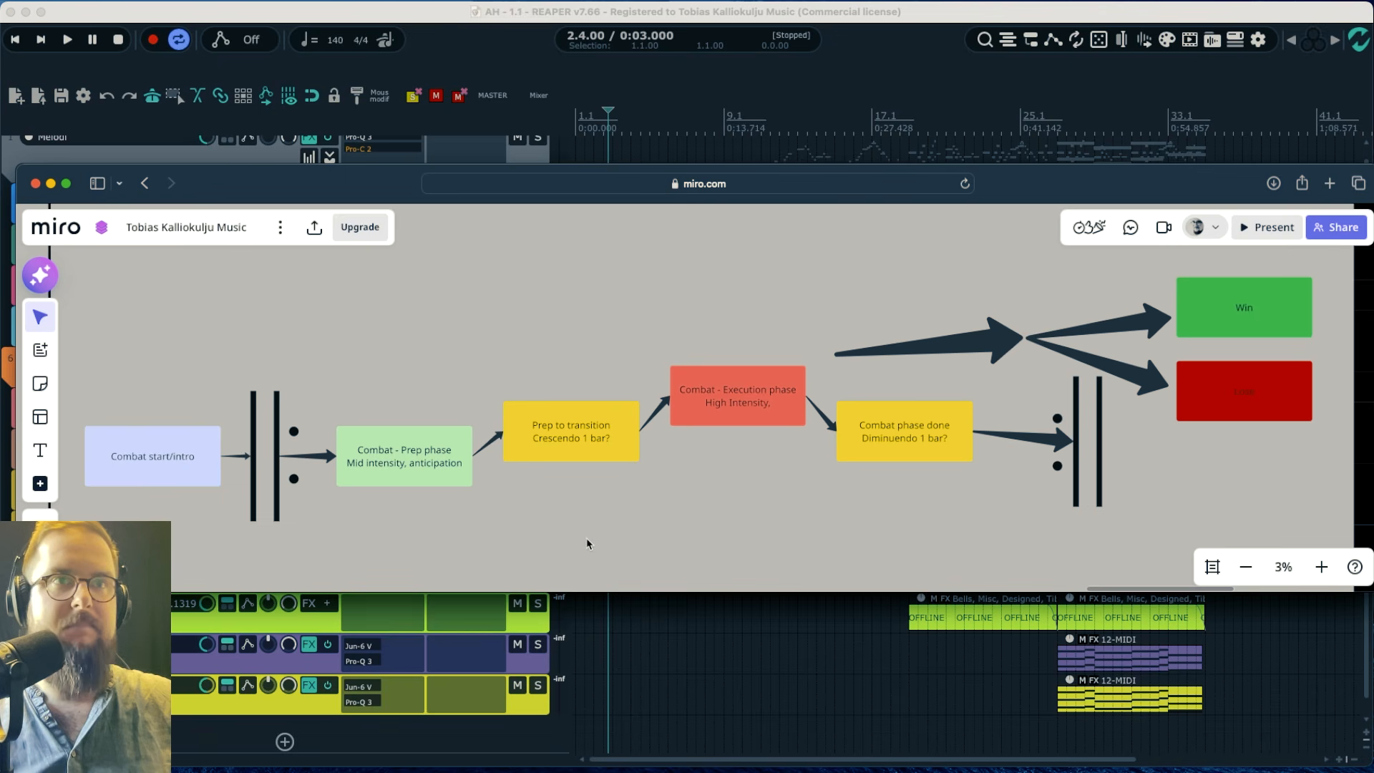
Examine the combat music flowchart in Miro, from the intro through the prep and execution phases, and close its window
click(418, 450)
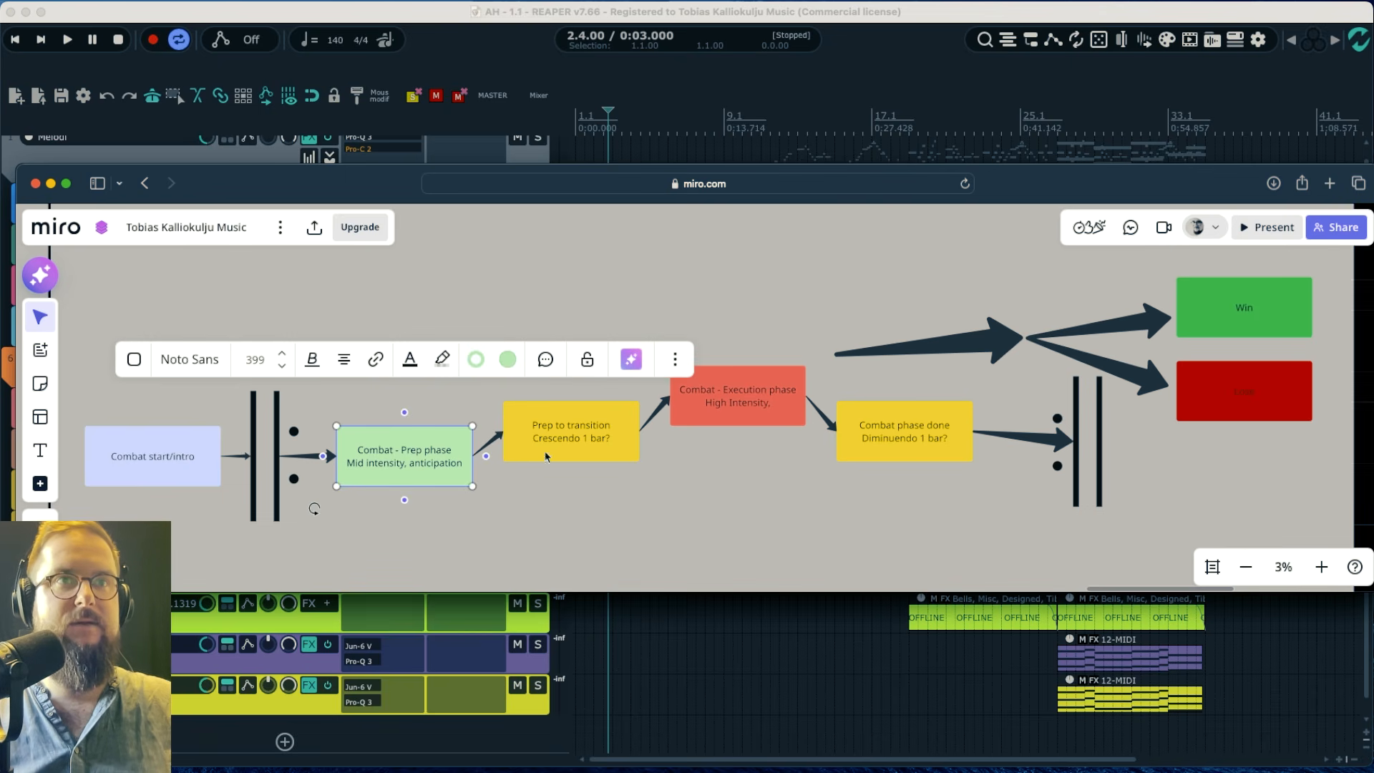
scroll(957, 516, up, 1)
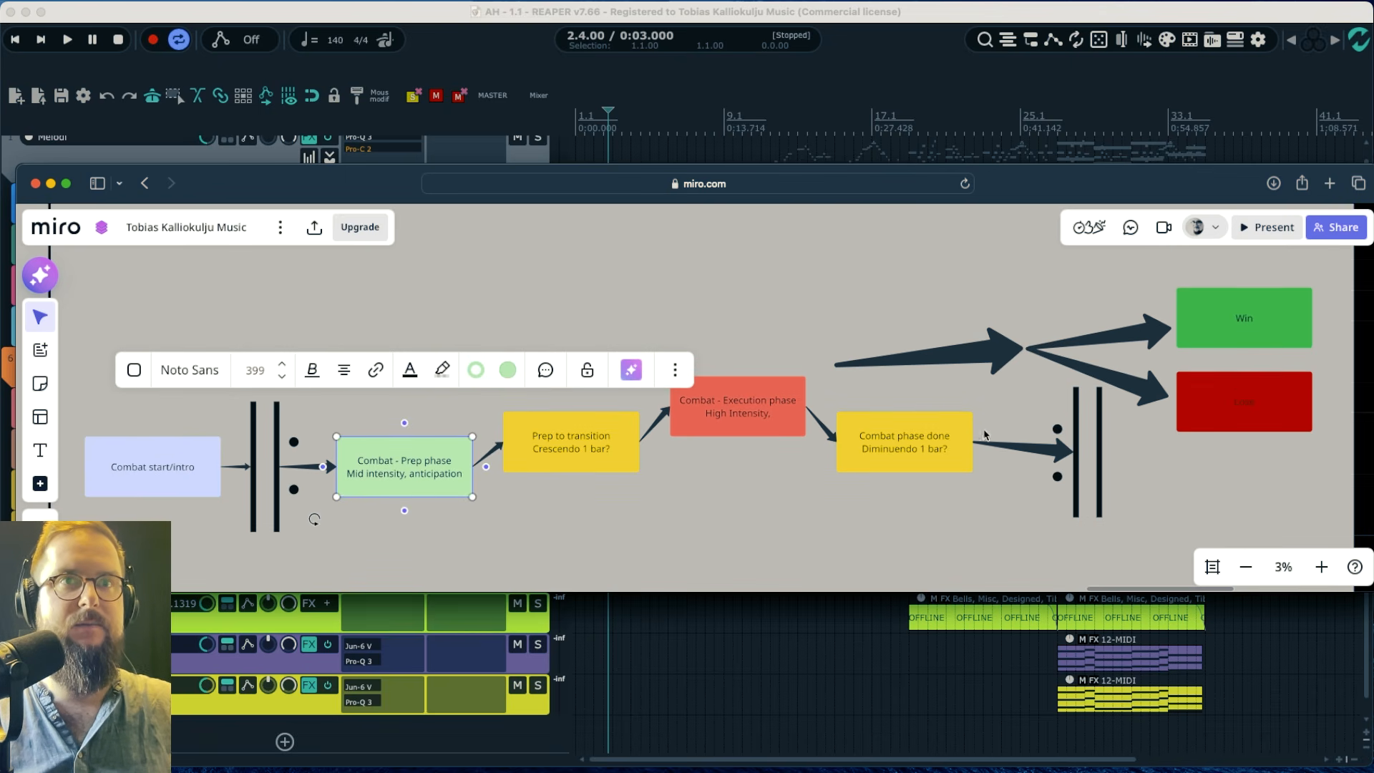
click(919, 557)
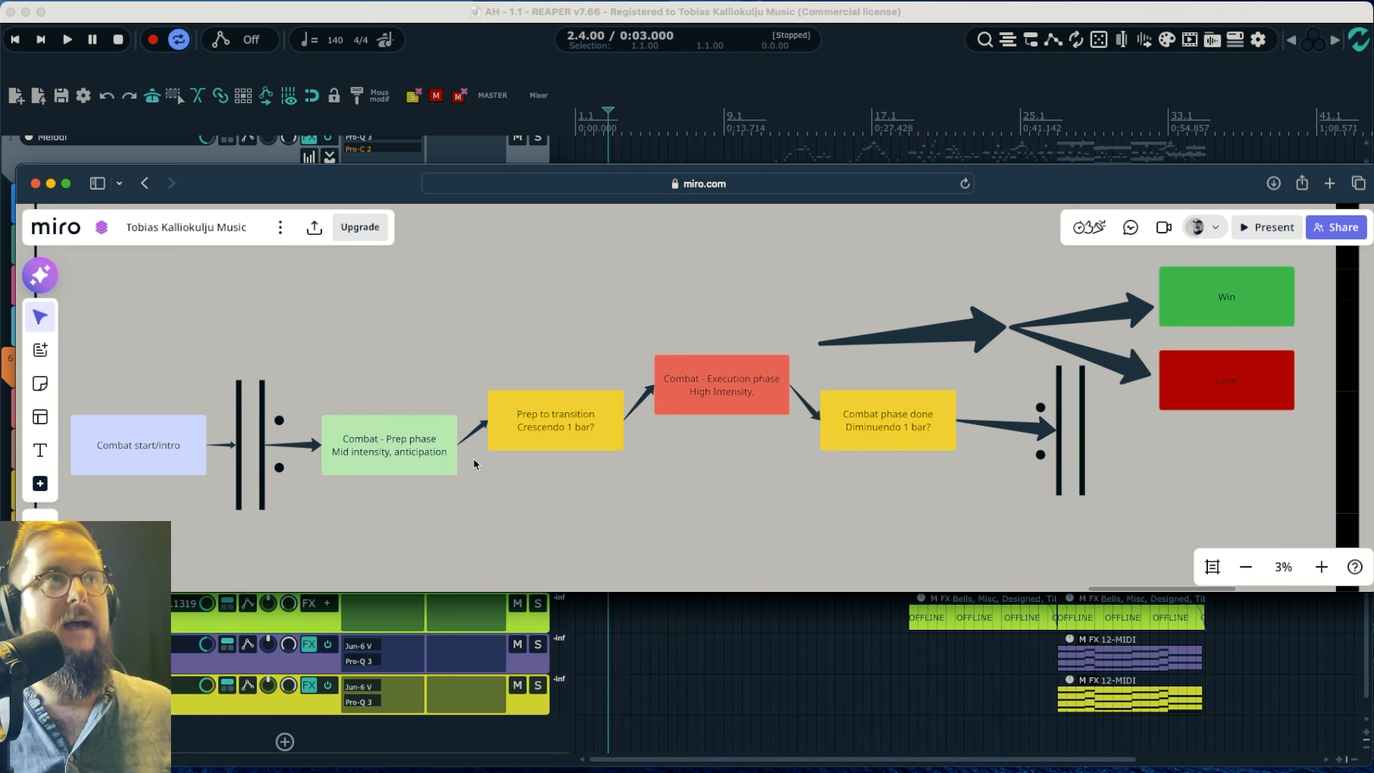
click(35, 184)
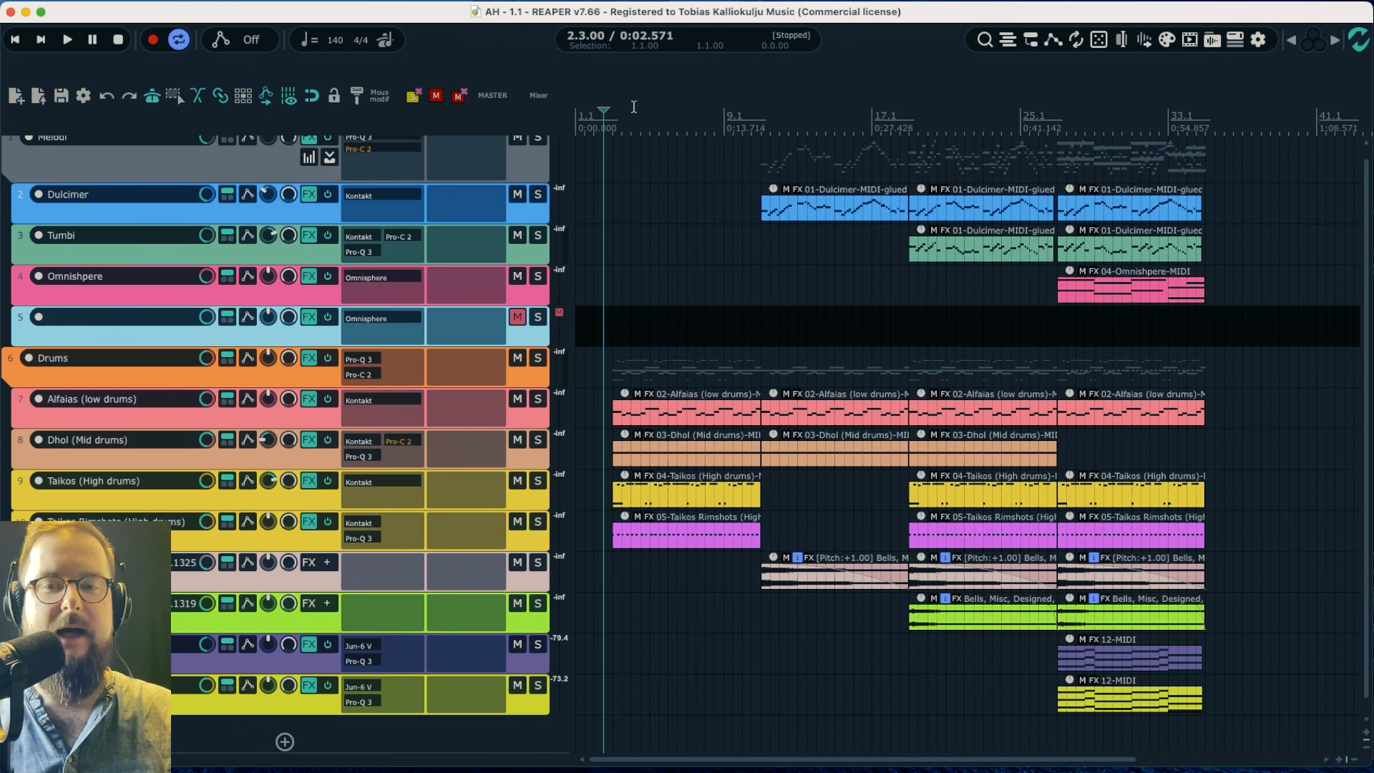
Play back the REAPER arrangement, stop it, and place the edit cursor past the last items at bar 38
scroll(605, 585, up, 1)
key(space)
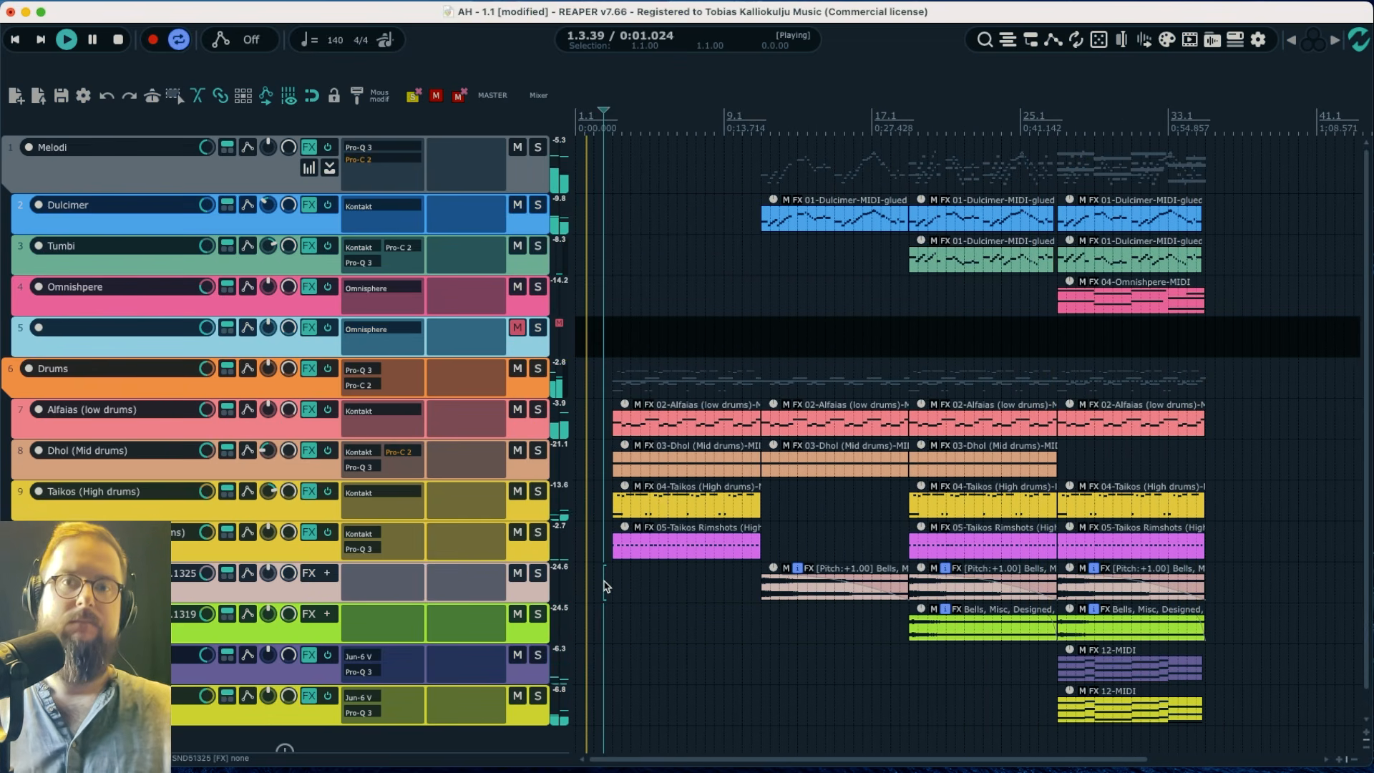
key(space)
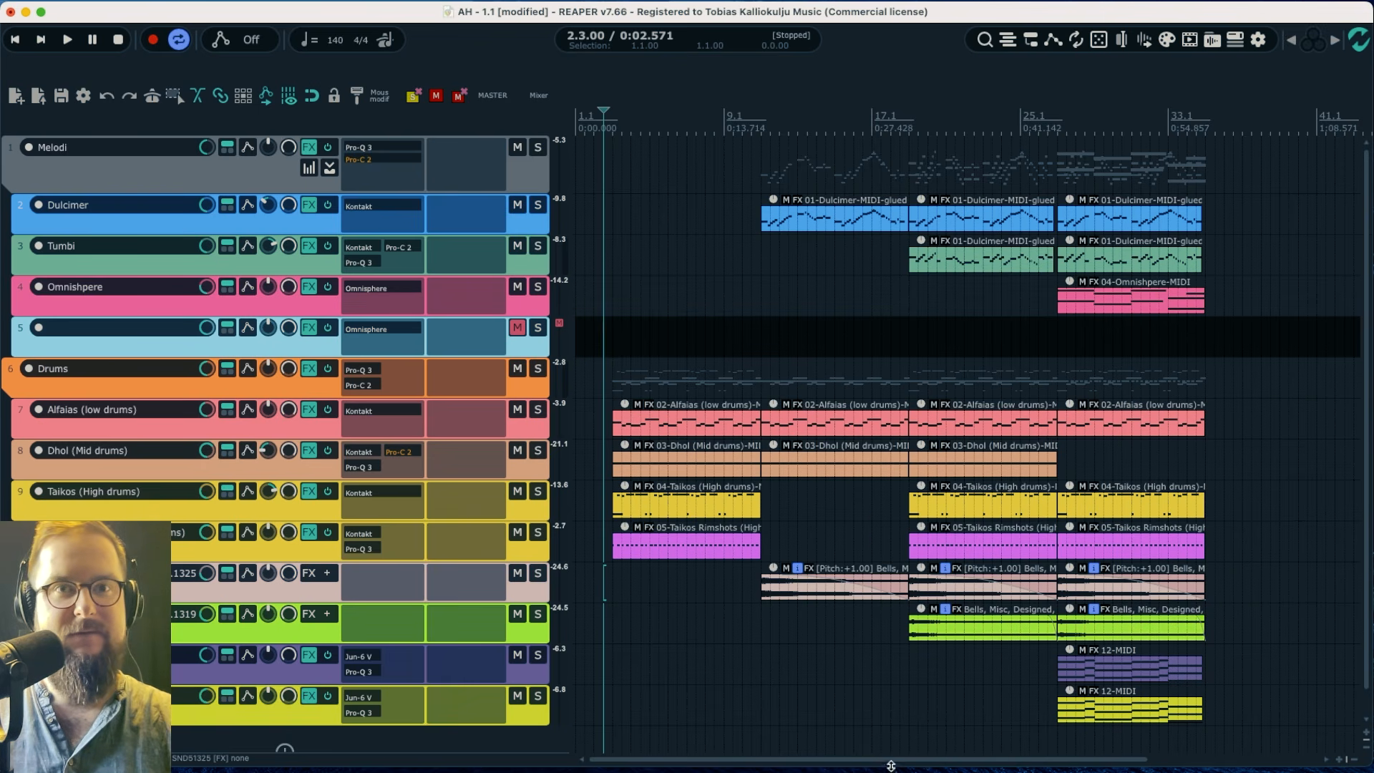
click(1244, 387)
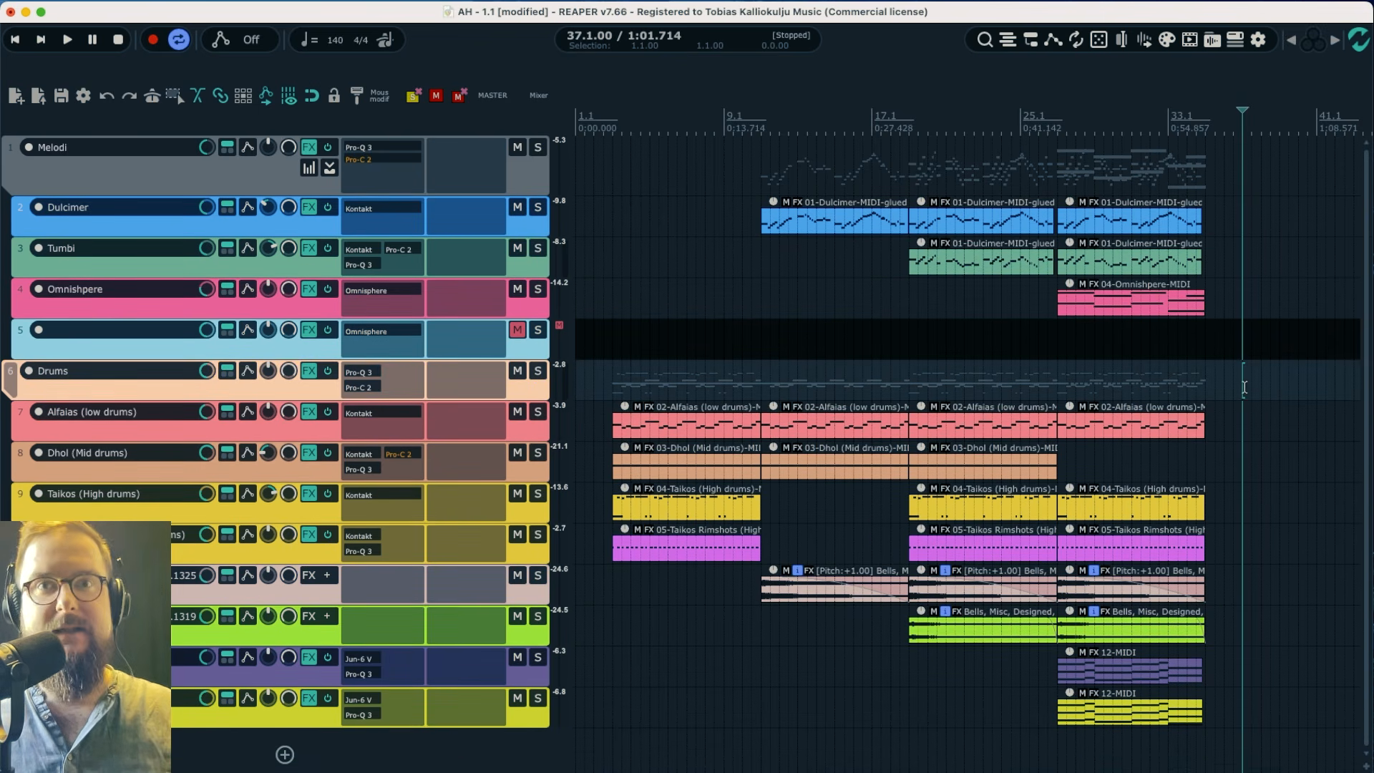
click(1270, 477)
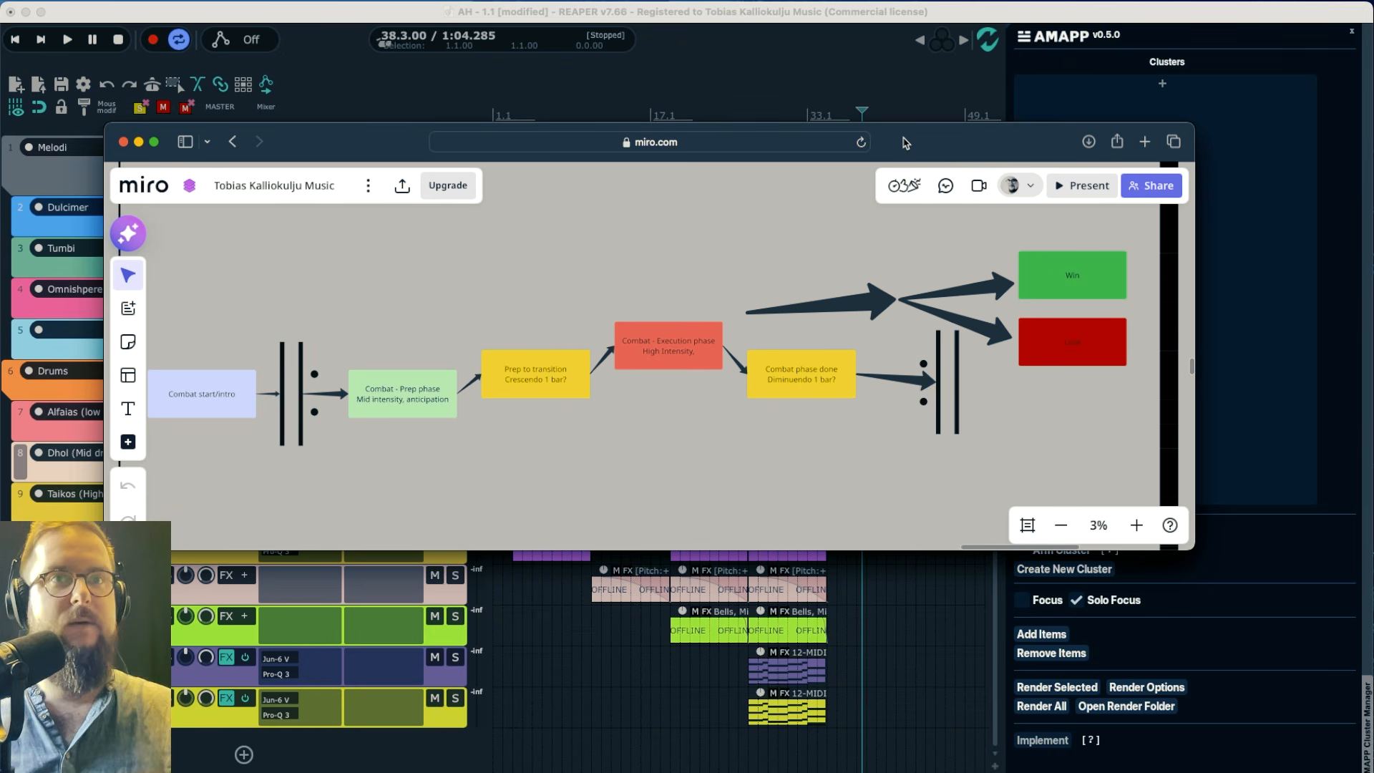
Close the Miro window and audition the soloed Alfaias (low drums) track in REAPER
click(122, 146)
key(space)
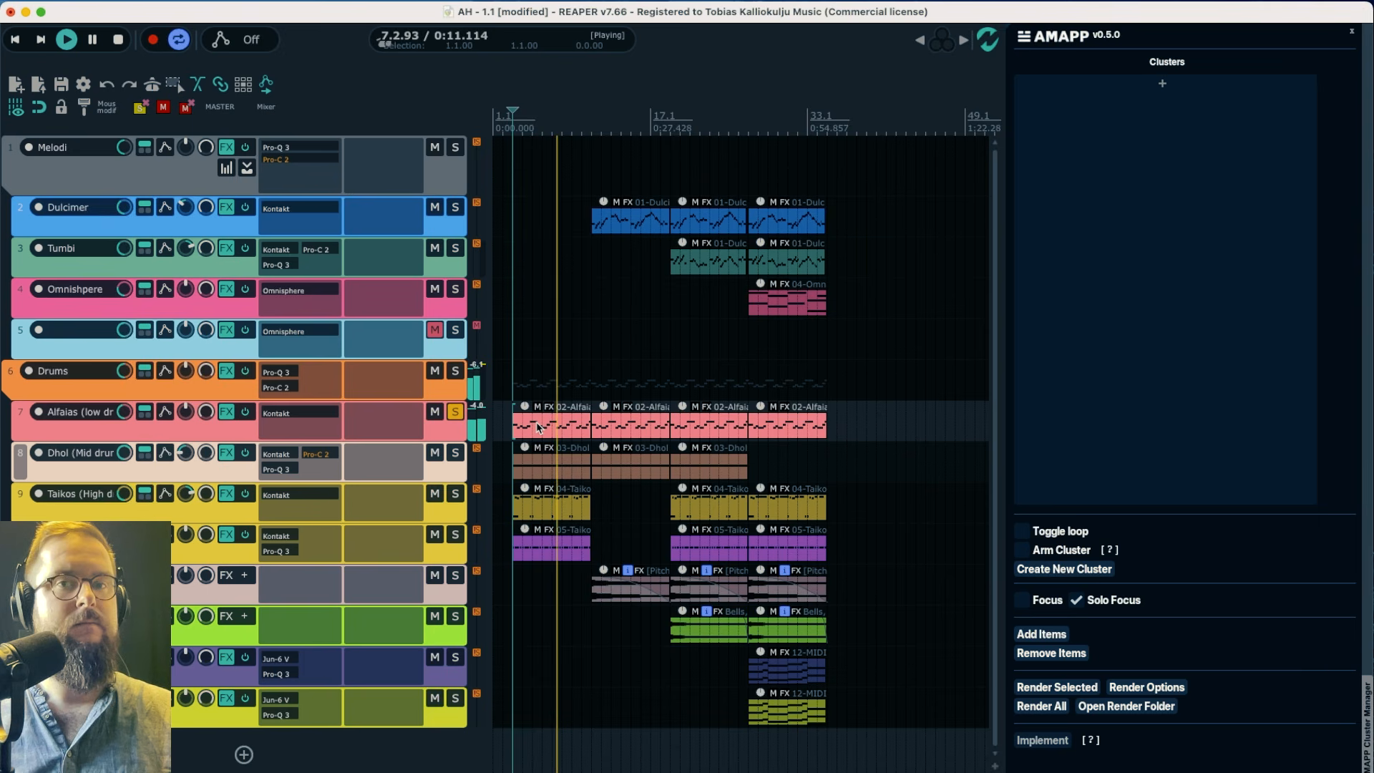
key(space)
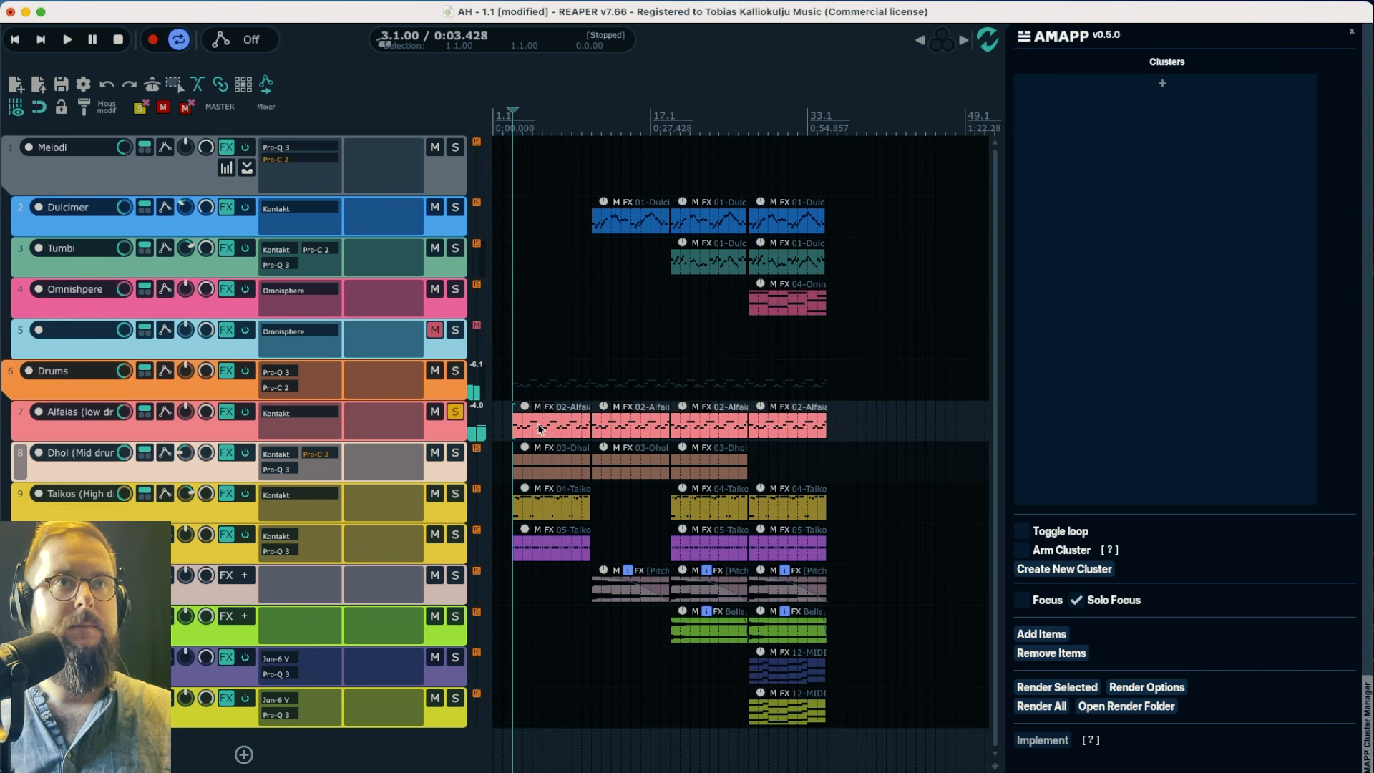
Create a new AMAPP cluster named CombatPrepPhase
click(1162, 84)
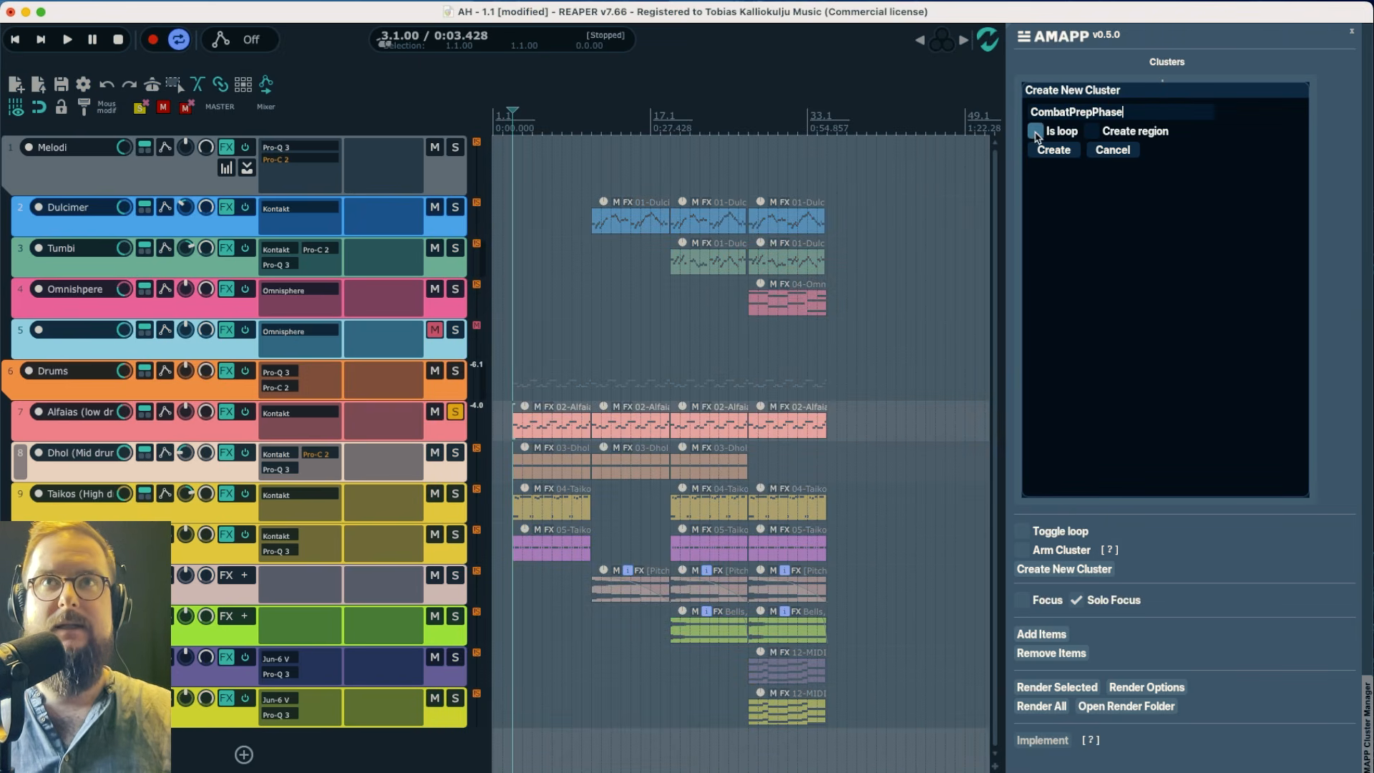
click(1053, 150)
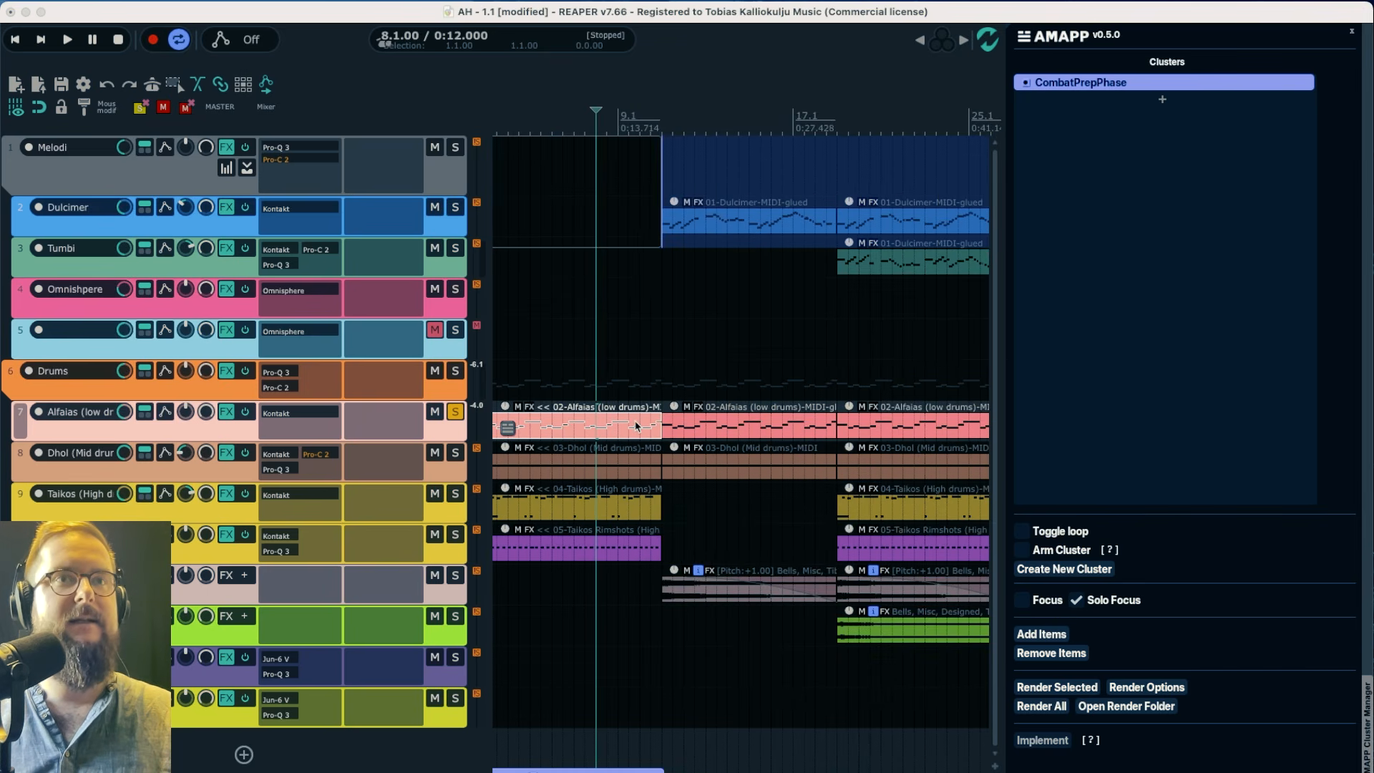
Create a second cluster named CombatExecutionPhase for the last Alfaias (low drums) item, starting at bar 27
scroll(635, 426, left, 2)
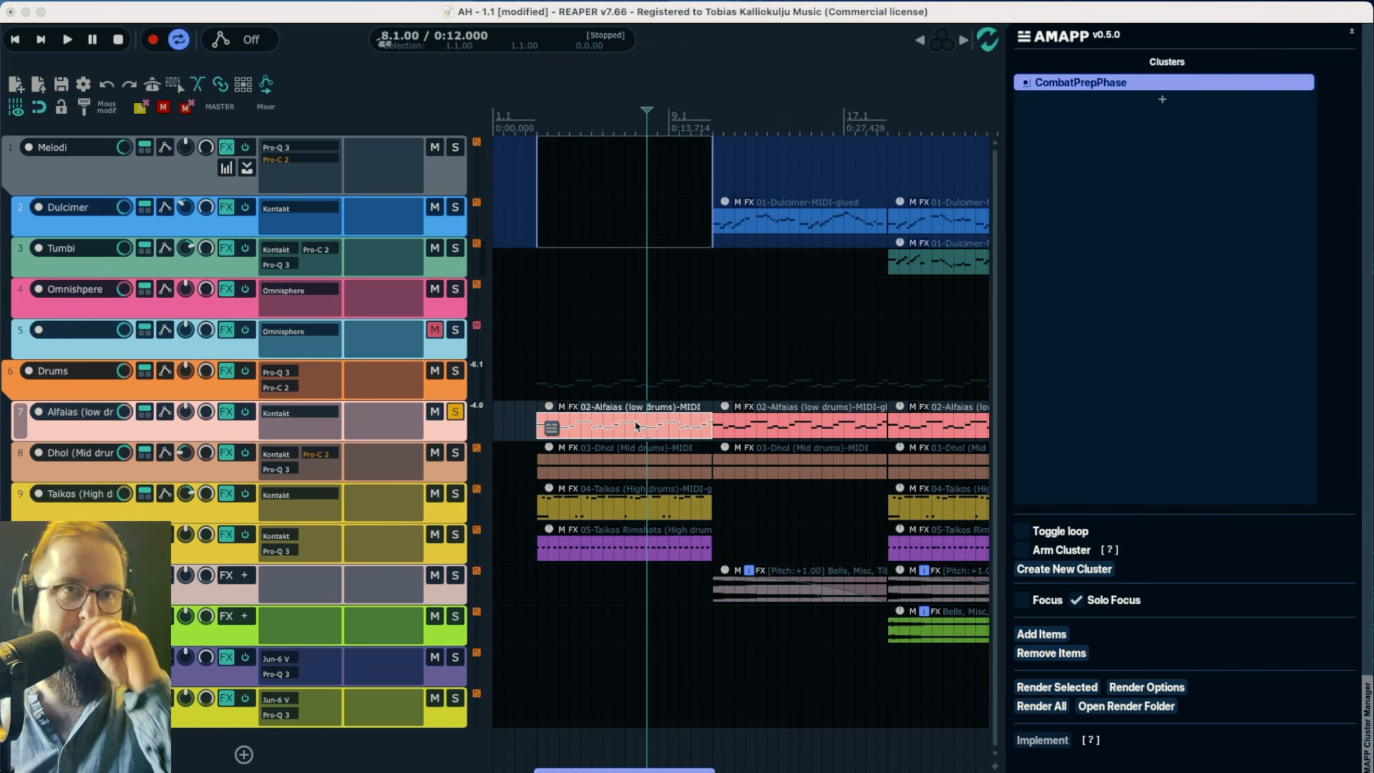
scroll(636, 426, right, 5)
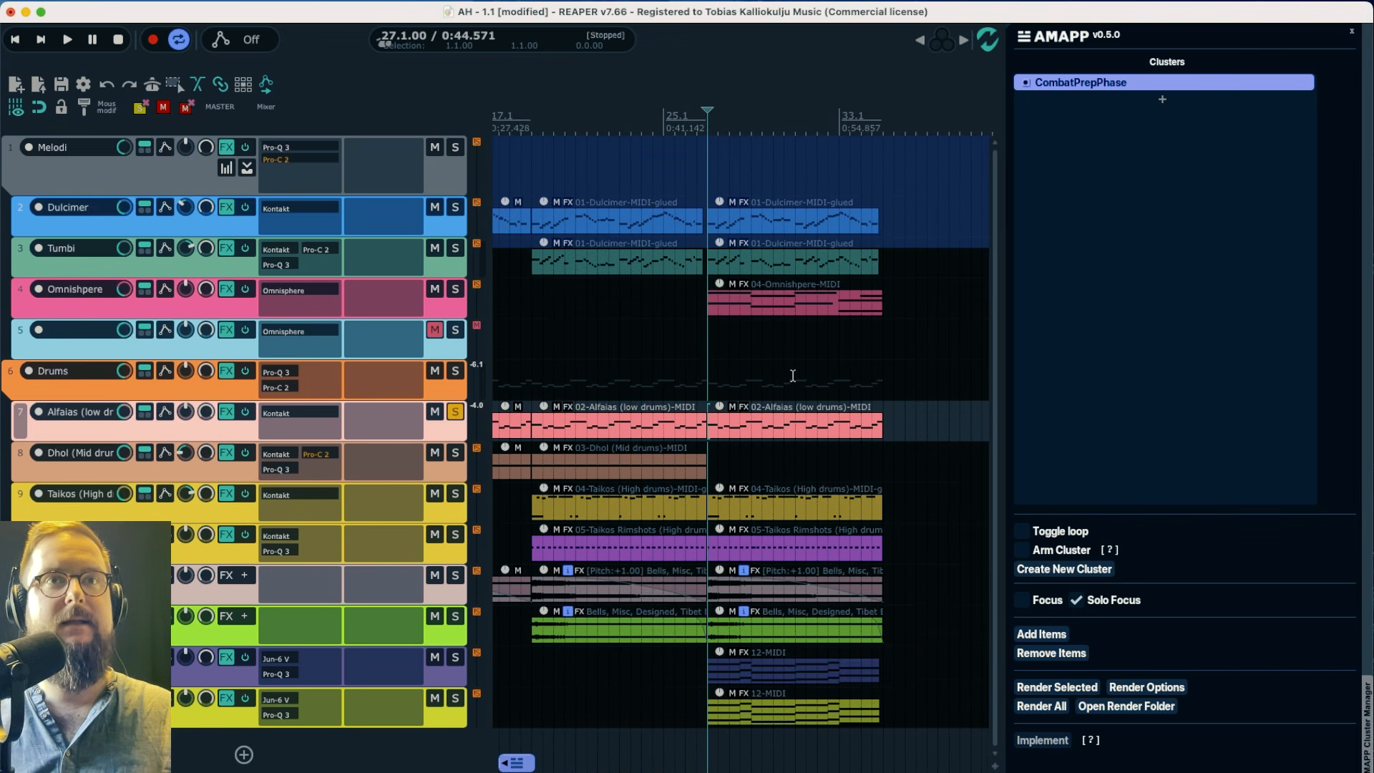
click(764, 426)
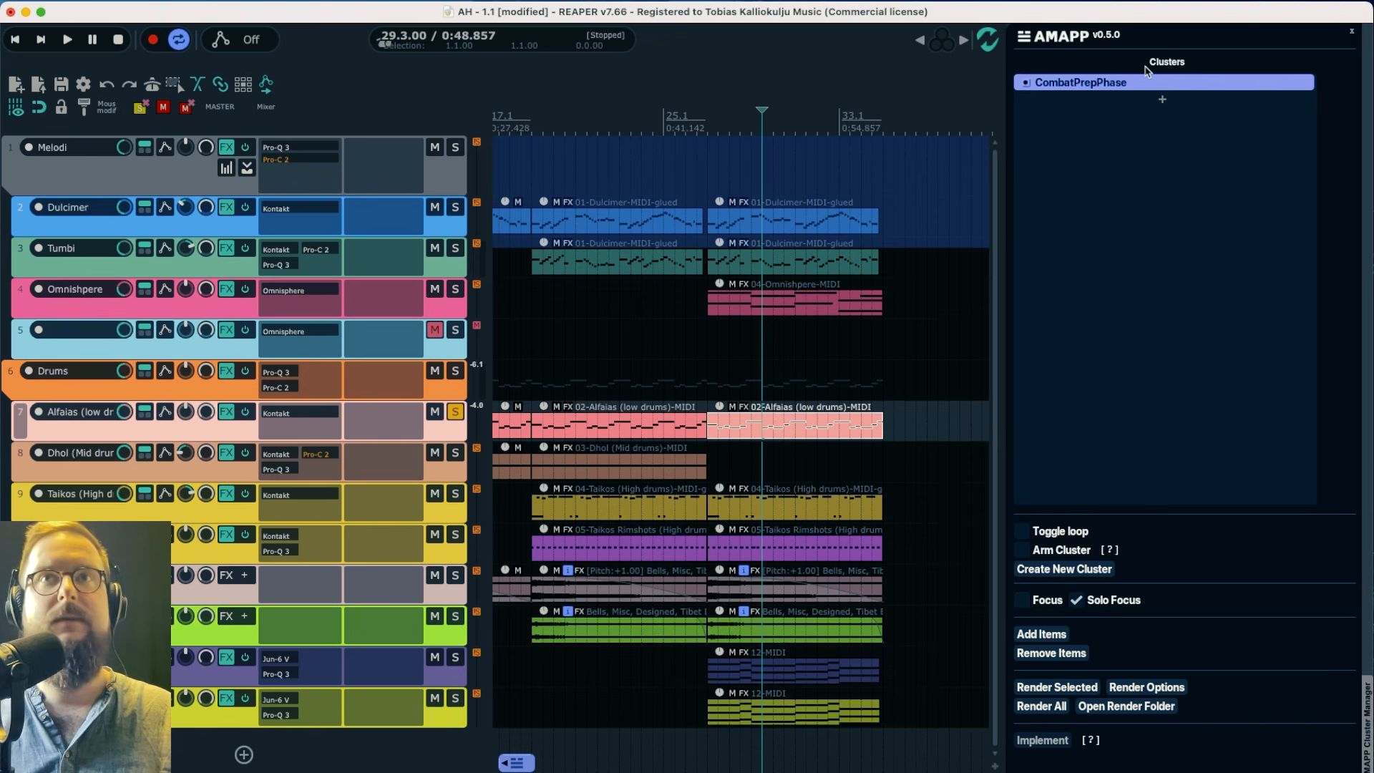
click(1139, 100)
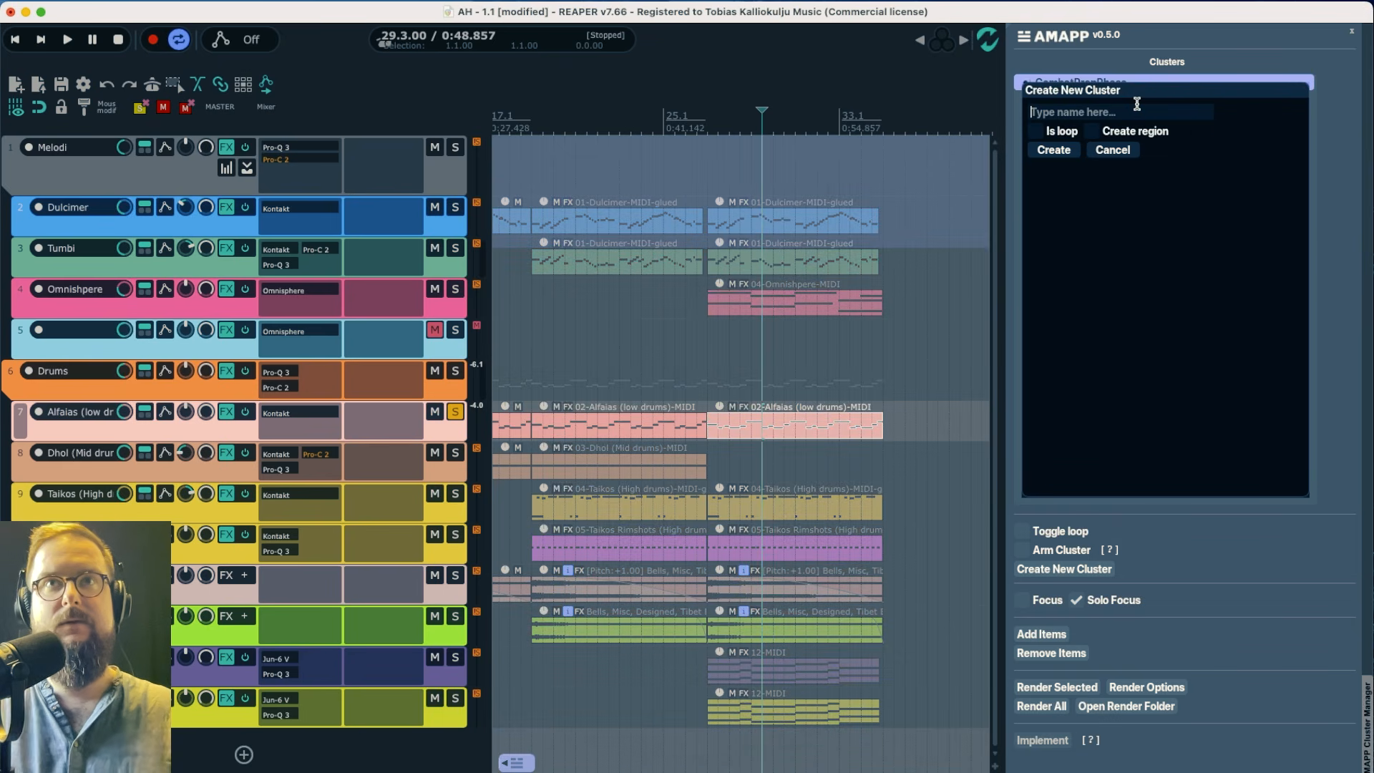
click(1050, 148)
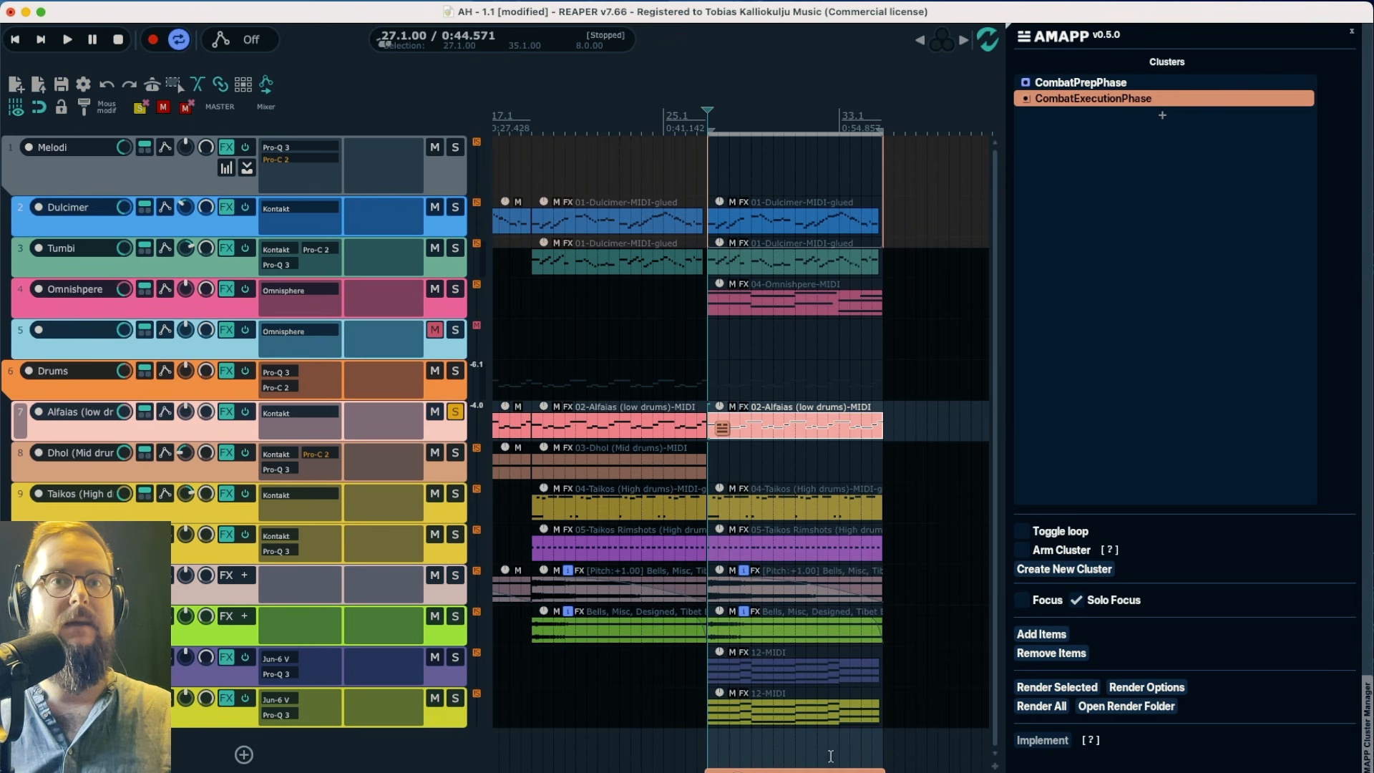
Focus on the CombatPrepPhase cluster and audition its Alfaias (low drums) item from bar 3
scroll(770, 733, down, 3)
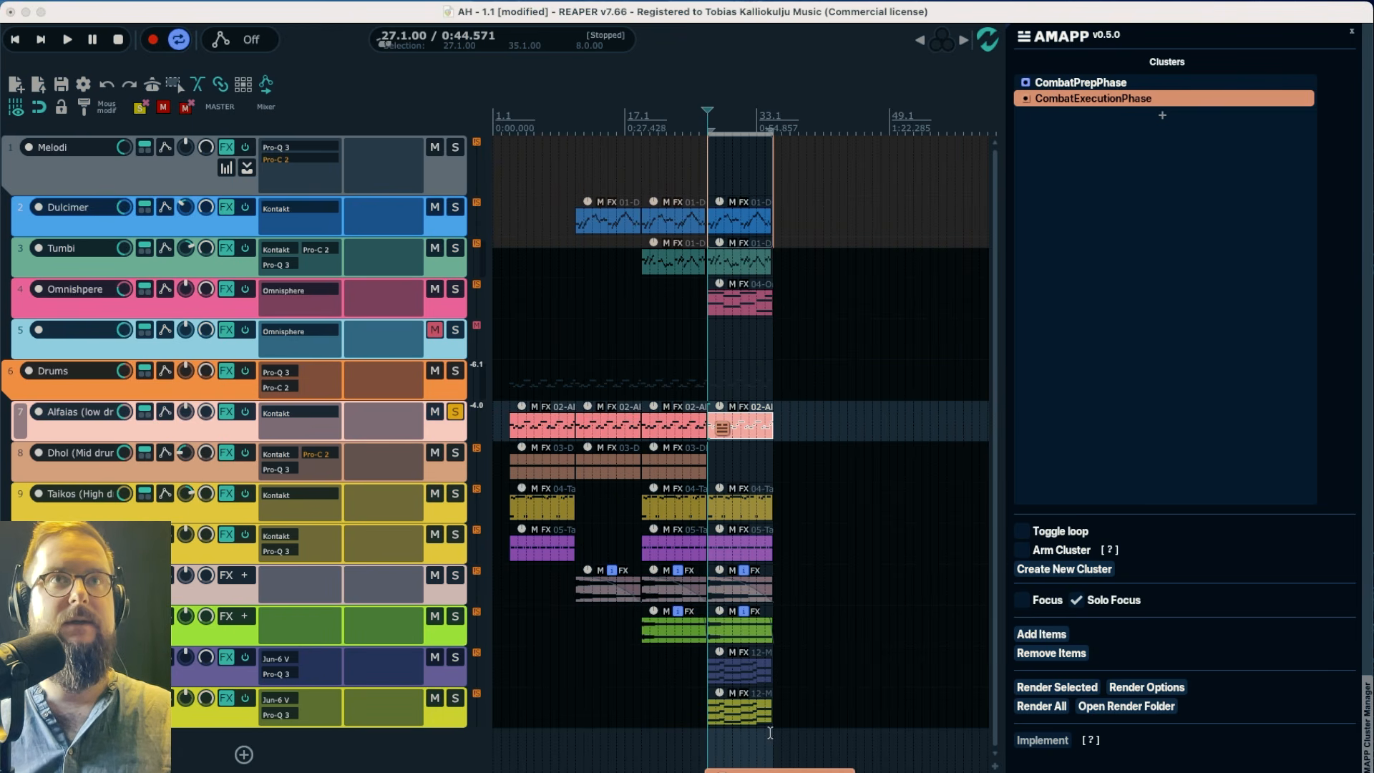
scroll(770, 733, up, 4)
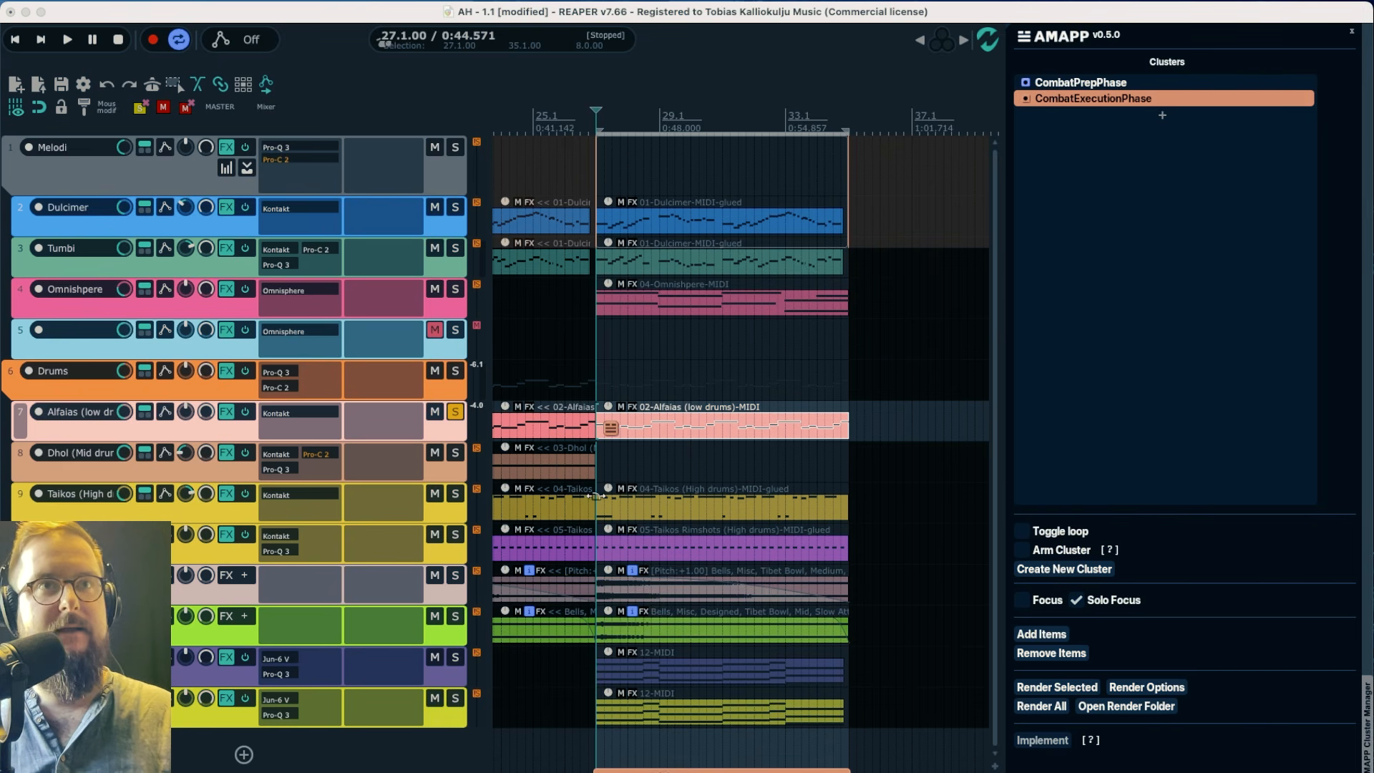
click(602, 429)
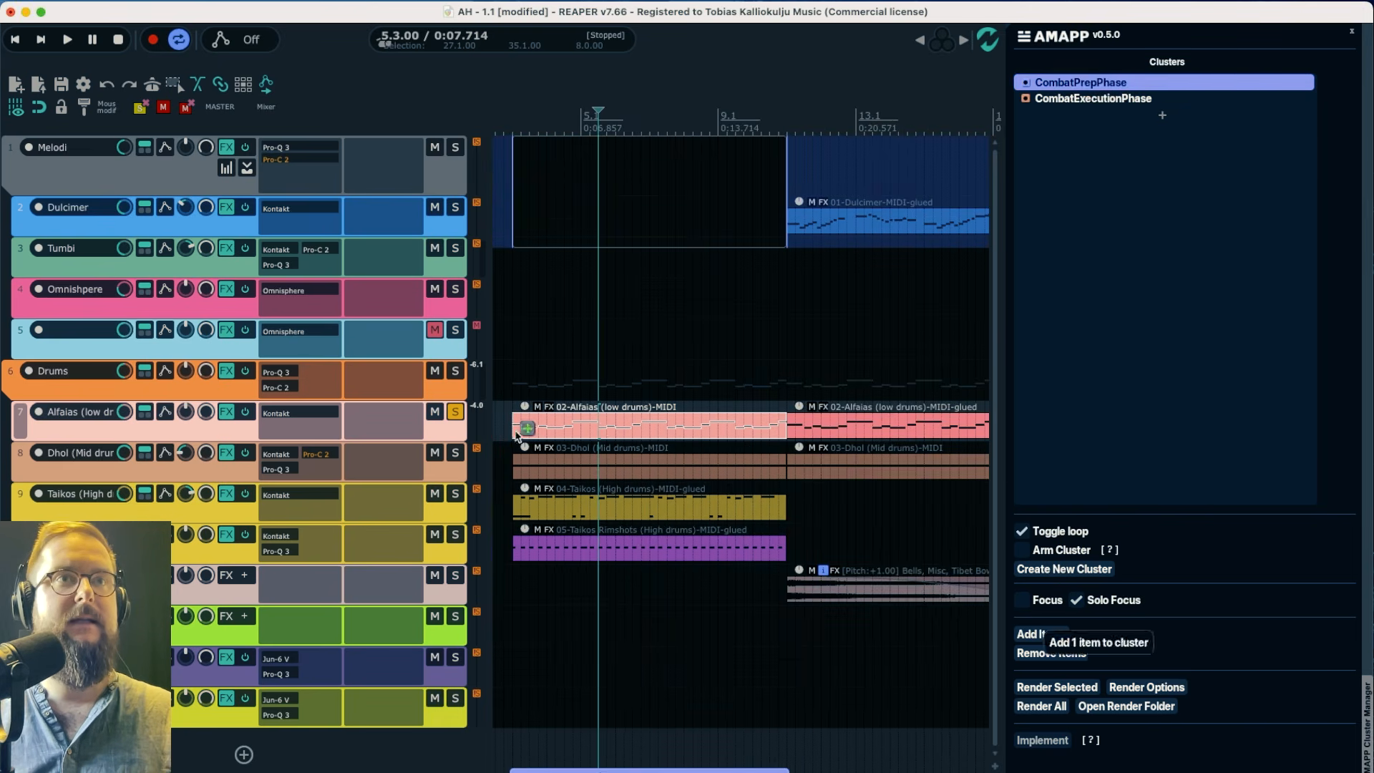
drag(517, 435, 519, 432)
click(513, 128)
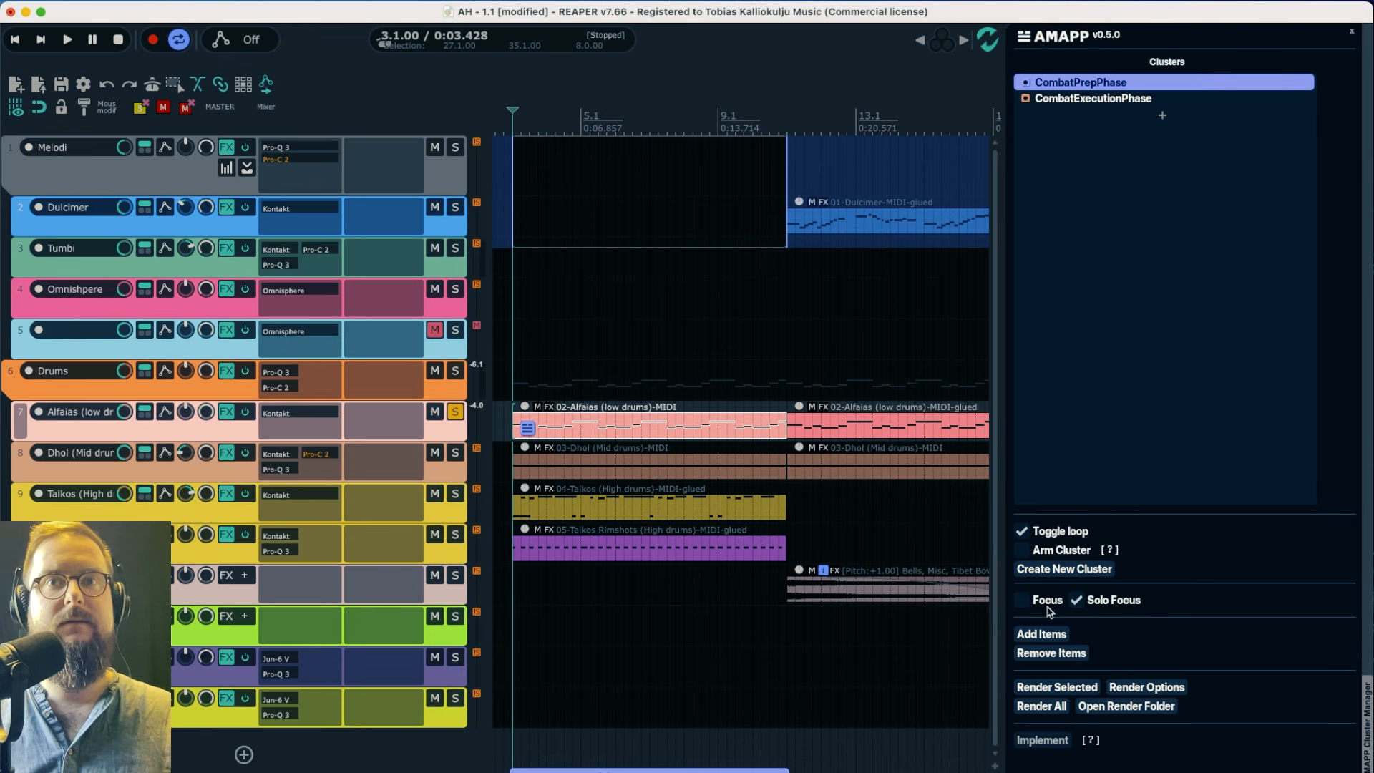
click(1022, 601)
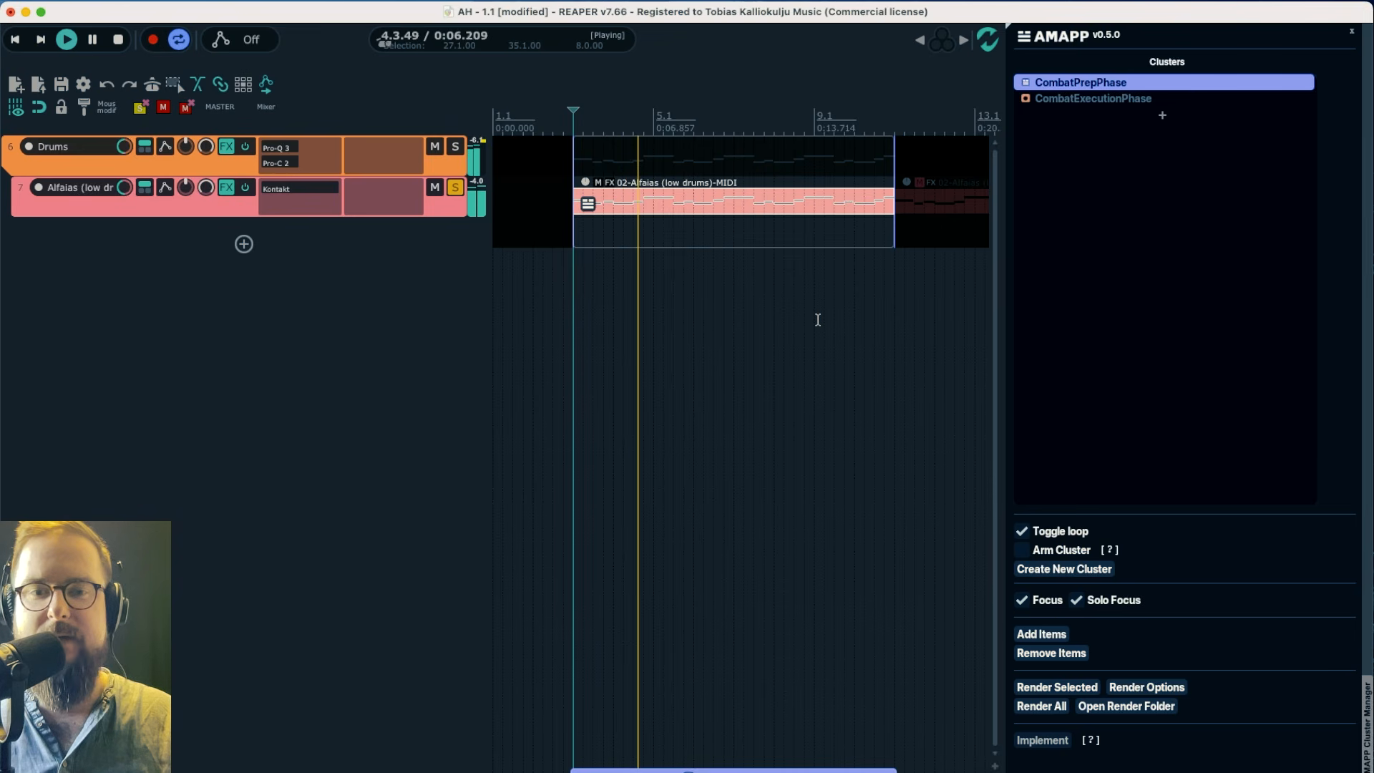
key(space)
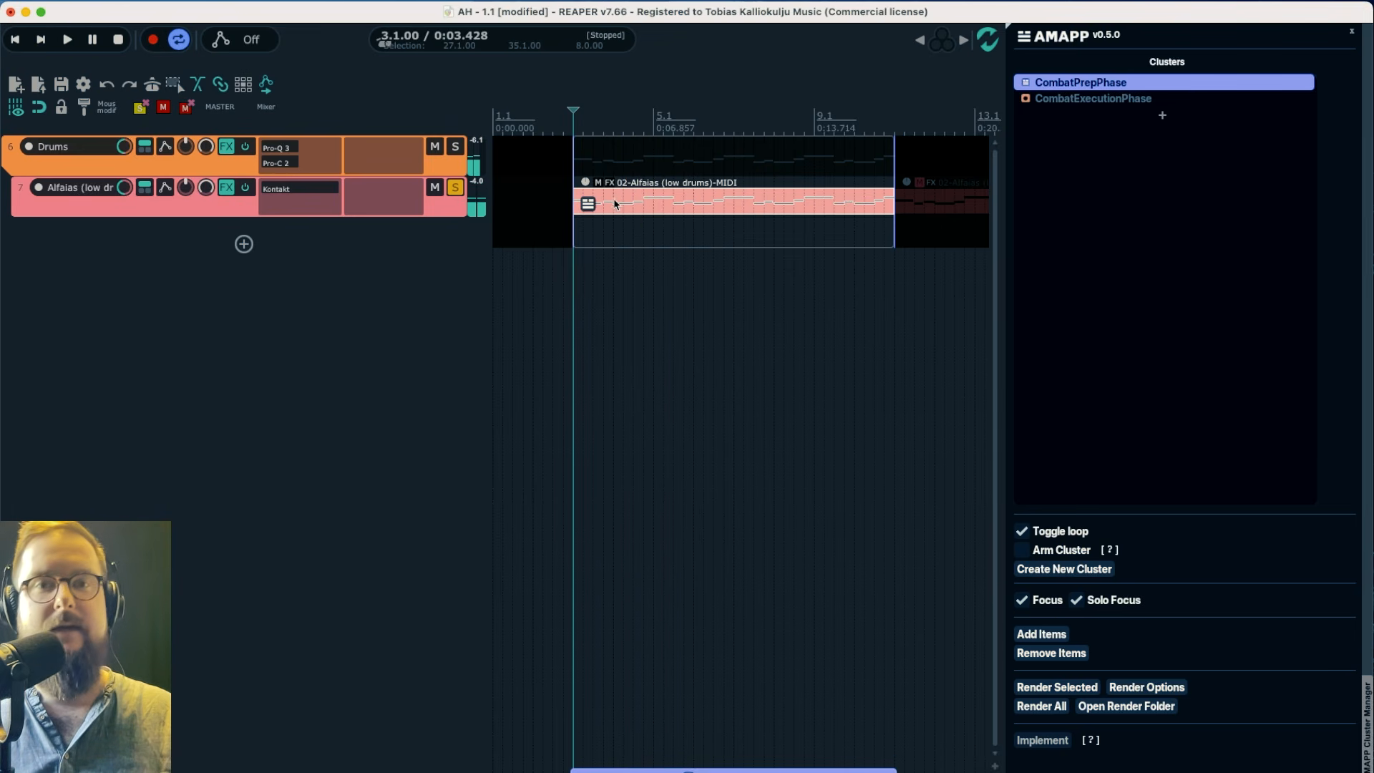
Lower the velocities of all notes in the first Alfaias (low drums) MIDI item to about 51–75 and play it from bar 3
double_click(605, 207)
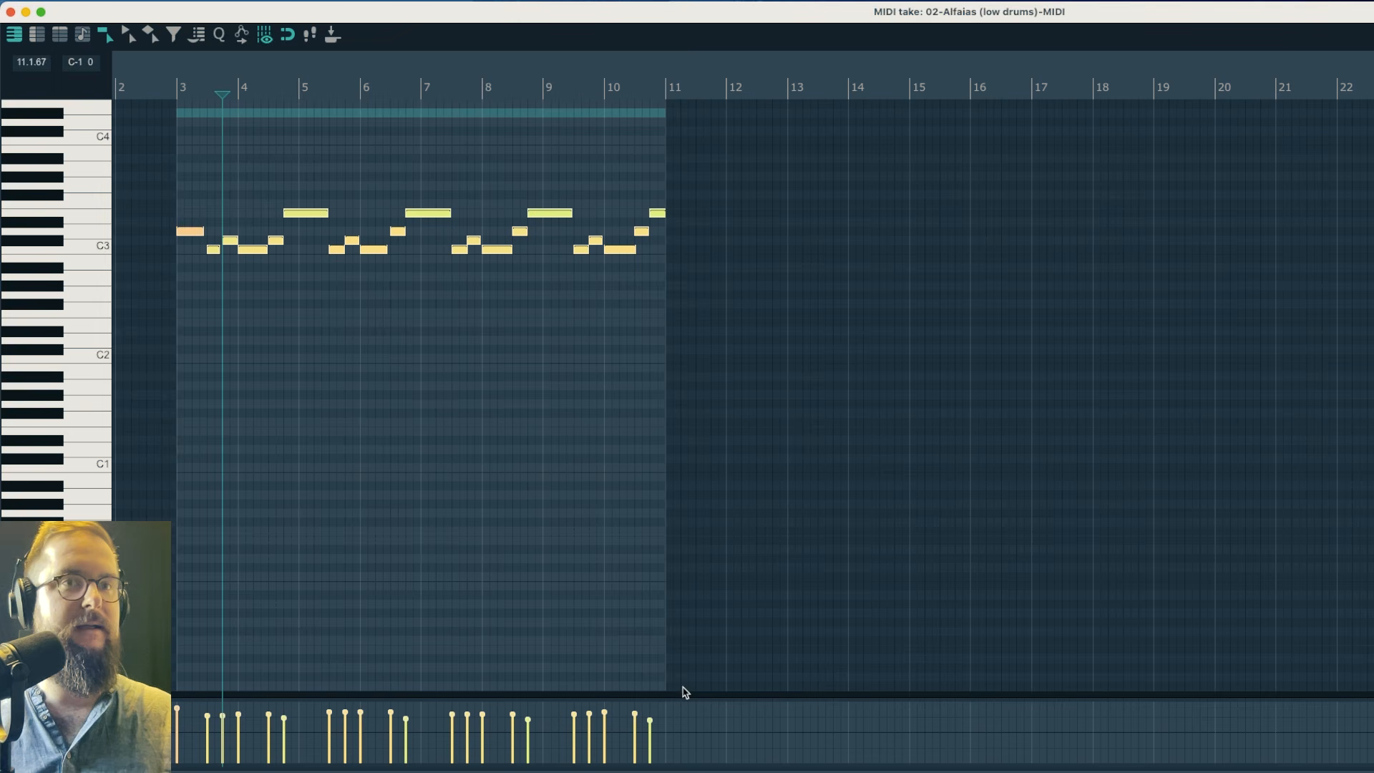
drag(604, 711, 604, 730)
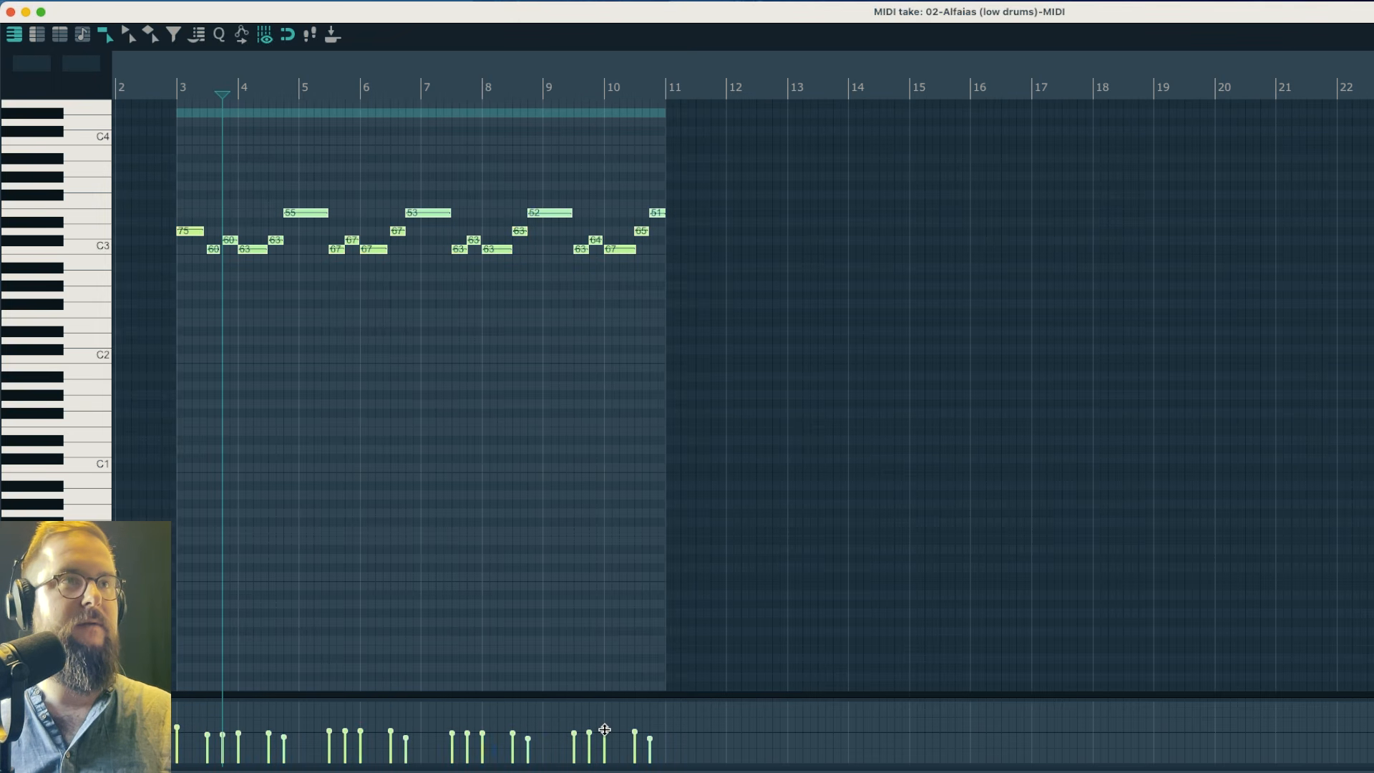
click(176, 84)
key(space)
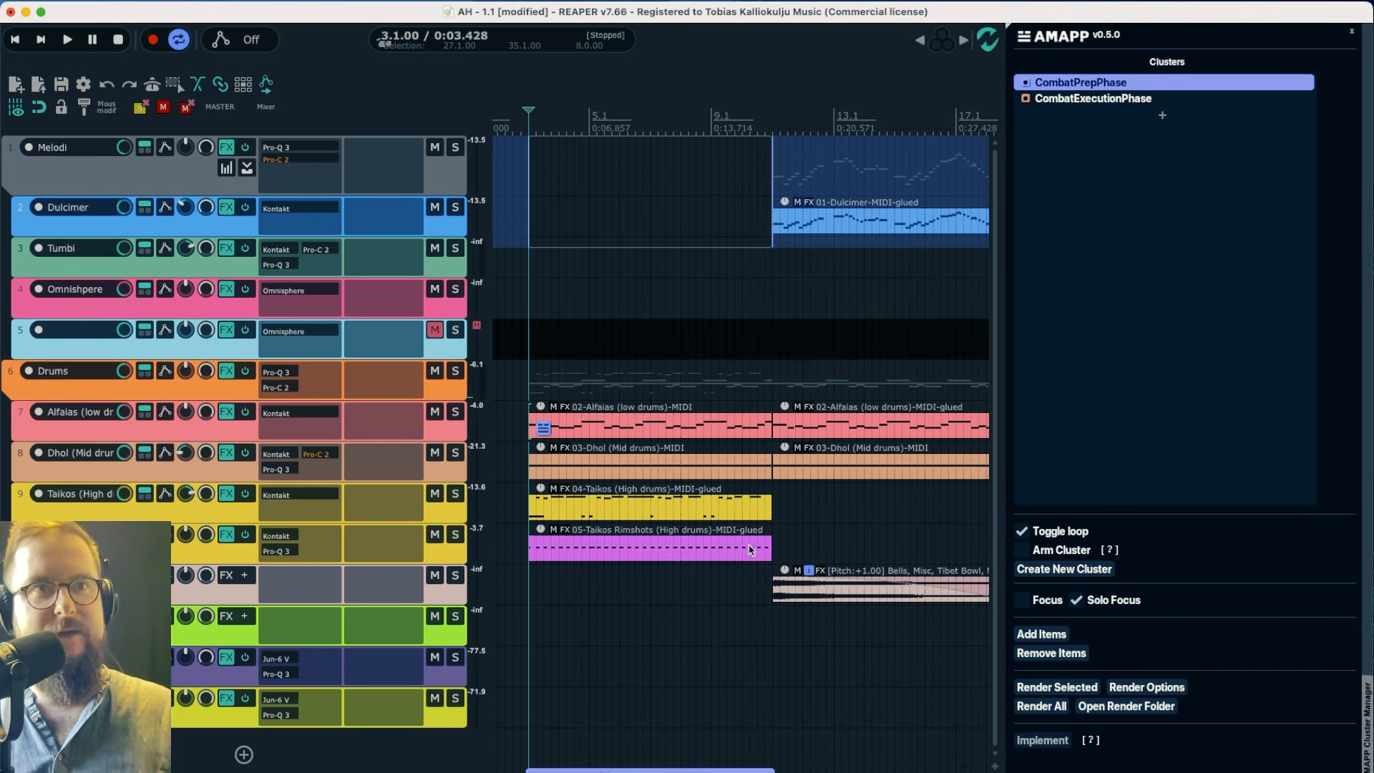
Audition the Dhol (Mid drums) and Taikos Rimshots (High drums) tracks one at a time in solo
click(455, 452)
key(space)
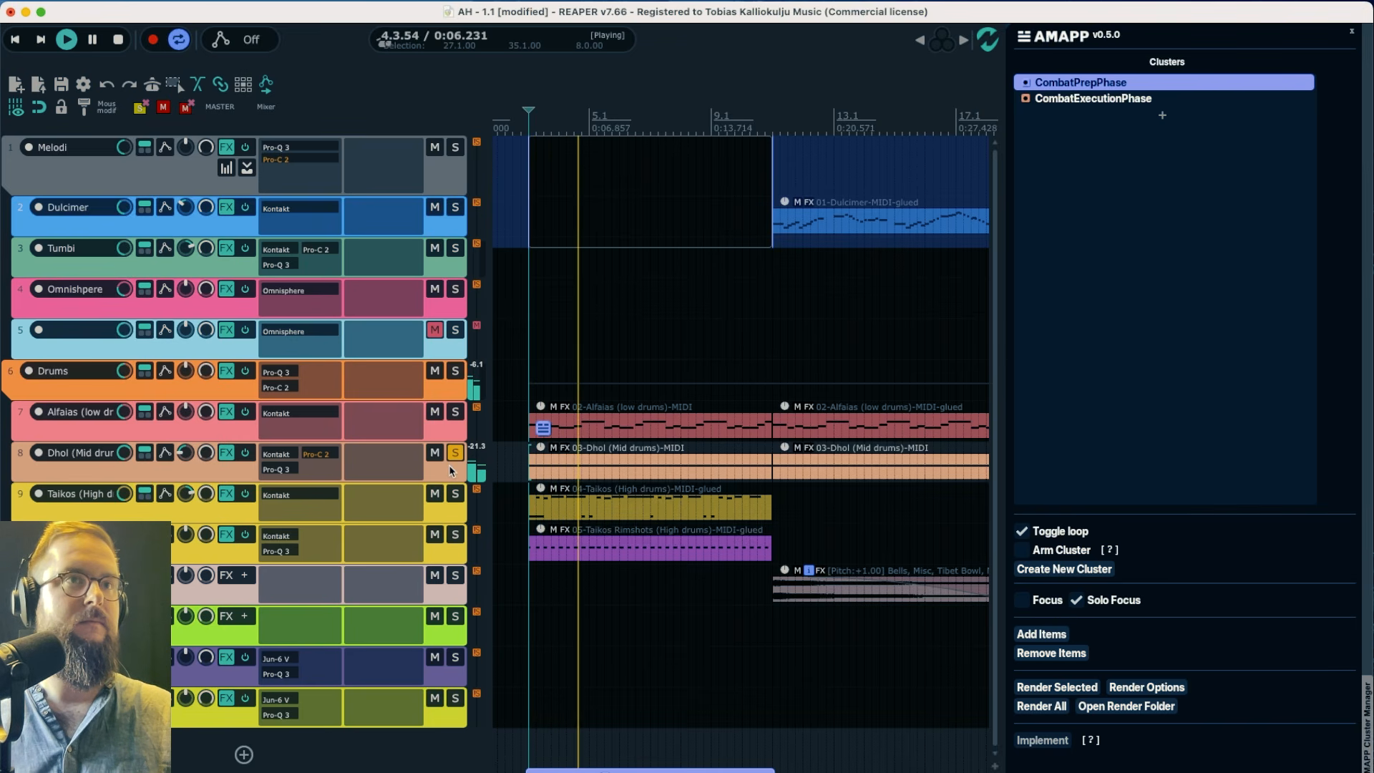
key(space)
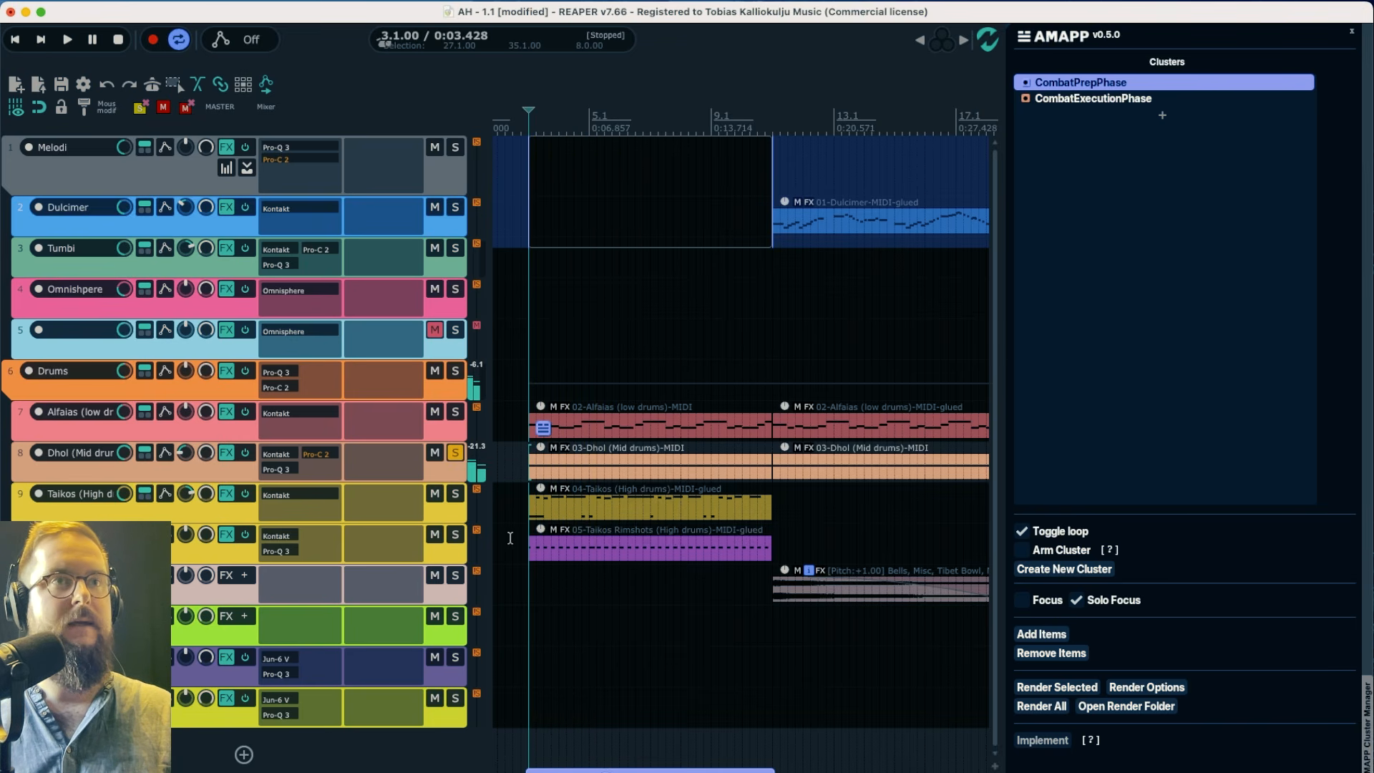
click(455, 535)
key(space)
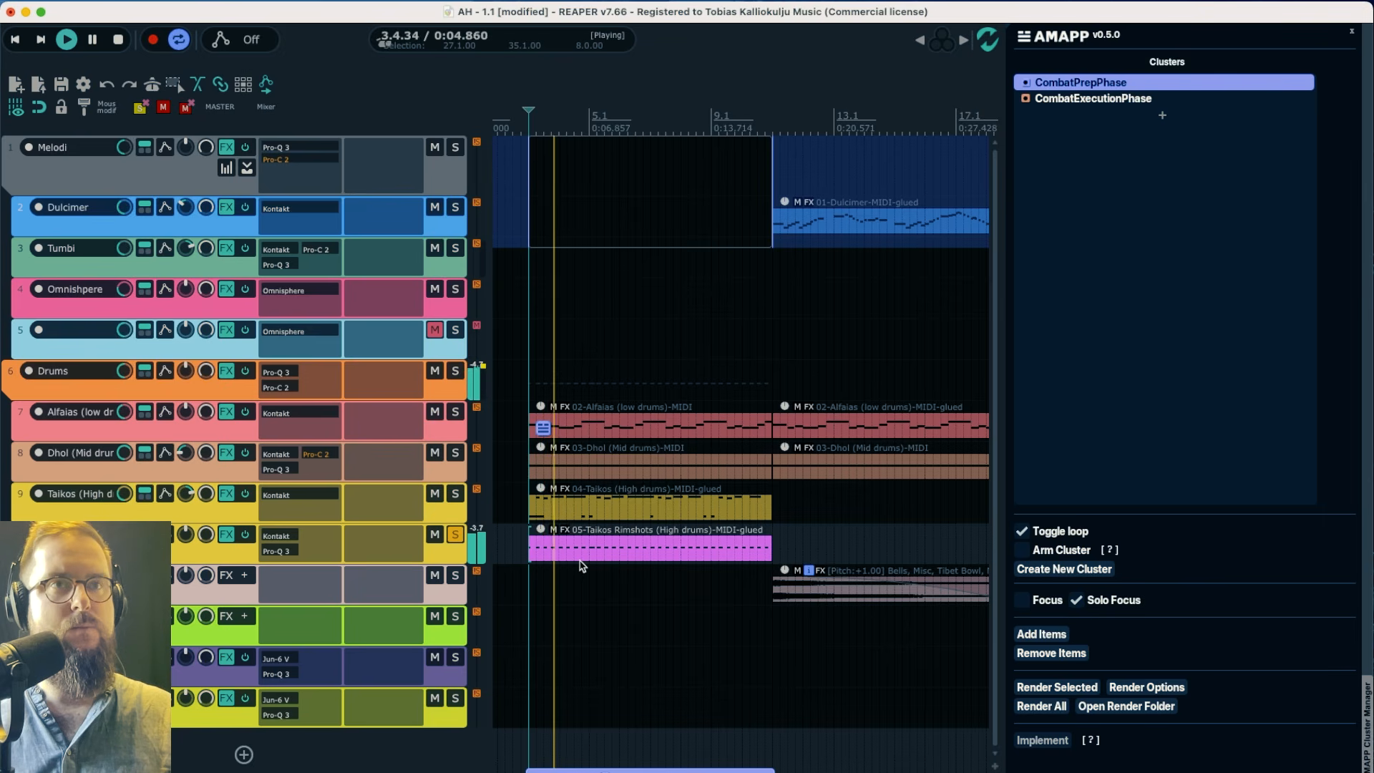
Widen the 101 Hz bell cut in the Taikos Rimshots track's Pro-Q 3, and replace it with a 12 dB/oct low cut at about 332 Hz
click(310, 552)
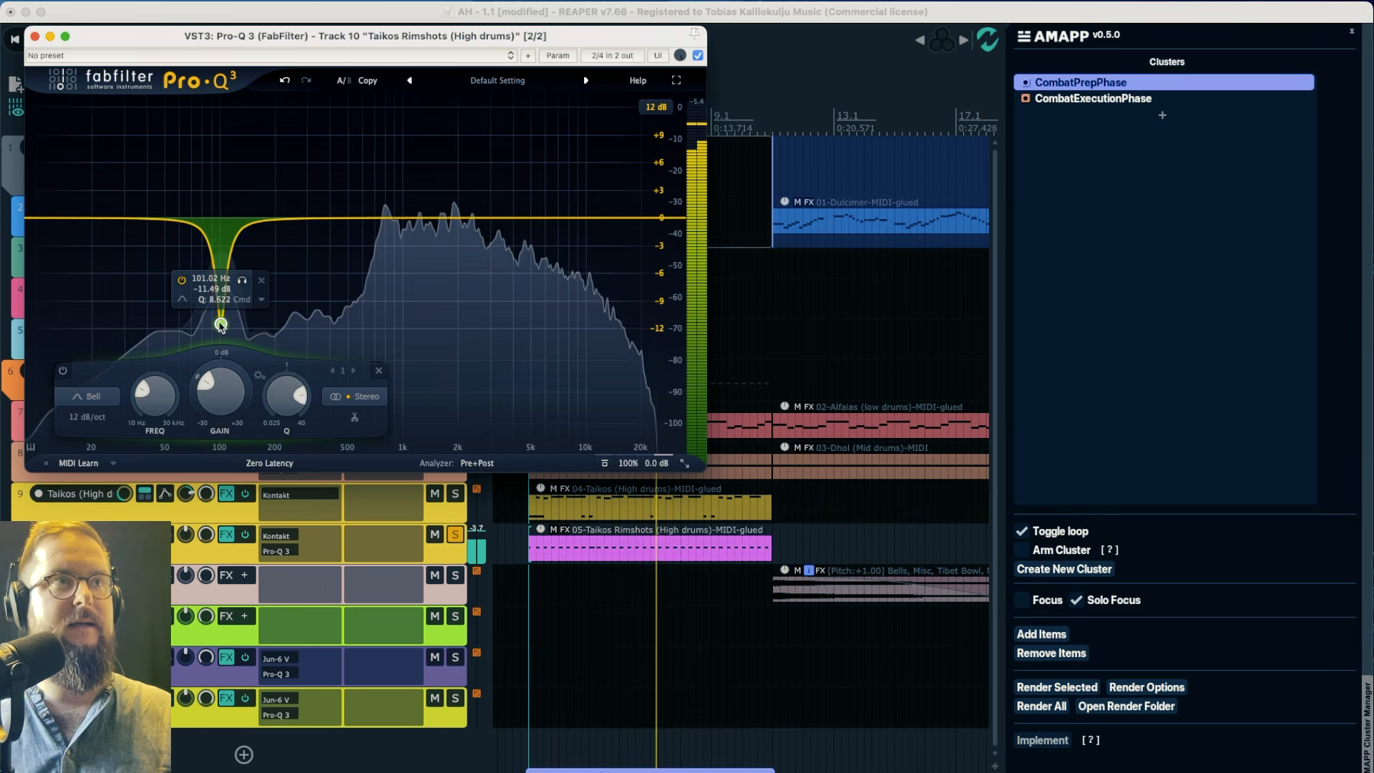
scroll(221, 325, up, 2)
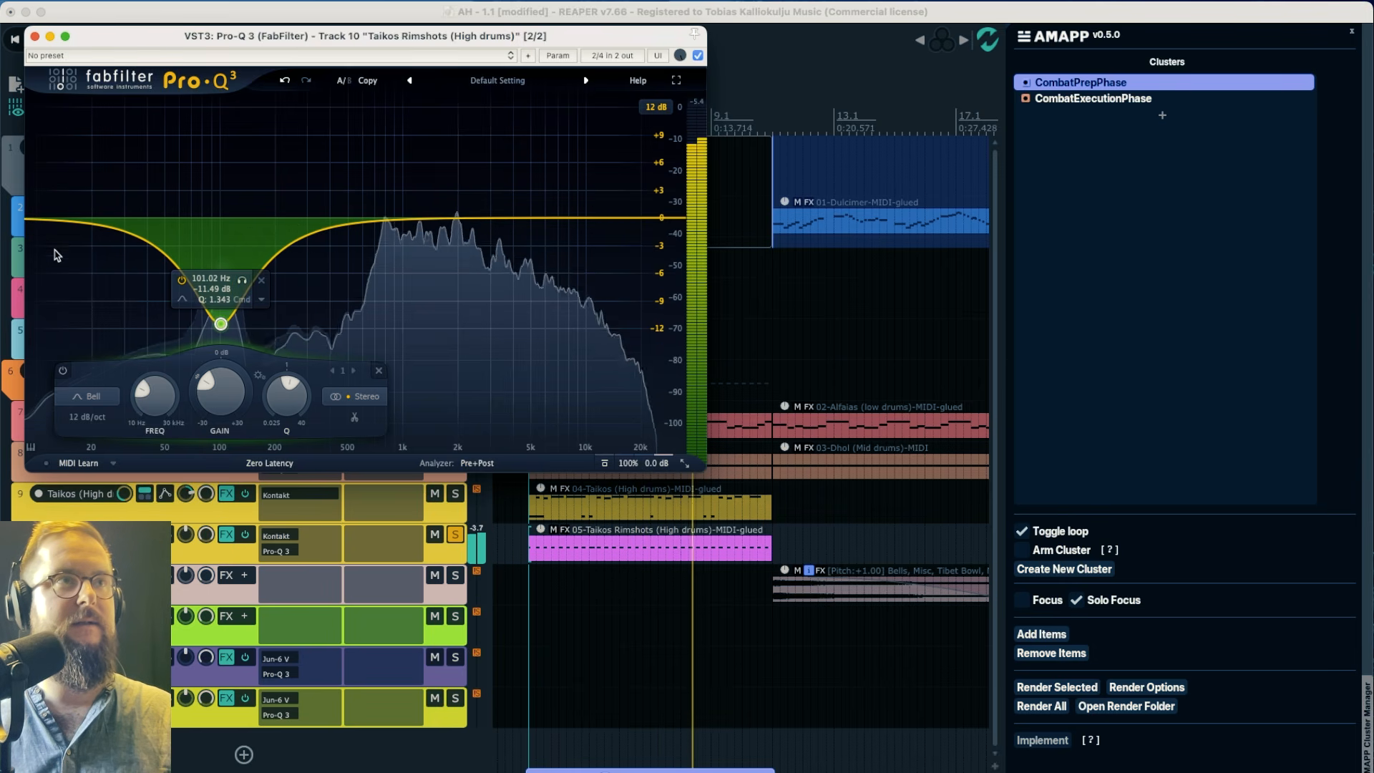
drag(34, 219, 317, 219)
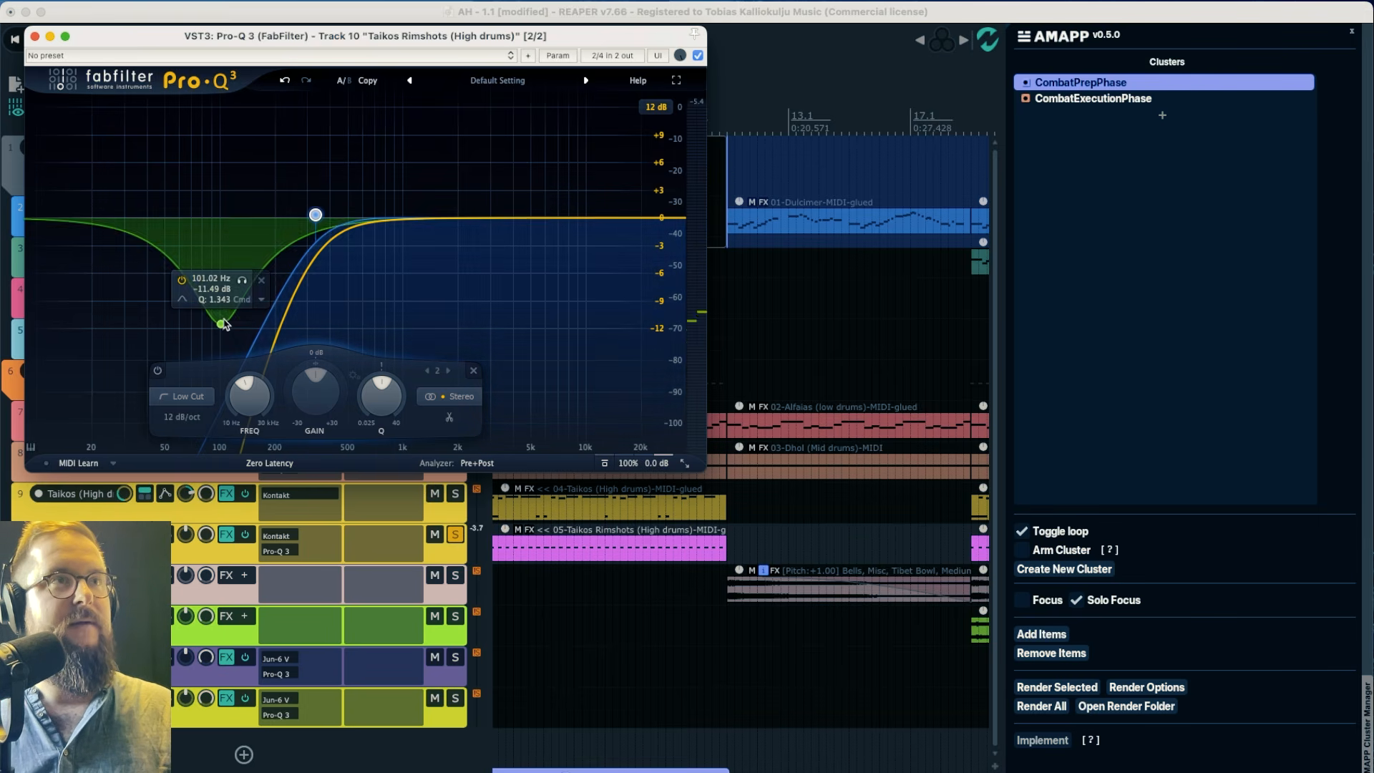
key(space)
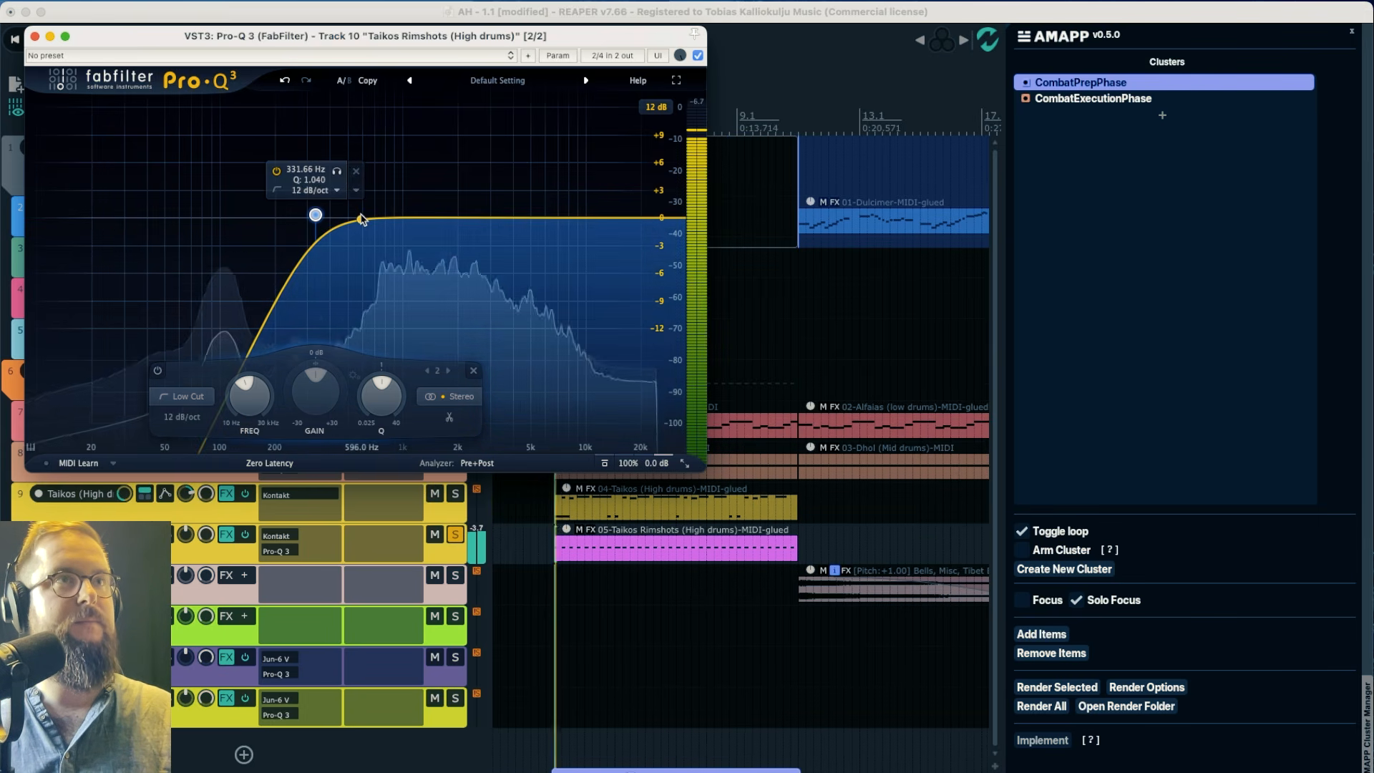
scroll(315, 217, down, 1)
scroll(315, 218, up, 3)
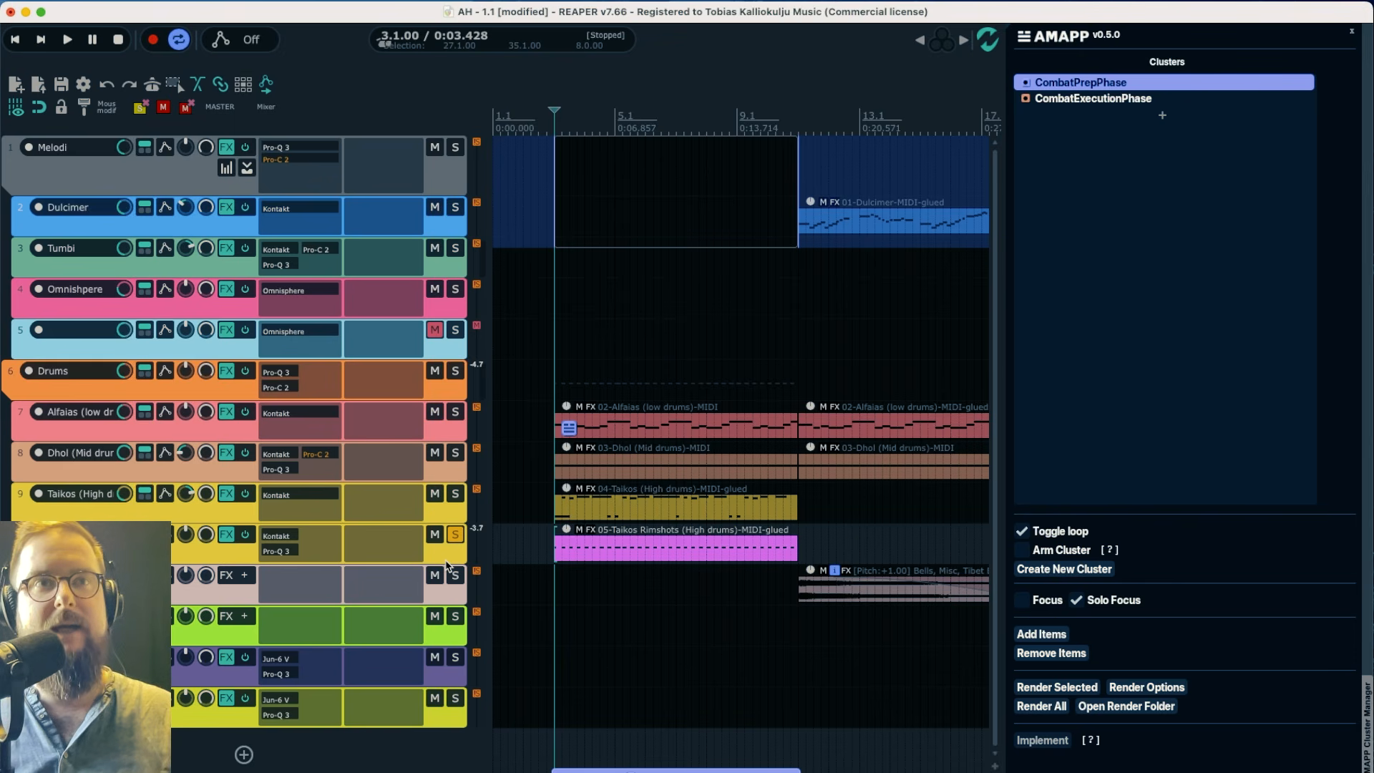
scroll(772, 569, down, 5)
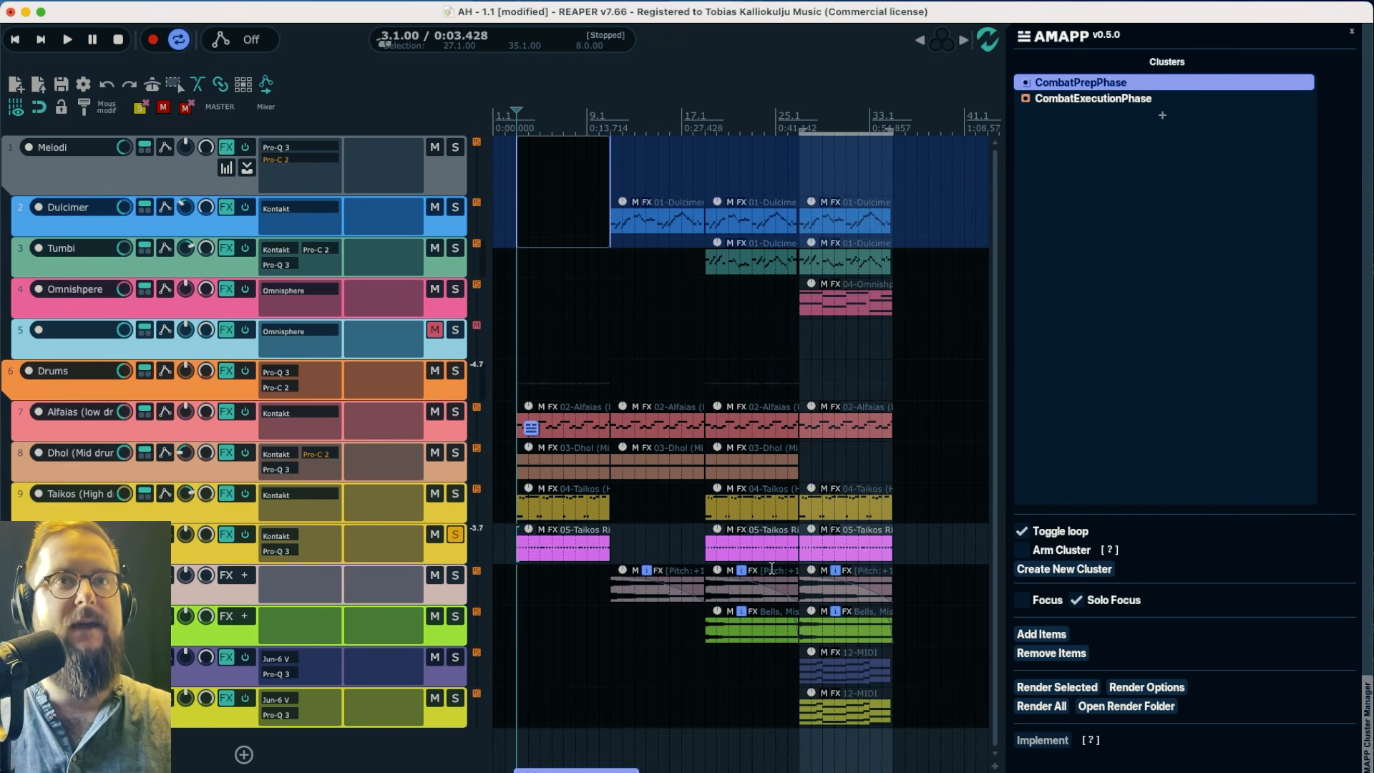
Add the bar 3 Taikos Rimshots (High drums) item to the CombatPrepPhase cluster and open its notes for editing
click(824, 535)
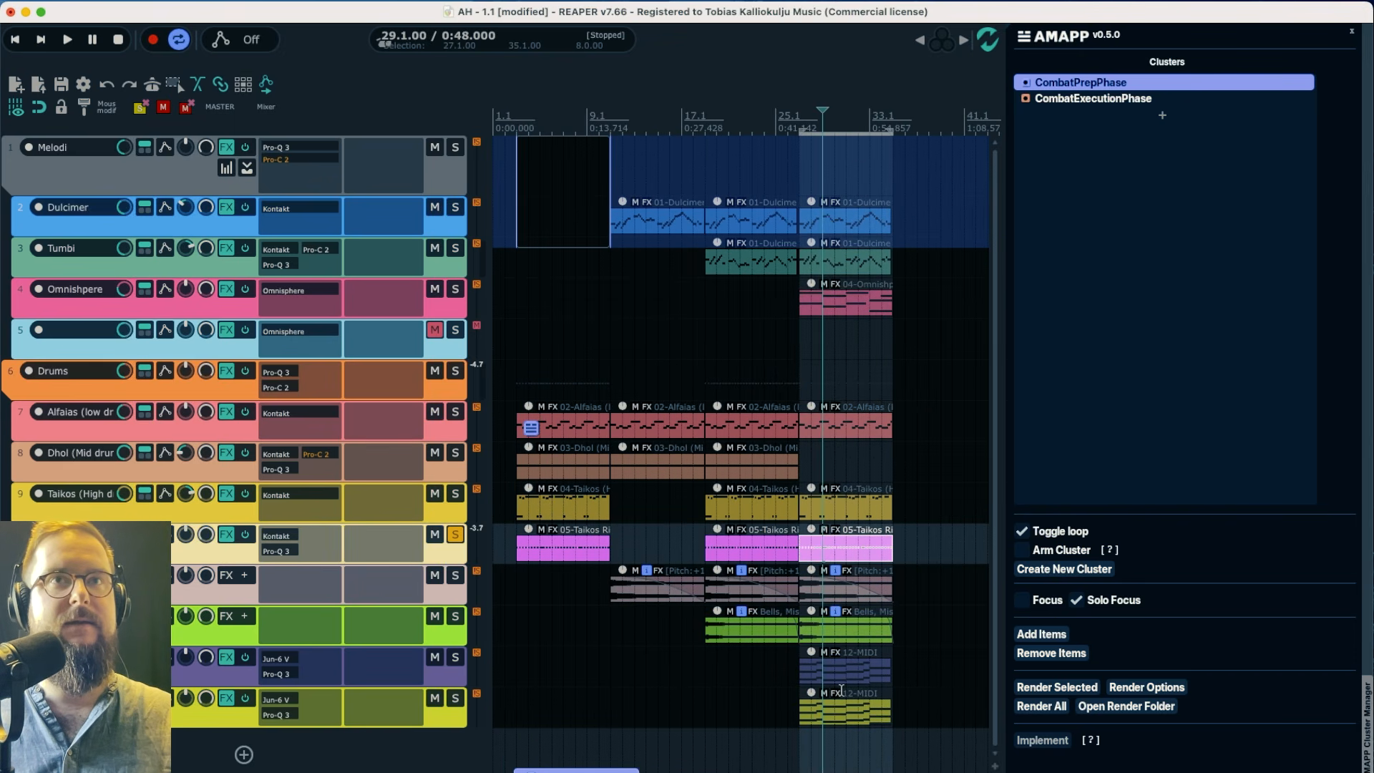
scroll(563, 555, up, 5)
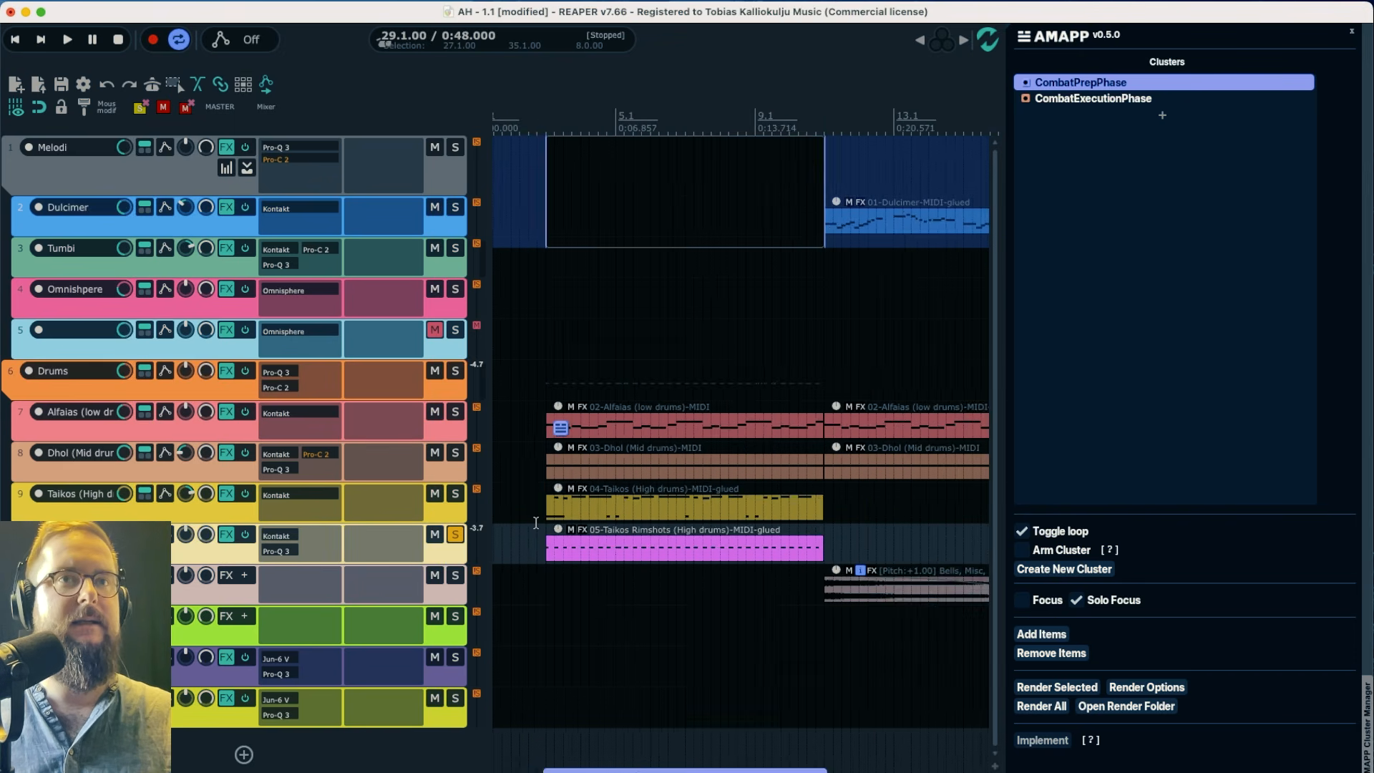
click(562, 555)
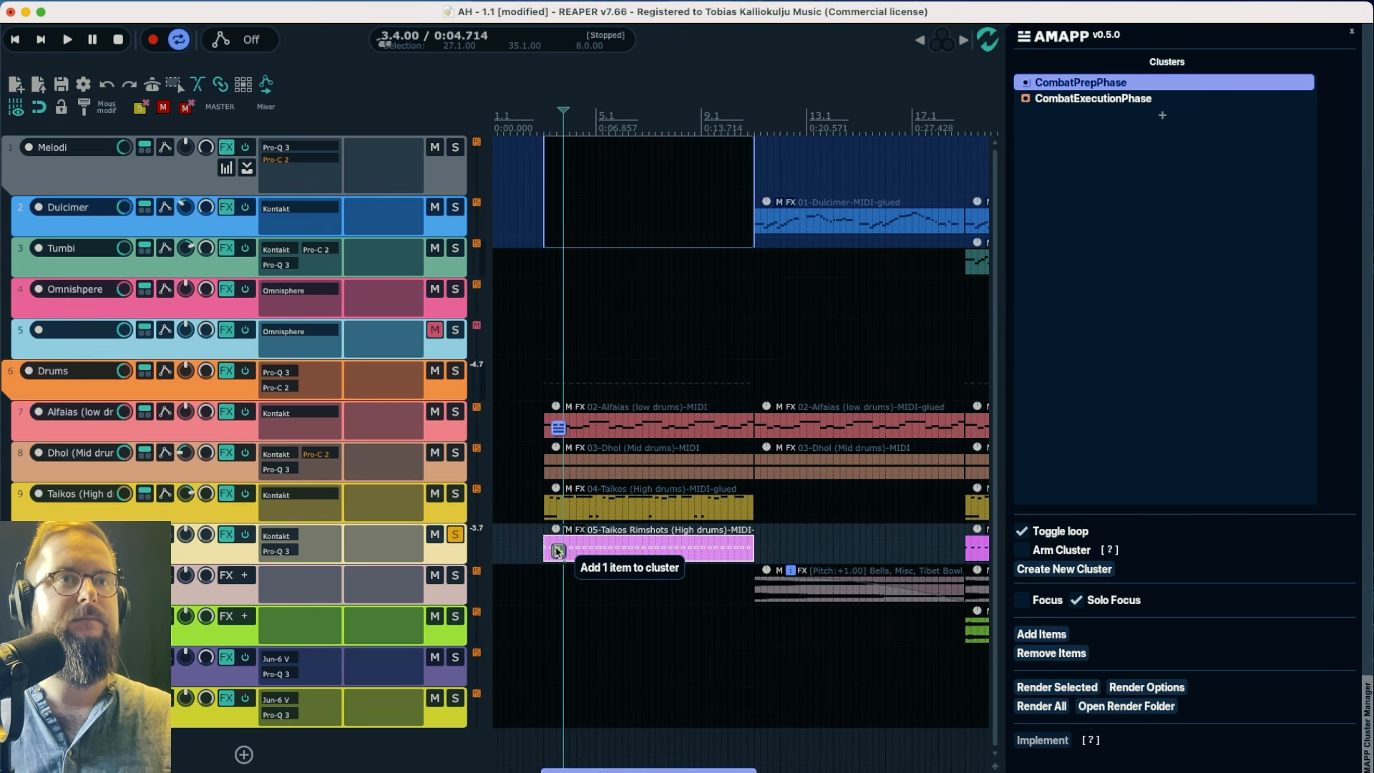
double_click(610, 547)
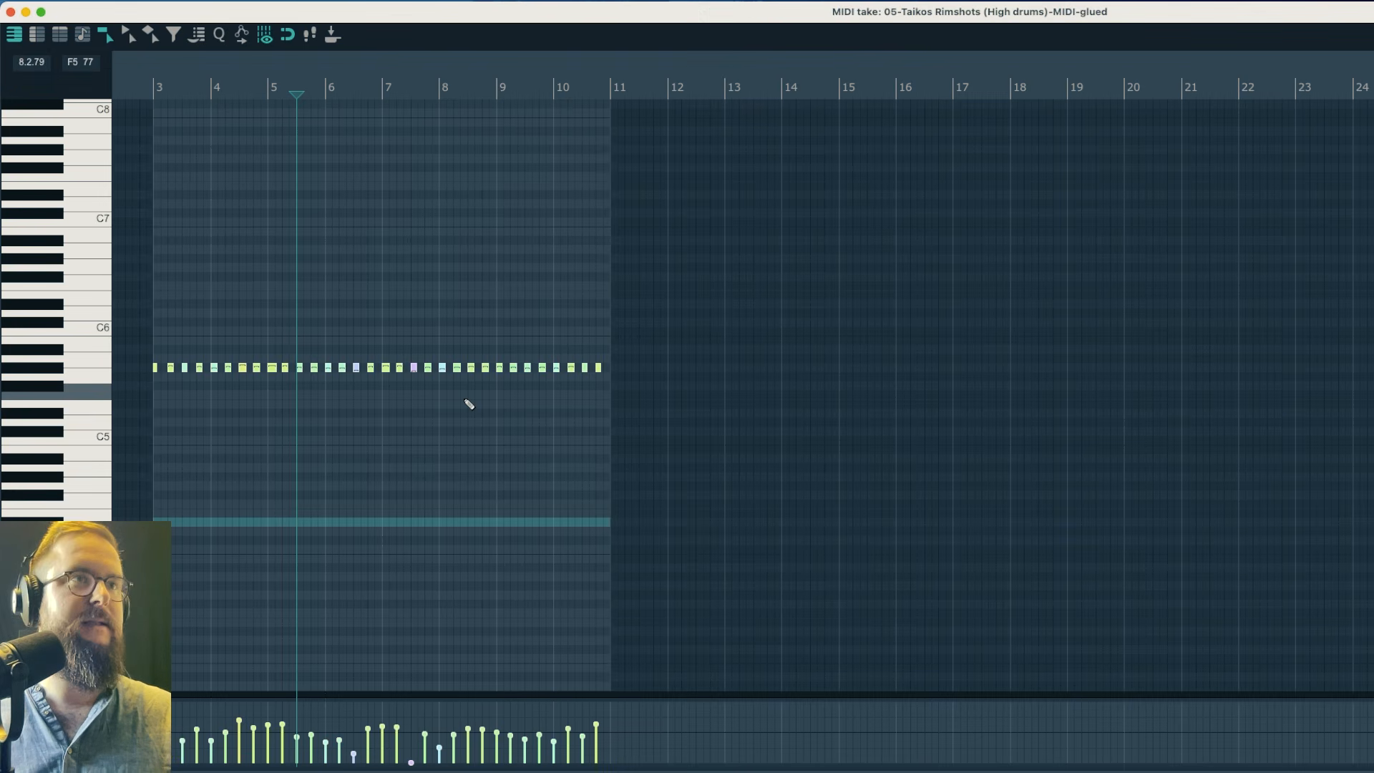
Delete the Rimshots notes between the downbeats in bars 3–6, keeping only the first note of each bar
scroll(166, 365, down, 3)
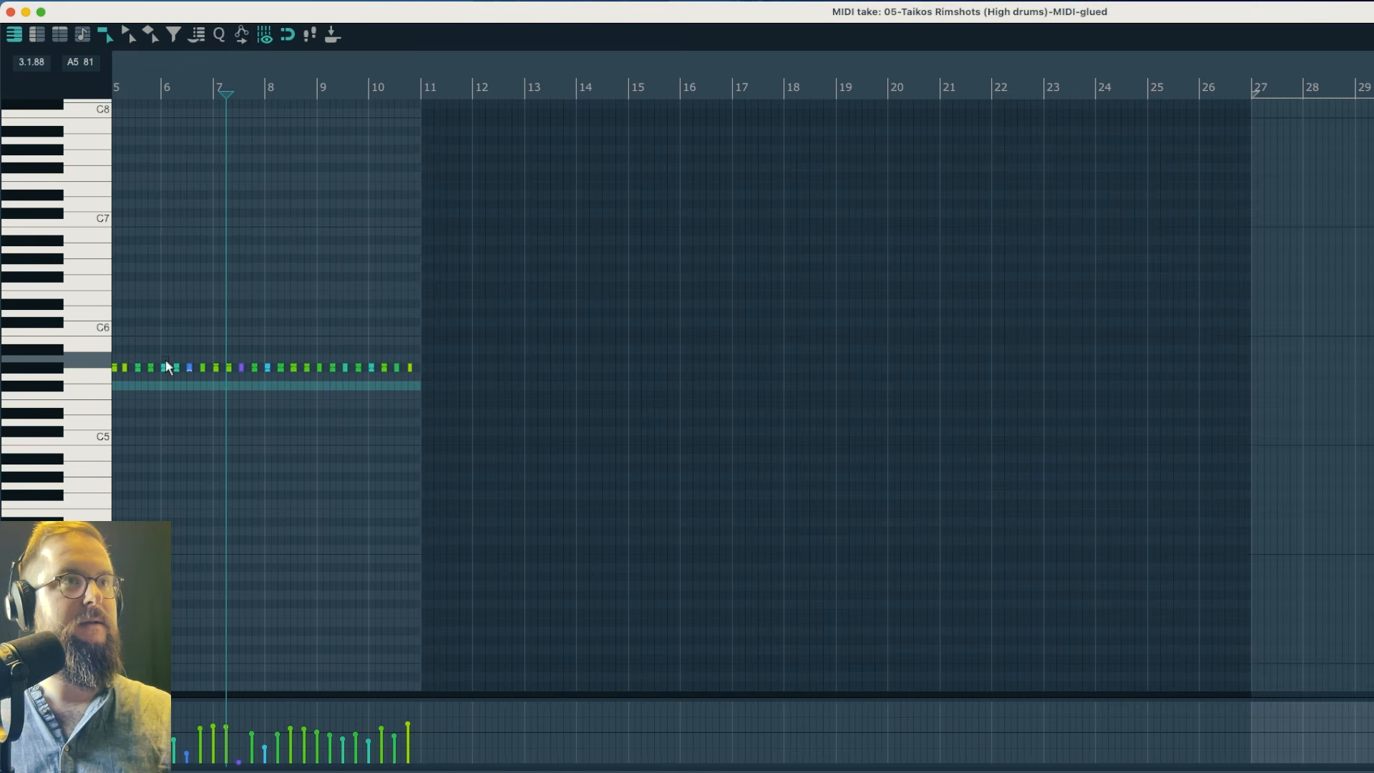
right_click(168, 368)
click(138, 344)
scroll(138, 346, right, 10)
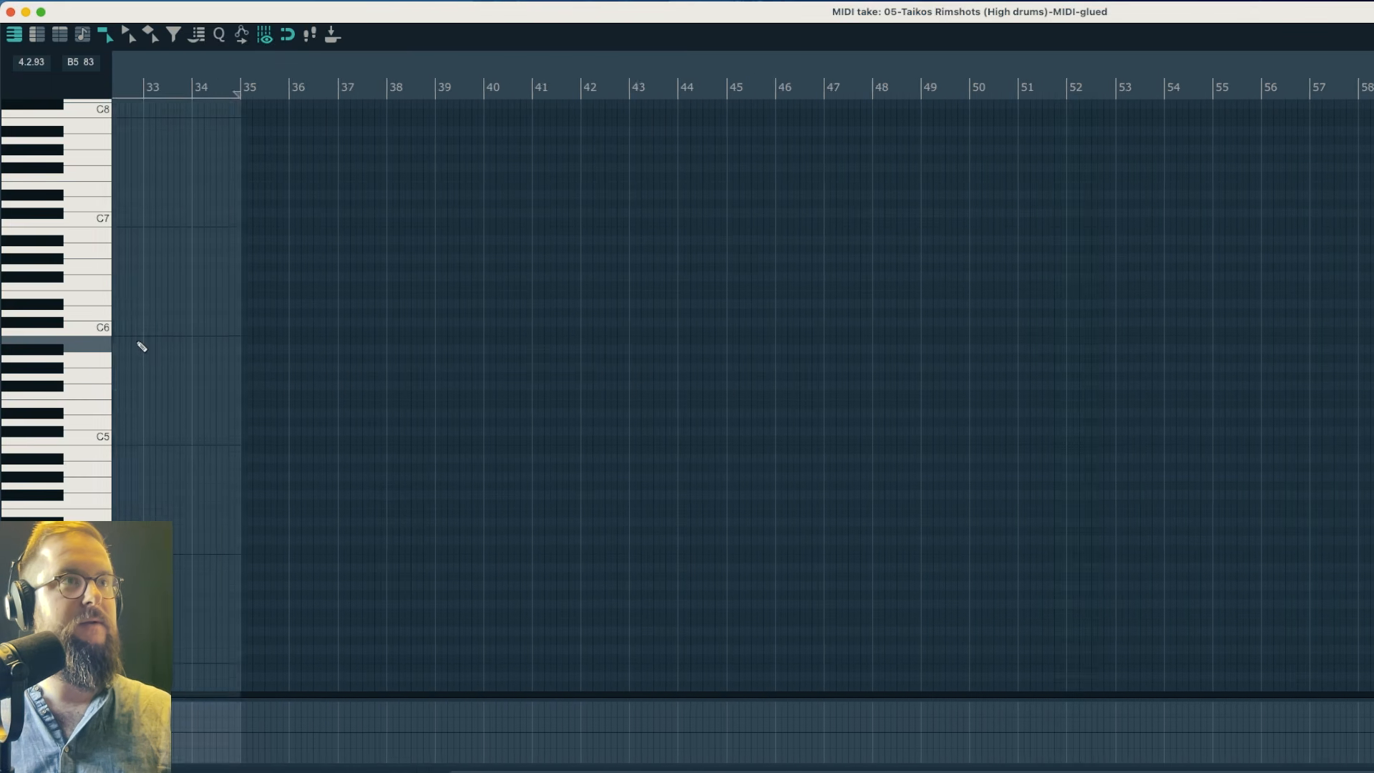
scroll(138, 345, left, 10)
scroll(226, 358, down, 2)
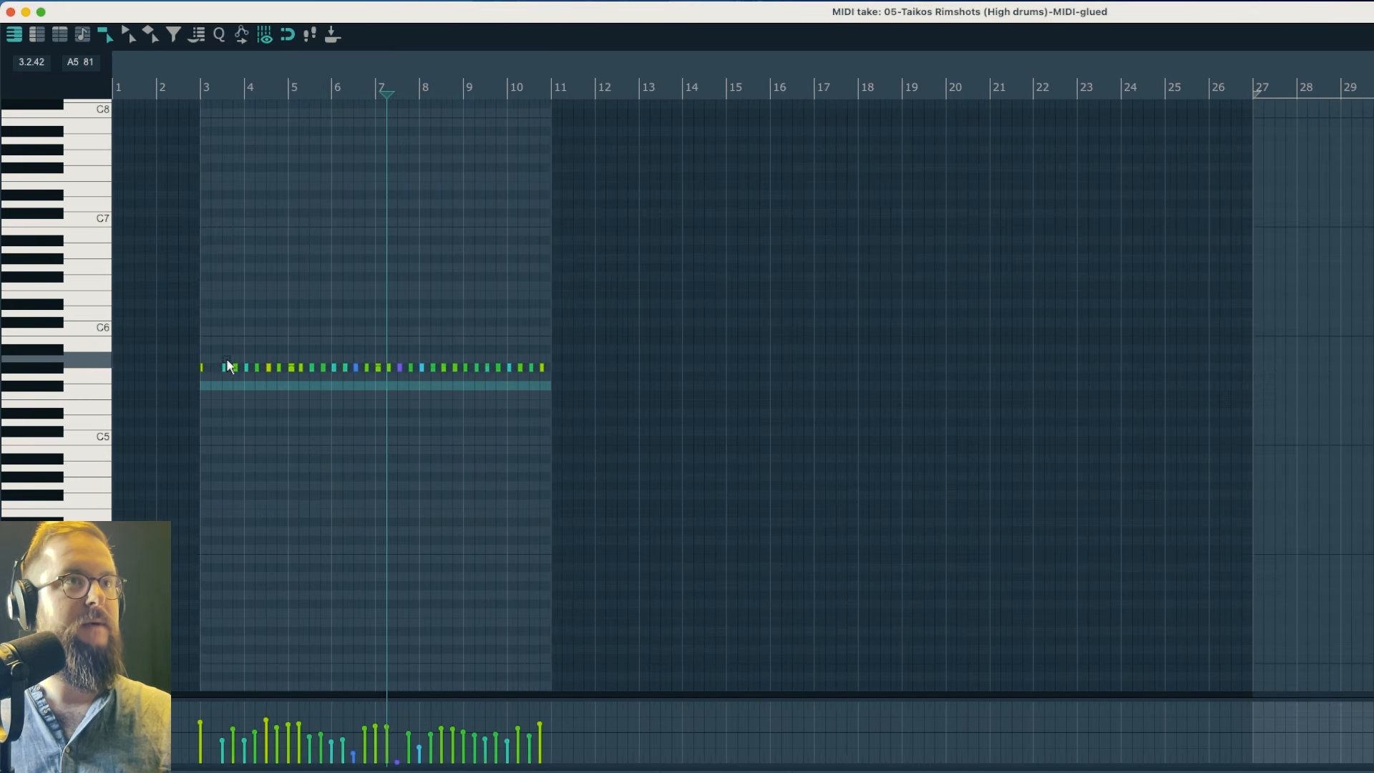
scroll(226, 358, right, 3)
right_click(226, 358)
click(191, 345)
scroll(191, 346, right, 4)
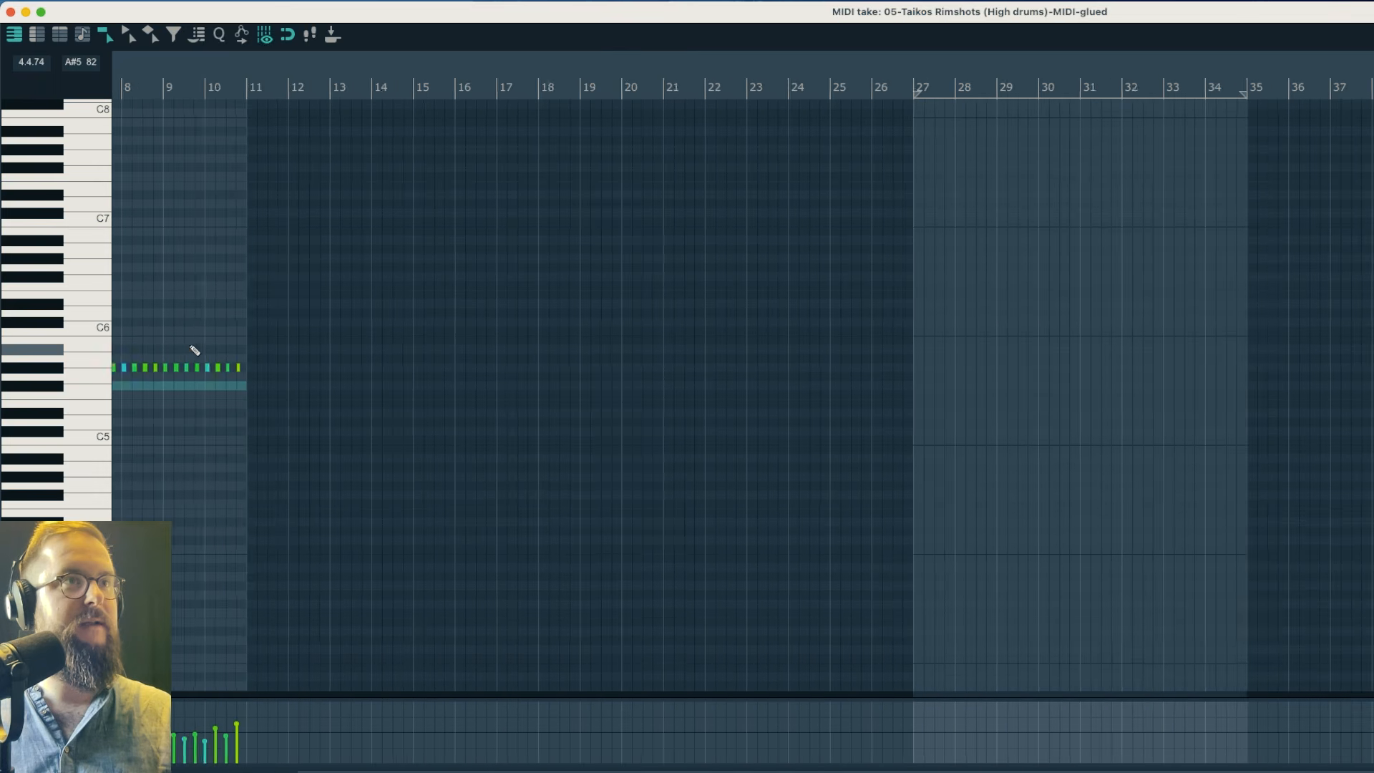
scroll(192, 346, left, 6)
mouse_move(333, 383)
mouse_down()
mouse_move(356, 345)
mouse_move(394, 362)
mouse_move(398, 351)
mouse_up()
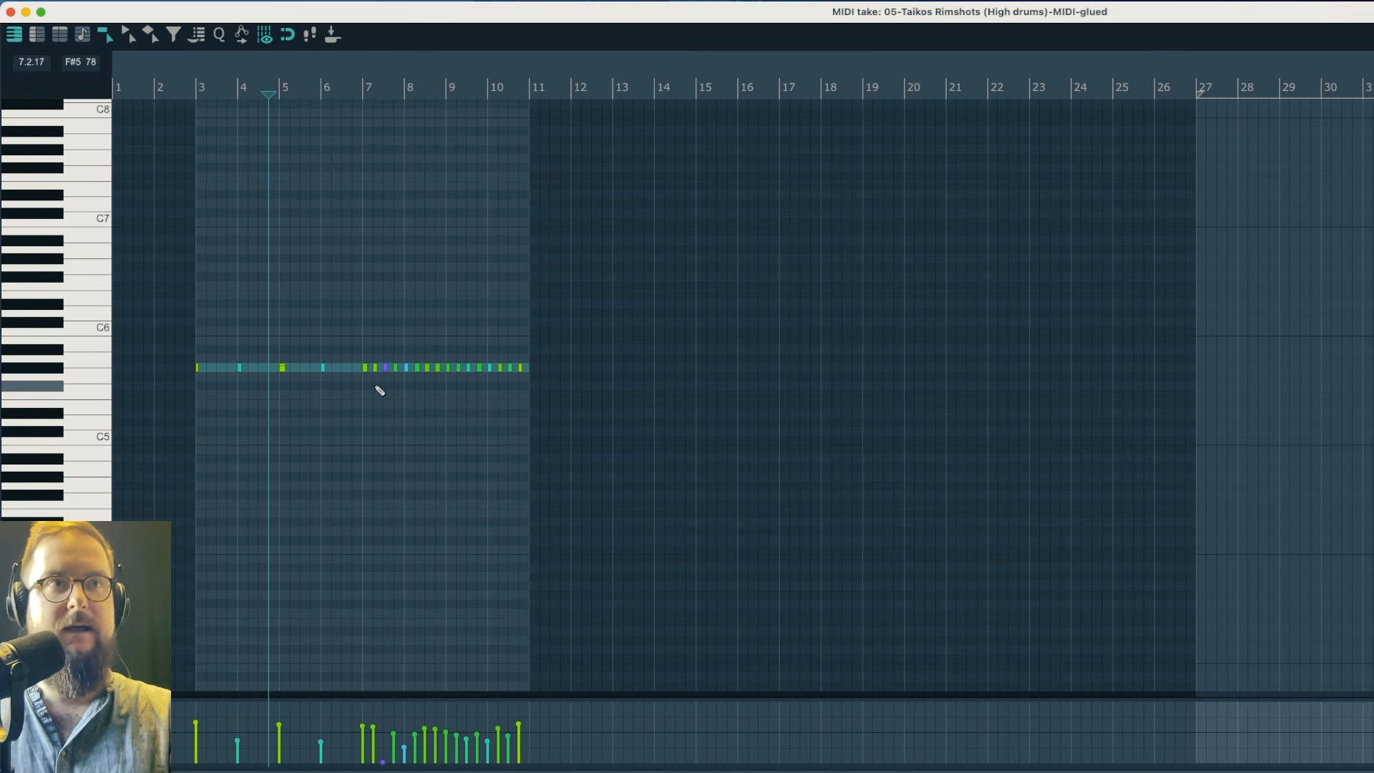
Delete the notes between the downbeats in bars 7–10 and lower all eight remaining notes to one equal velocity
key(Delete)
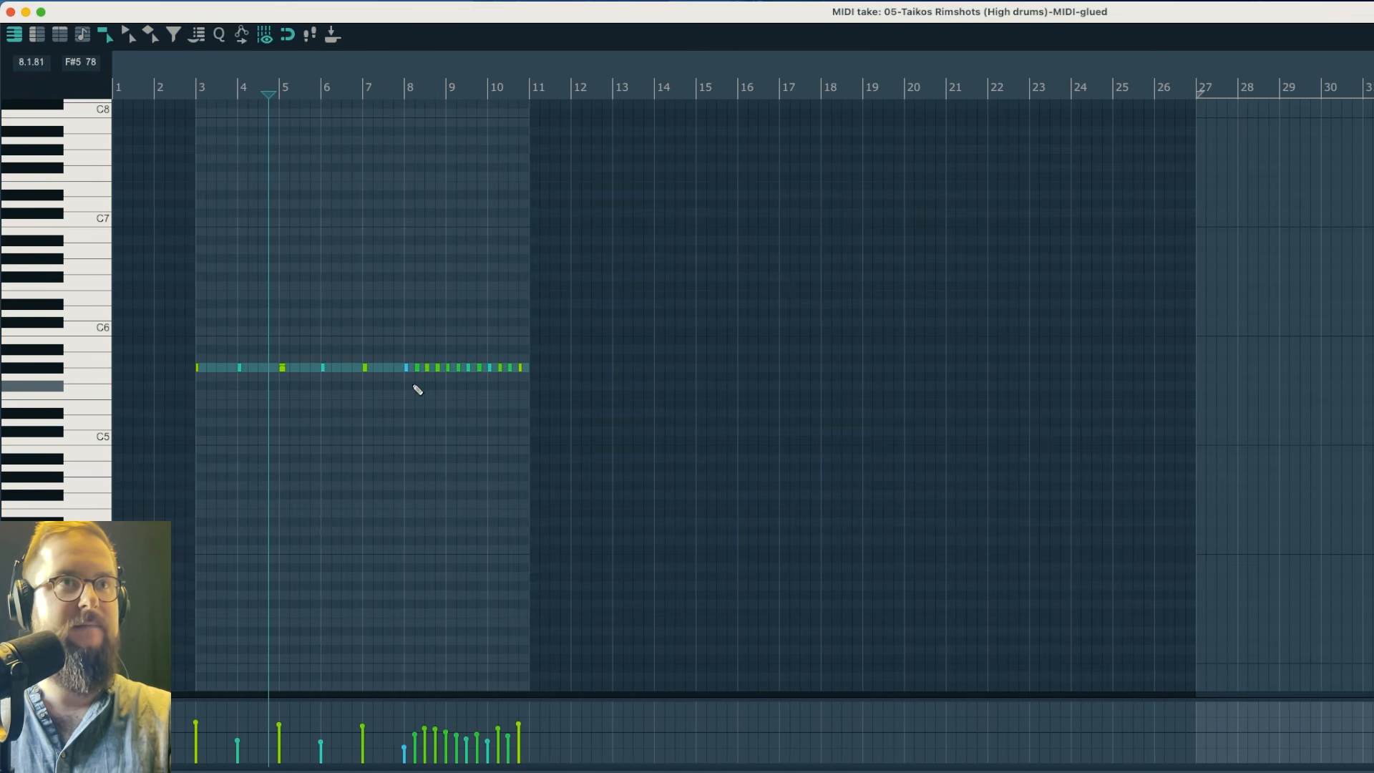
key(Delete)
drag(454, 377, 483, 351)
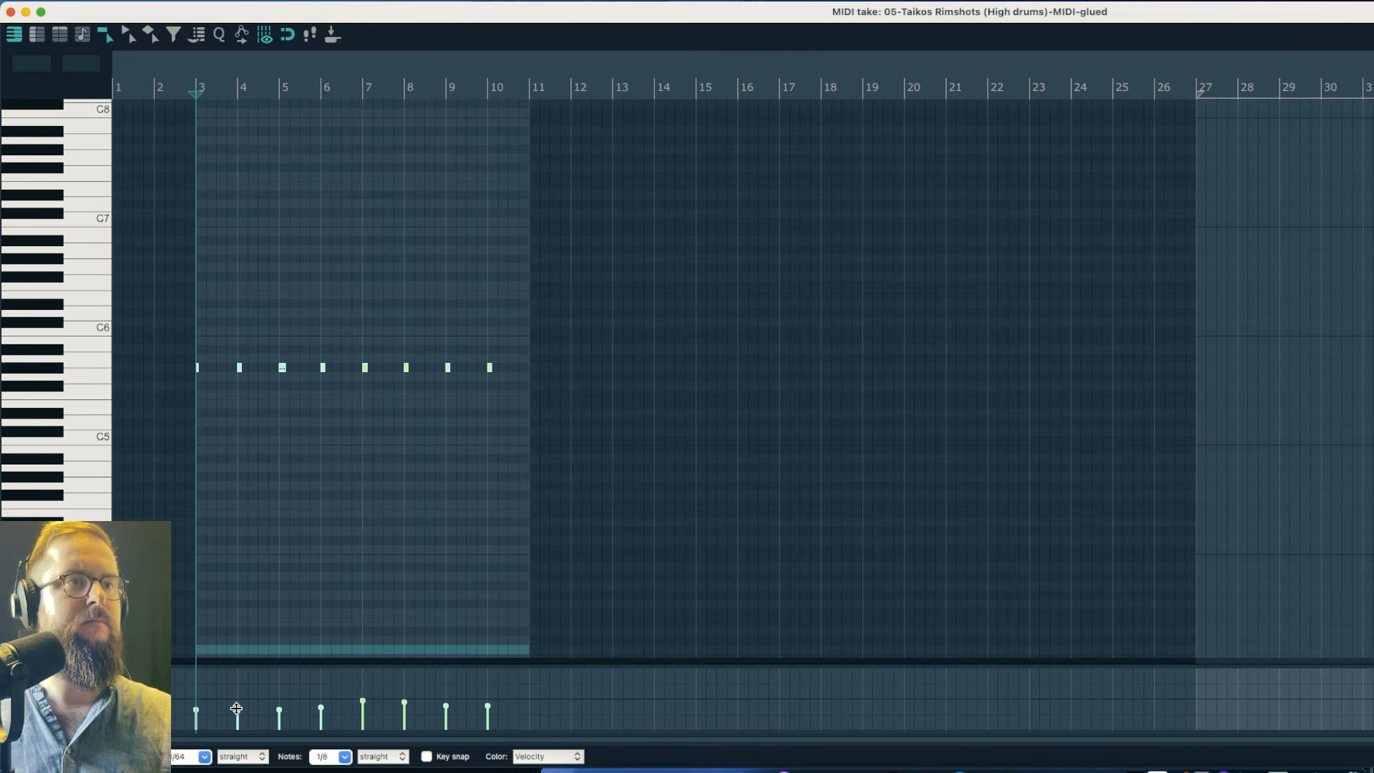
mouse_move(236, 709)
mouse_down()
mouse_move(246, 637)
mouse_move(239, 707)
mouse_up()
key(space)
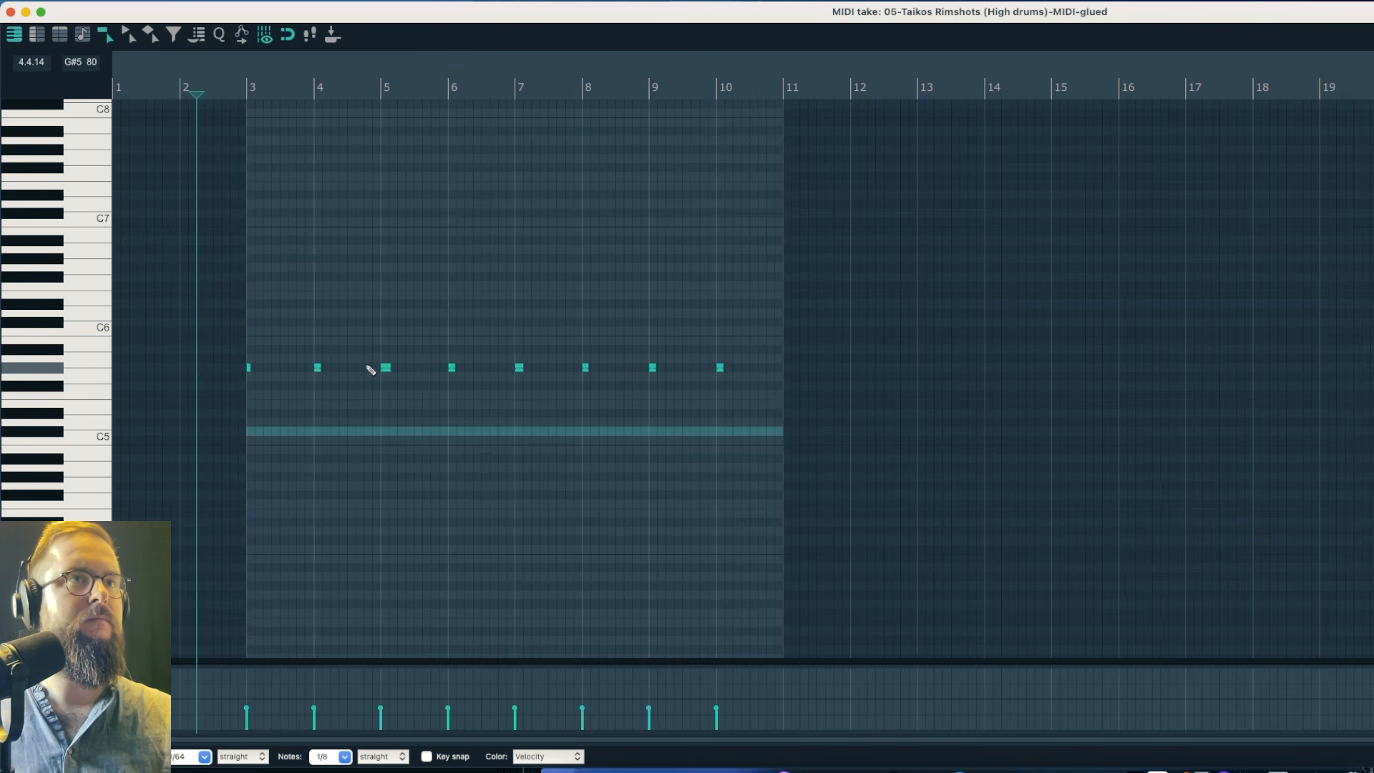
Add a short two-note pickup on F#5 and G5 at the end of bars 4, 6, 8 and 10
click(372, 369)
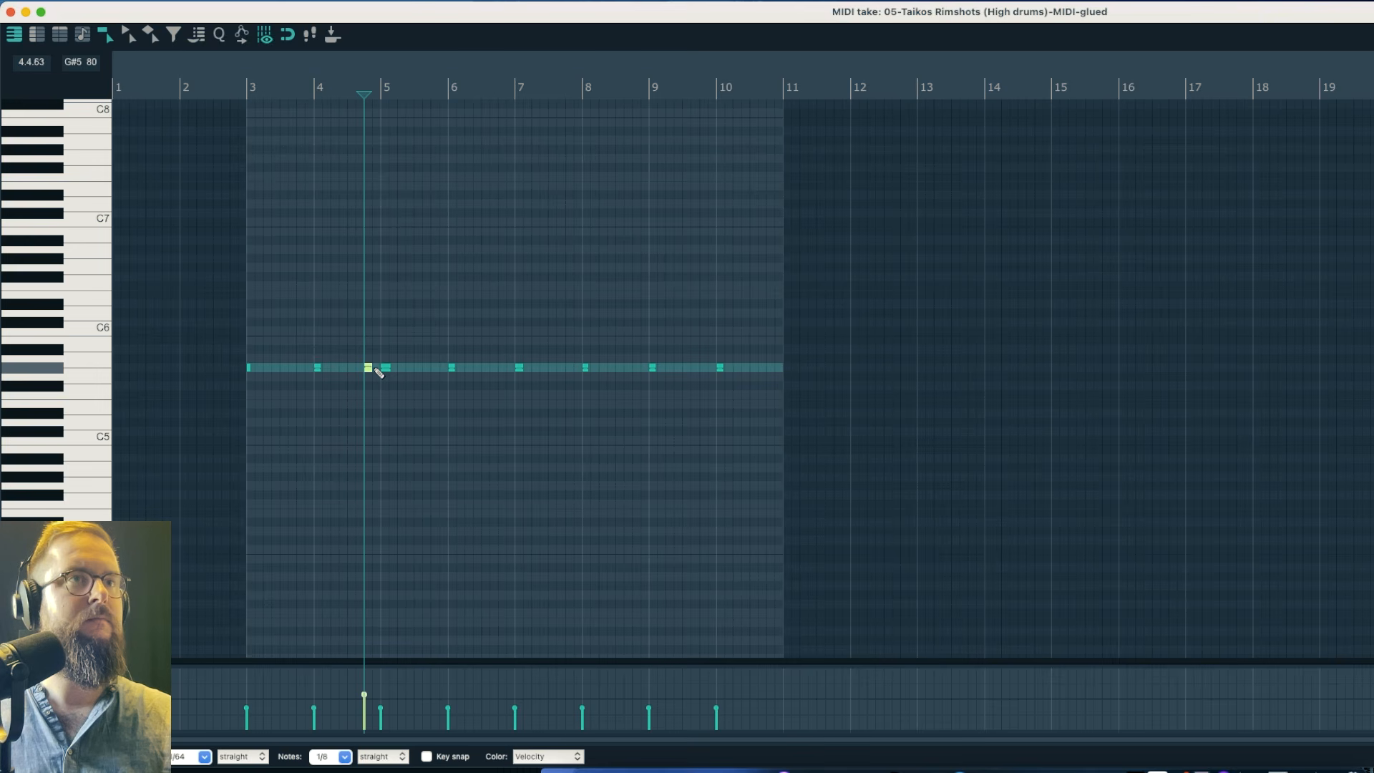
key(space)
key(space)
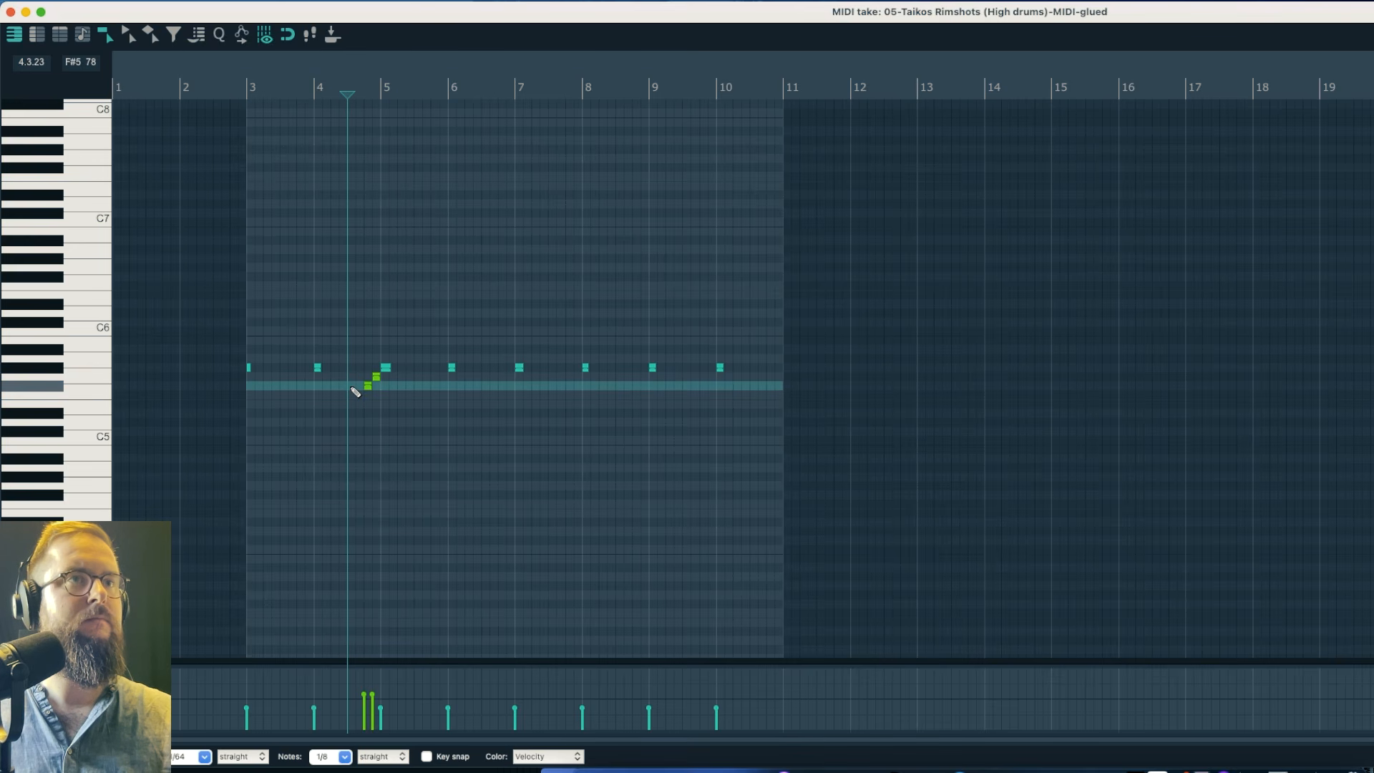
key(space)
key(space)
key(space)
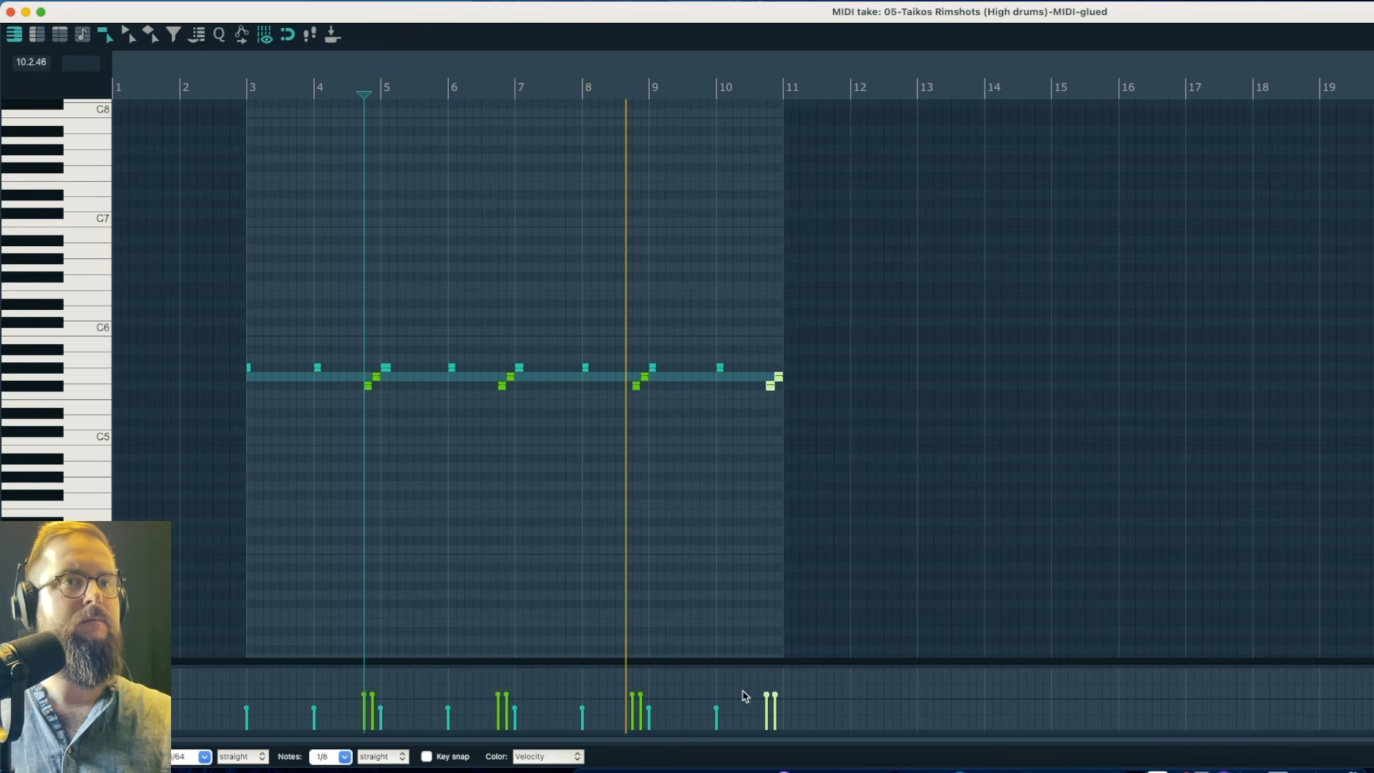
Lower the velocities of all the pickup notes below those of the downbeat notes and play the pattern from bar 3
drag(364, 696, 364, 714)
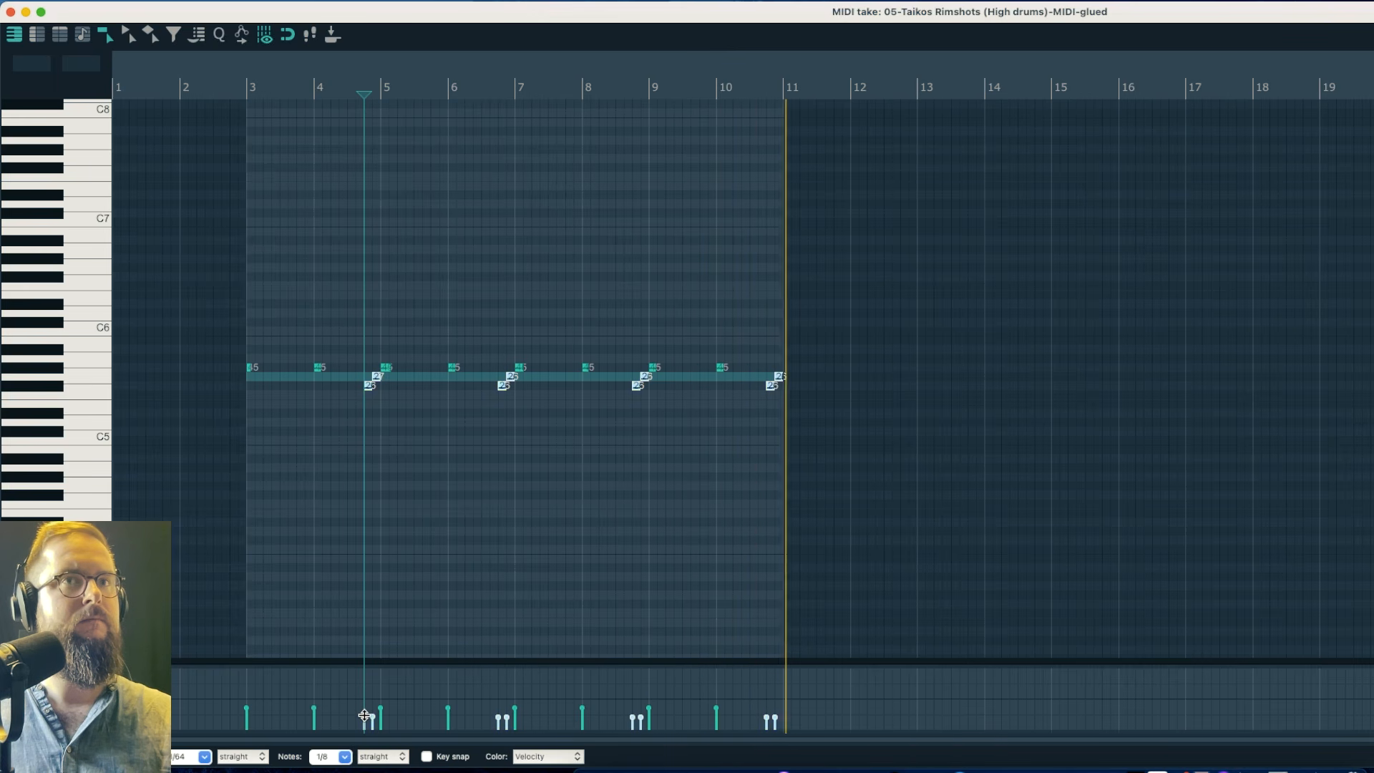
click(249, 88)
key(space)
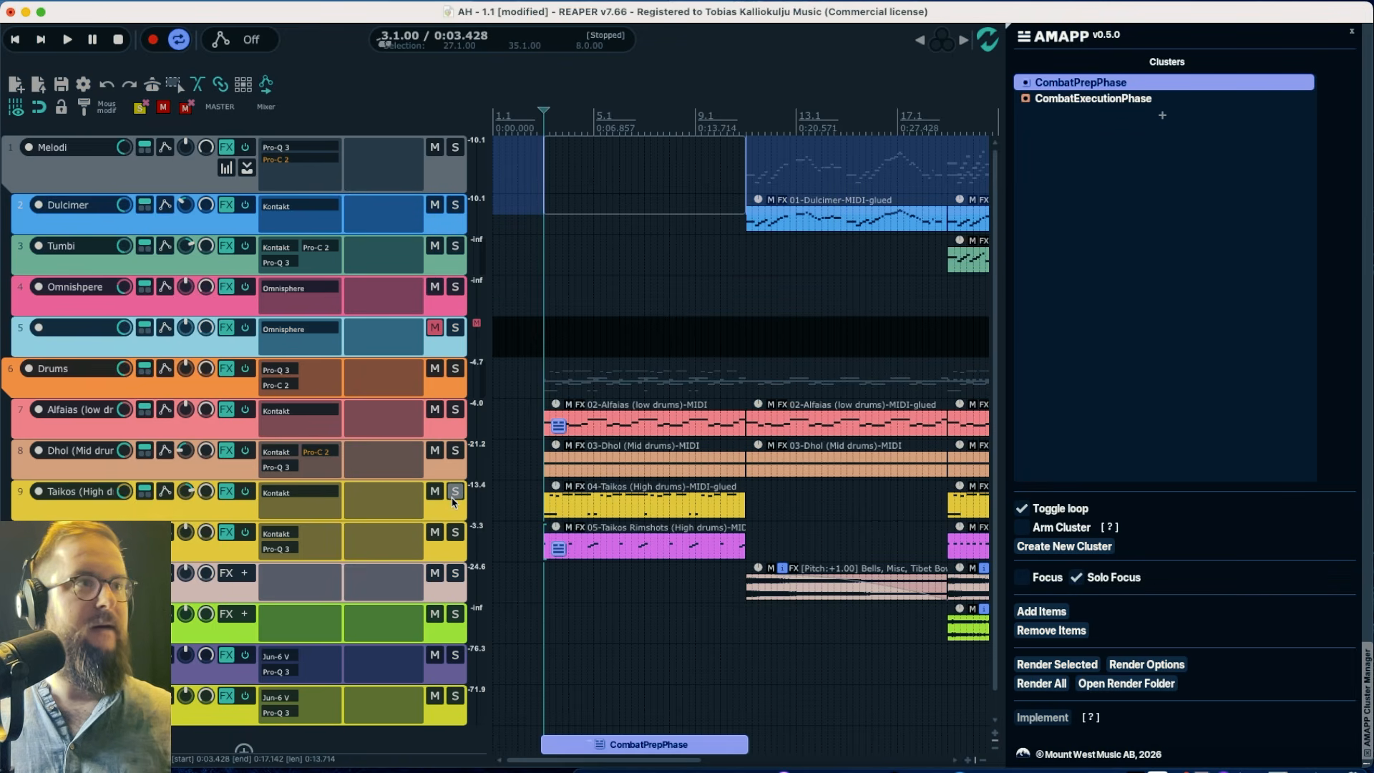
Audition the Taikos (High drums) track in solo and add its bar 3 item to the CombatPrepPhase cluster
click(454, 494)
key(space)
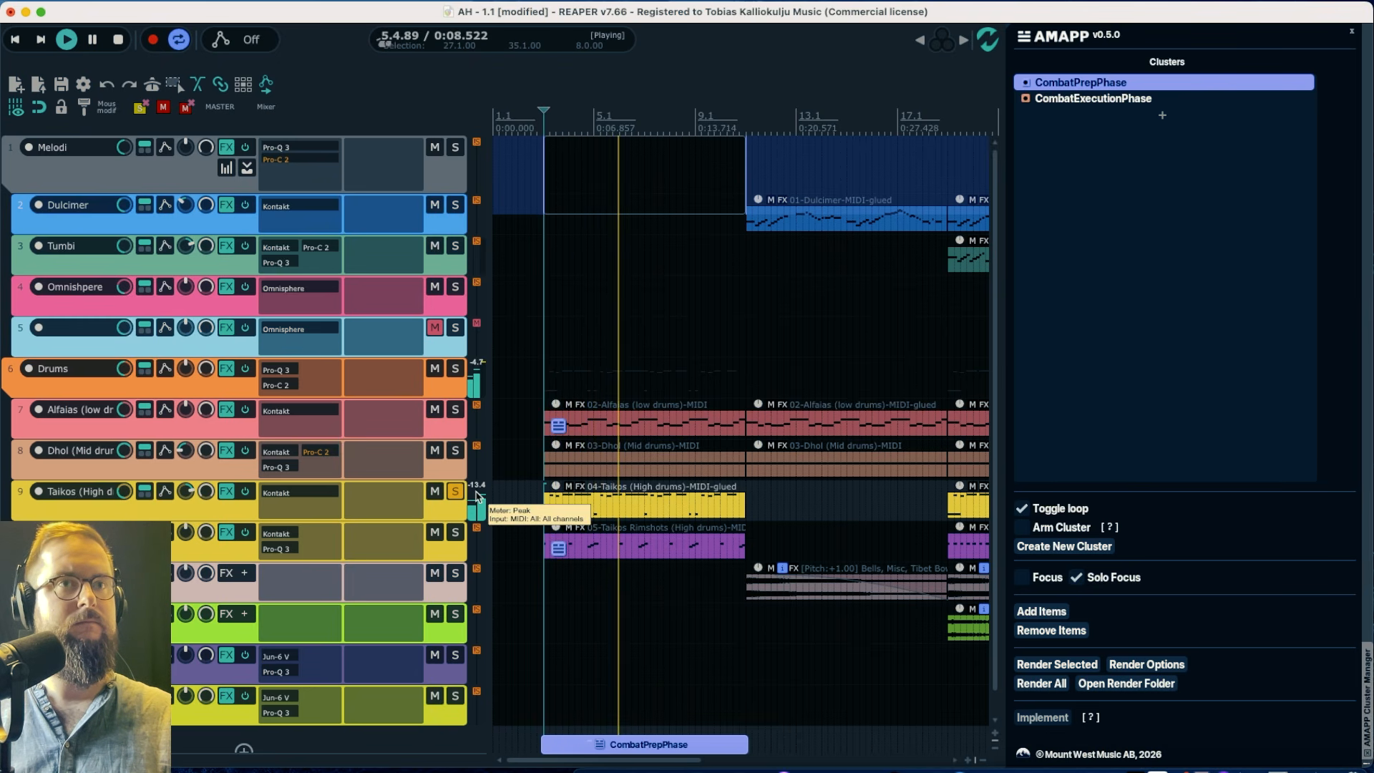
key(space)
click(588, 505)
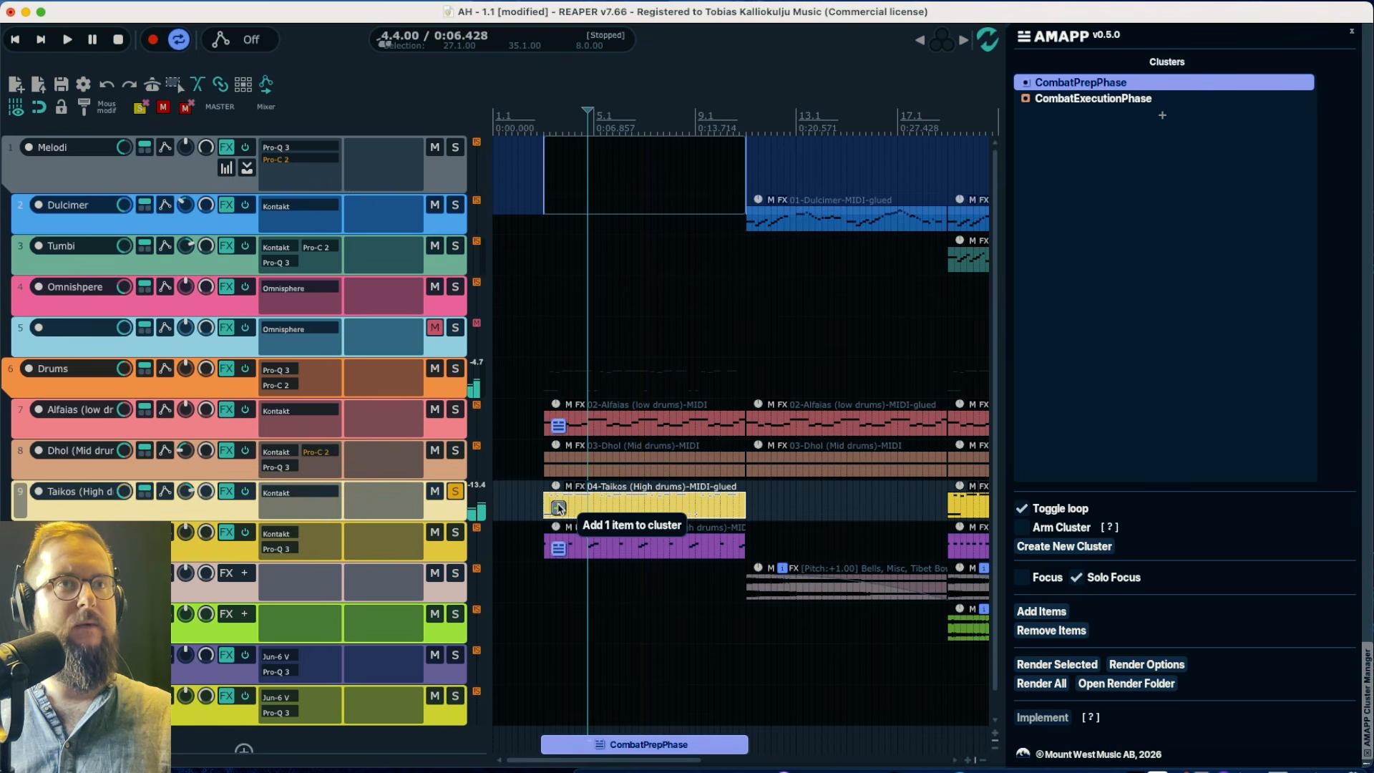
Lower the velocities of all notes in the bar 3 Taikos (High drums) item and play it from bar 3
double_click(615, 509)
drag(691, 721, 143, 605)
drag(149, 685, 149, 704)
click(117, 89)
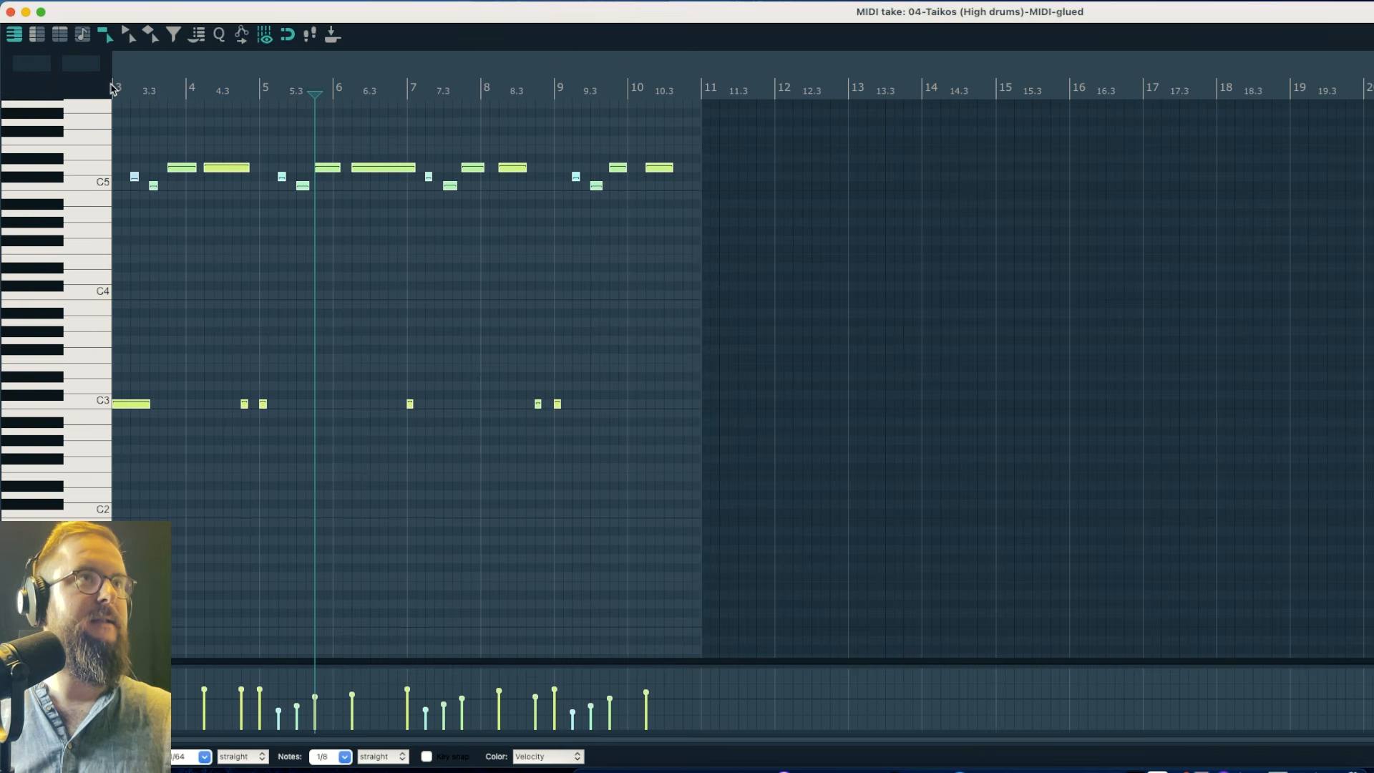
key(space)
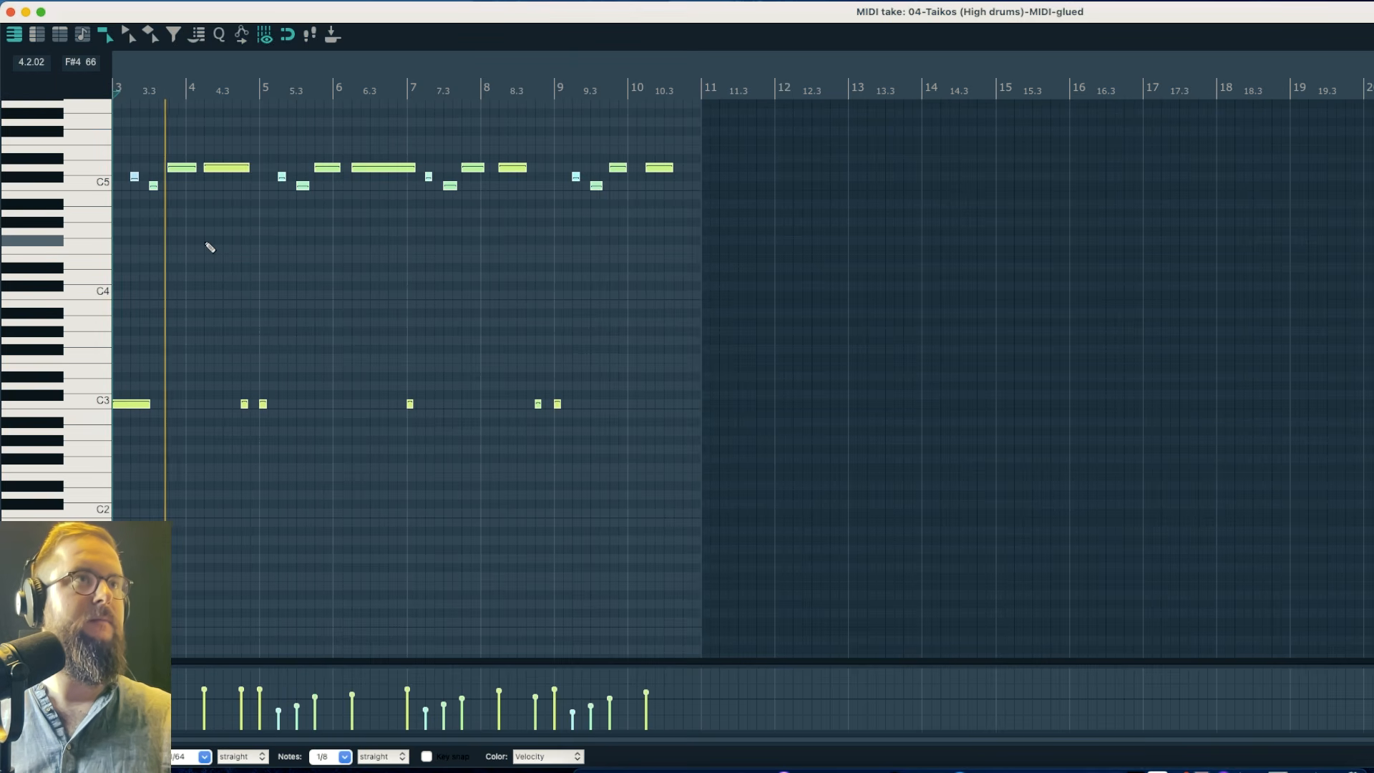
click(11, 12)
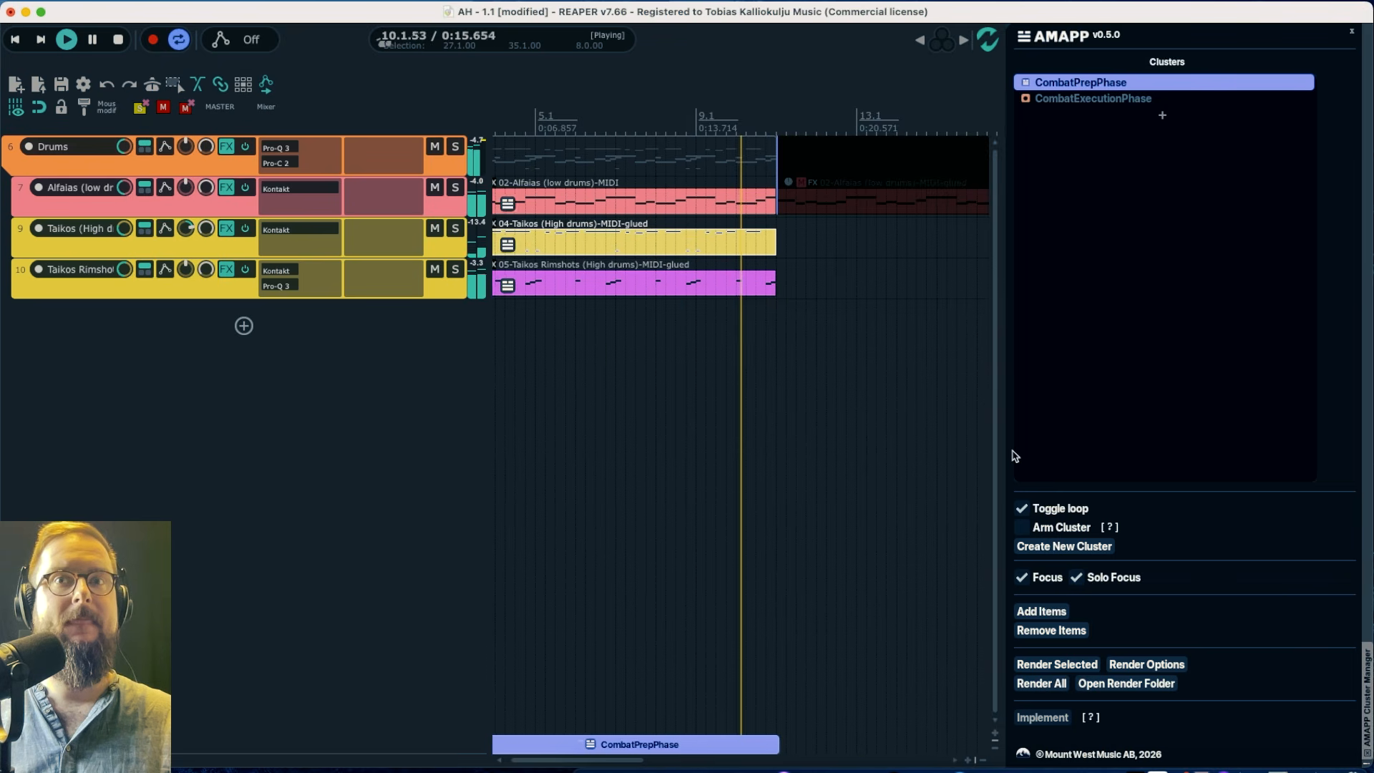
Turn off the CombatPrepPhase cluster focus and audition the Dhol (Mid drums) track in solo from bar 3
key(space)
click(1022, 577)
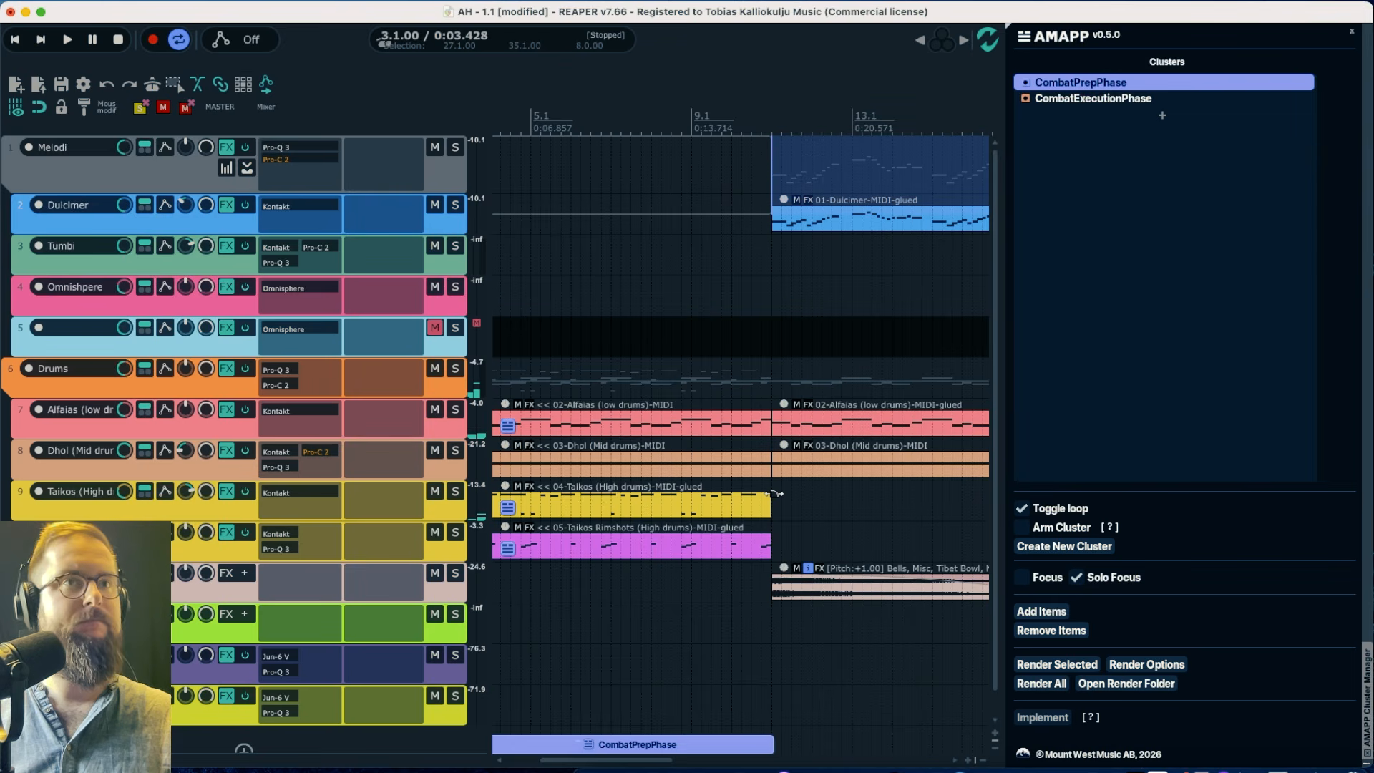
click(455, 451)
key(space)
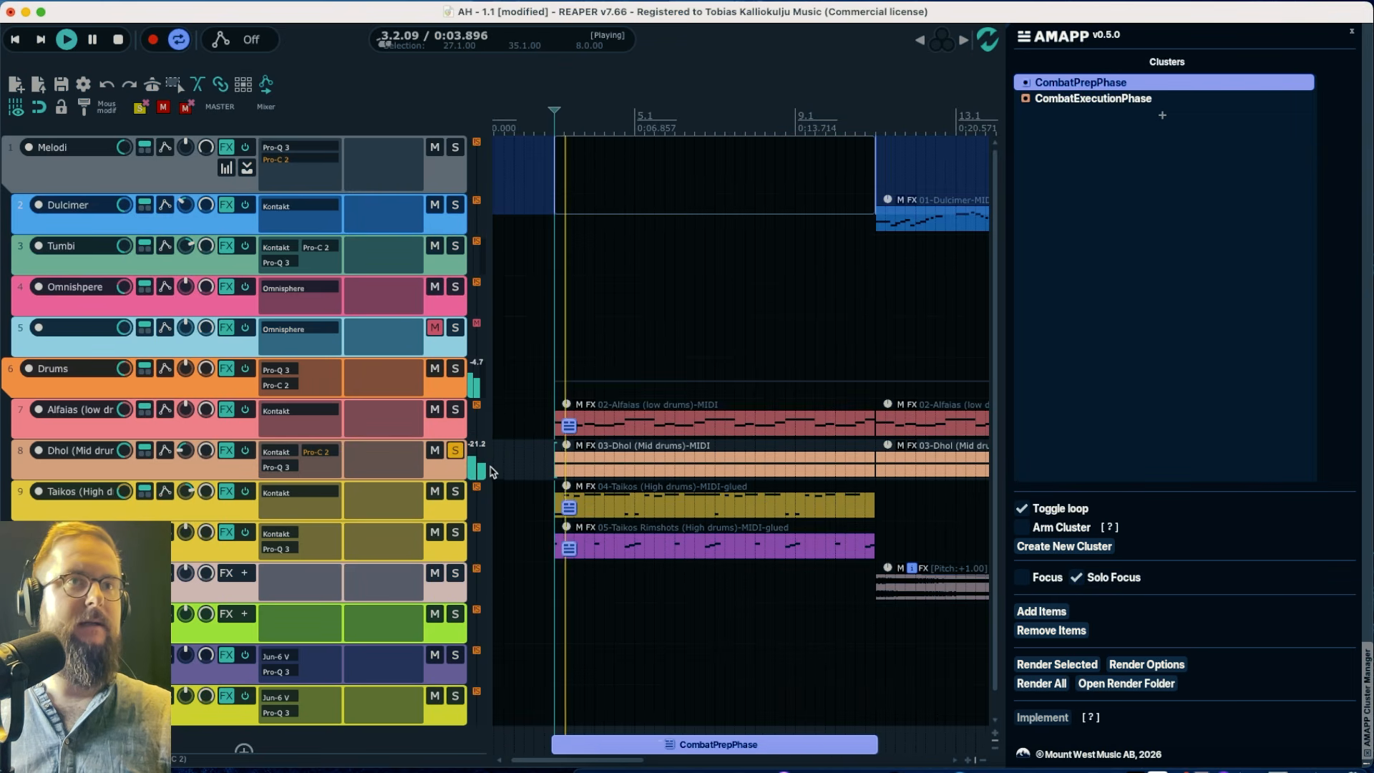
key(space)
Copy the bar 3 Dhol (Mid drums) item to bar 27 and add the copy to the CombatExecutionPhase cluster
click(581, 473)
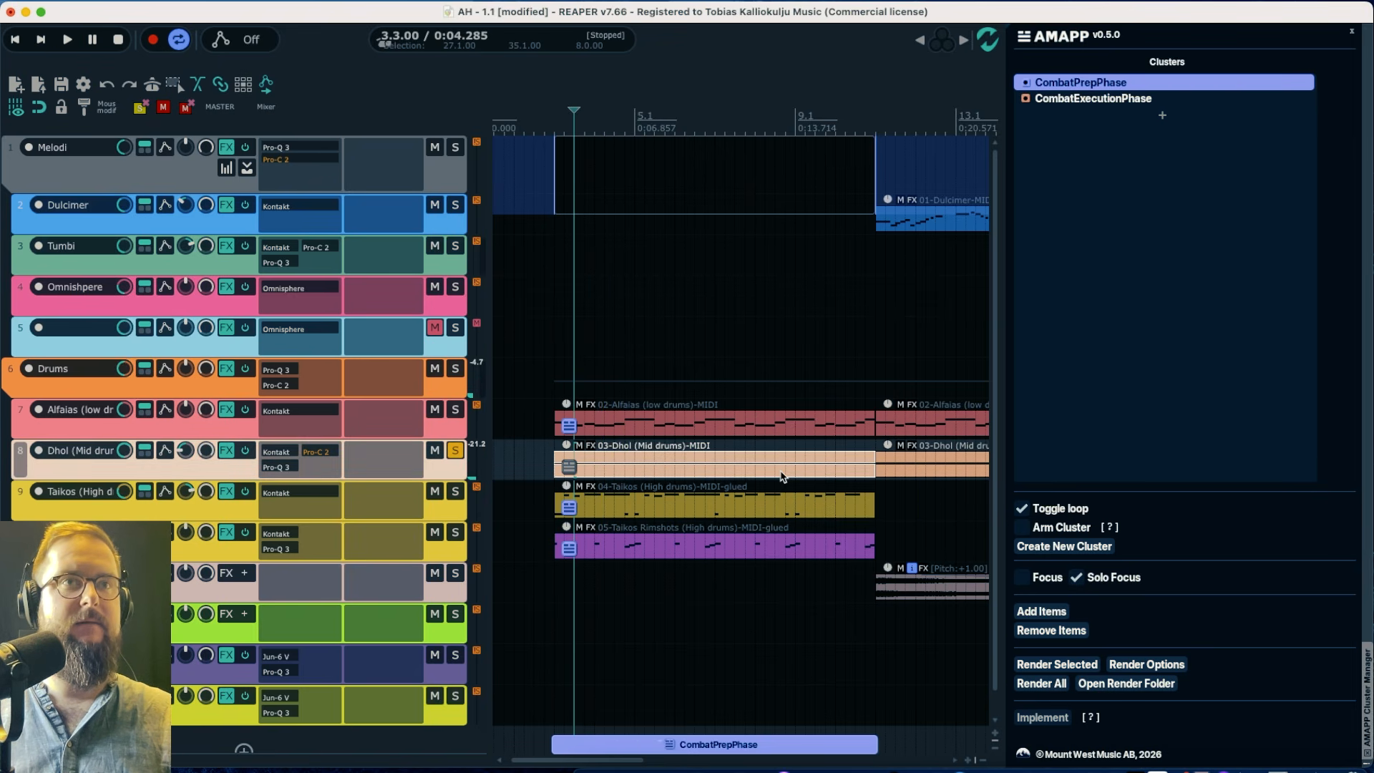
scroll(782, 477, down, 5)
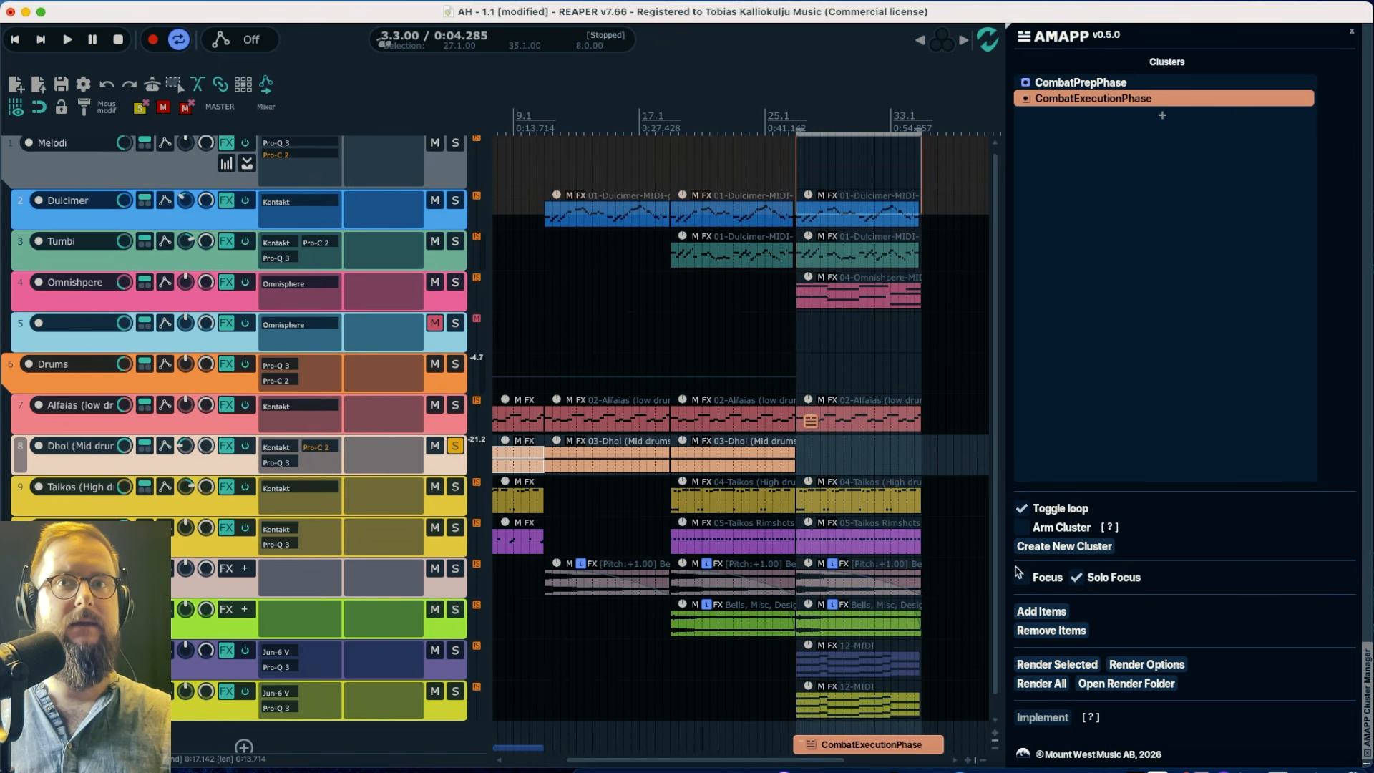
click(1021, 576)
drag(865, 443, 874, 452)
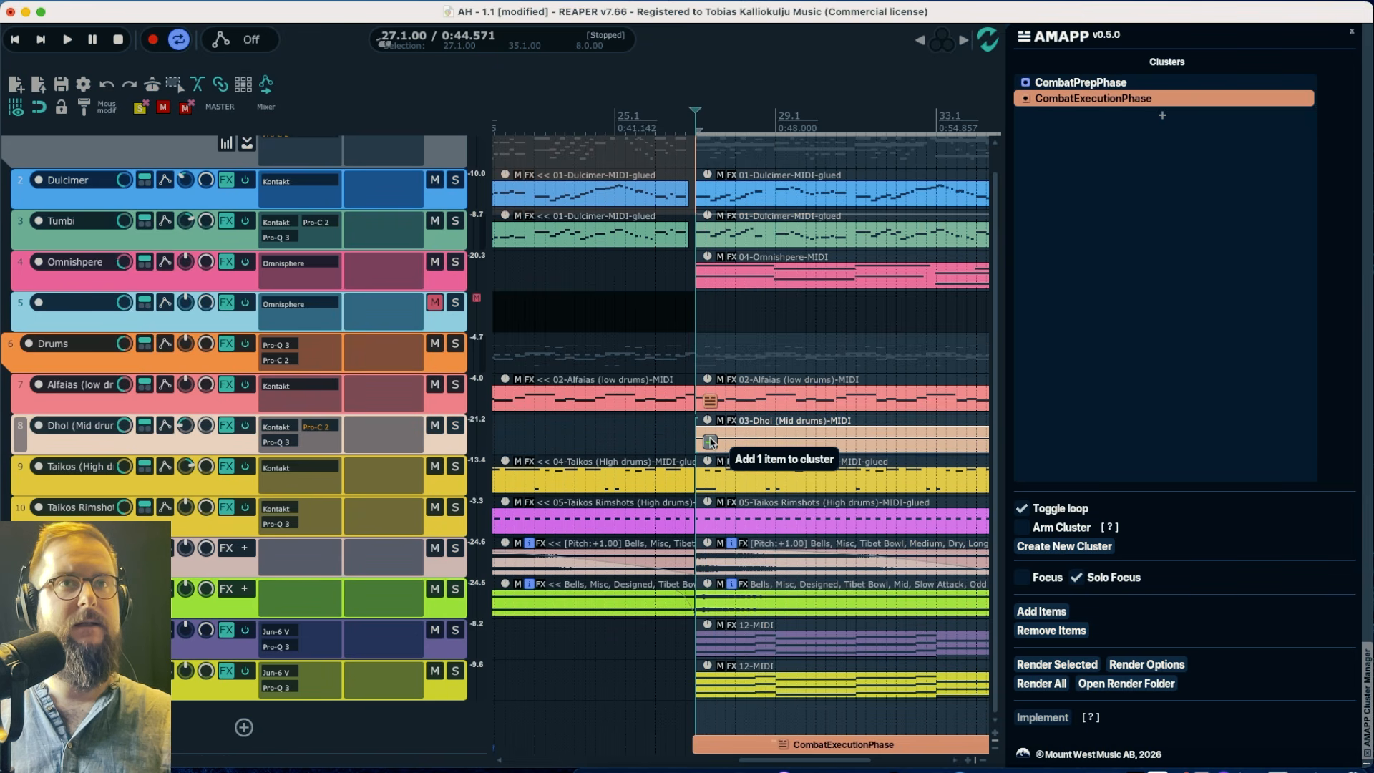
click(711, 442)
Focus on the CombatExecutionPhase cluster and audition its Alfaias and Dhol items from bar 29
click(799, 442)
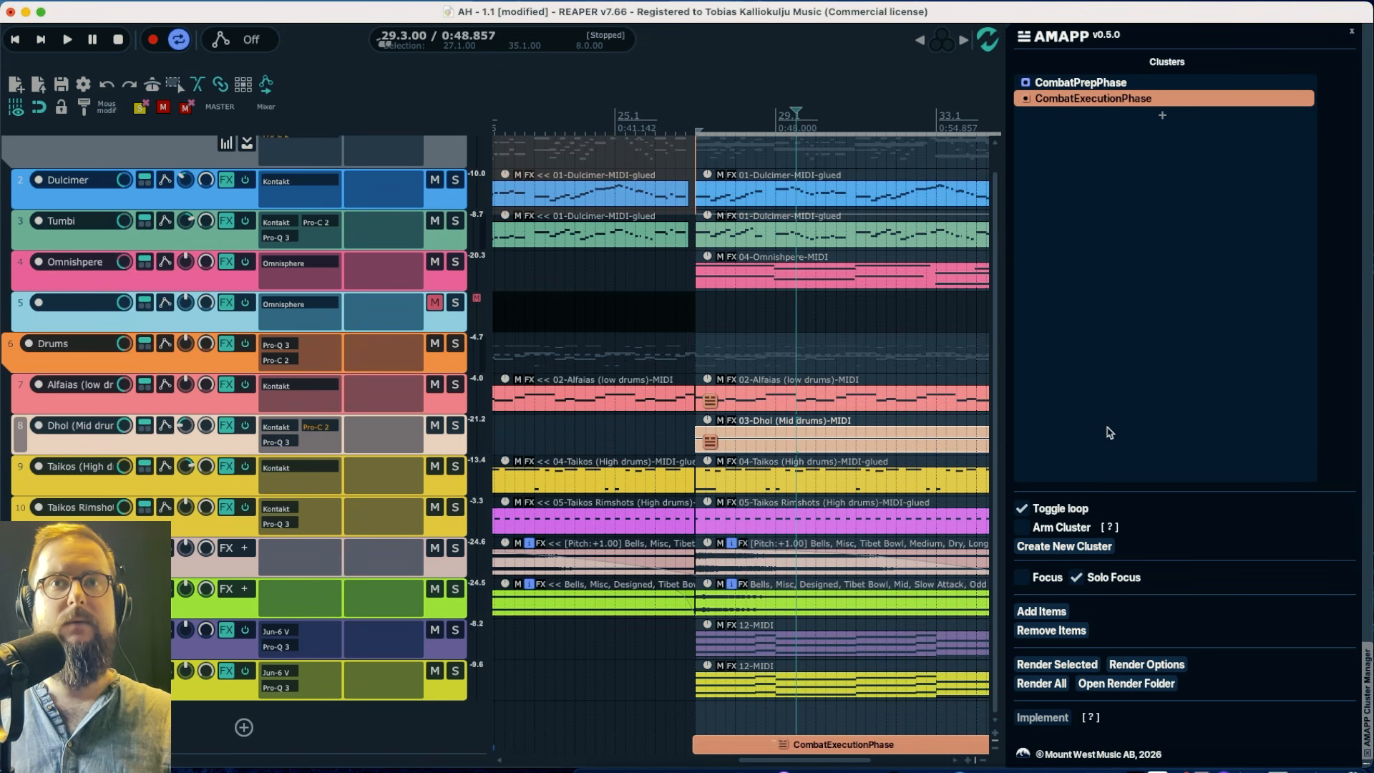
click(1022, 577)
key(space)
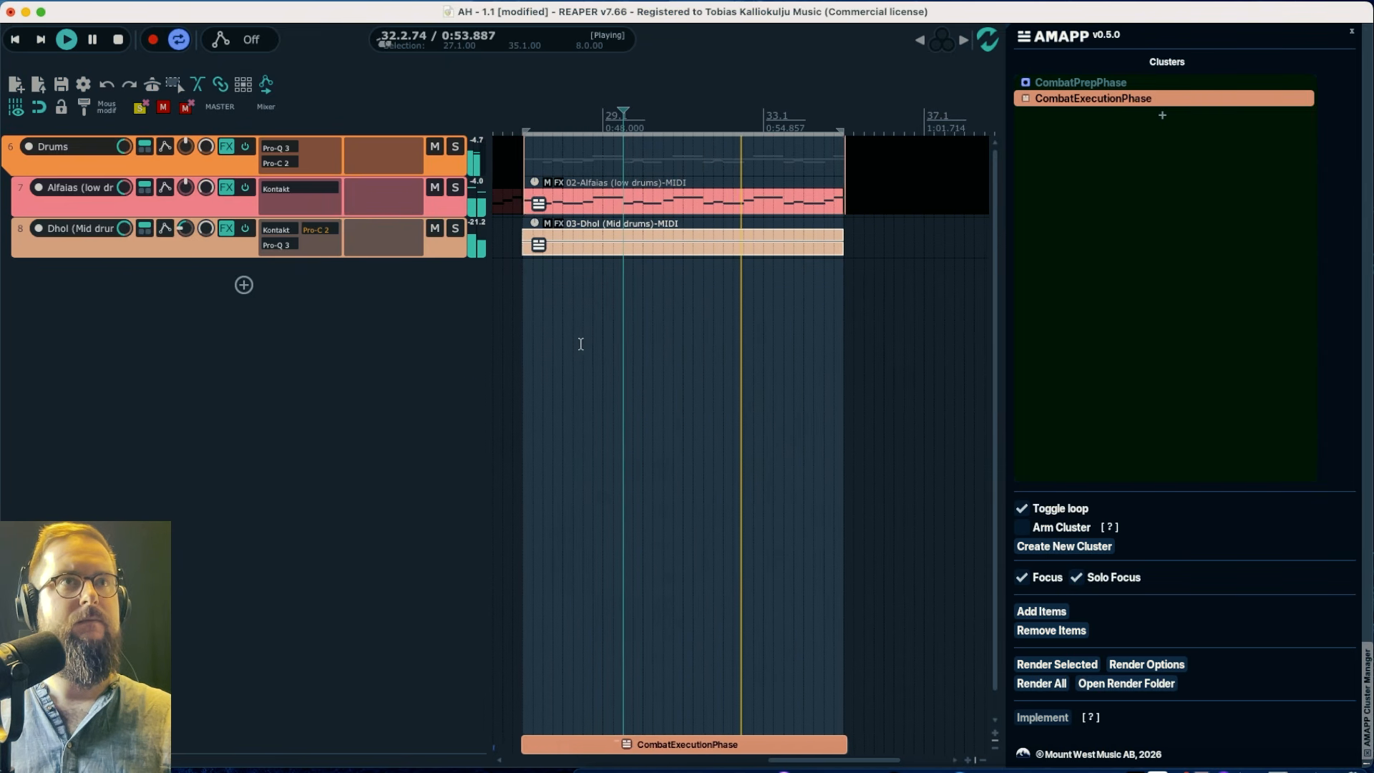
key(space)
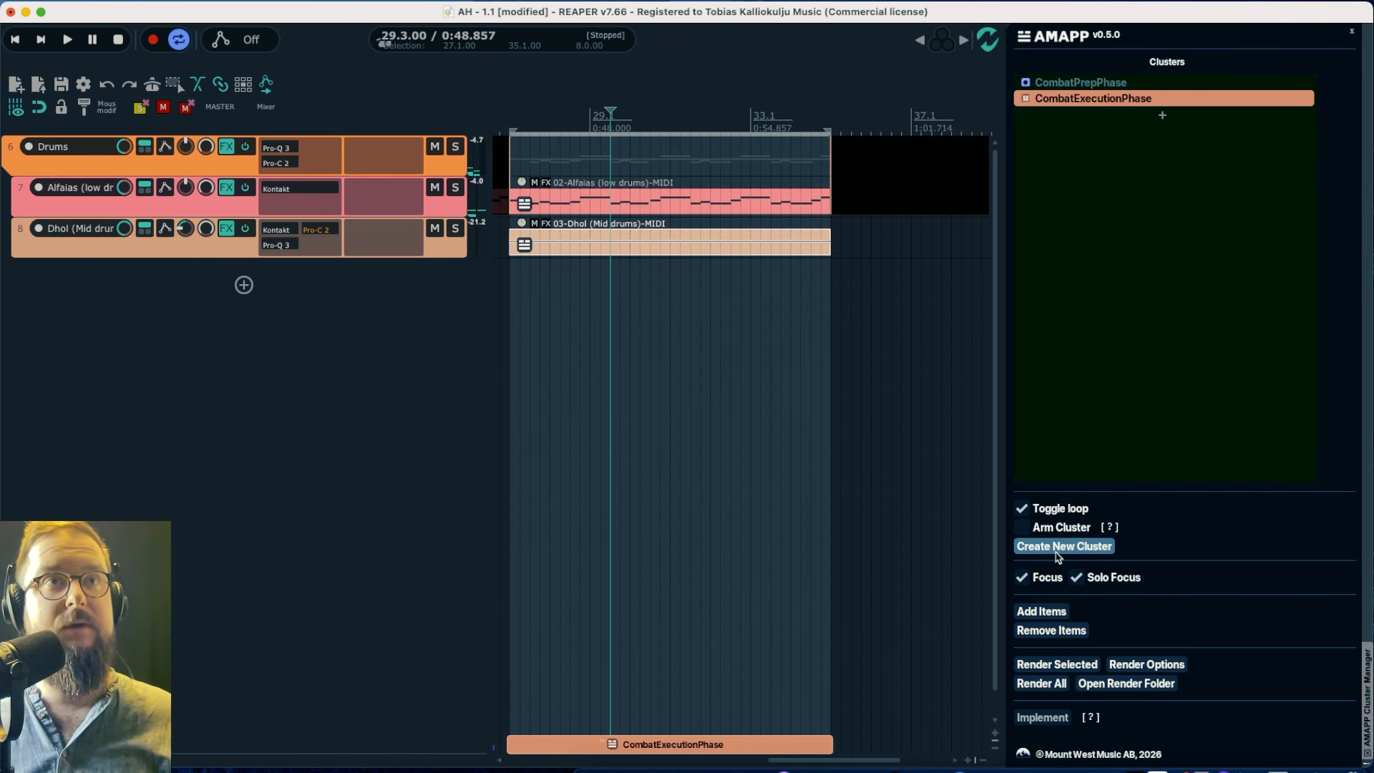
Turn off the cluster focus and add the bar 27 Taikos Rimshots (High drums) item to the CombatExecutionPhase cluster
click(1022, 577)
scroll(781, 603, down, 1)
scroll(769, 615, left, 1)
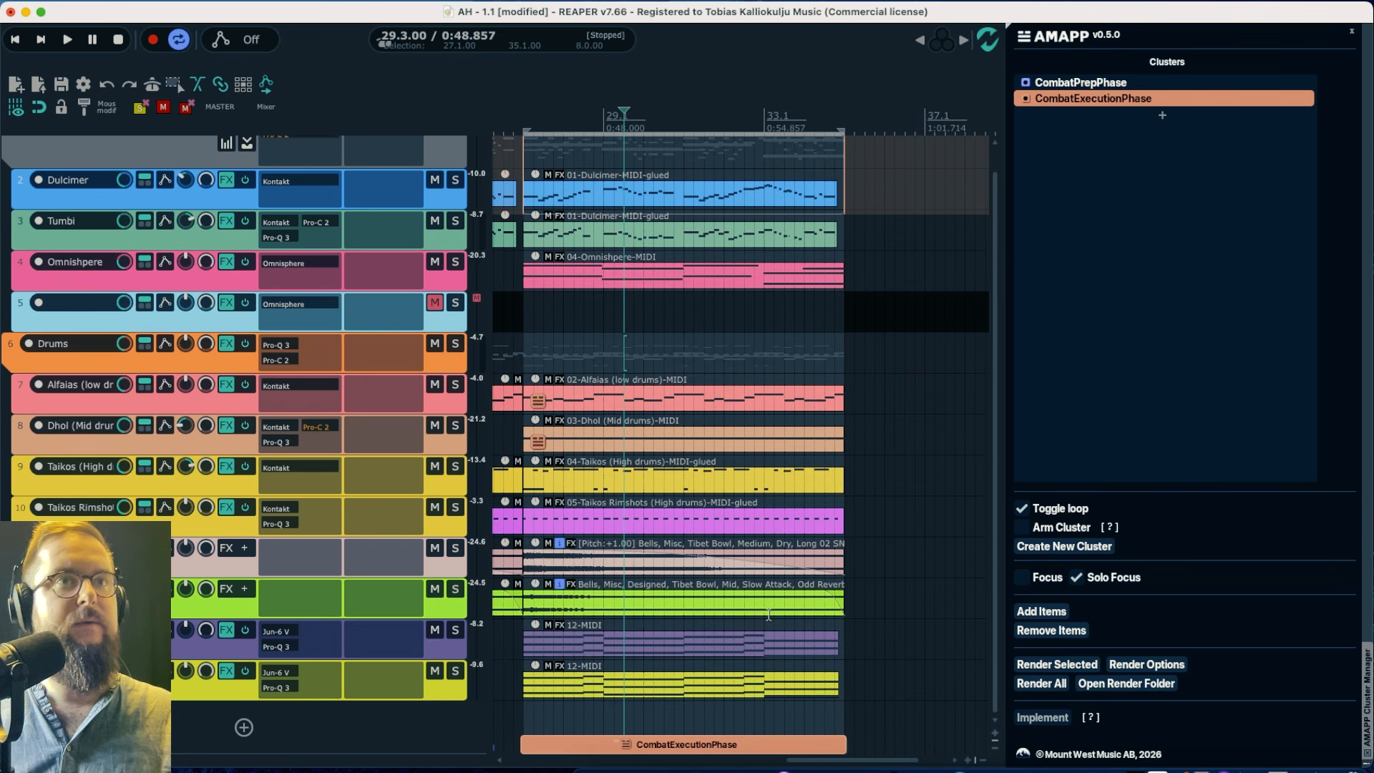
click(574, 522)
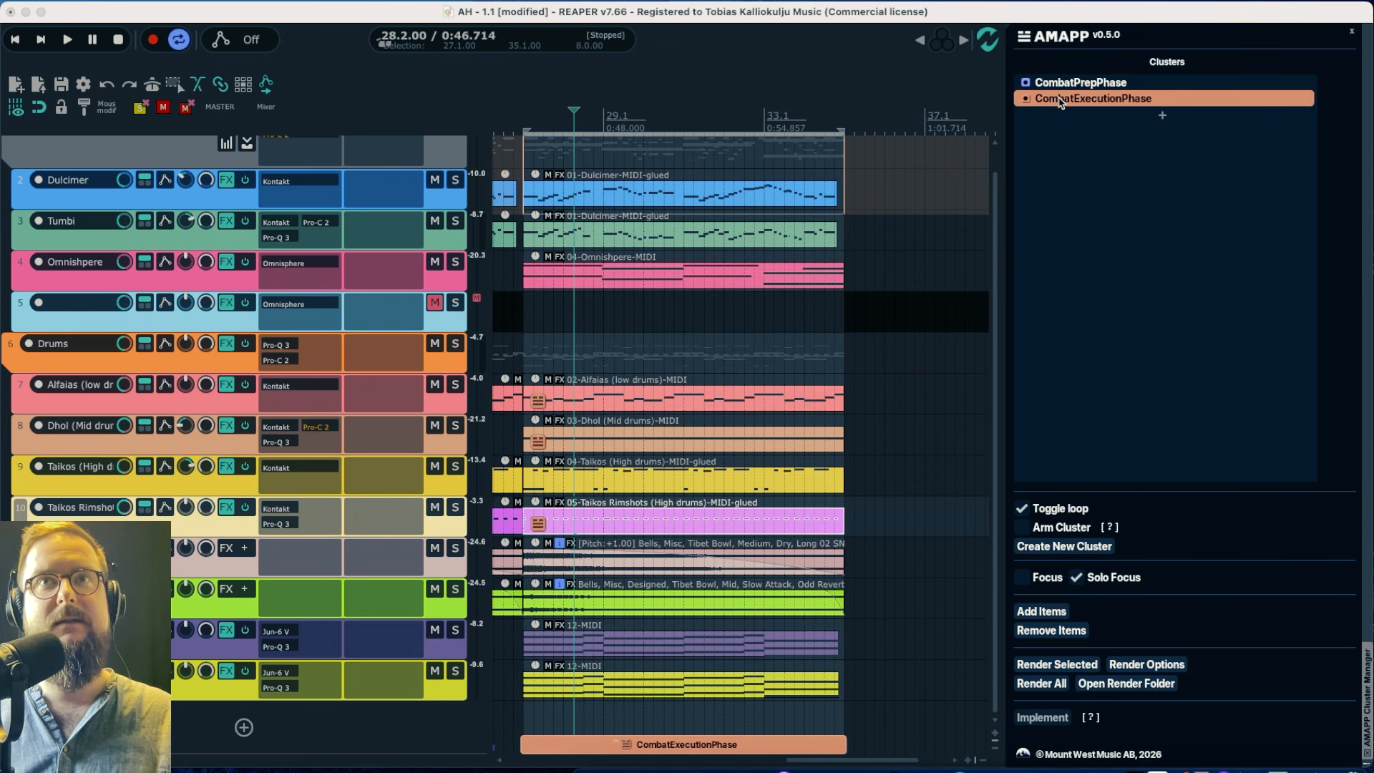
Focus on the CombatExecutionPhase cluster and raise the velocities of all notes in its Taikos Rimshots item during playback
click(1031, 578)
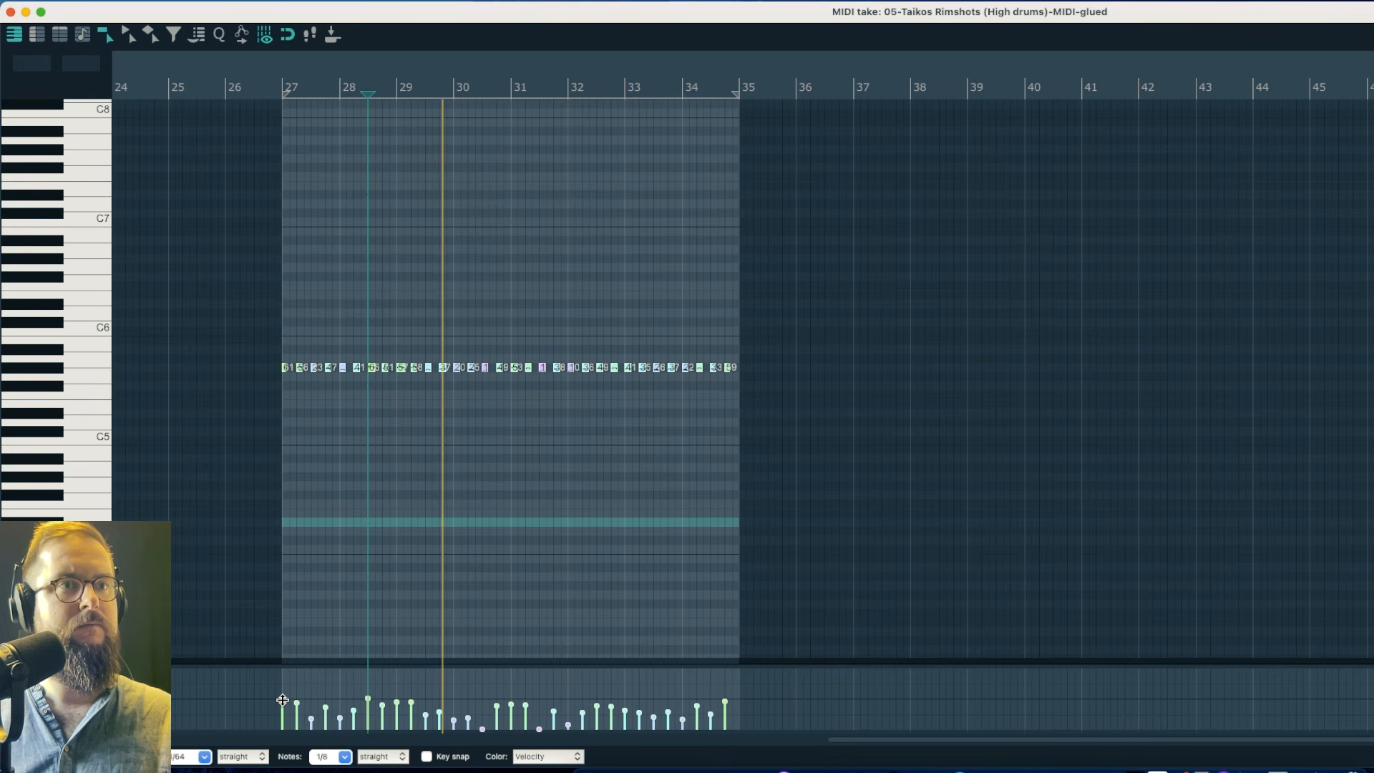
drag(283, 700, 285, 688)
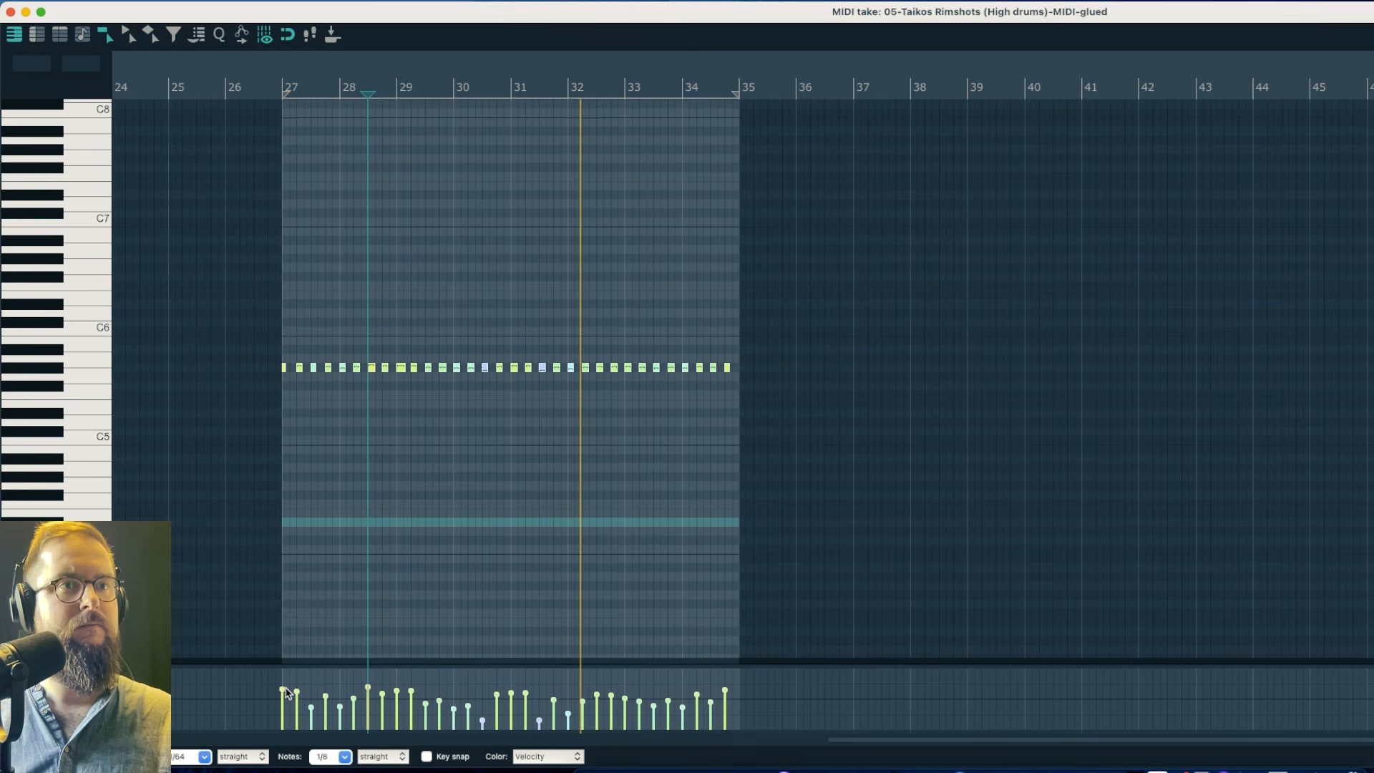
click(11, 13)
key(space)
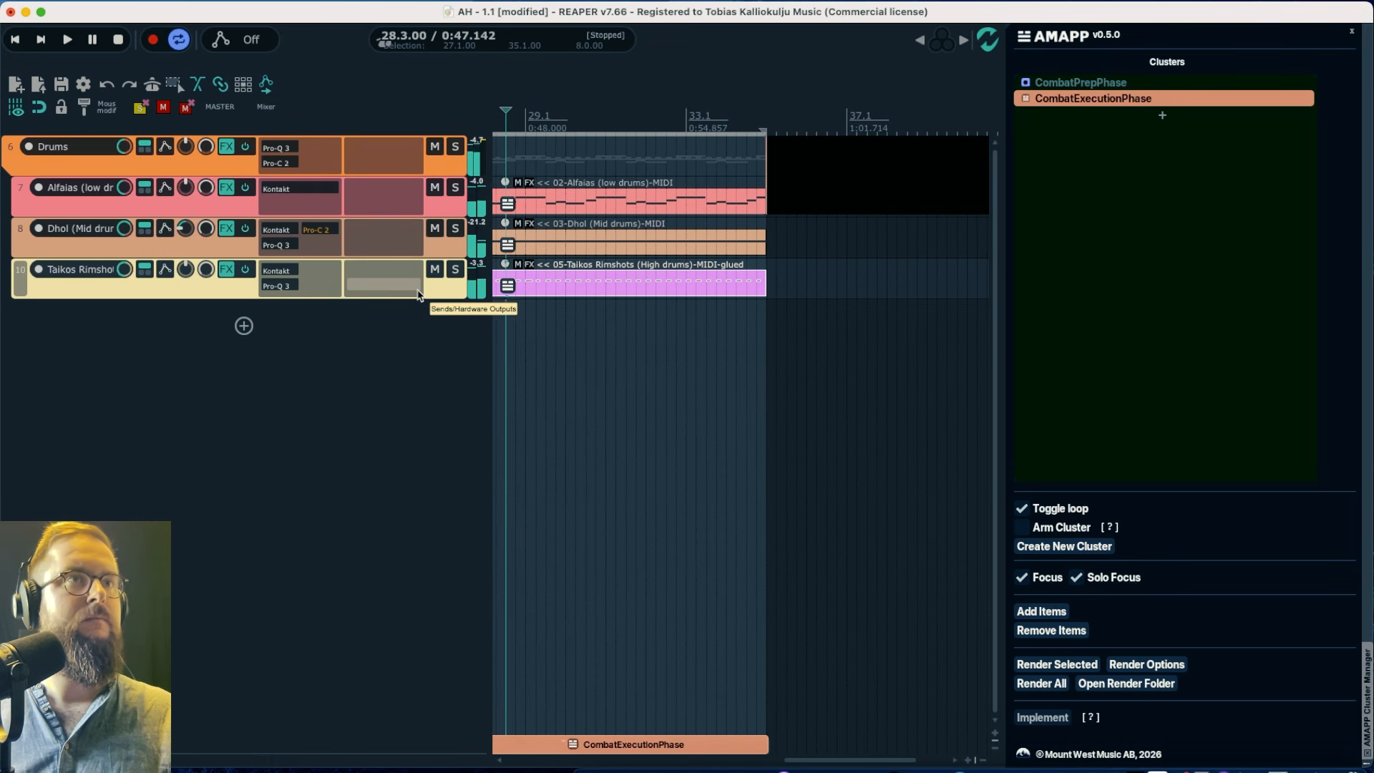
Set the Taikos Rimshots track's volume to -1.36 dB and audition the focused CombatExecutionPhase cluster
scroll(417, 296, left, 3)
drag(127, 274, 128, 279)
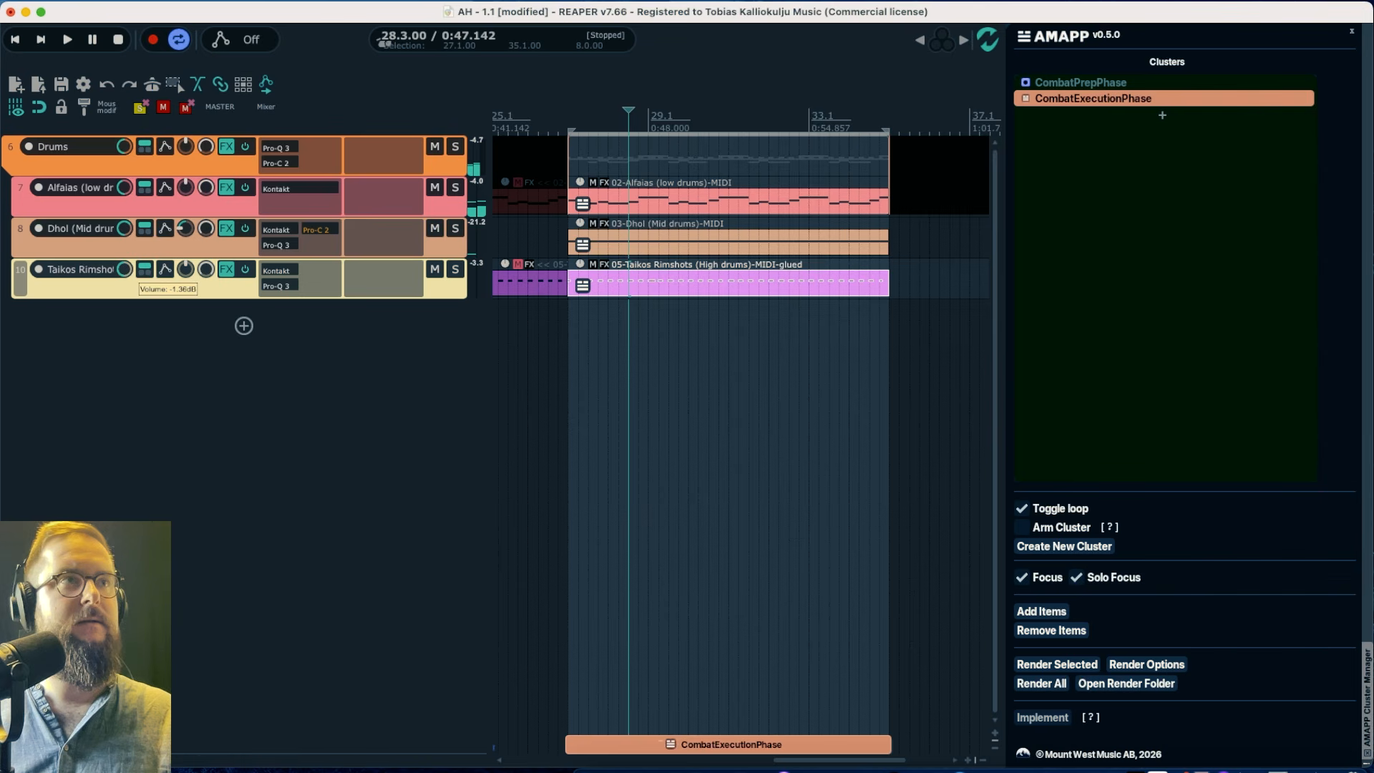
key(space)
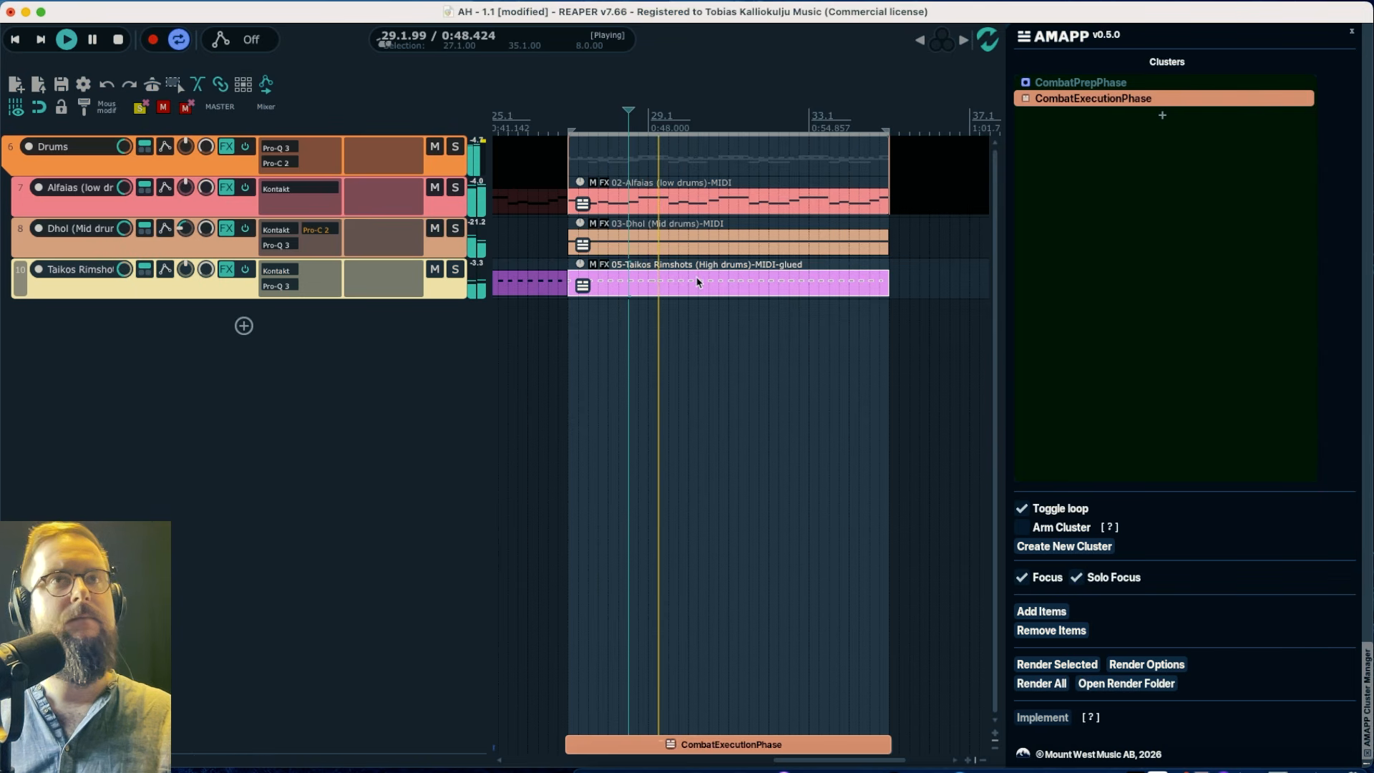
key(space)
Turn off the cluster focus and delete the bar 3 Dhol (Mid drums) item from the CombatPrepPhase cluster
click(1022, 578)
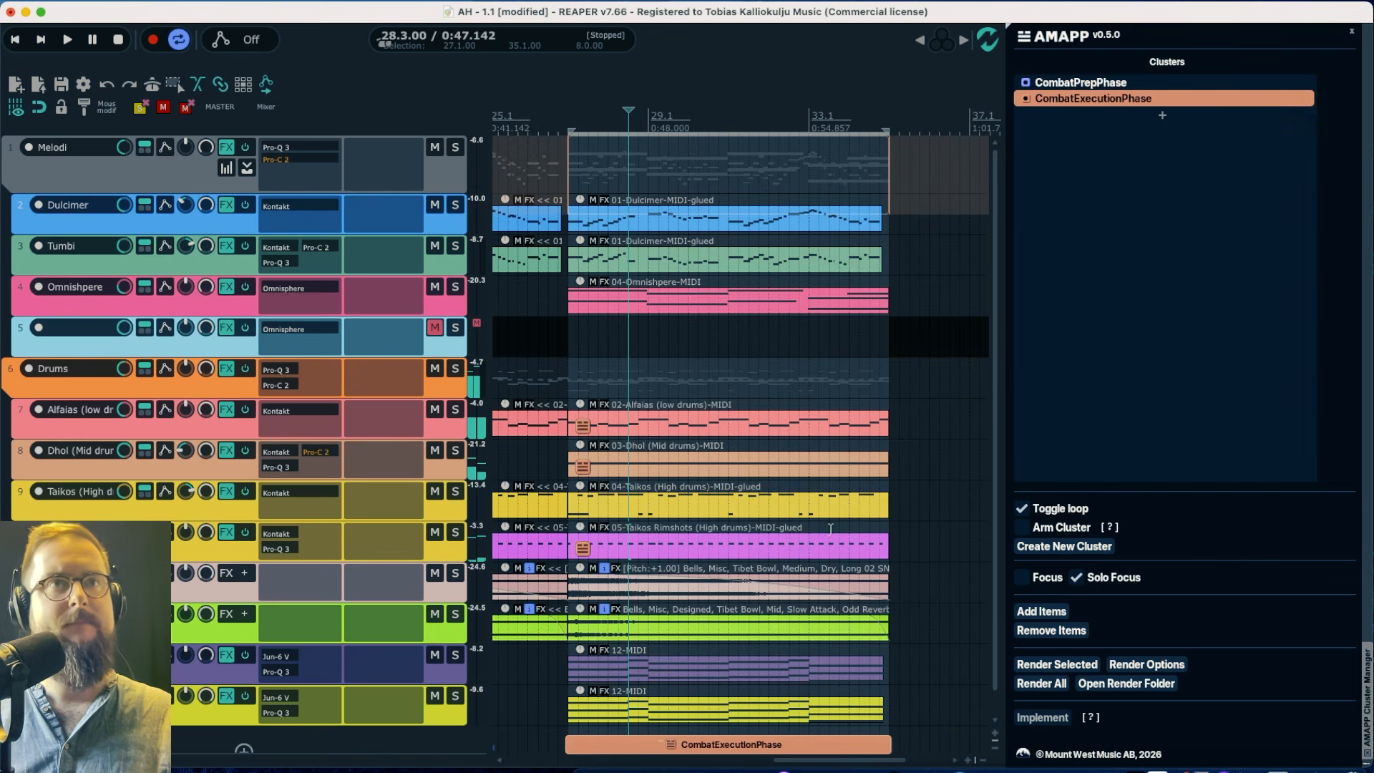
scroll(750, 524, left, 8)
scroll(750, 523, left, 12)
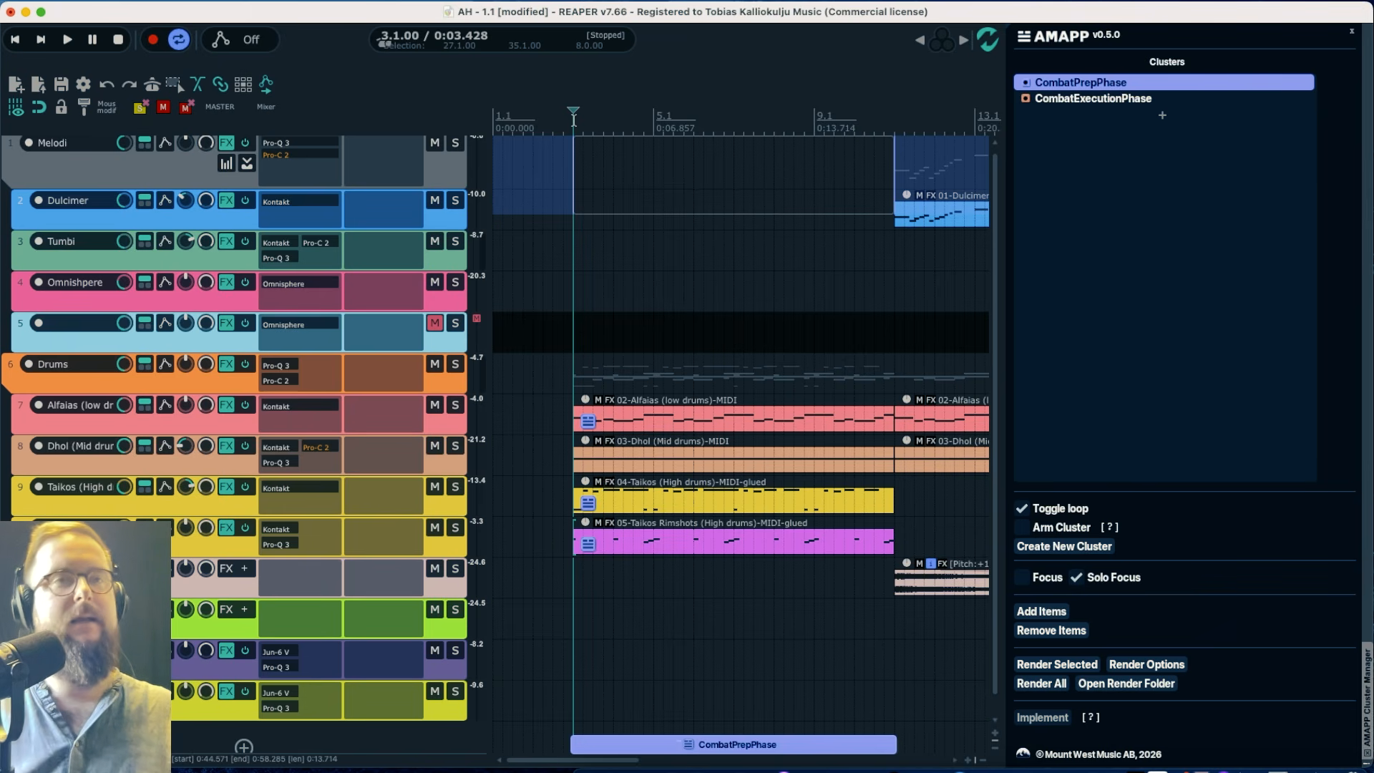
click(652, 459)
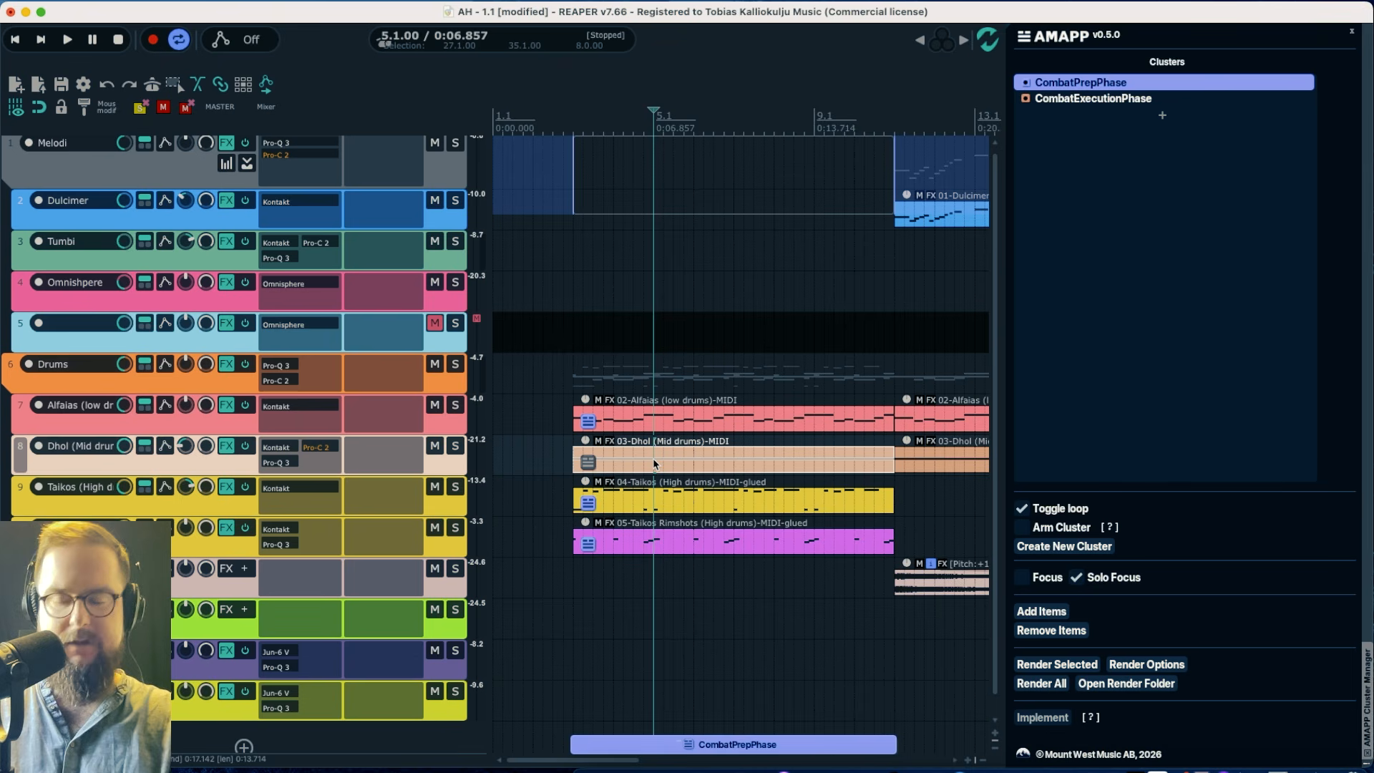
key(Delete)
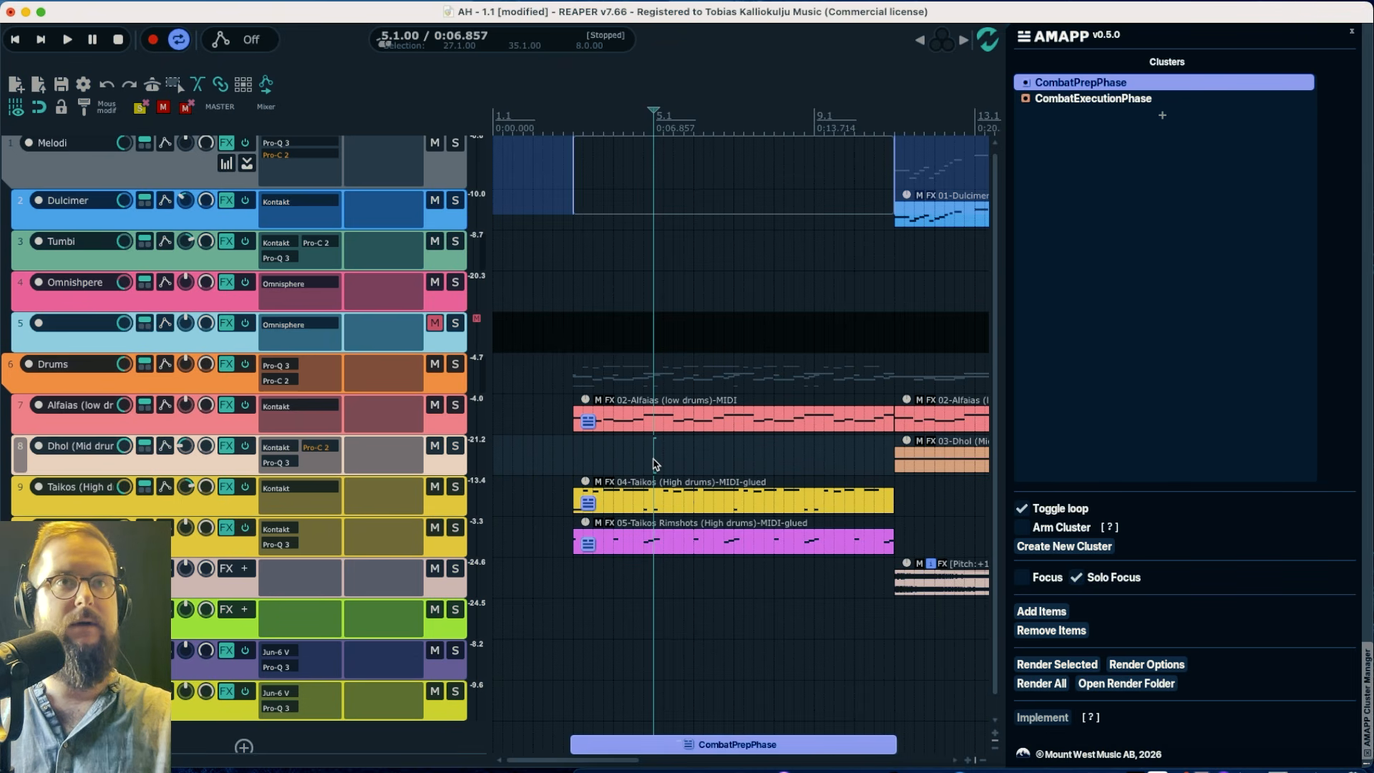
Audition the CombatPrepPhase drums from bar 3 without the Dhol item
click(572, 123)
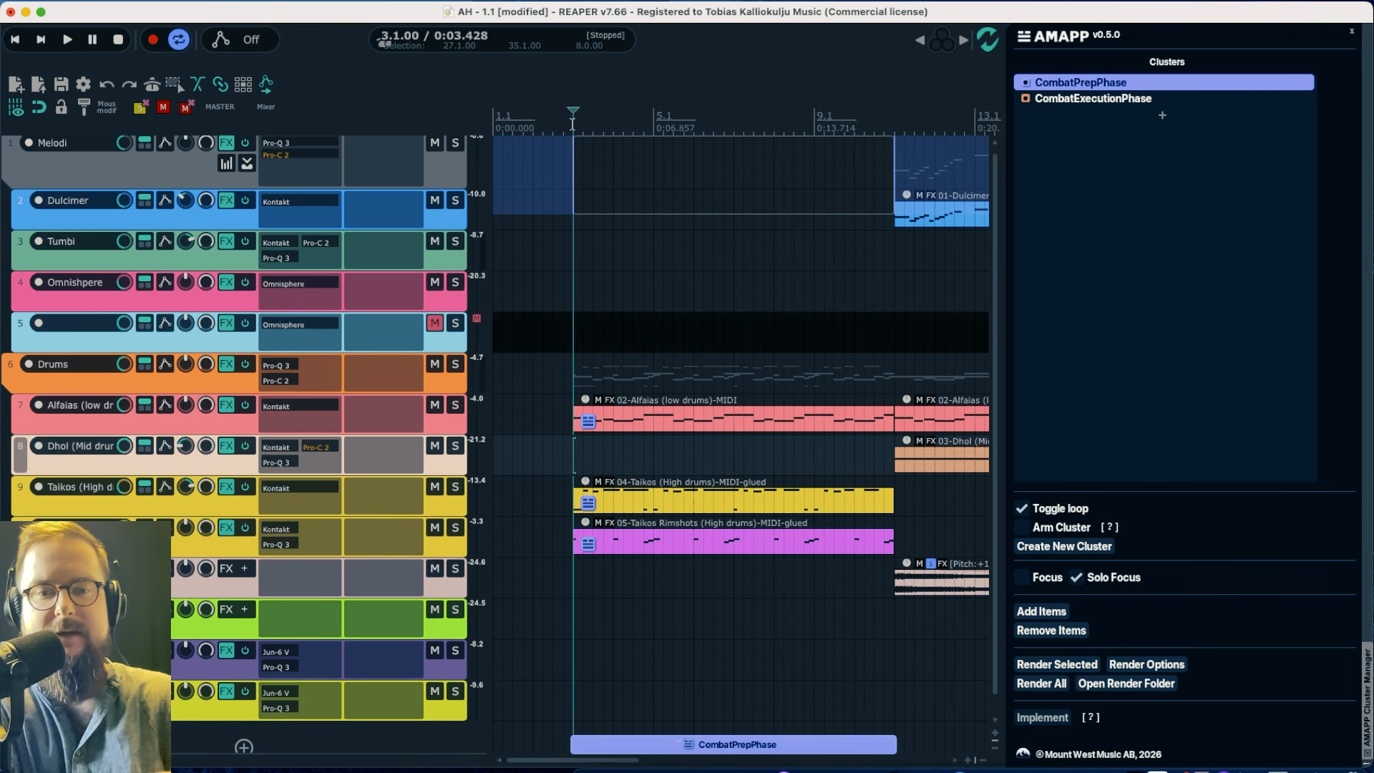
key(space)
scroll(622, 301, up, 1)
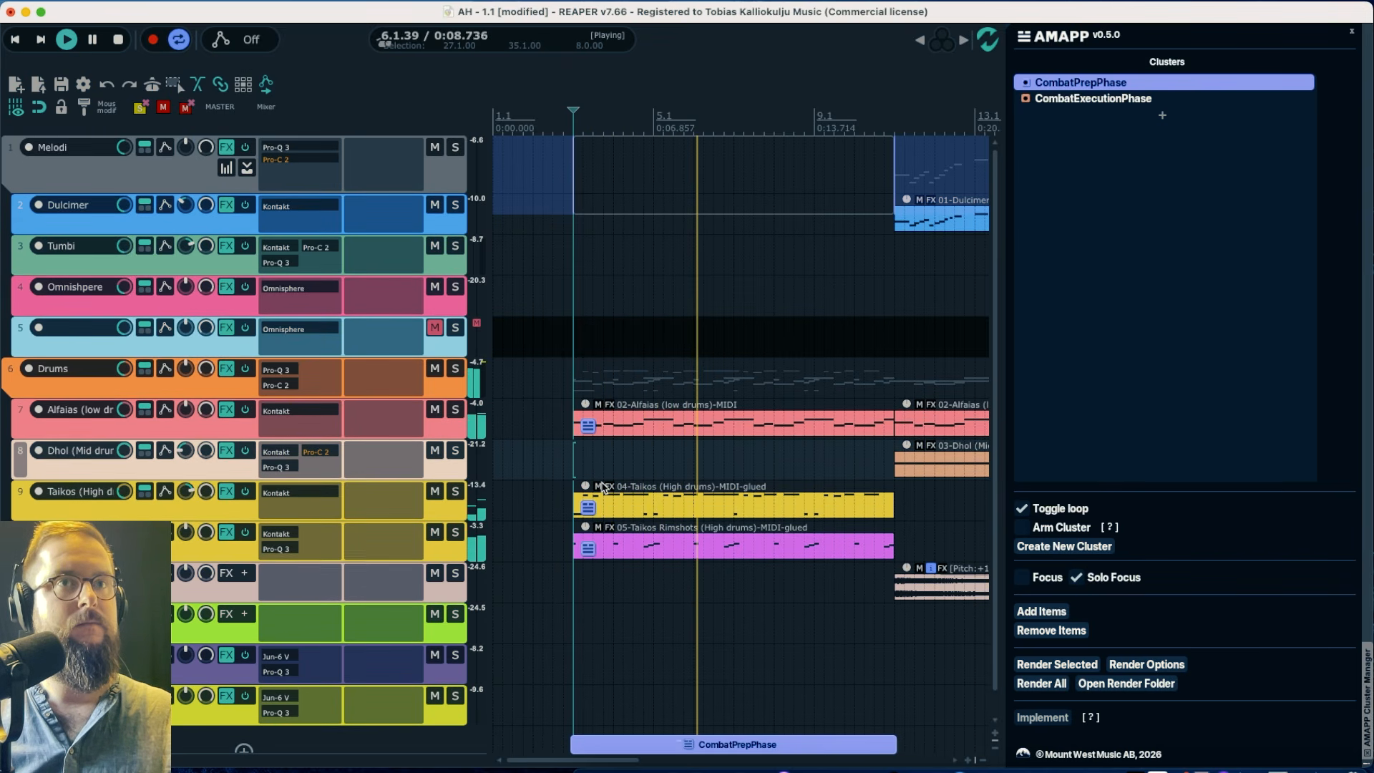
key(space)
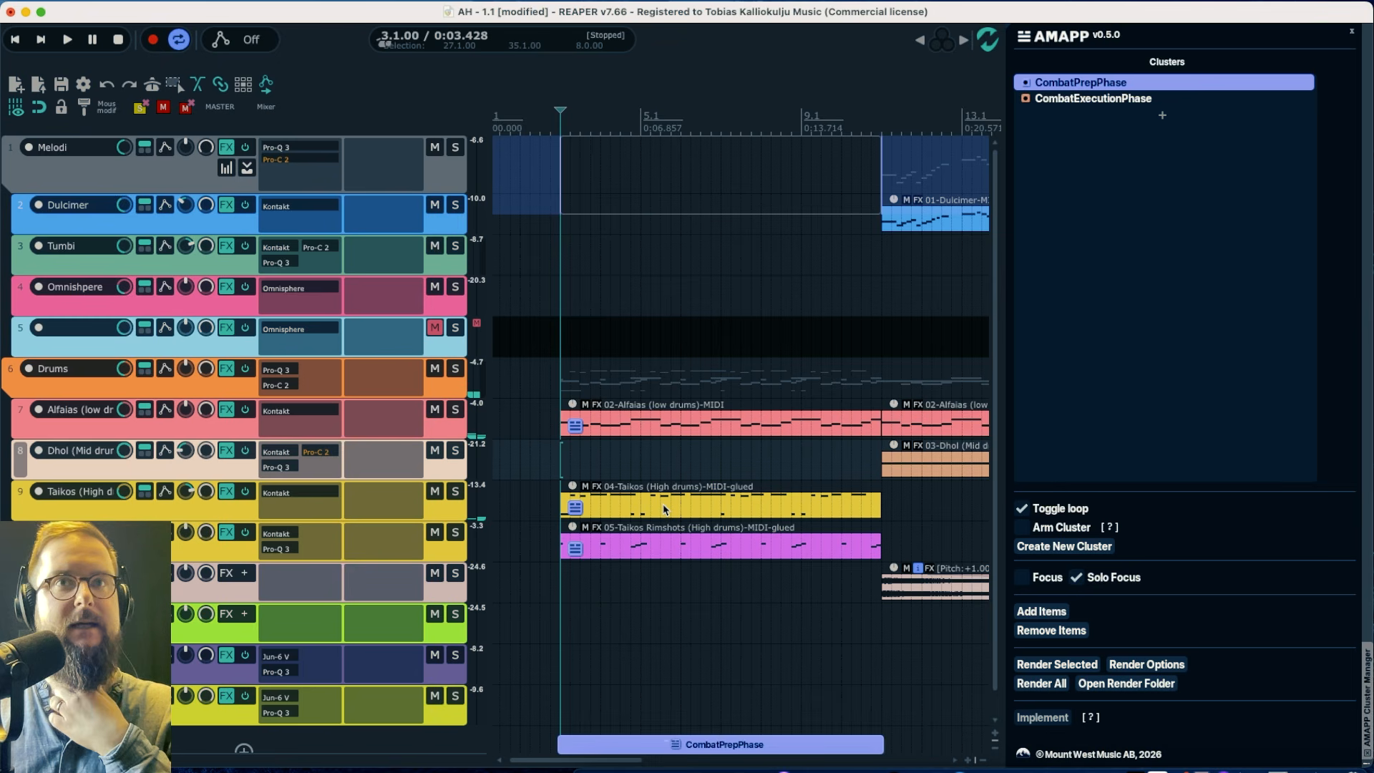
Deselect the cluster and audition the original arrangement from bar 11 through the section starting at bar 19
scroll(664, 509, right, 5)
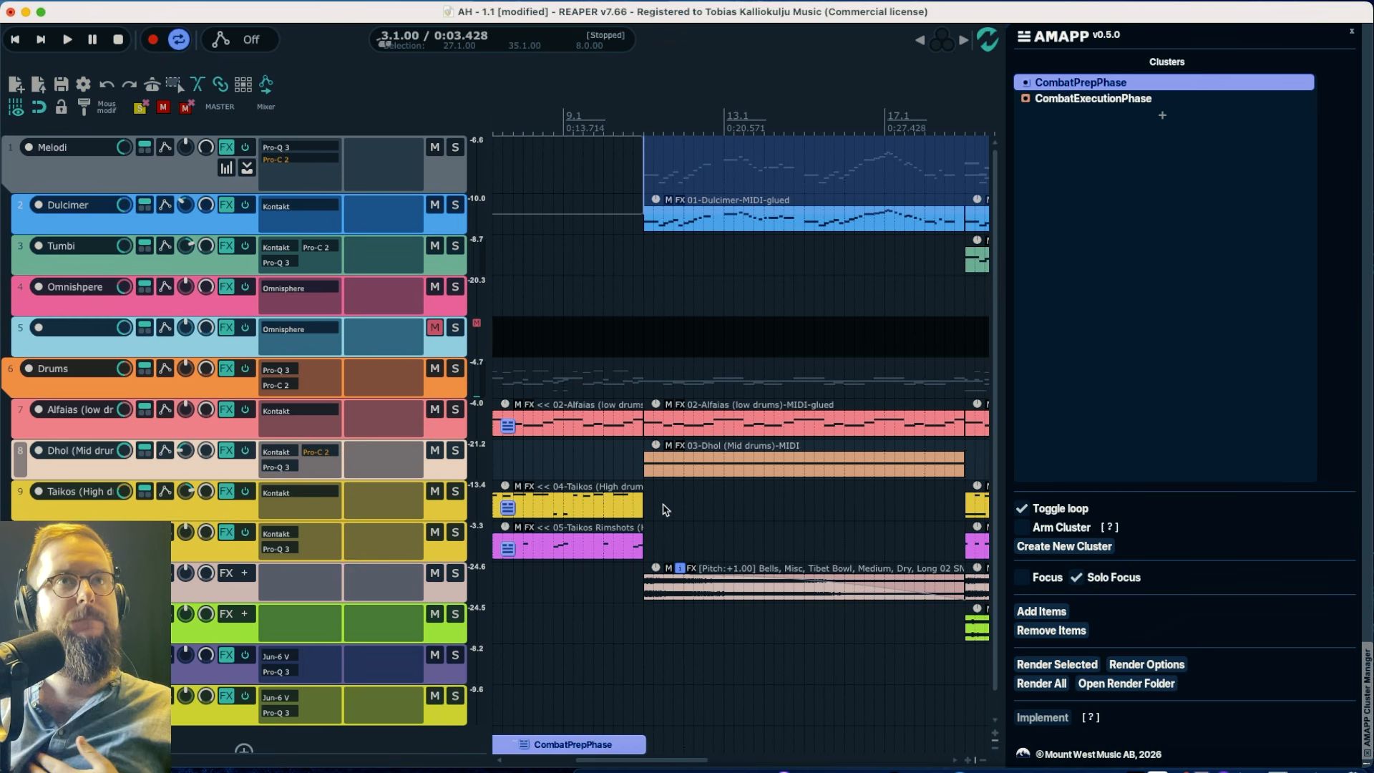
click(643, 108)
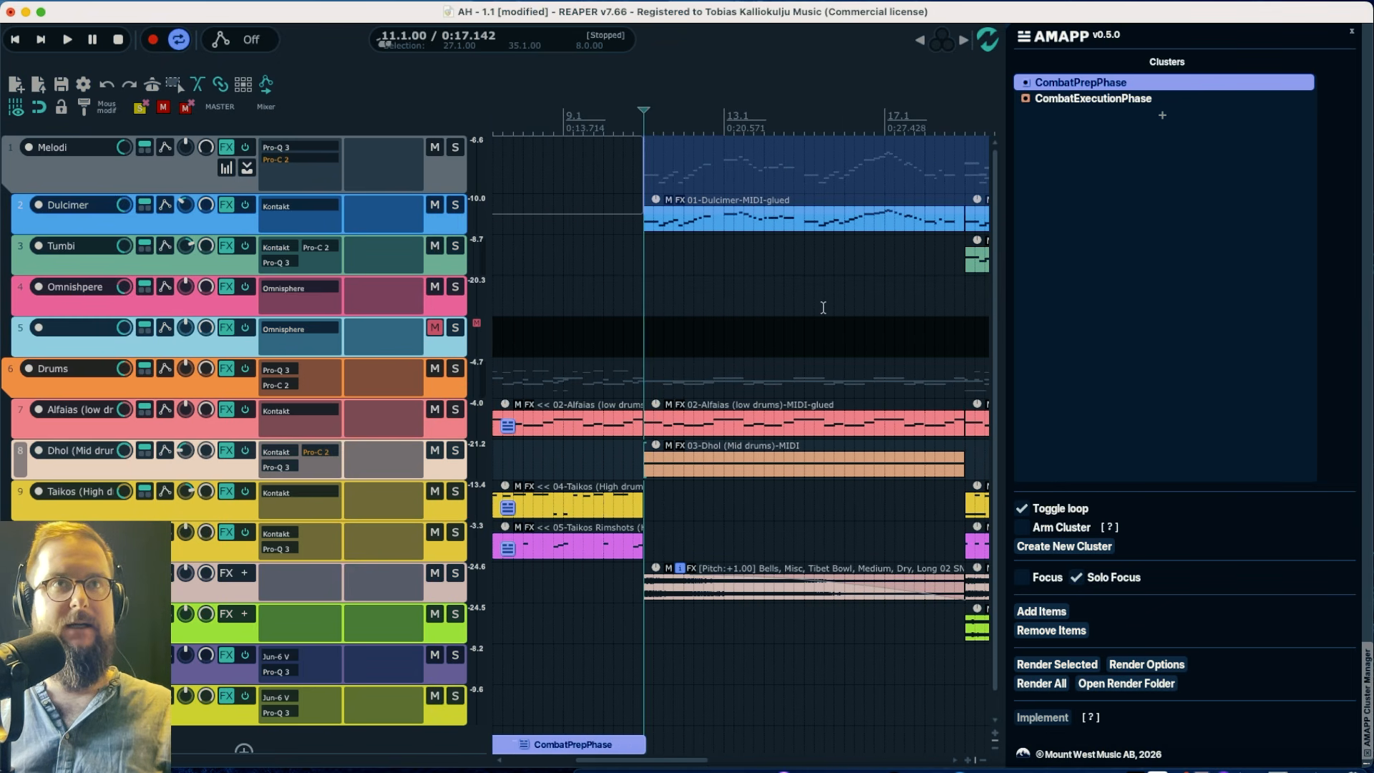
click(874, 289)
key(space)
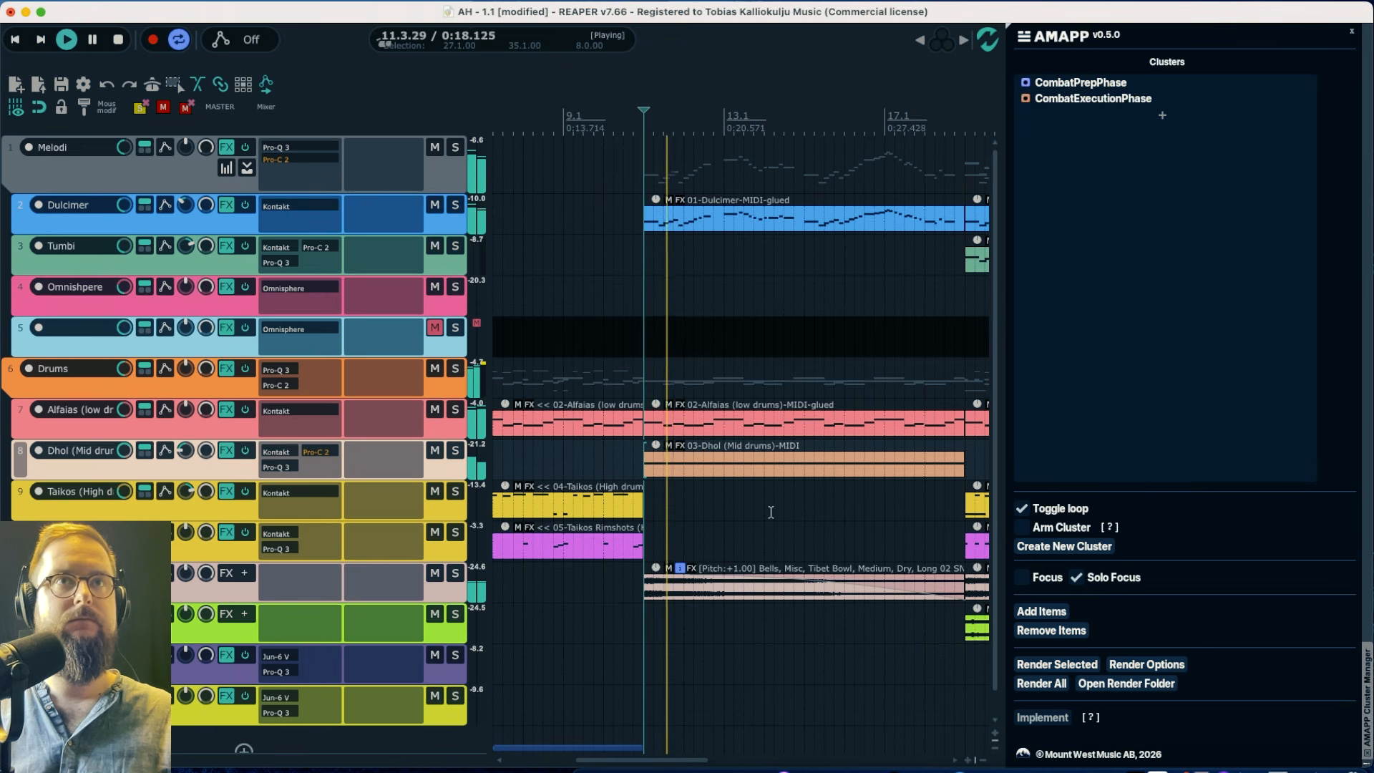
scroll(771, 512, down, 1)
scroll(771, 512, down, 1)
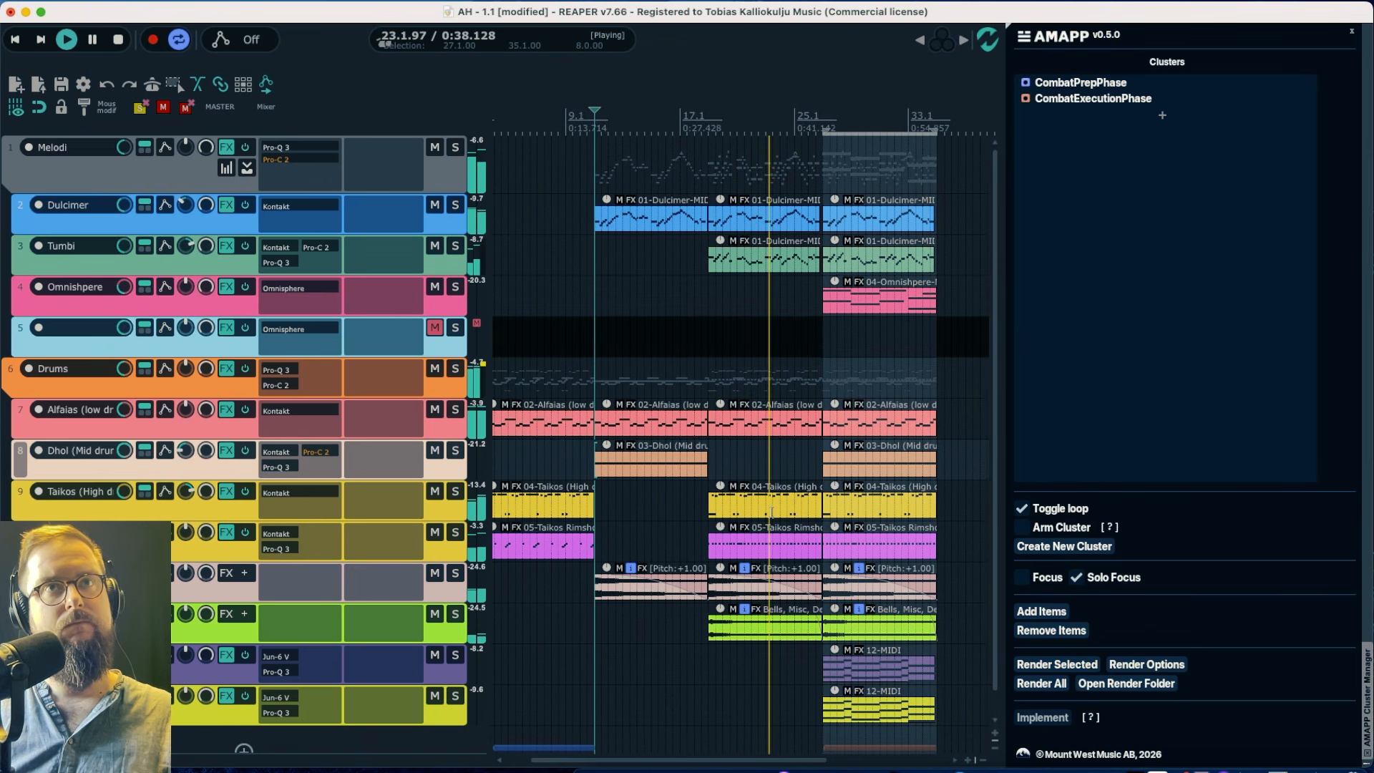
key(space)
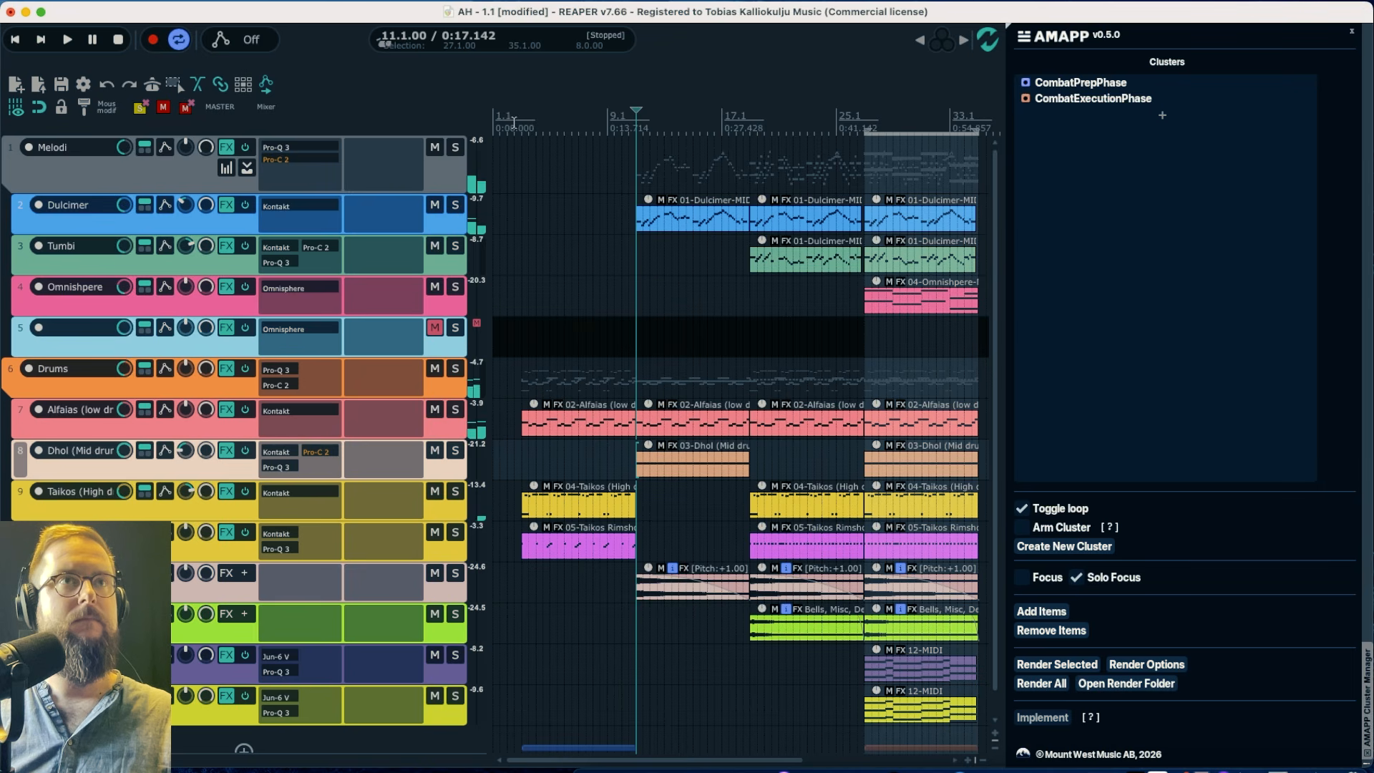
Copy the bar 11 Dulcimer item to bar 3 and play it together with the prep-phase drums
click(513, 122)
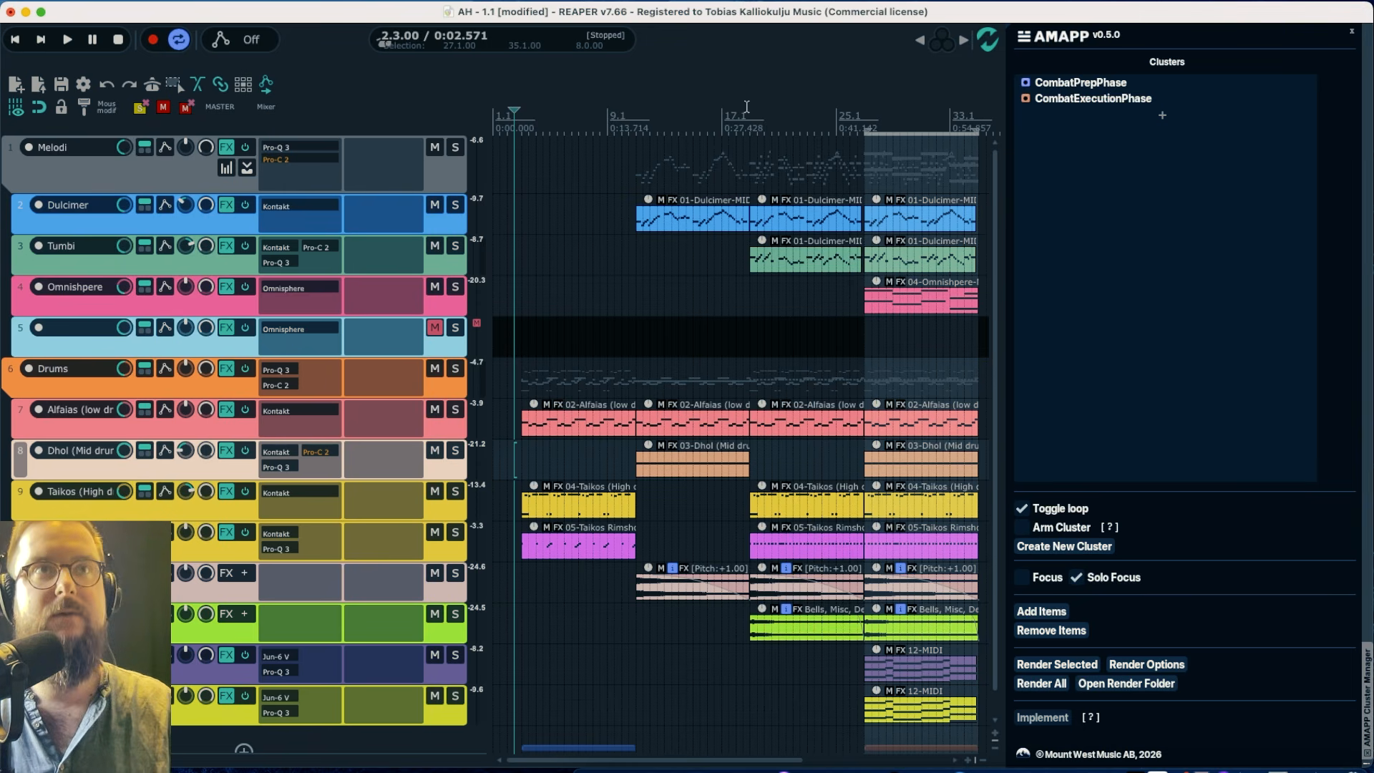
drag(666, 218, 550, 229)
key(space)
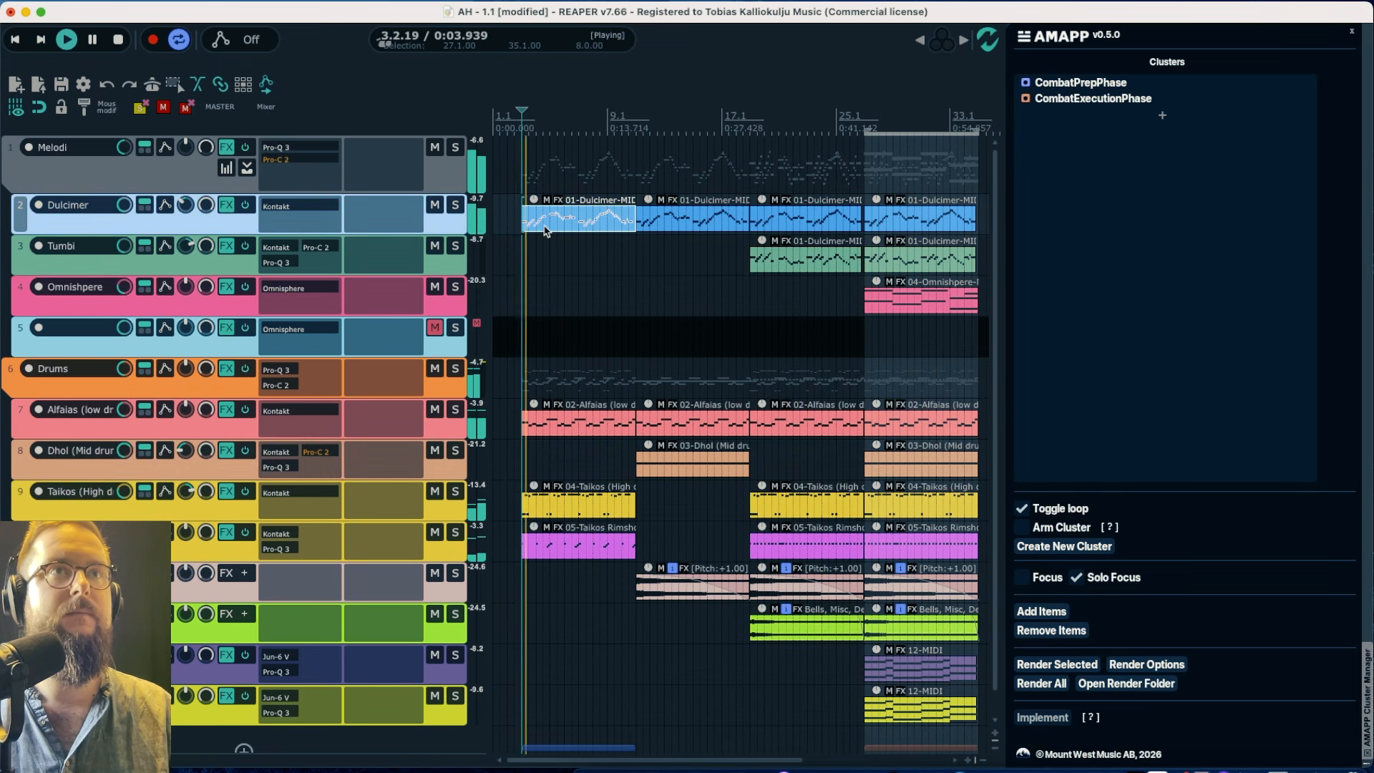
Thin out the bar 3 Dulcimer item's melody by deleting the notes in bars 4, 6 and 8, auditioning between edits
double_click(544, 230)
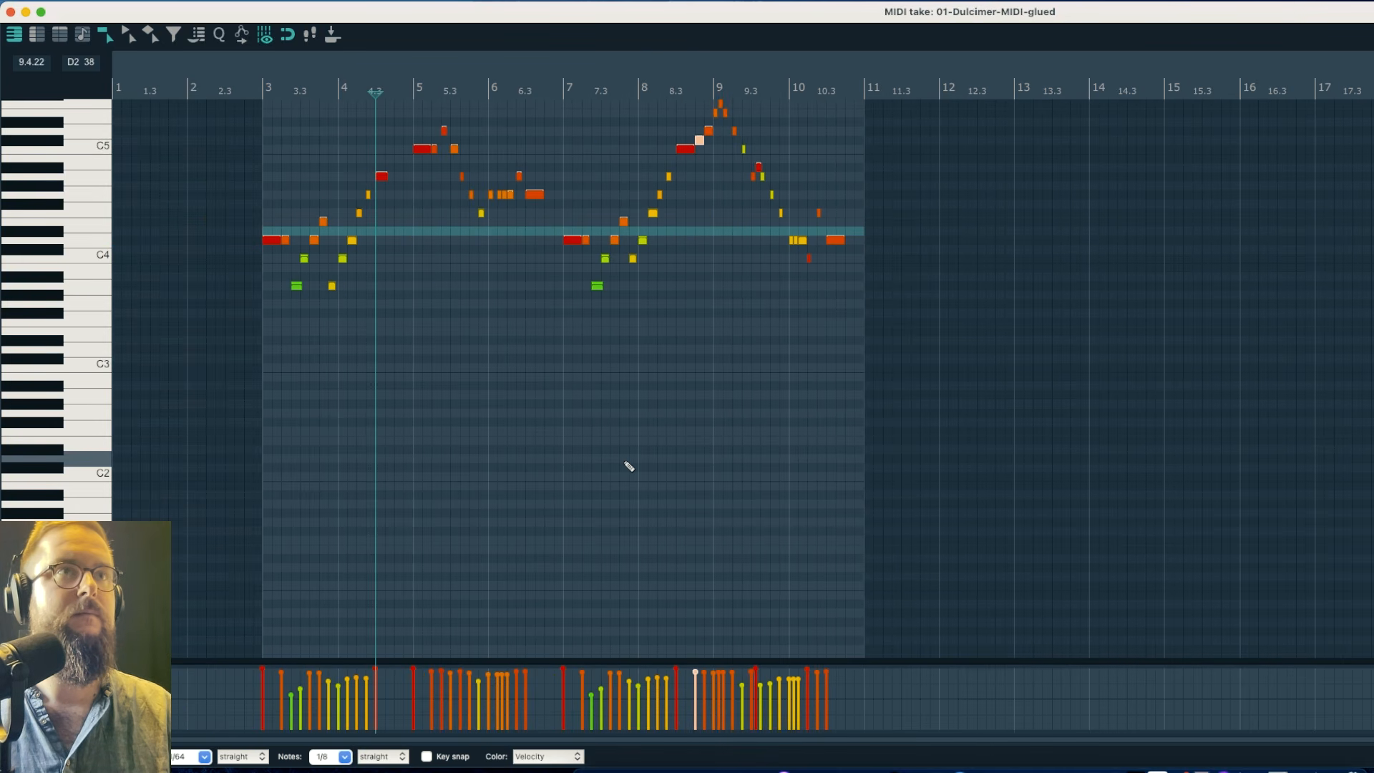
drag(328, 311, 393, 229)
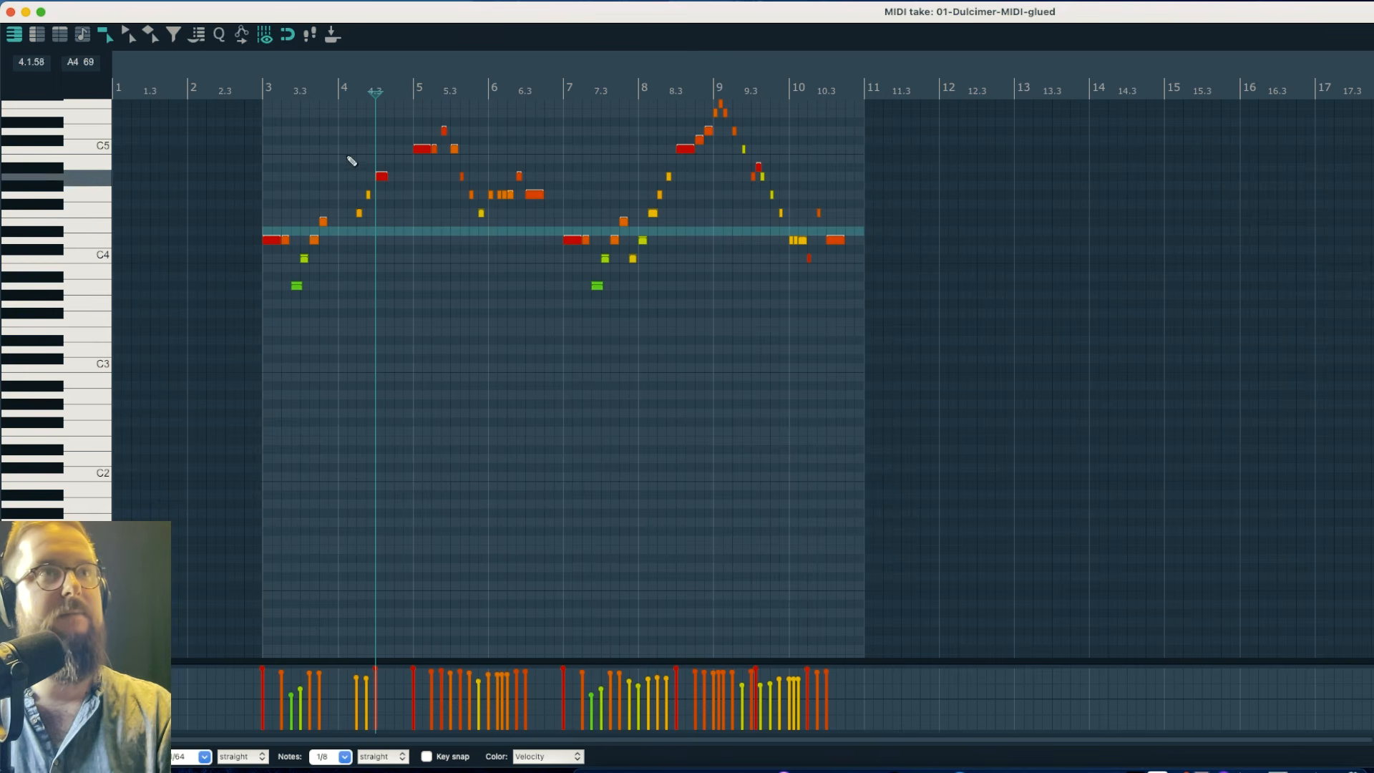
key(Delete)
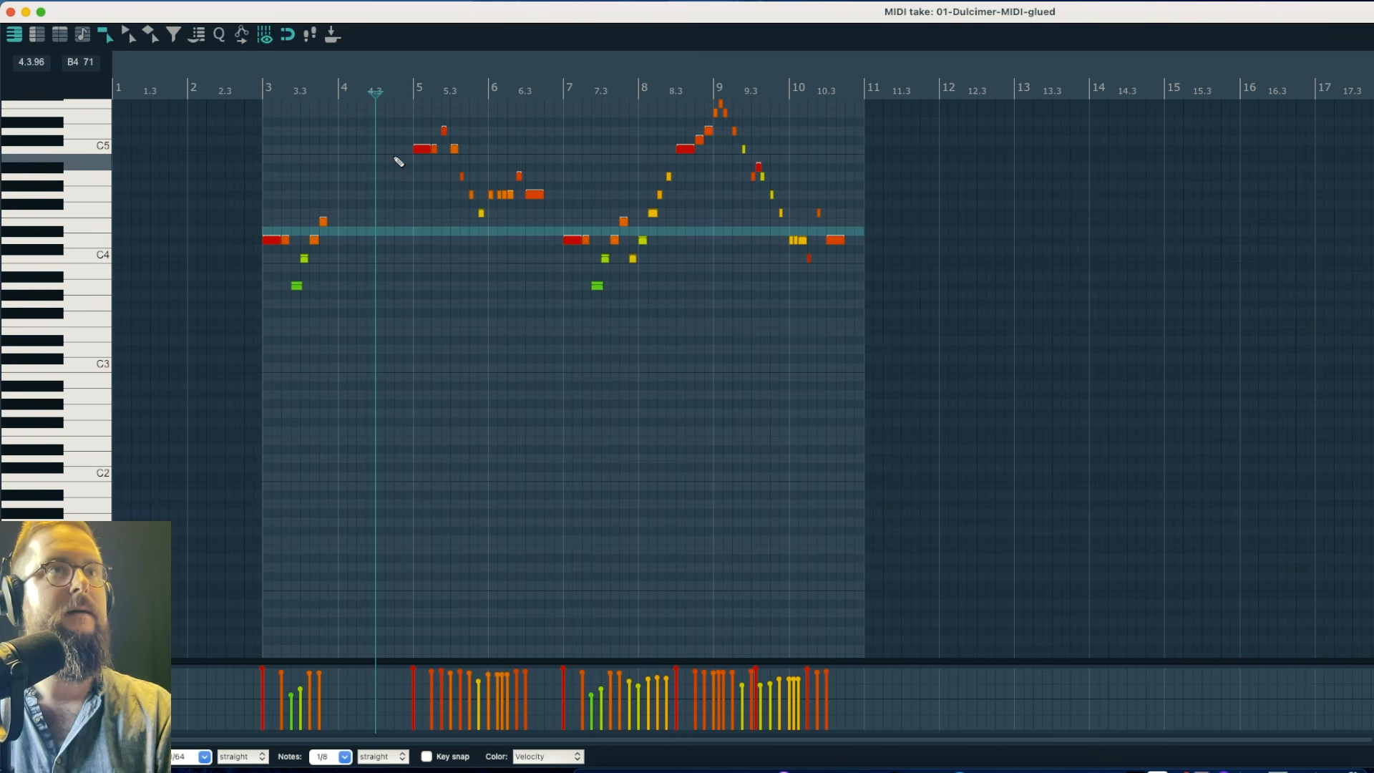
click(256, 88)
key(space)
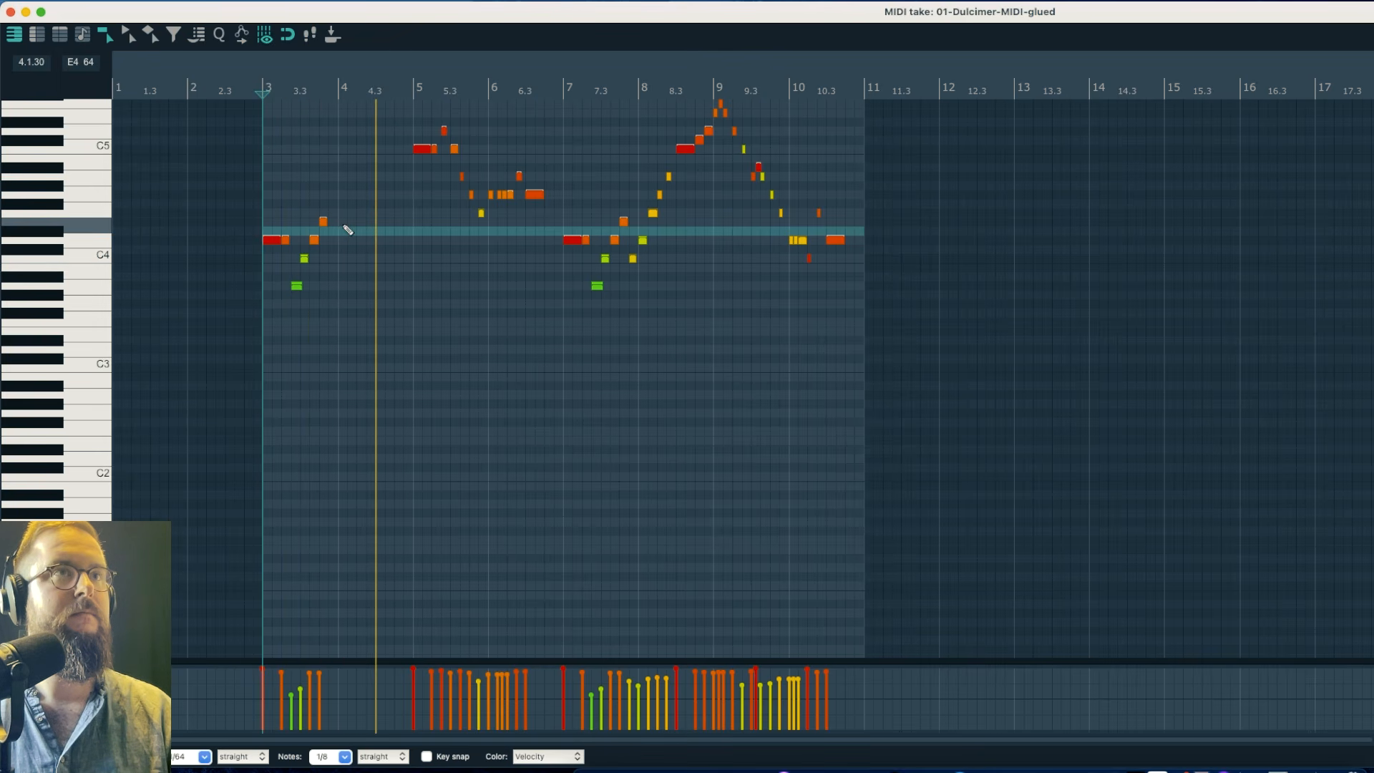
click(411, 94)
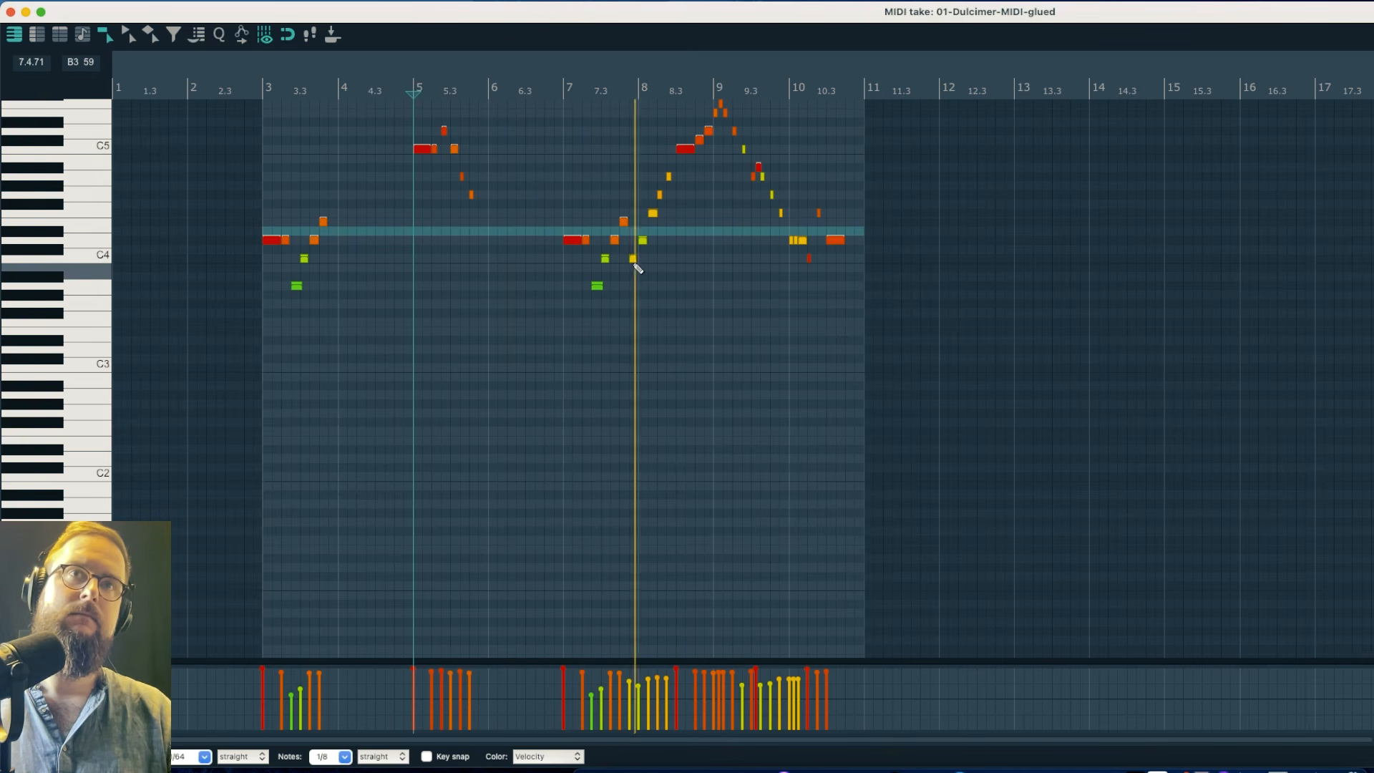
key(space)
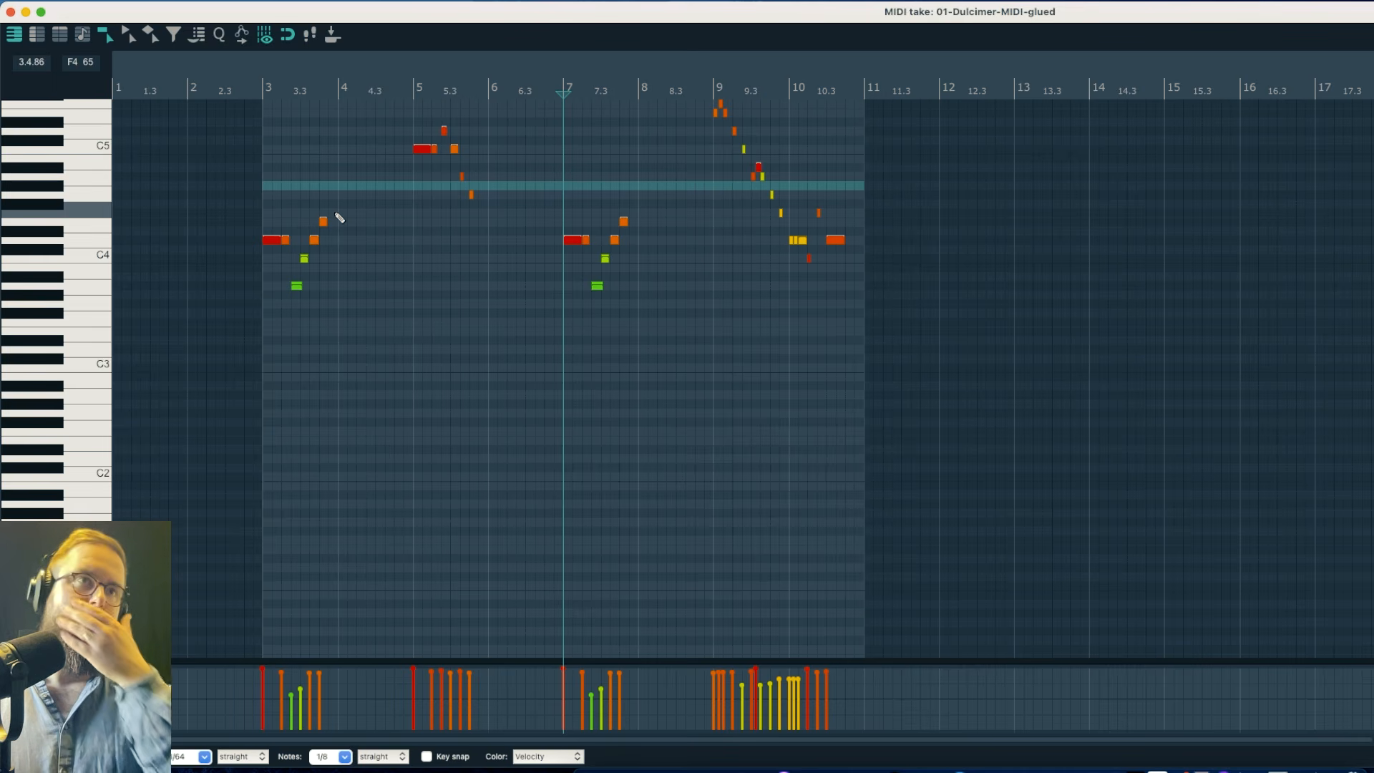
Close the MIDI editor and audition the edited Dulcimer item with the drums from bar 3
click(10, 11)
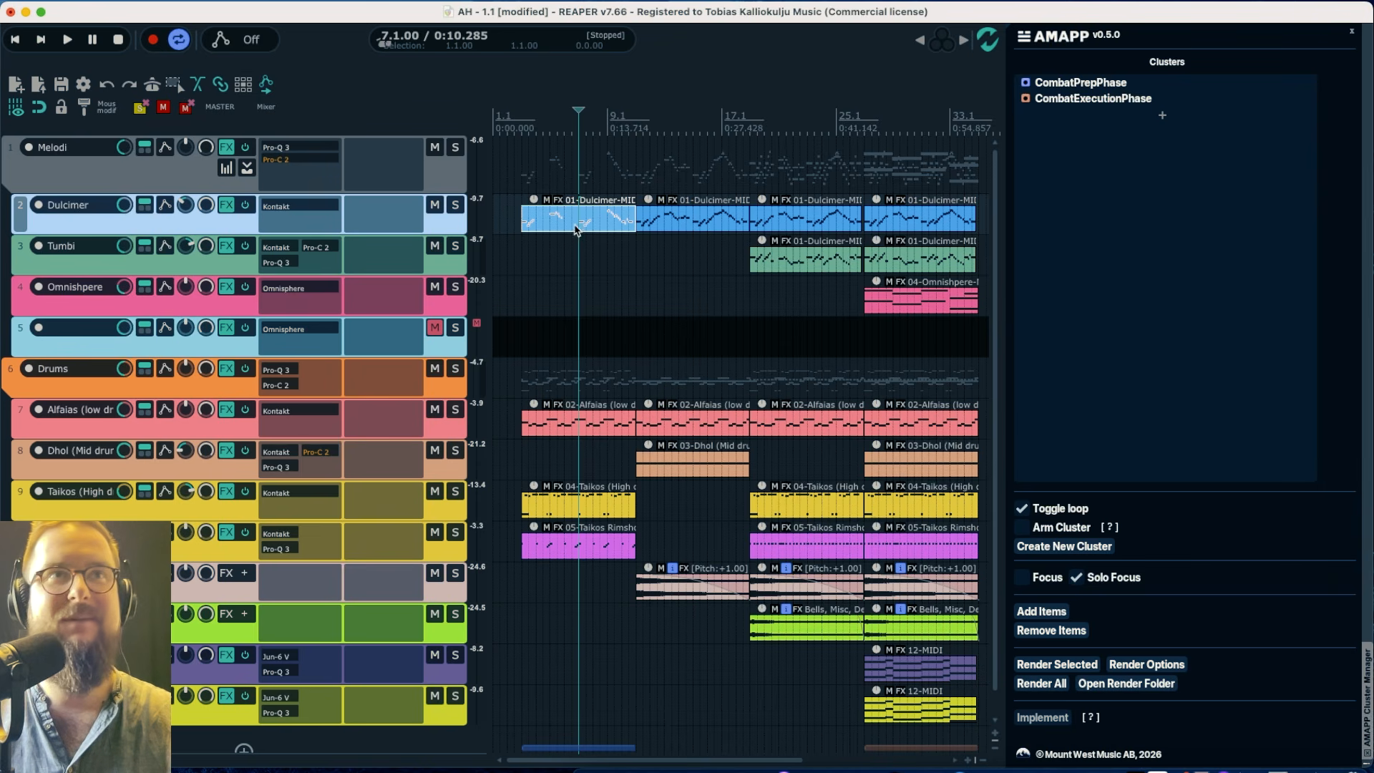
key(space)
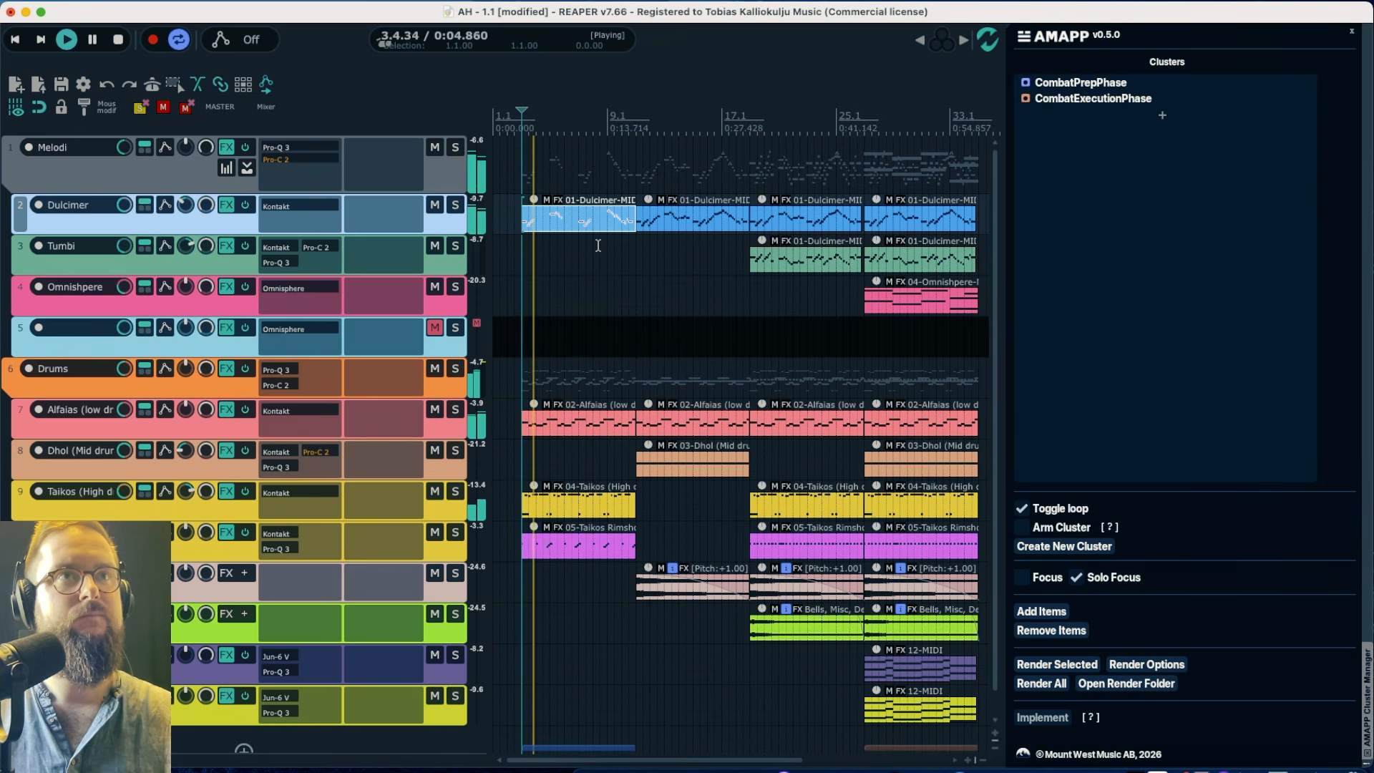
key(space)
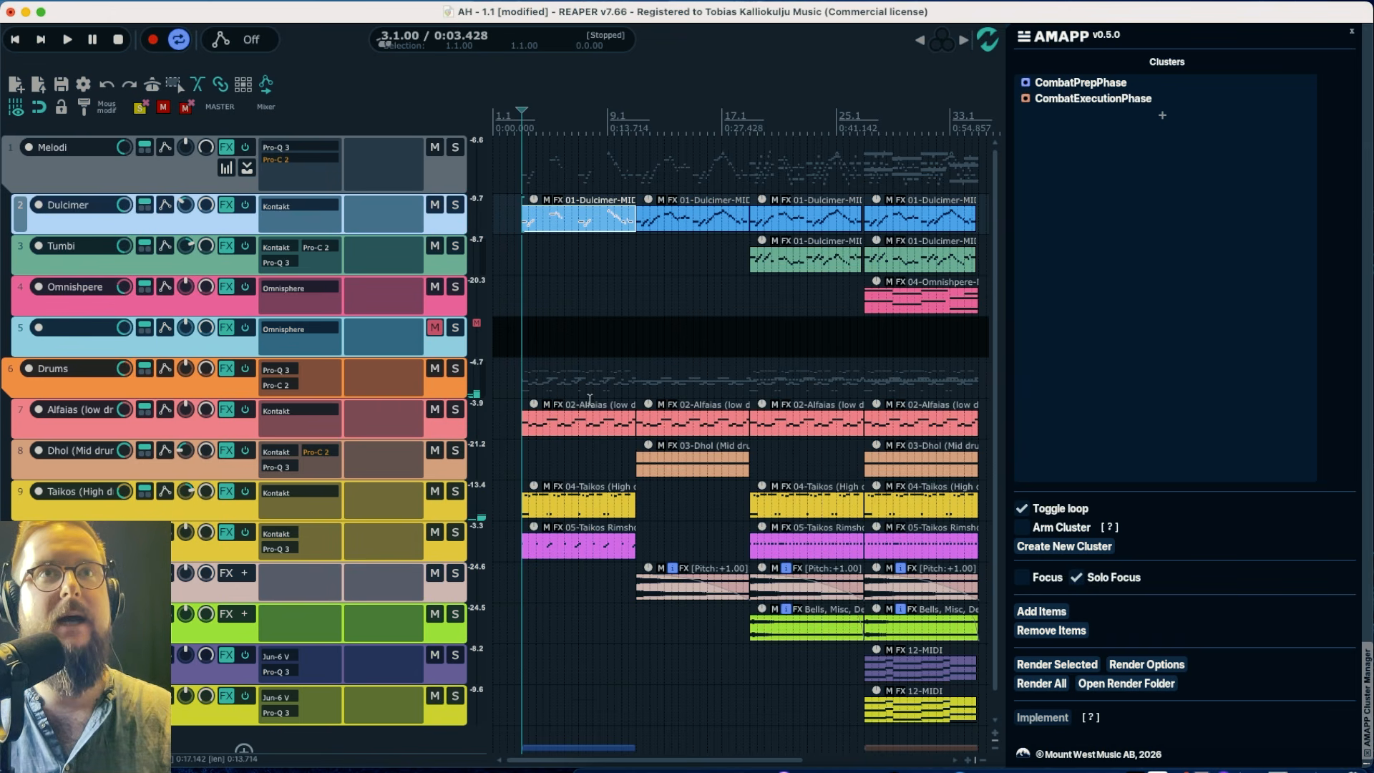
Move all items between bars 11 and 27 to bar 49, clearing the space between the two phases
scroll(590, 399, down, 3)
drag(647, 684, 579, 220)
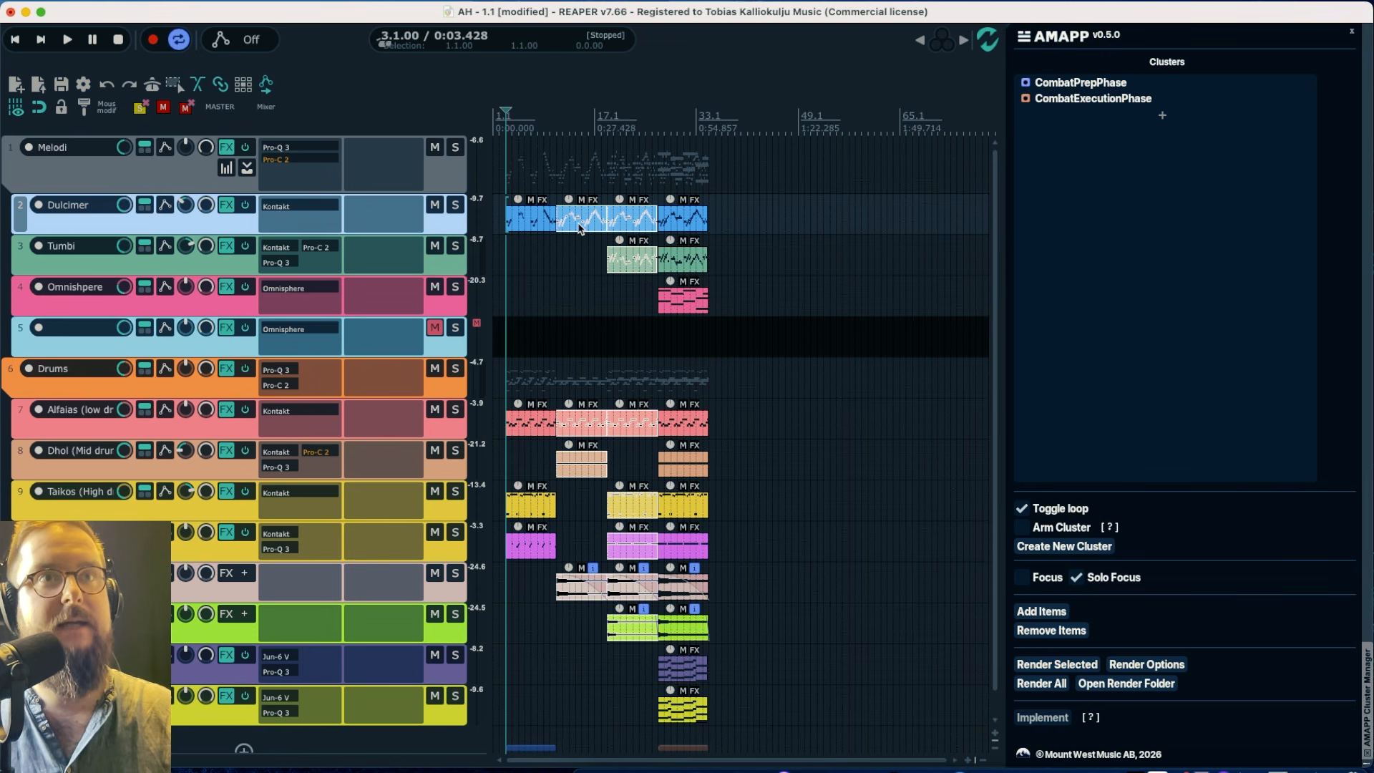
scroll(608, 390, down, 1)
scroll(608, 390, up, 1)
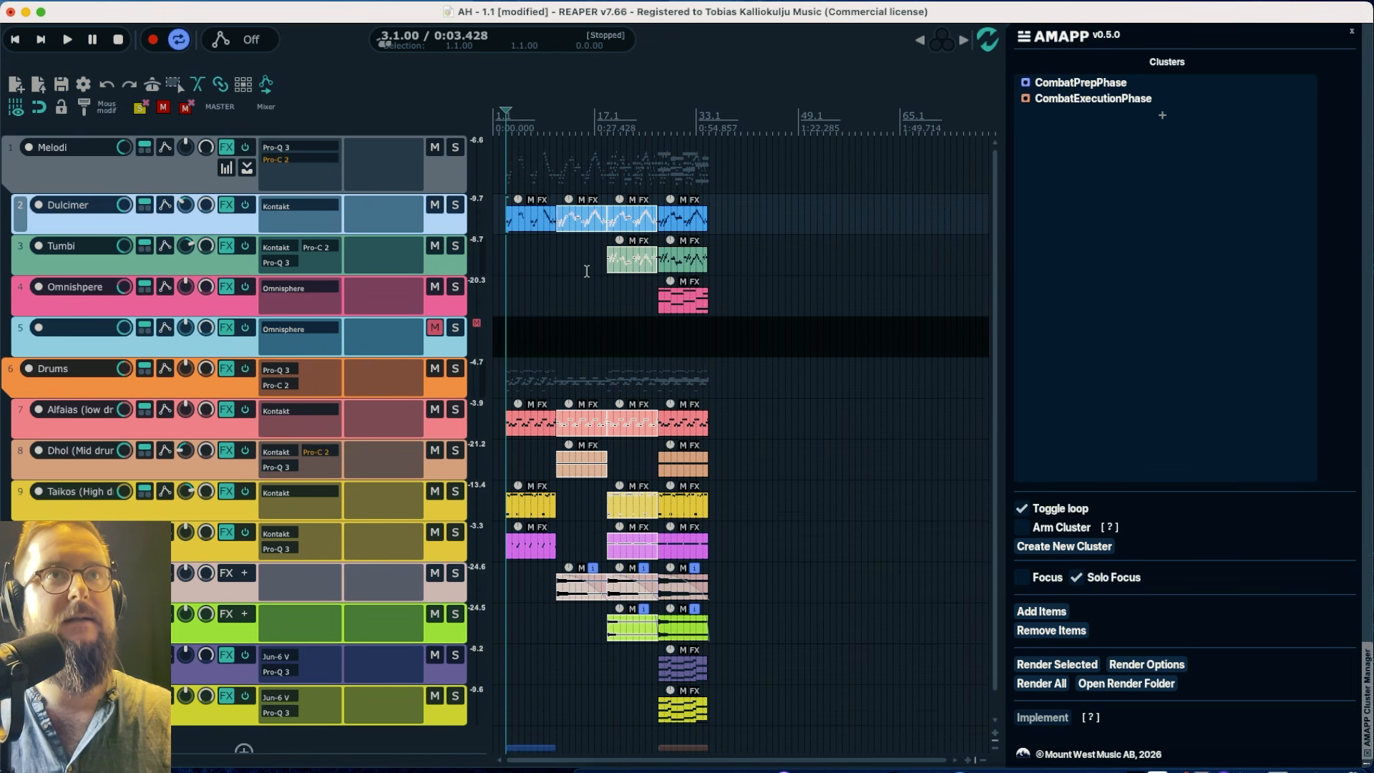
drag(584, 225, 866, 235)
drag(871, 237, 830, 230)
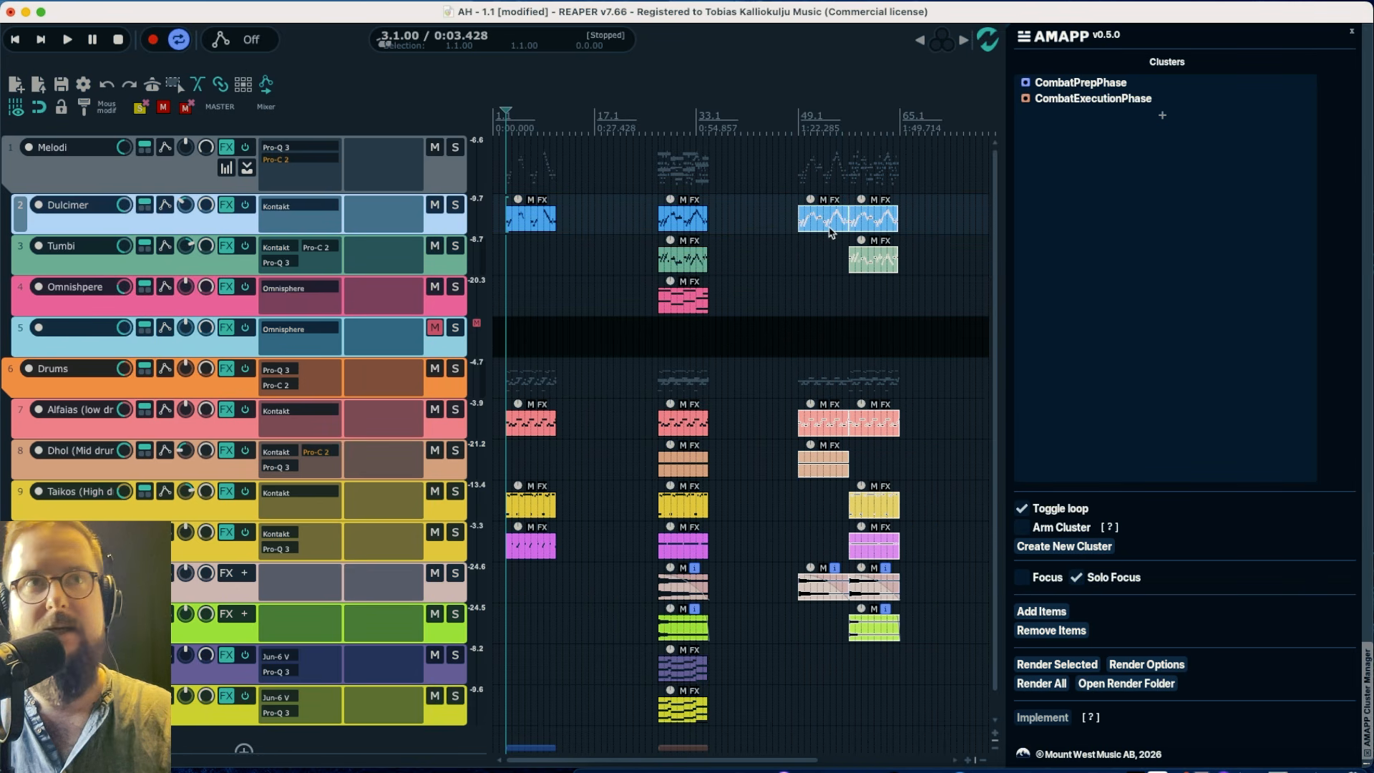
Copy the bar 3 Alfaias, Taikos and Taikos Rimshots items to bar 11
scroll(698, 281, up, 6)
scroll(697, 281, left, 10)
scroll(698, 281, right, 1)
scroll(697, 281, down, 1)
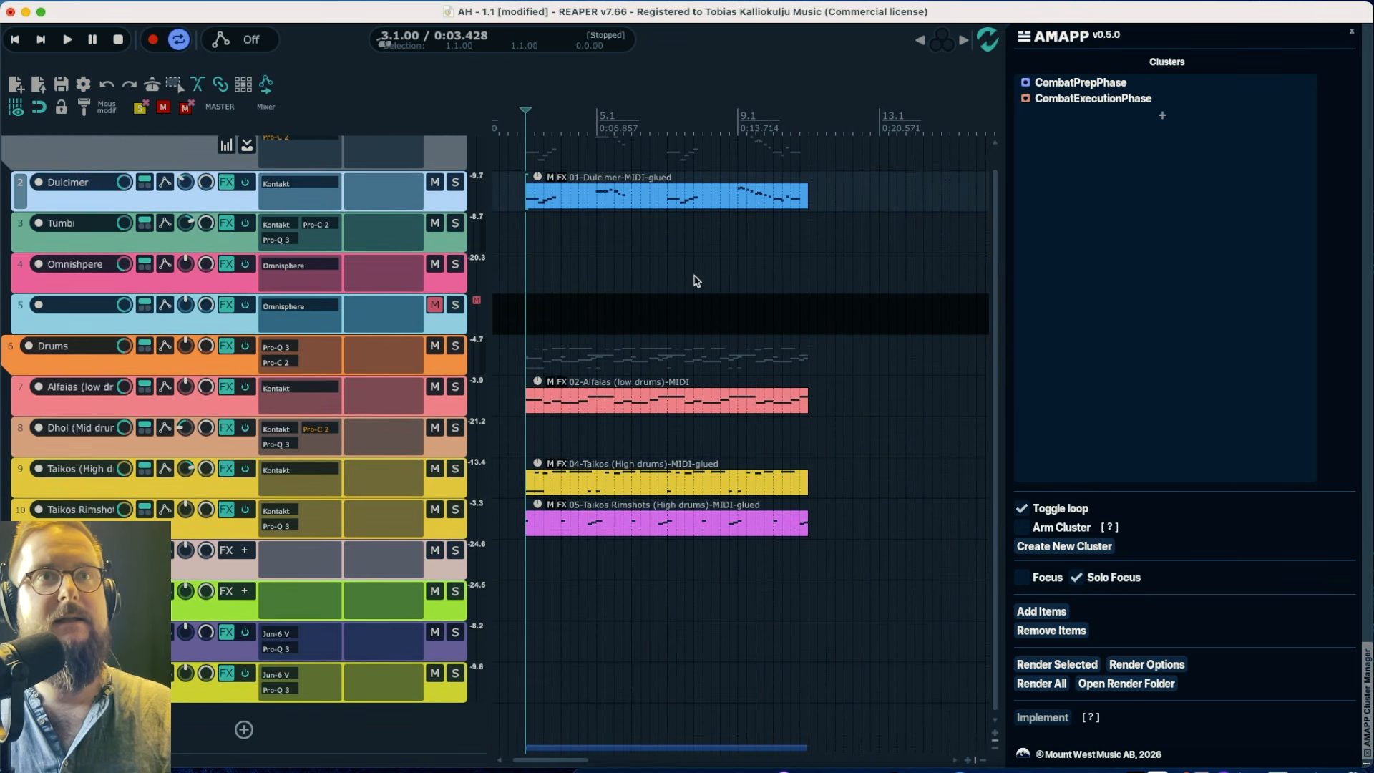
scroll(697, 281, down, 4)
drag(560, 382, 656, 403)
scroll(586, 497, up, 5)
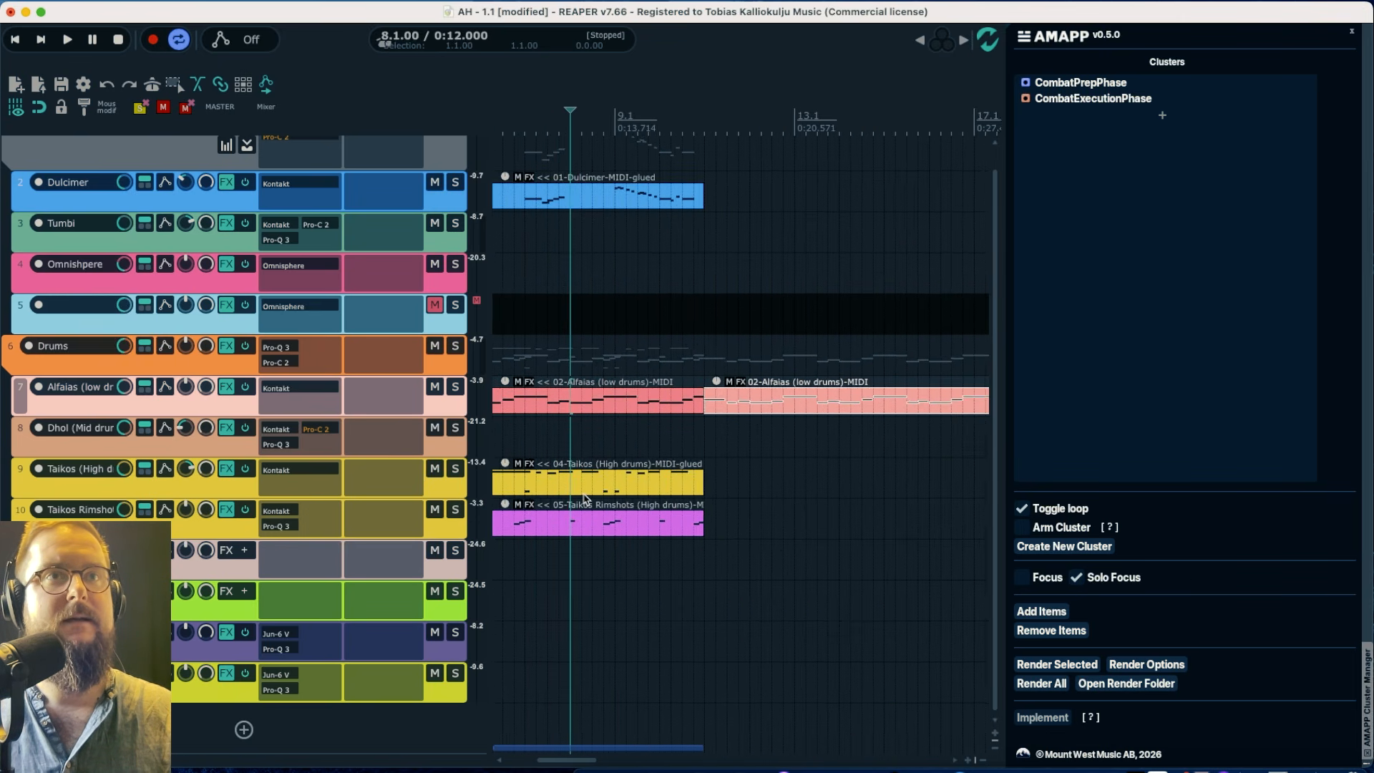
scroll(586, 497, down, 4)
drag(553, 489, 626, 494)
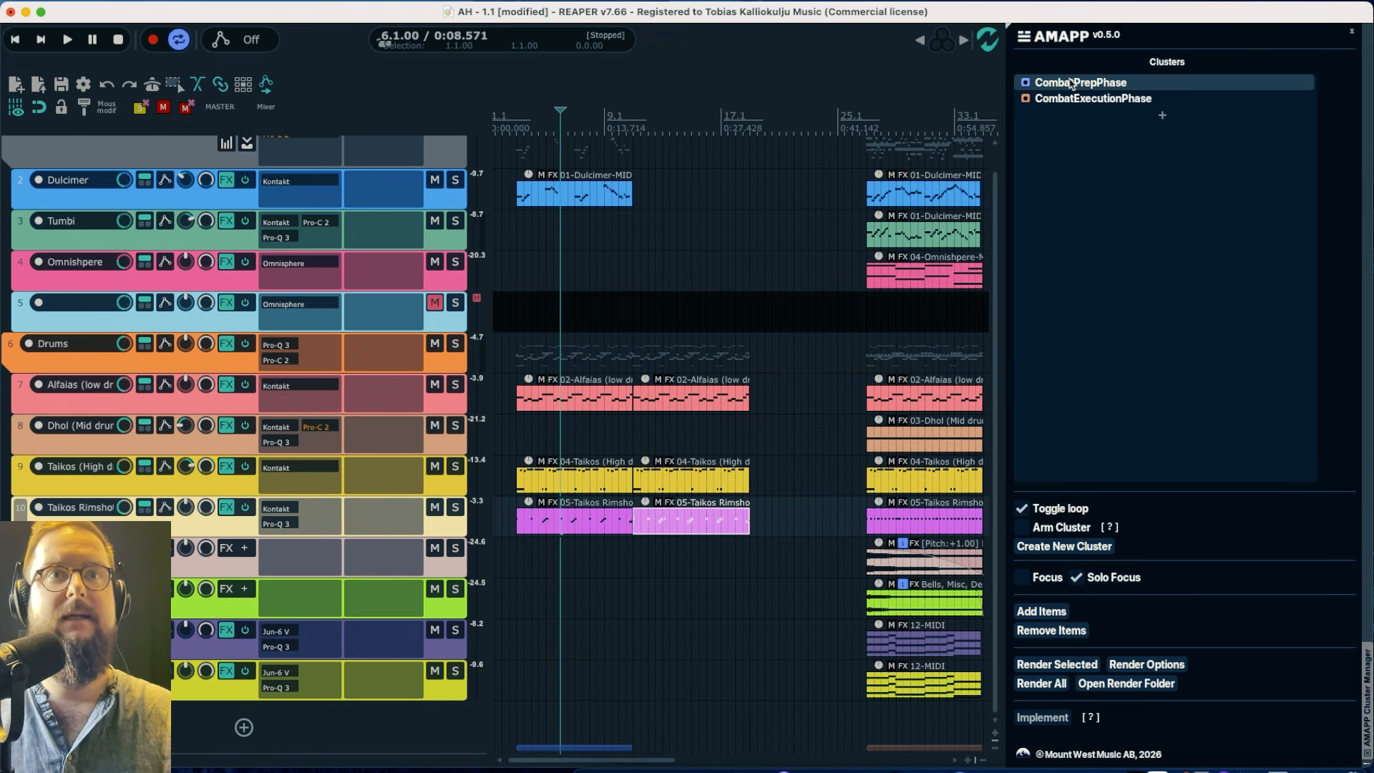
Select the CombatPrepPhase cluster and extend its end to bar 19, matching the end of the copied drum items
click(1072, 83)
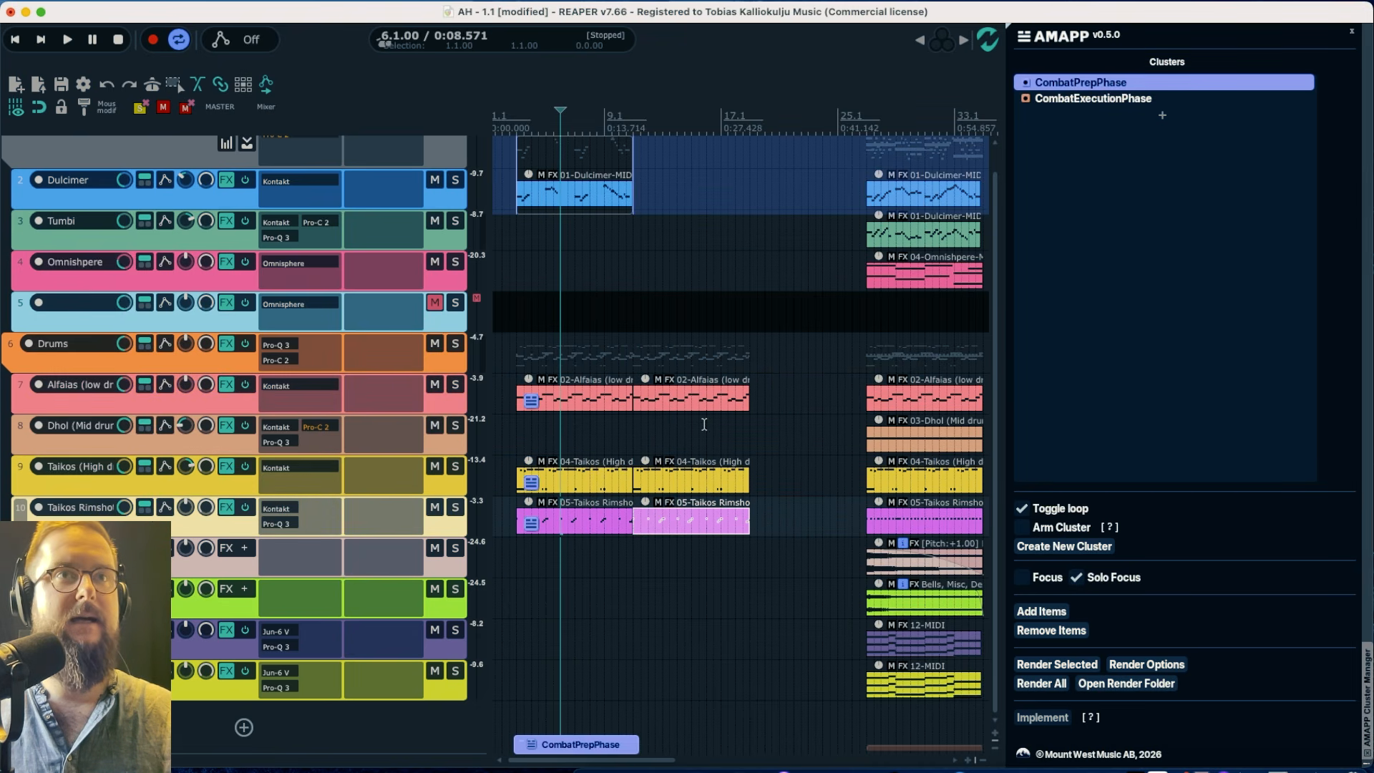
click(665, 398)
click(1030, 579)
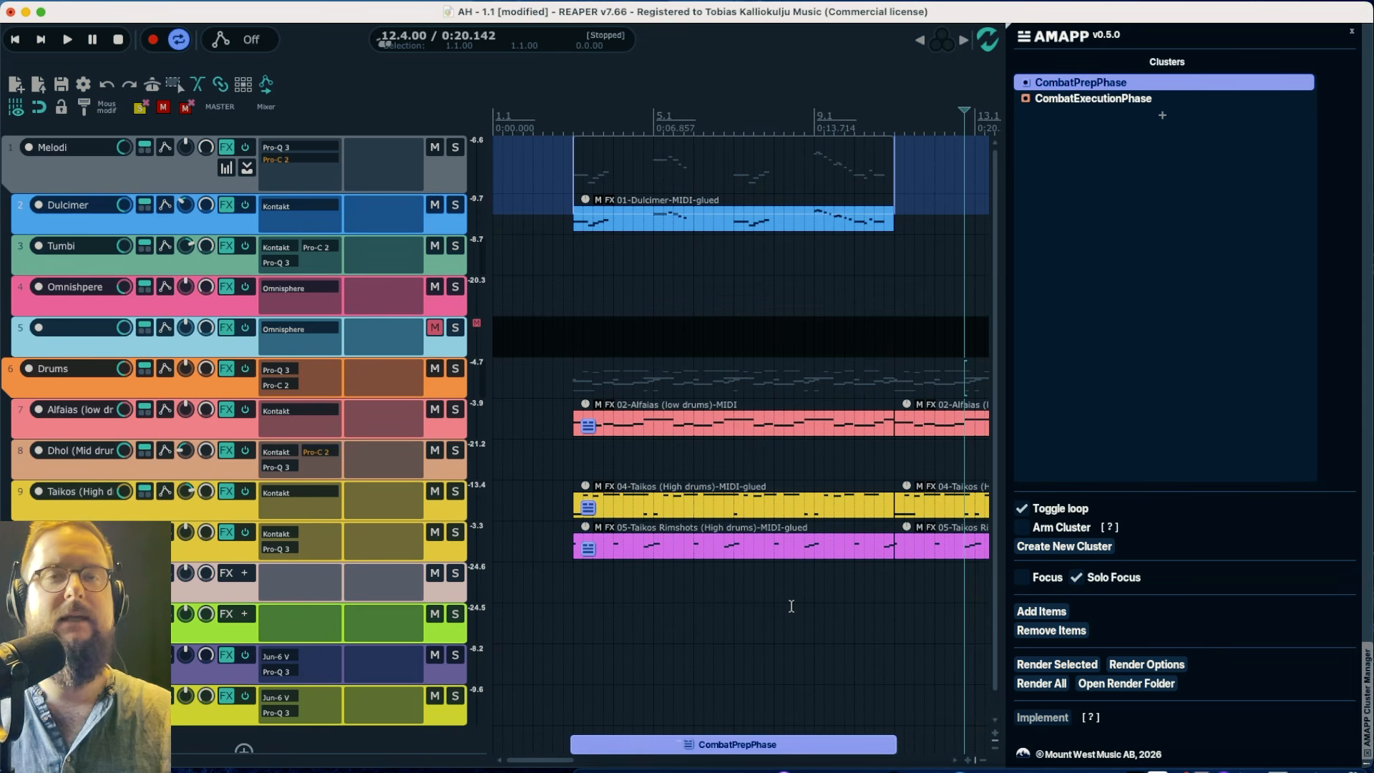
scroll(913, 725, down, 6)
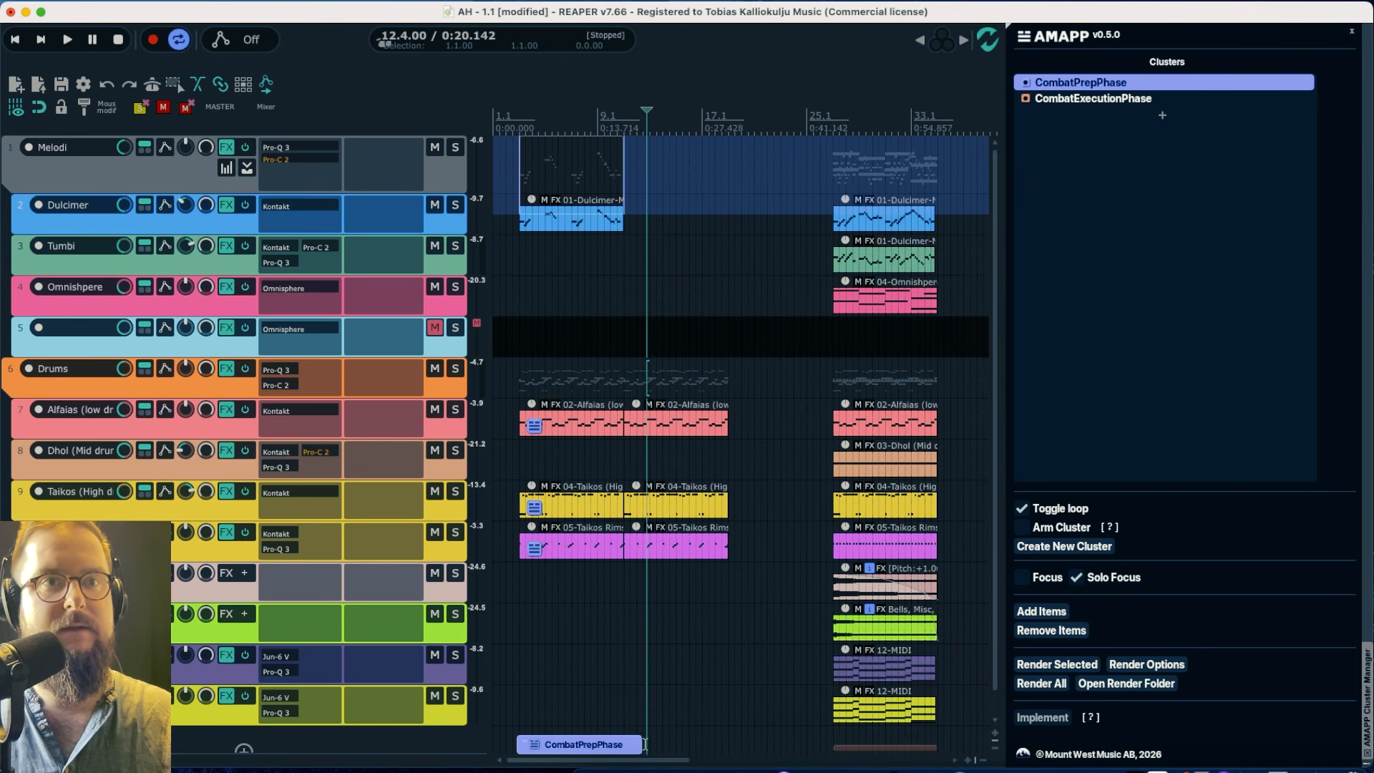
scroll(649, 740, up, 6)
drag(600, 746, 828, 750)
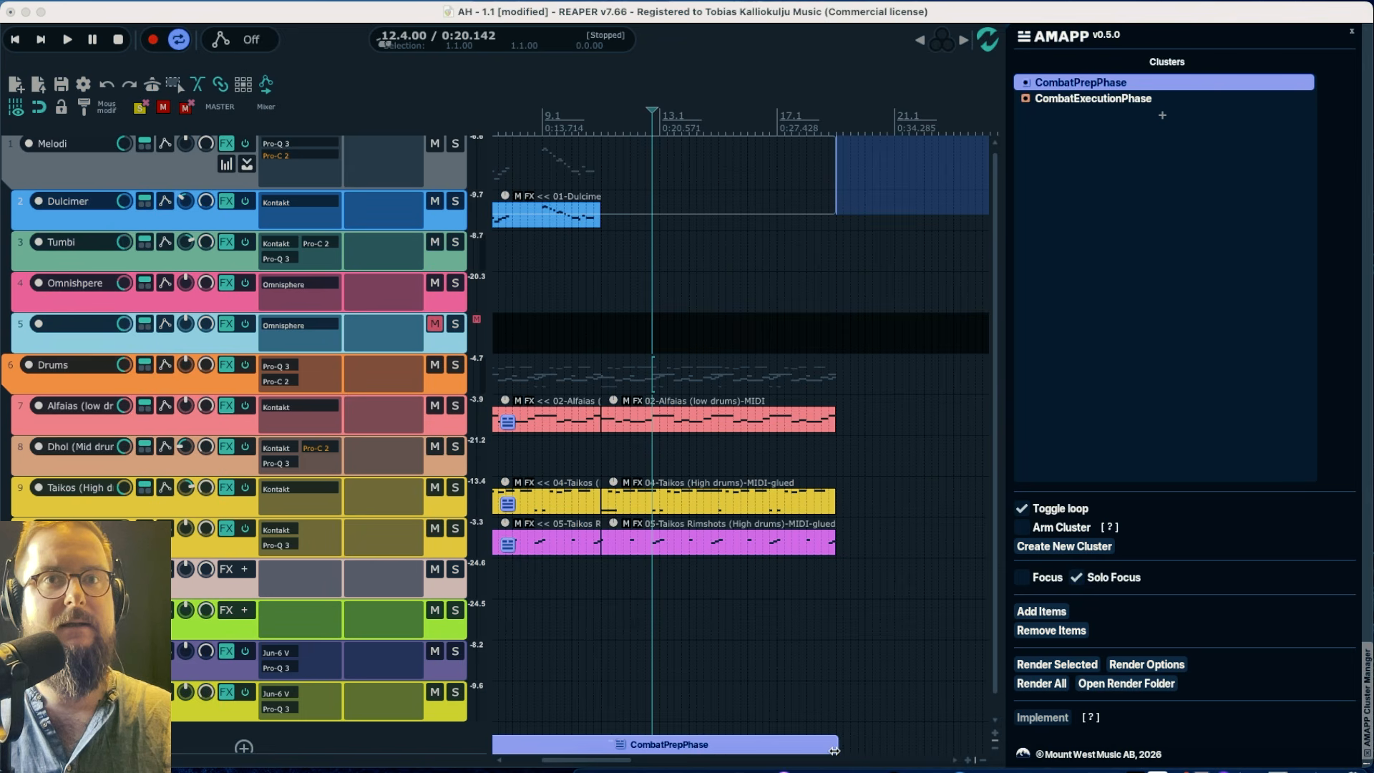
Add the copied Alfaias, Taikos and Taikos Rimshots items at bar 11 to the CombatPrepPhase cluster
click(623, 418)
click(616, 423)
click(620, 505)
click(617, 505)
click(637, 544)
click(616, 544)
Split the Dulcimer item at bar 7 and move its second half to bar 11
scroll(736, 672, left, 5)
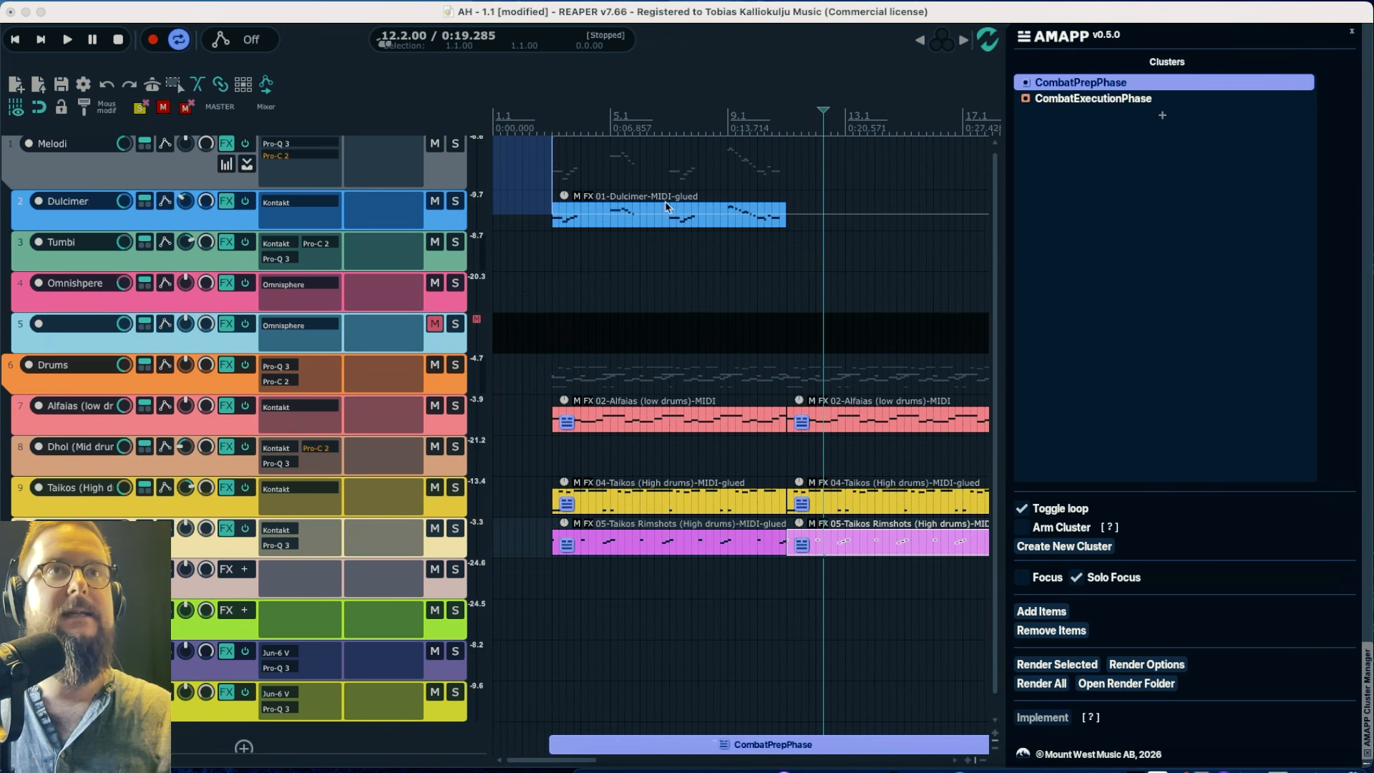
click(669, 121)
click(679, 224)
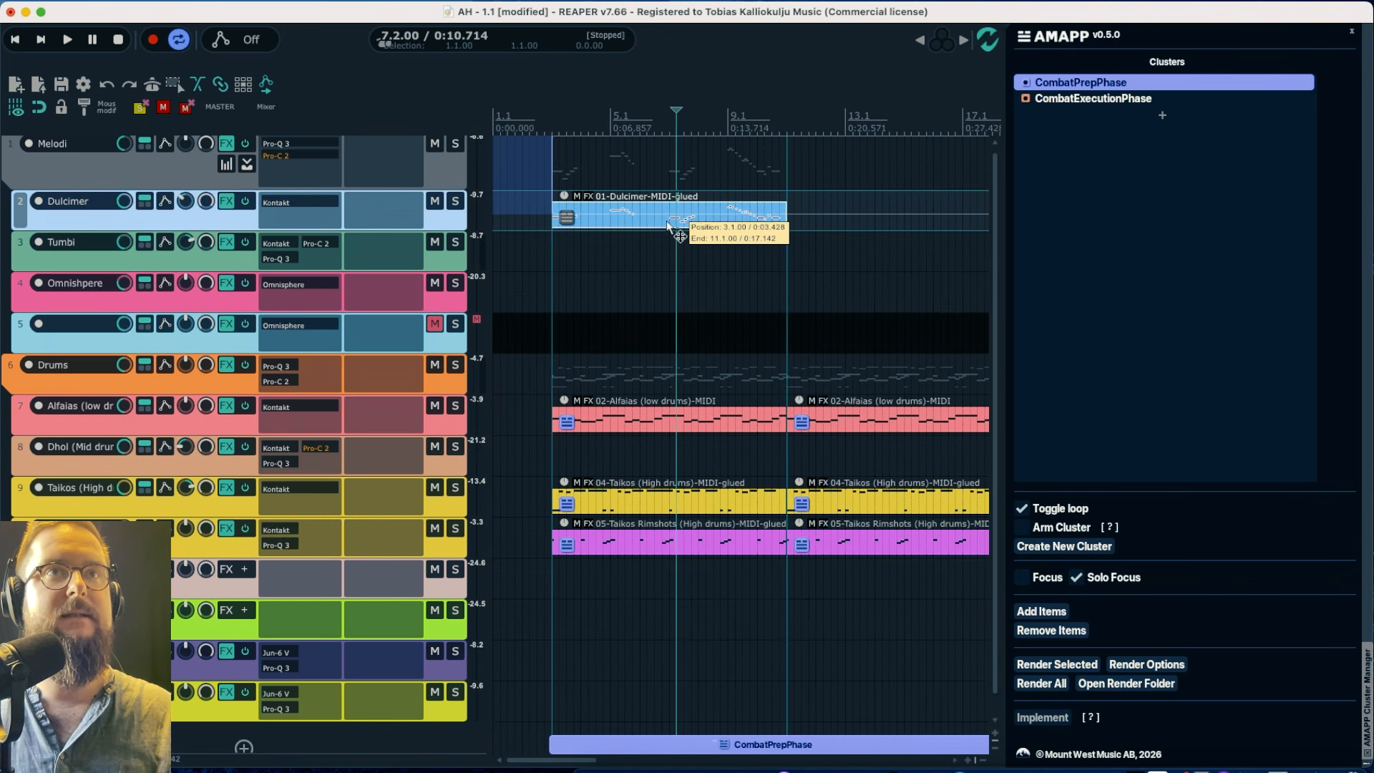
click(671, 226)
key(s)
drag(723, 215, 841, 219)
Split the Dulcimer halves at bars 5 and 13, and move the resulting second phrases to bars 7 and 16
click(610, 219)
key(s)
drag(644, 222, 707, 221)
click(846, 215)
key(s)
scroll(849, 219, right, 2)
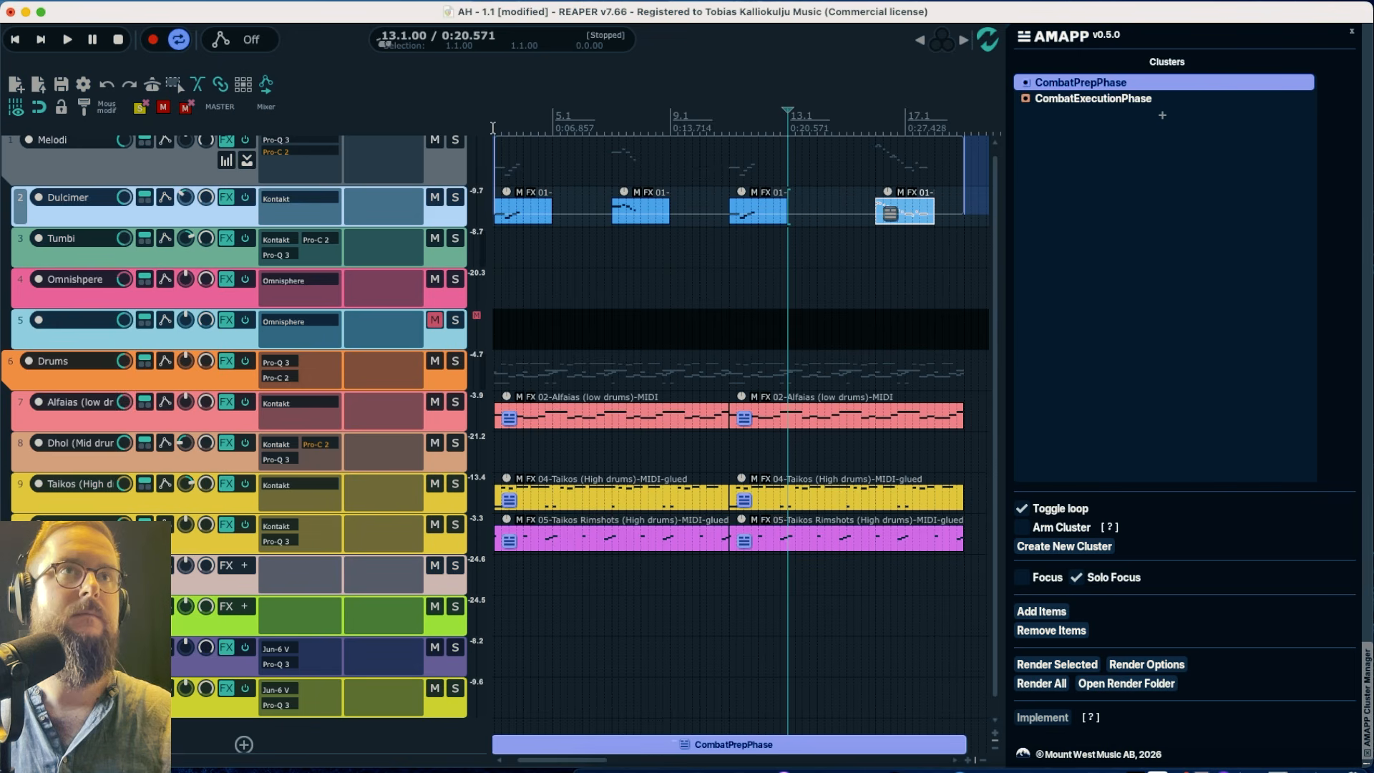
drag(814, 218, 891, 218)
Audition the spaced-out Dulcimer phrases and move the last one to bar 15
key(space)
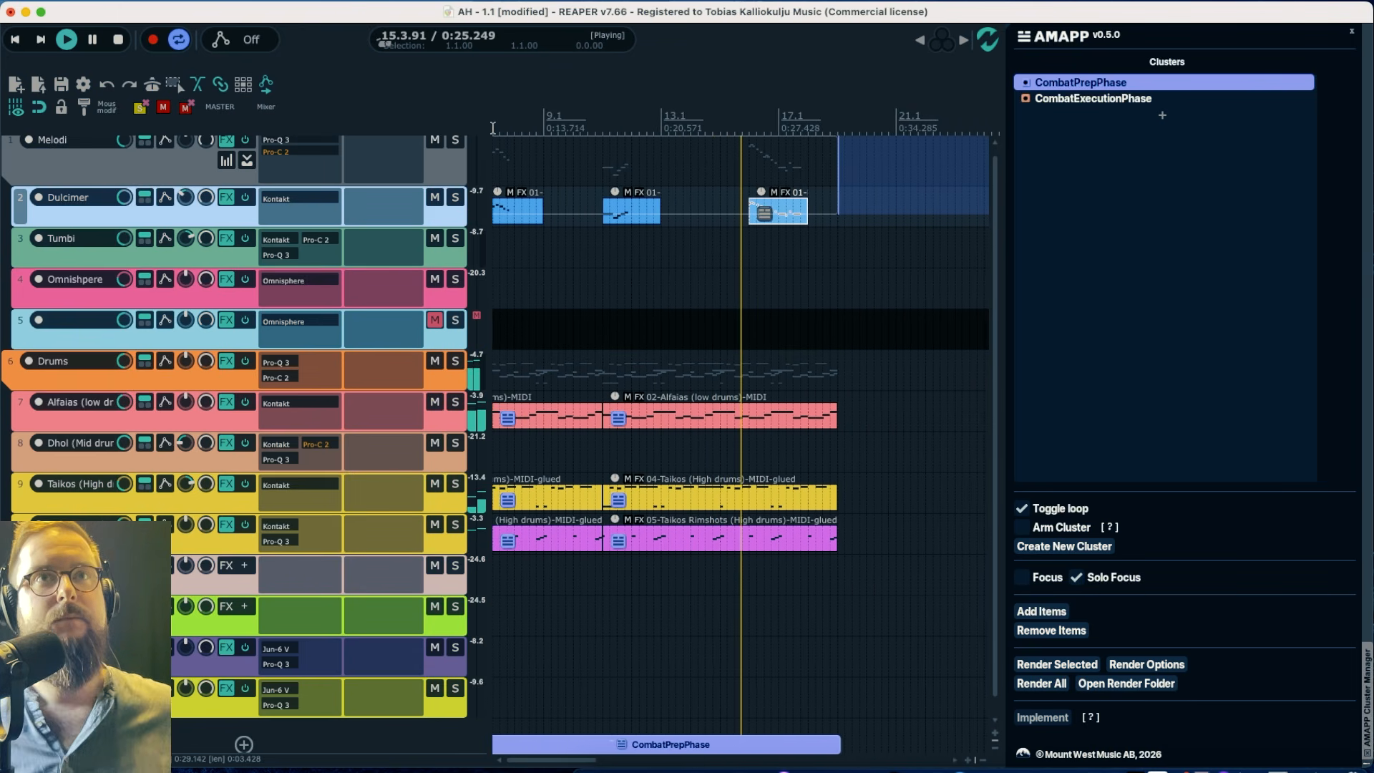
key(space)
drag(785, 221, 756, 221)
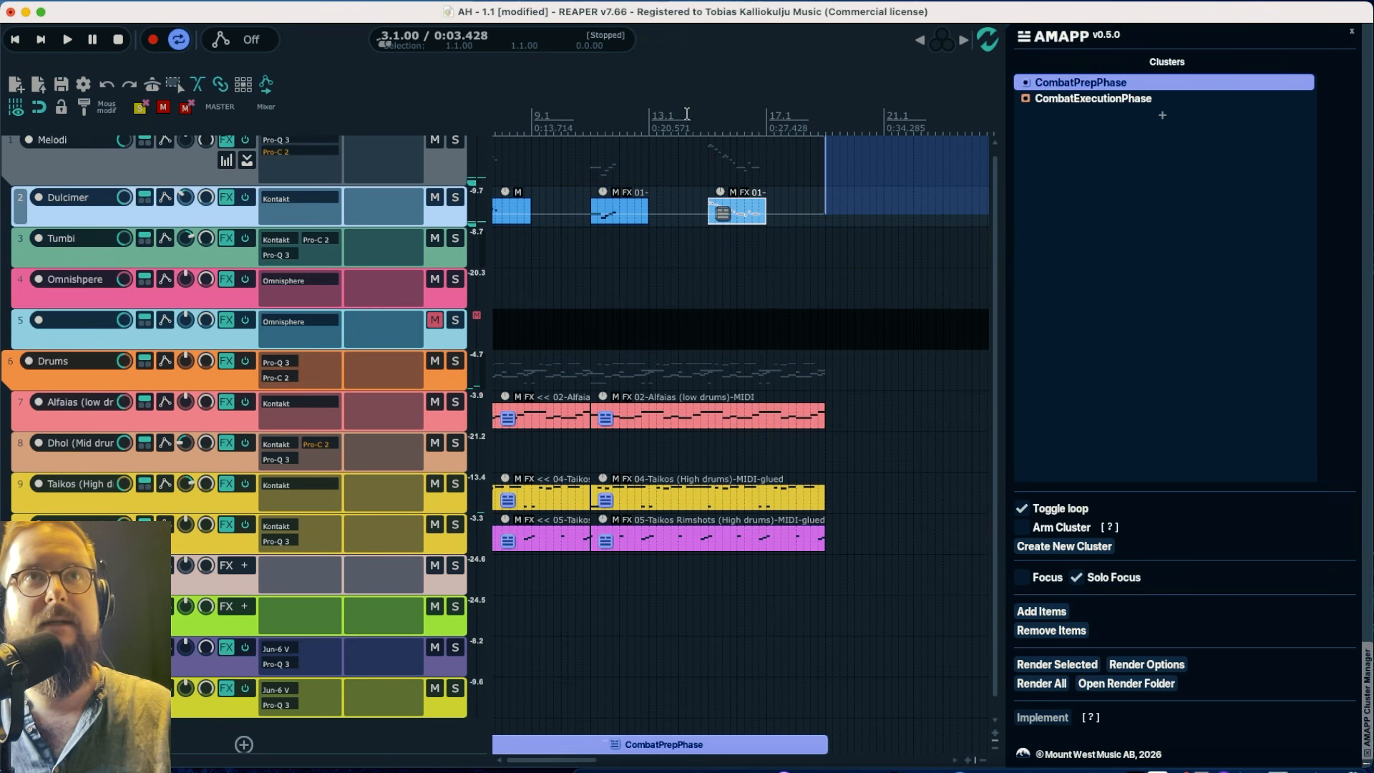
click(688, 117)
key(space)
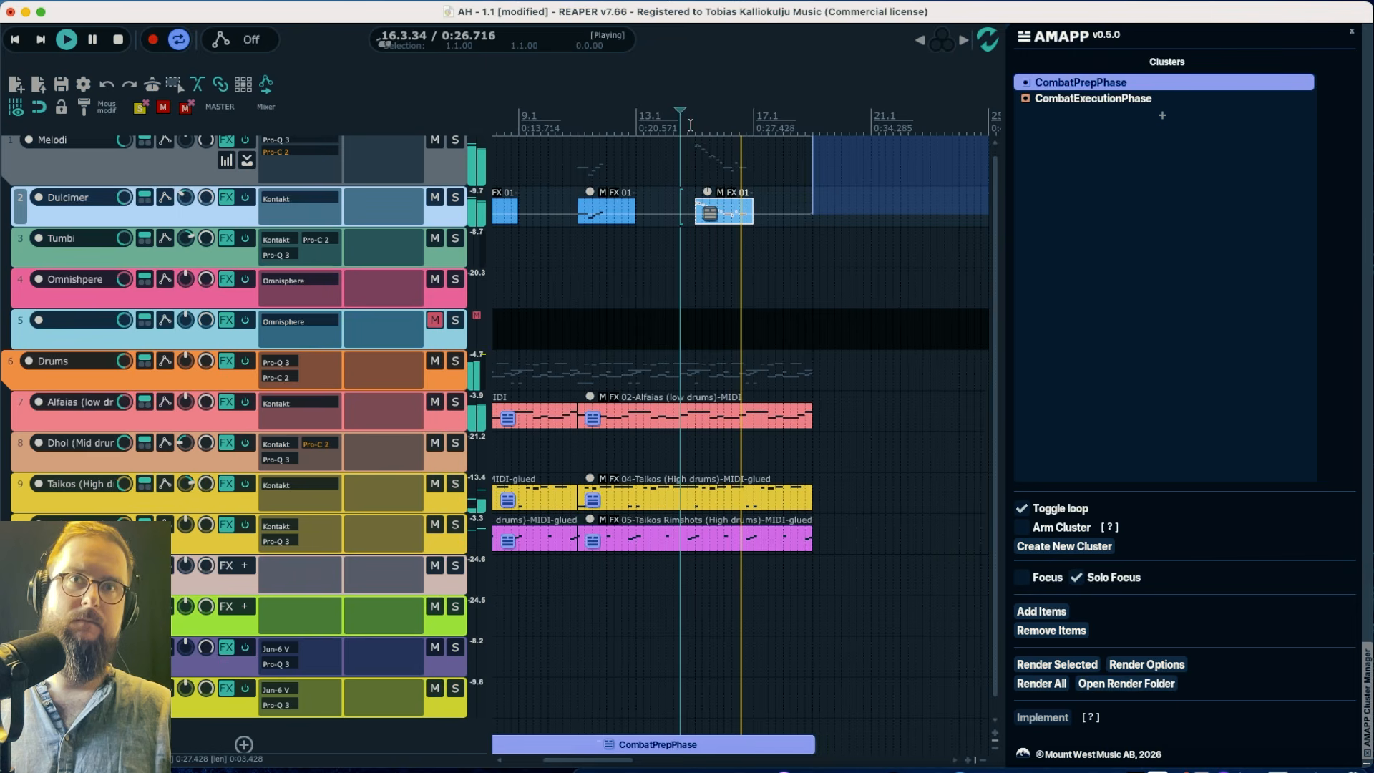
scroll(704, 261, left, 5)
key(space)
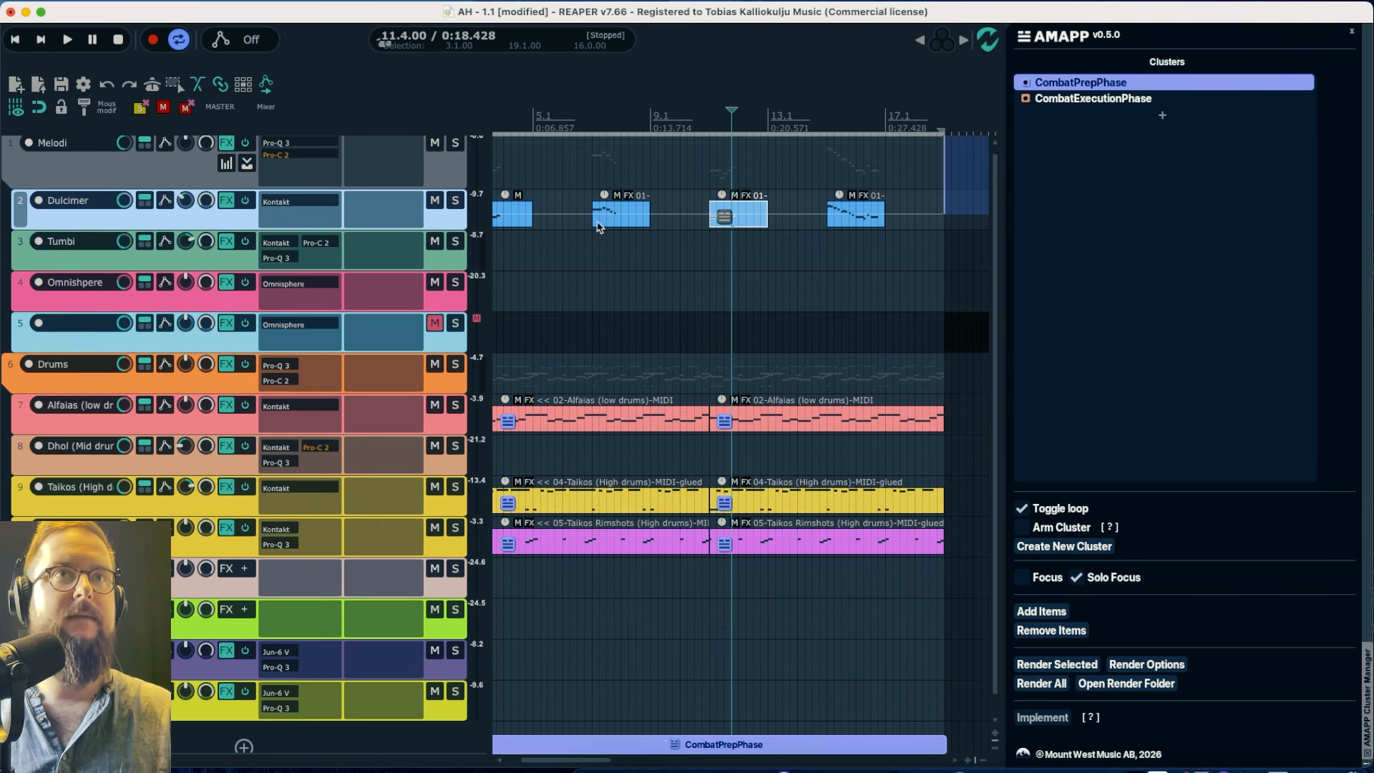
Add the Dulcimer phrases at bars 7, 11 and 15 to the CombatPrepPhase cluster
click(607, 218)
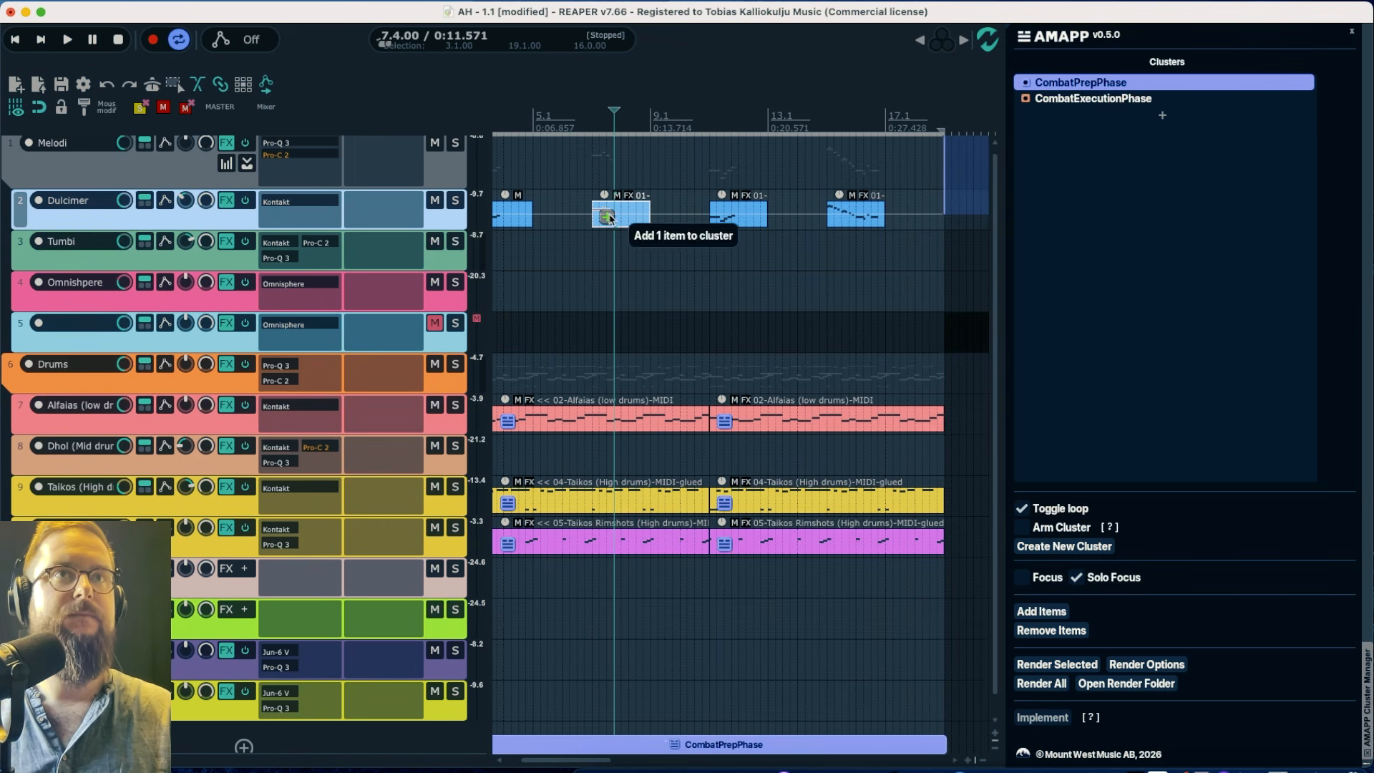
click(727, 218)
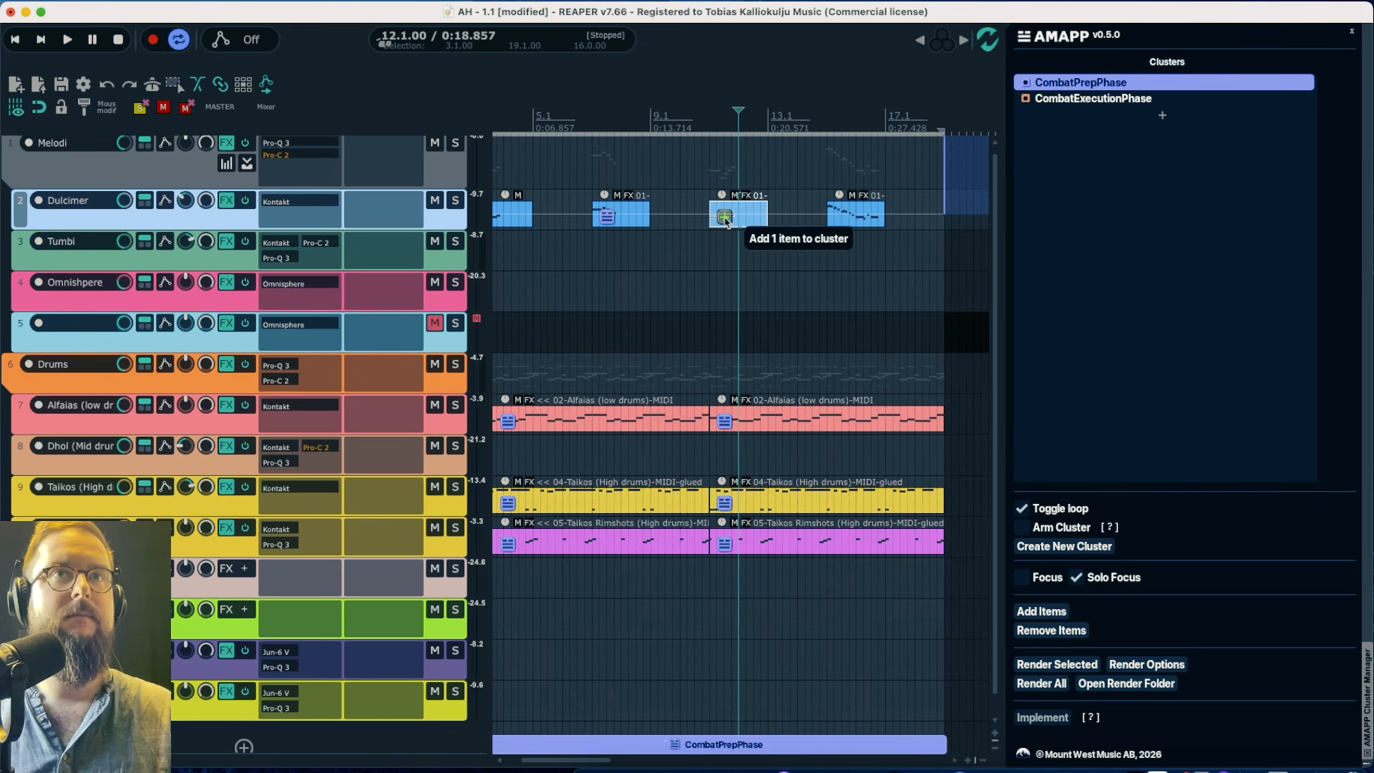
click(879, 216)
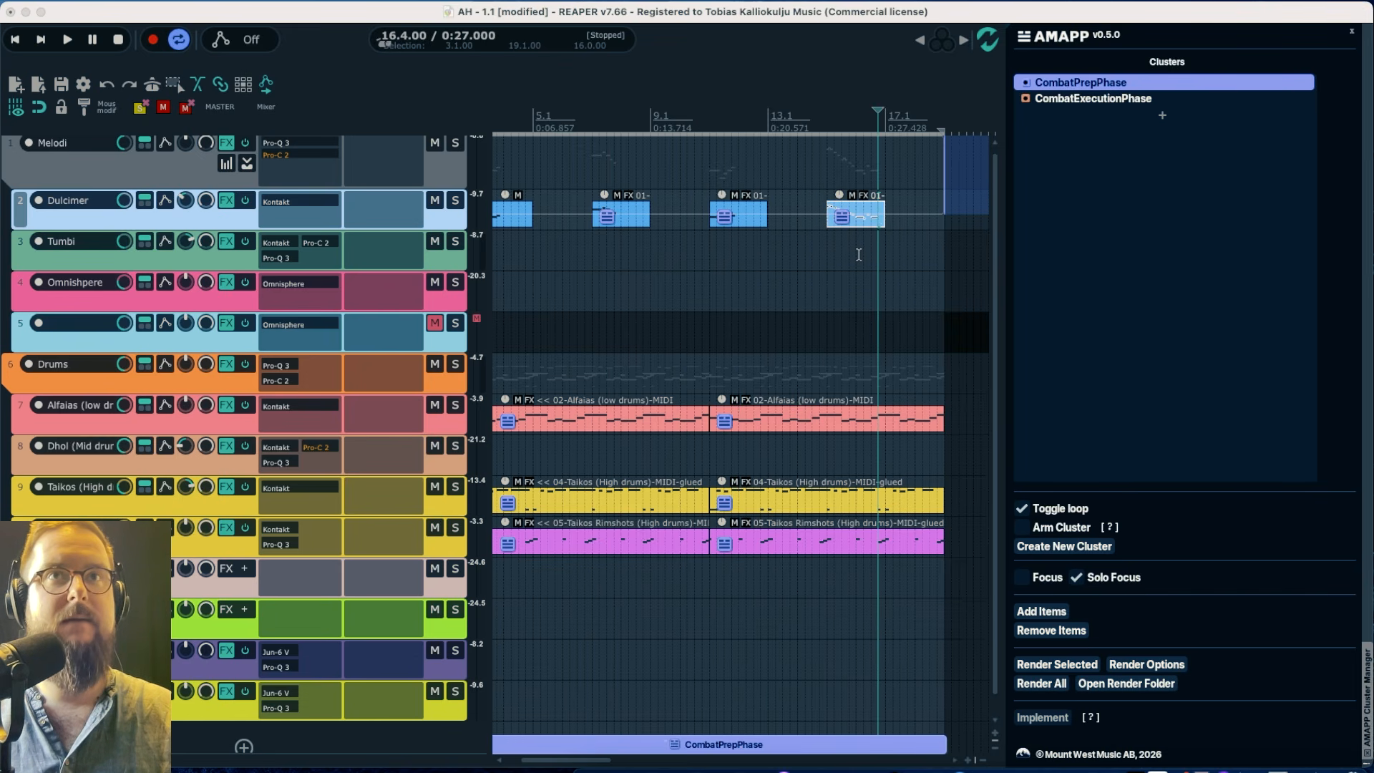
scroll(859, 251, left, 3)
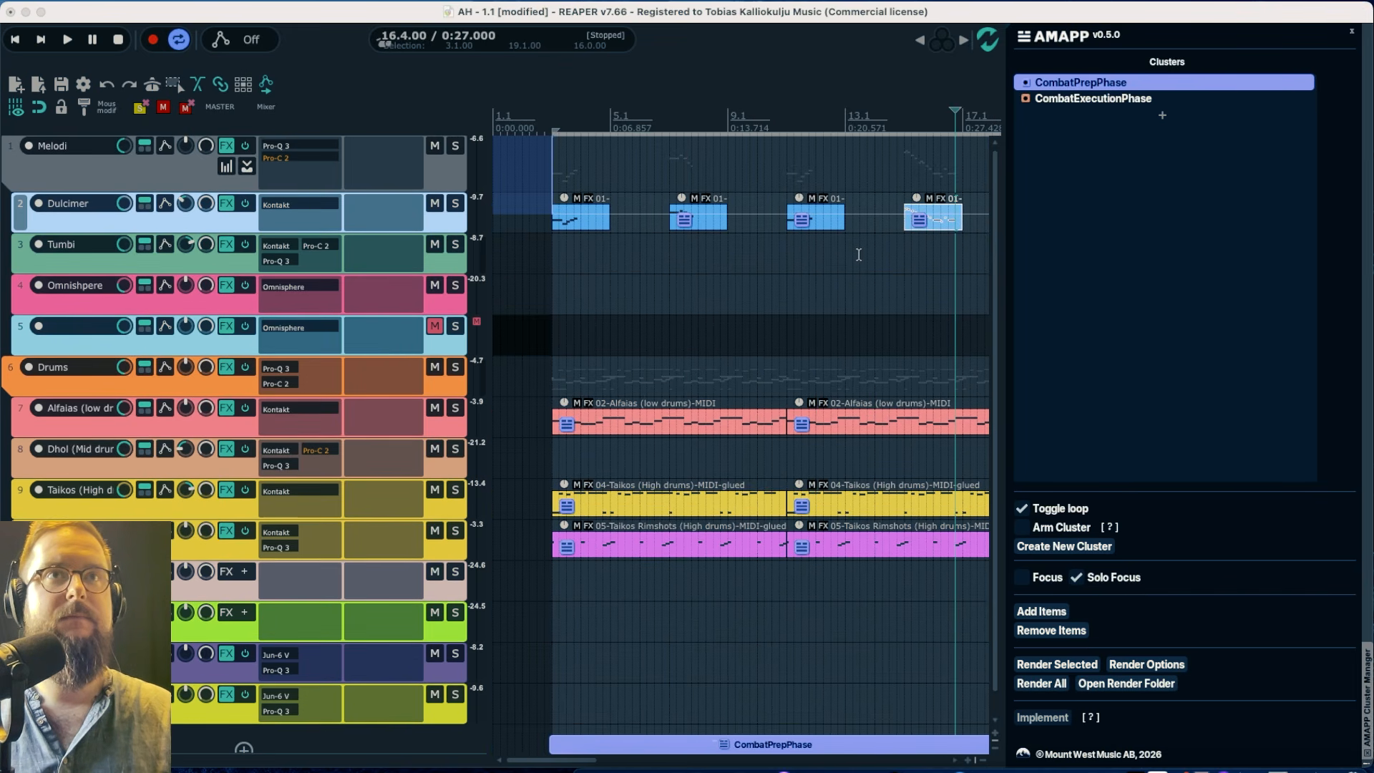
Check the cluster's contents with Focus and add the bar 3 Dulcimer phrase to CombatPrepPhase
click(1024, 577)
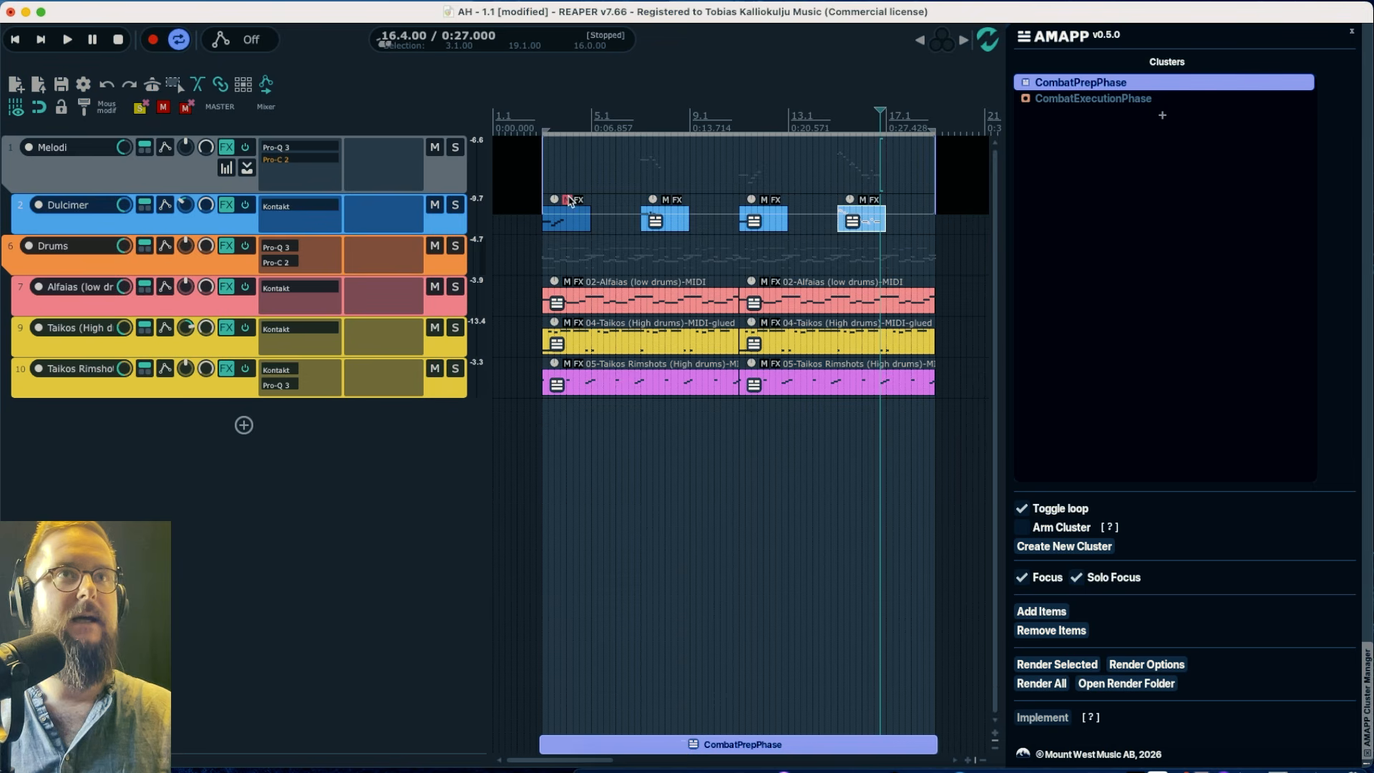
click(1023, 578)
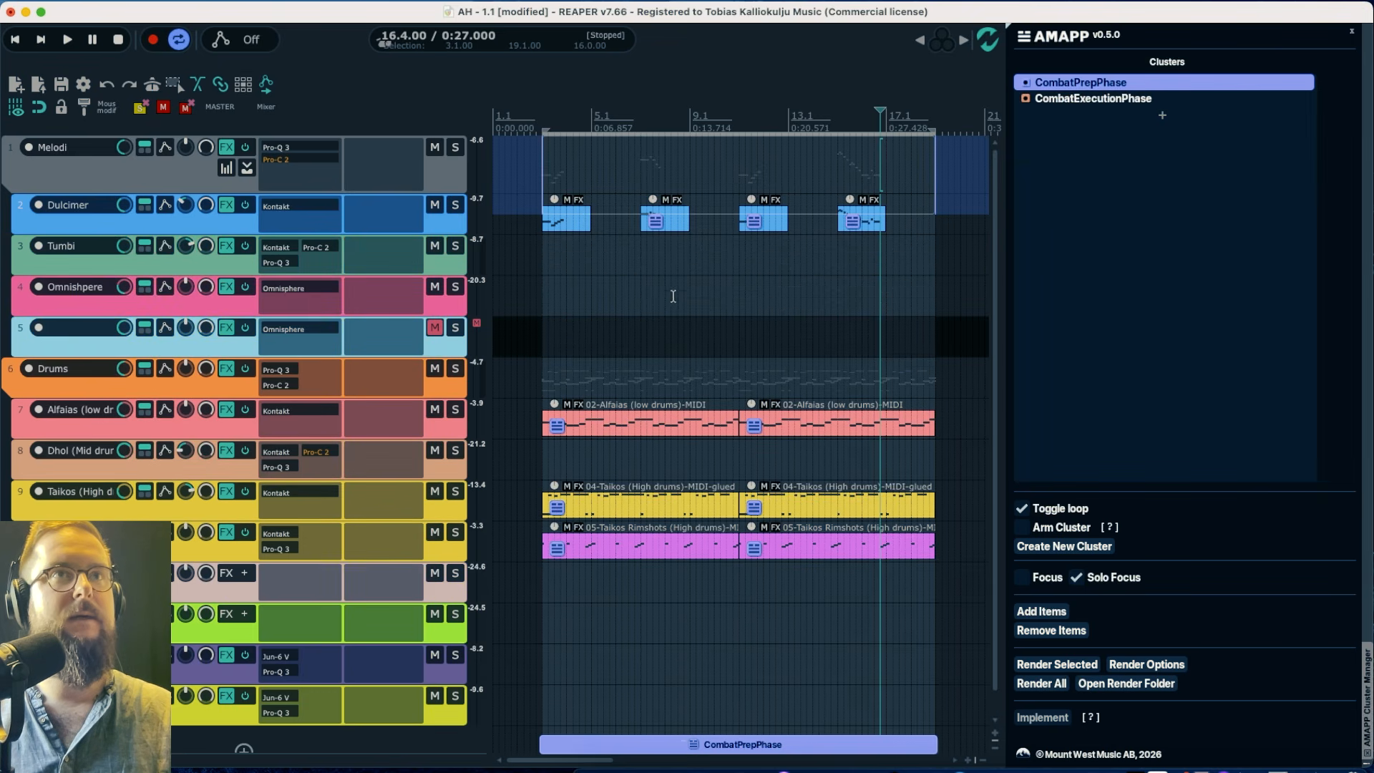
click(561, 221)
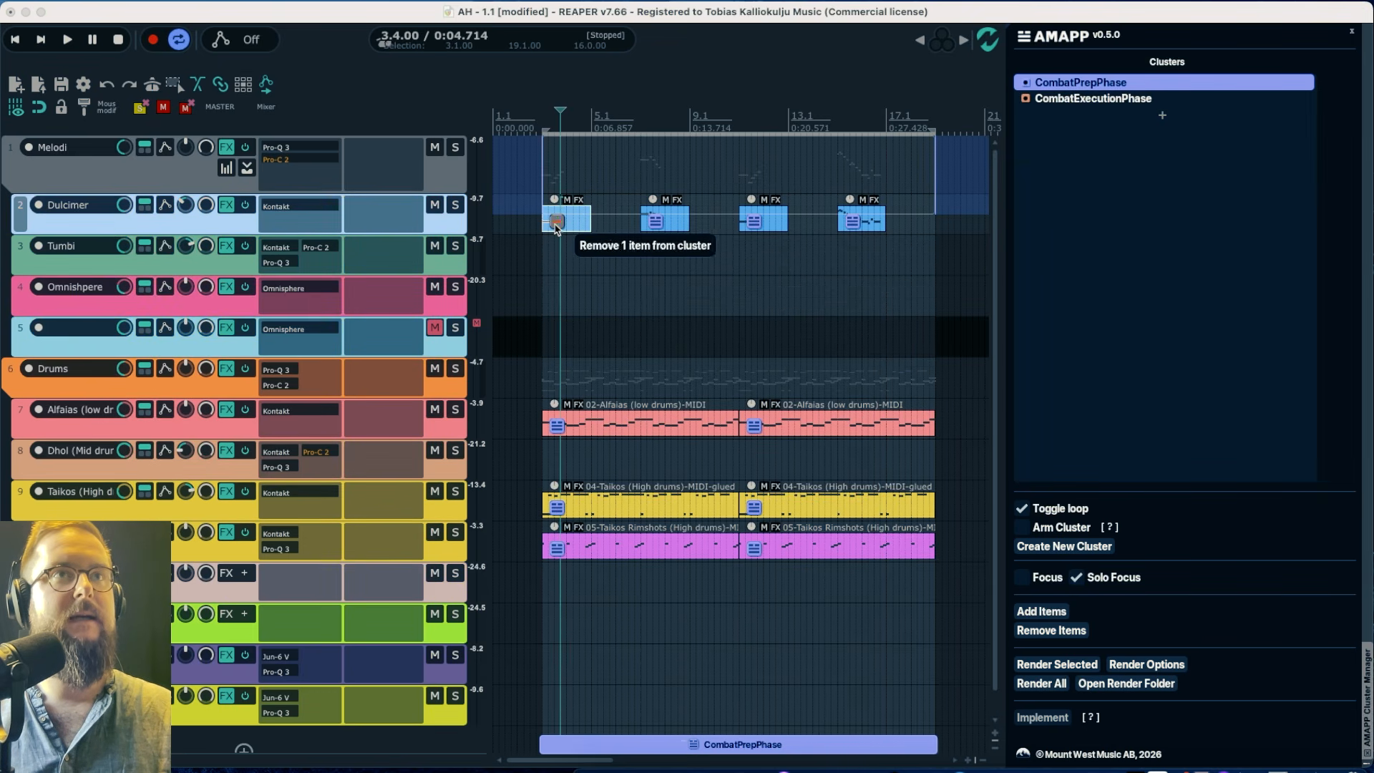
click(1022, 577)
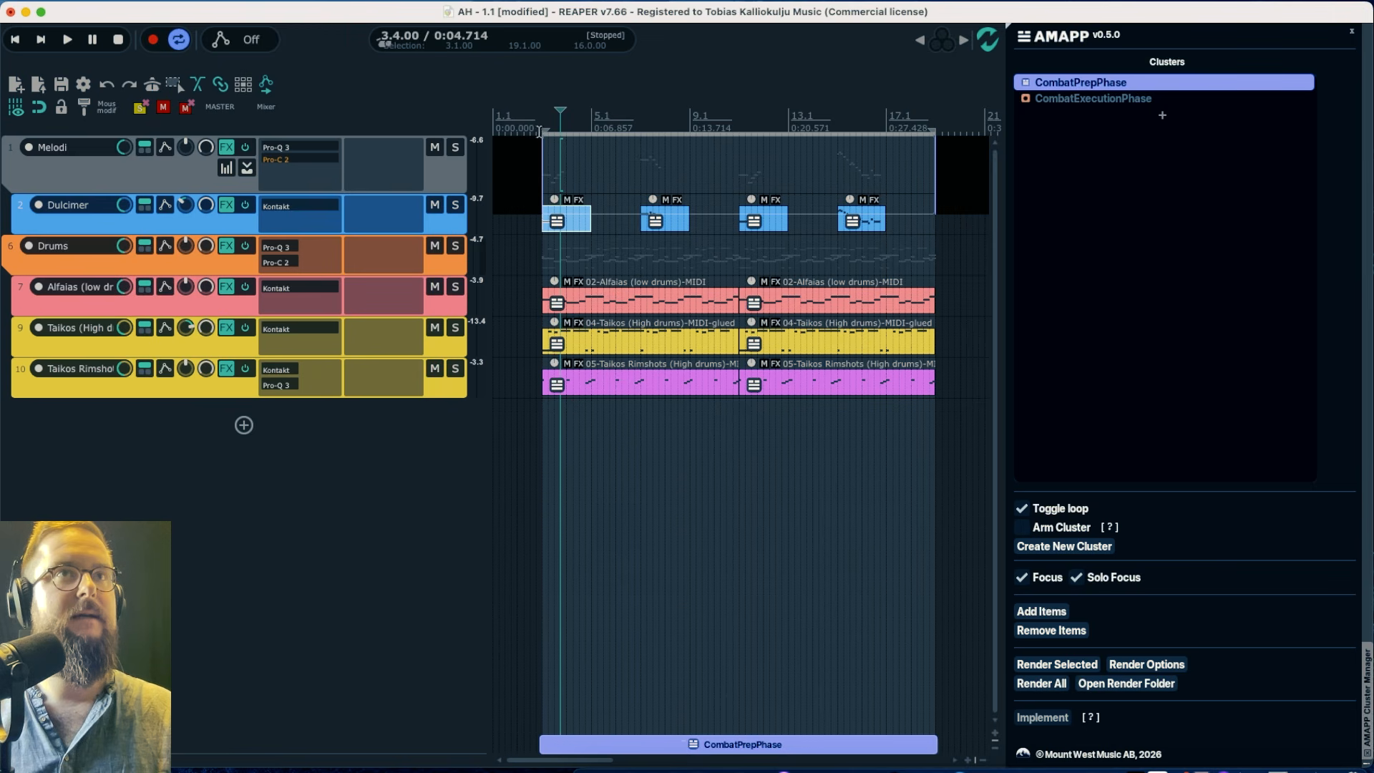
click(540, 132)
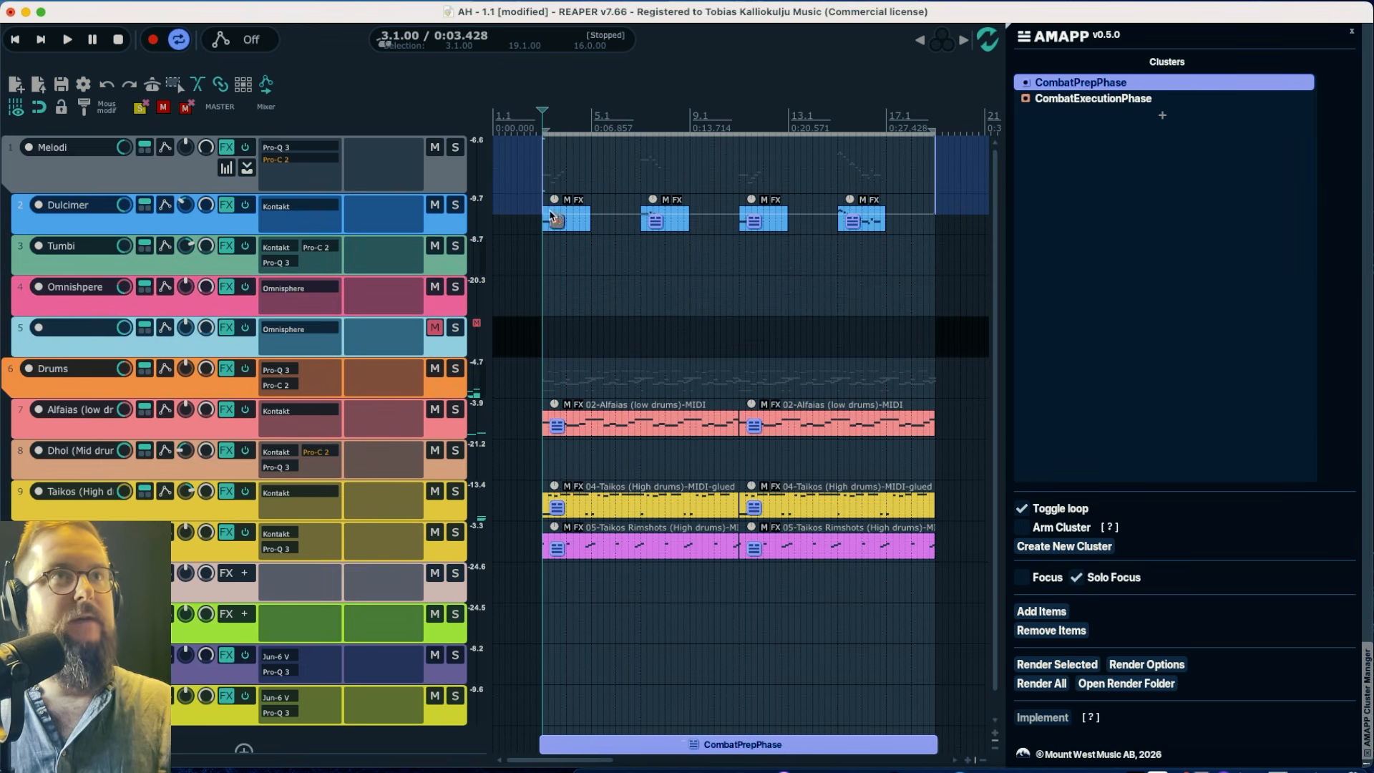
click(558, 217)
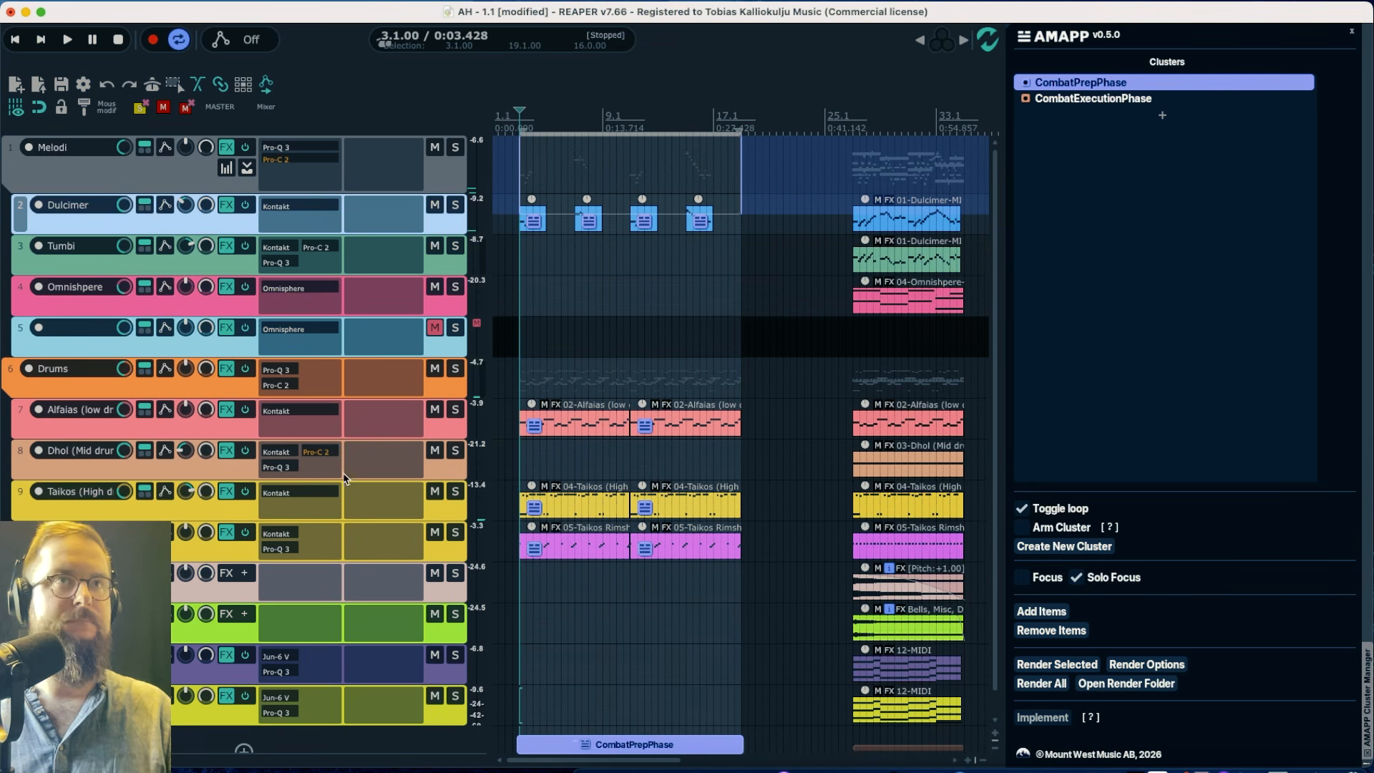
Record a MIDI part on the Synthar track from bar 3 to bar 19 and add it to the CombatPrepPhase cluster
key(space)
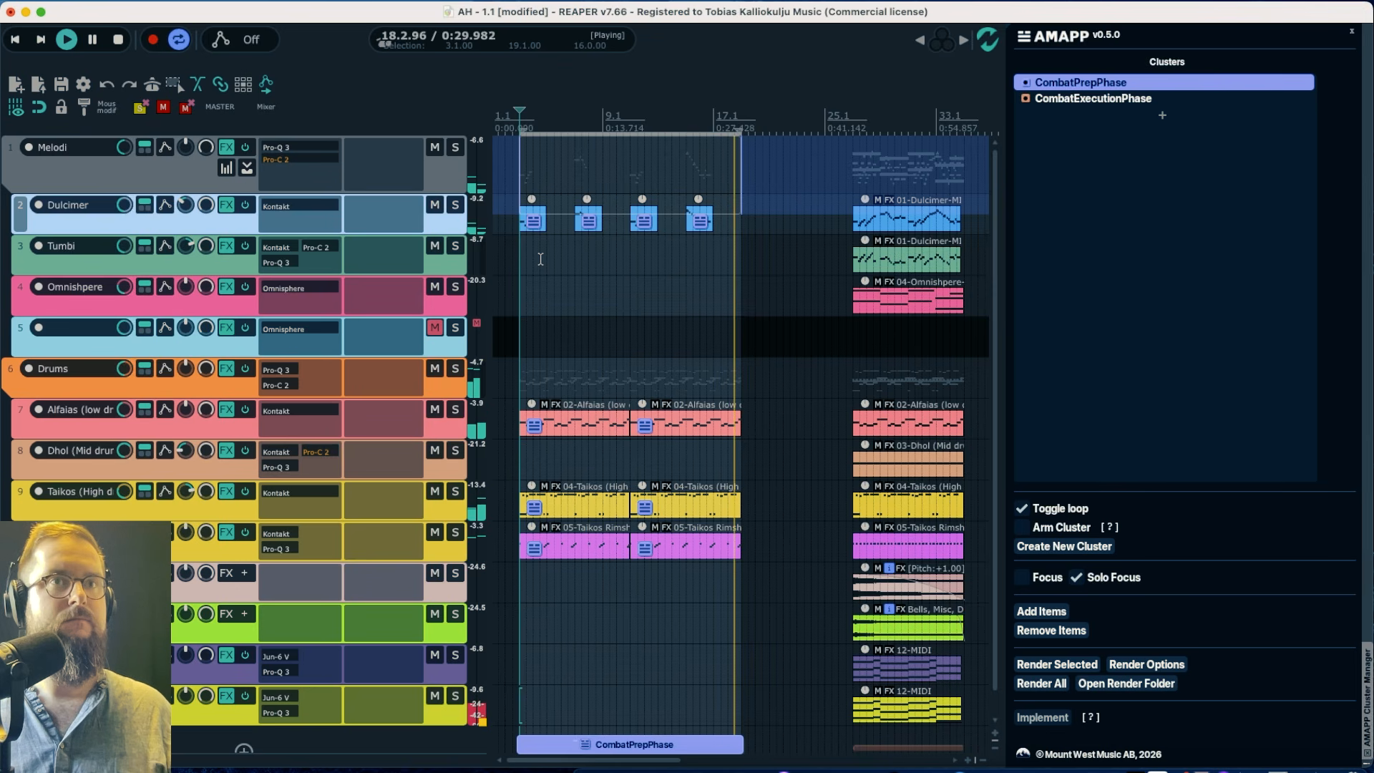
key(space)
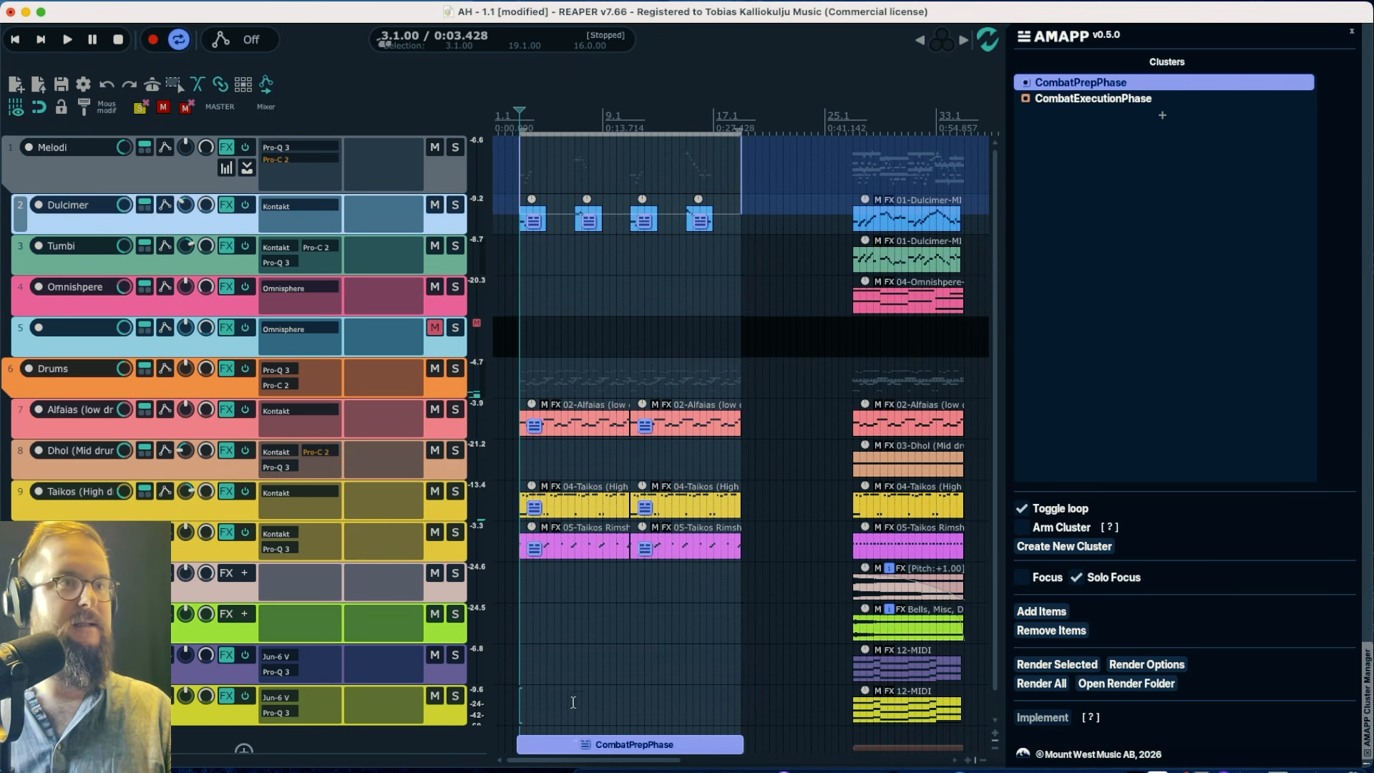
key(super+r)
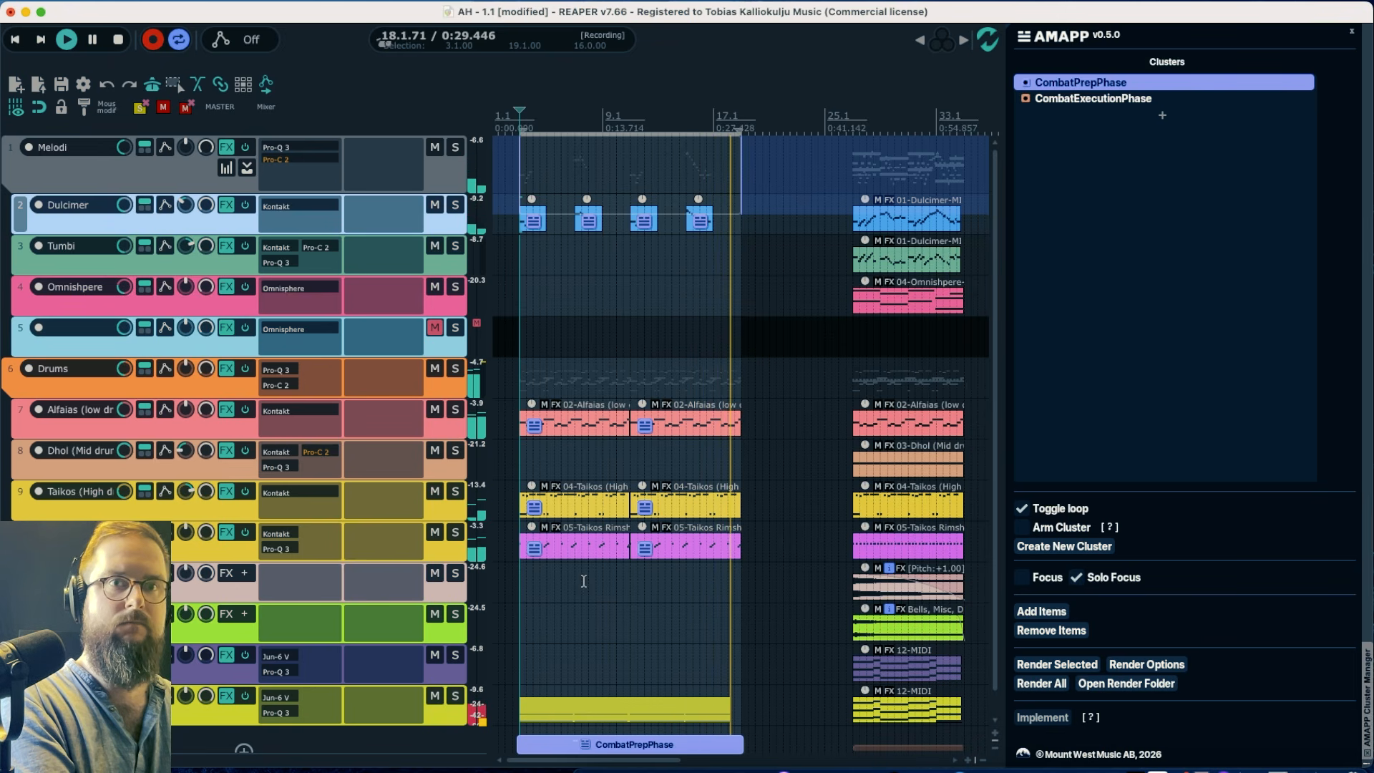
key(space)
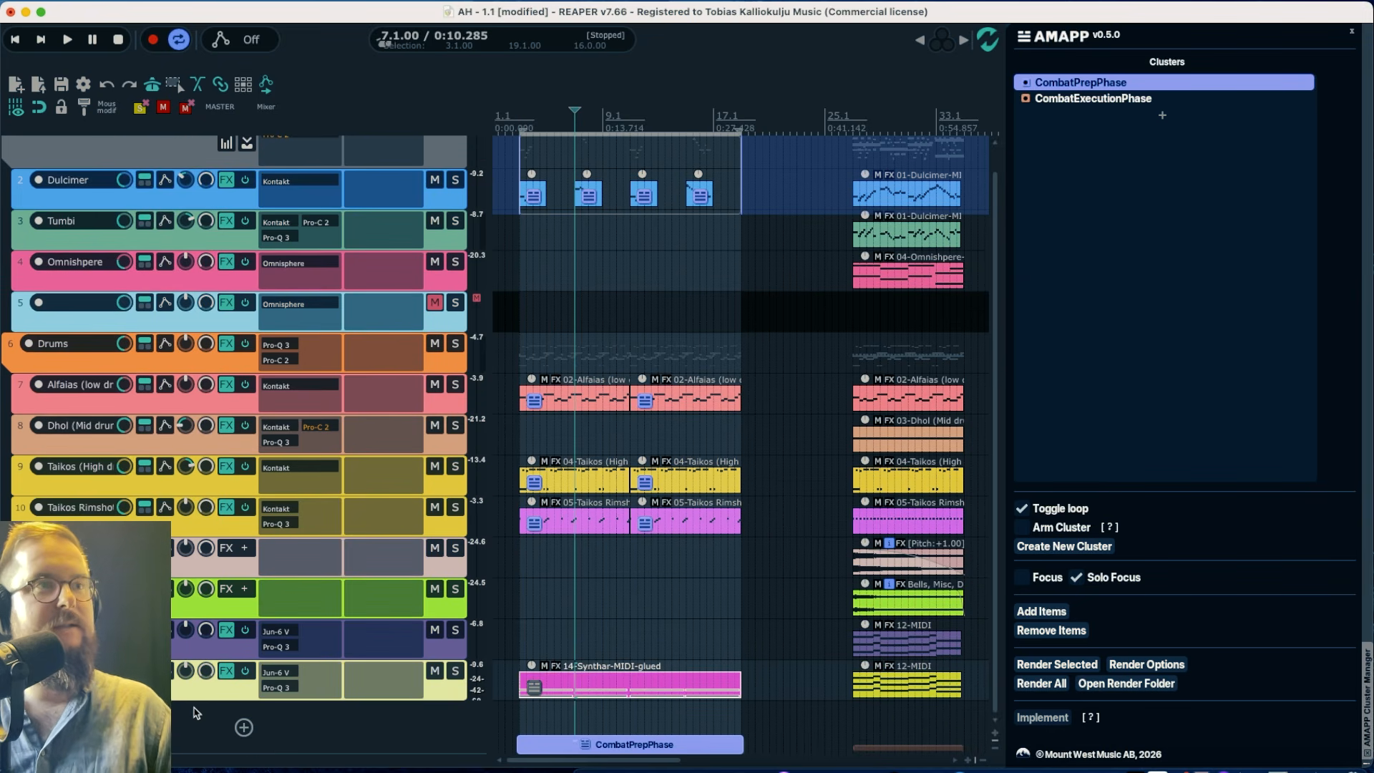
click(207, 642)
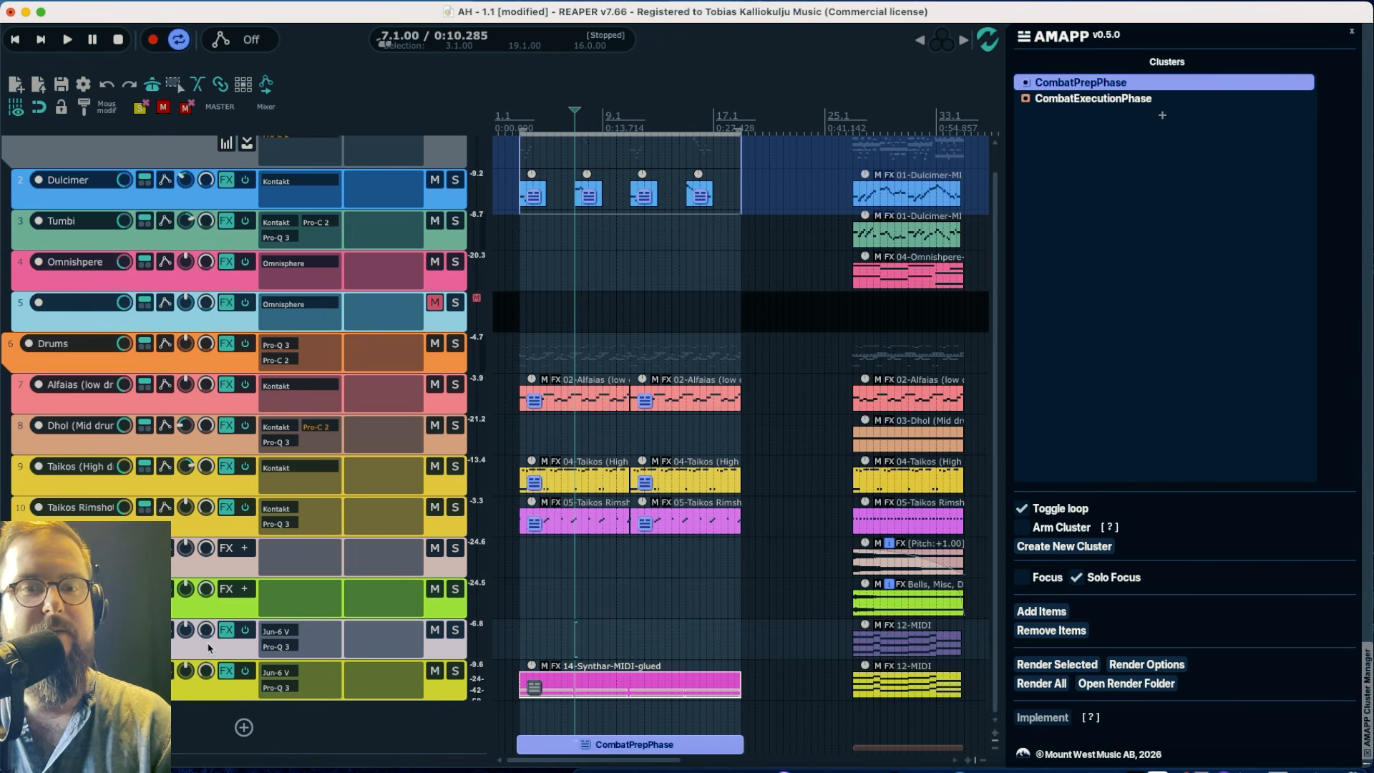
click(534, 688)
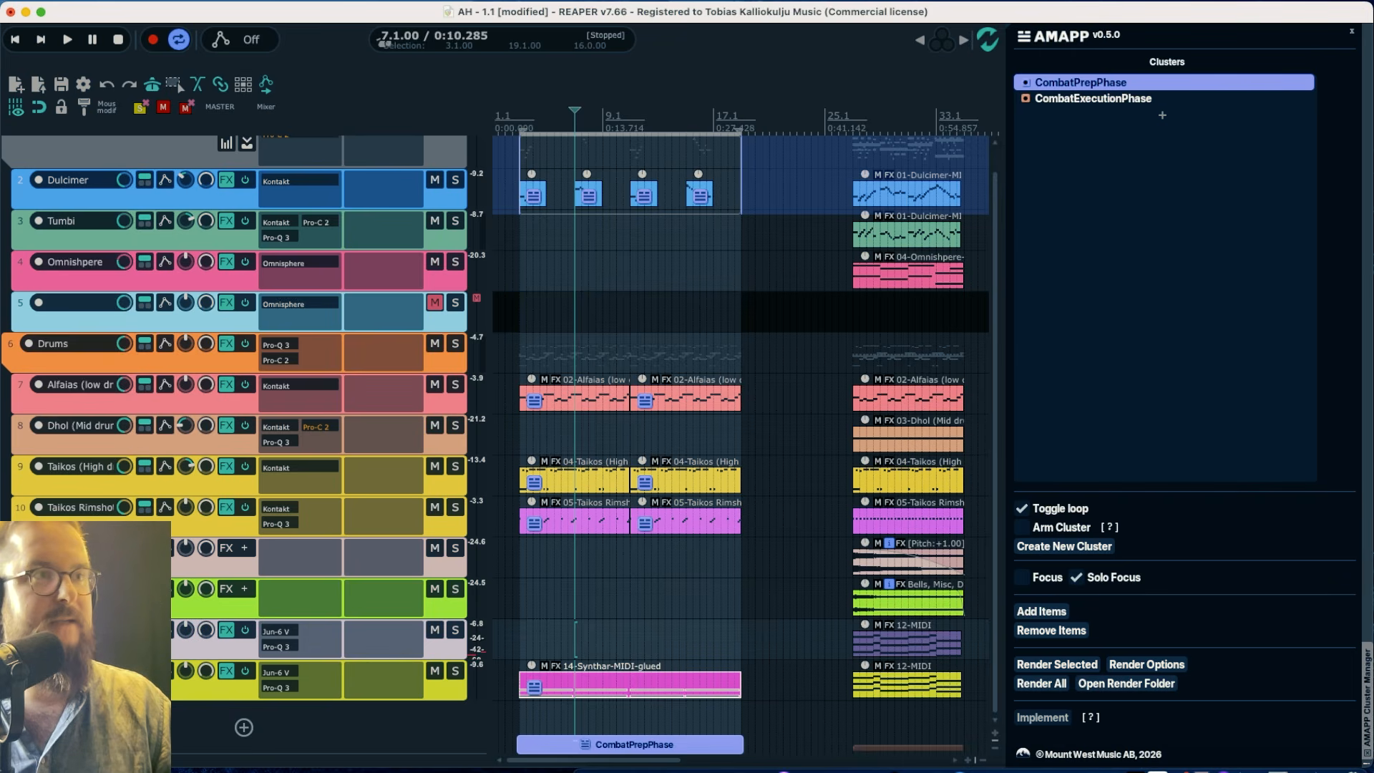
Duplicate the Jun-6 V track directly above the Synthar track and open the copy's Jun-6 V instrument
right_click(48, 641)
click(236, 352)
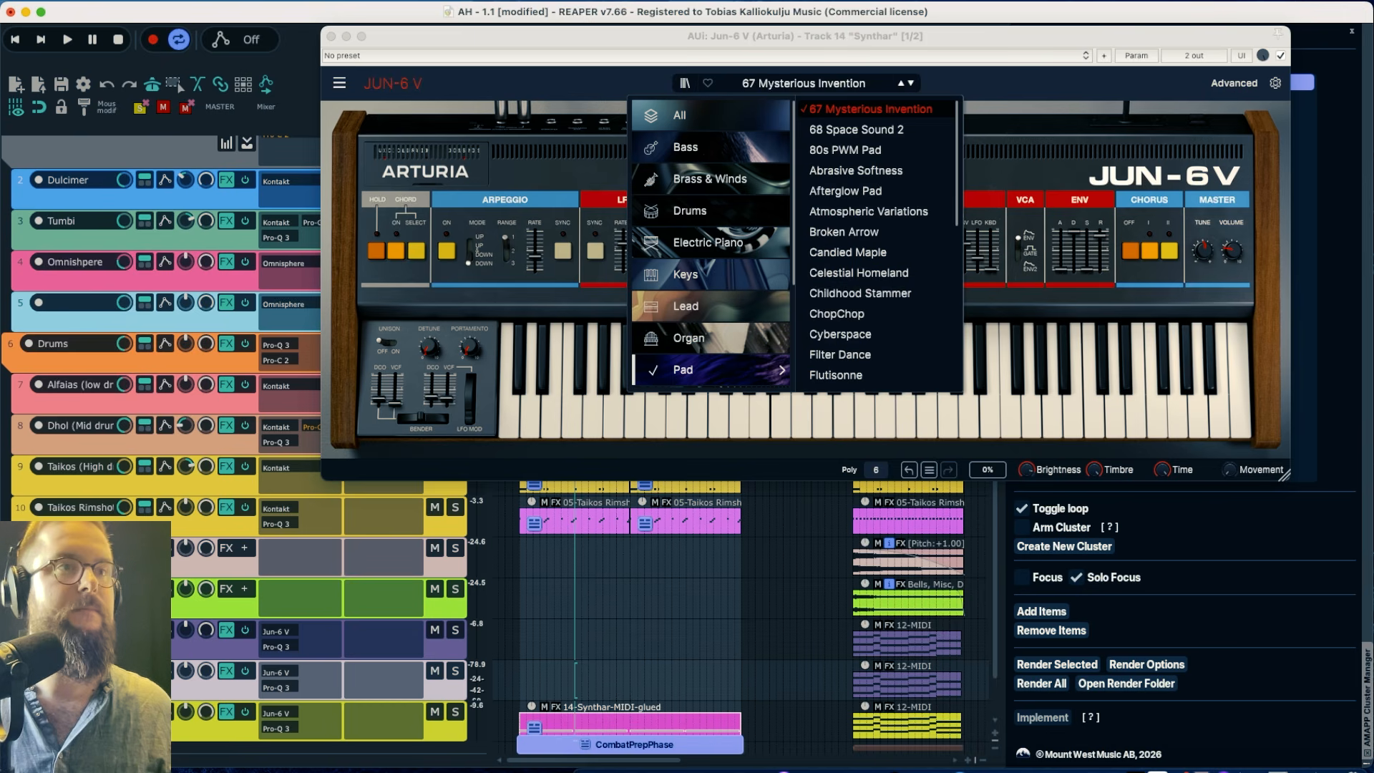
click(276, 673)
Try several Jun-6 V pad presets, including Atmospheric Variations and ChopChop, and settle on Childhood Stammer
click(875, 131)
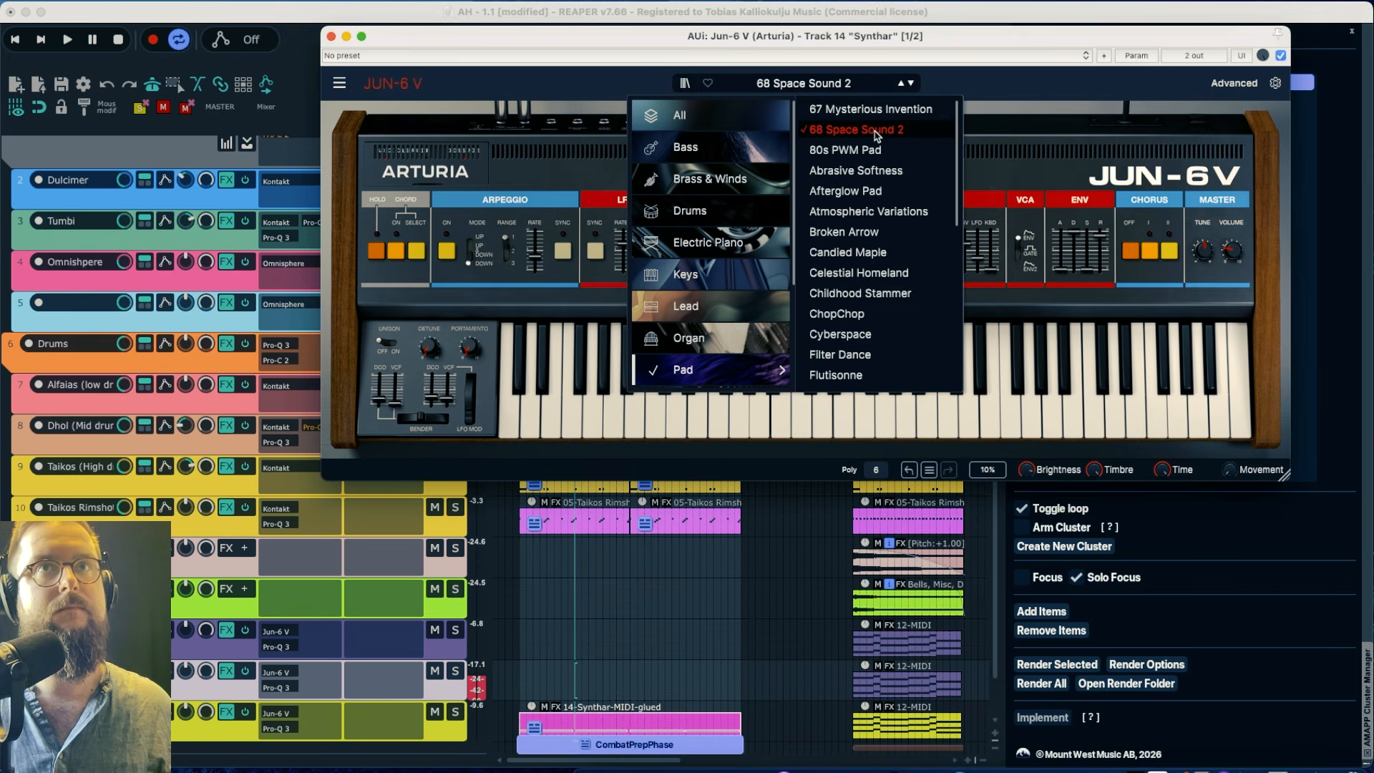
click(881, 212)
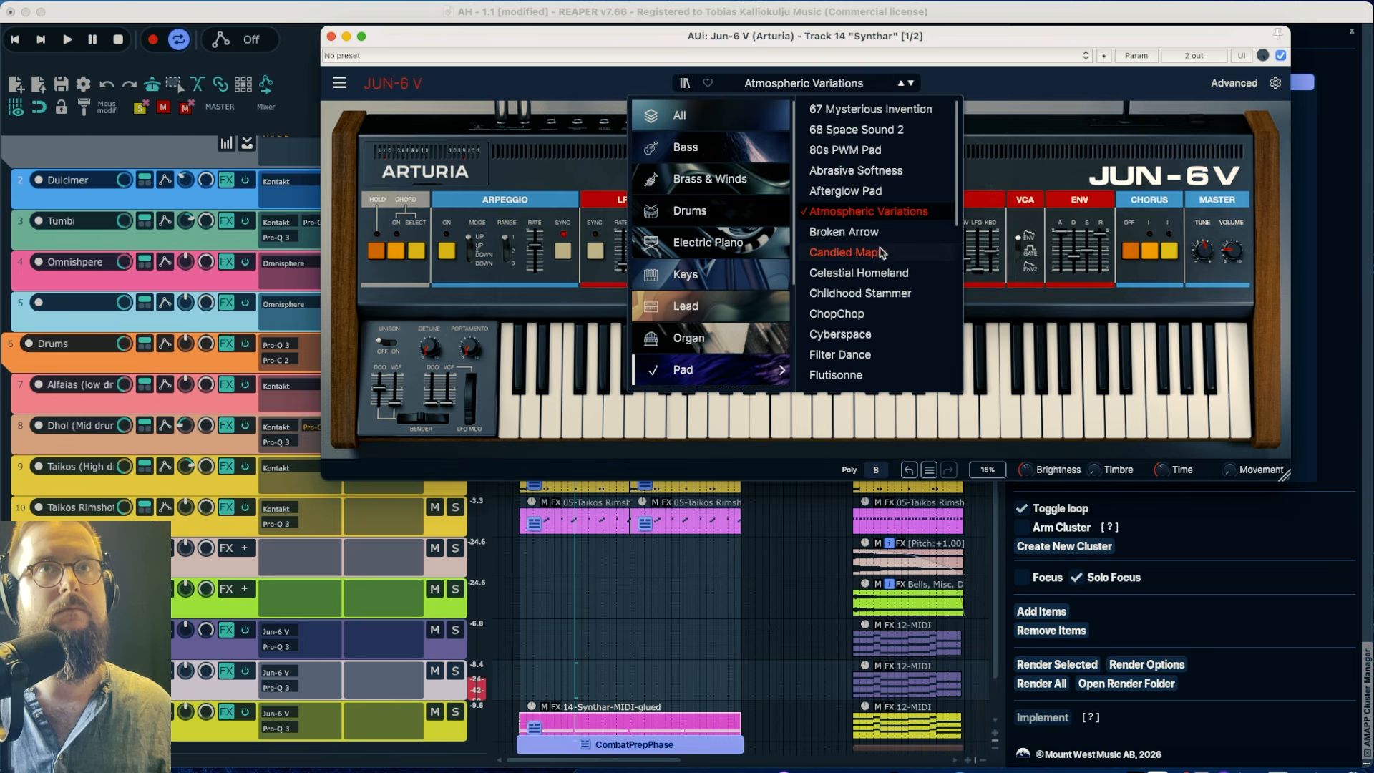
click(883, 252)
click(859, 293)
click(852, 316)
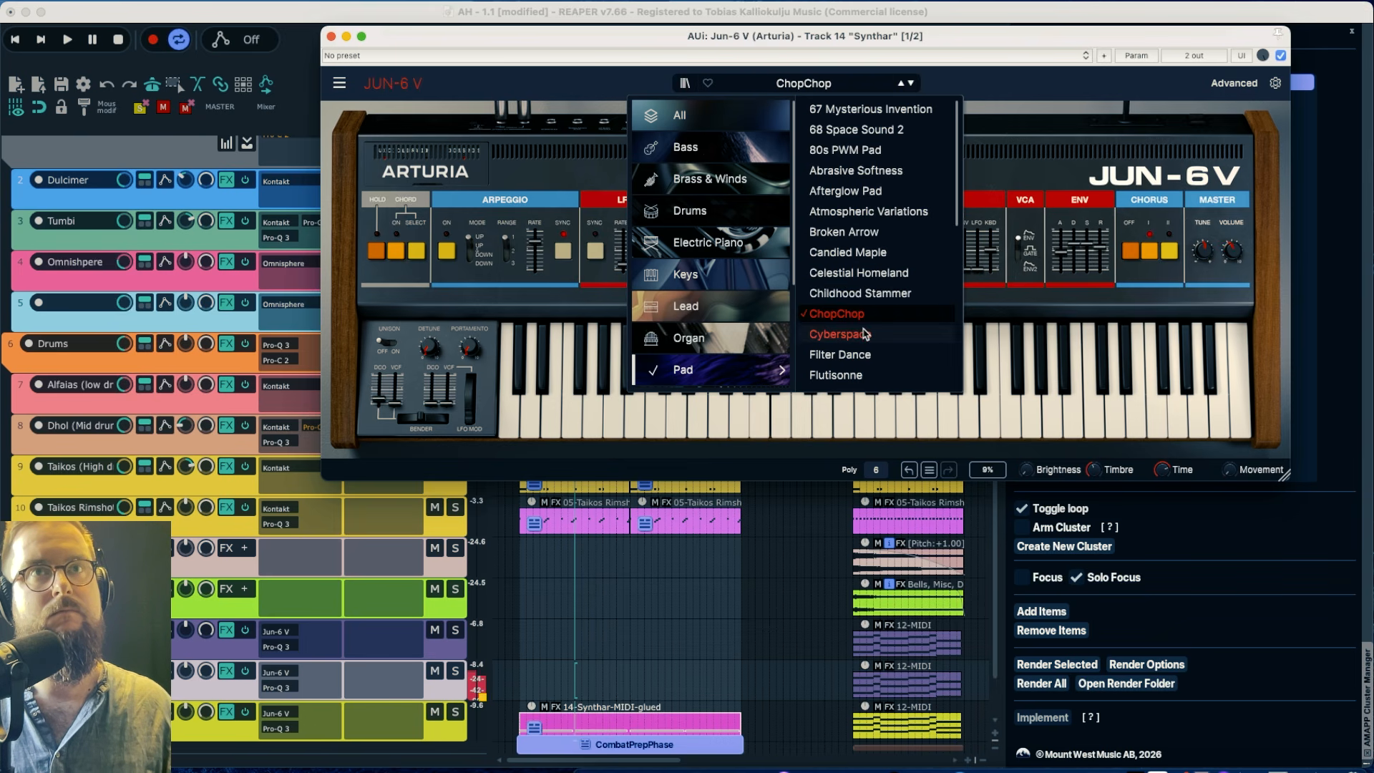
click(866, 301)
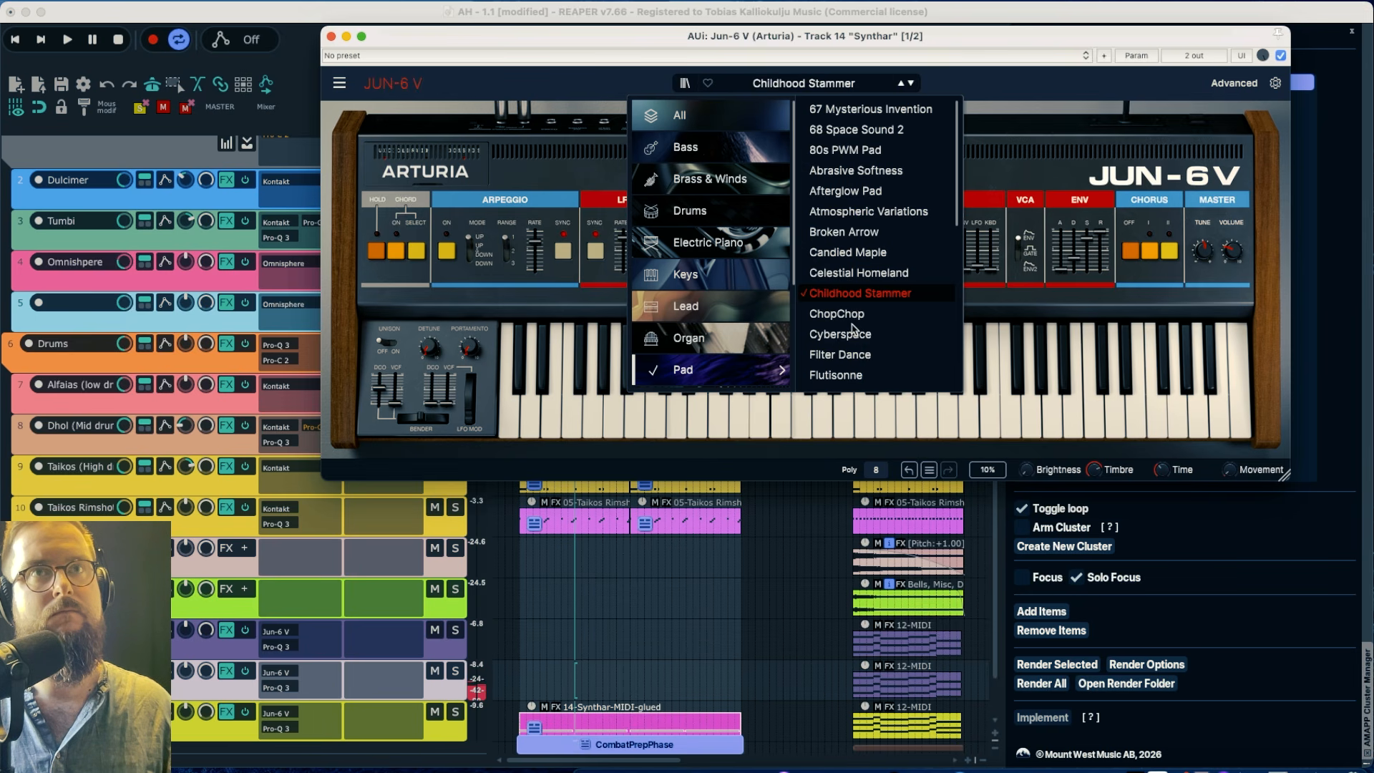
drag(375, 40, 448, 115)
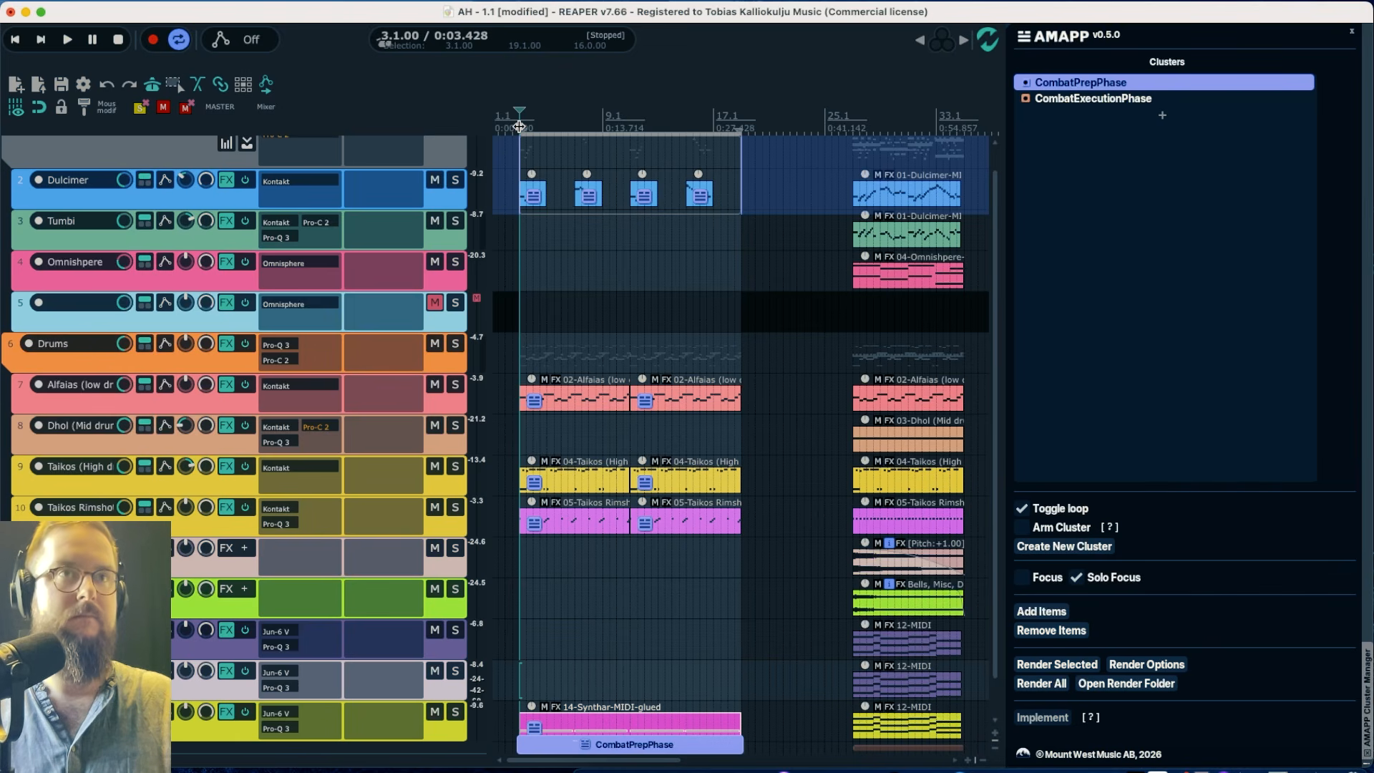
Record a pad part on the duplicated track from bar 3 to bar 19 and glue its first take
key(super+r)
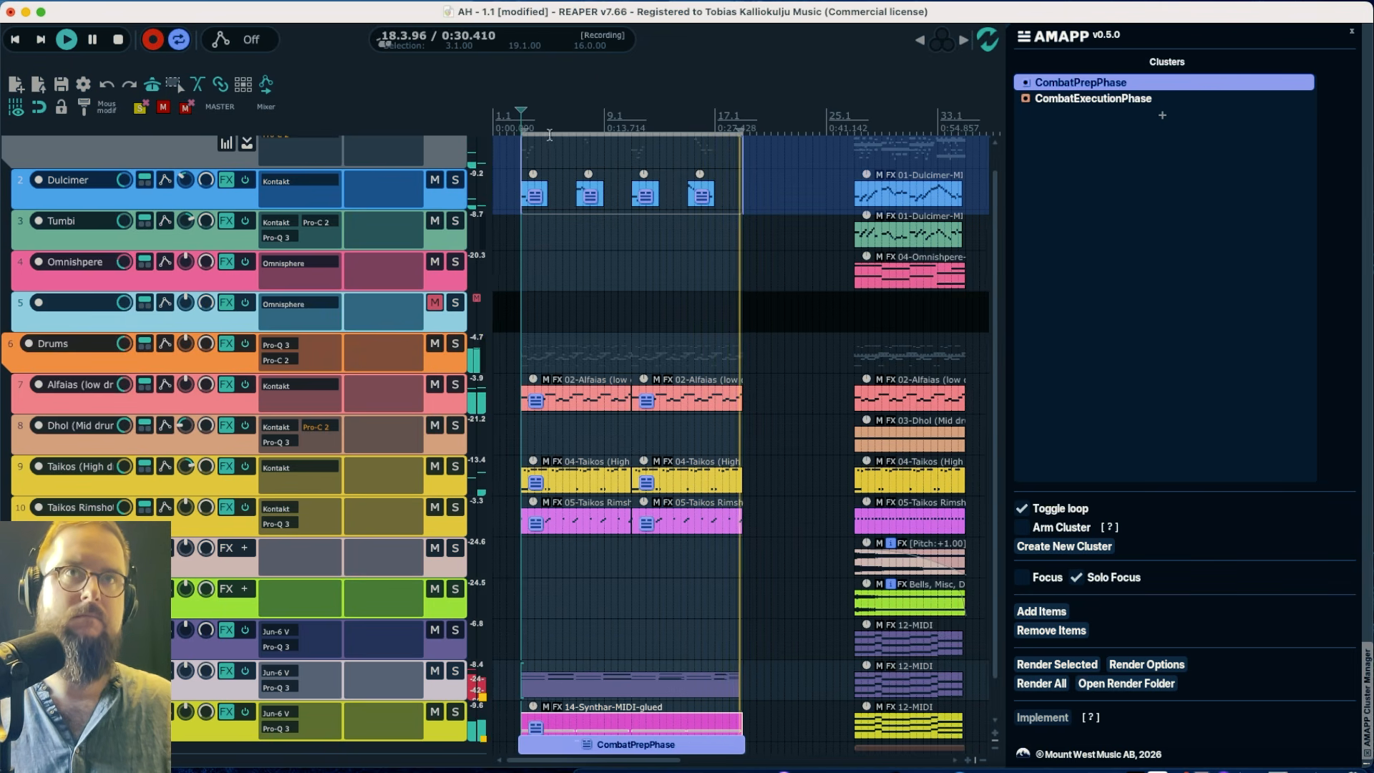
key(space)
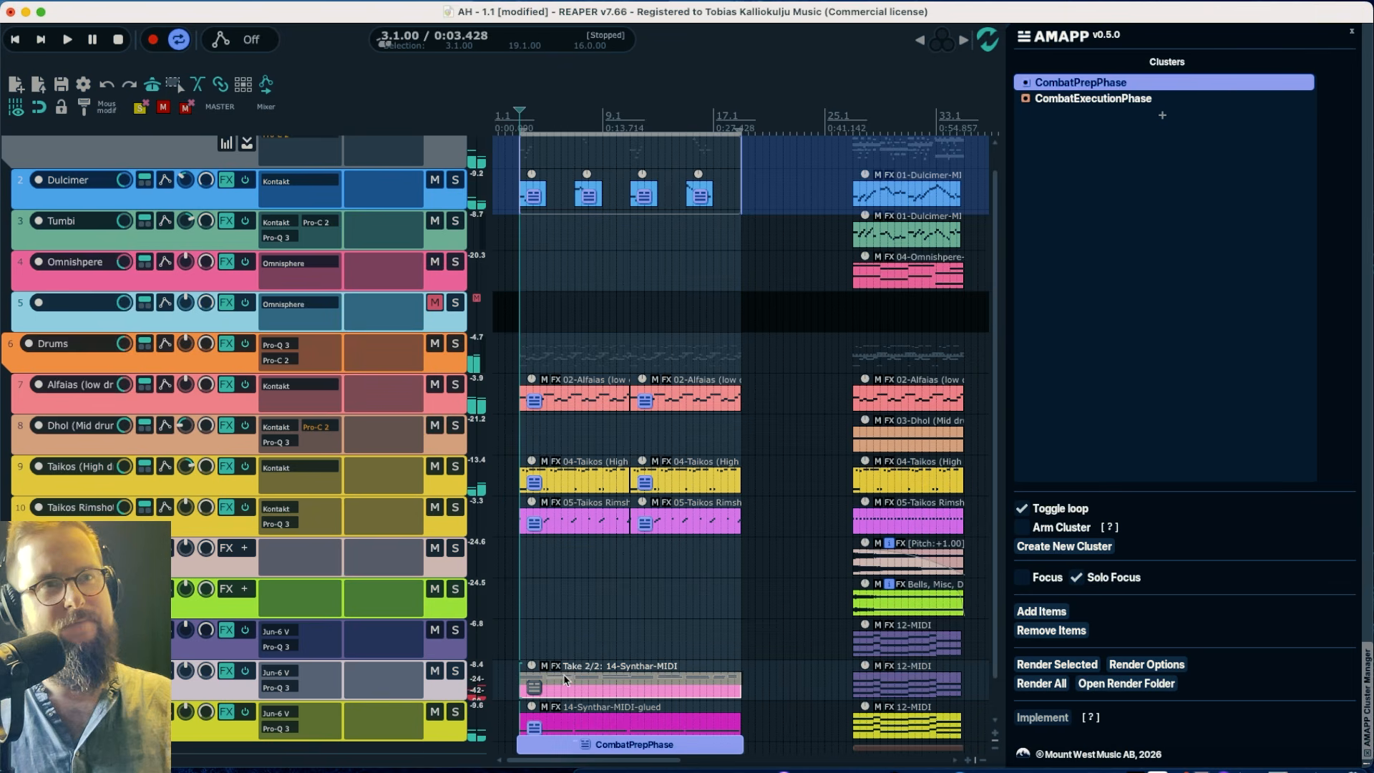
right_click(564, 677)
click(563, 667)
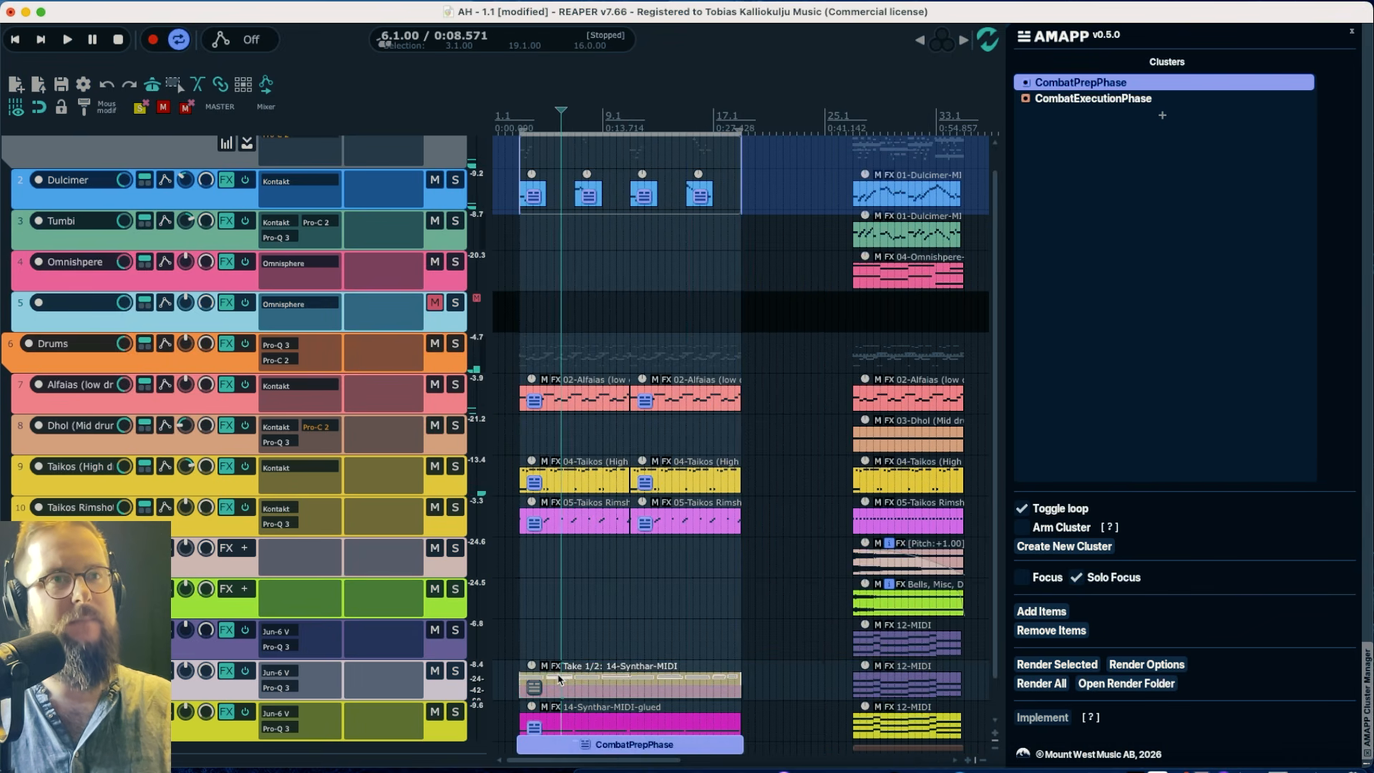
right_click(561, 679)
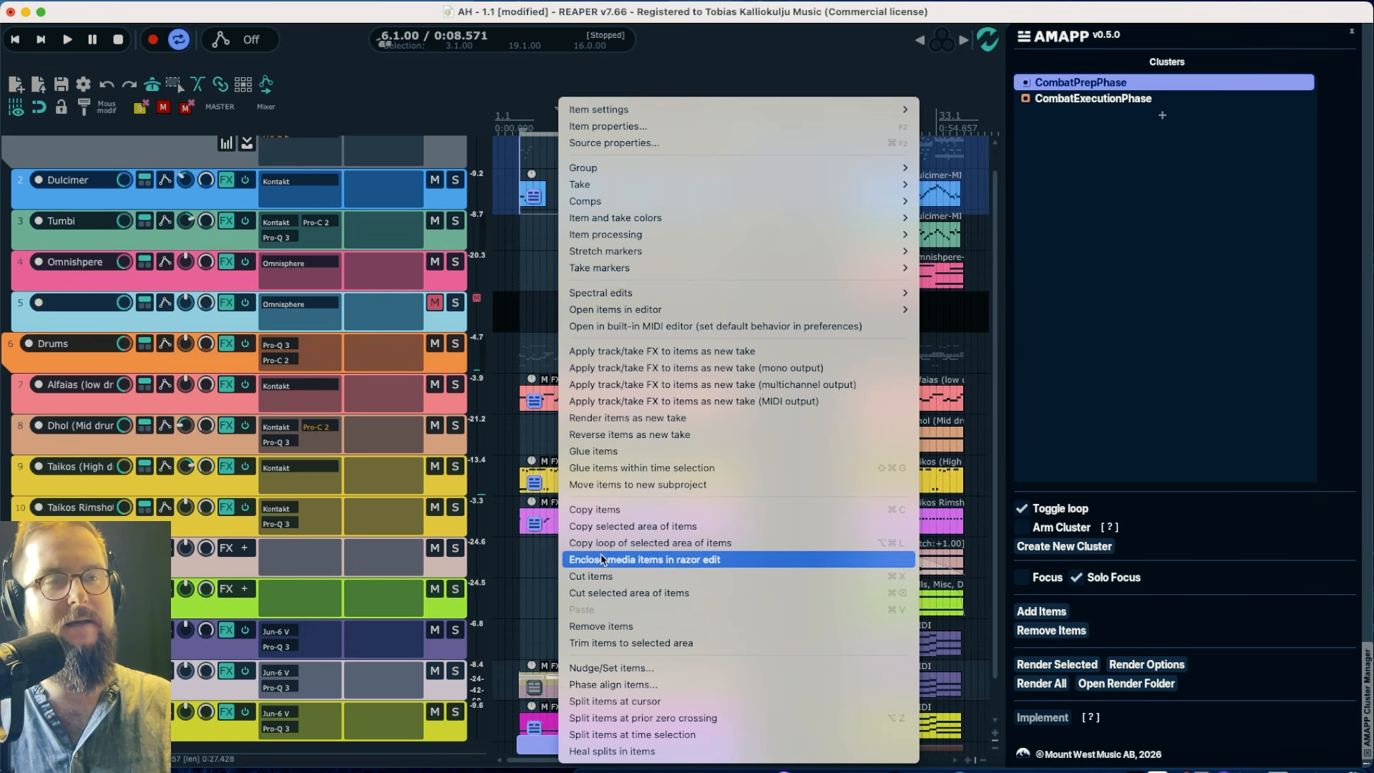
click(611, 452)
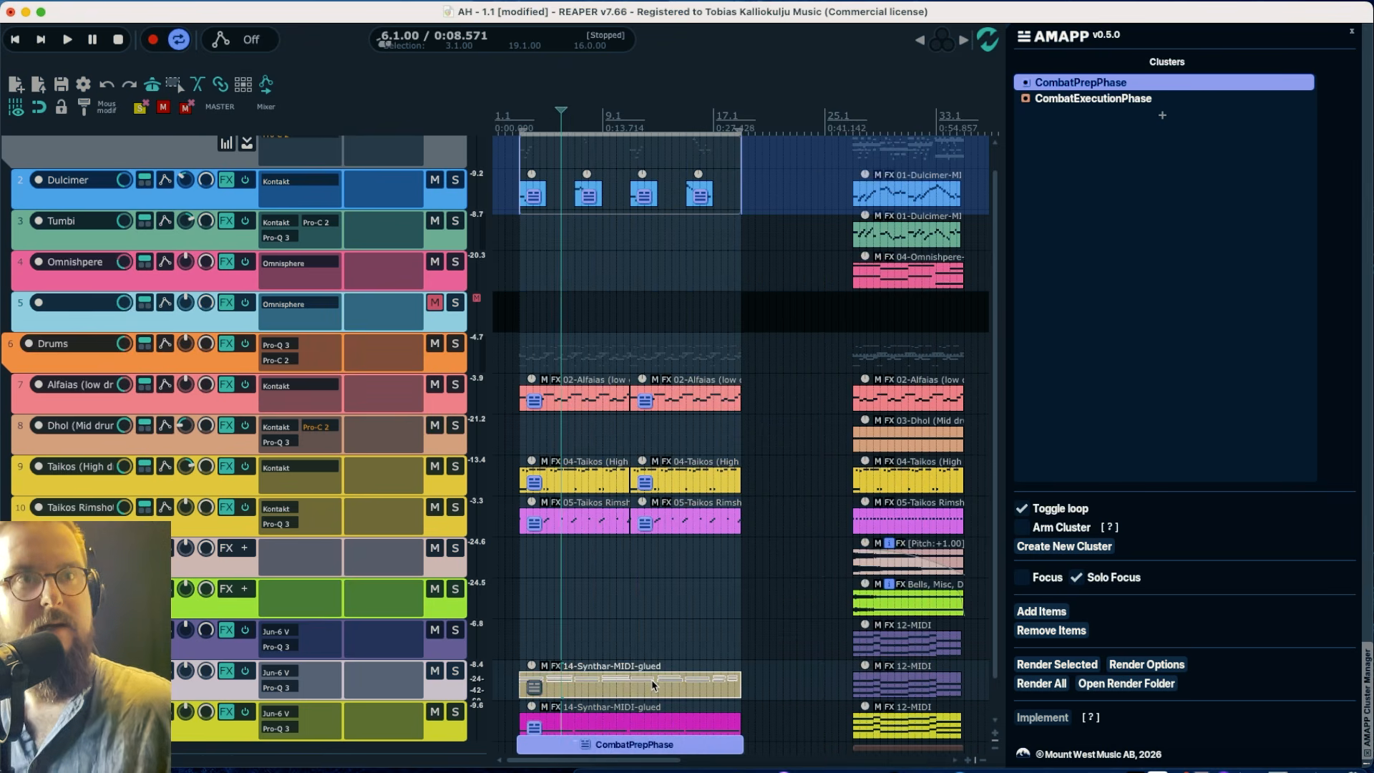
Clean up the ending of the glued pad part by removing the bar 18 notes and extending the low bar 17 note to bar 19
double_click(521, 677)
key(space)
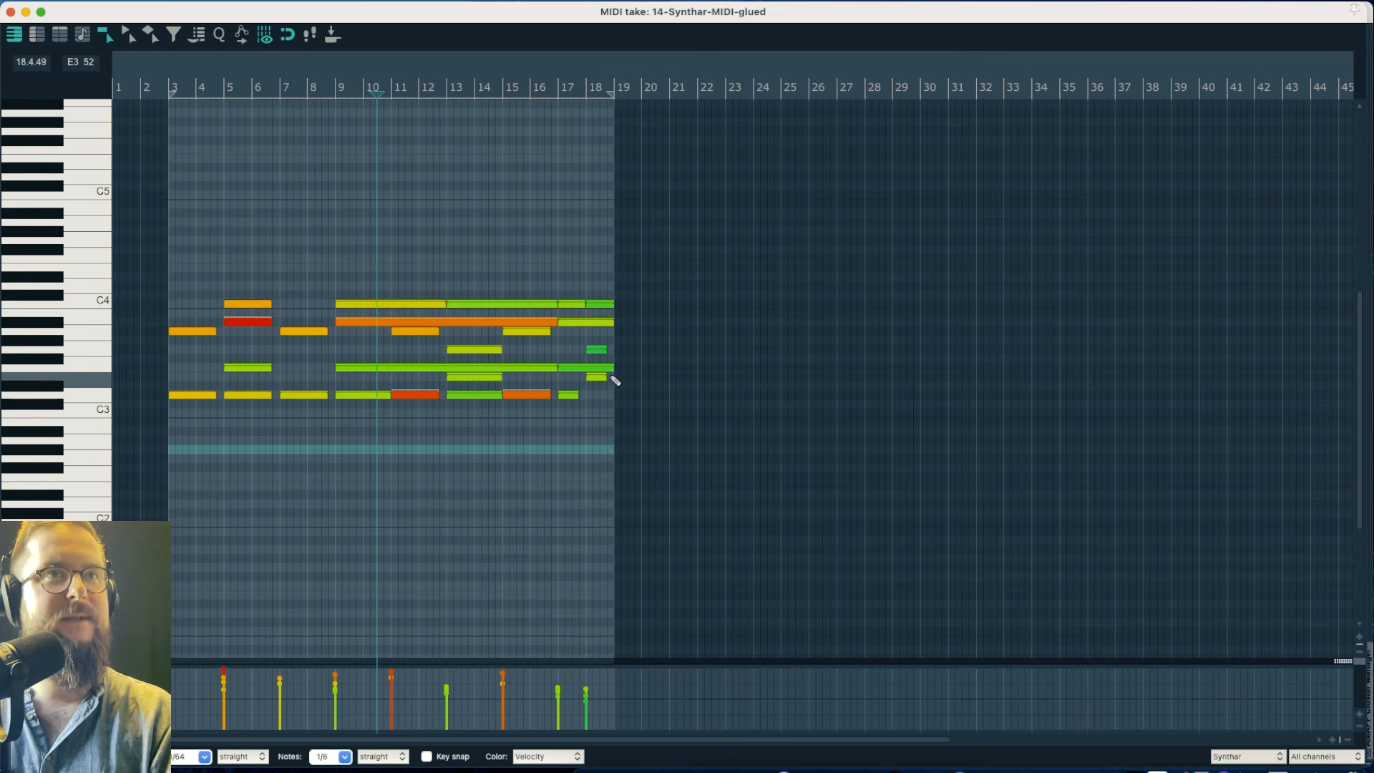
click(600, 307)
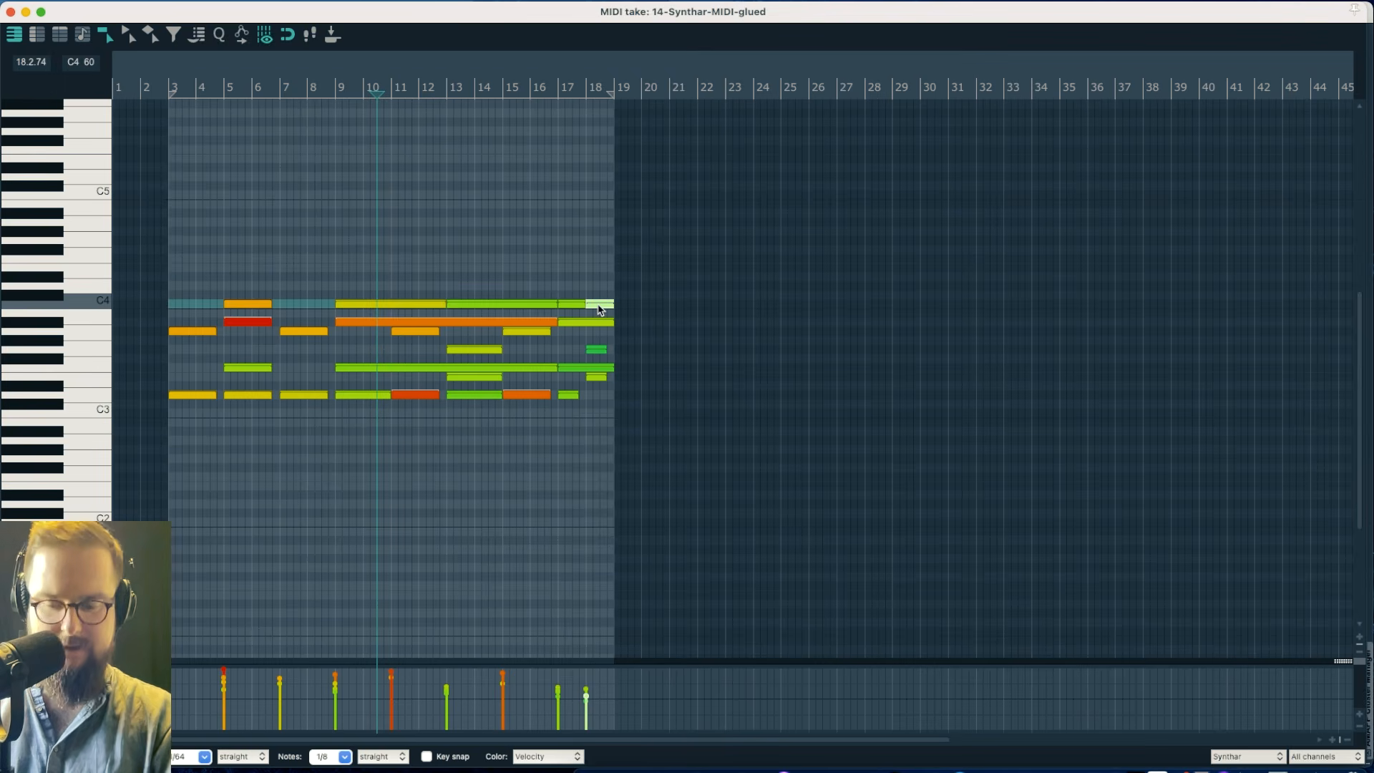
drag(588, 348, 574, 393)
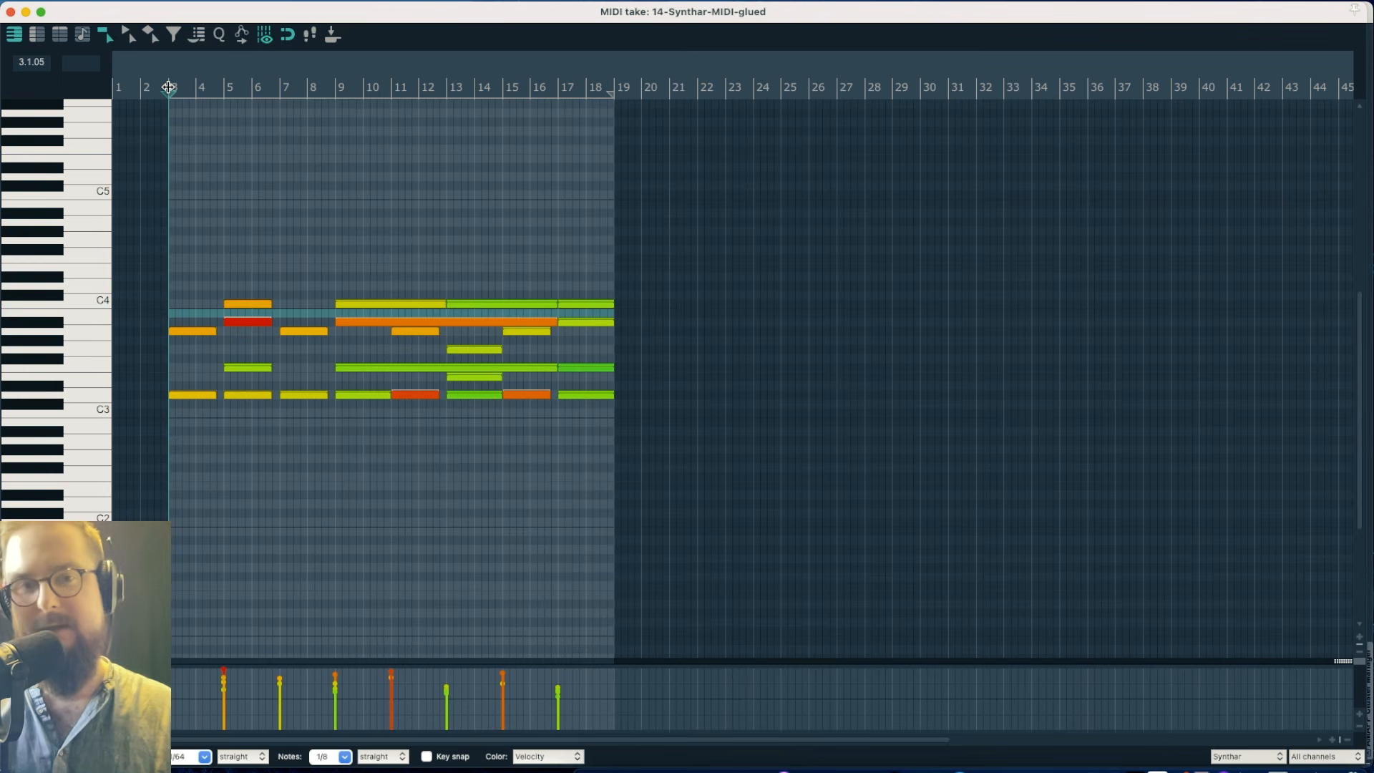
key(Escape)
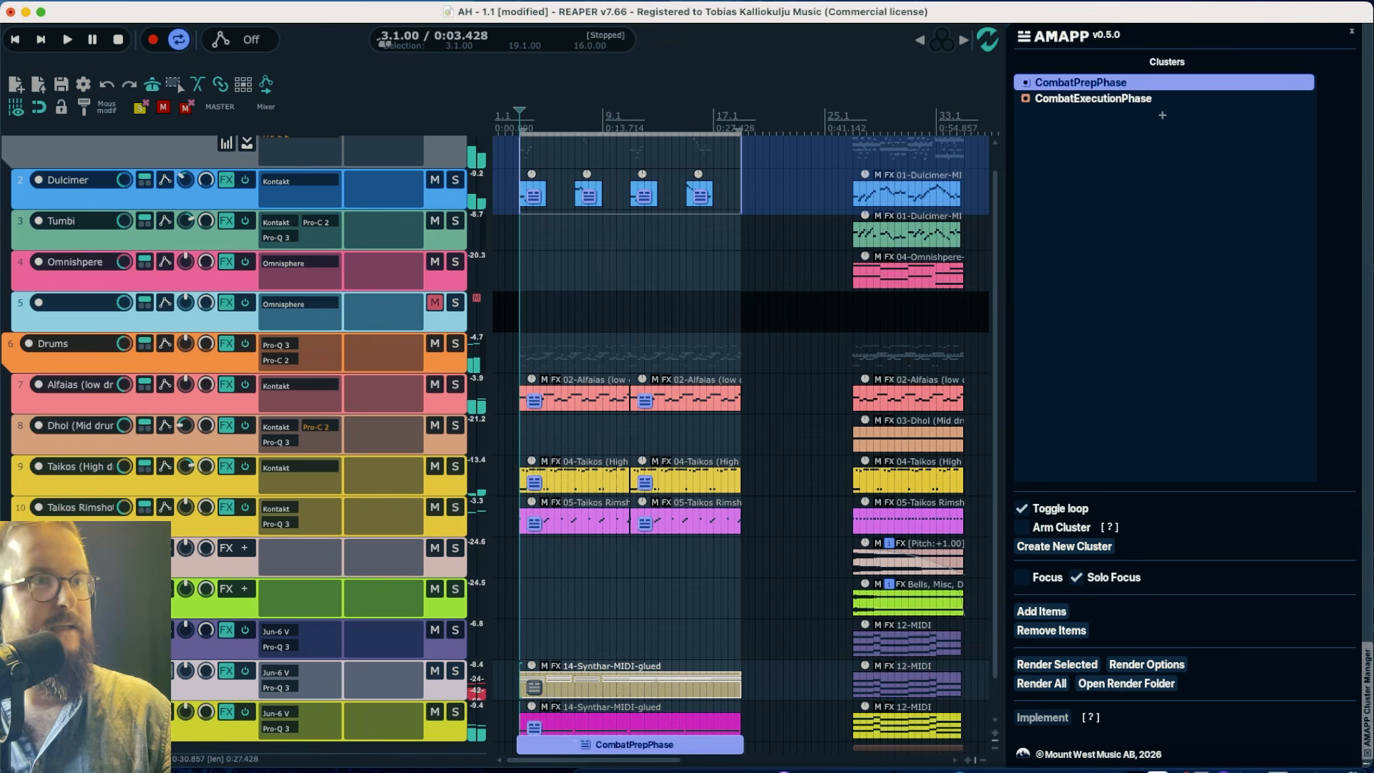
Duplicate the track holding the glued pad part and open the copy's Jun-6 V instrument
click(384, 639)
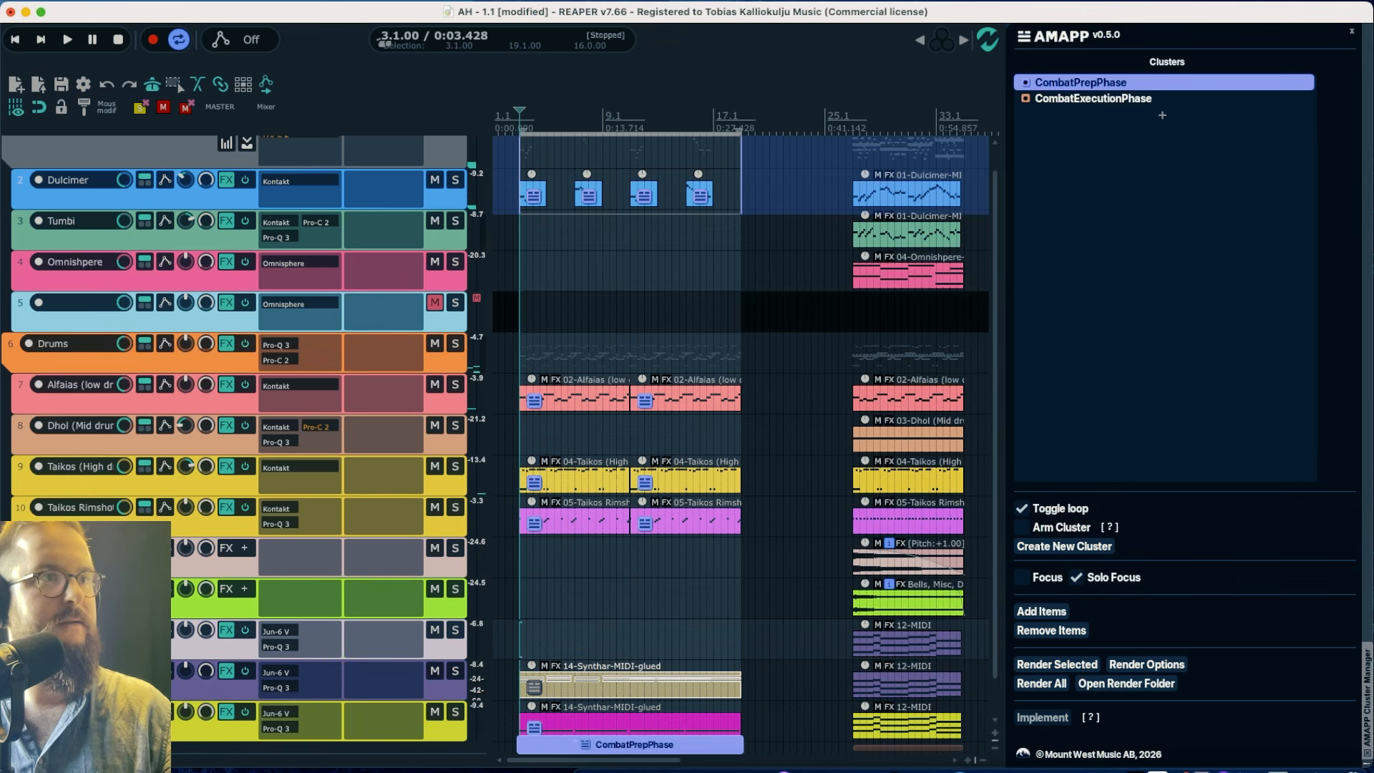
click(86, 678)
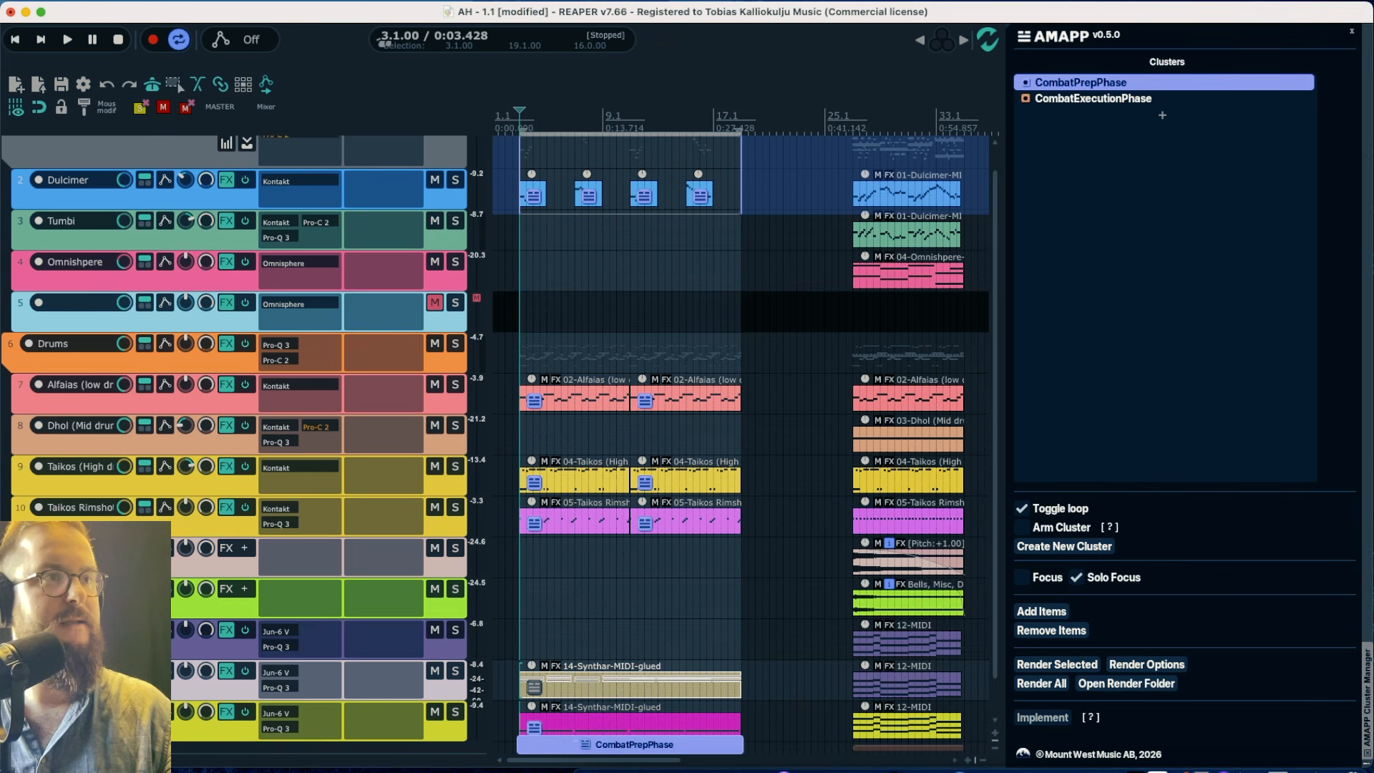
click(86, 720)
click(86, 679)
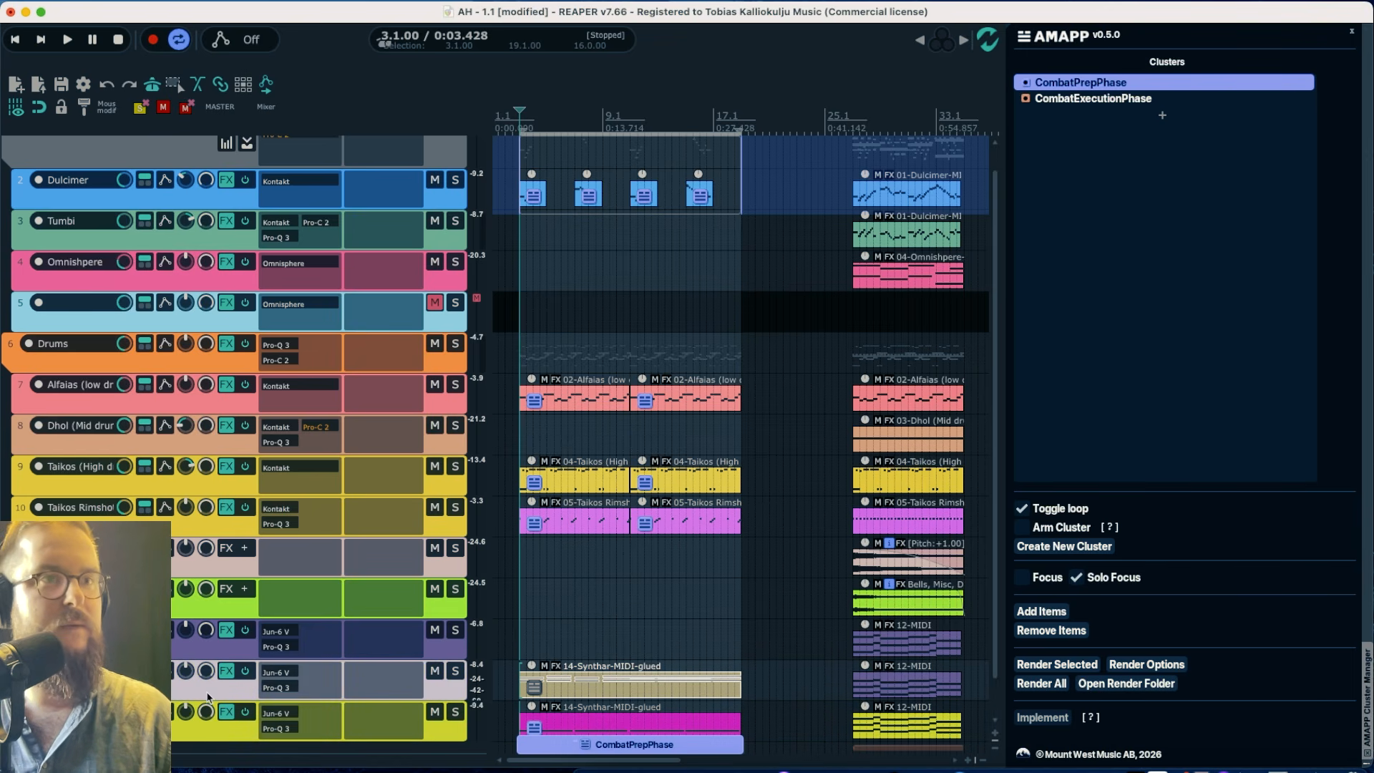
right_click(111, 679)
key(Escape)
key(super+d)
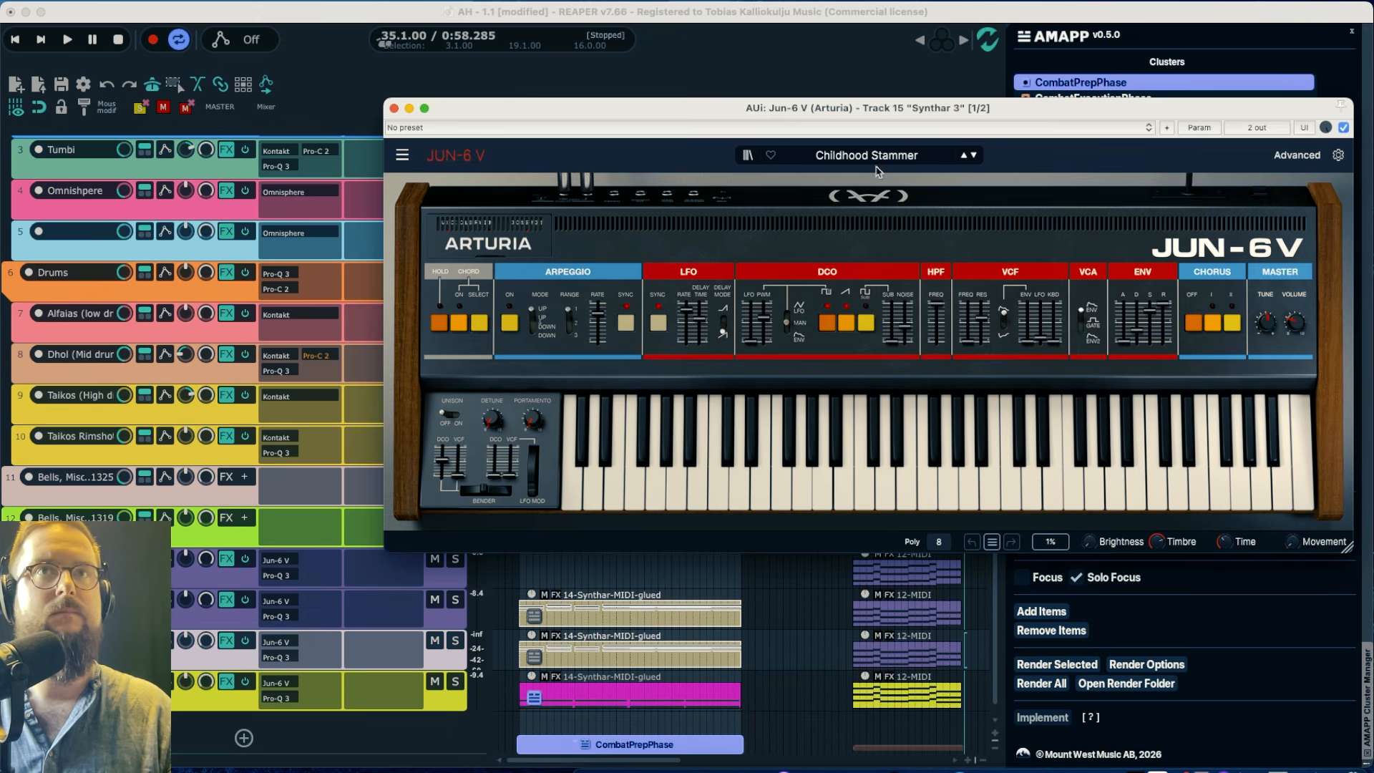
Try the Jun-6 V pad presets 80s PWM Pad, Abrasive Softness and Afterglow Pad on the copy and choose Atmospheric Variations
click(866, 157)
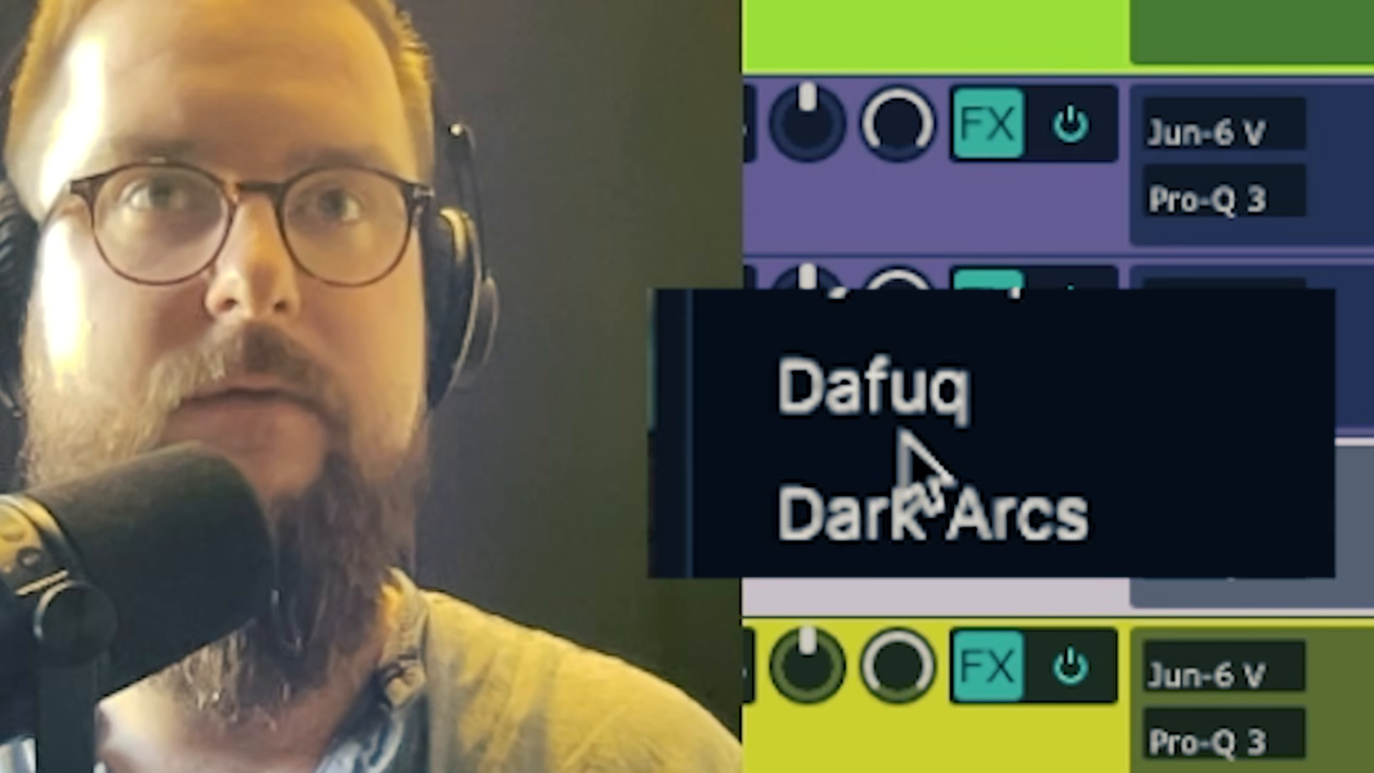
click(917, 222)
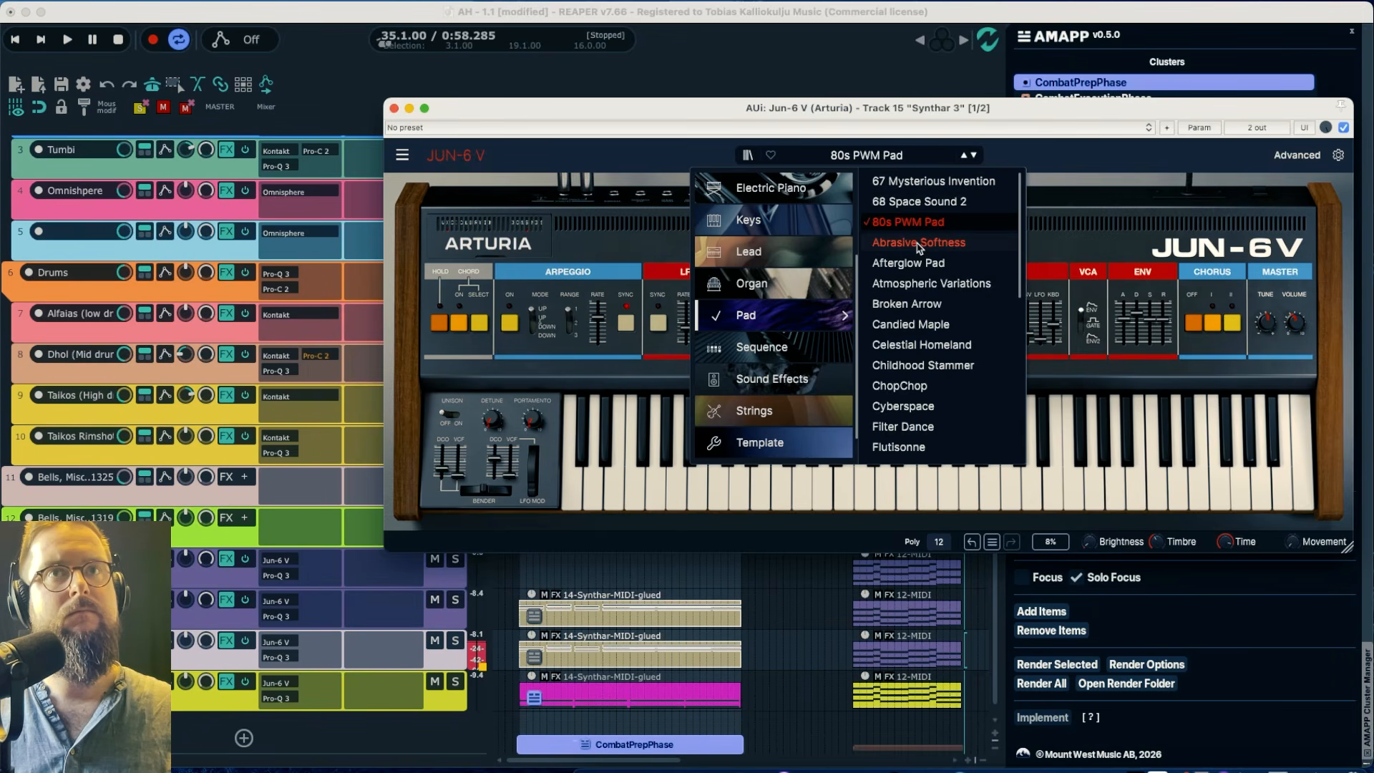
click(919, 243)
click(917, 263)
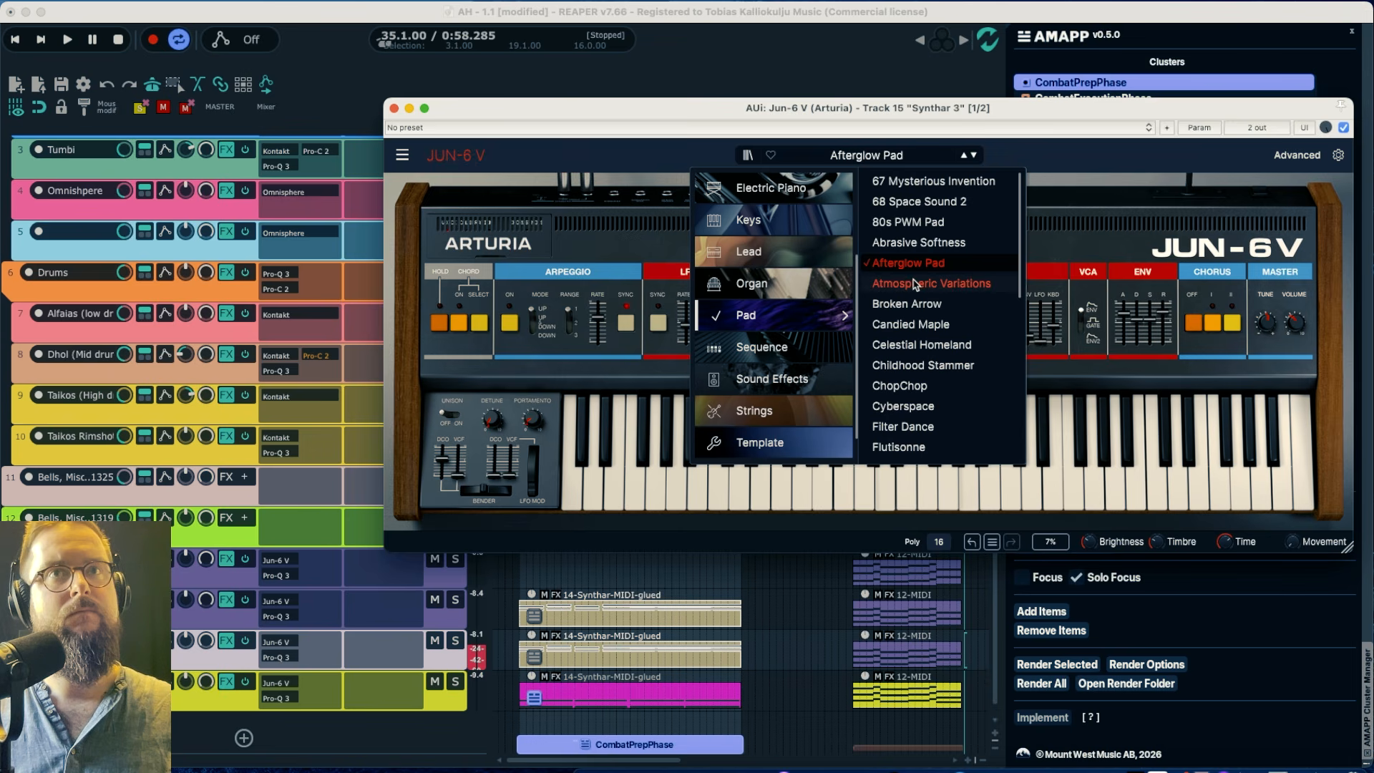
click(916, 285)
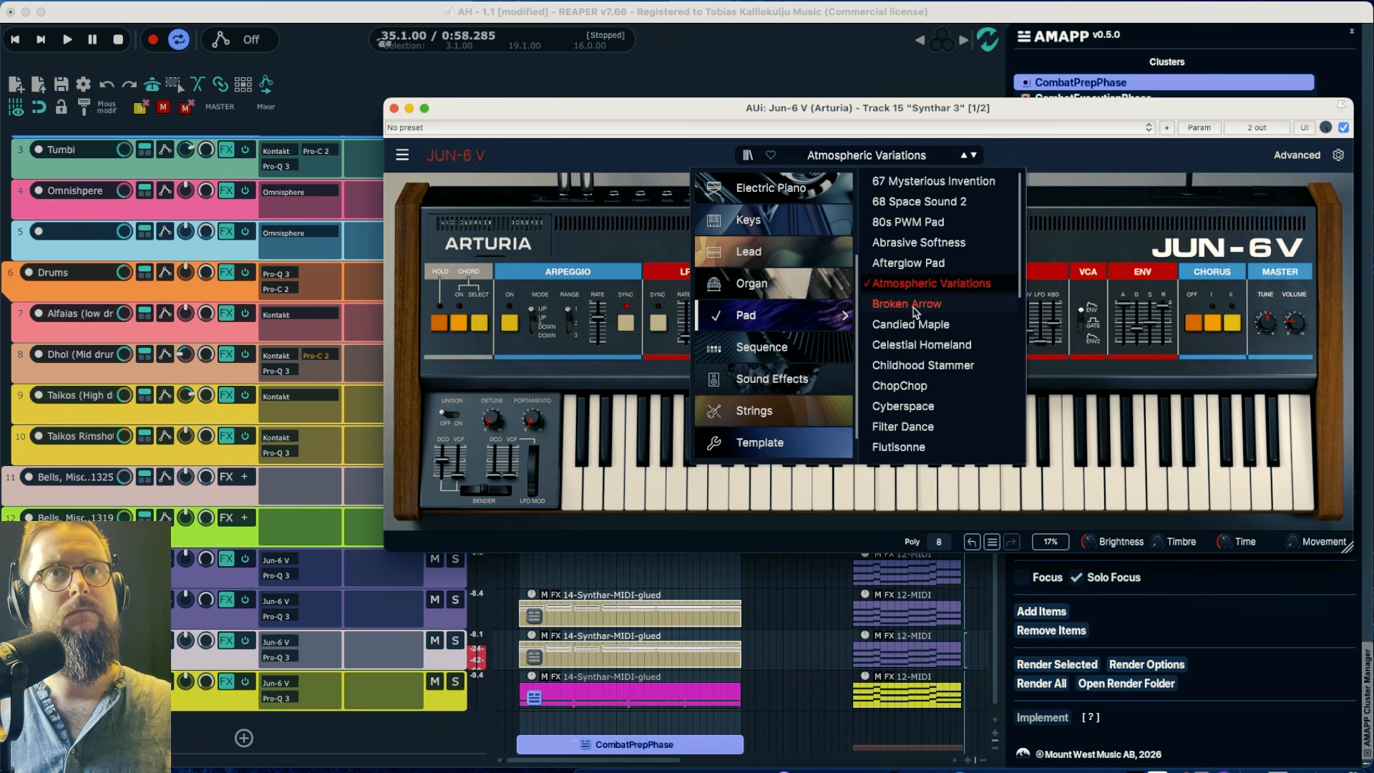
click(393, 109)
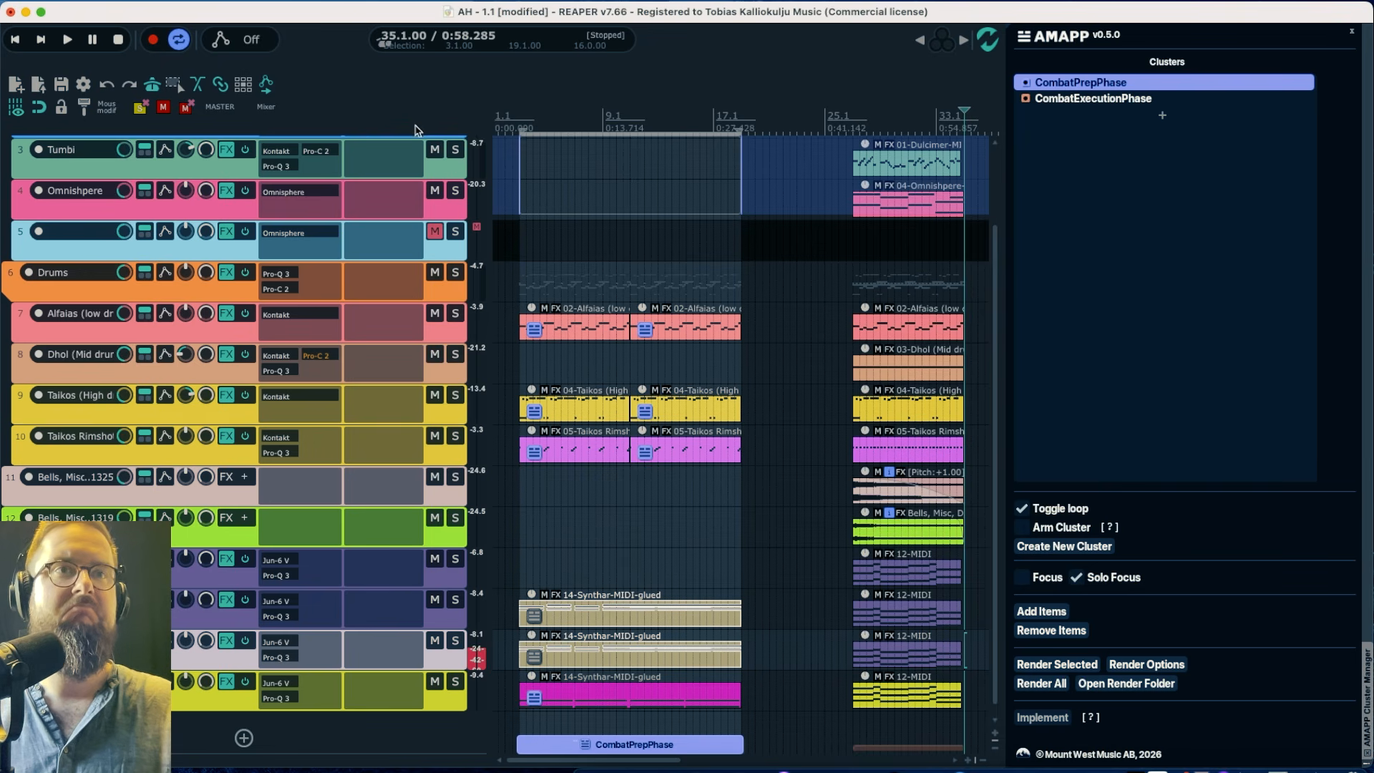
Delete the copied MIDI item from the Synthar 3 track and set the playback position to bar 3
click(653, 658)
key(Delete)
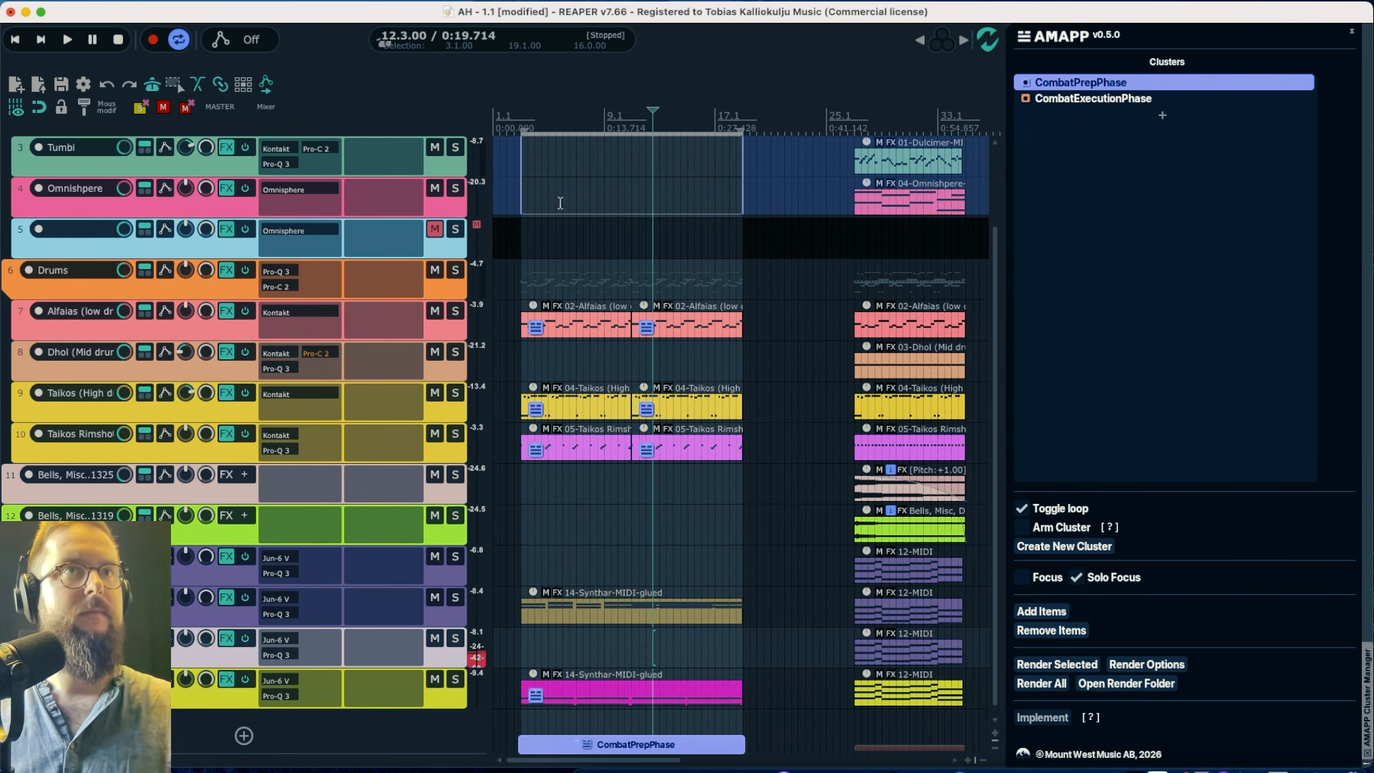
click(521, 121)
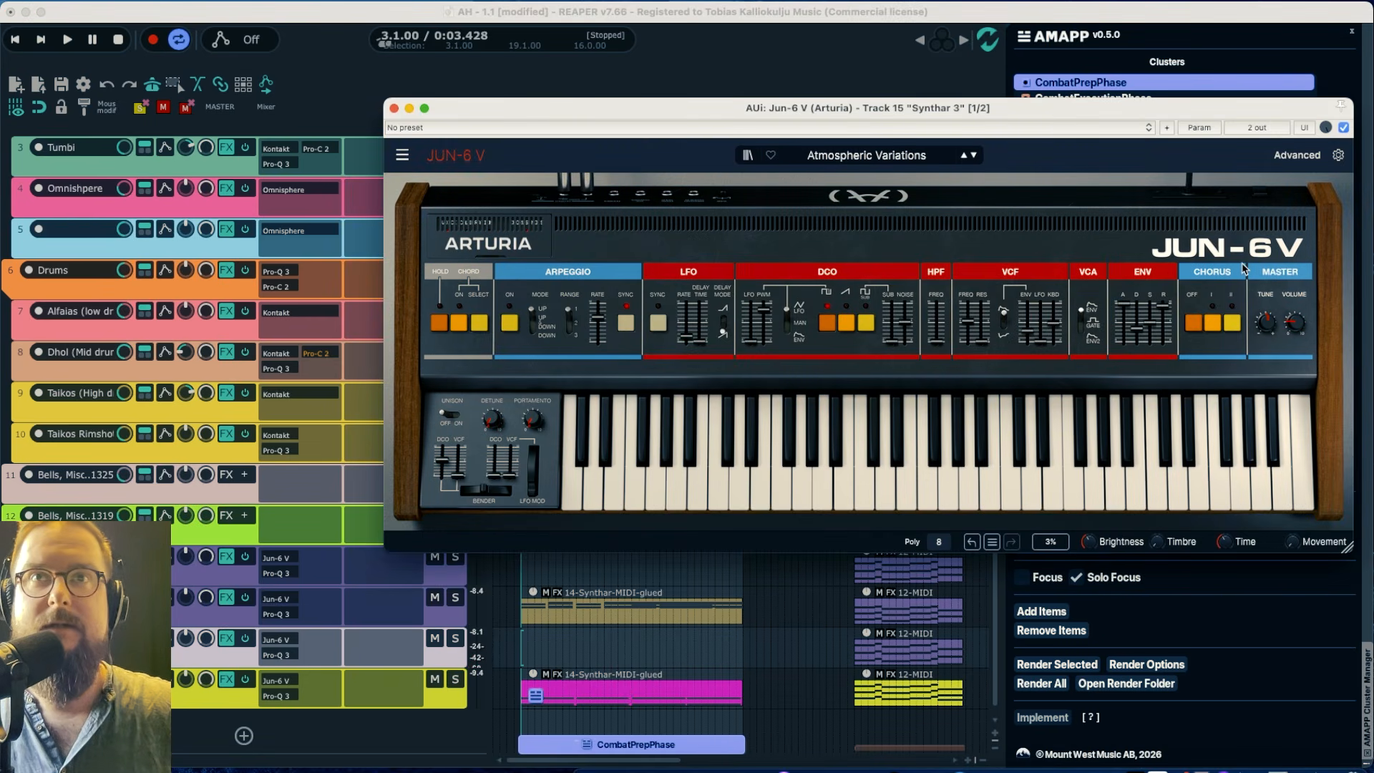
Set the Jun-6 V envelope release to 7.30 s and record a part on Synthar 3 from bar 3 to bar 19
drag(1163, 306, 1164, 308)
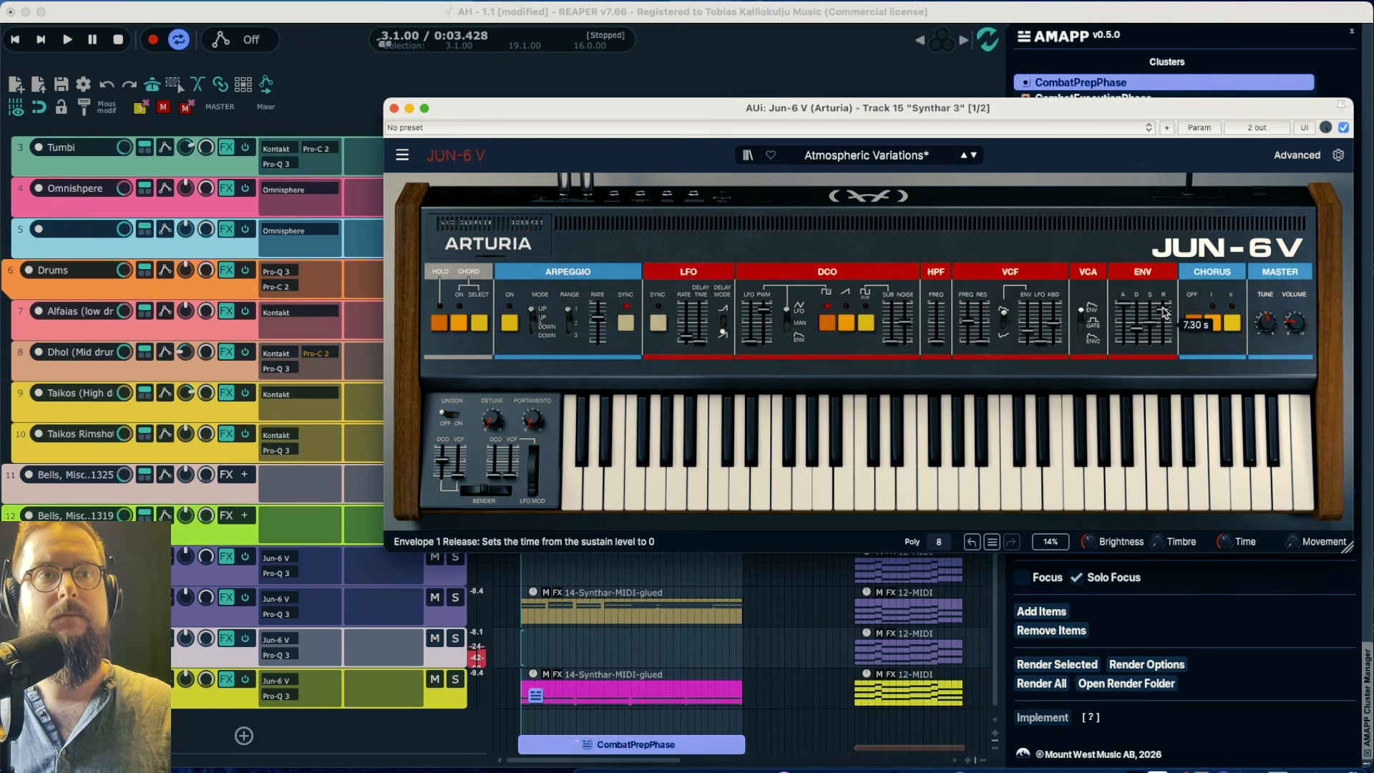
click(394, 109)
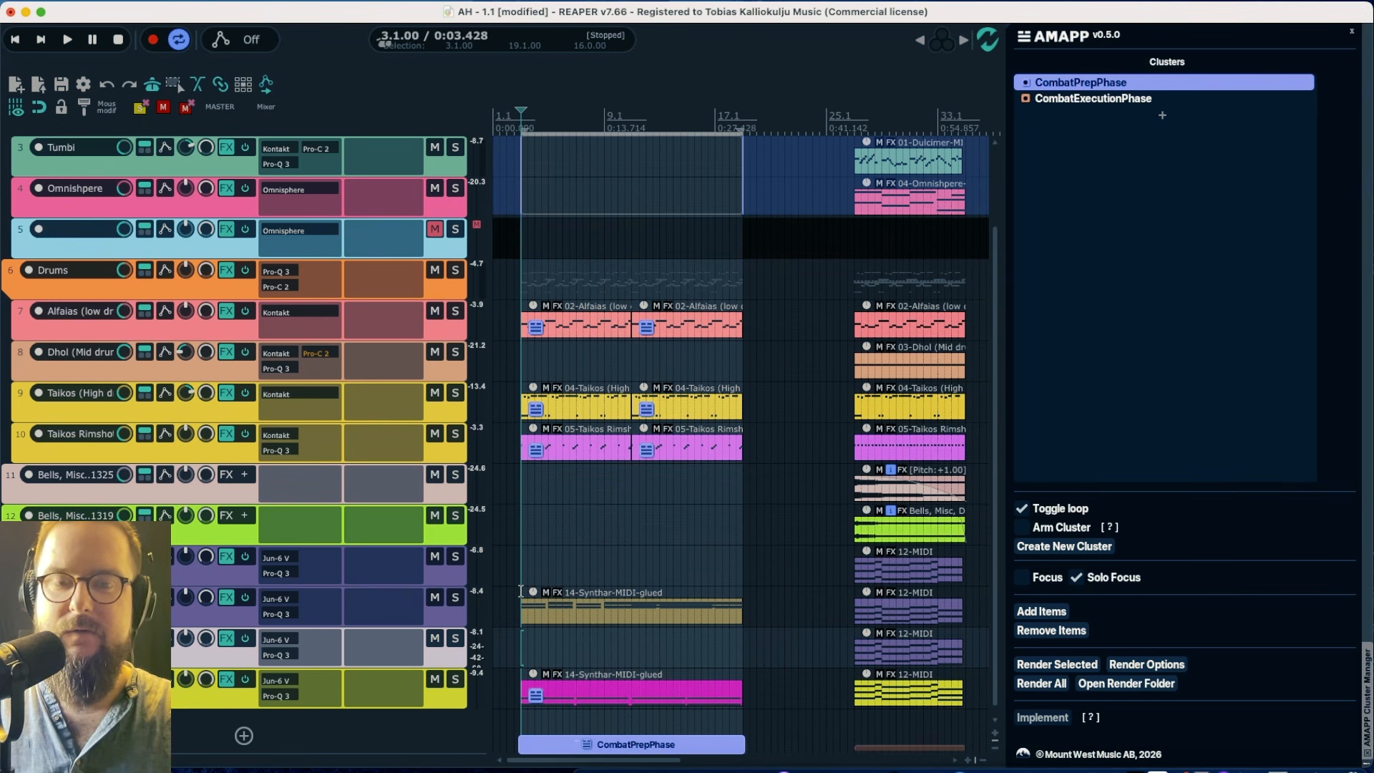
key(super+r)
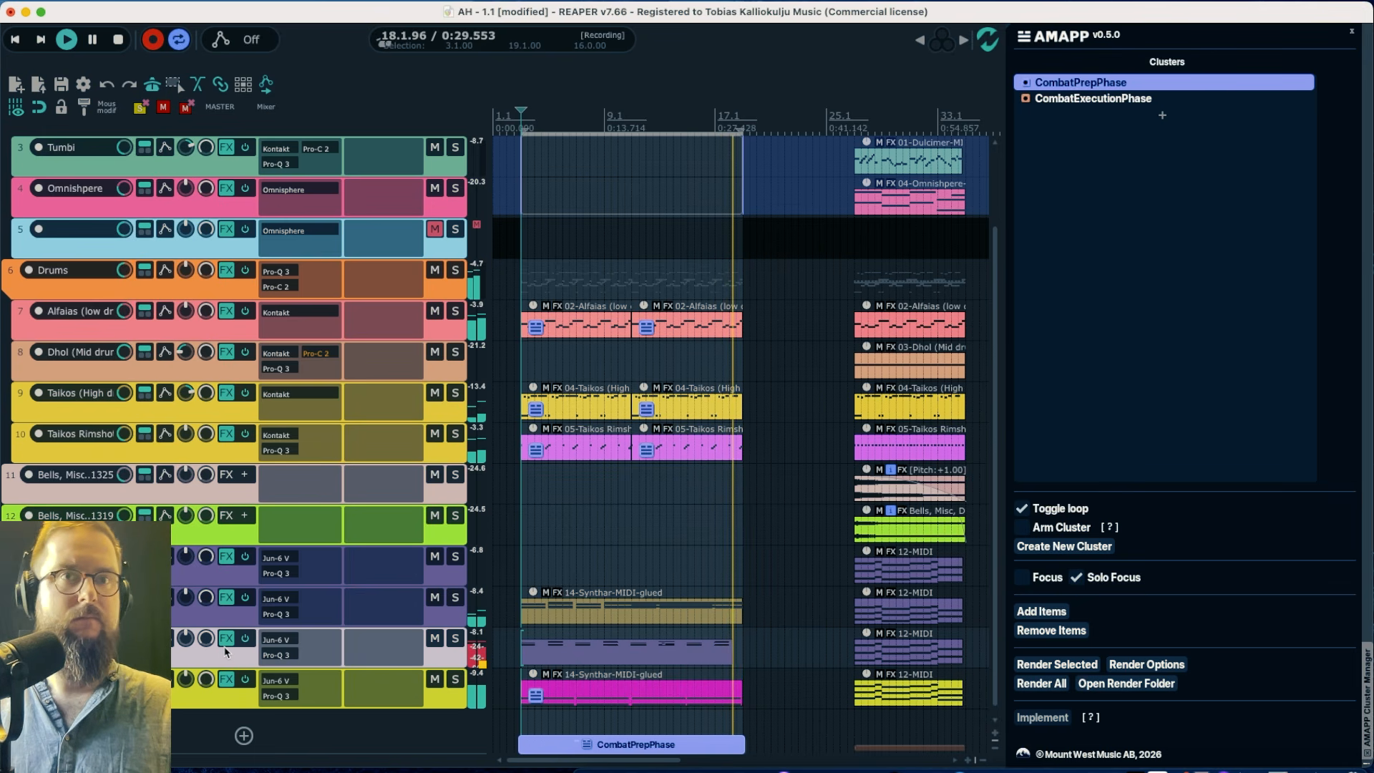
key(space)
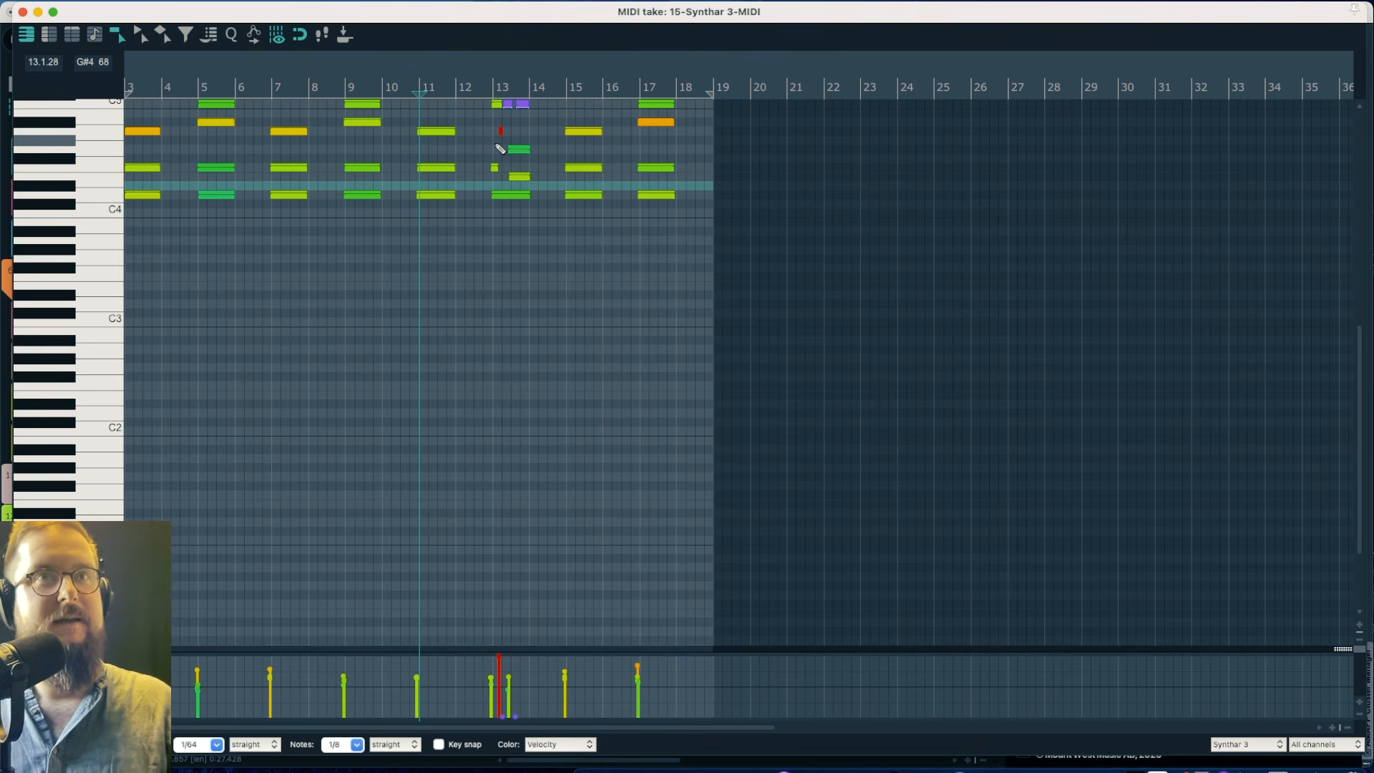
Extend the two late notes of the bar 13 chord in the Synthar 3 part back to the start of bar 13
drag(1359, 392, 1359, 301)
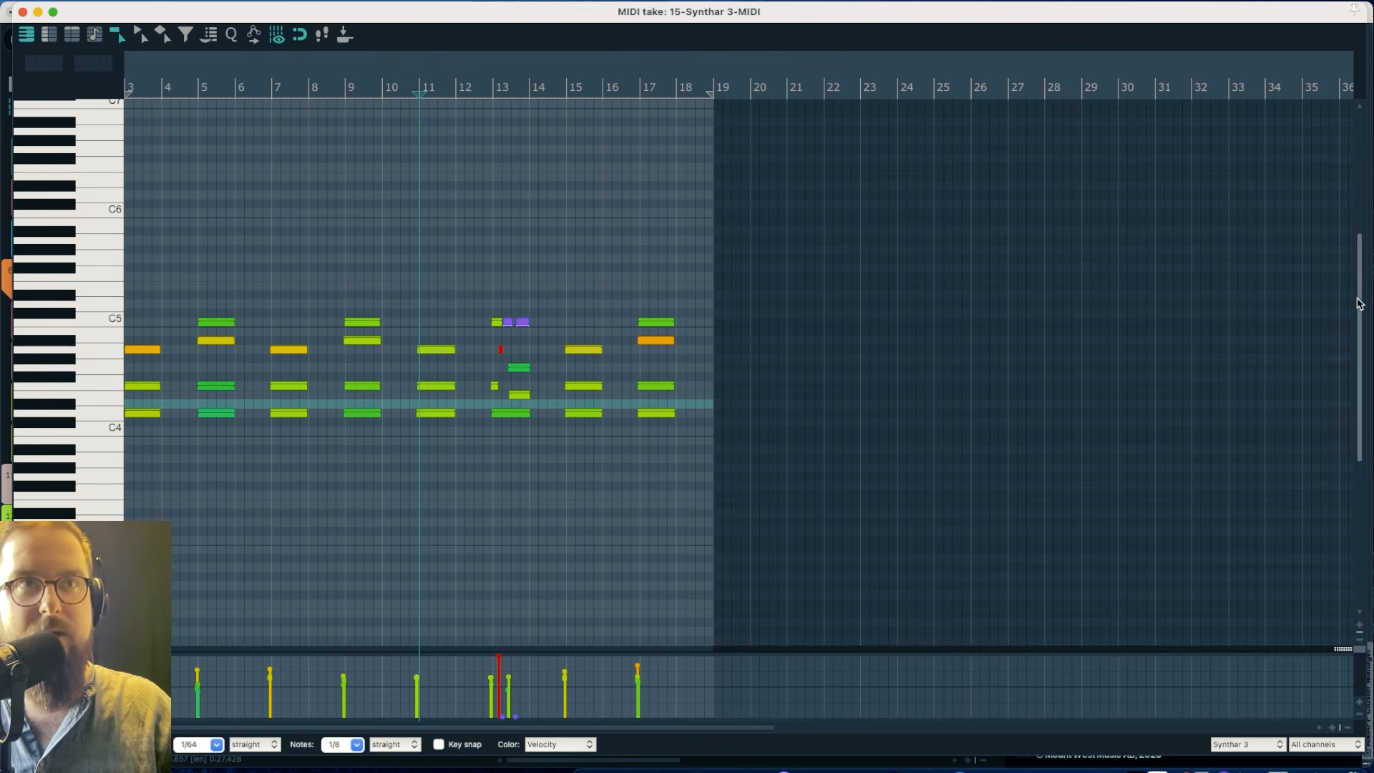
drag(511, 394, 492, 399)
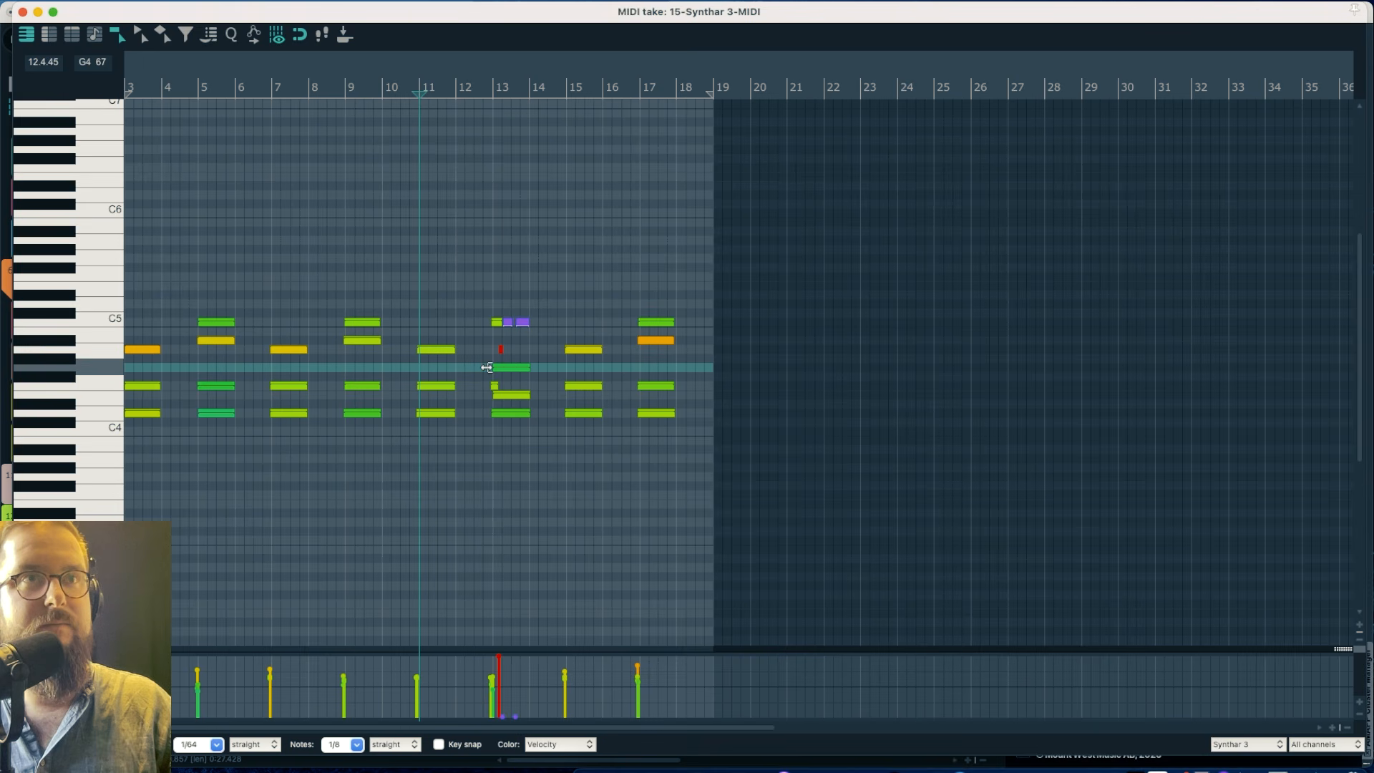
key(Escape)
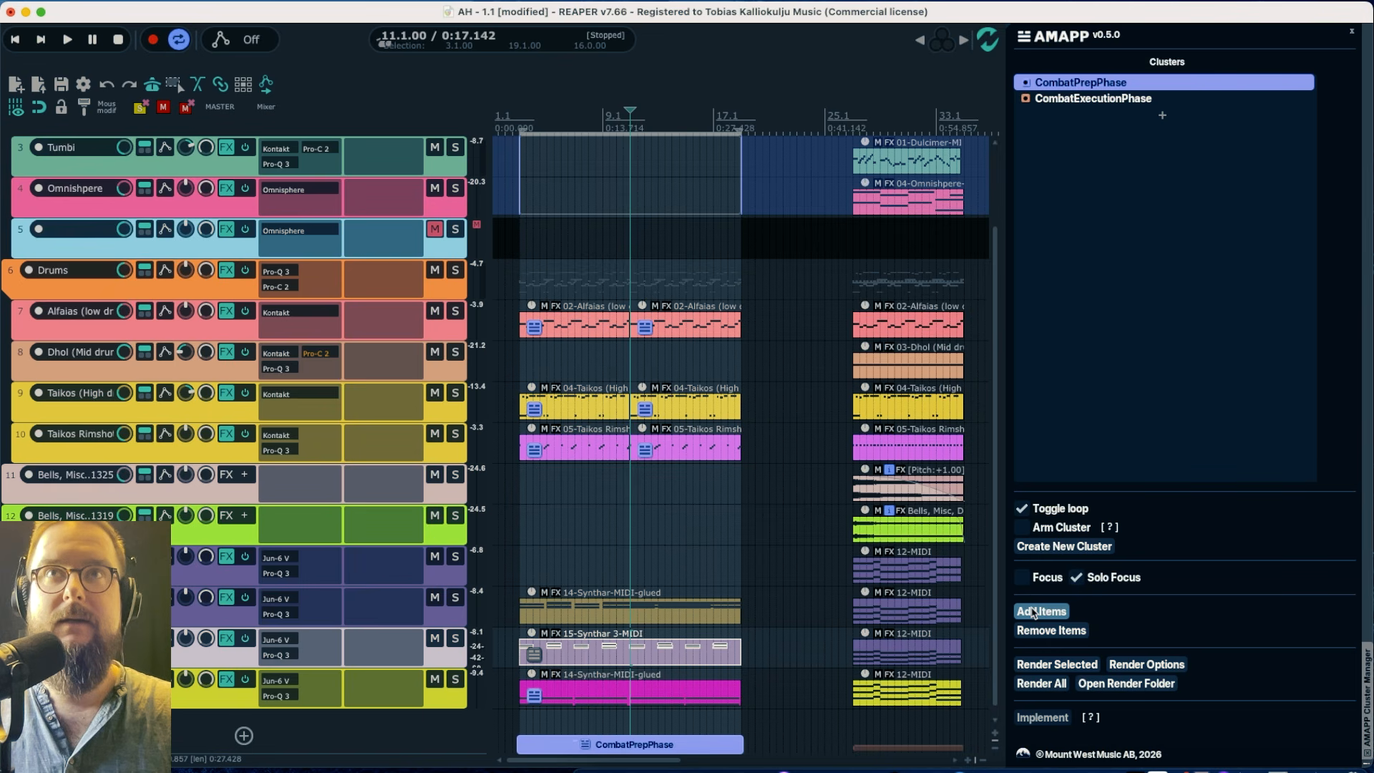
Create a new cluster named CombatPrepPhaseLayer2 with the Synthar 2 and Synthar 3 items selected
click(576, 610)
click(1162, 115)
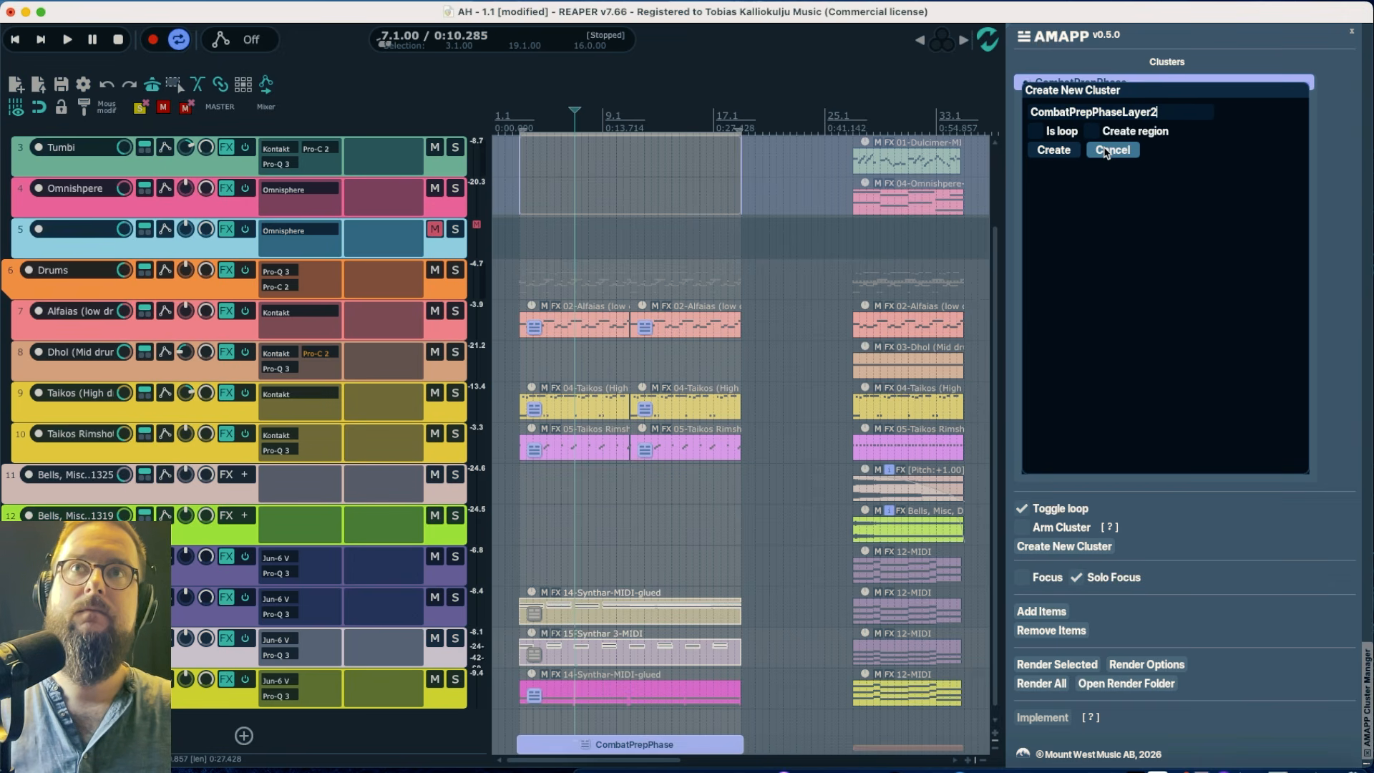
click(1050, 149)
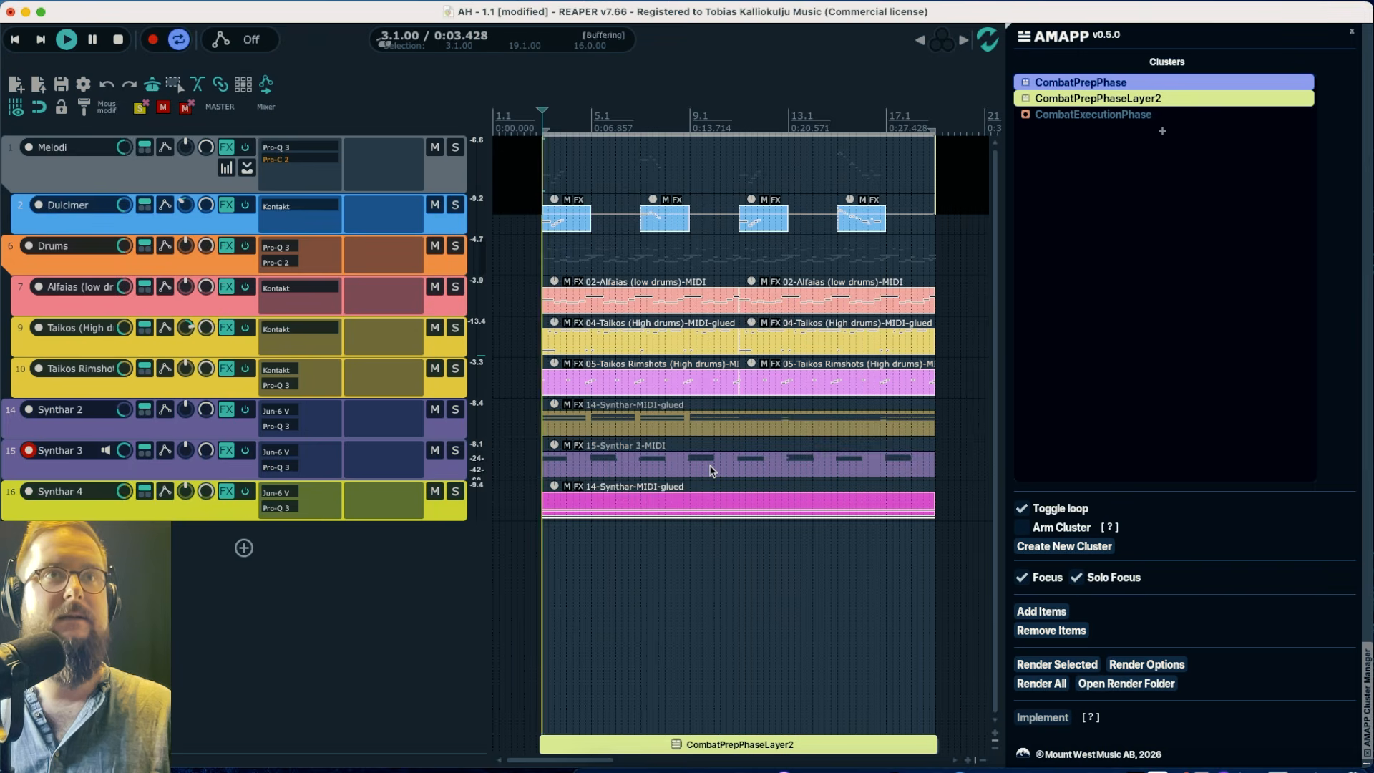
Play the loop with Synthar 2 and Synthar 3 soloed, and pan Synthar 2 to the left and Synthar 3 to the right
key(space)
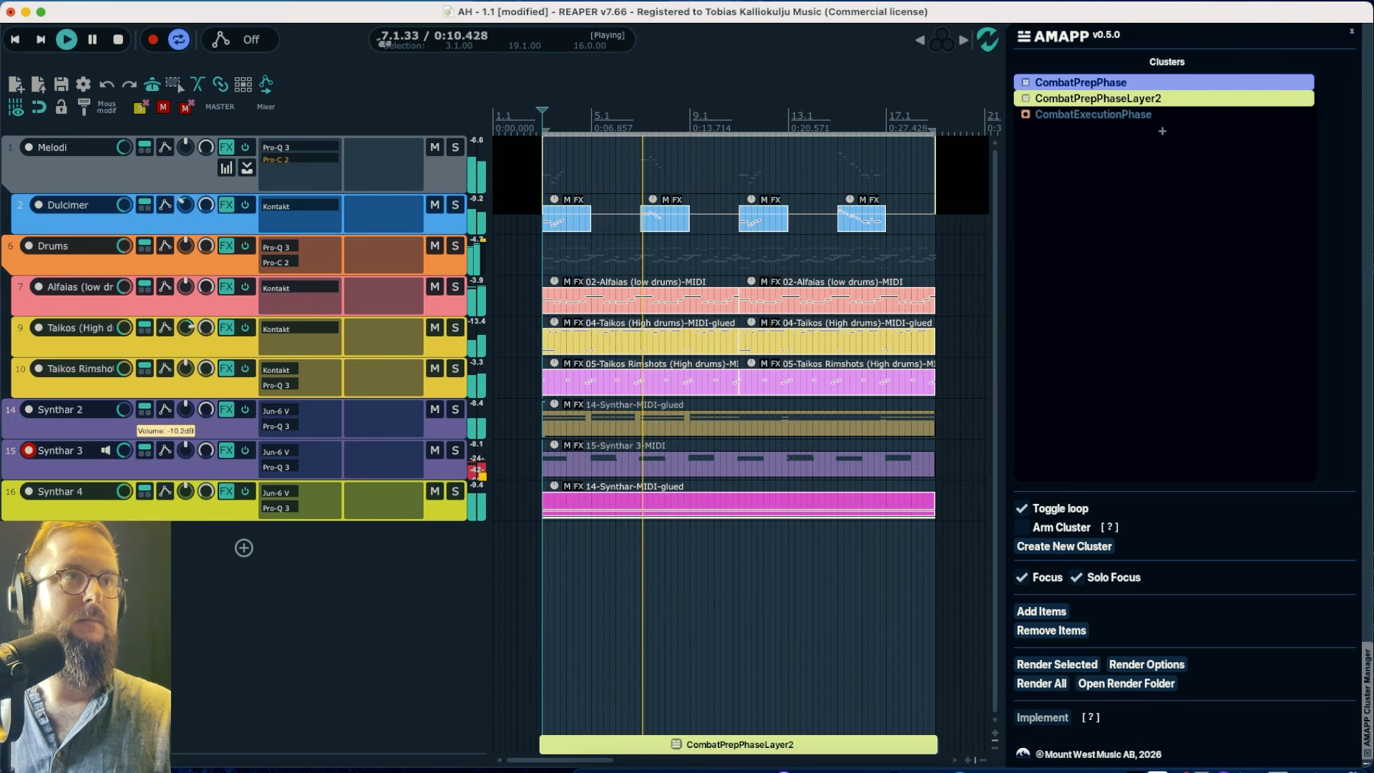
drag(456, 411, 456, 451)
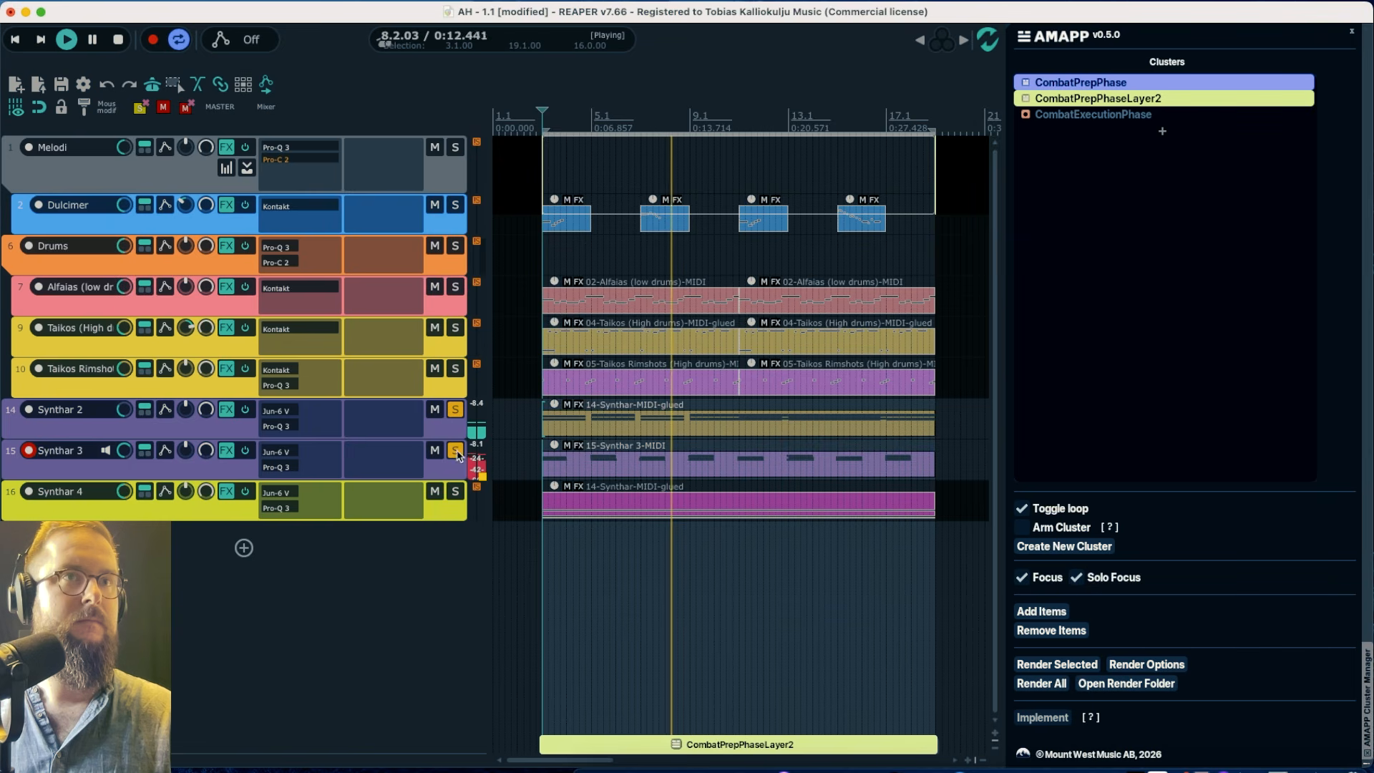
mouse_move(123, 414)
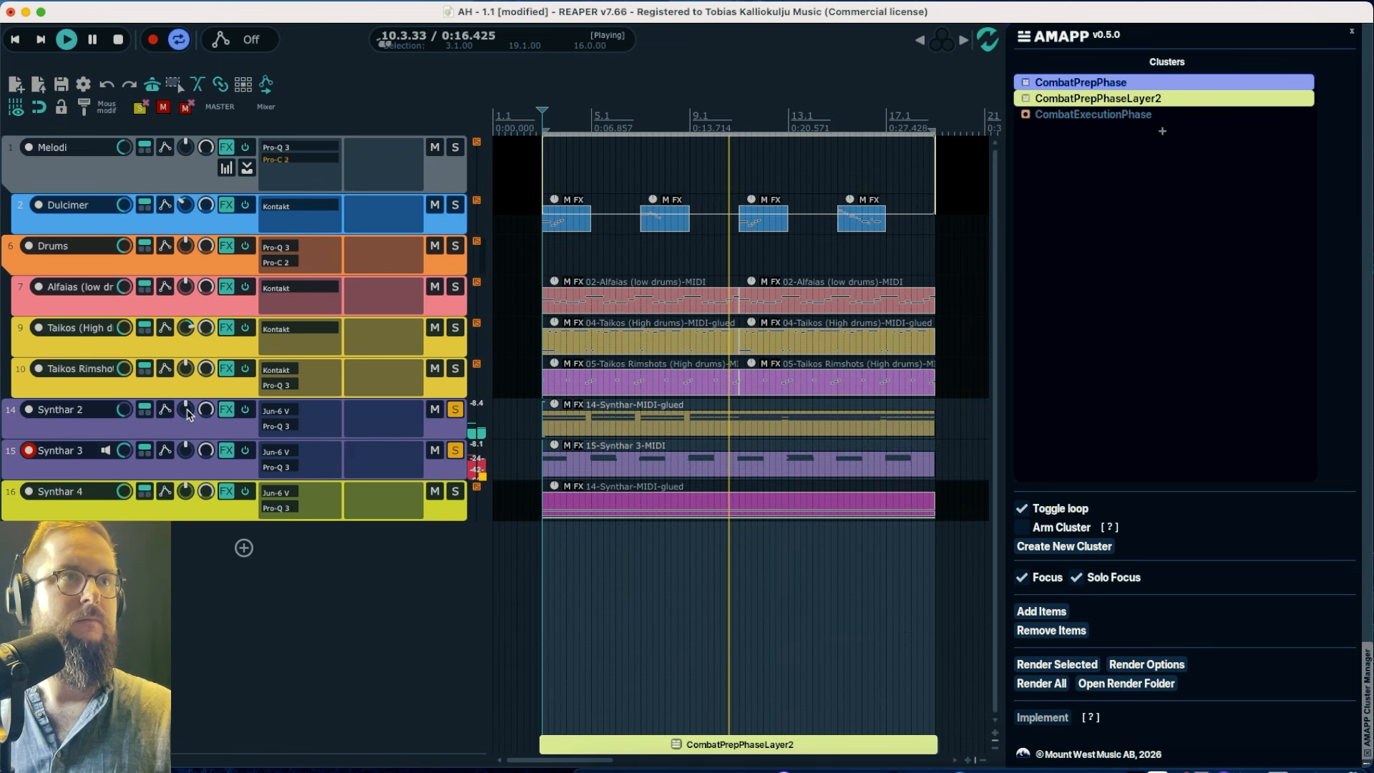
mouse_move(205, 413)
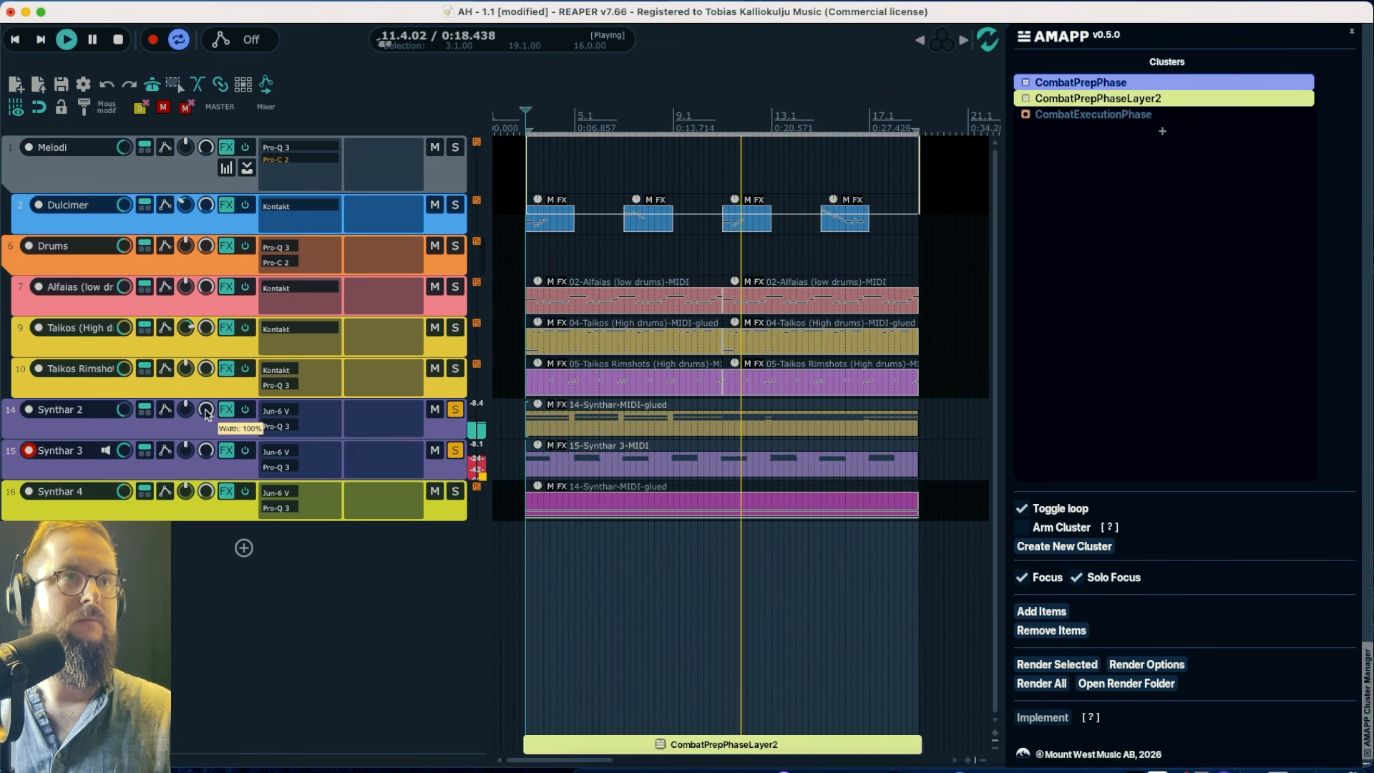
drag(188, 413, 184, 451)
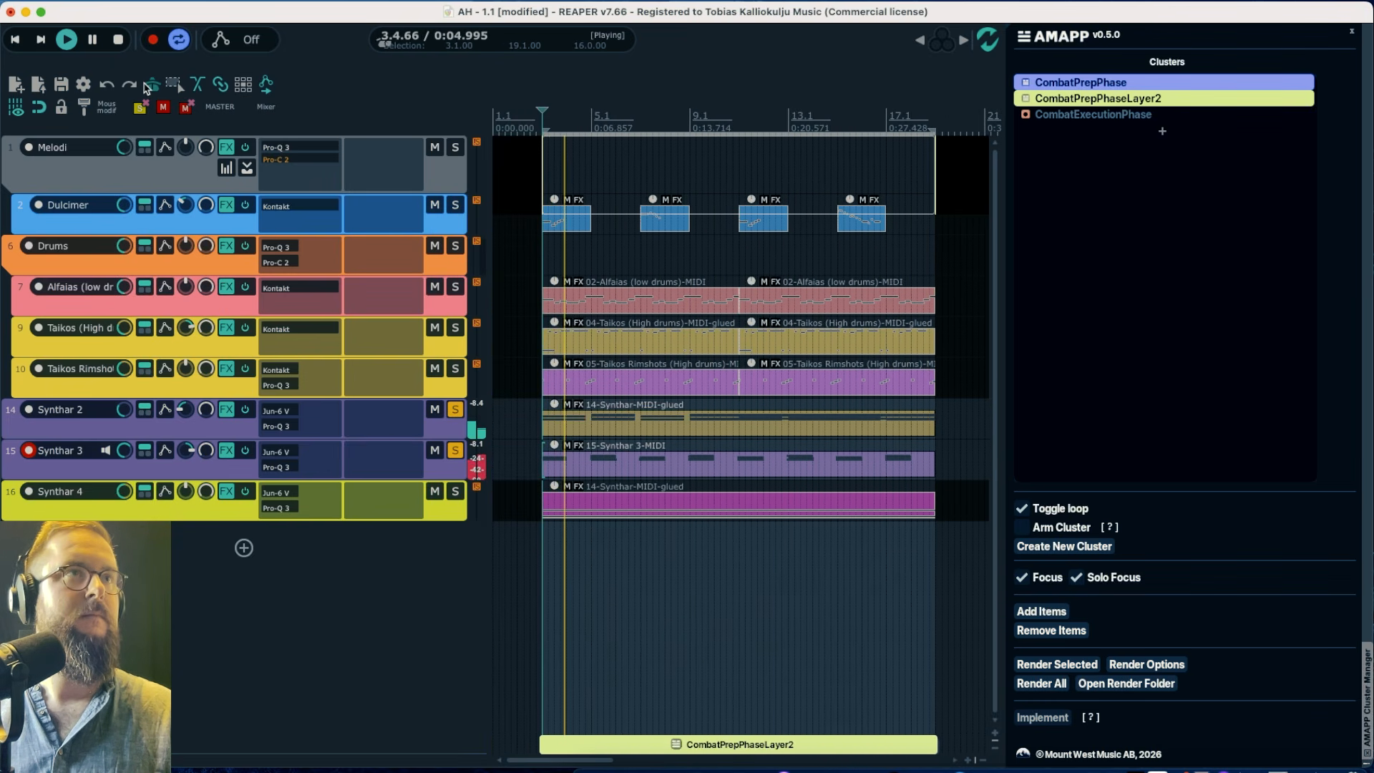
Compare the synth tracks soloed and in the full mix, disarm recording on Synthar 3, and clear the synth solos
drag(459, 413, 465, 470)
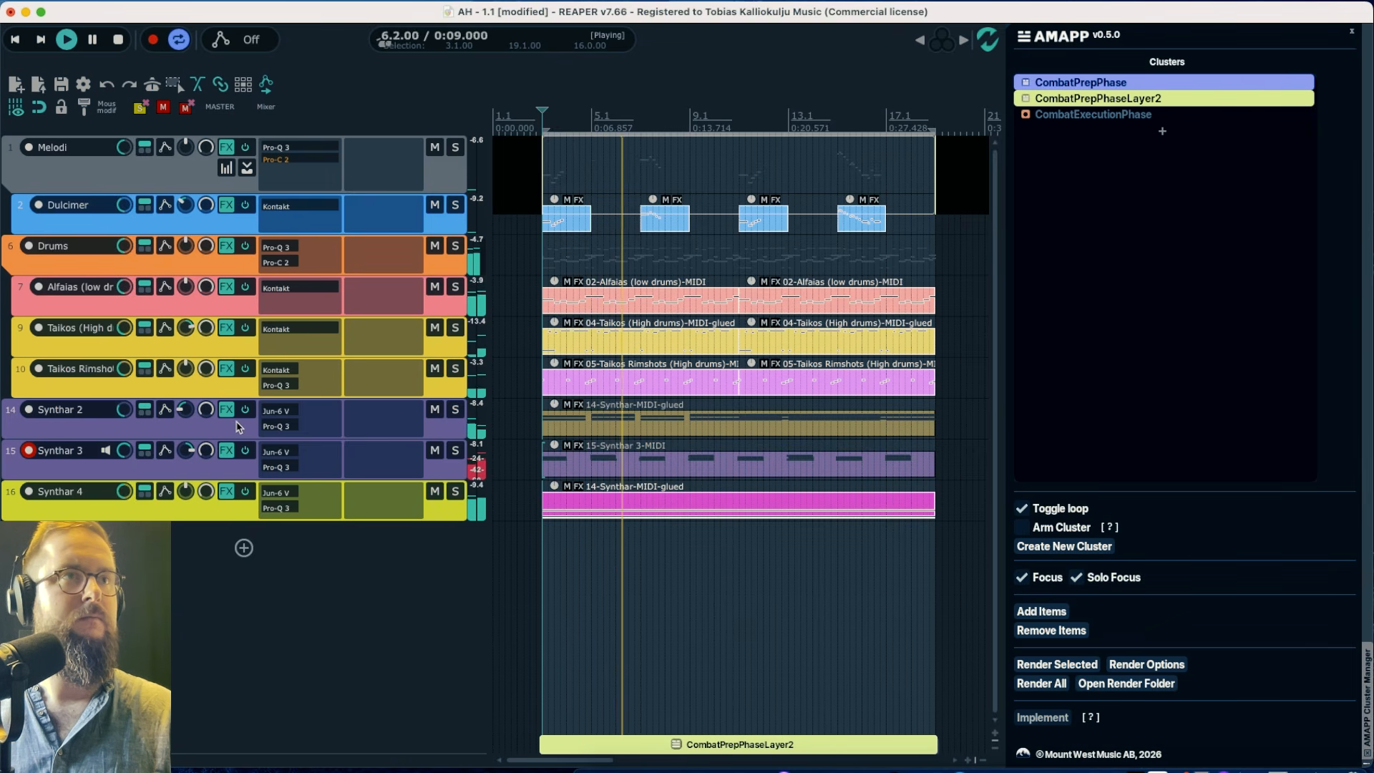
drag(455, 414, 456, 453)
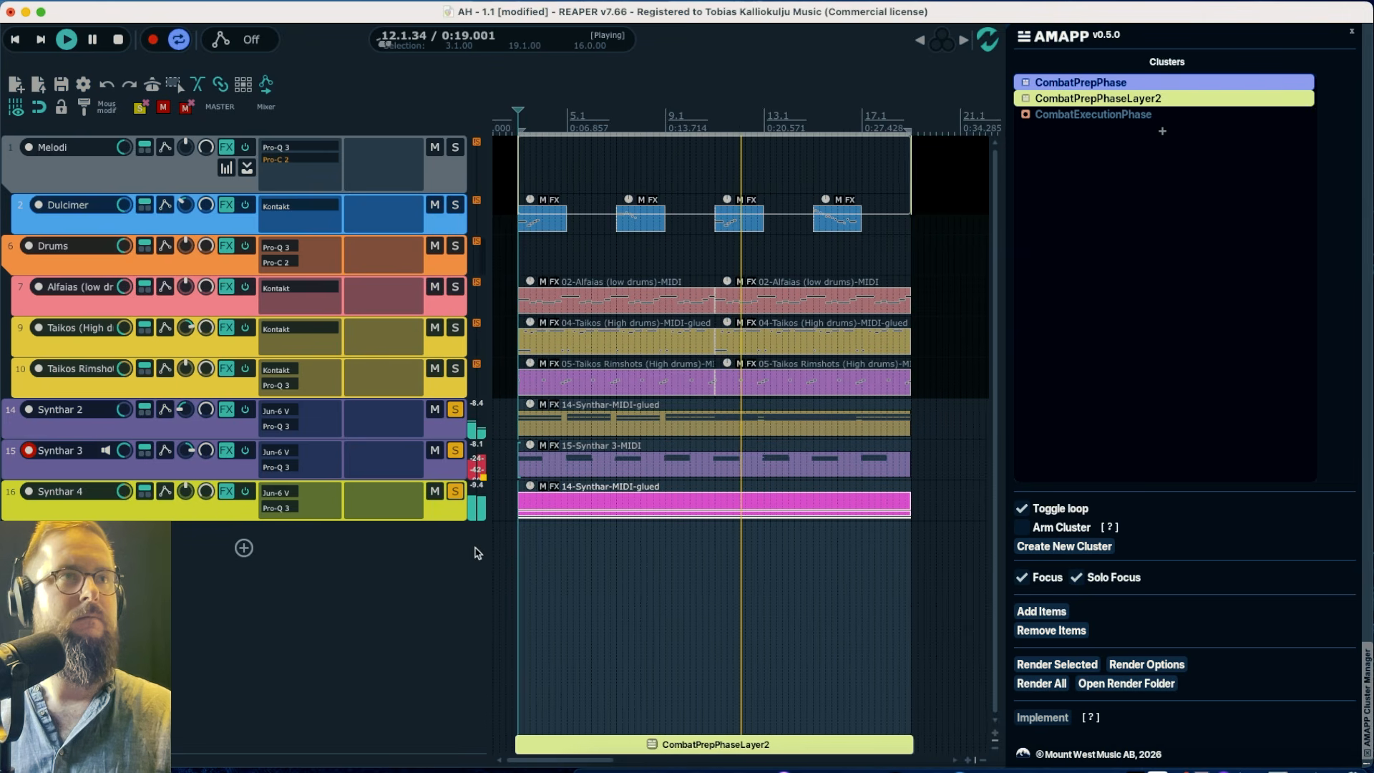
click(29, 450)
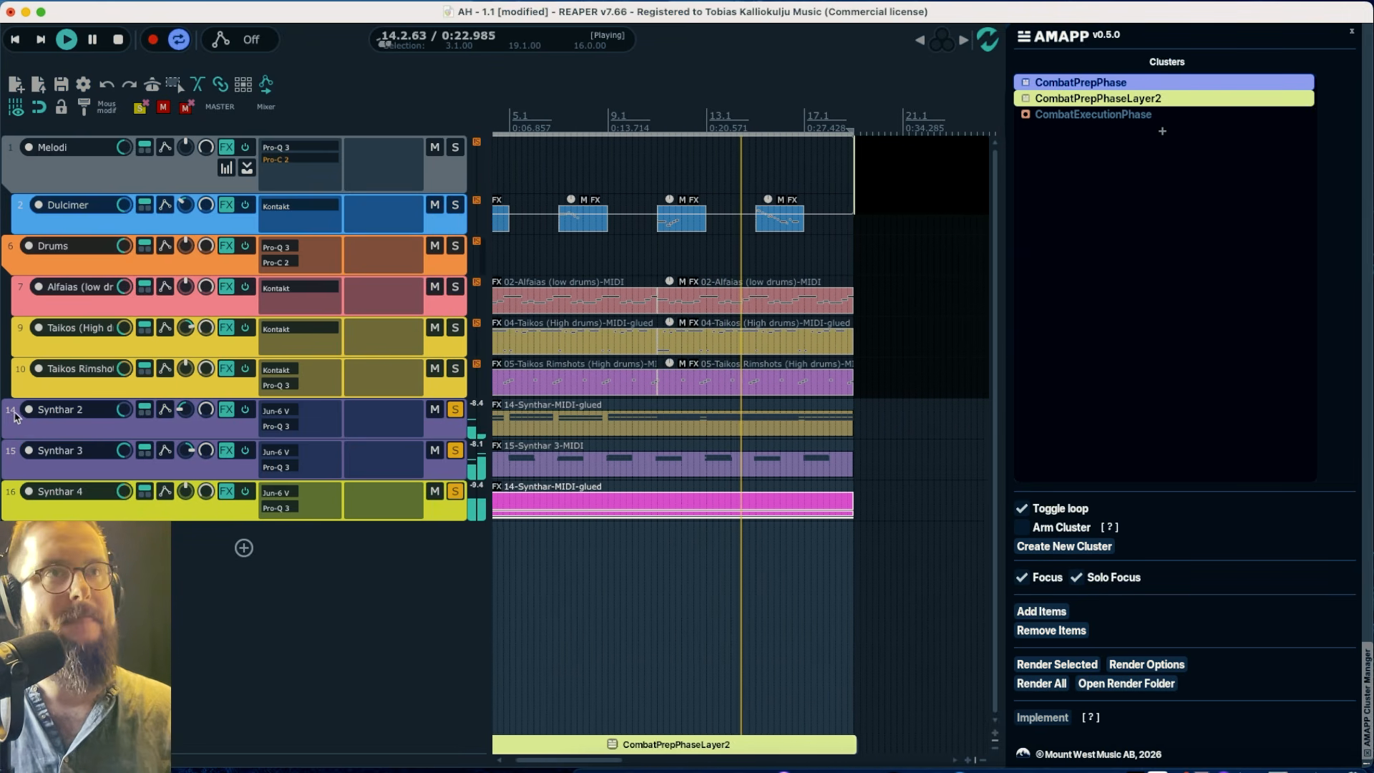
drag(456, 411, 457, 491)
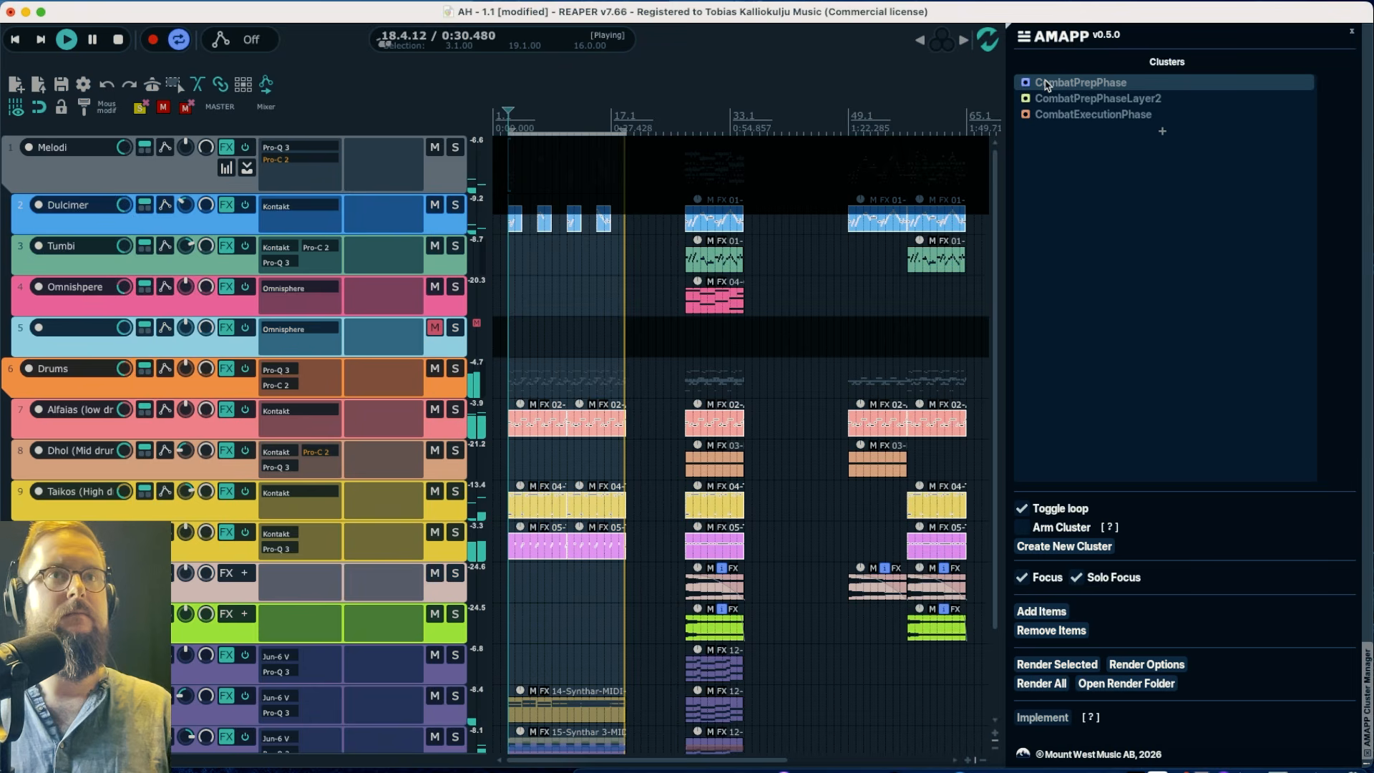
Audition the CombatPrepPhaseLayer2 cluster alone and the CombatPrepPhase cluster alone
click(1052, 104)
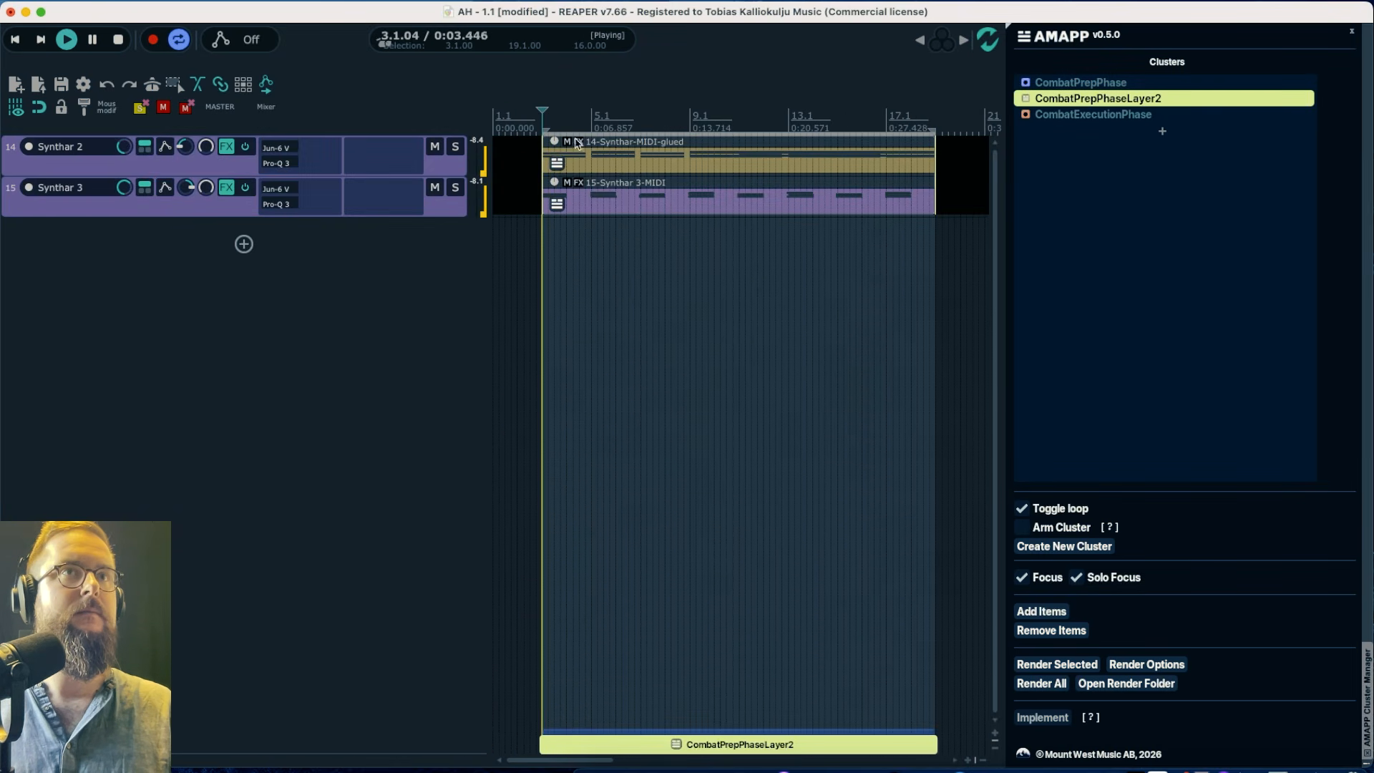
click(1056, 85)
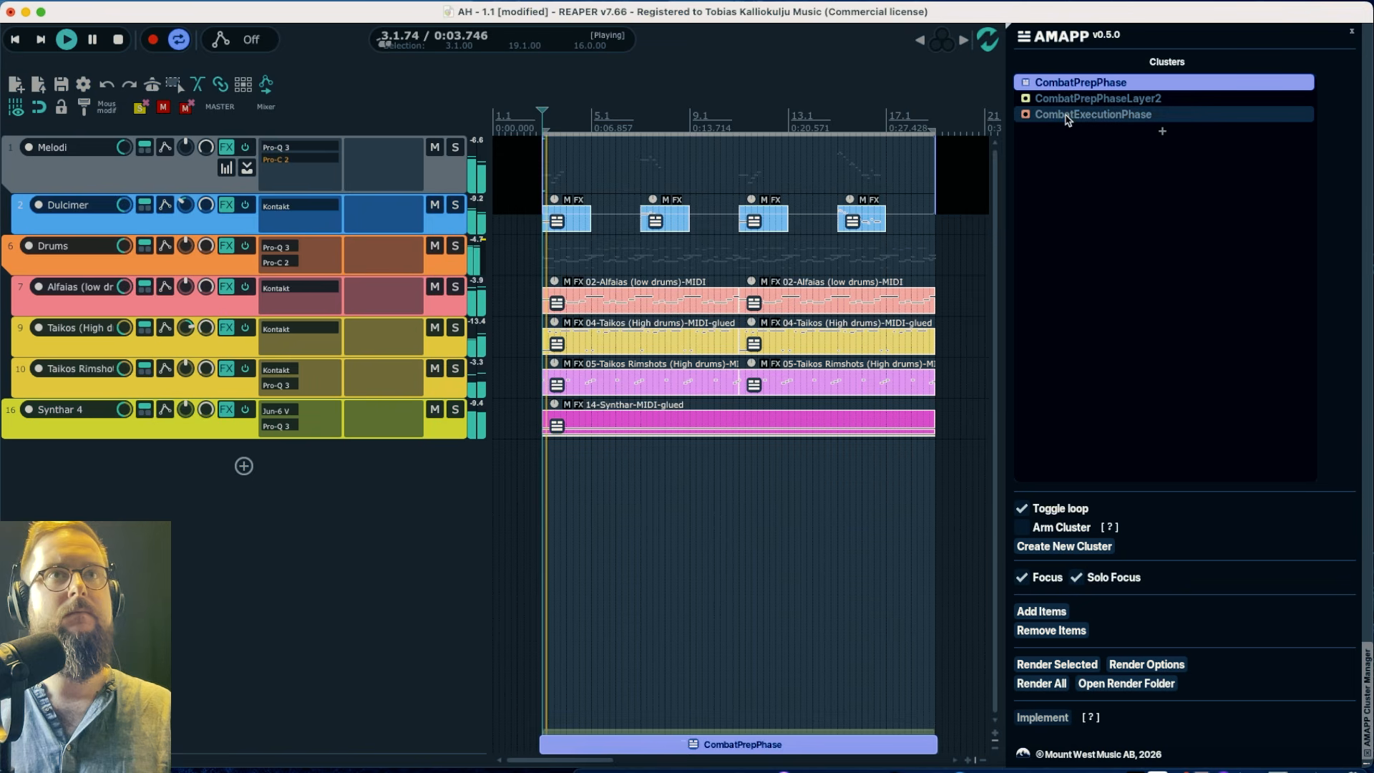
Audition the CombatPrepPhase and CombatPrepPhaseLayer2 clusters together
click(1068, 101)
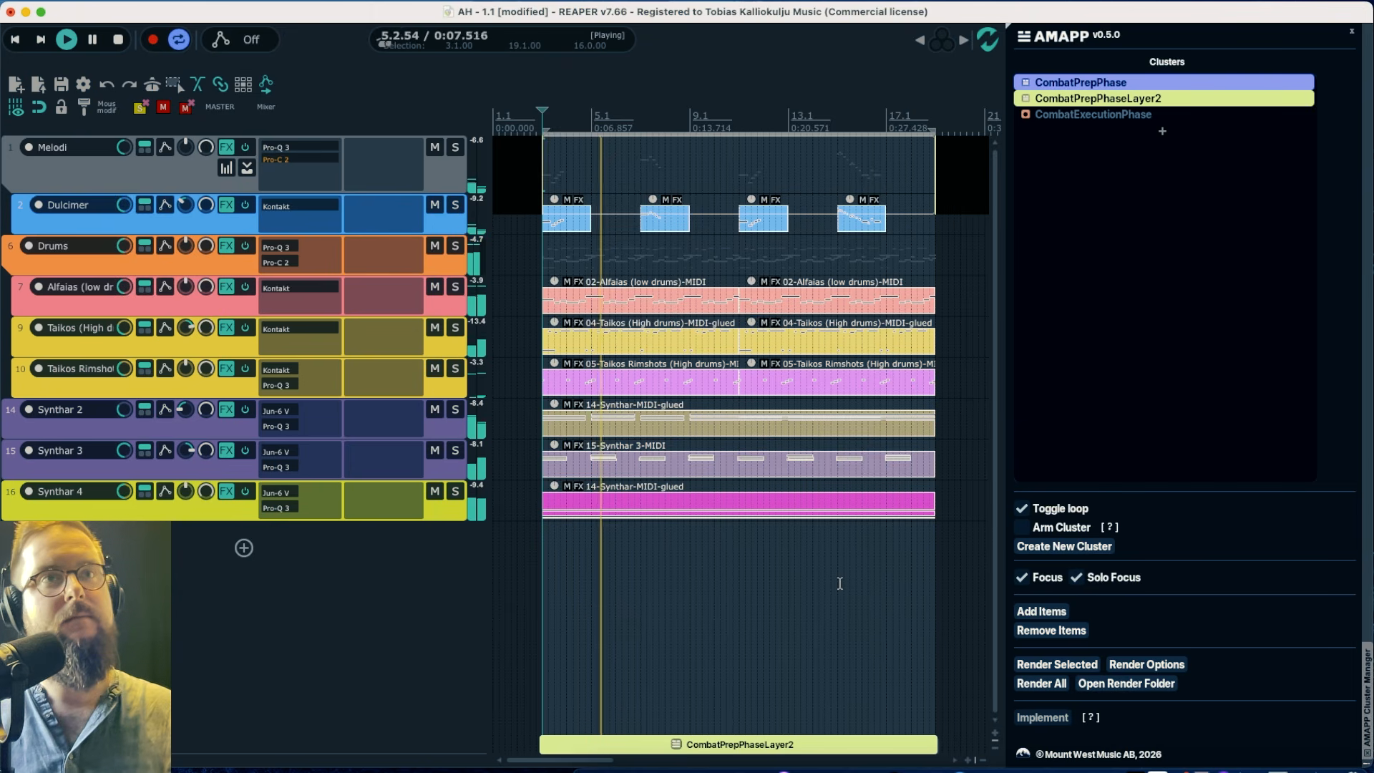
scroll(842, 584, down, 3)
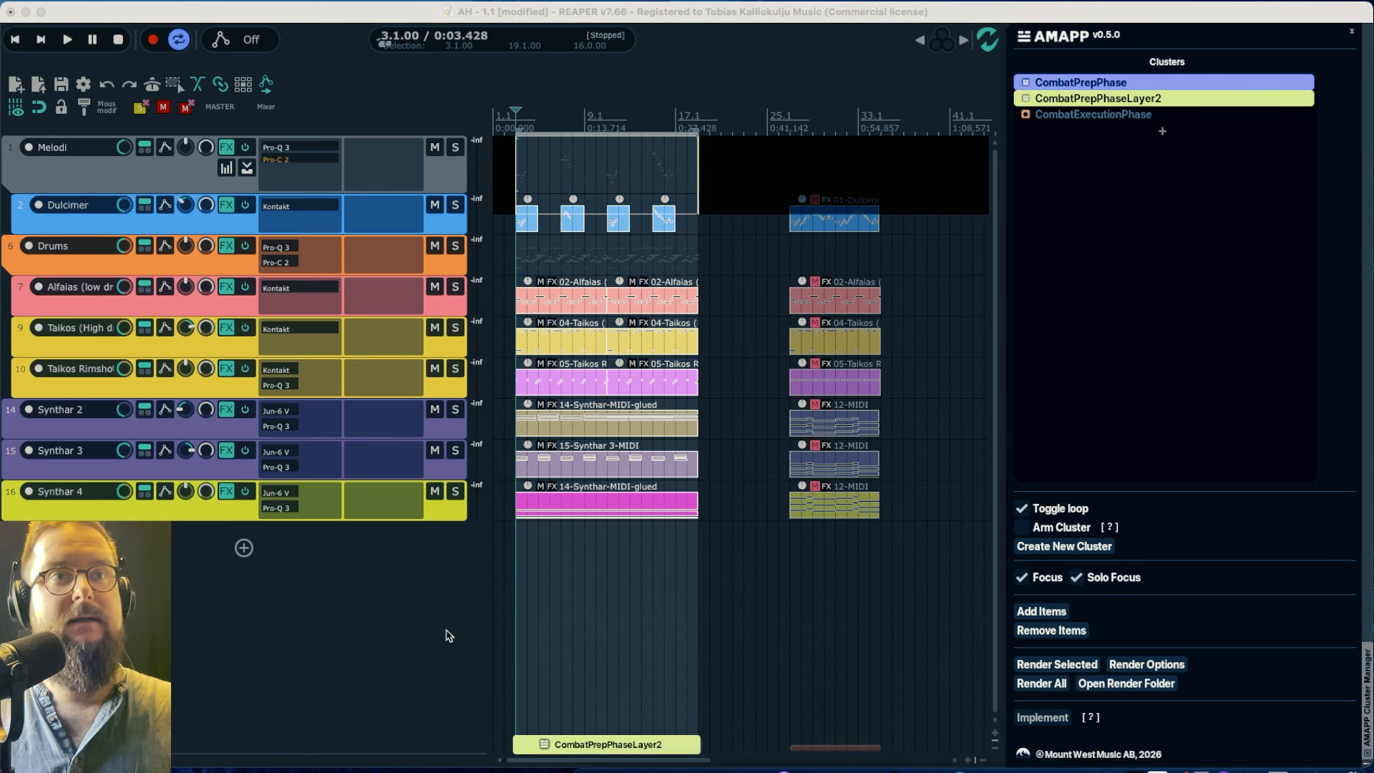
click(446, 631)
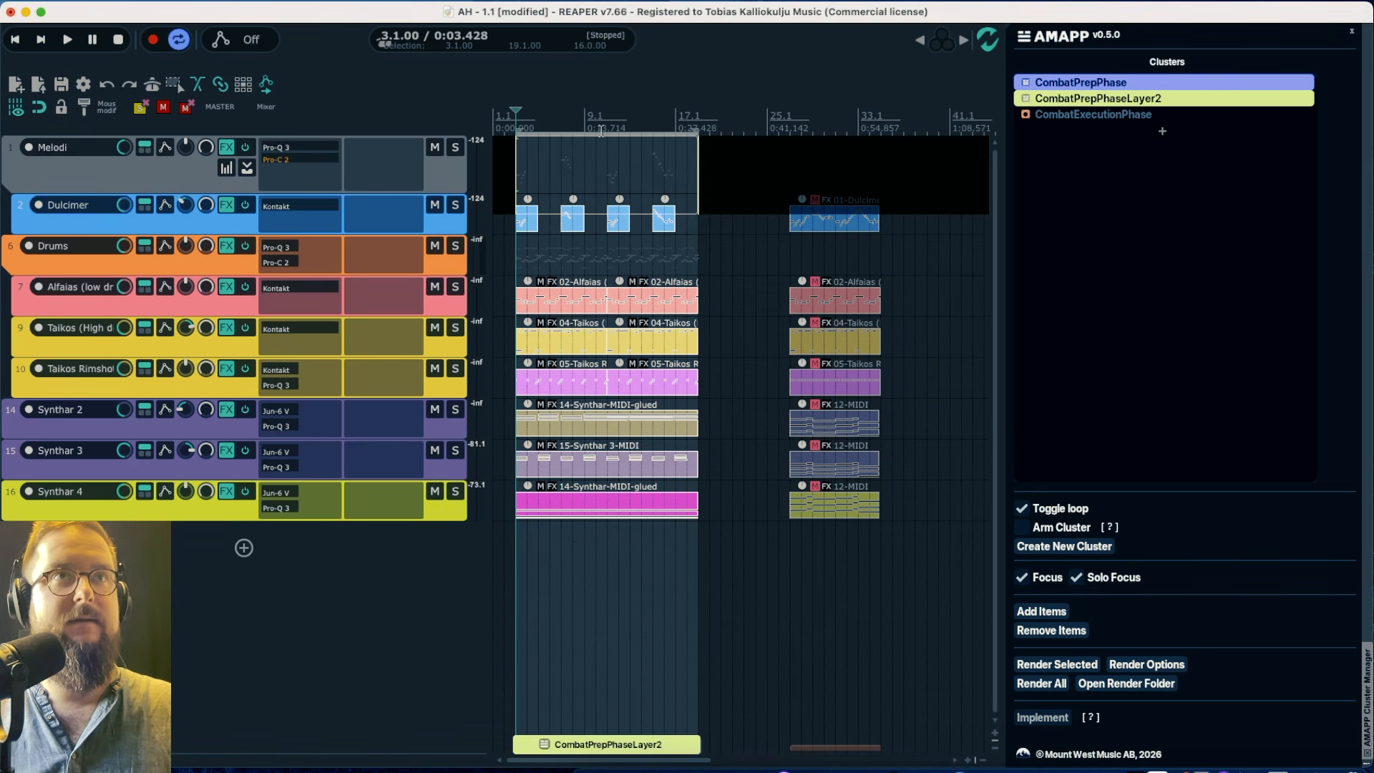
right_click(538, 132)
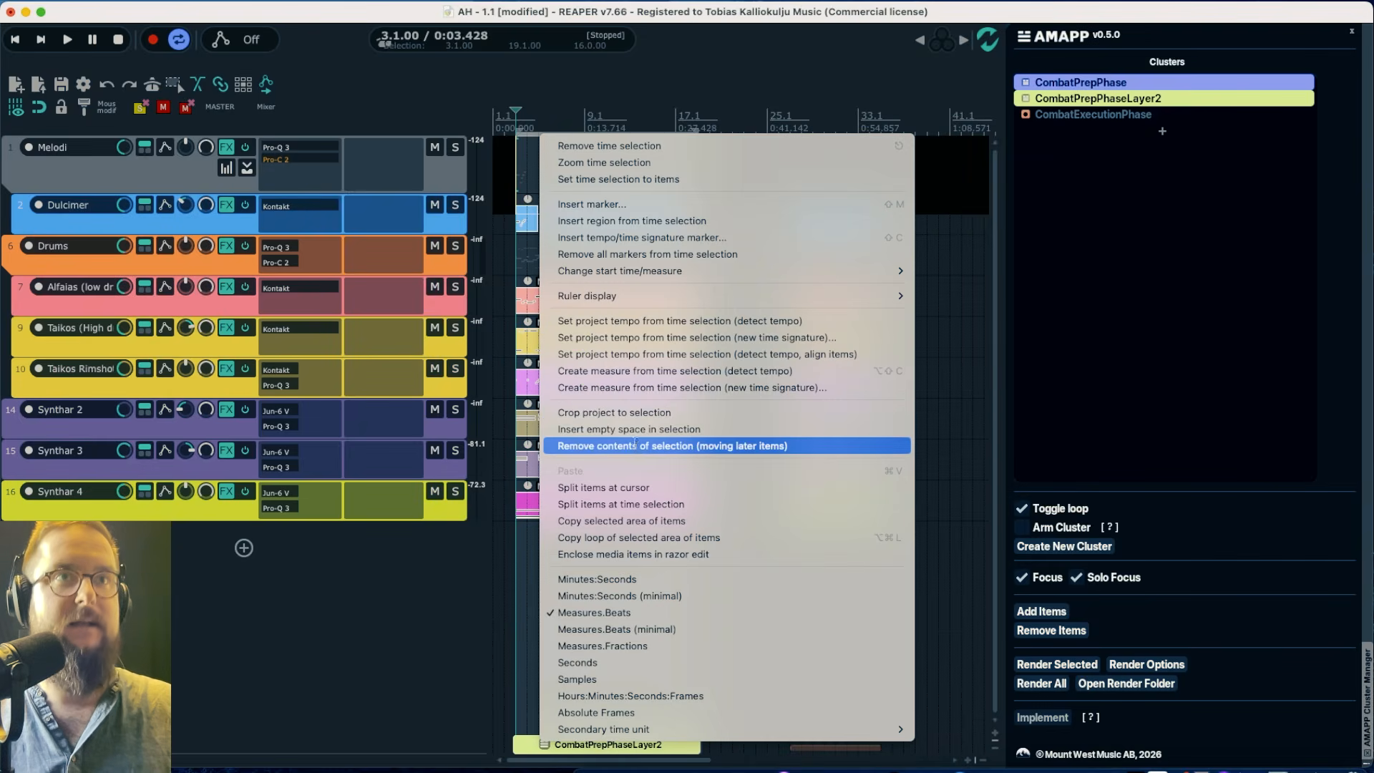
click(516, 129)
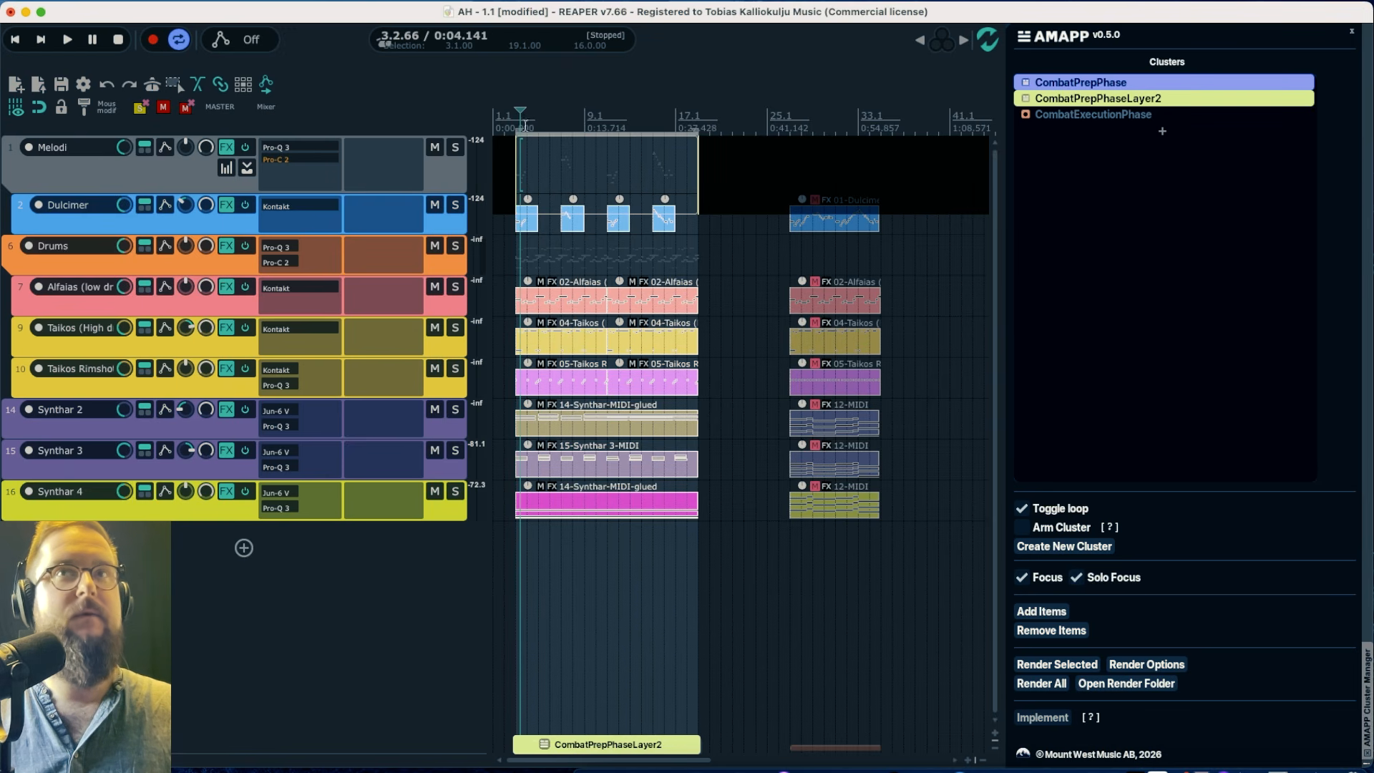
Deselect the prep clusters, select CombatExecutionPhase with Focus off, and play its section with all tracks showing
click(1136, 98)
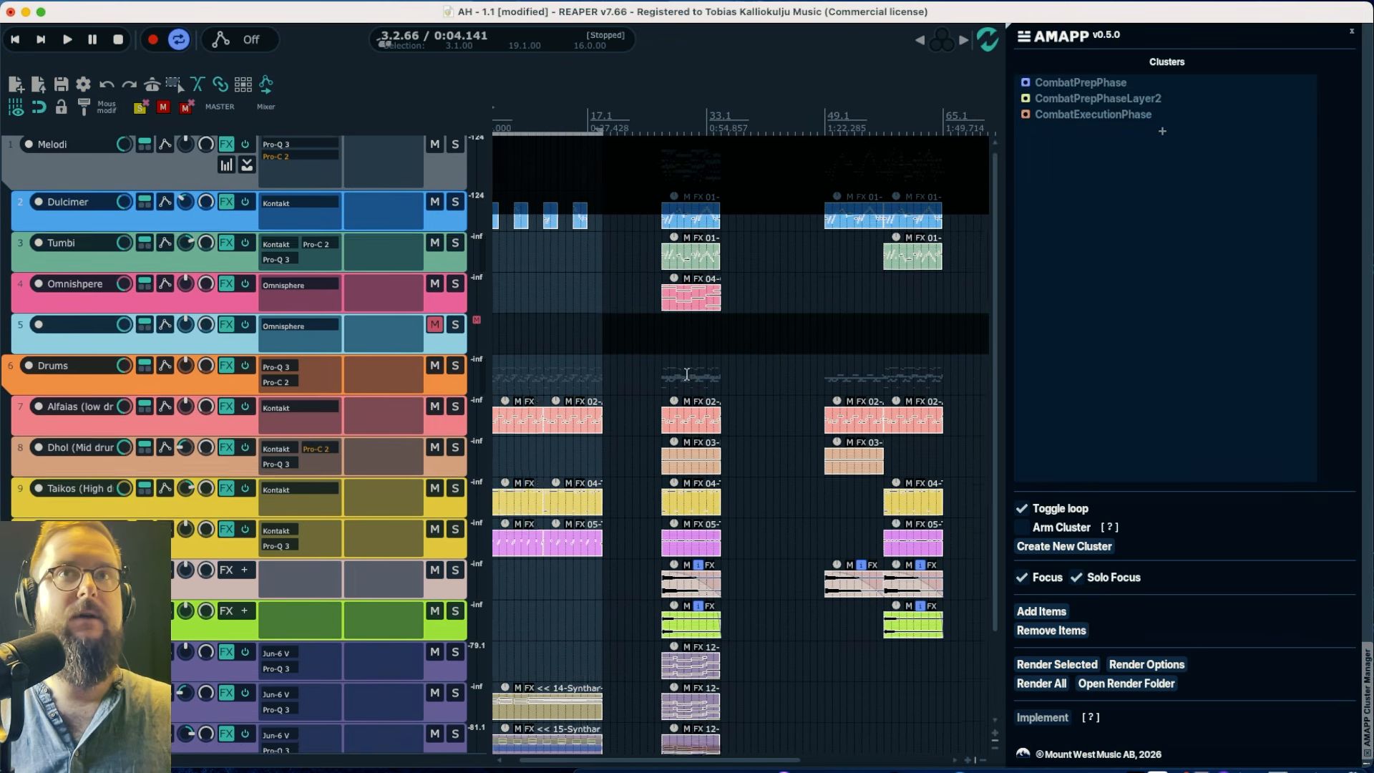
scroll(687, 374, up, 1)
scroll(687, 375, left, 3)
scroll(687, 374, right, 10)
scroll(688, 375, left, 5)
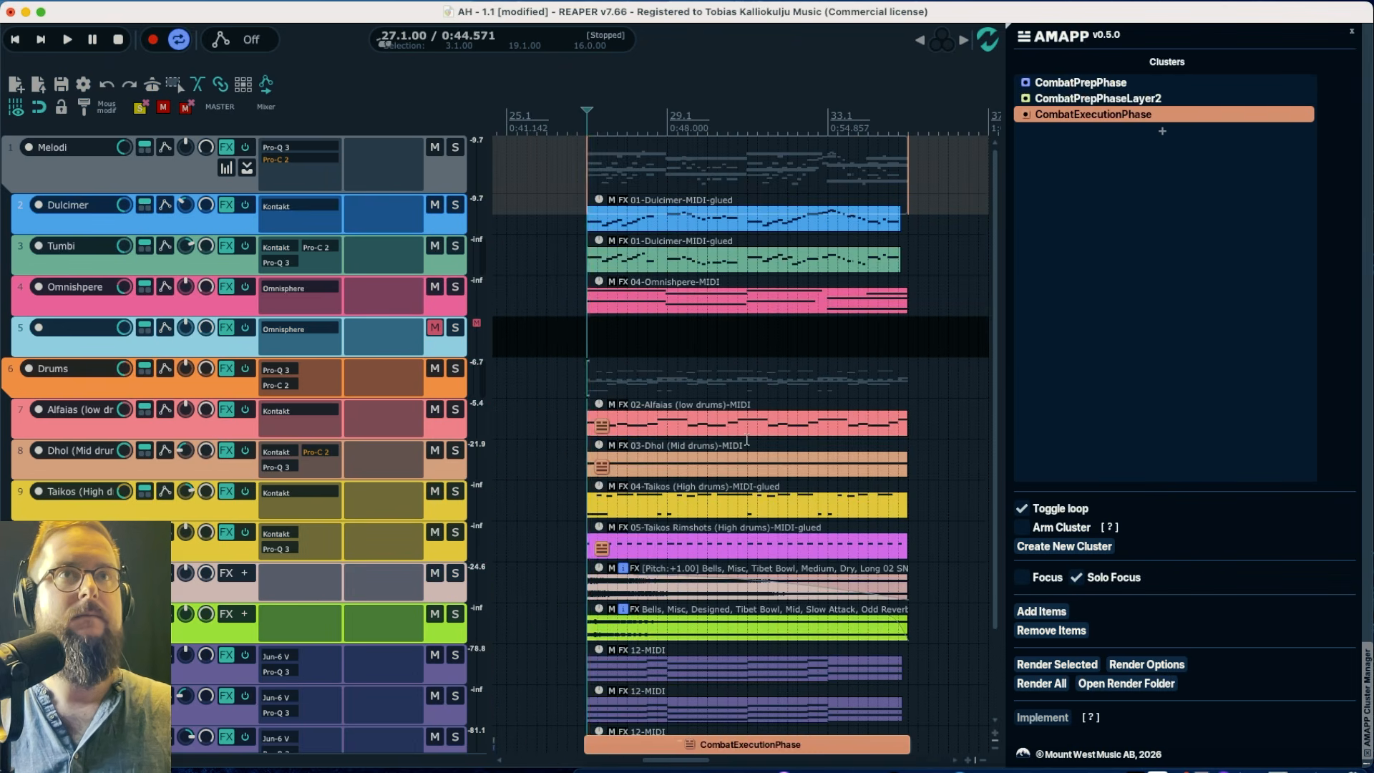
key(space)
scroll(746, 440, down, 2)
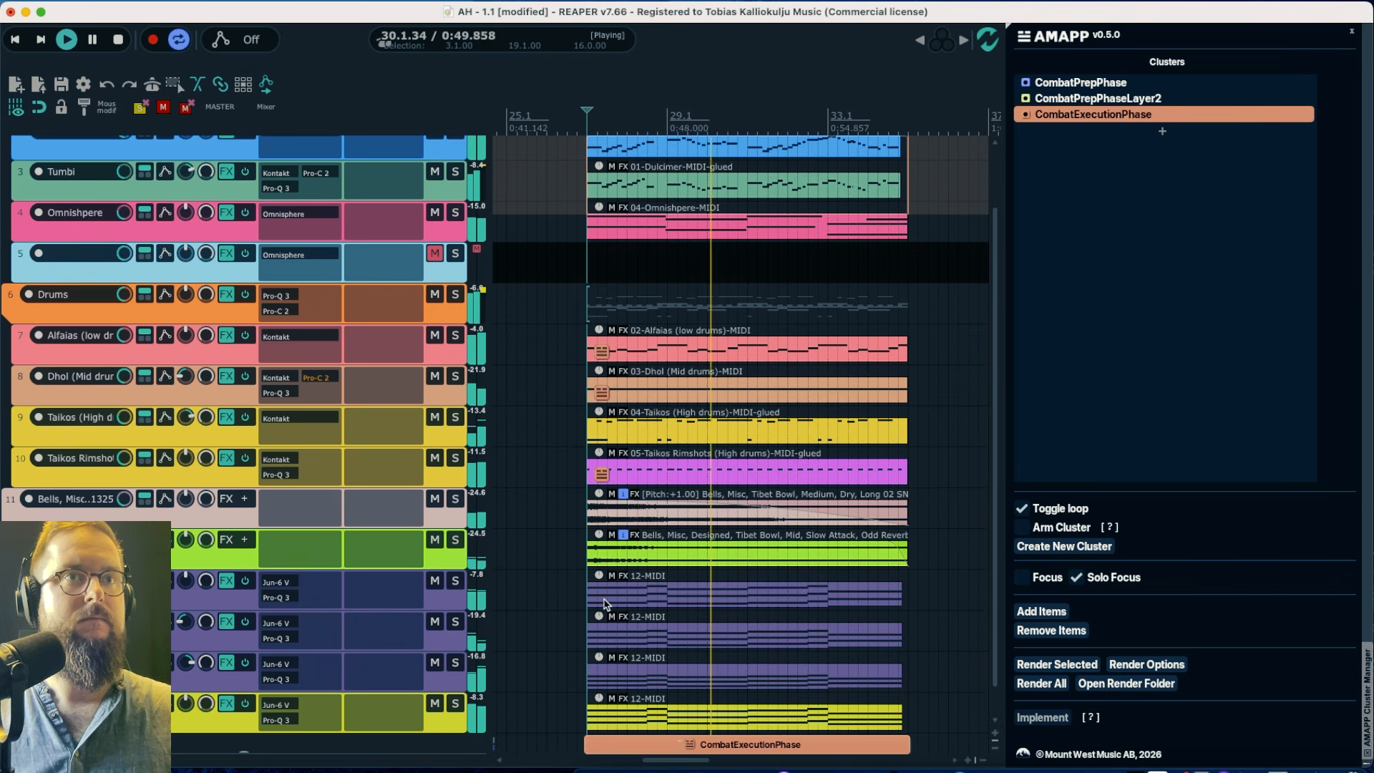
mouse_move(125, 459)
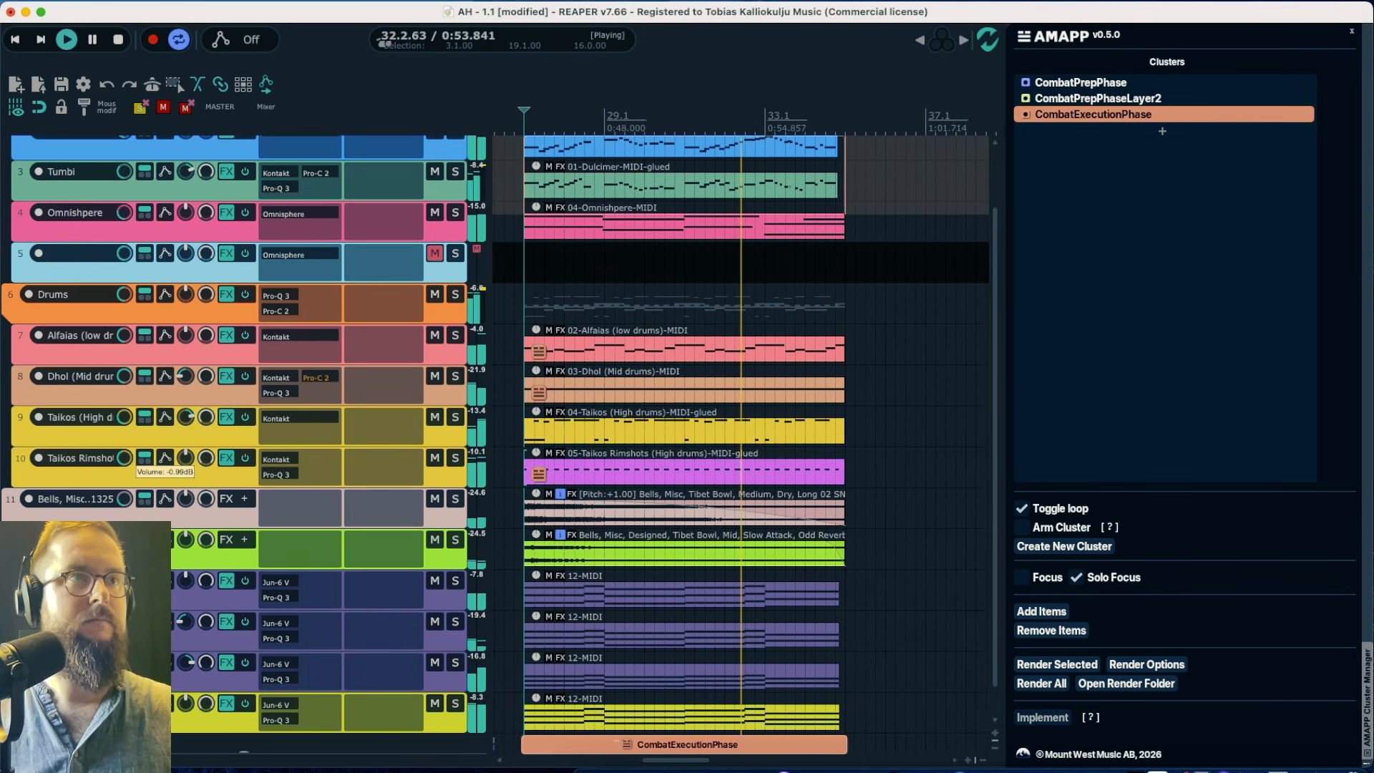
scroll(429, 261, up, 3)
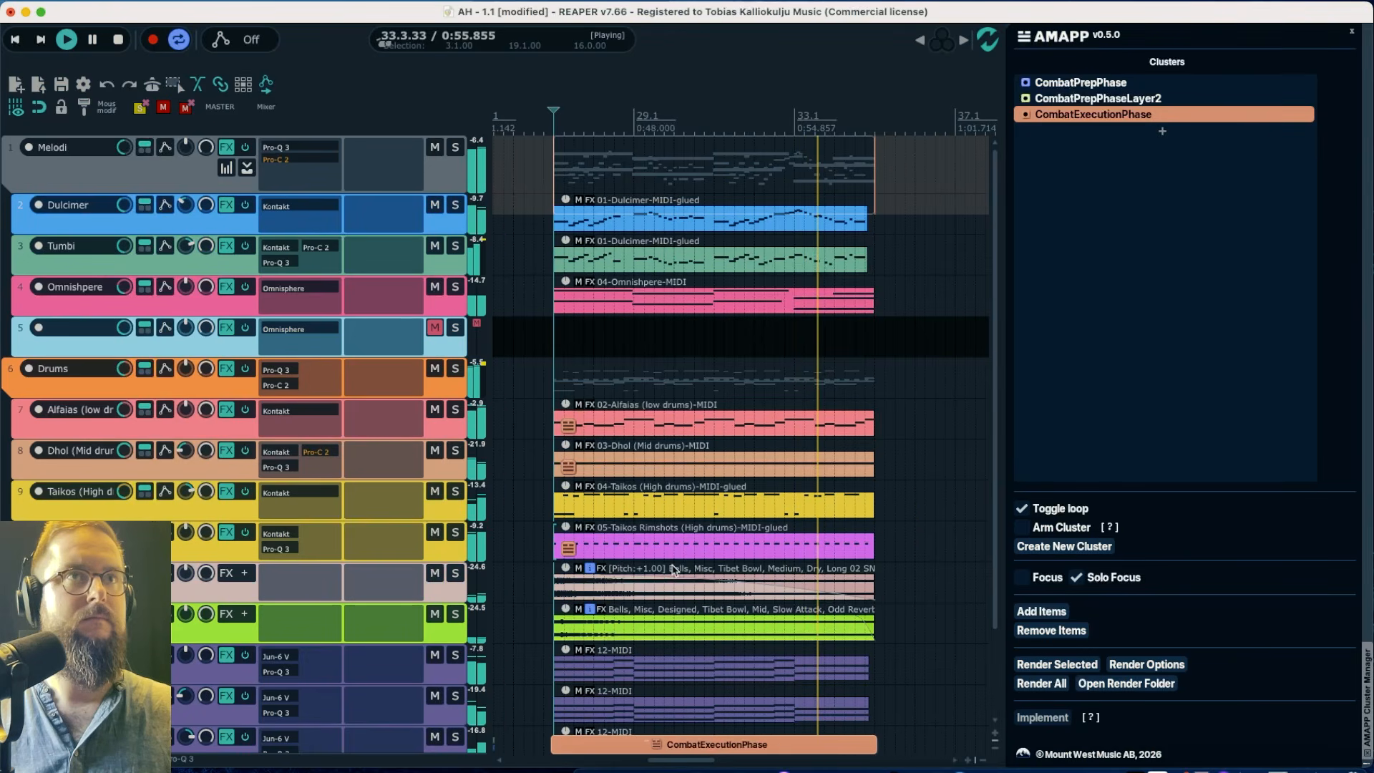
key(space)
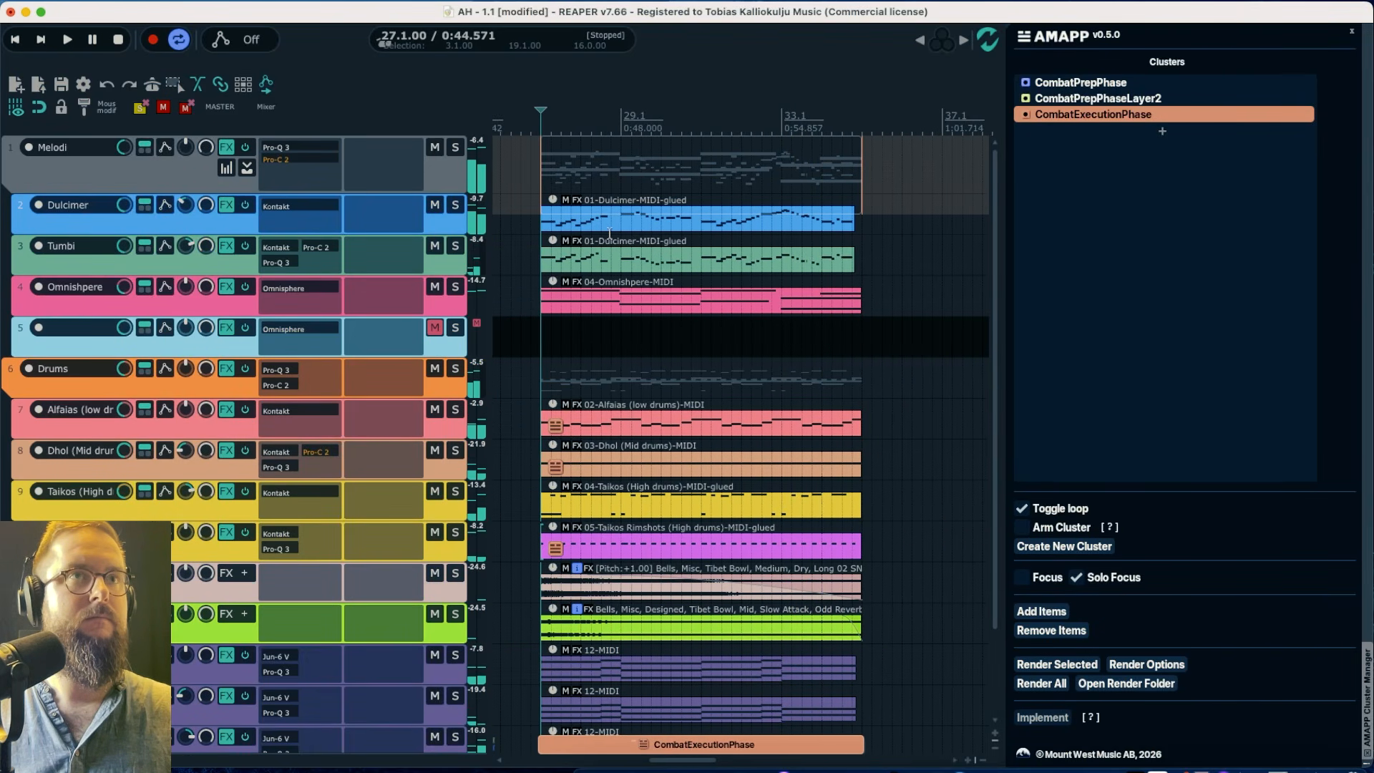
Turn Focus back on for CombatExecutionPhase and audition only its clustered drum tracks
click(615, 230)
click(602, 221)
click(1022, 577)
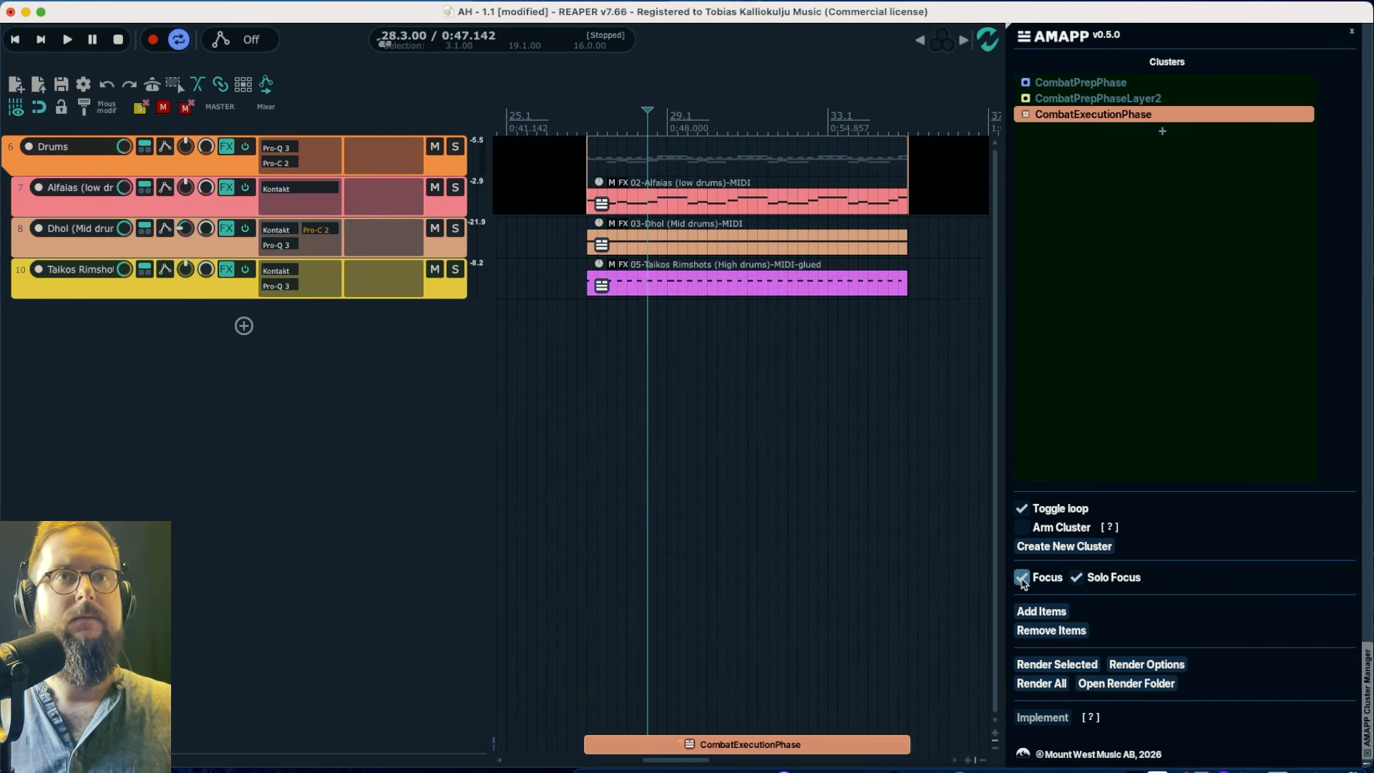
key(space)
right_click(627, 287)
key(Escape)
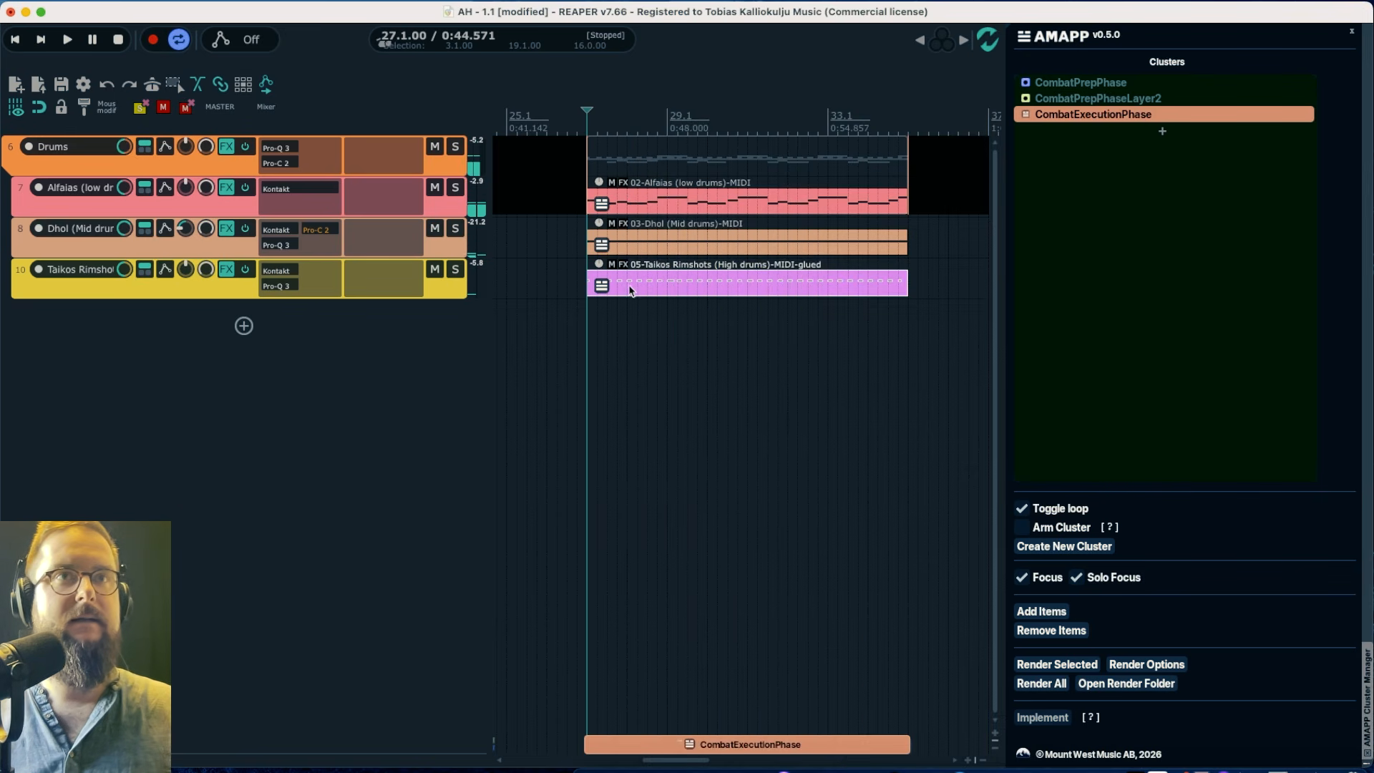
Duplicate the Taikos Rimshots notes an eighth note later, lower the copies' velocities, and transpose them down a semitone to G5
double_click(620, 288)
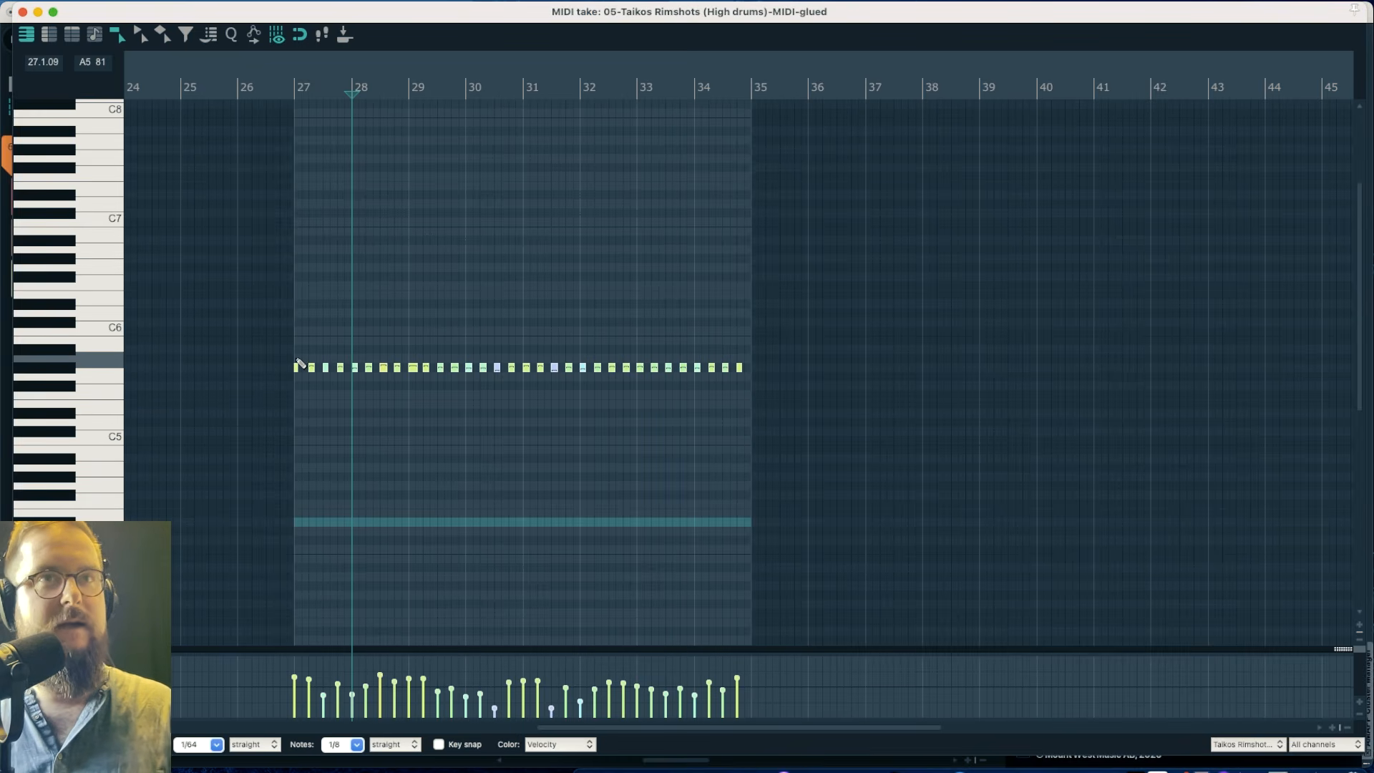
drag(299, 373, 307, 373)
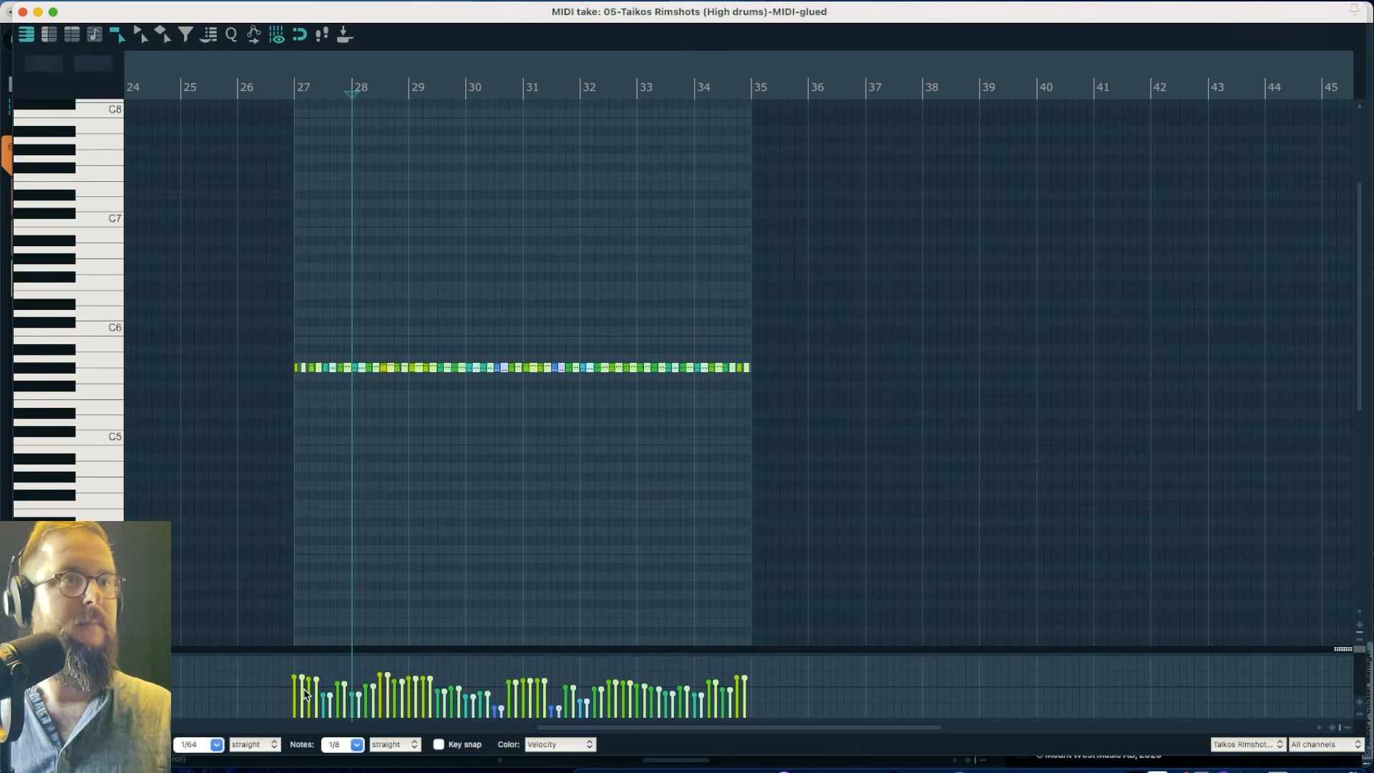
mouse_move(302, 677)
mouse_down()
mouse_move(302, 693)
mouse_move(301, 629)
mouse_move(300, 698)
mouse_up()
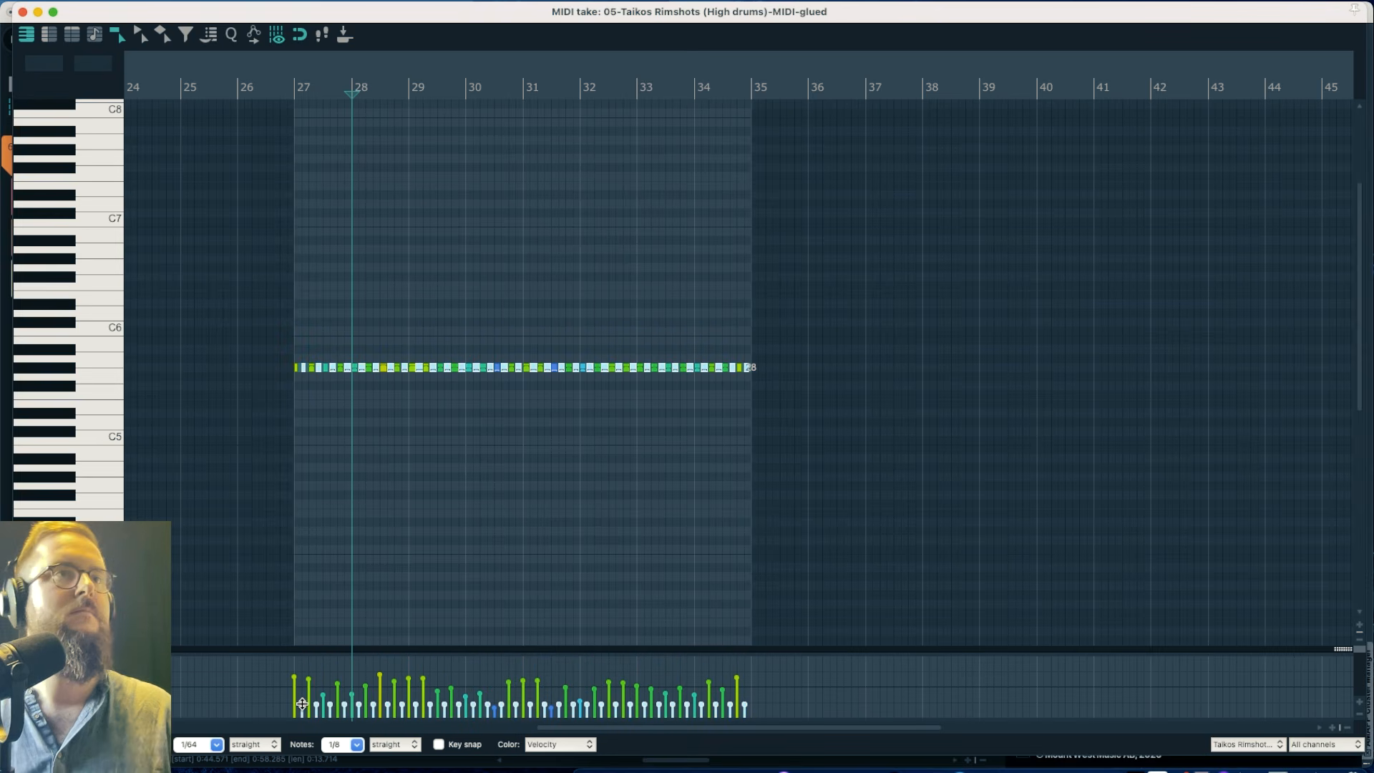
key(space)
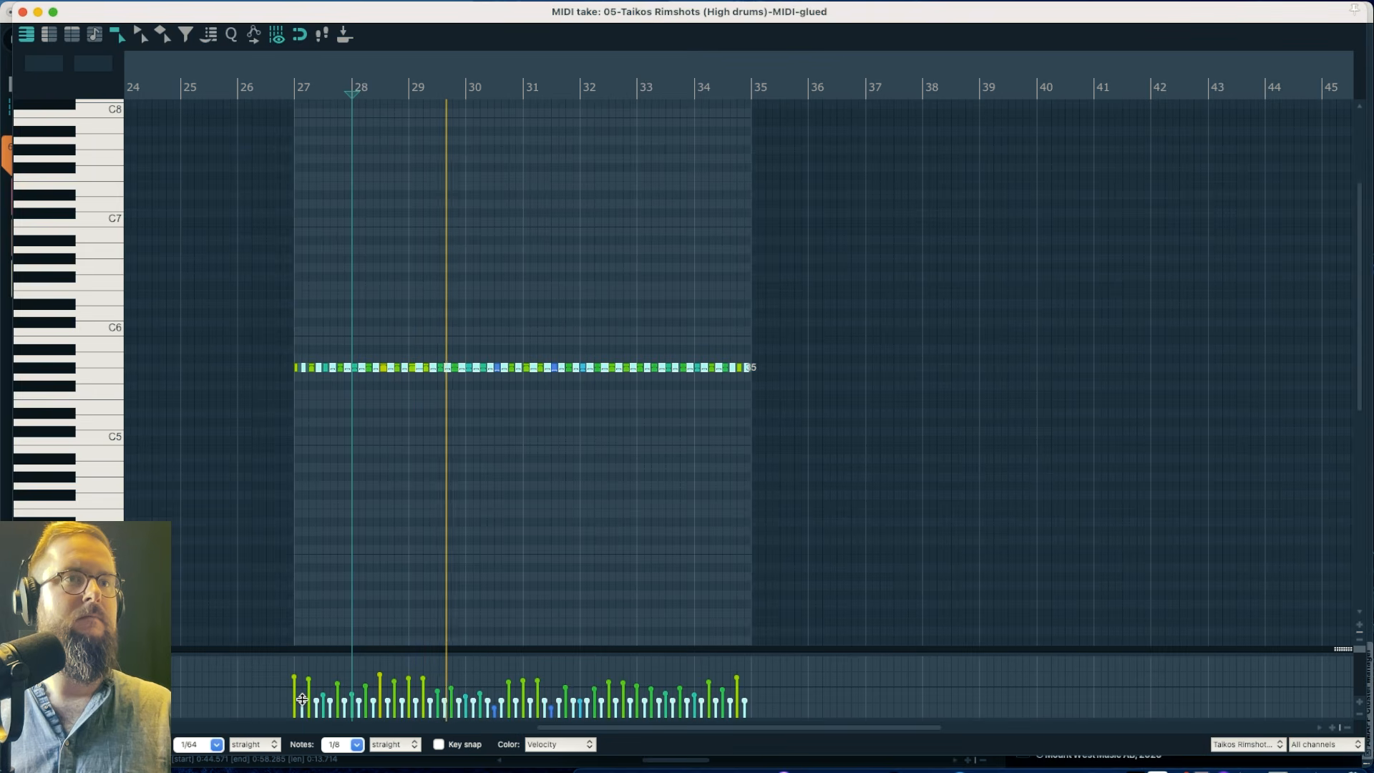
drag(303, 367, 303, 379)
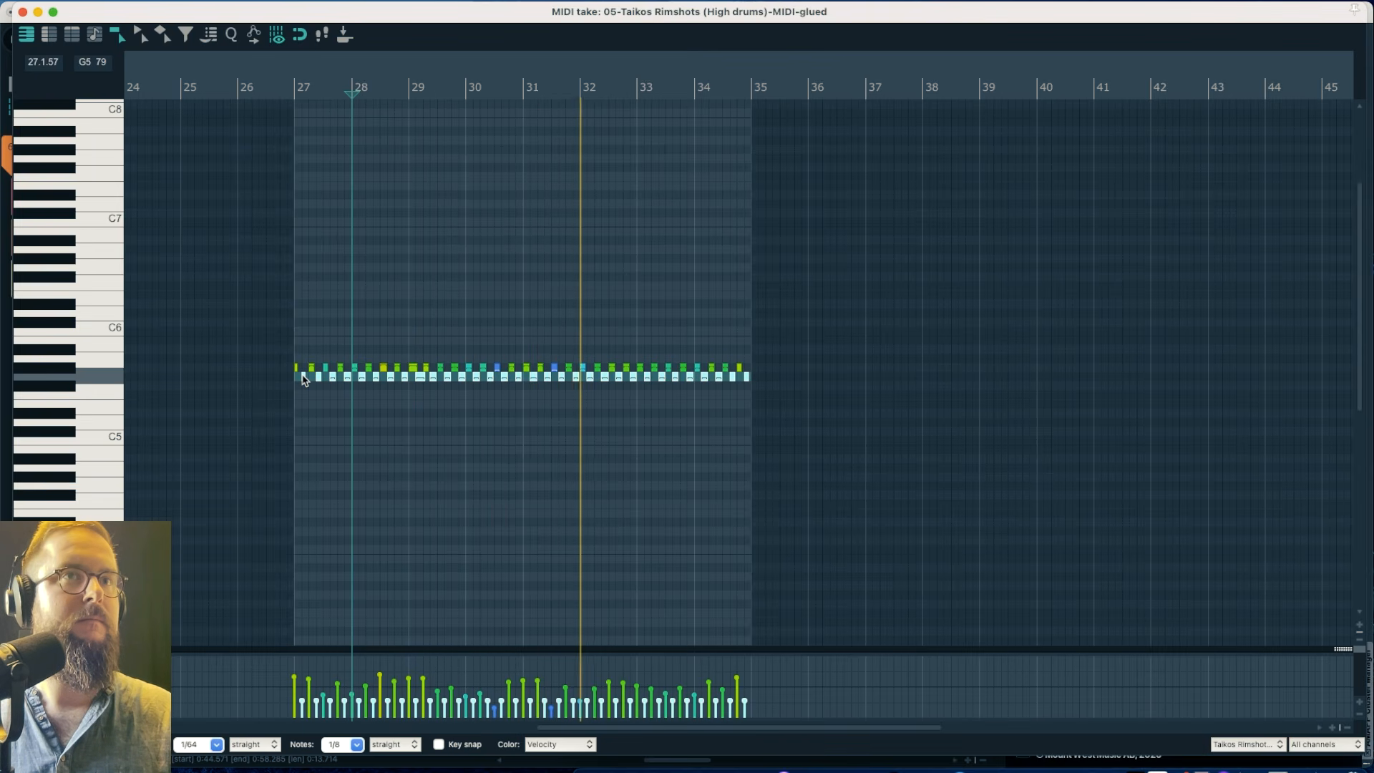
key(space)
key(Escape)
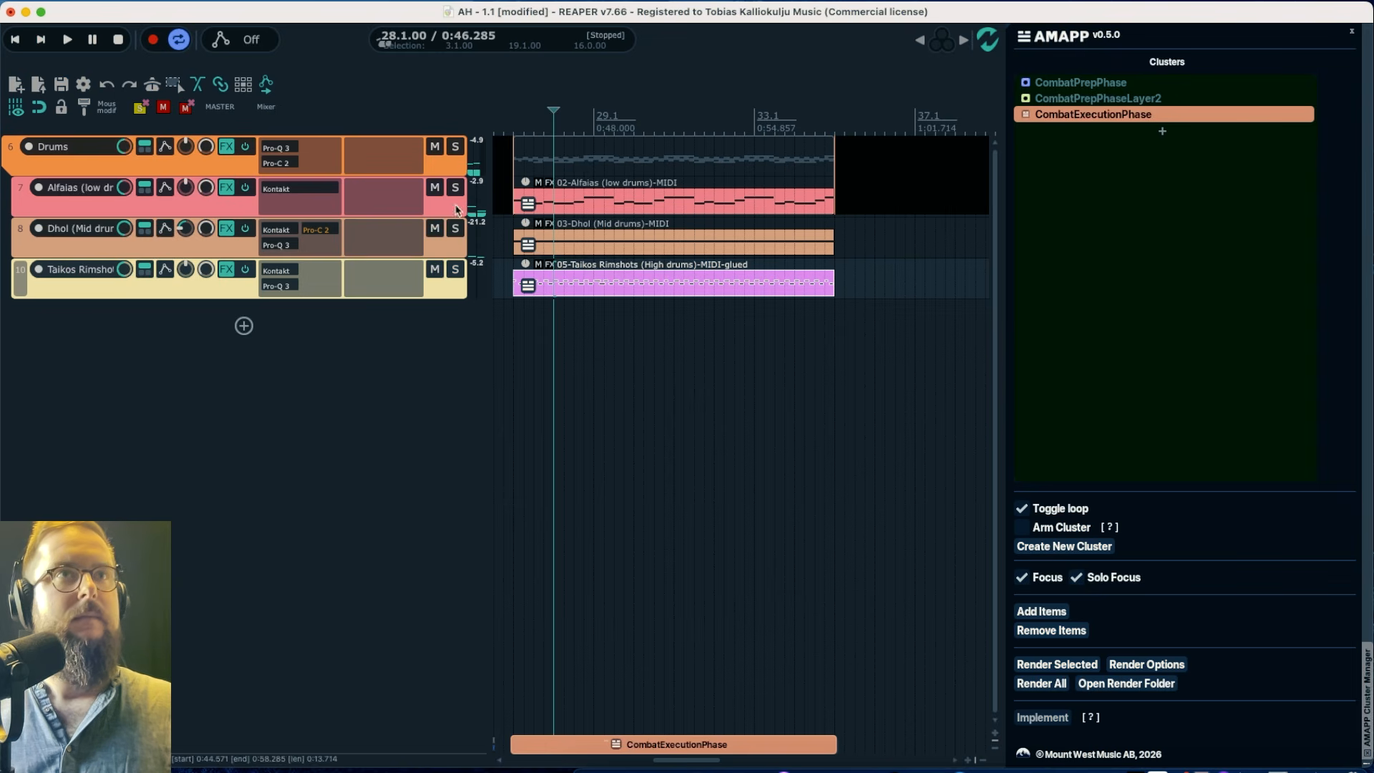
Play the CombatExecutionPhase drums from the loop start and solo the Dhol track
click(532, 121)
key(space)
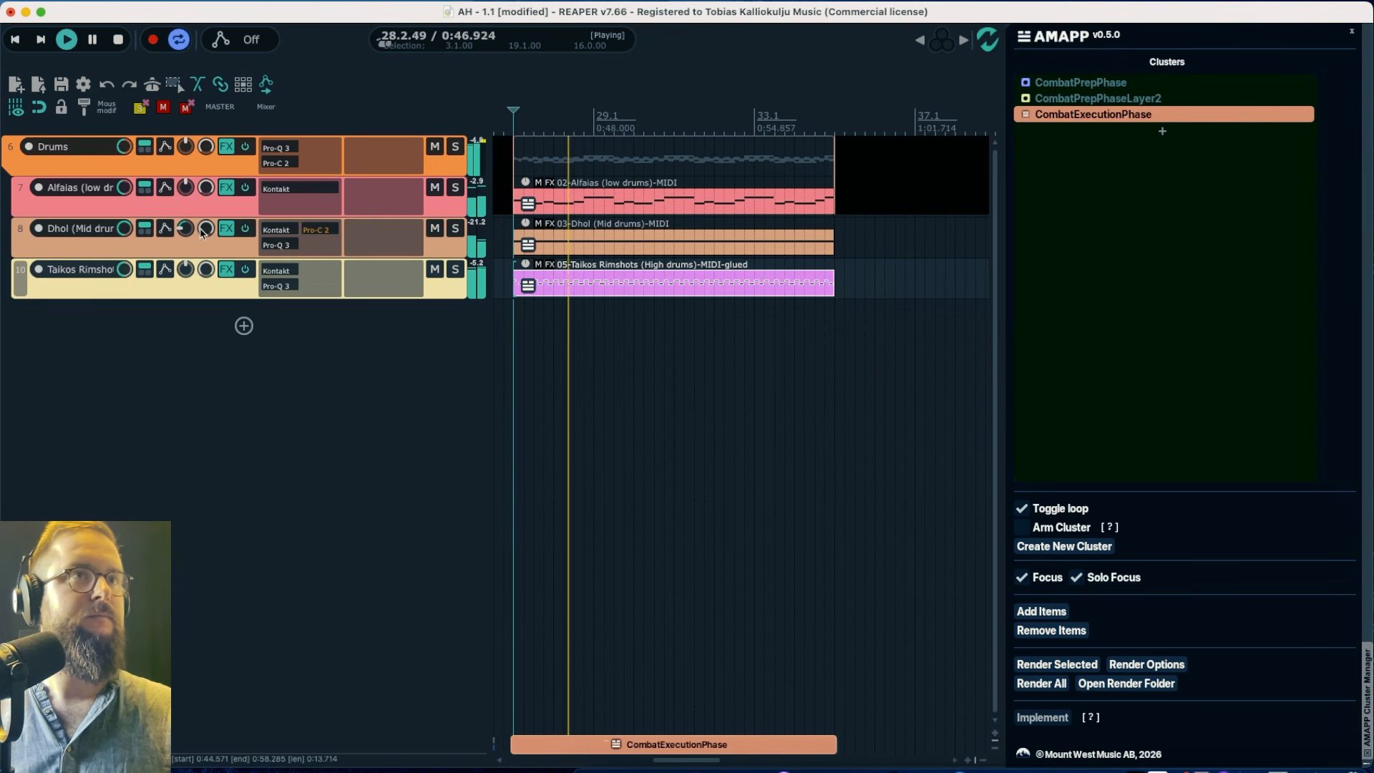
click(456, 228)
key(space)
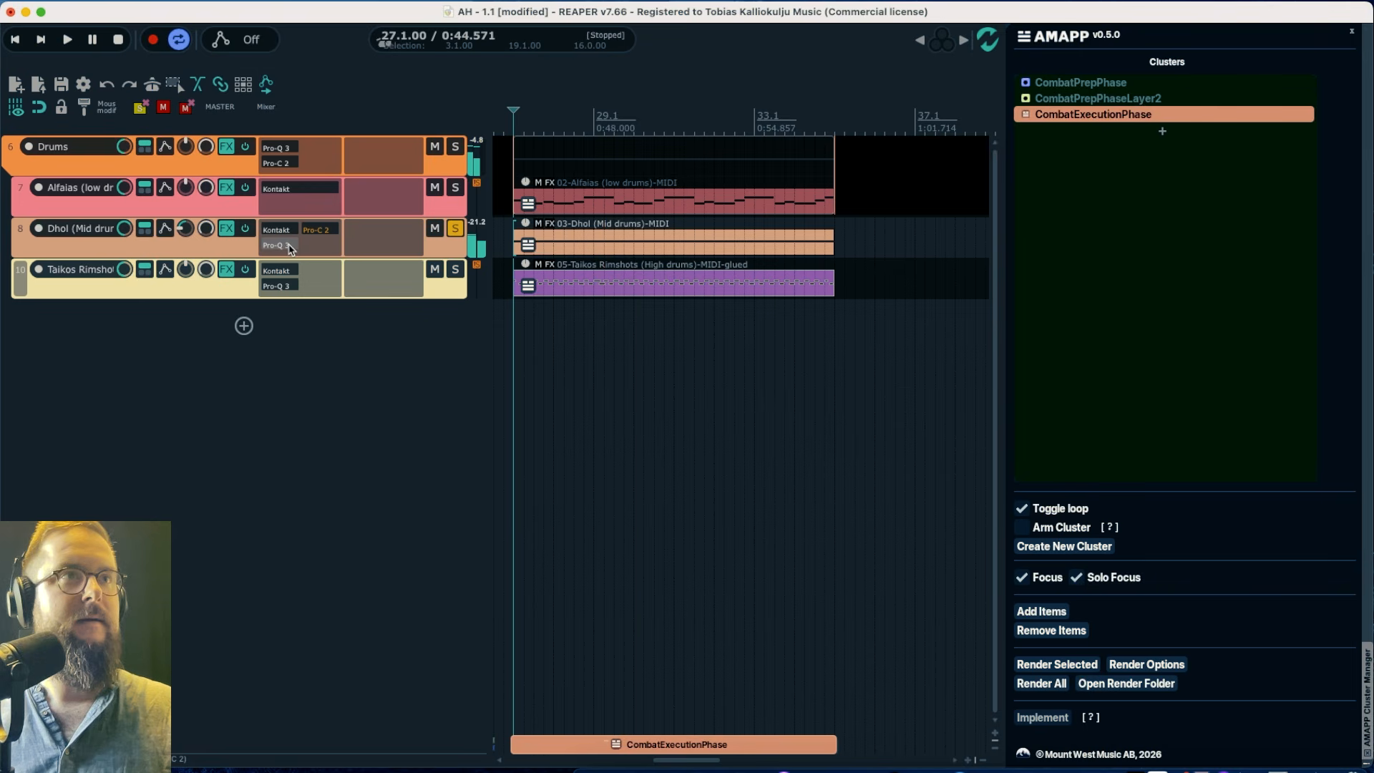
Raise the Dhol track's Pro-Q 3 low cut to about 232 Hz and refine the curve further during soloed playback
click(283, 247)
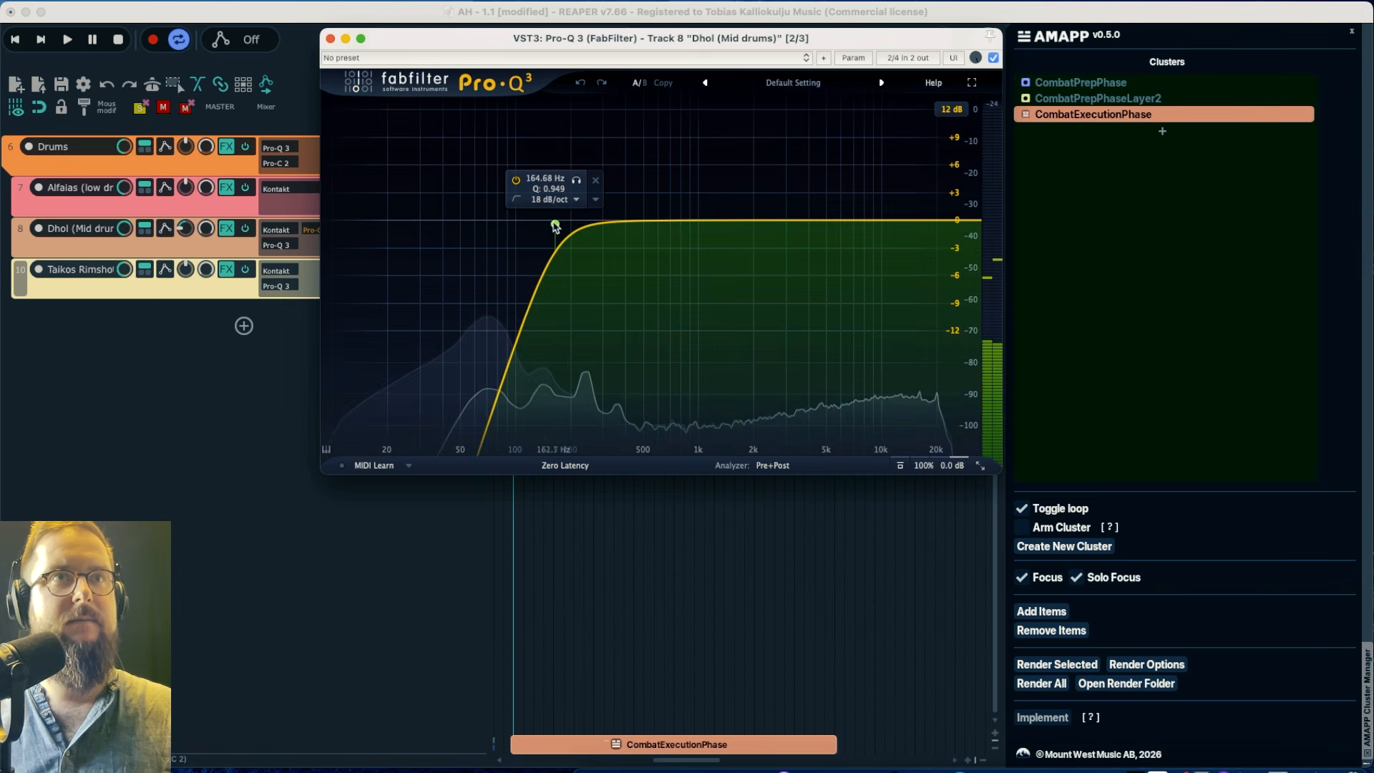
drag(555, 227, 583, 226)
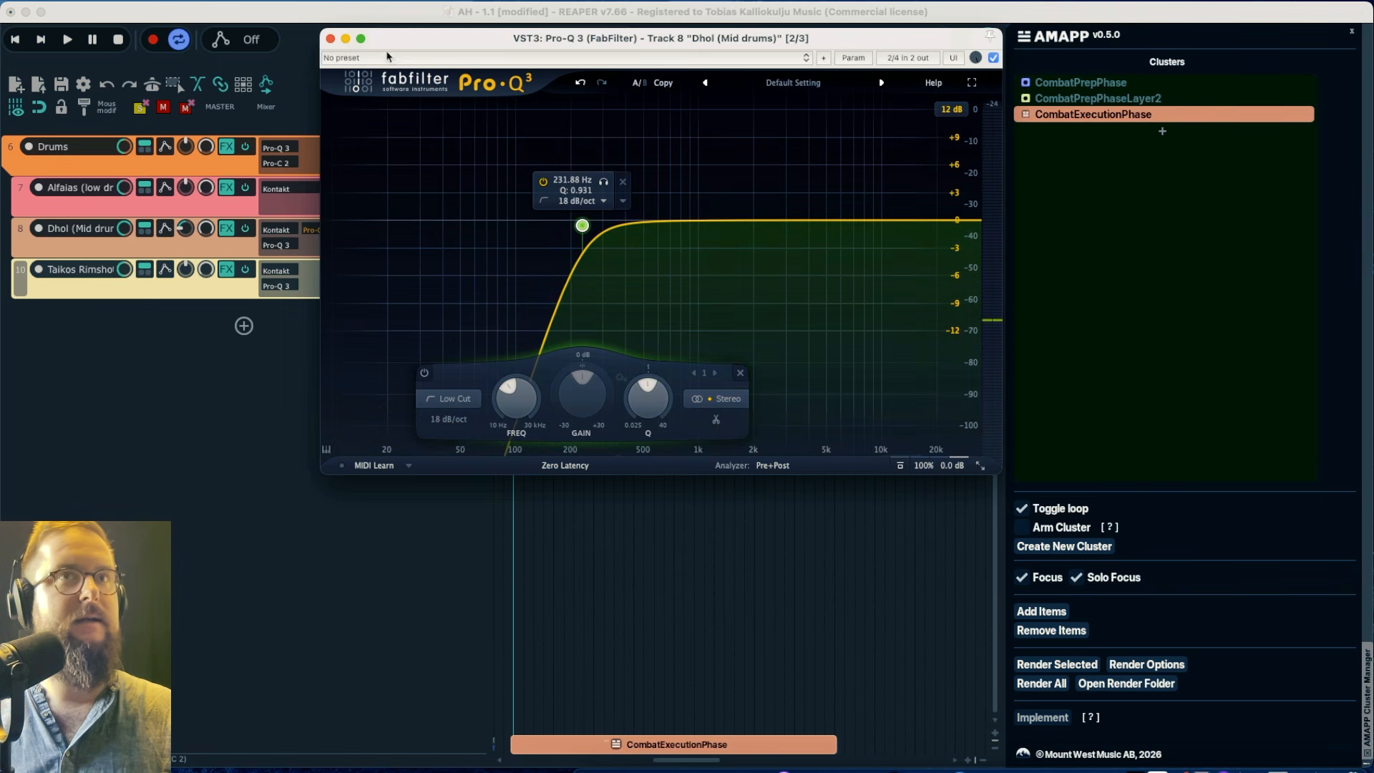
key(space)
drag(583, 225, 630, 175)
key(space)
key(space)
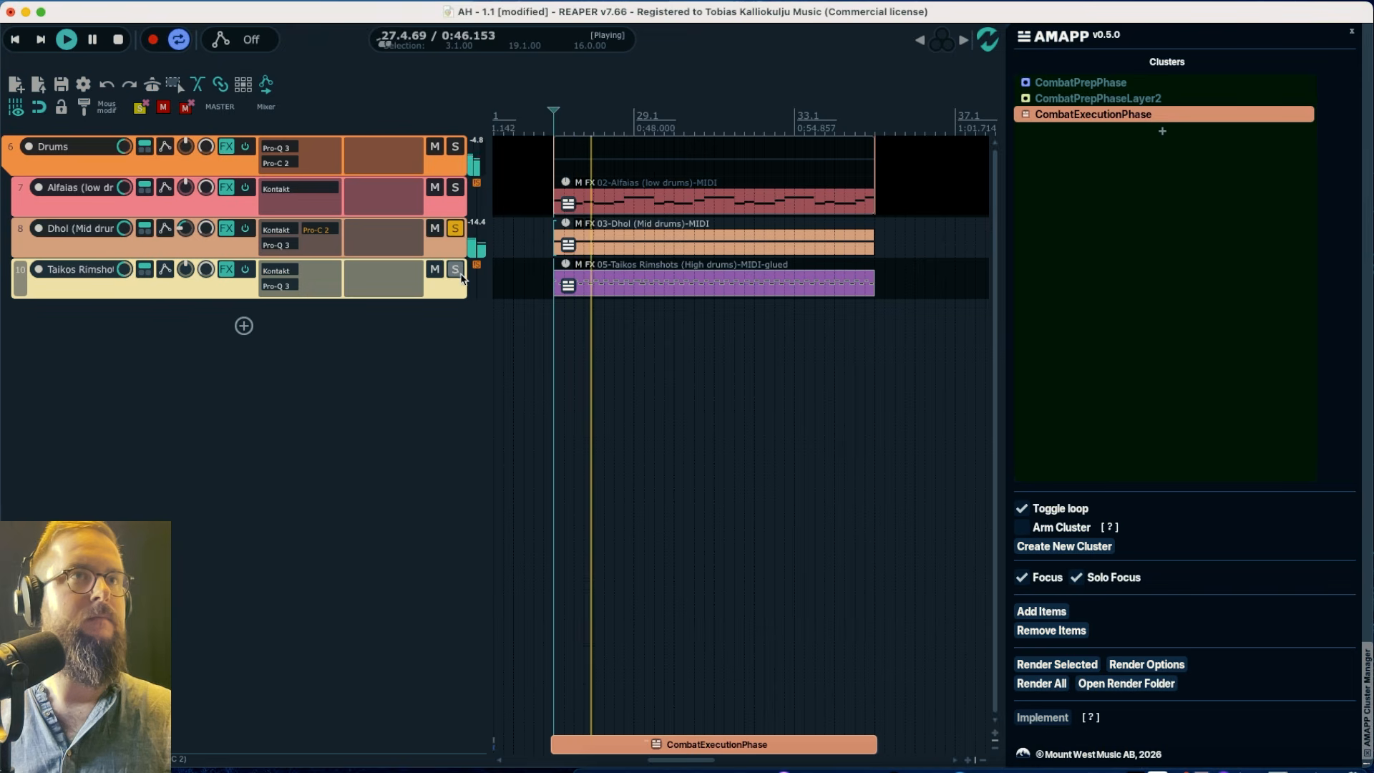
Solo the Taikos Rimshots alongside the Dhol, slightly adjust the Dhol volume, clear both solos, and select the Dhol item
click(455, 270)
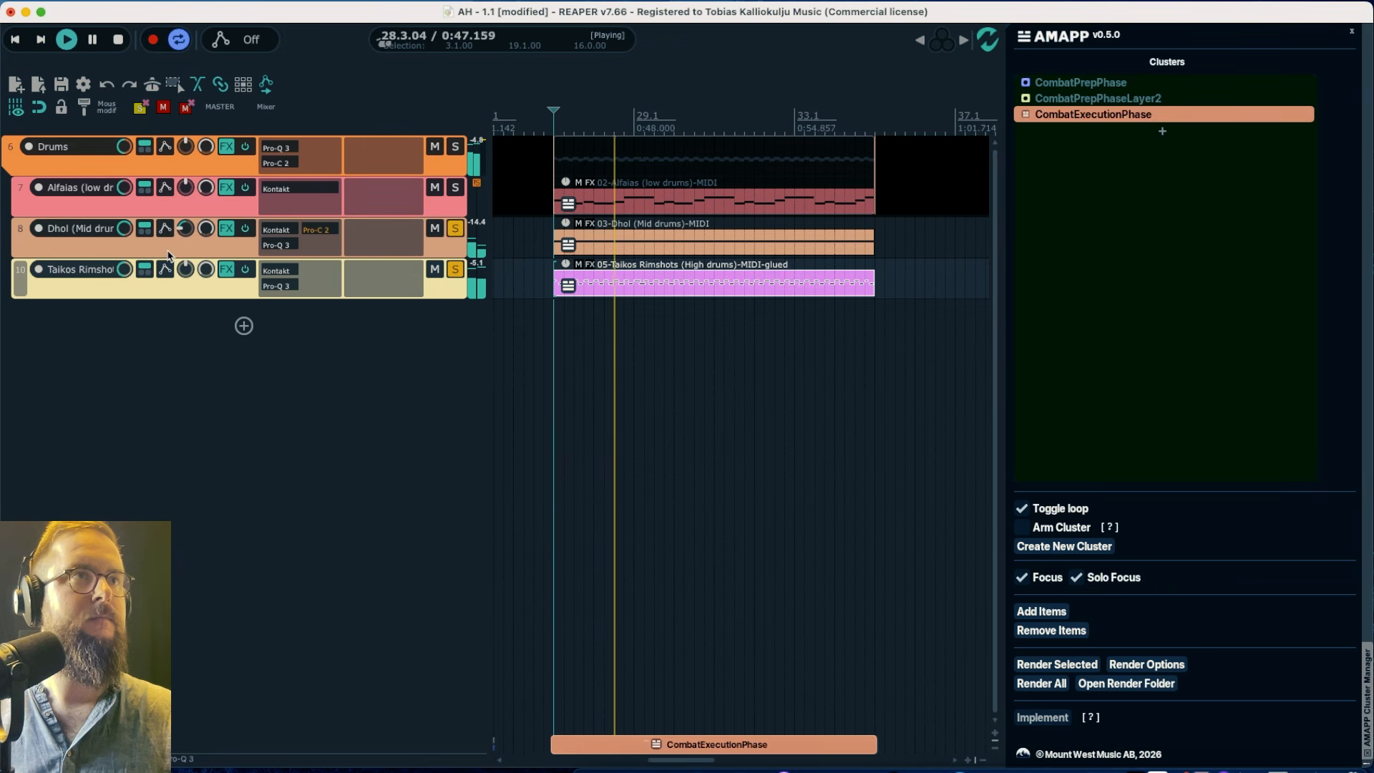
drag(125, 229, 125, 227)
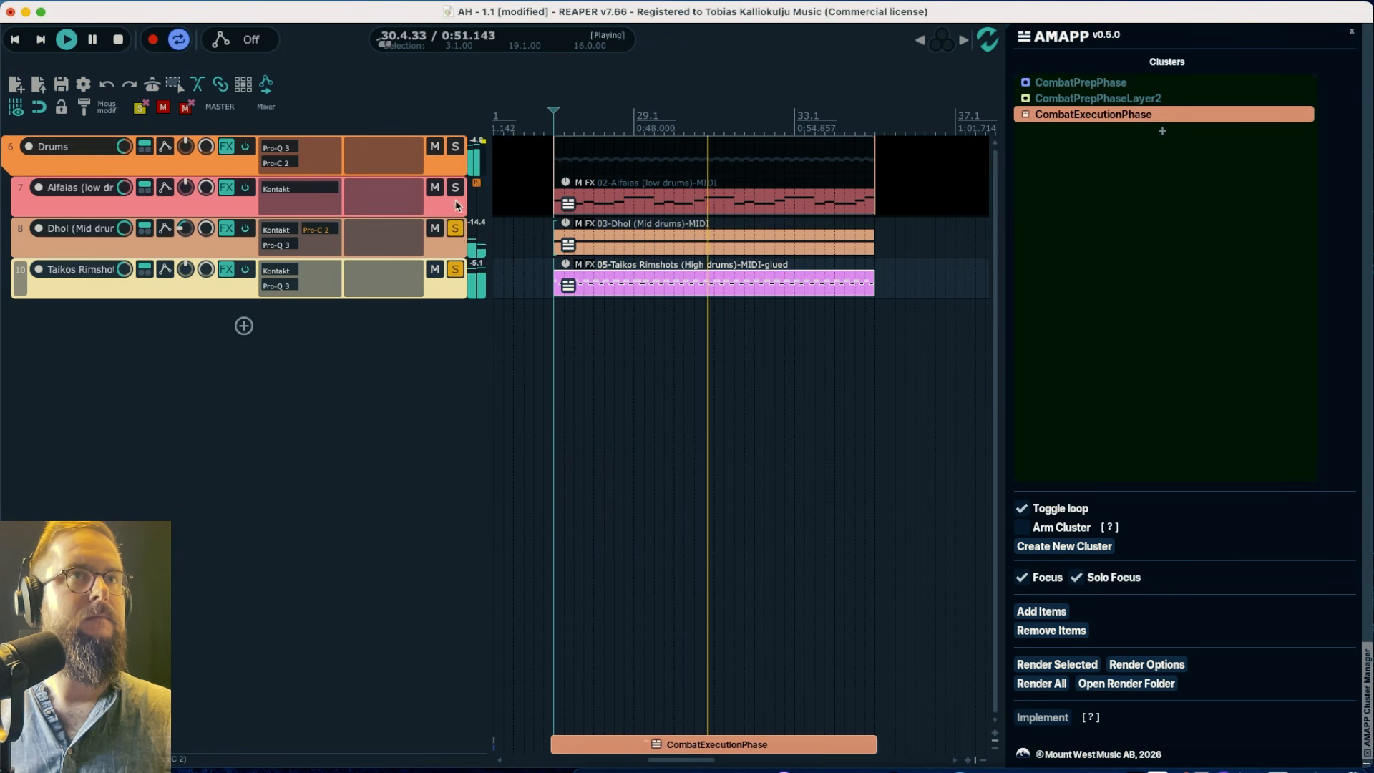
drag(455, 228, 457, 271)
double_click(607, 247)
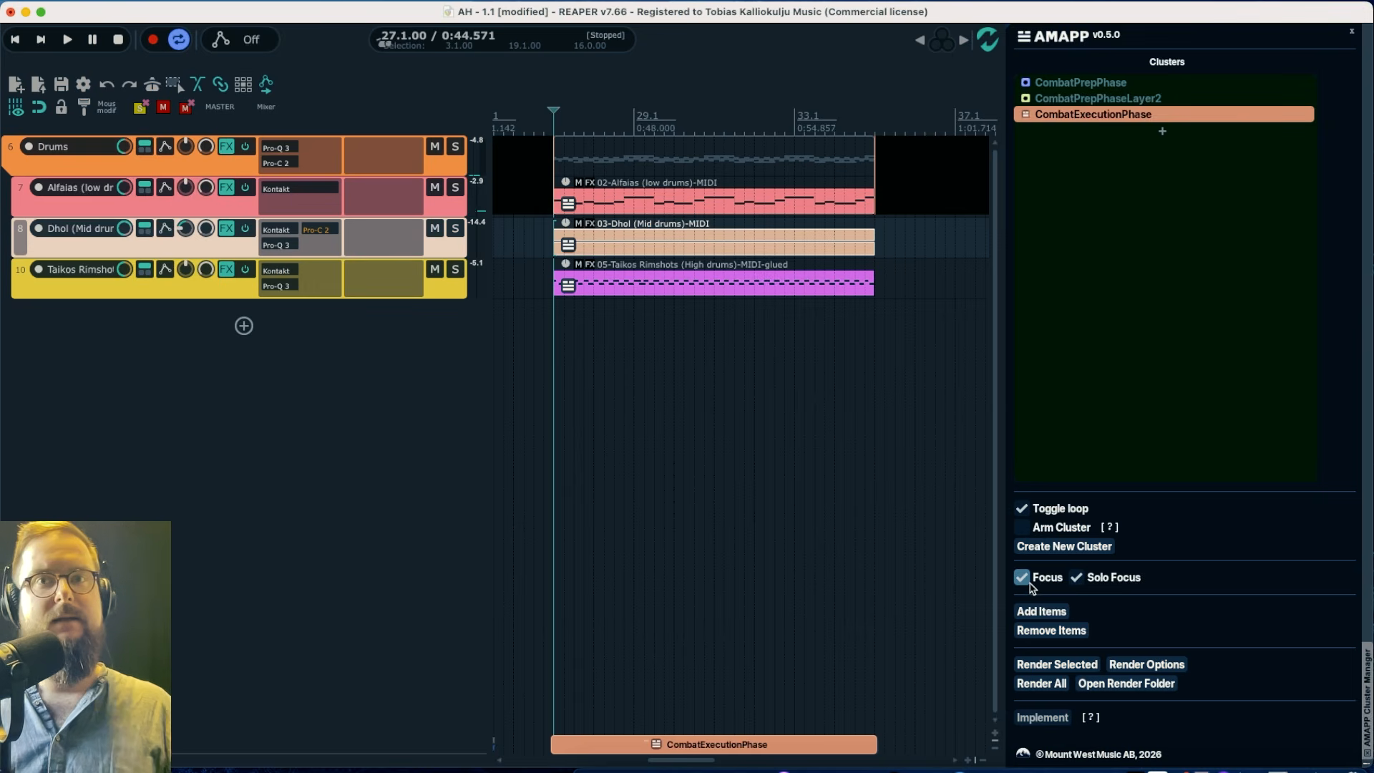
Turn off Focus, audition the Taikos (High drums) track soloed, and add its item to the CombatExecutionPhase cluster
click(1030, 583)
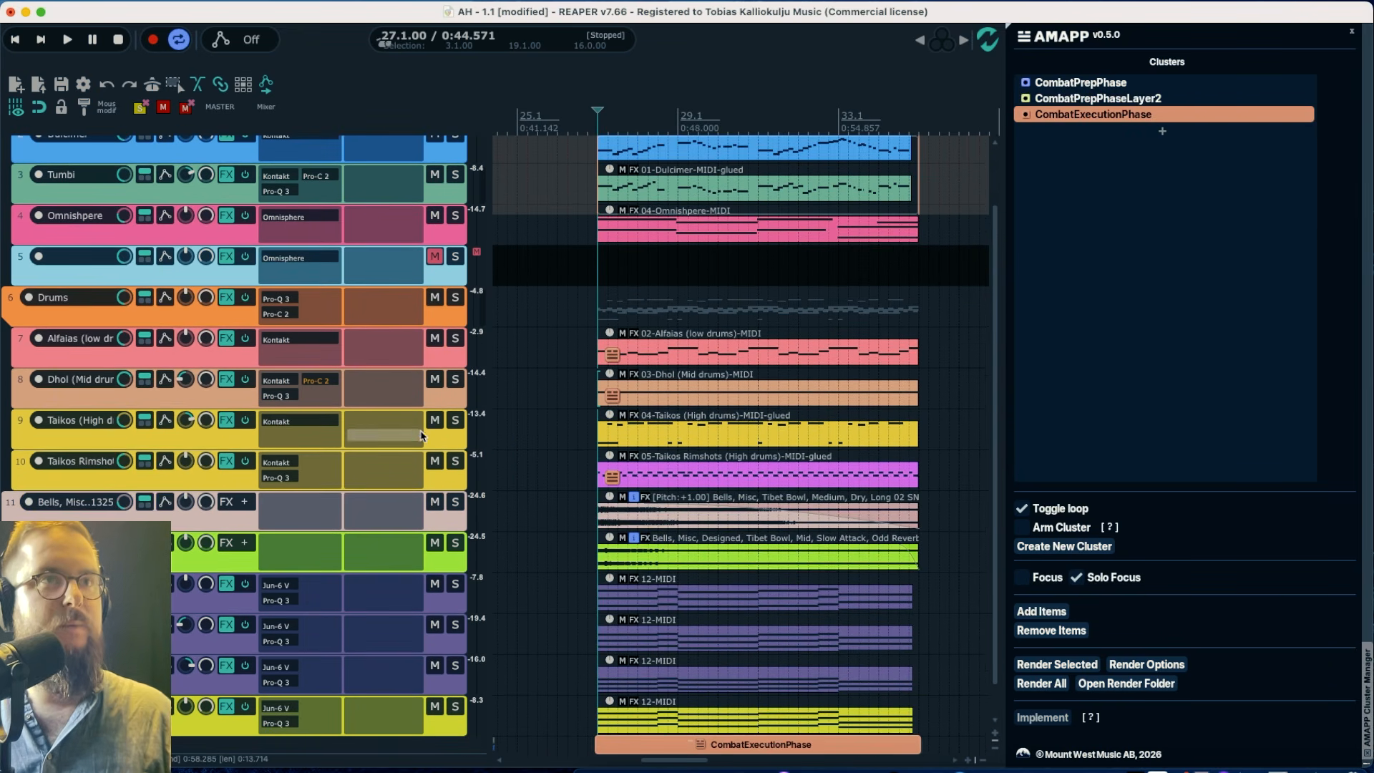
click(454, 421)
key(space)
click(862, 438)
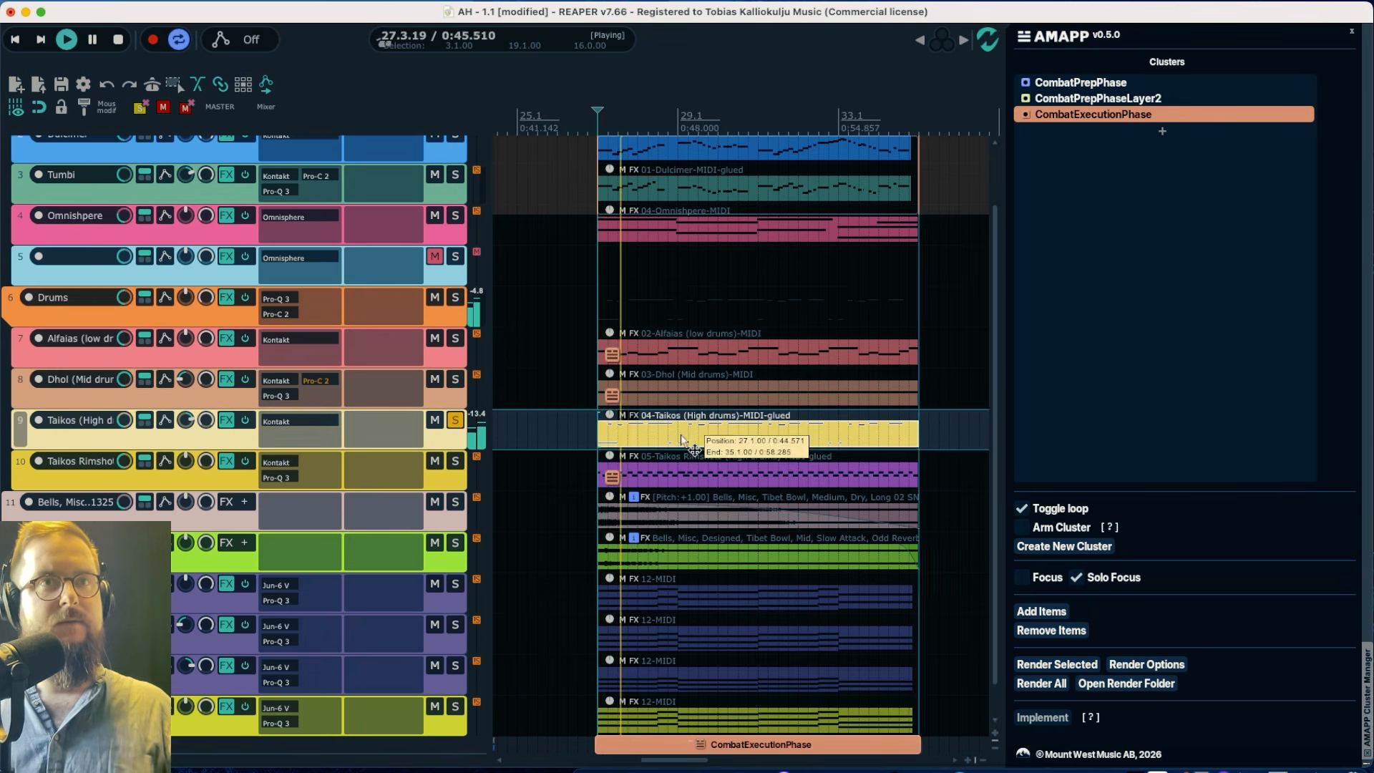
key(space)
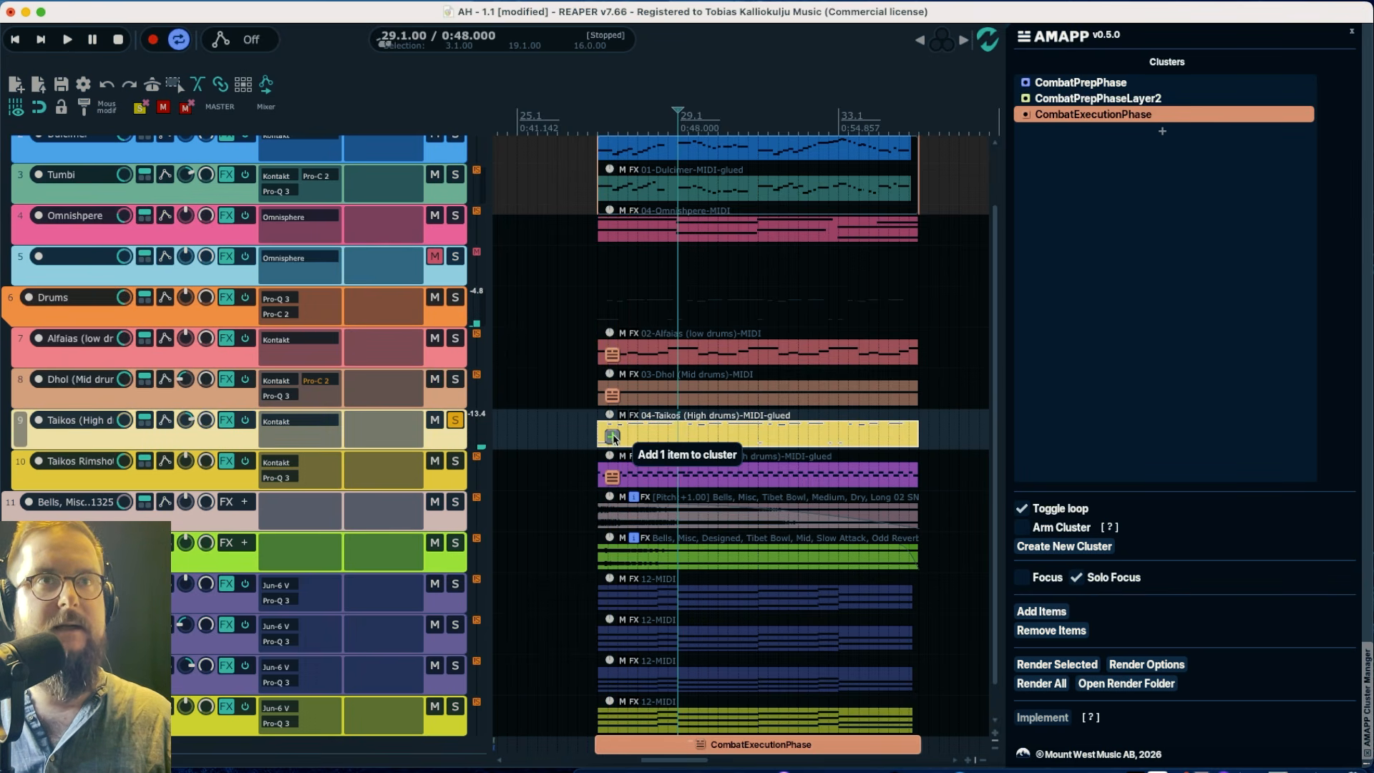
Raise the velocities of all notes in the 04-Taikos (High drums) MIDI item
double_click(642, 439)
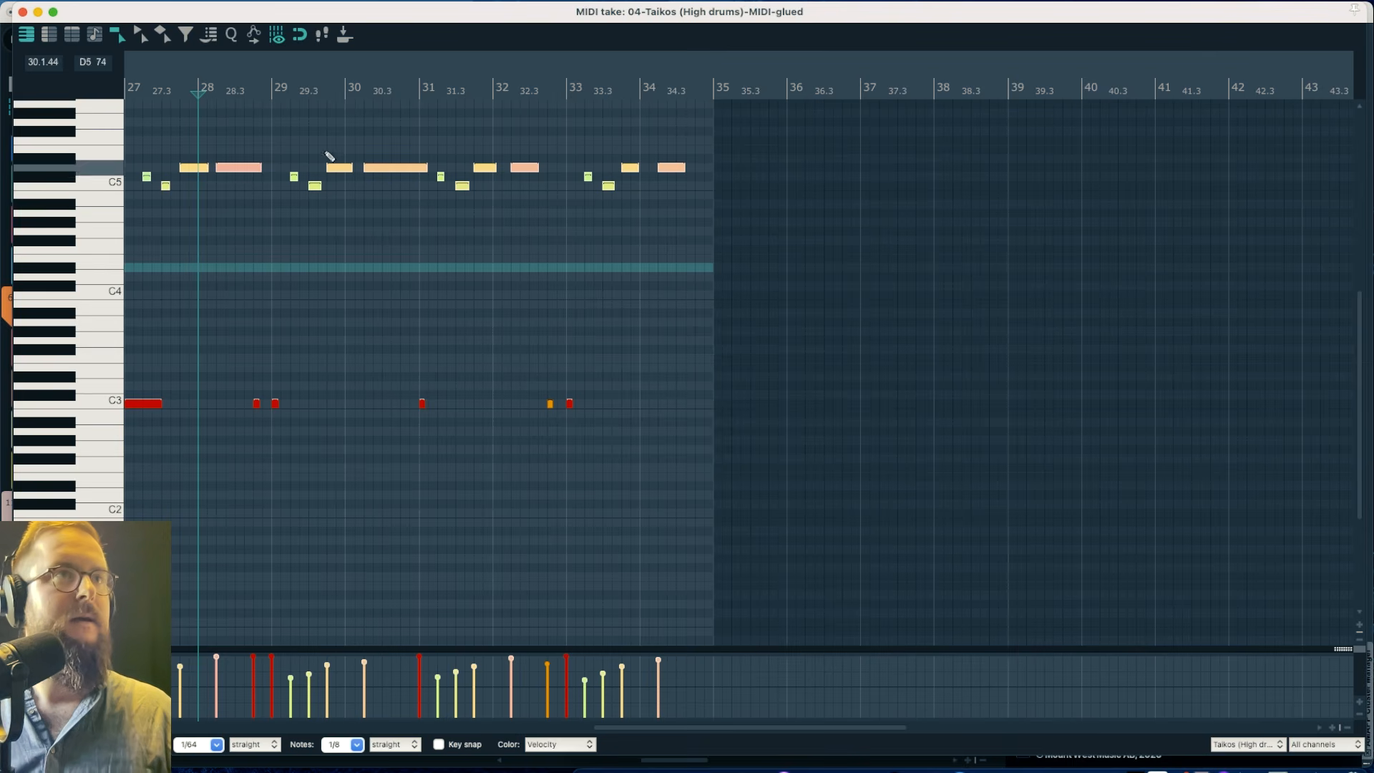
scroll(186, 93, left, 5)
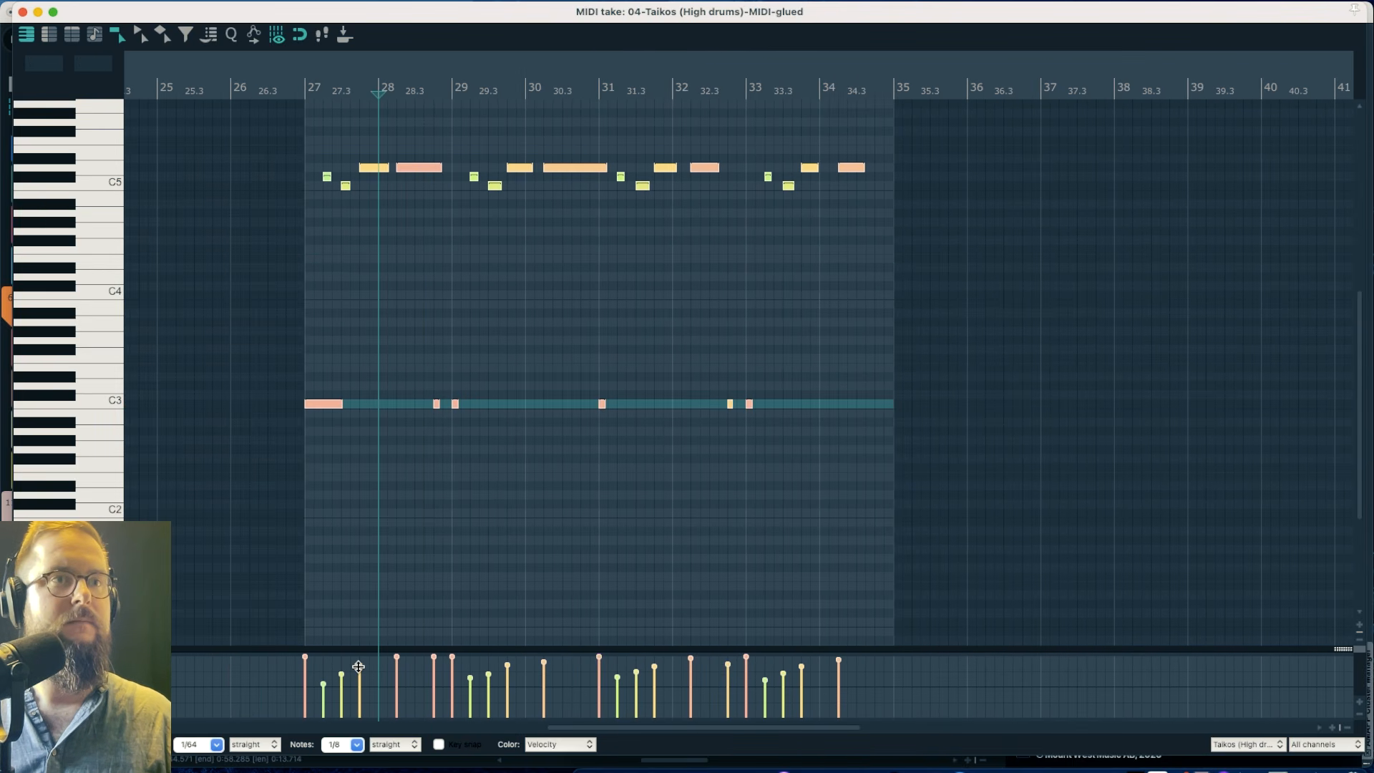
drag(359, 666, 358, 662)
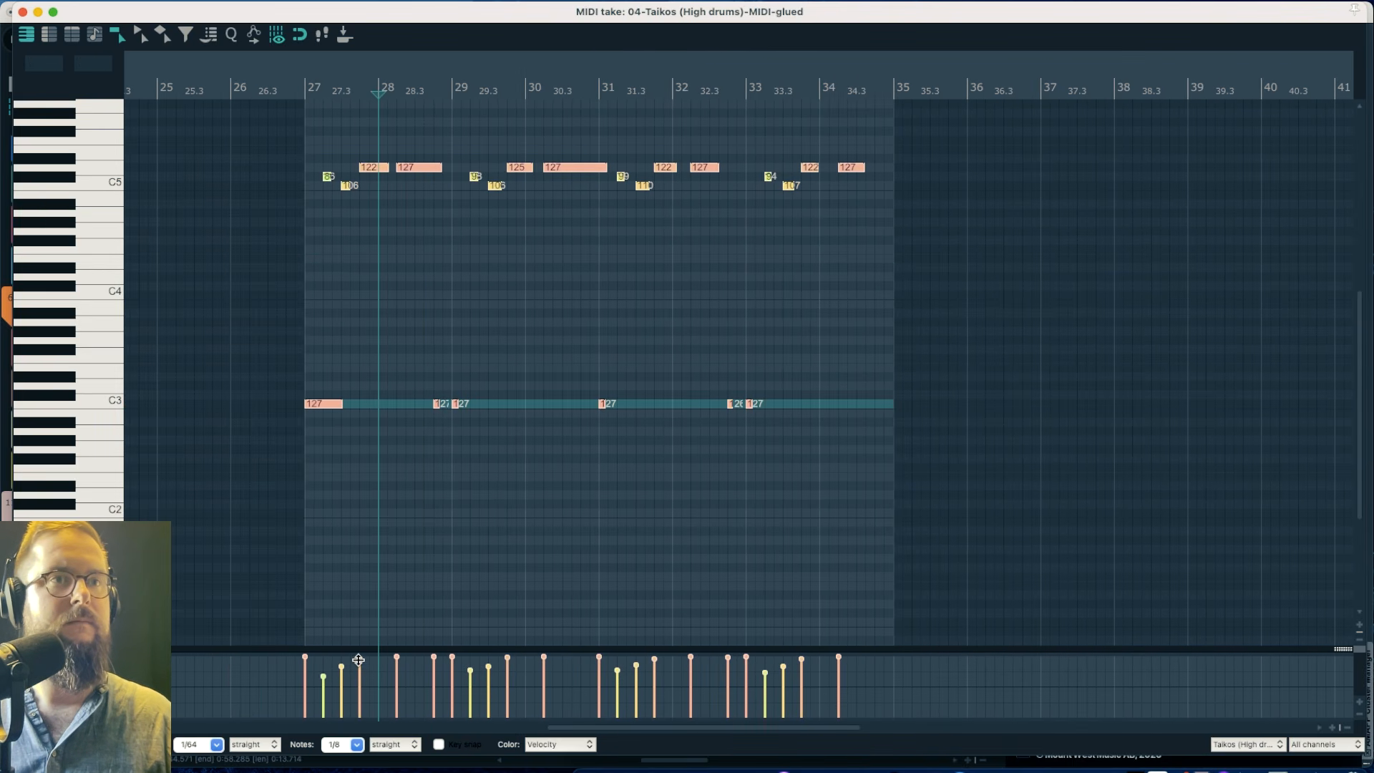
Restore Focus on CombatExecutionPhase, clear the Taikos (High drums) solo, and play all four drum tracks together
key(space)
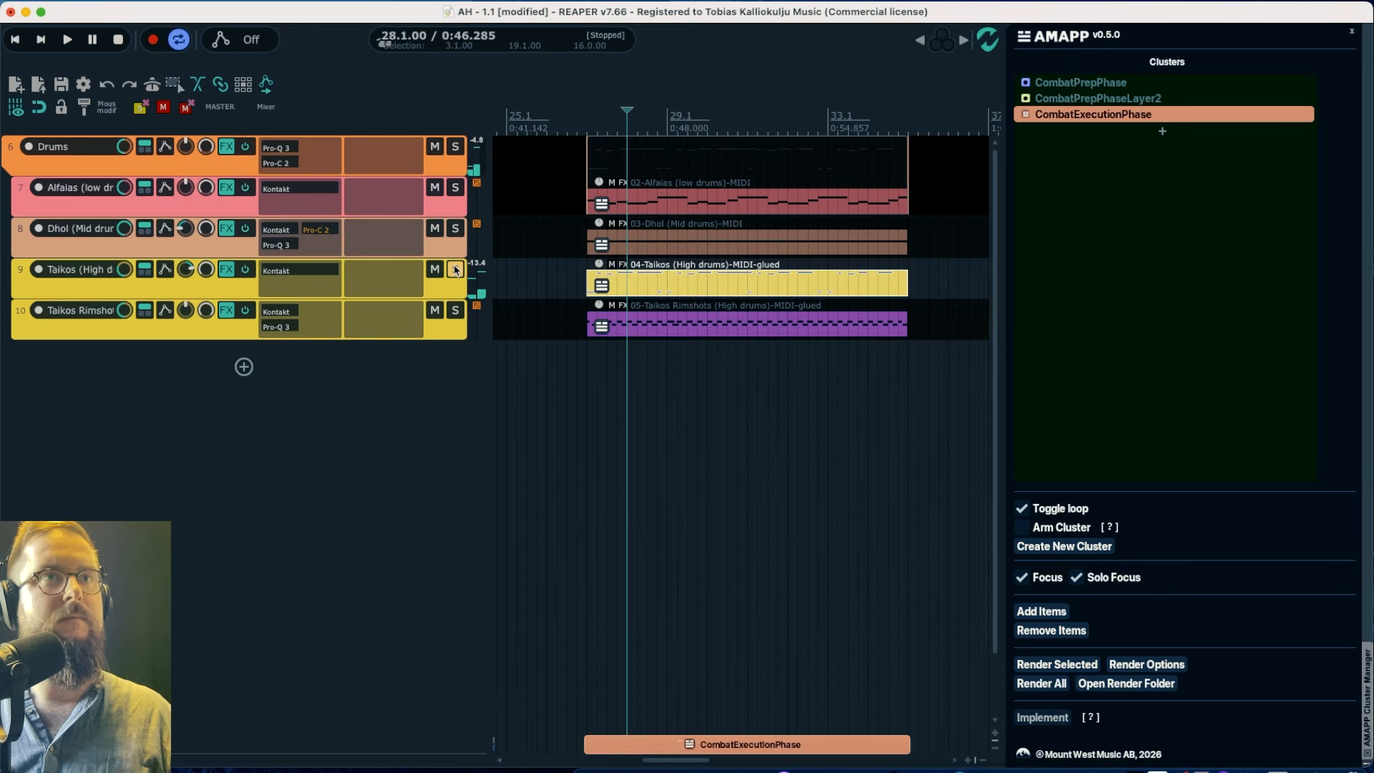
click(456, 269)
key(space)
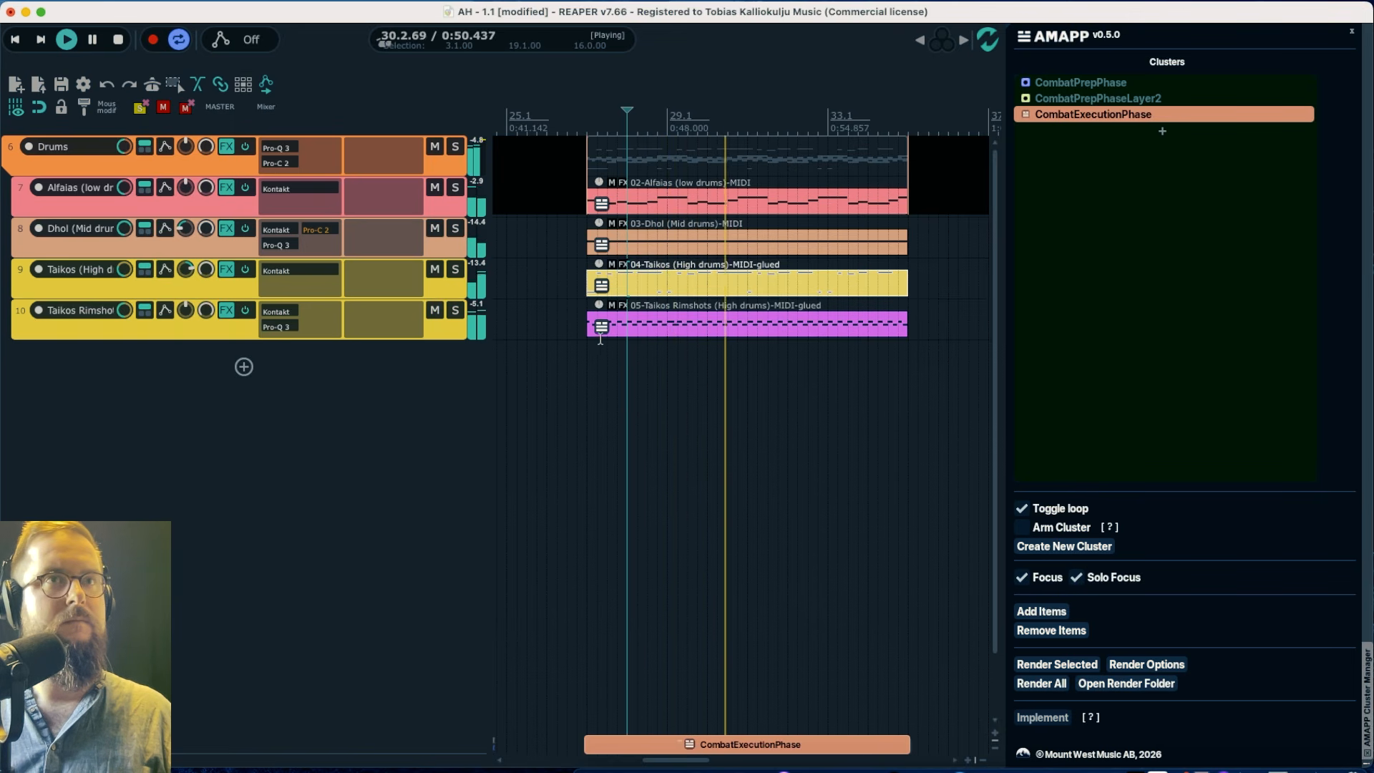
Turn off Focus, solo the two Bells tracks, and audition them from the start of the execution phase
key(space)
click(1022, 578)
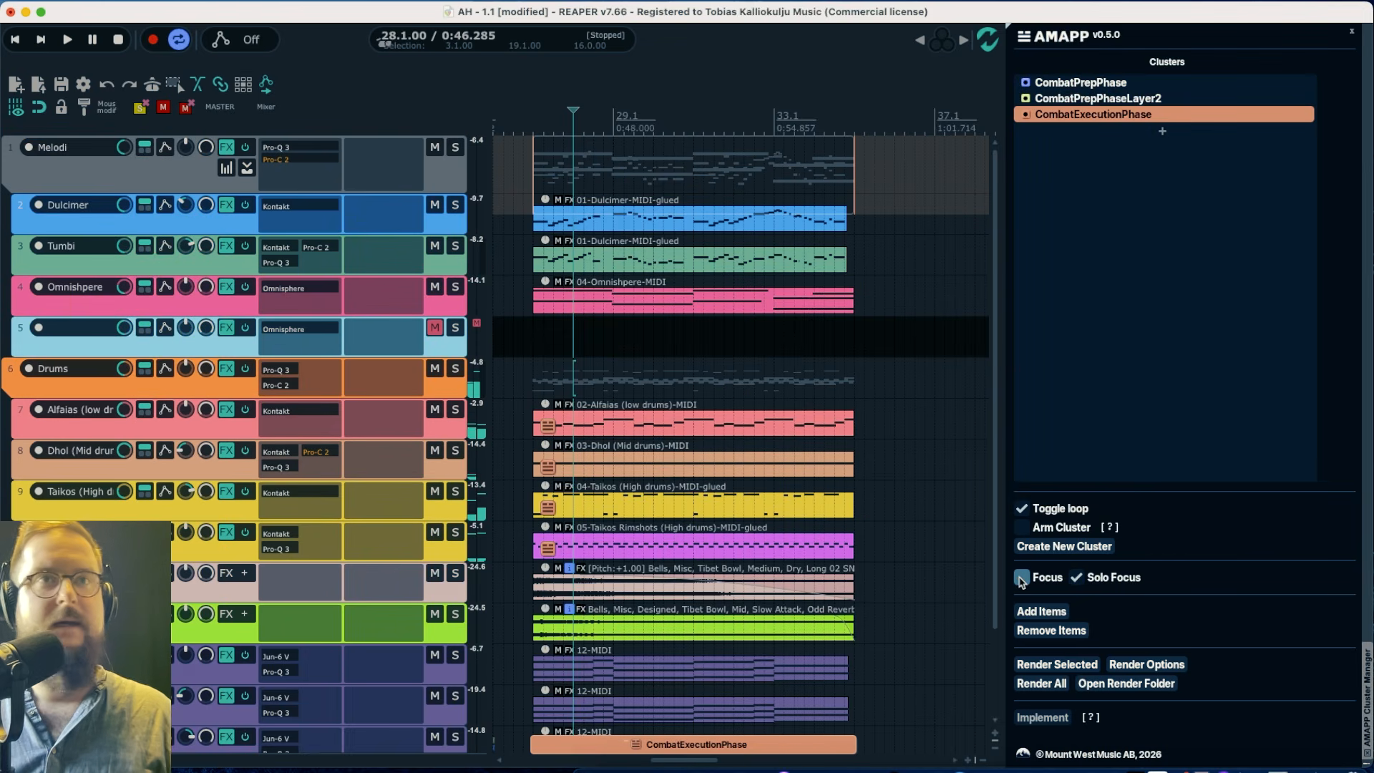
scroll(650, 572, down, 3)
scroll(650, 572, left, 2)
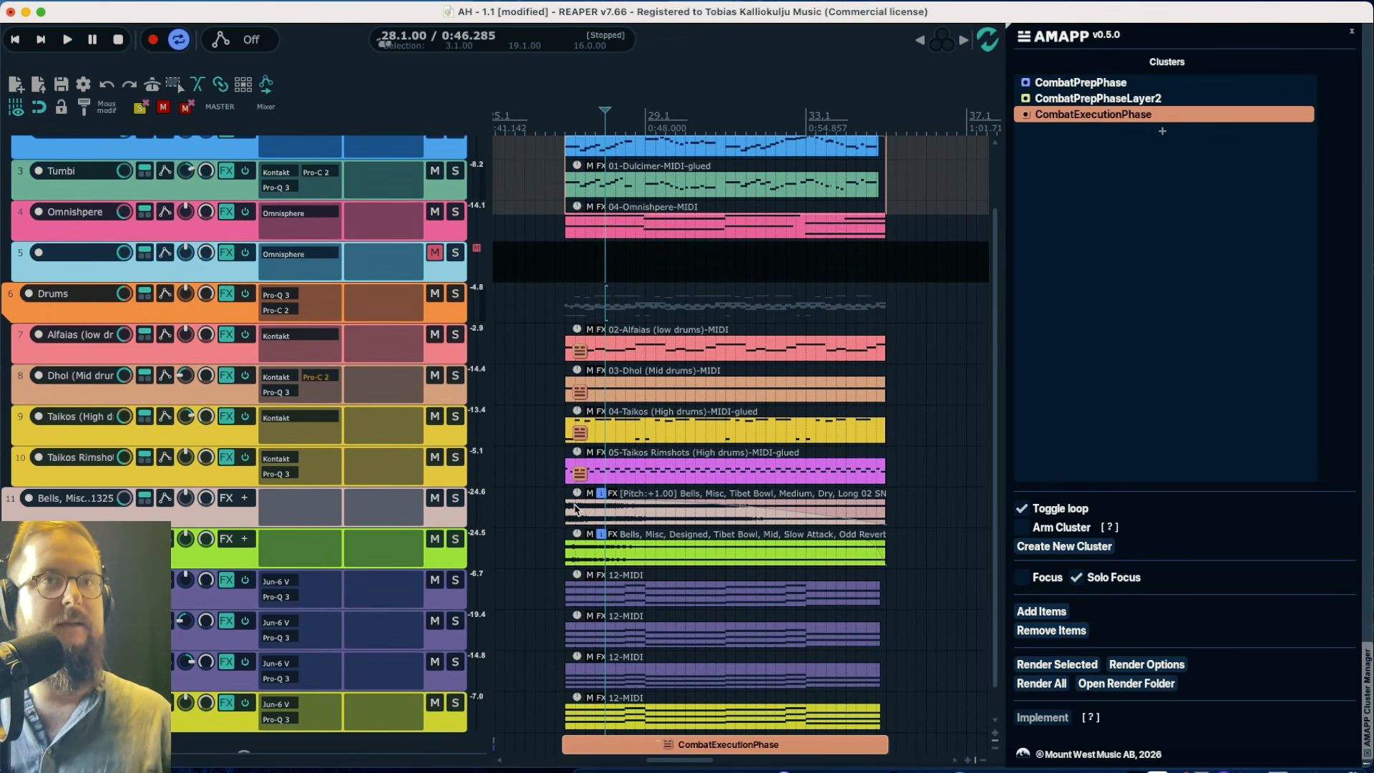
drag(454, 502, 459, 541)
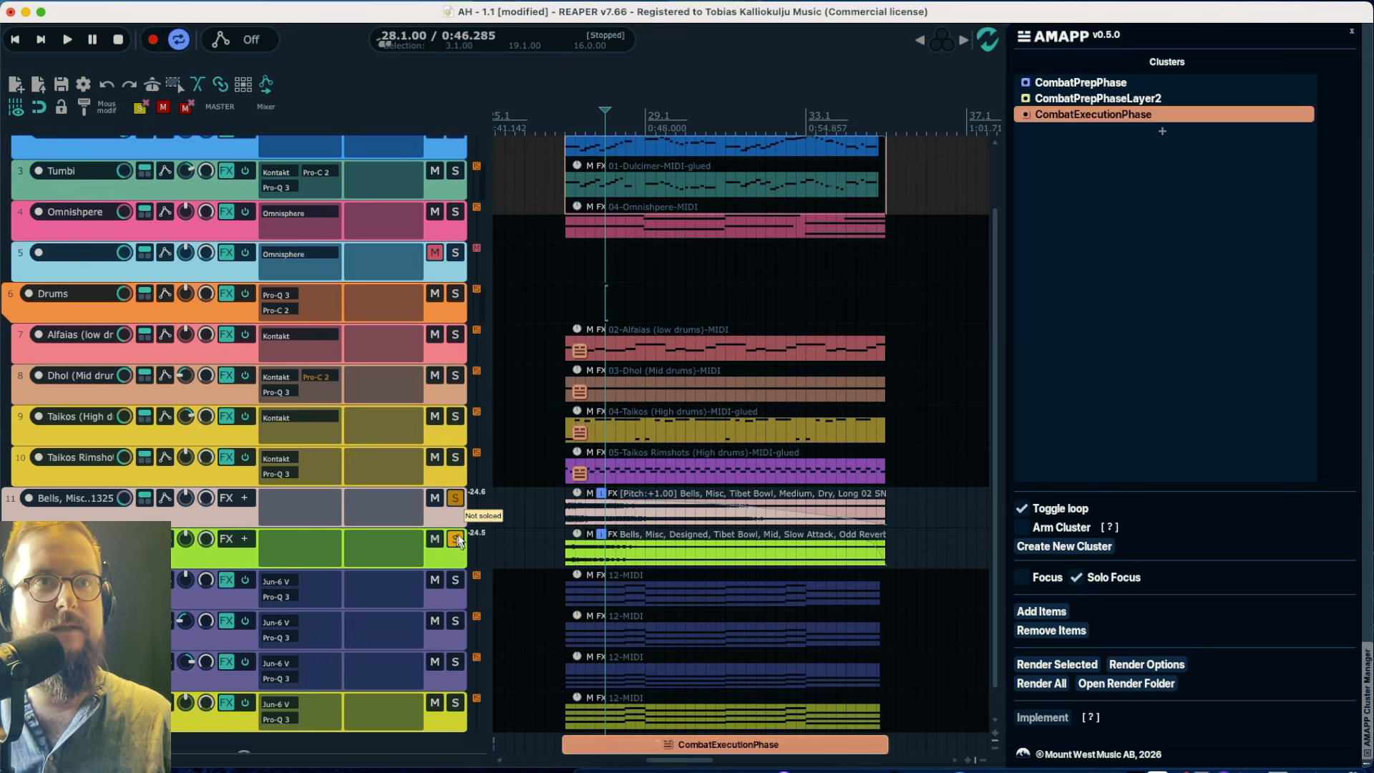
click(567, 125)
key(space)
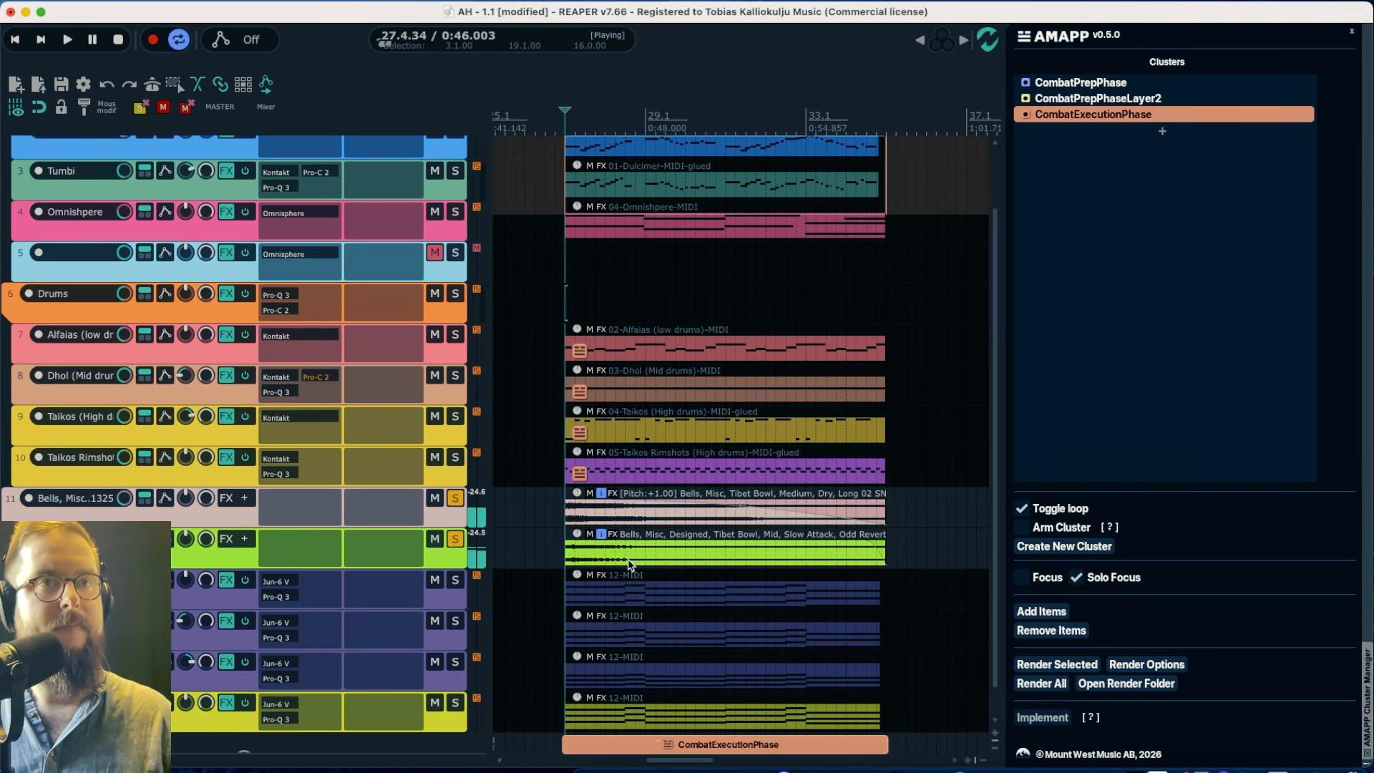
key(space)
Copy both Bells items from the execution phase to bar 3, the start of the prep phase
scroll(629, 565, down, 4)
scroll(630, 565, down, 5)
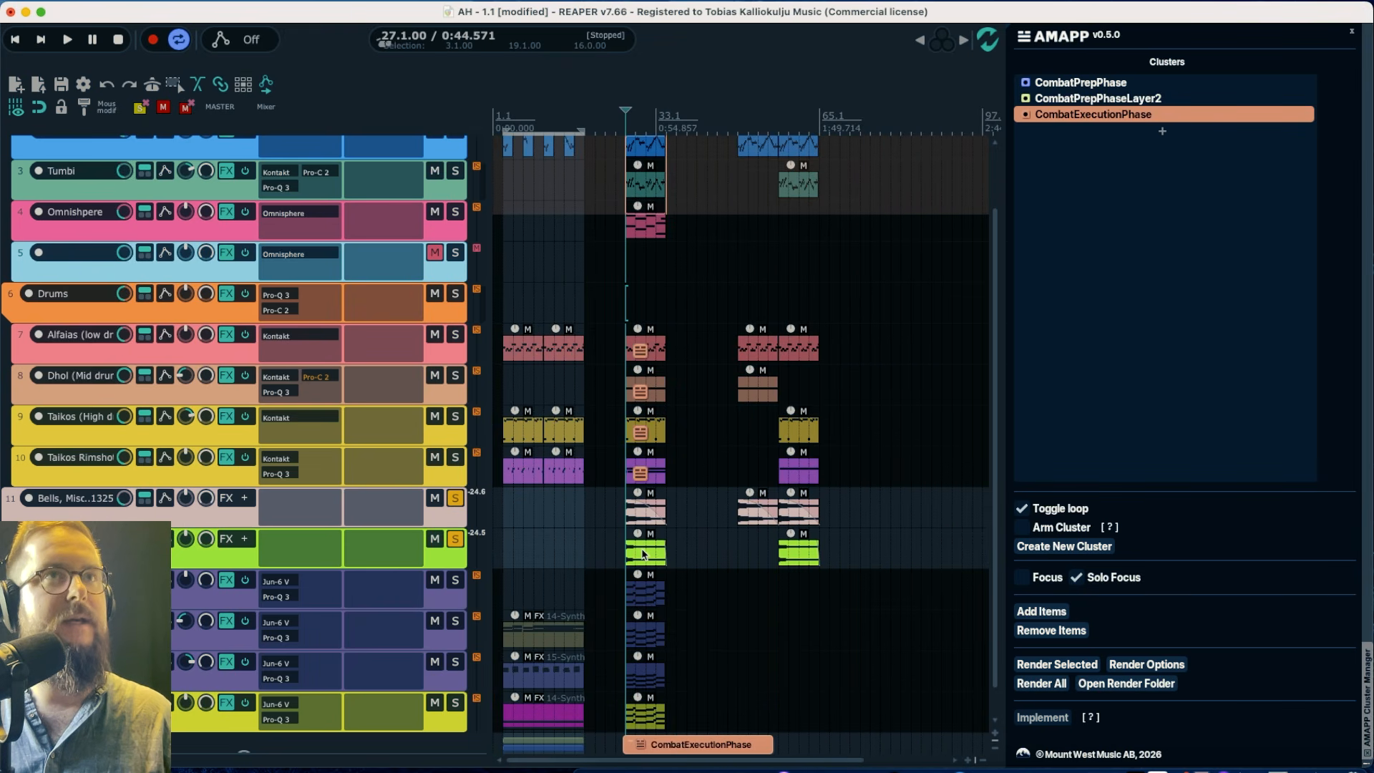
drag(636, 556, 514, 563)
drag(643, 518, 522, 515)
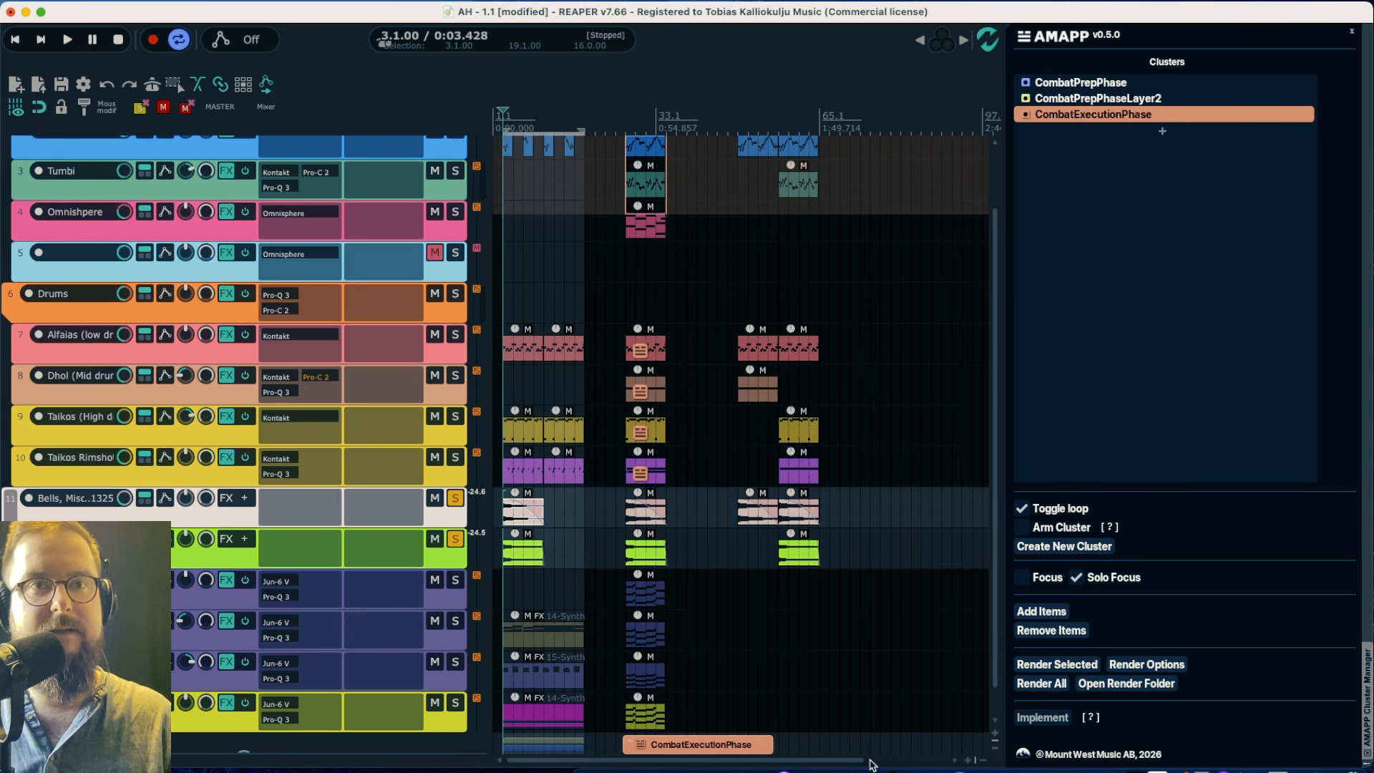
Activate the CombatPrepPhase cluster, clear the Bells solos, and play the prep phase with both bell items
click(1055, 84)
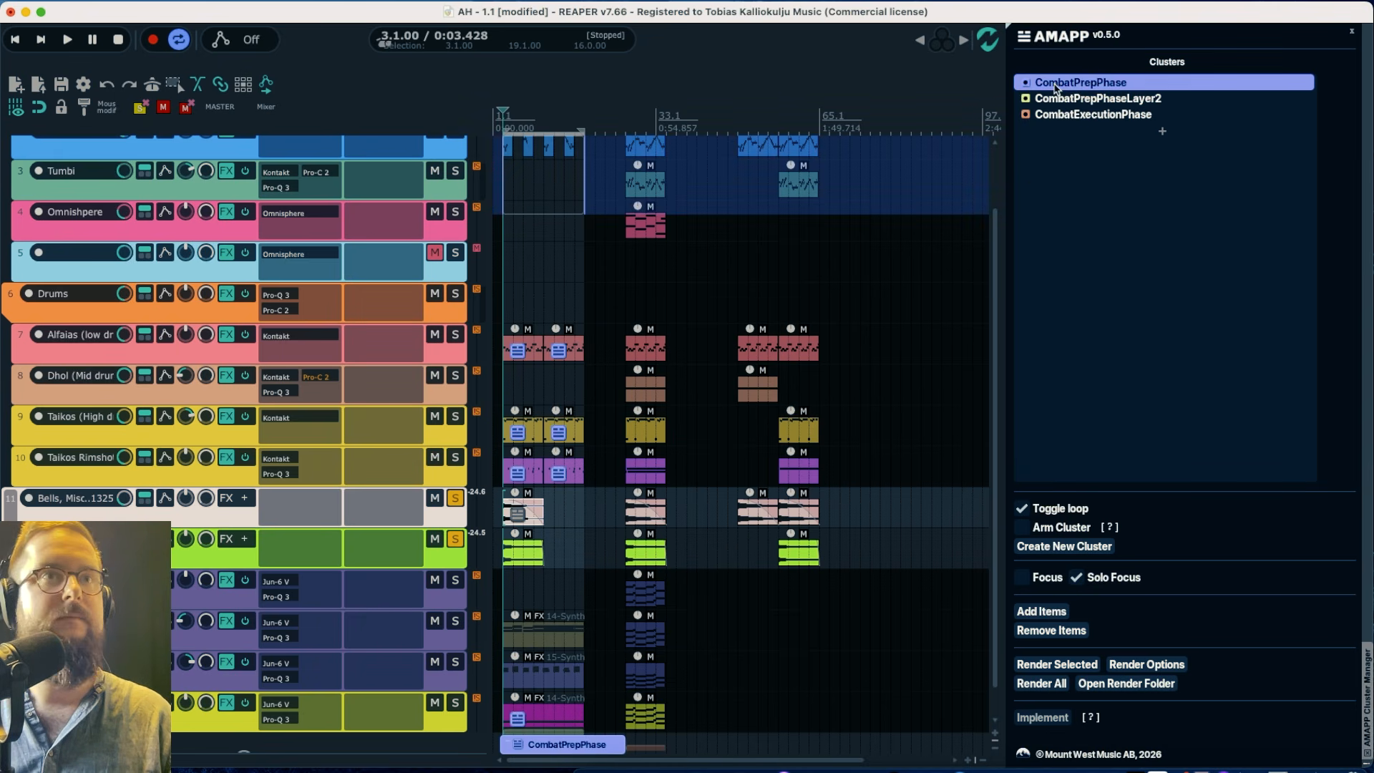
scroll(611, 213, up, 10)
scroll(611, 214, left, 10)
key(space)
click(455, 485)
key(space)
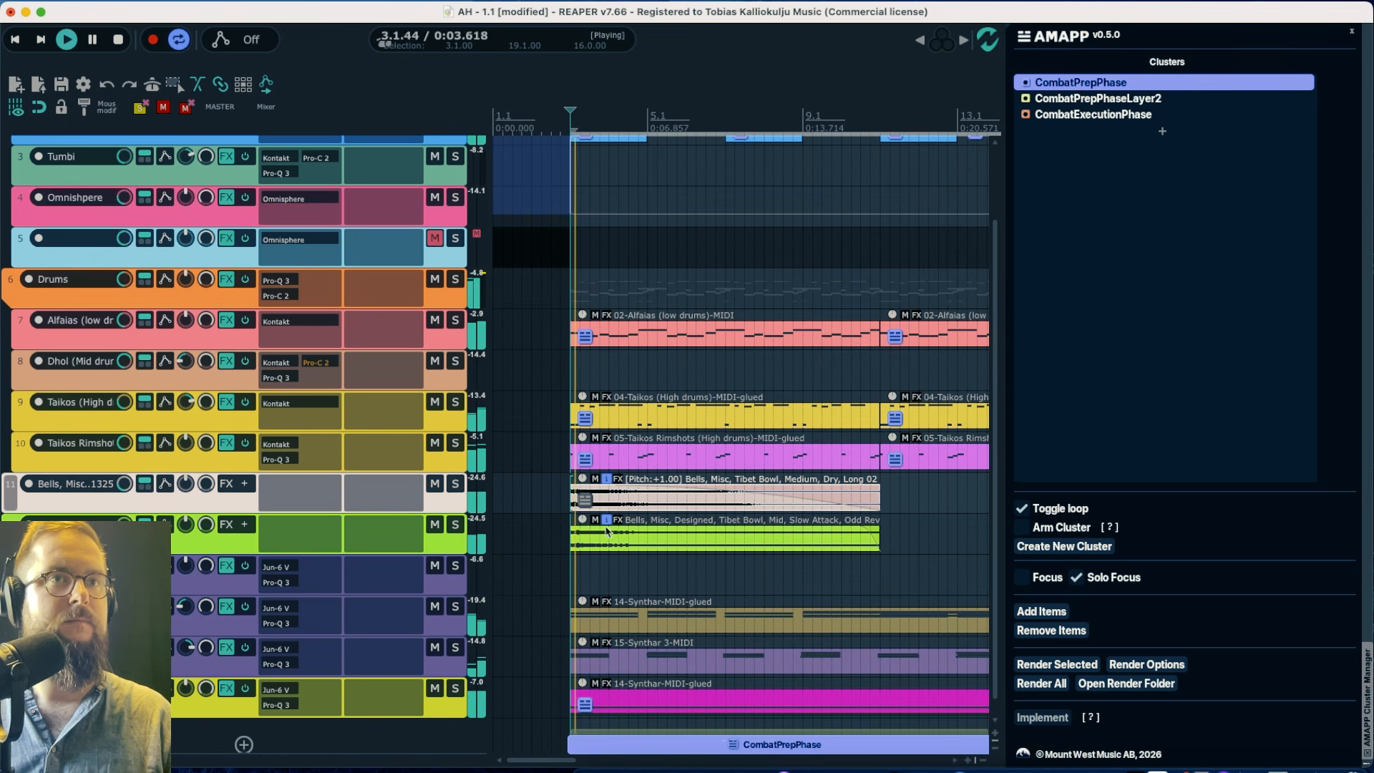
click(609, 501)
key(space)
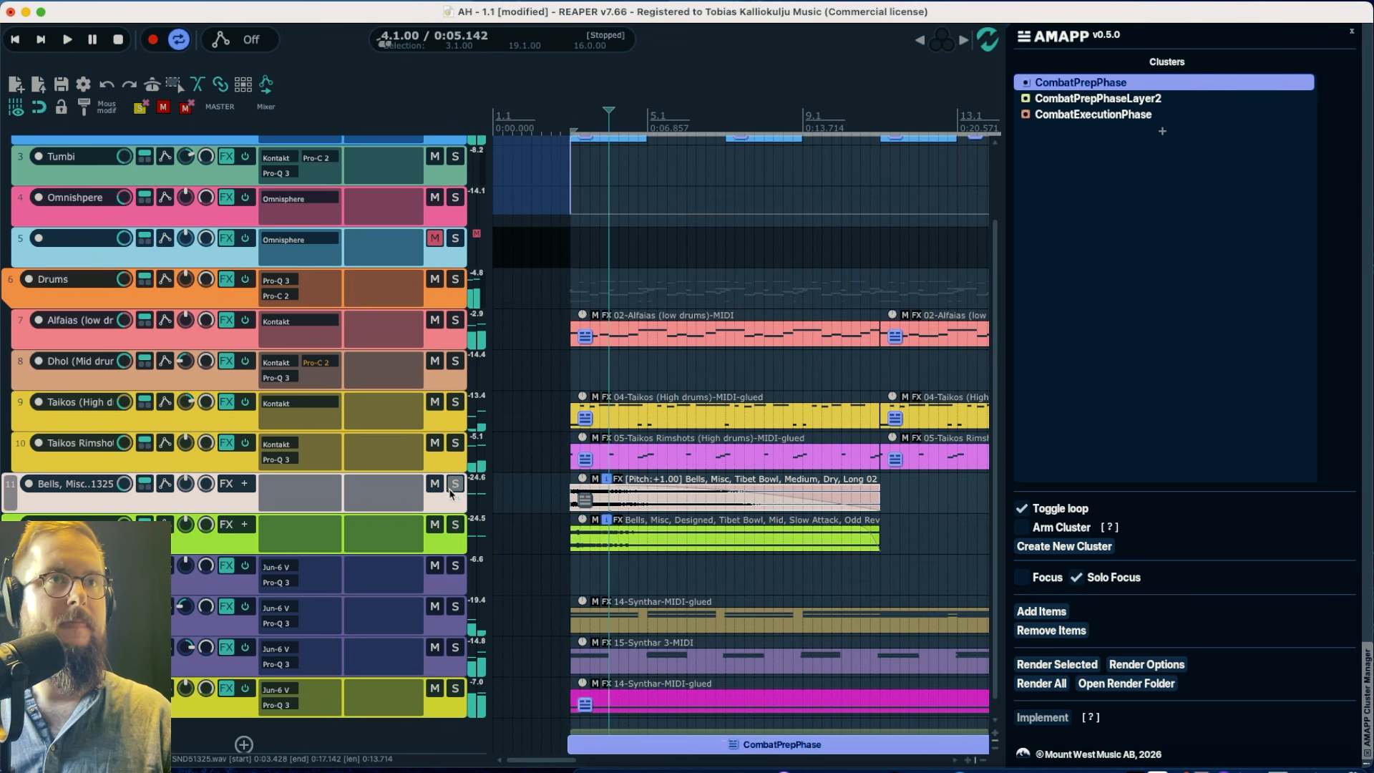
Compare the prep phase with each Bells track muted in turn, leaving only Bells, Misc..1319 muted
click(435, 484)
key(space)
key(space)
click(561, 501)
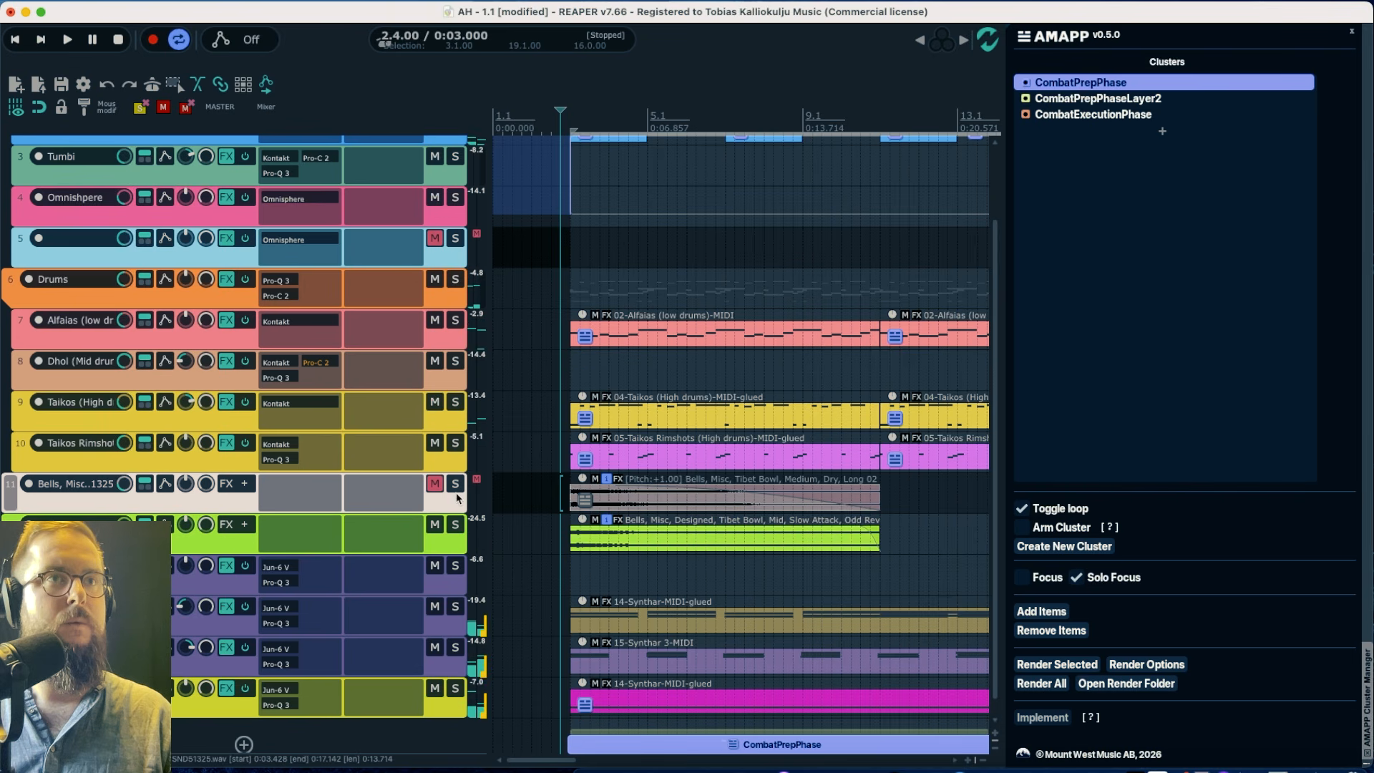
click(434, 484)
click(434, 525)
key(space)
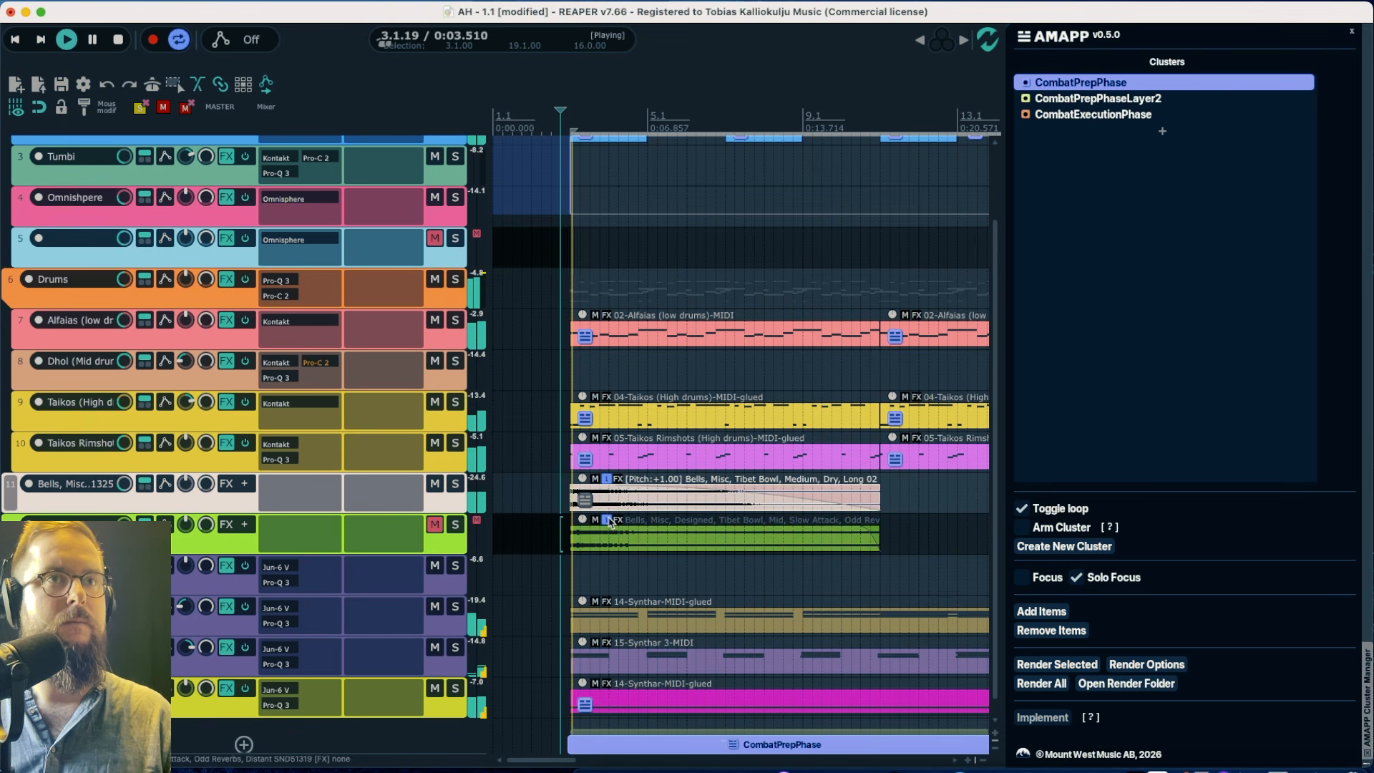
Delete the Bells, Misc..1319 item from the prep phase and duplicate the Bells, Misc..1325 item directly after itself
click(626, 536)
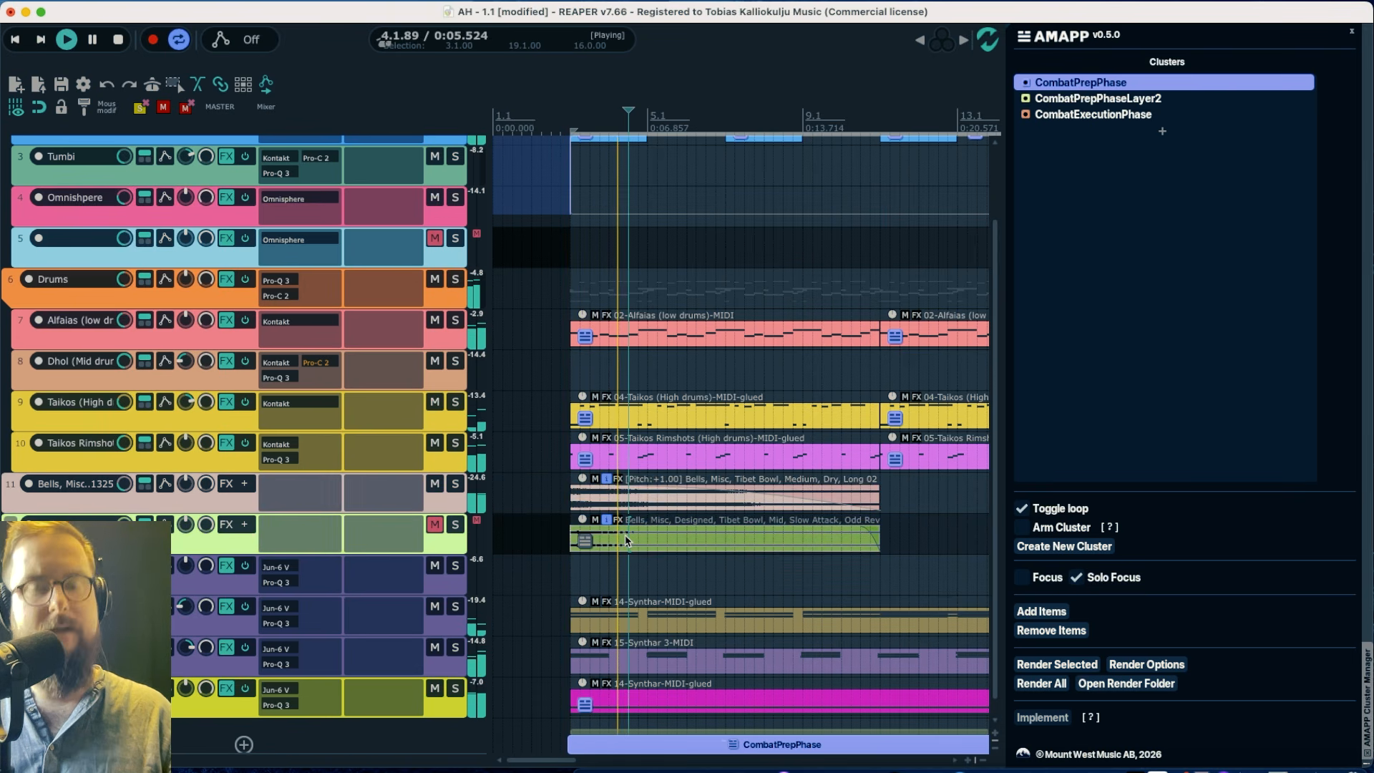
key(Delete)
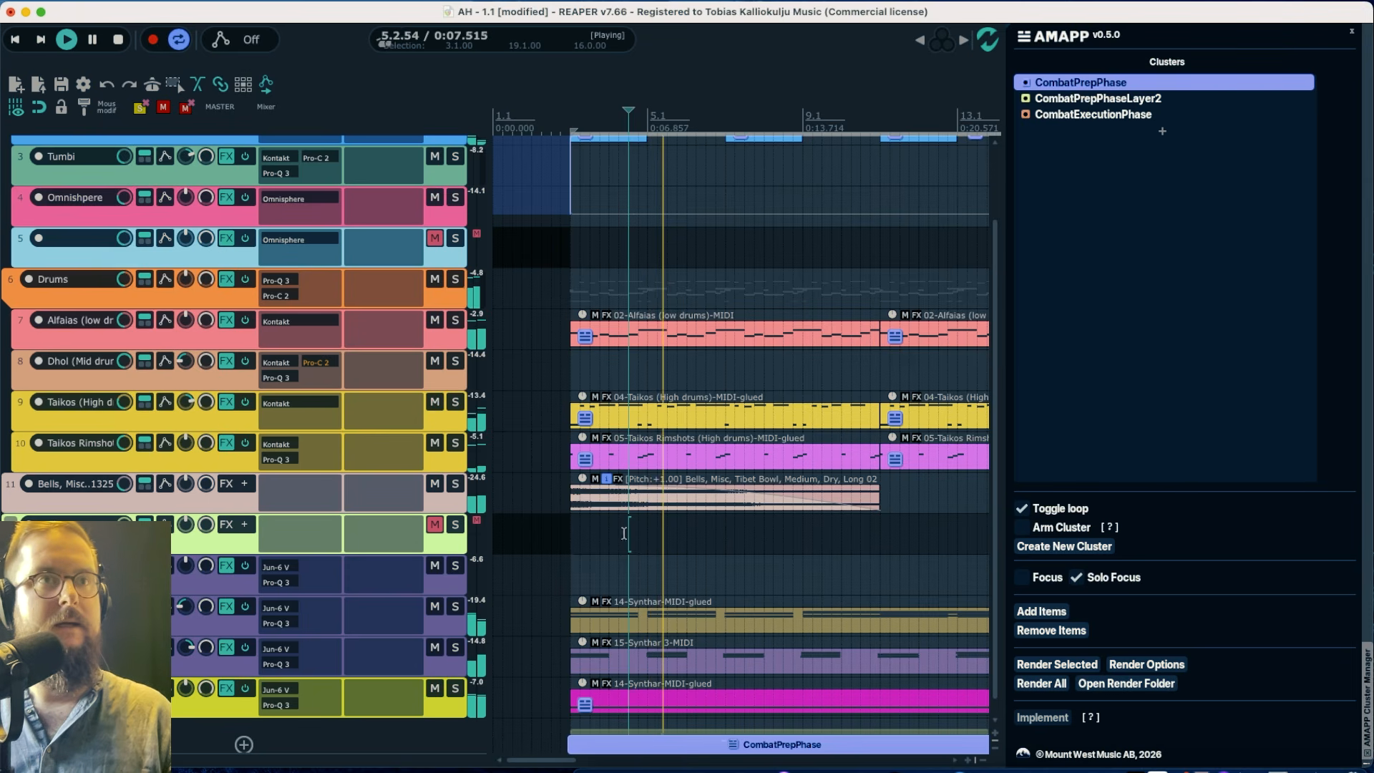
click(600, 501)
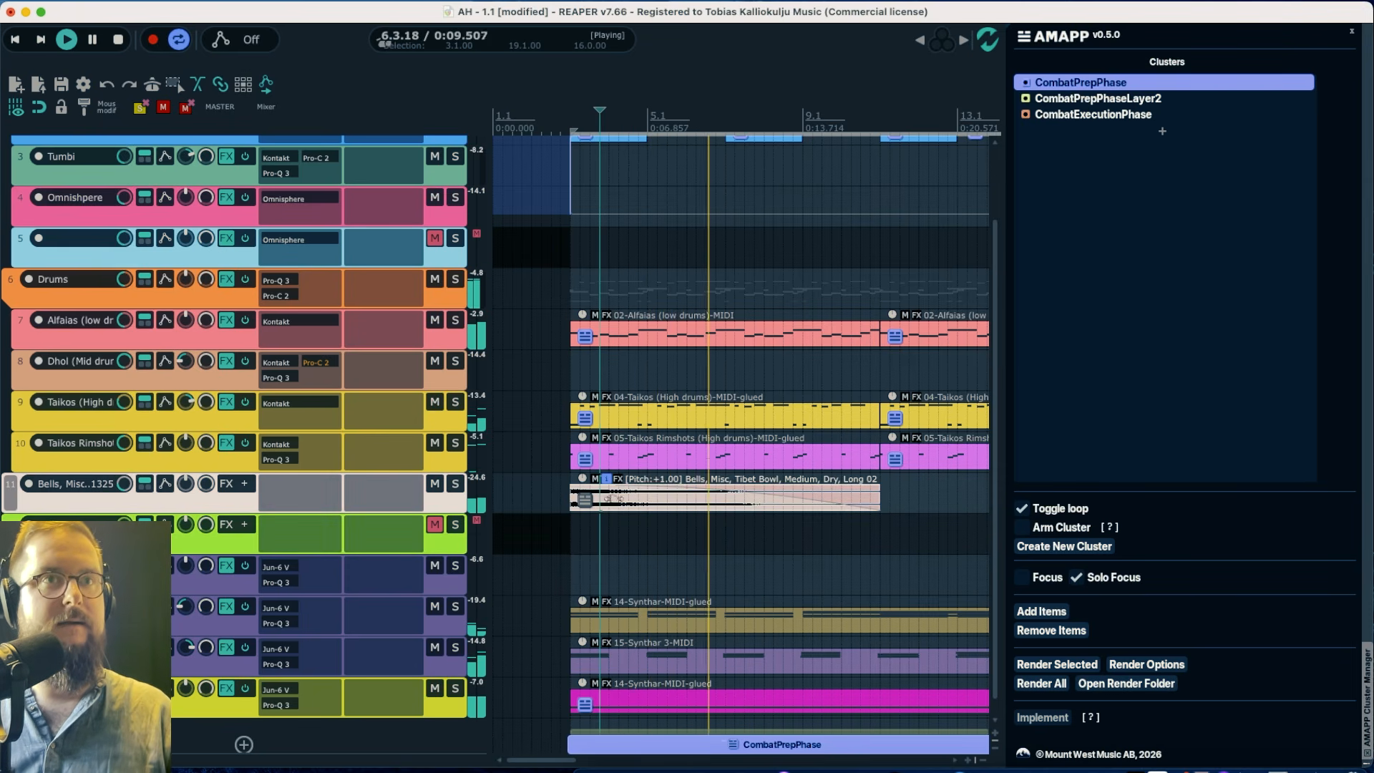
key(space)
scroll(630, 503, down, 2)
drag(593, 506, 820, 506)
scroll(816, 503, down, 3)
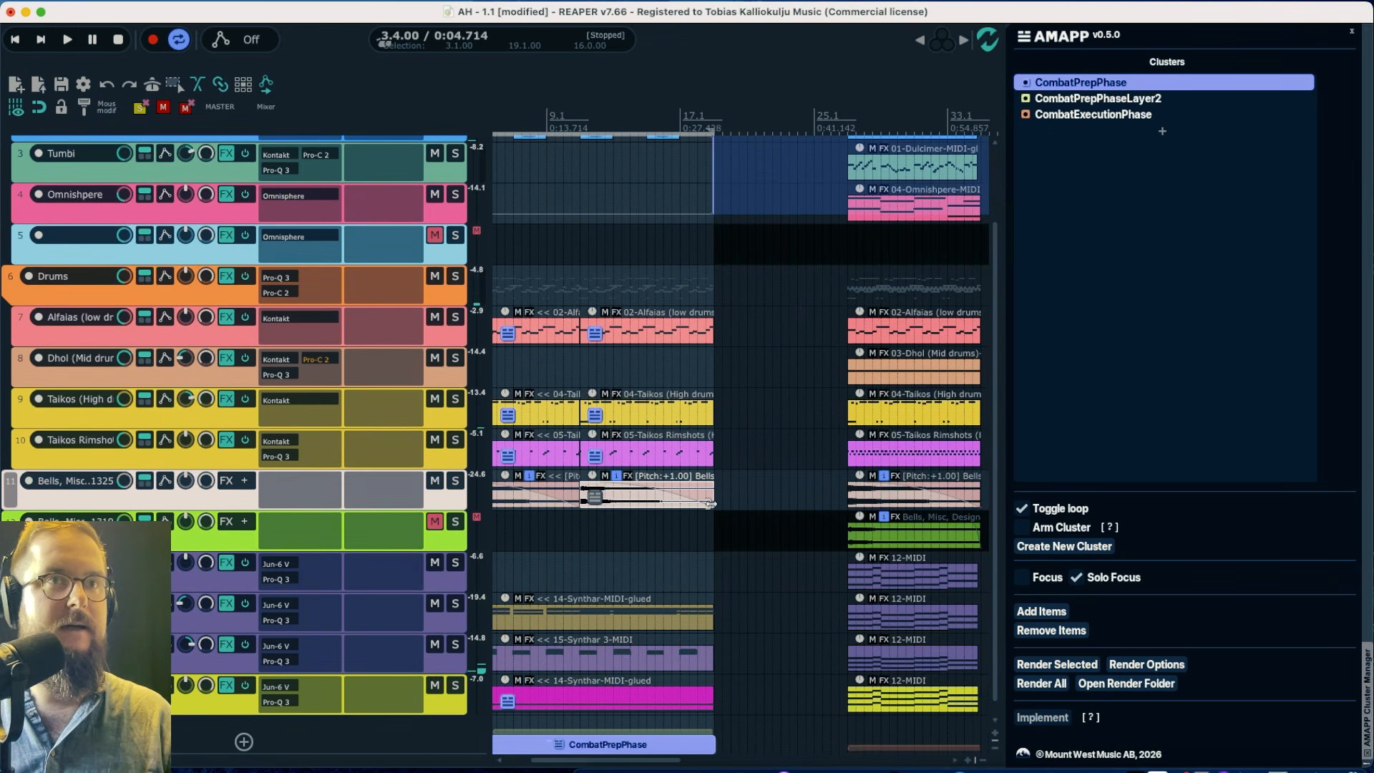
Lower the volume of both prep phase Bells items to -5.00 dB
scroll(710, 503, left, 3)
shift+click(558, 506)
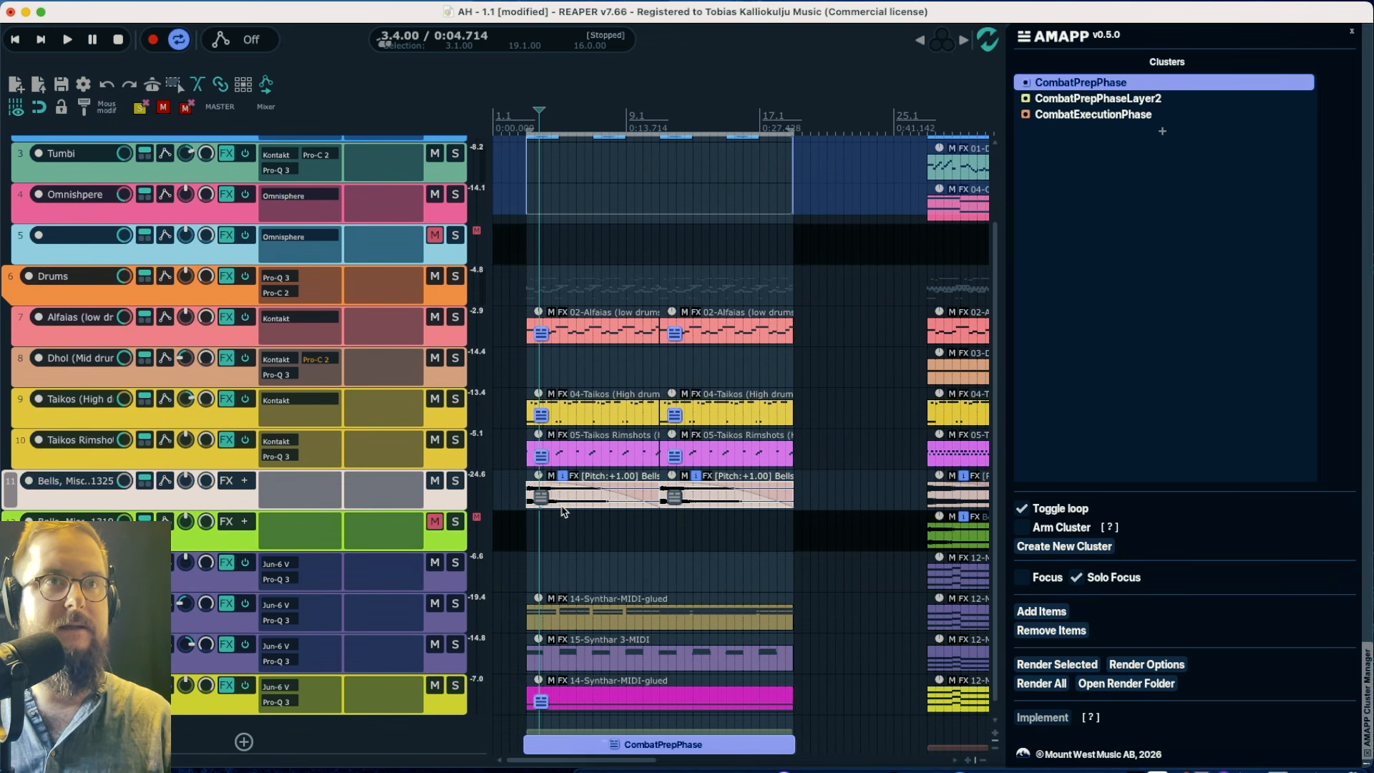
key(super+z)
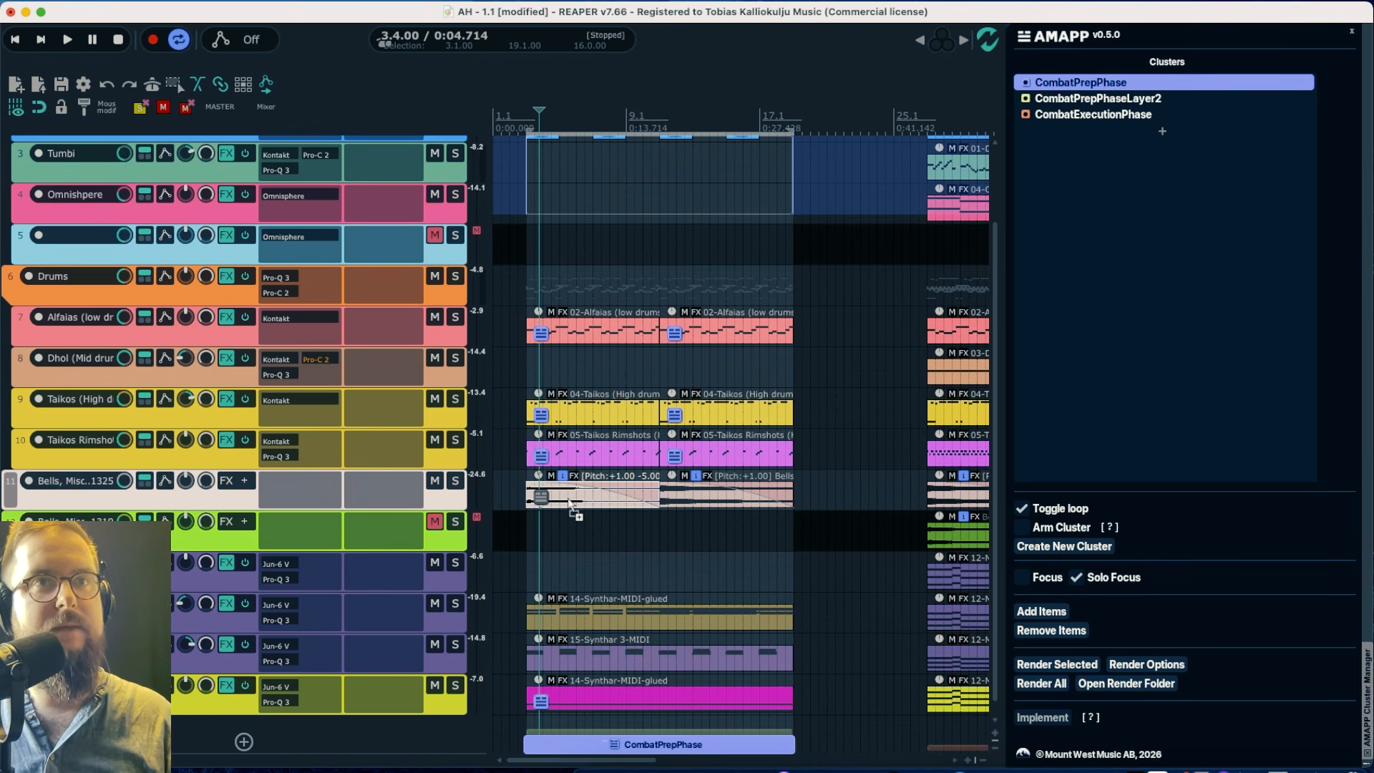
click(695, 504)
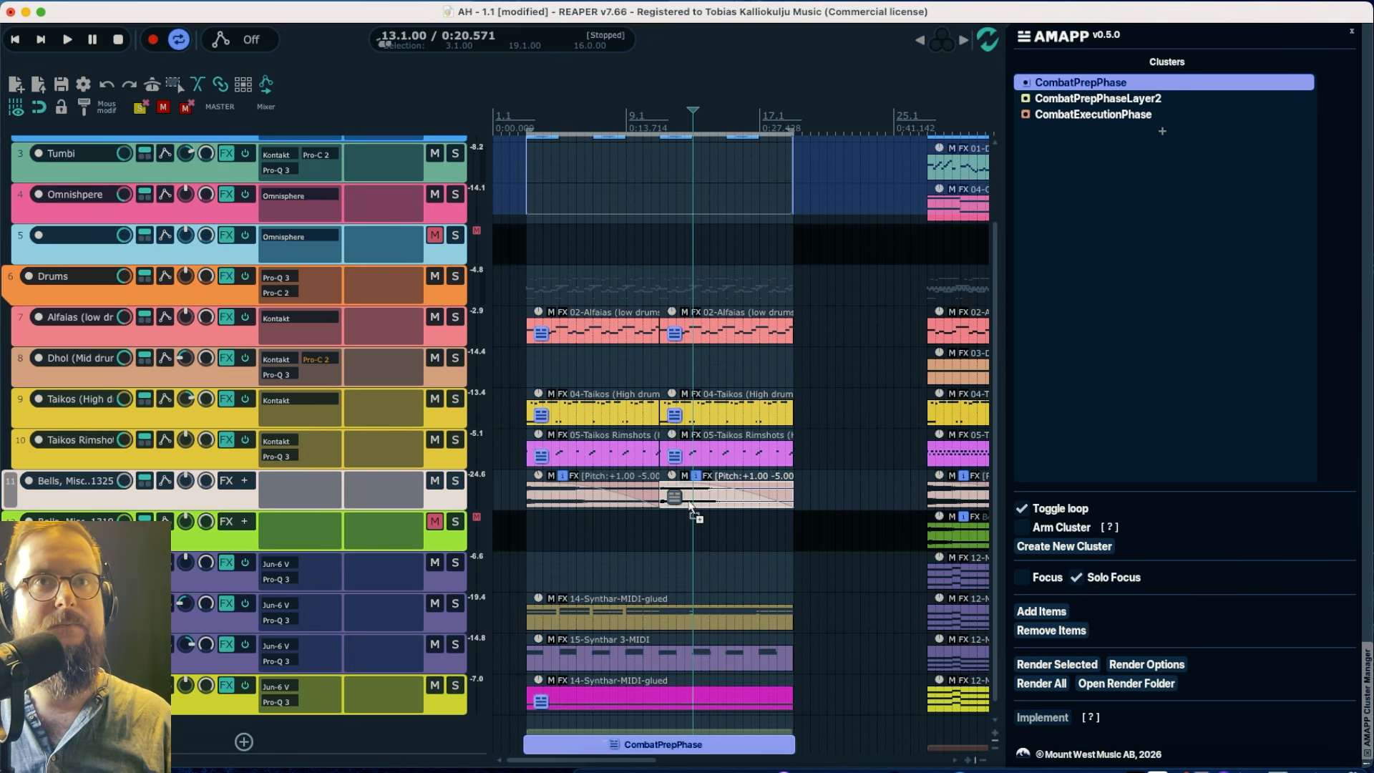
scroll(693, 506, right, 3)
scroll(698, 506, left, 3)
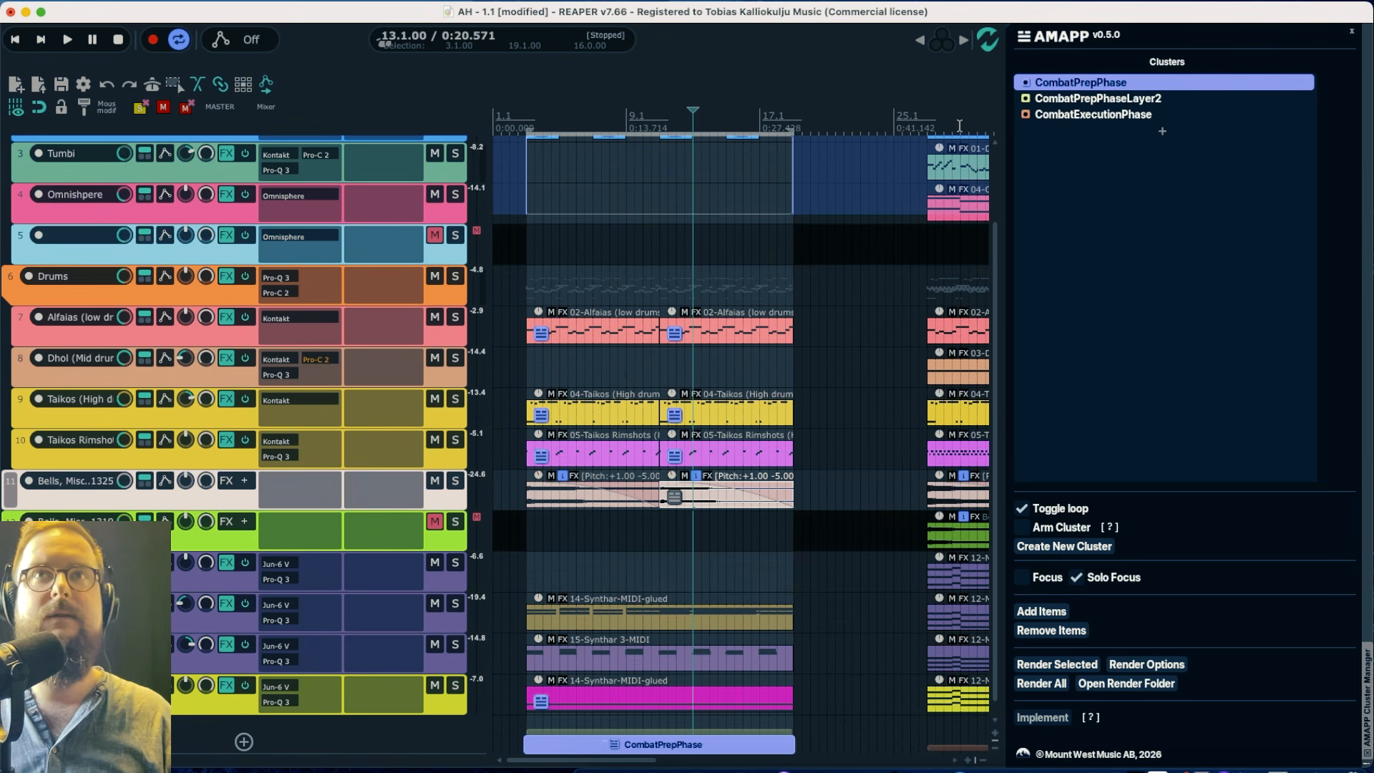
Add both Bells items to the CombatPrepPhase cluster and play the phase from its start with Focus on
click(536, 105)
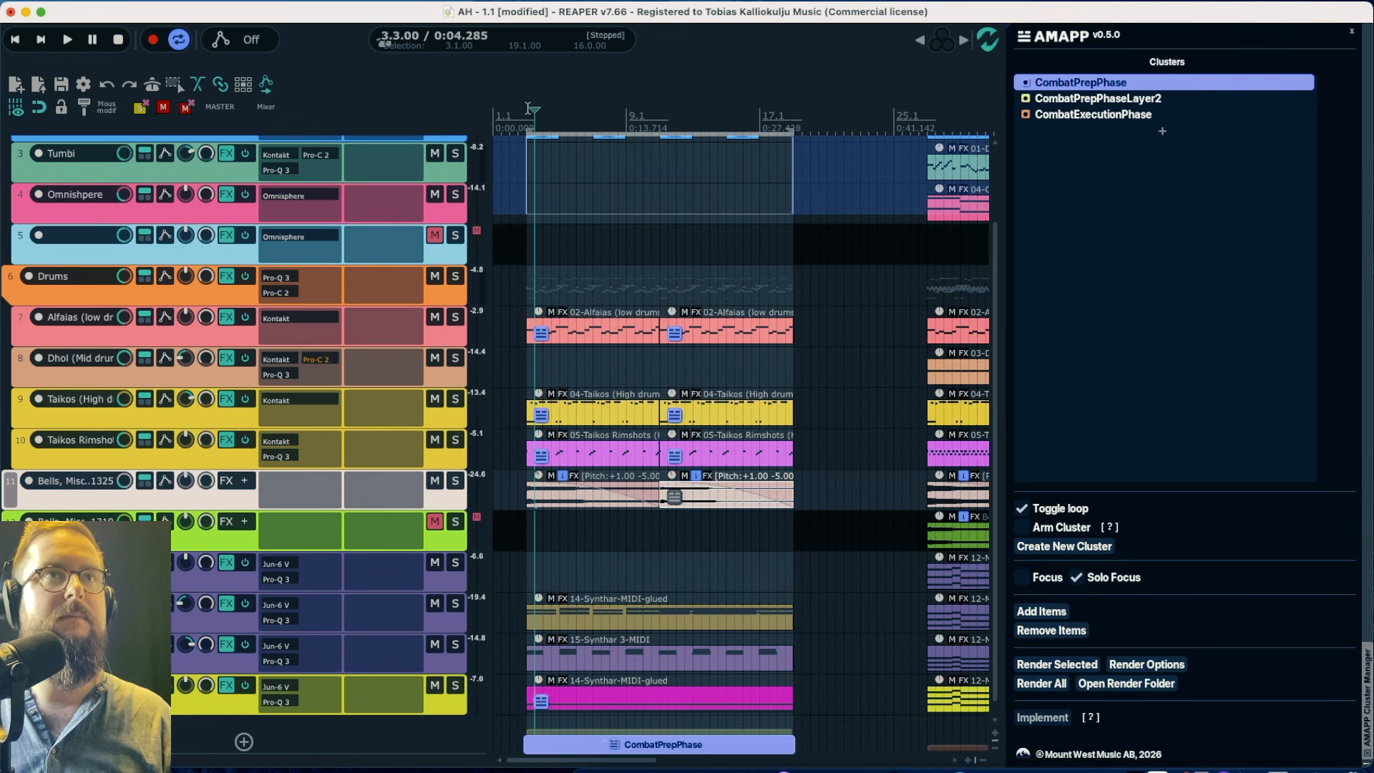
click(1021, 578)
key(space)
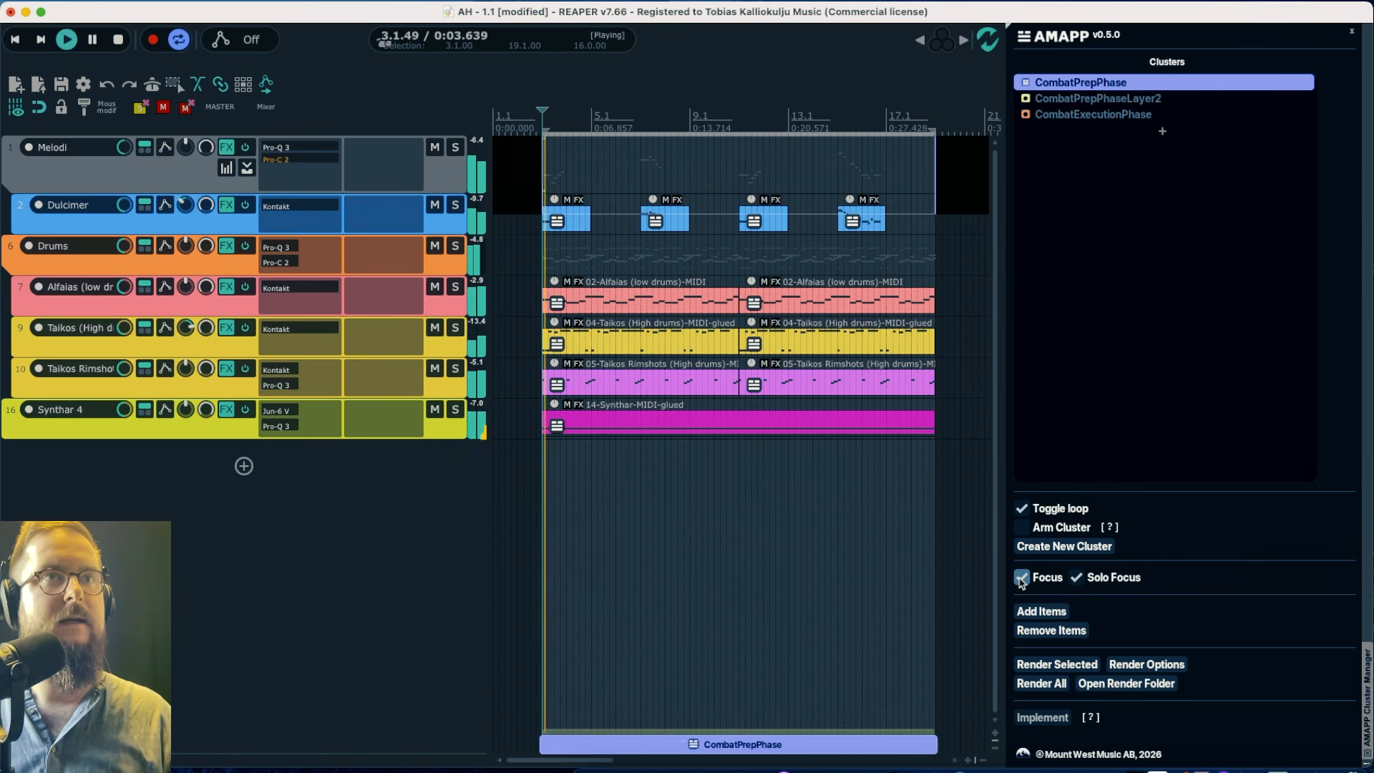
key(space)
click(1022, 578)
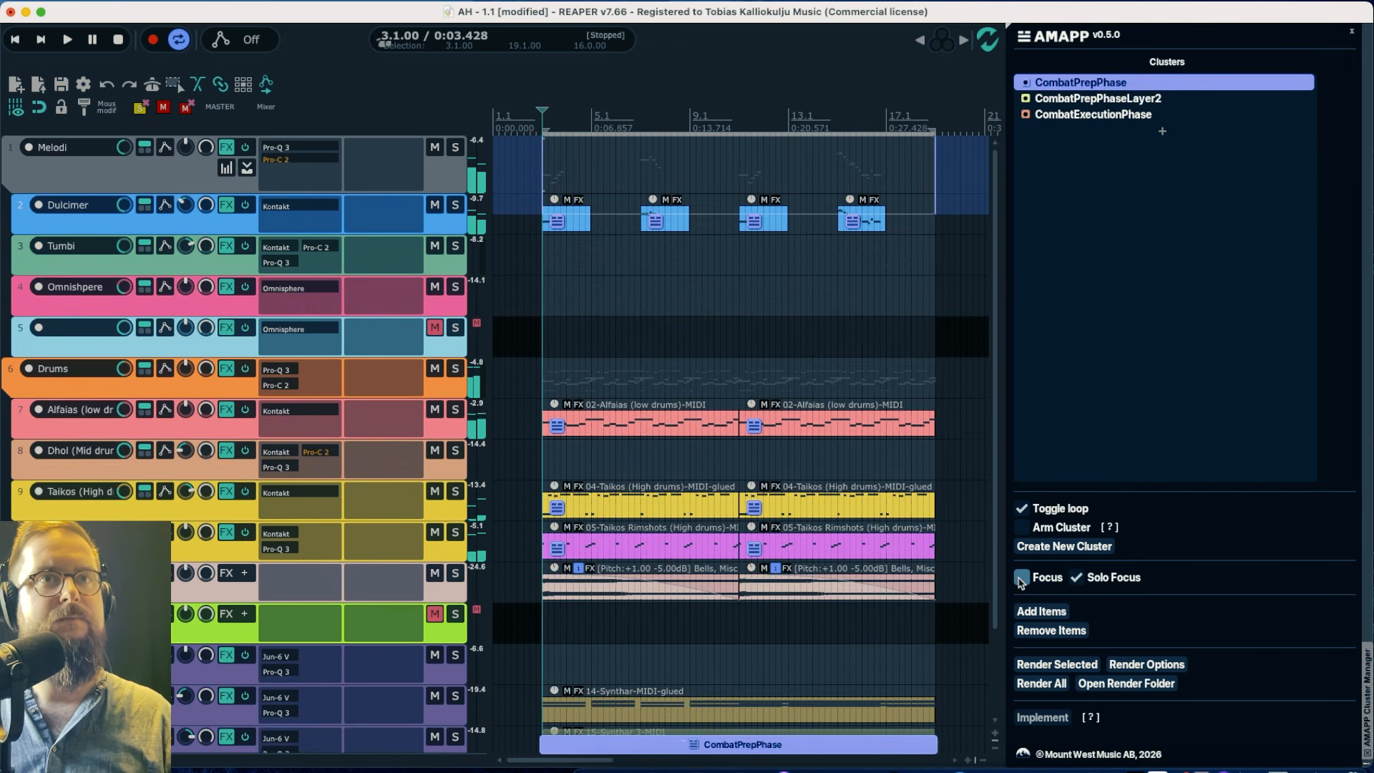
click(586, 594)
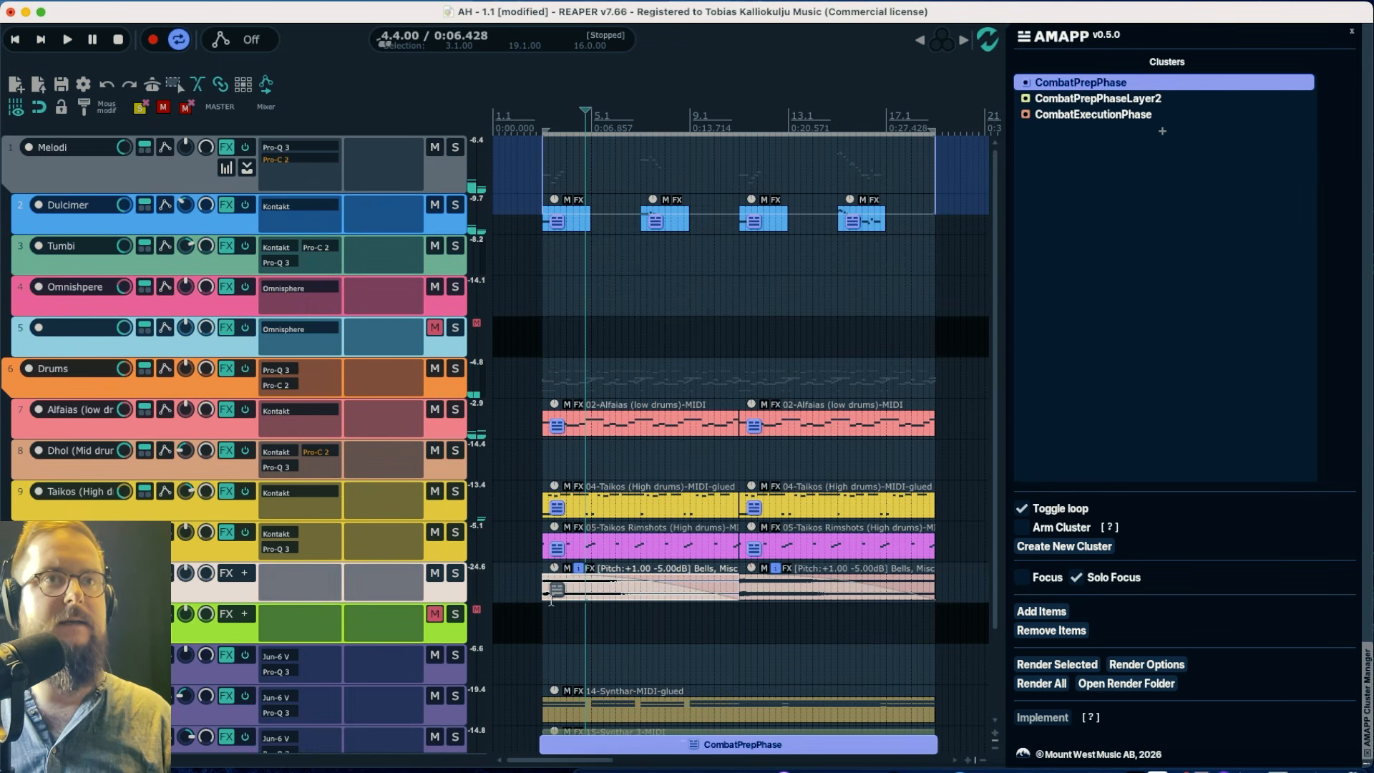
click(767, 589)
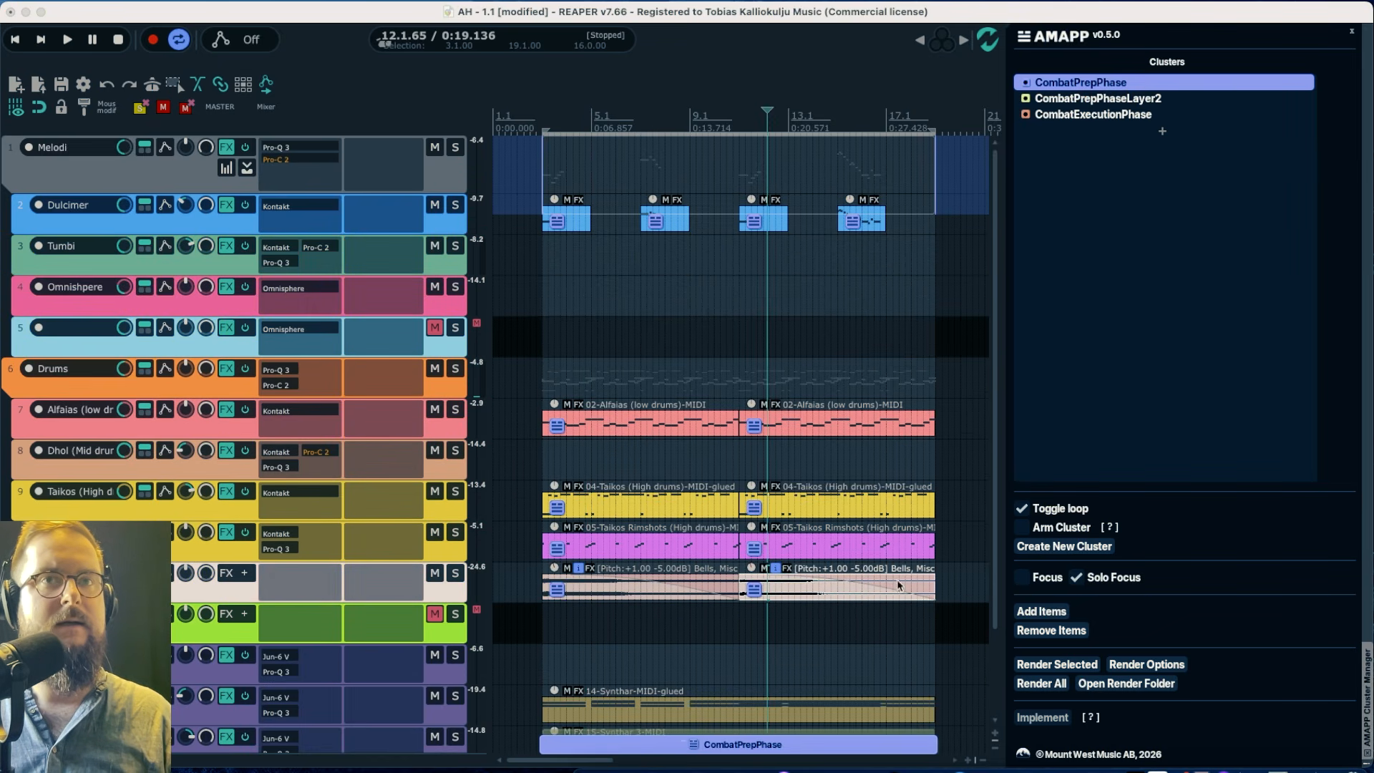
click(1021, 578)
click(544, 116)
key(space)
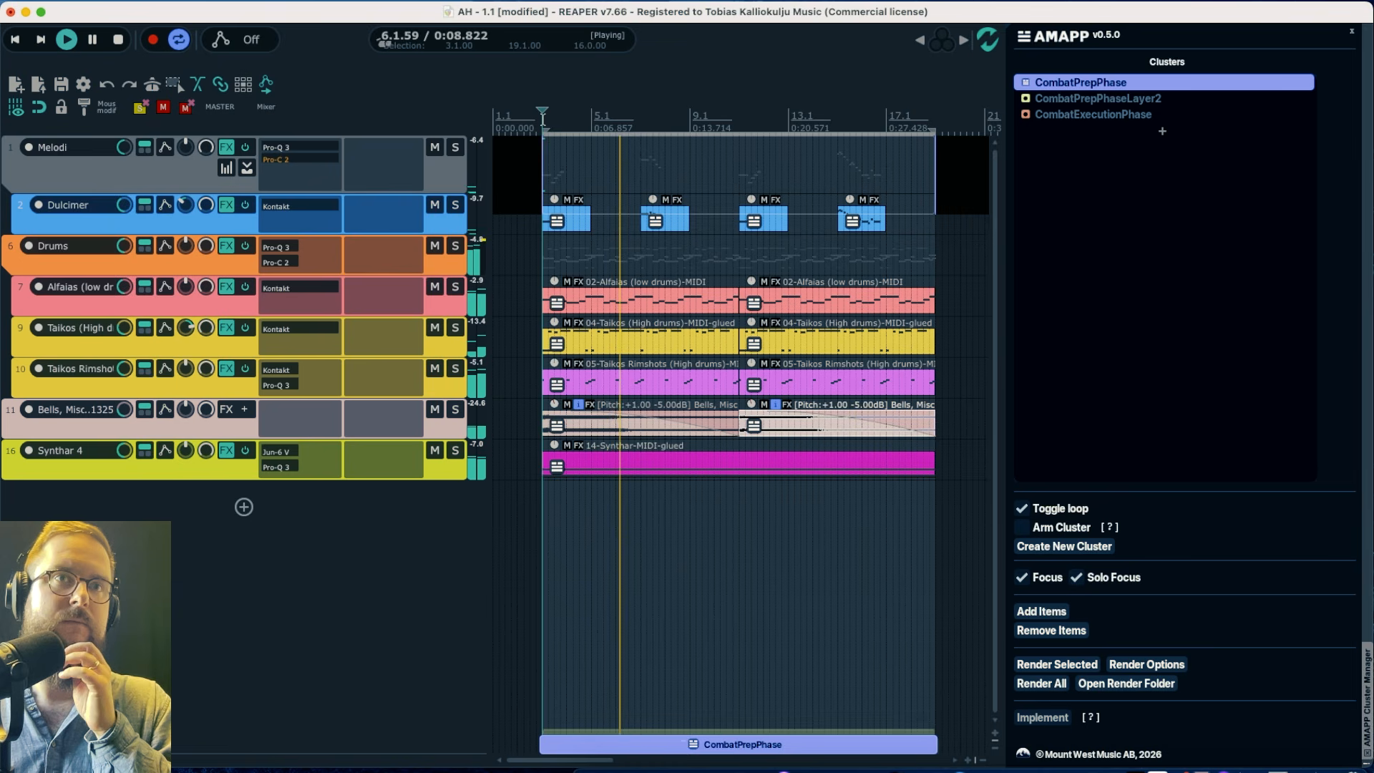
Change the first Bells item's fade-out to the linear shape and check the second item's fade-out shape
right_click(673, 424)
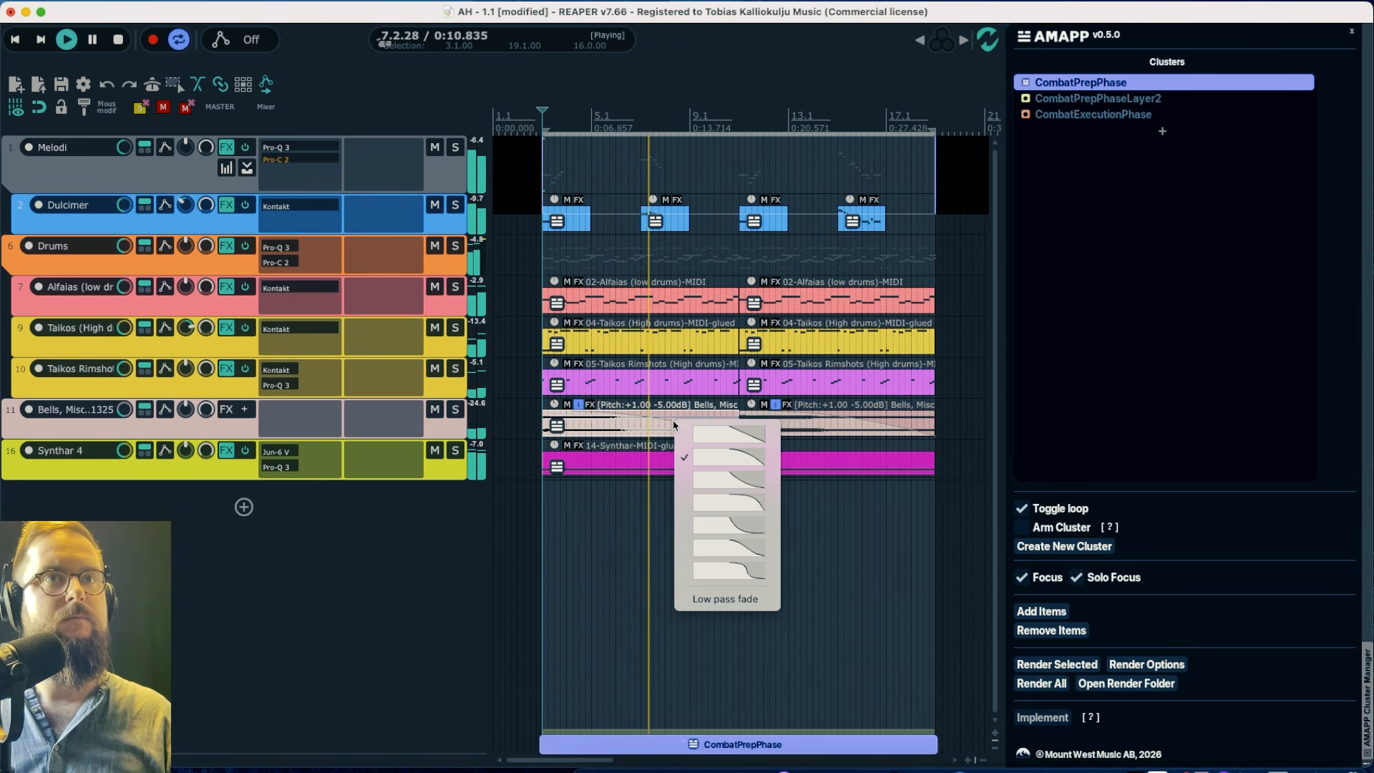
click(729, 434)
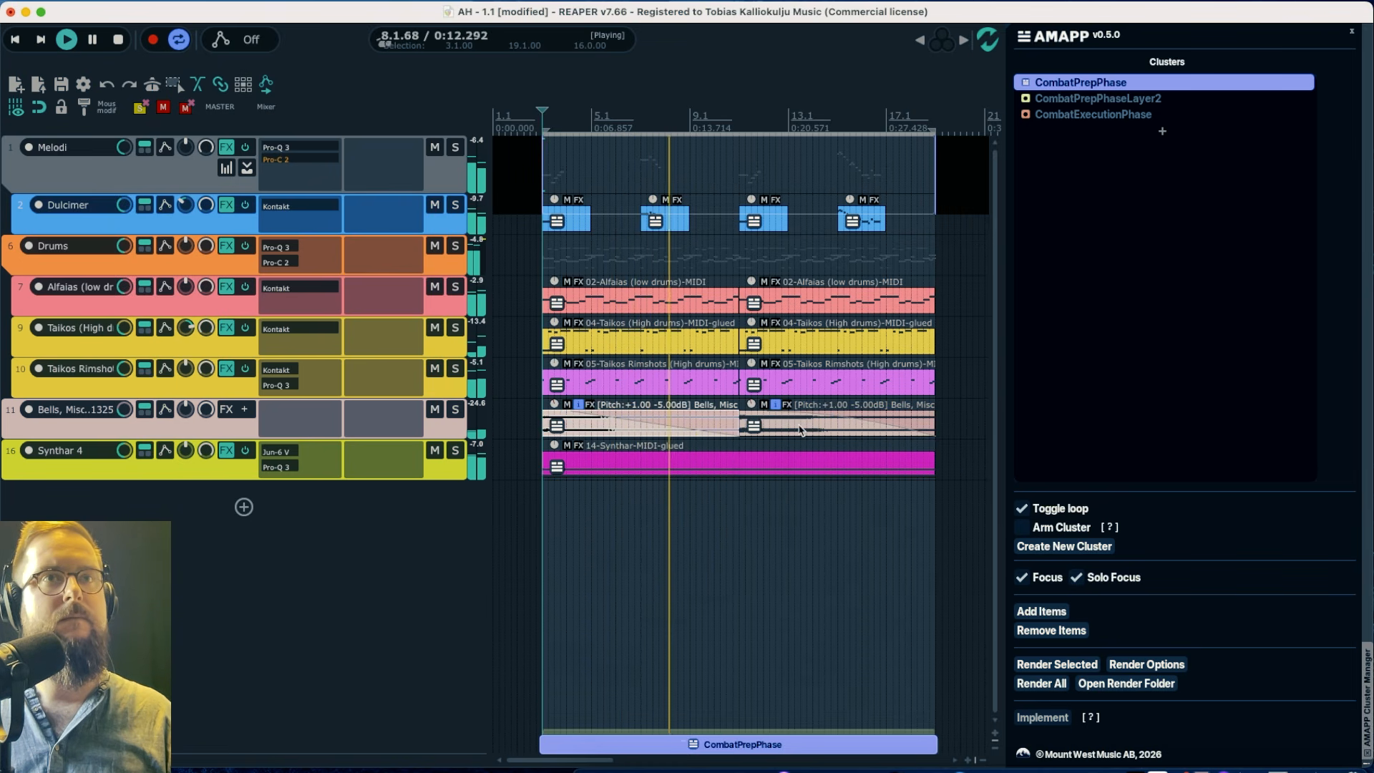
right_click(845, 418)
key(Escape)
right_click(843, 418)
key(Escape)
key(space)
drag(773, 410, 741, 414)
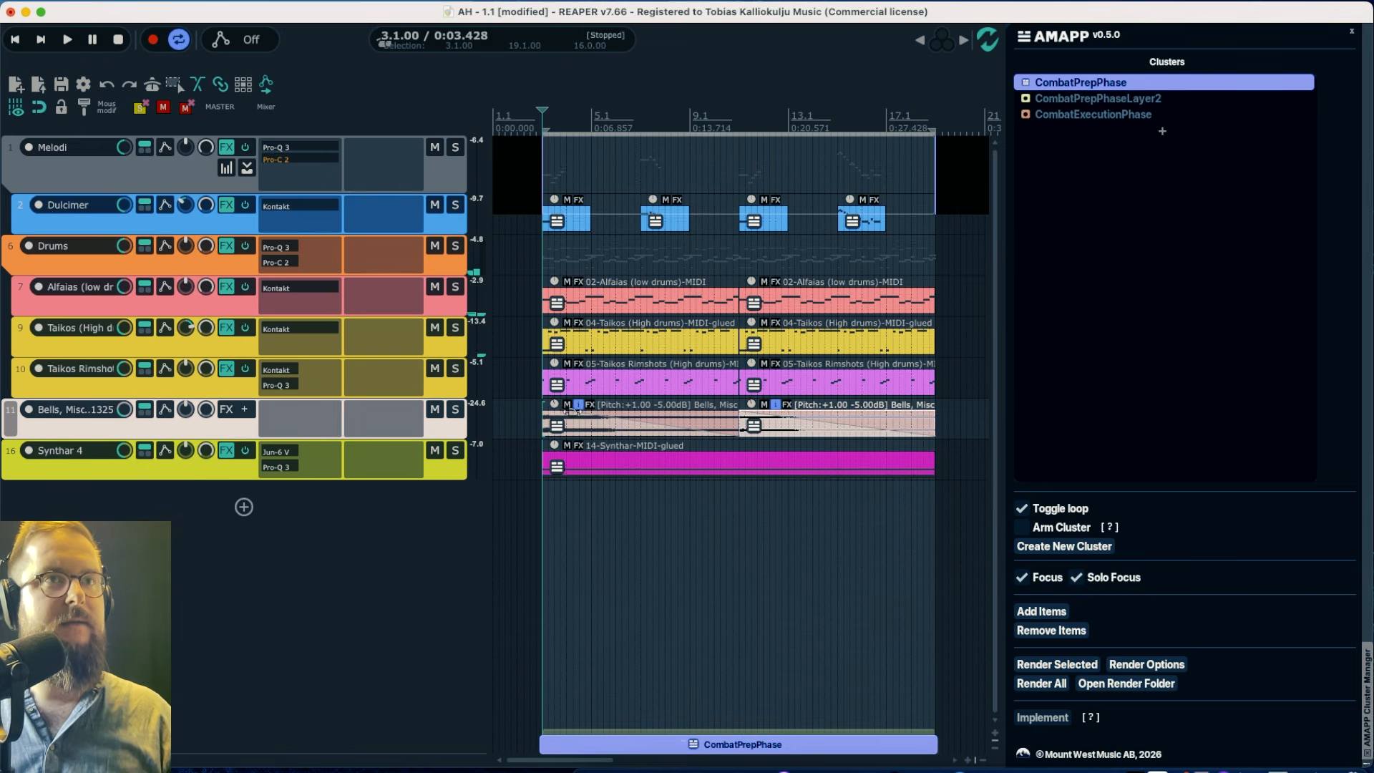
Switch to CombatExecutionPhase, add both of its Bells items to the cluster with Focus off, and restore Focus
scroll(877, 192, down, 3)
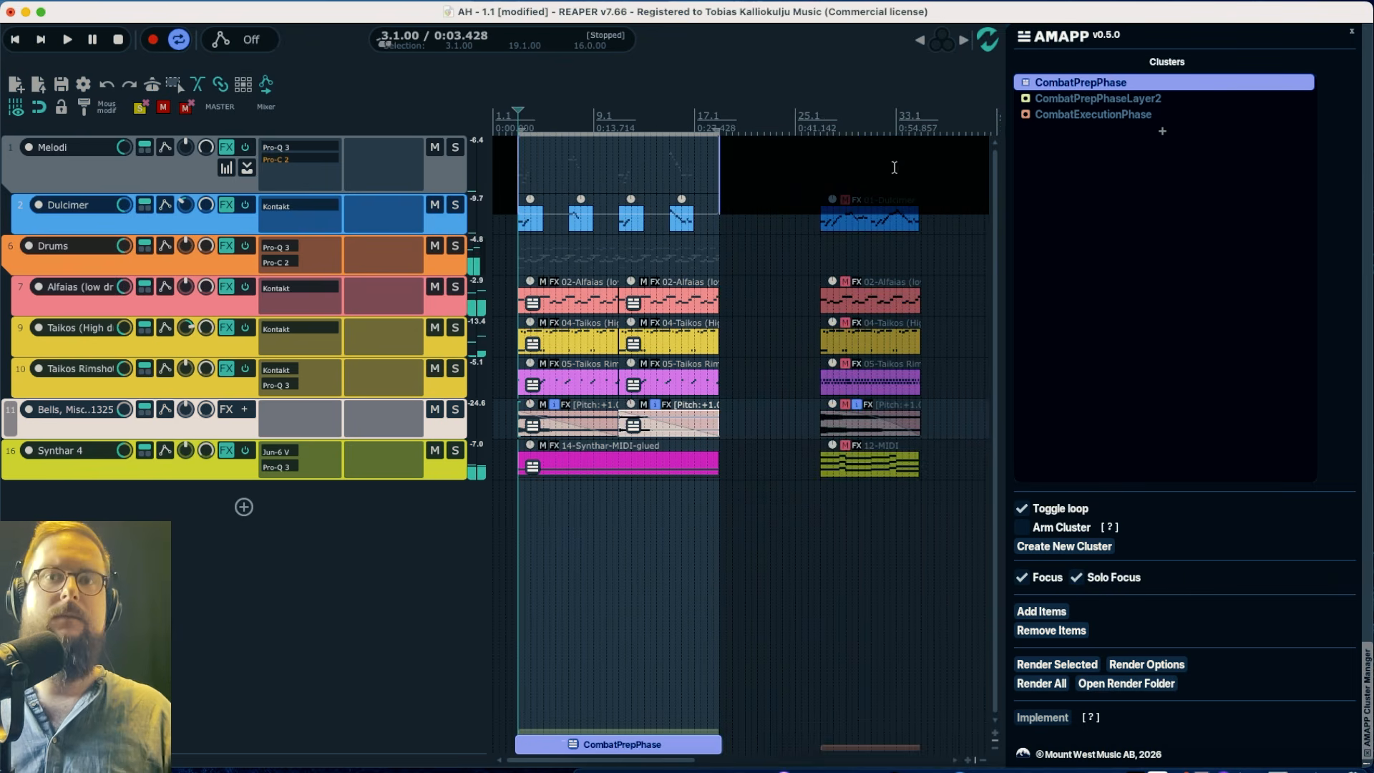
click(818, 132)
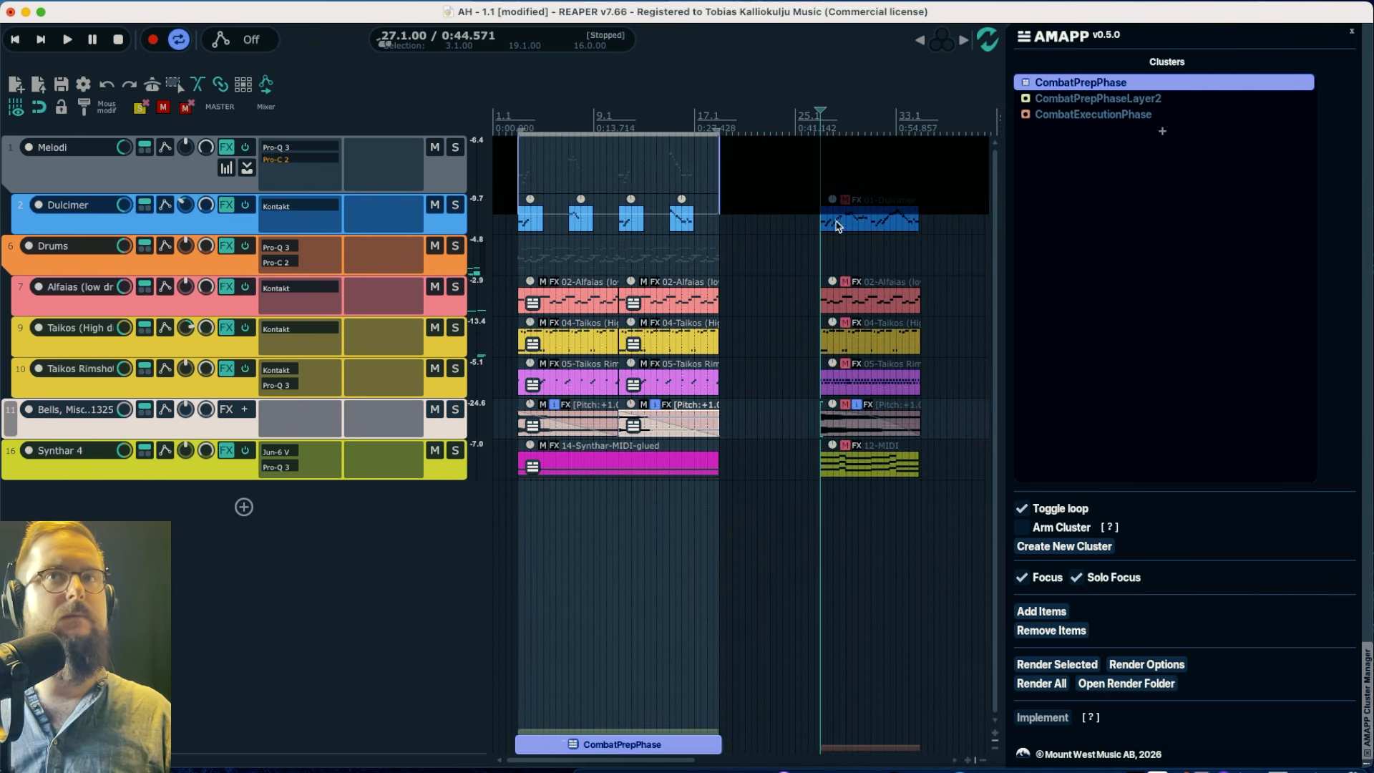
click(1093, 118)
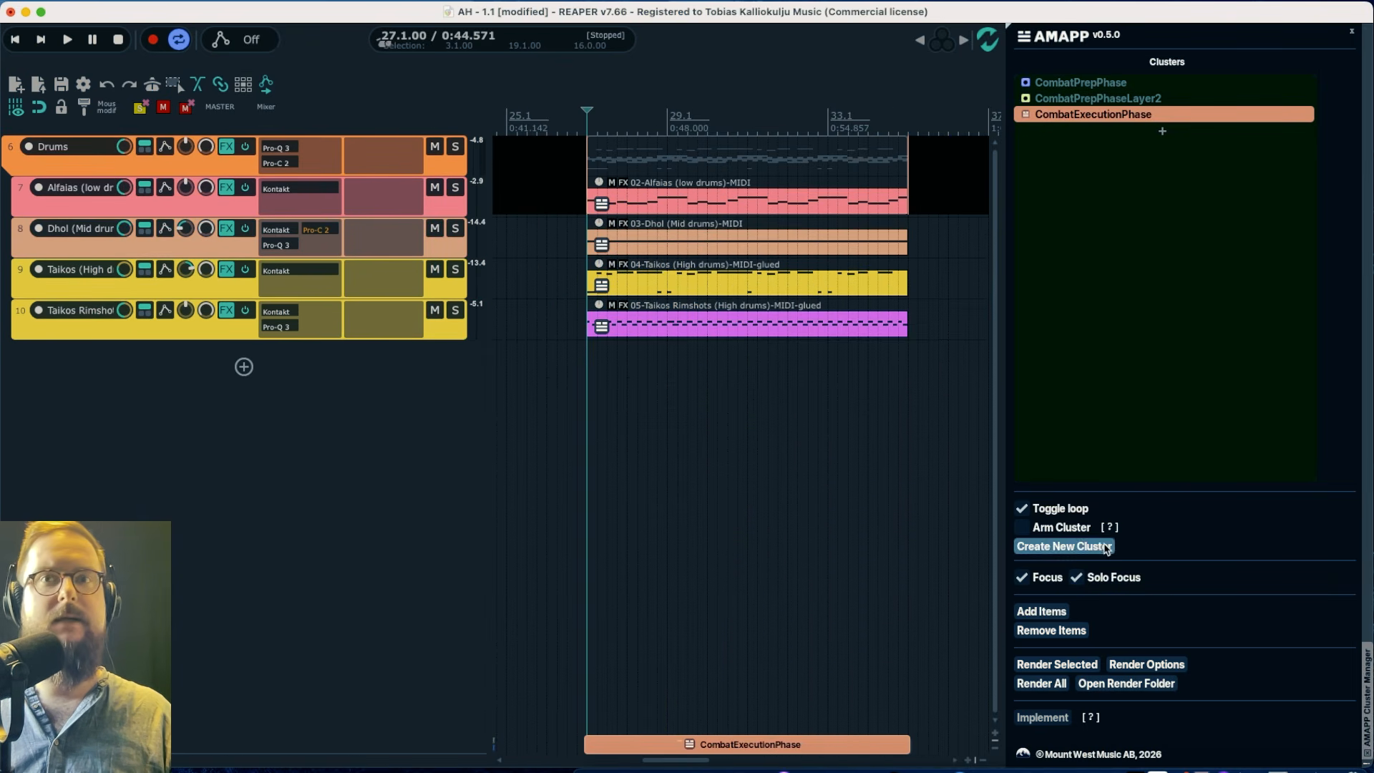
click(1038, 577)
click(634, 539)
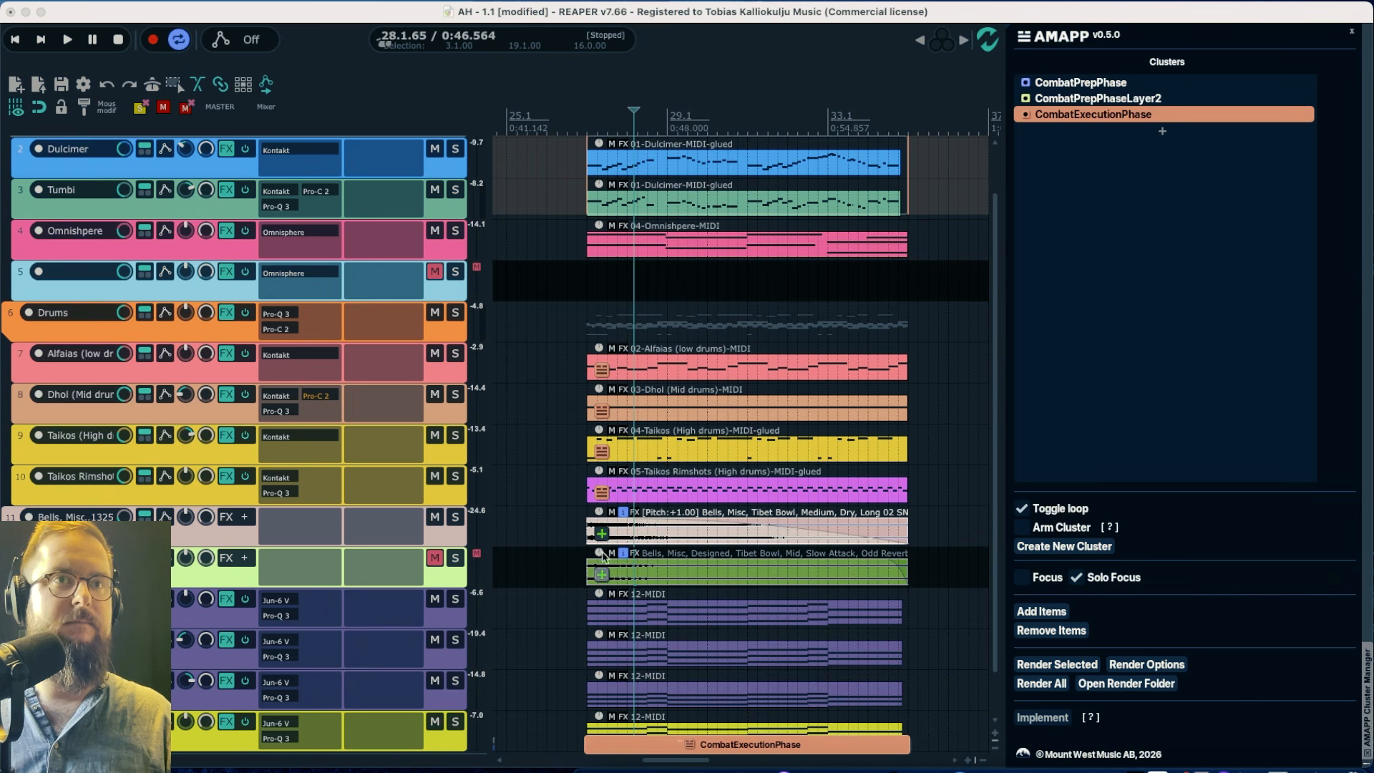
click(601, 574)
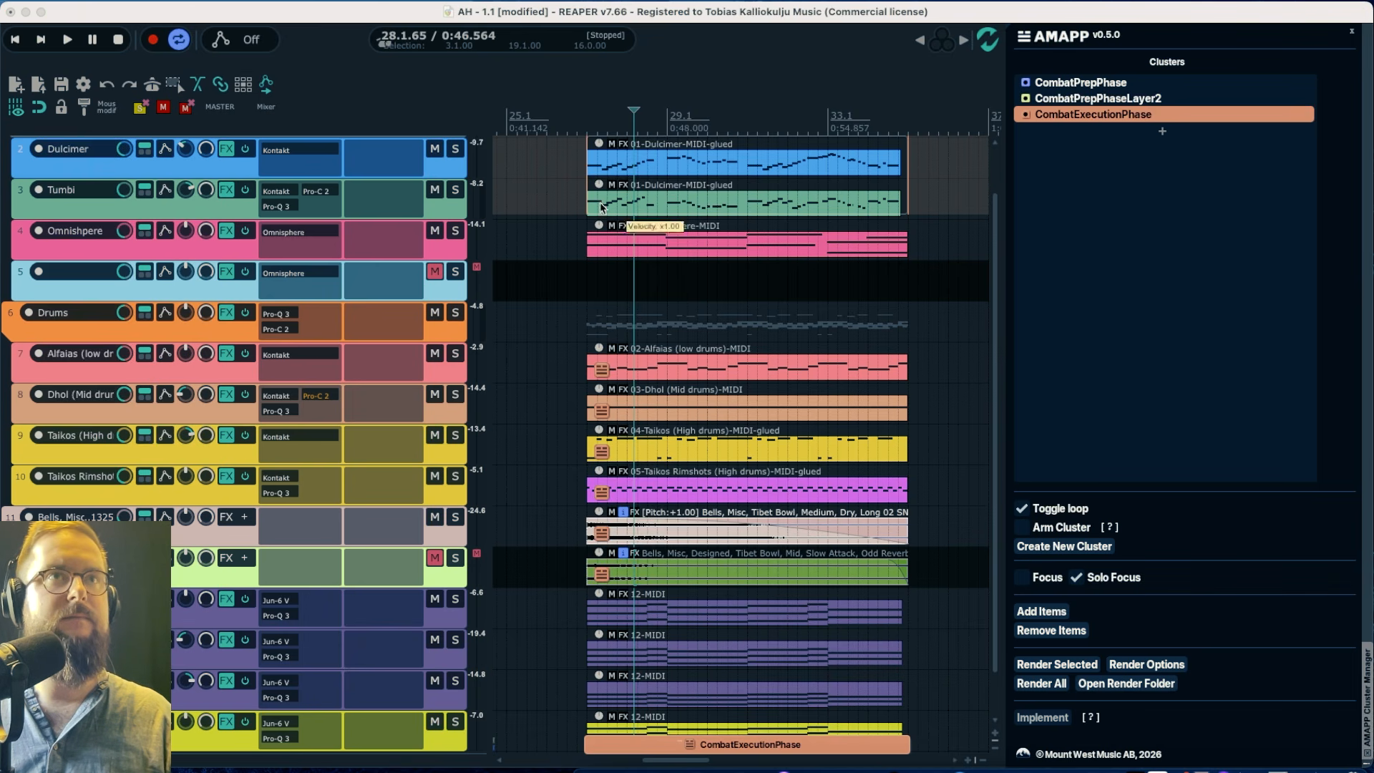
click(582, 122)
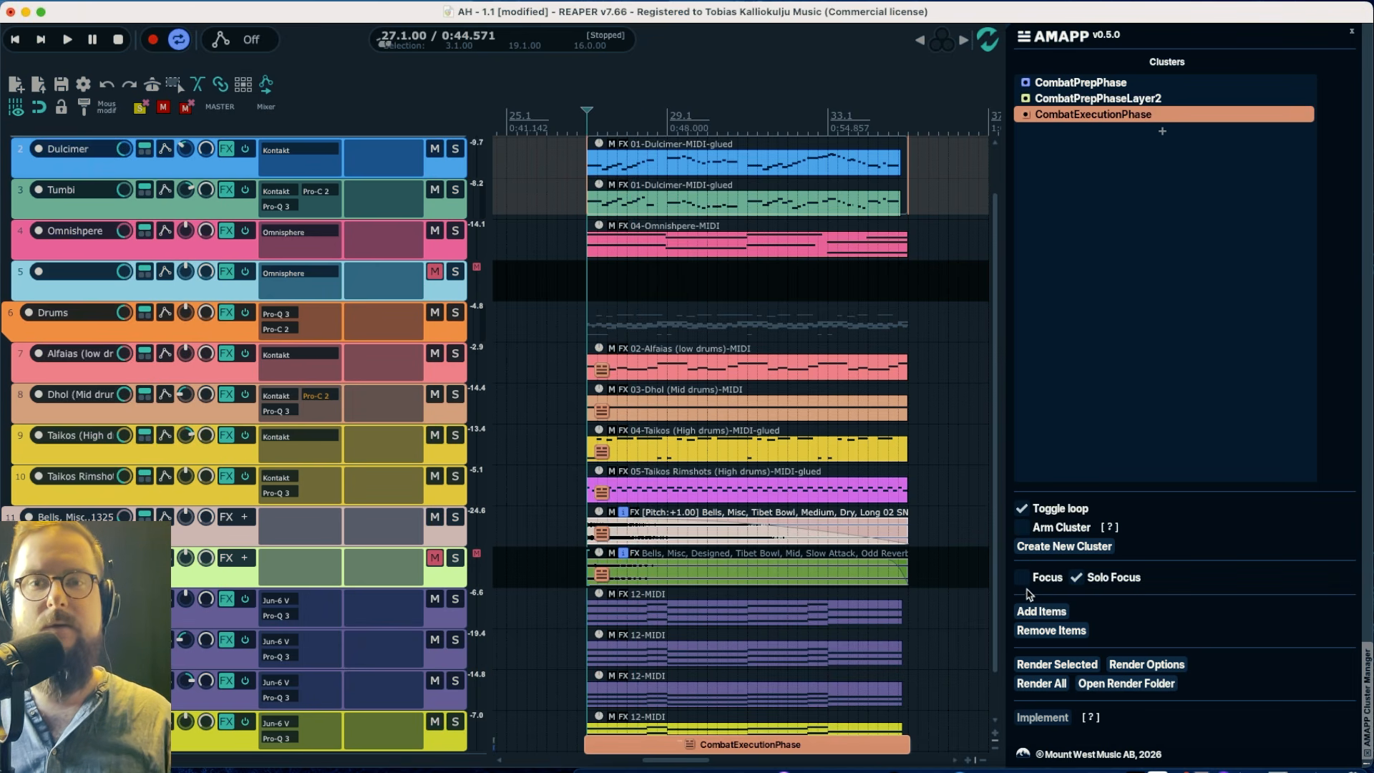
click(1024, 578)
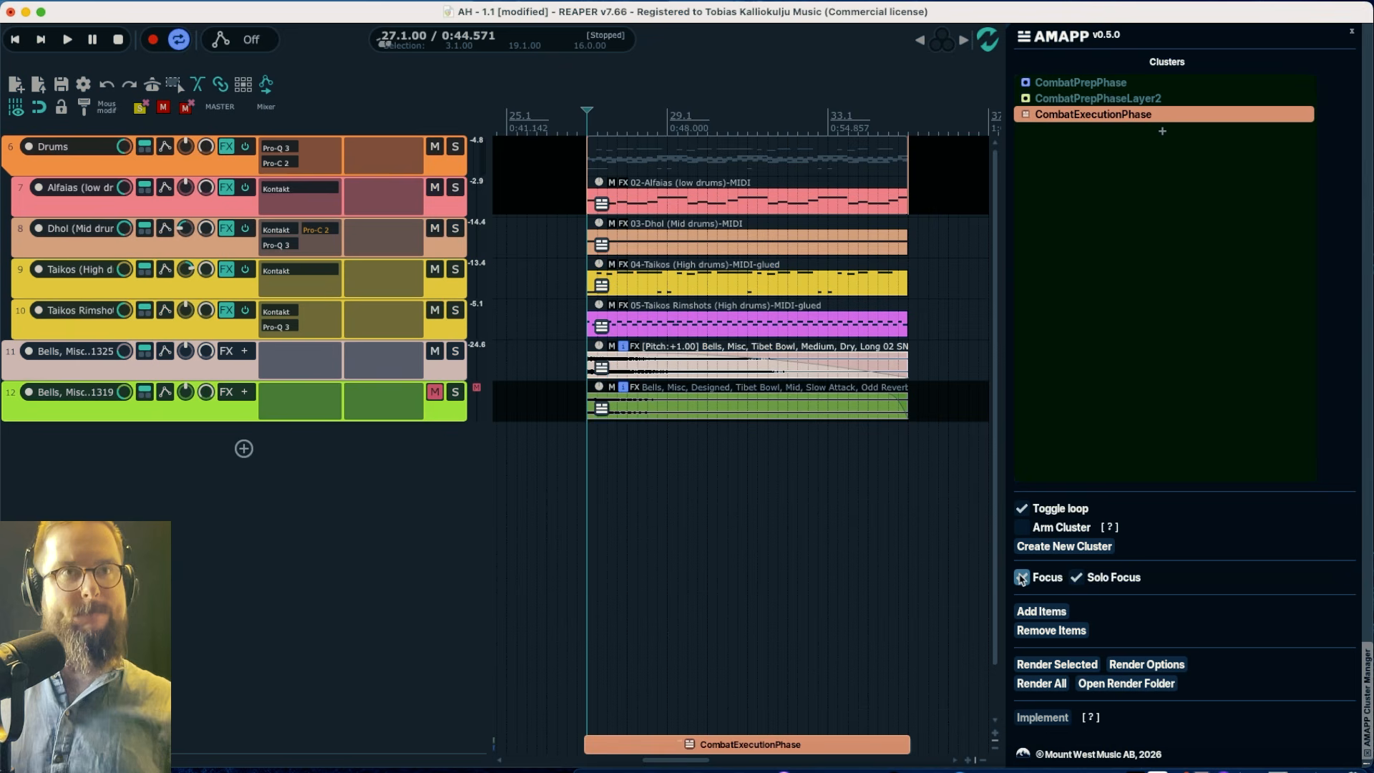
Unmute the lowest Bells track (Bells, Misc..1319) and audition the CombatExecutionPhase cluster with it
key(space)
click(435, 393)
key(space)
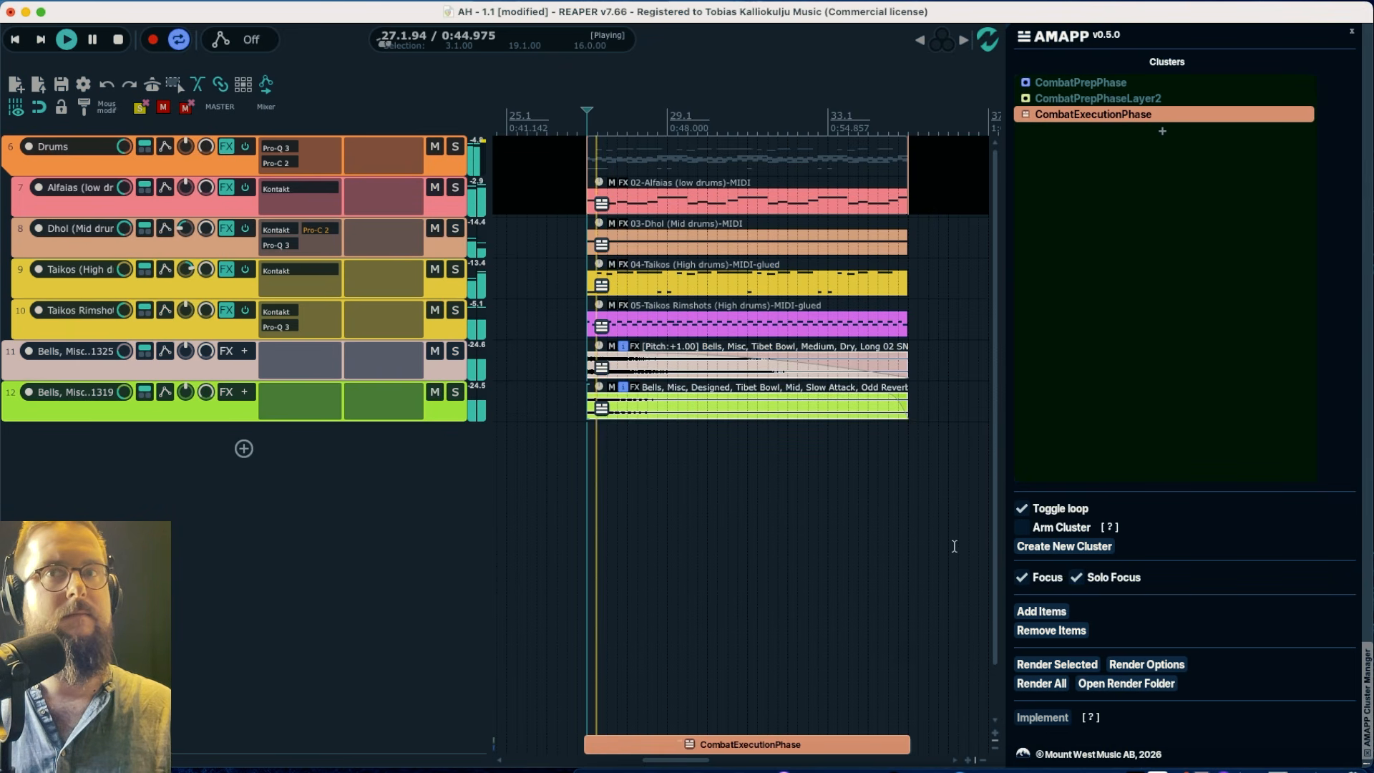
key(space)
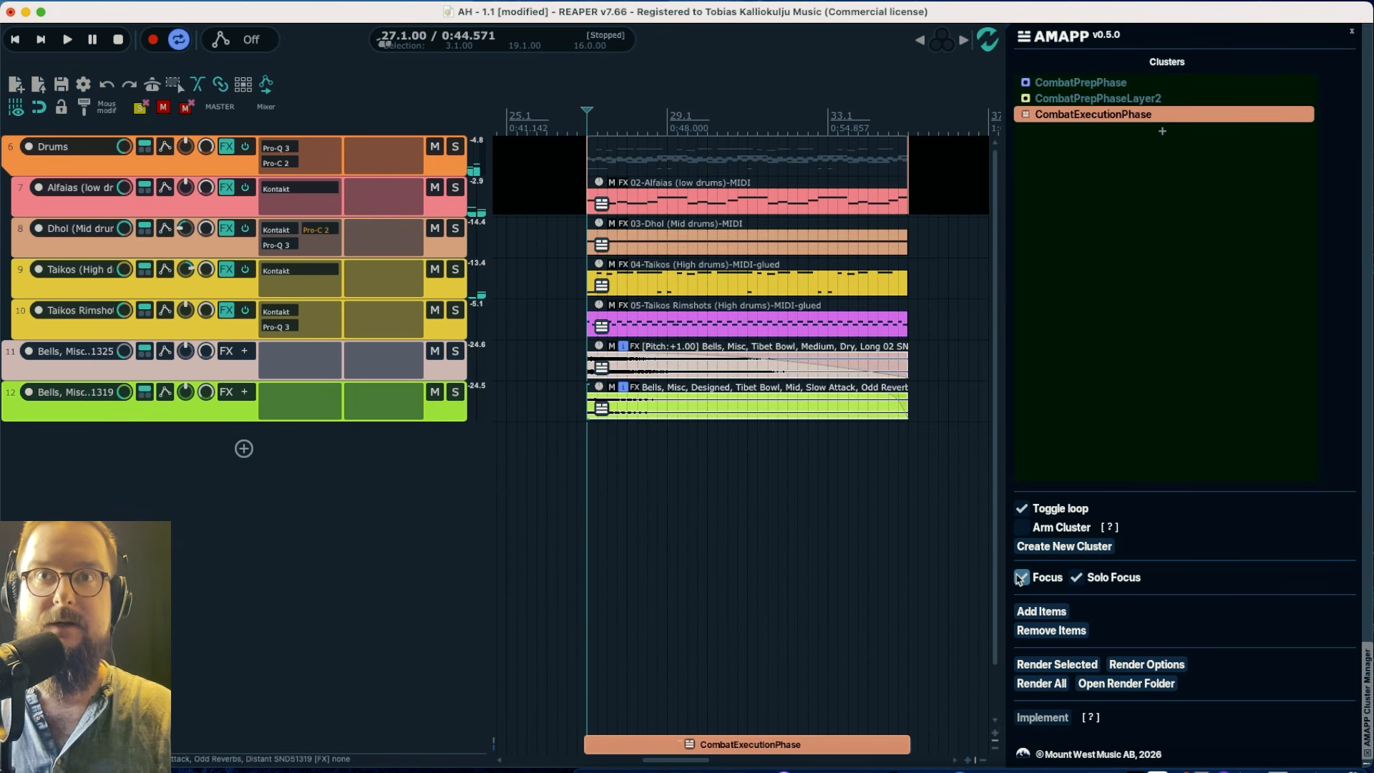
Turn off cluster focus so all tracks show, and select the 12-MIDI item on the second synth track
click(1025, 581)
scroll(781, 567, left, 10)
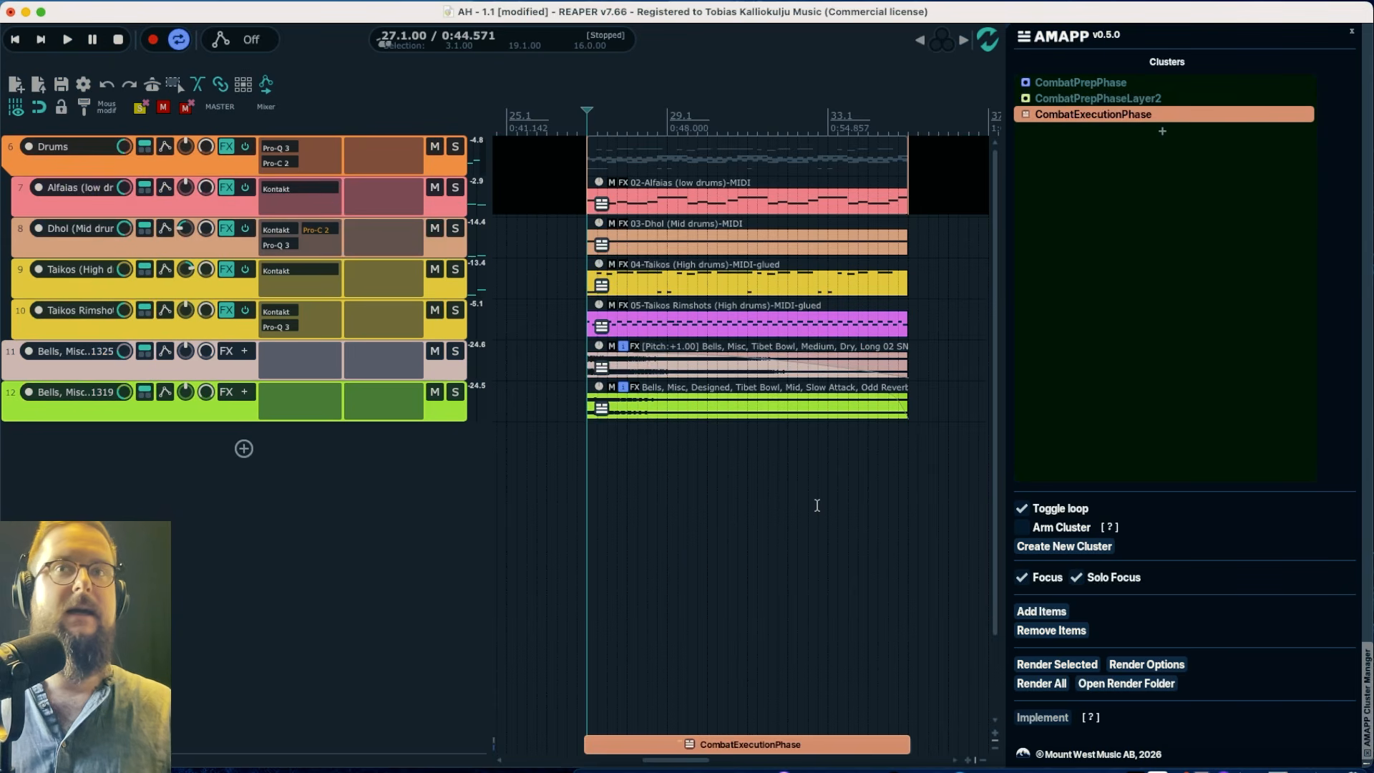
click(1022, 578)
scroll(844, 578, down, 3)
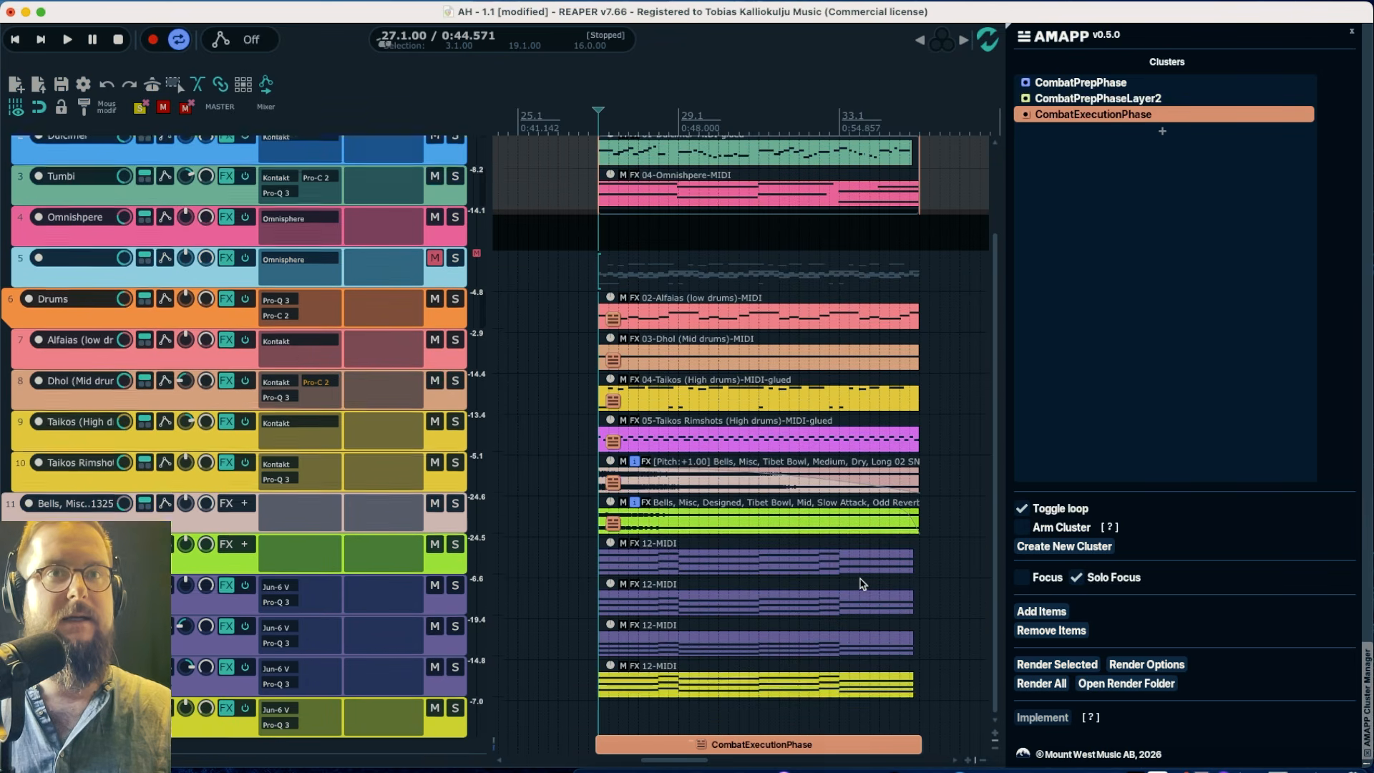
click(698, 565)
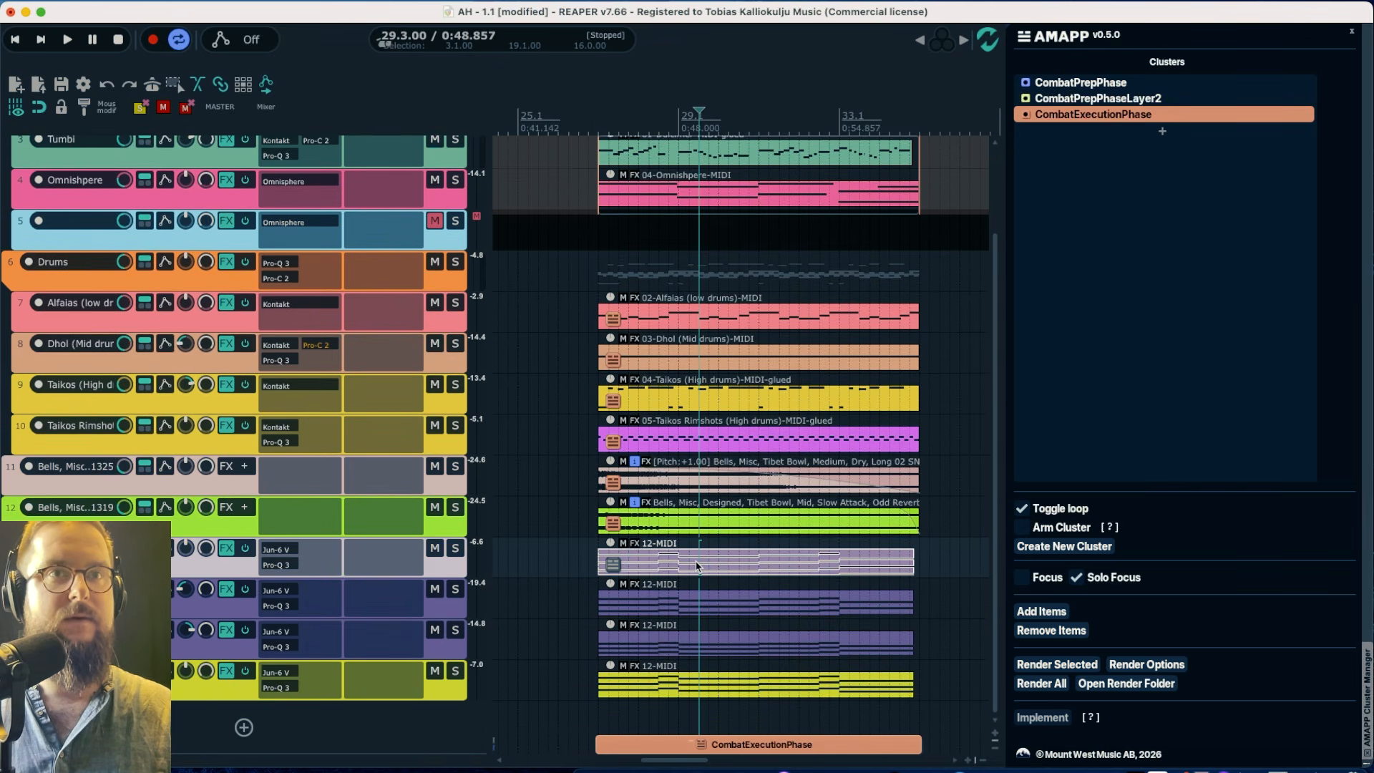
click(658, 604)
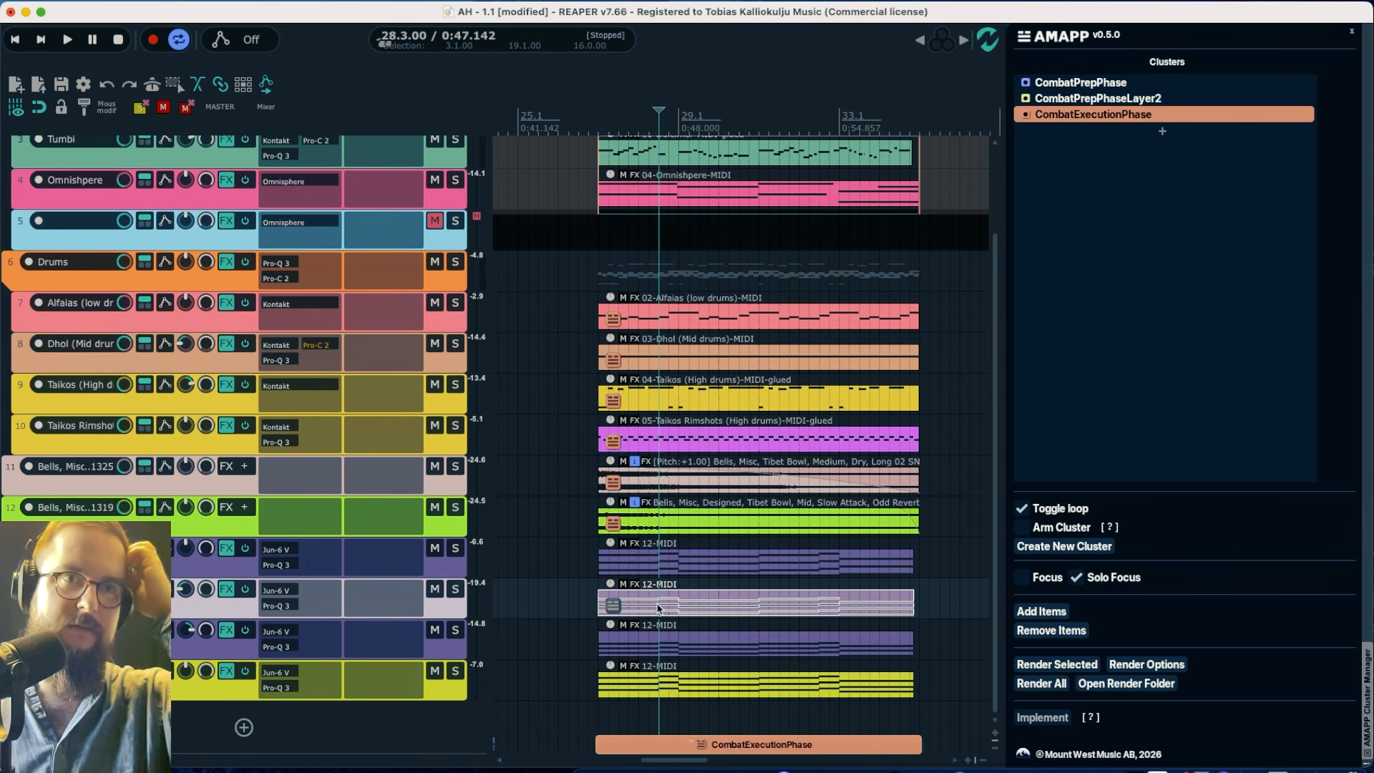
Solo the four Jun-6 V synth tracks and audition their 12-MIDI items over the CombatExecutionPhase section
click(454, 589)
click(456, 630)
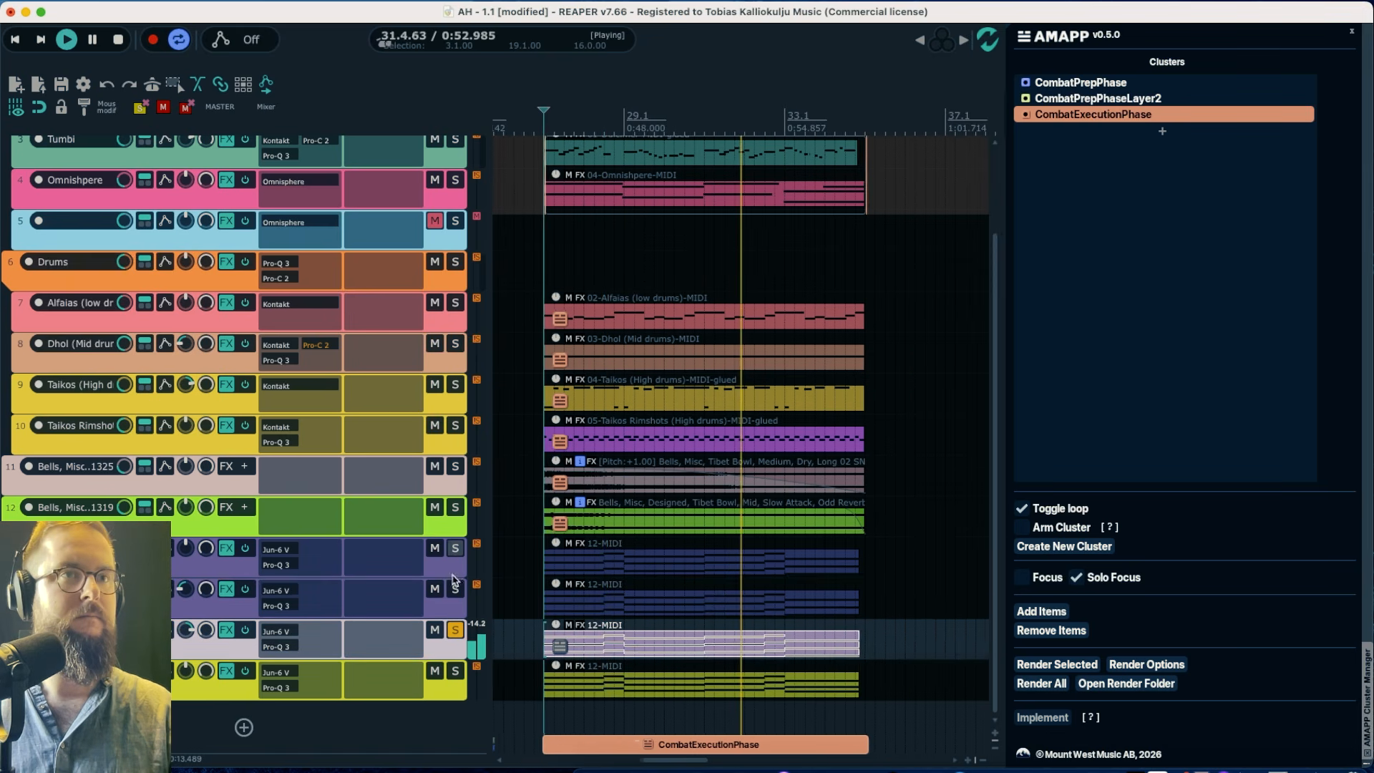
click(456, 548)
click(455, 670)
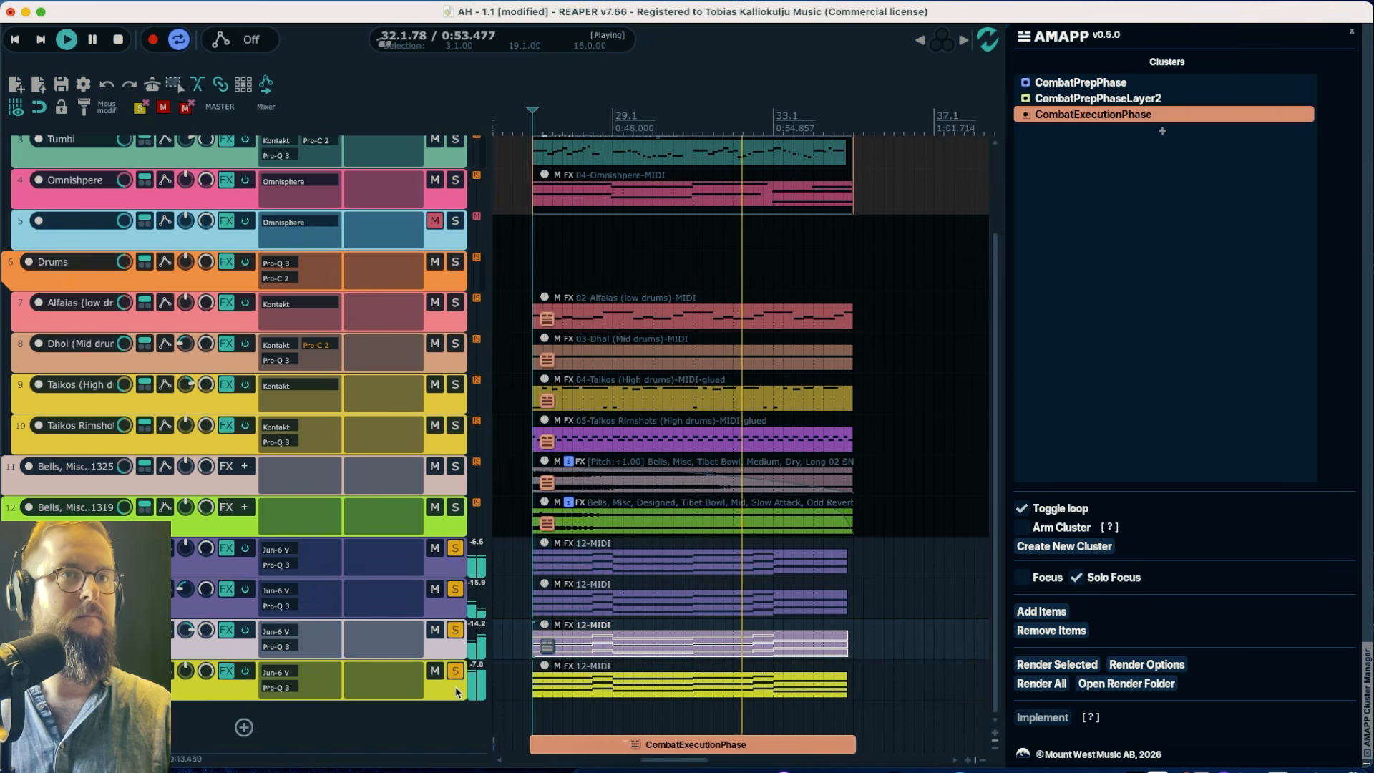
scroll(748, 535, left, 3)
scroll(748, 535, left, 3)
scroll(748, 536, right, 3)
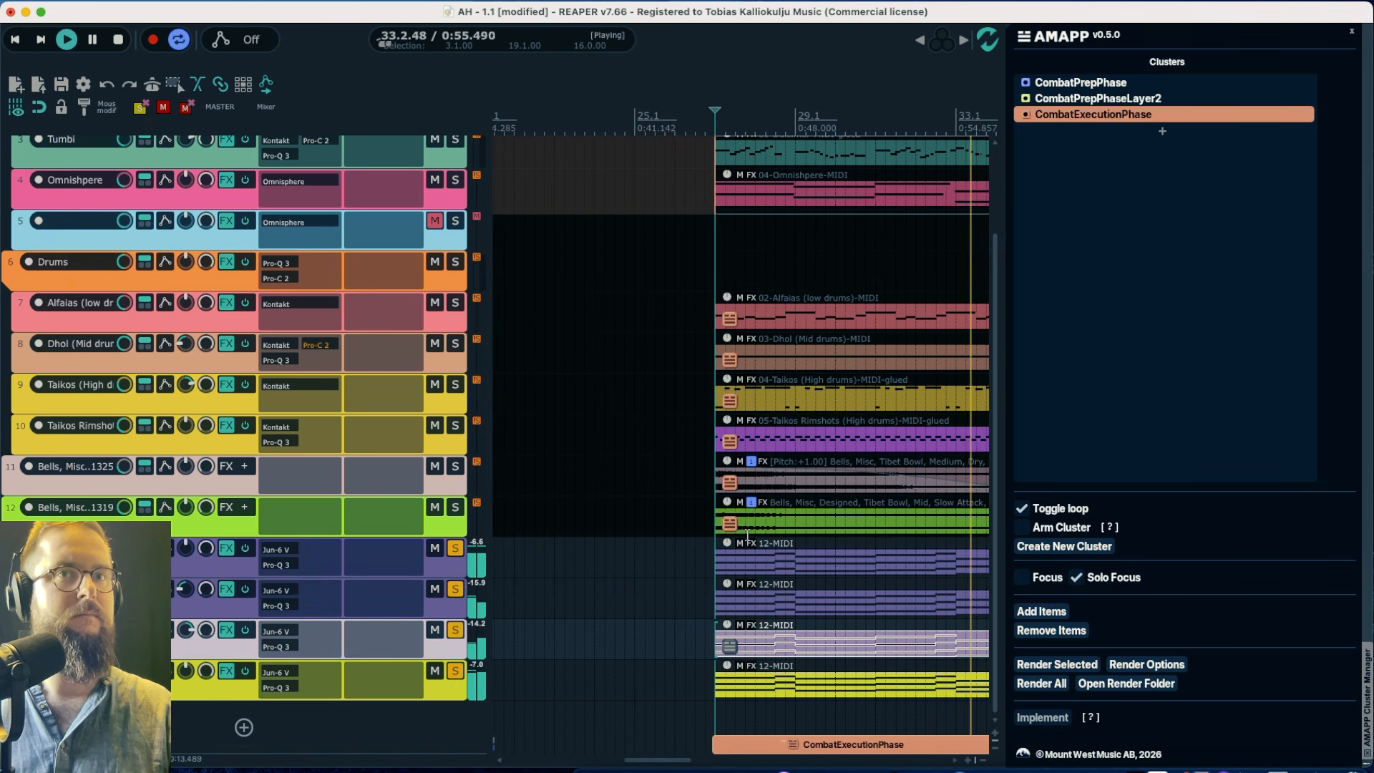
scroll(748, 535, right, 5)
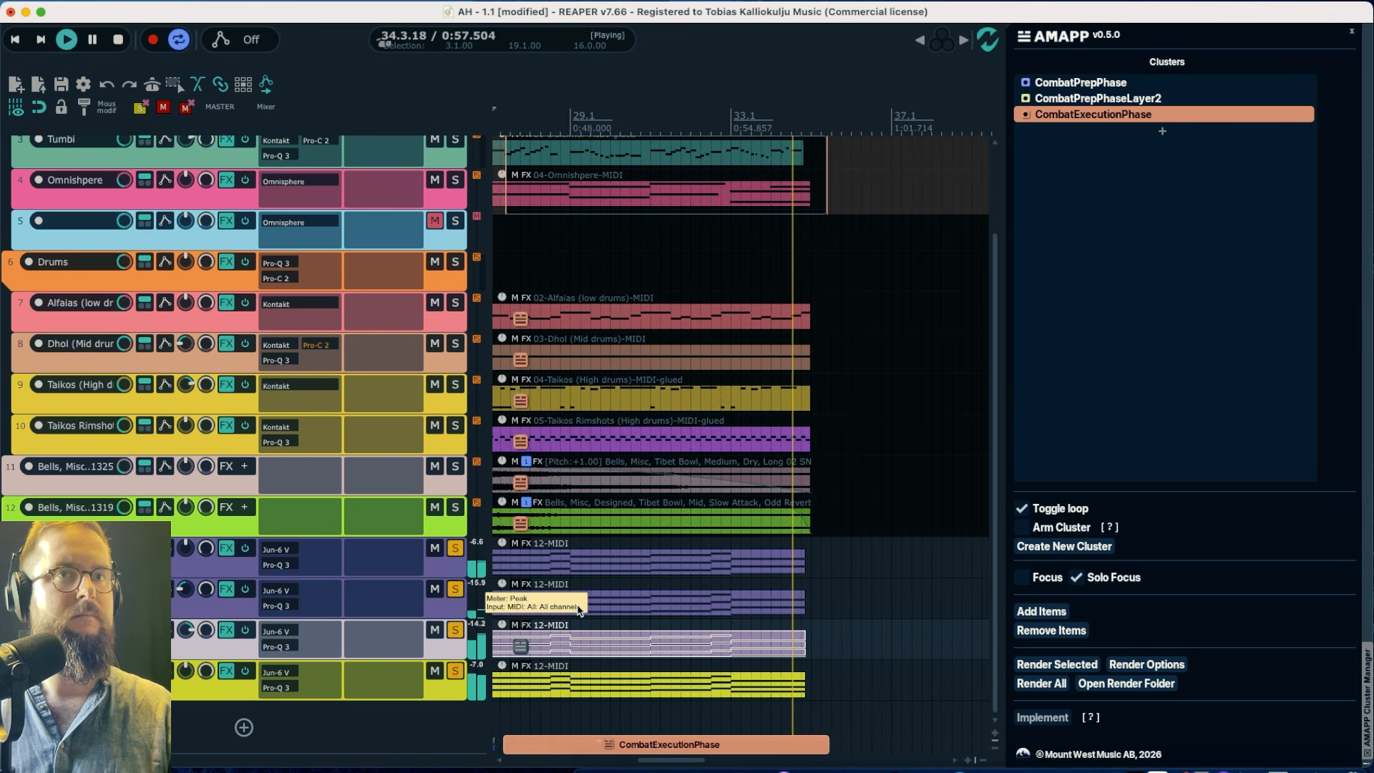
key(space)
scroll(508, 612, left, 1)
scroll(509, 612, left, 3)
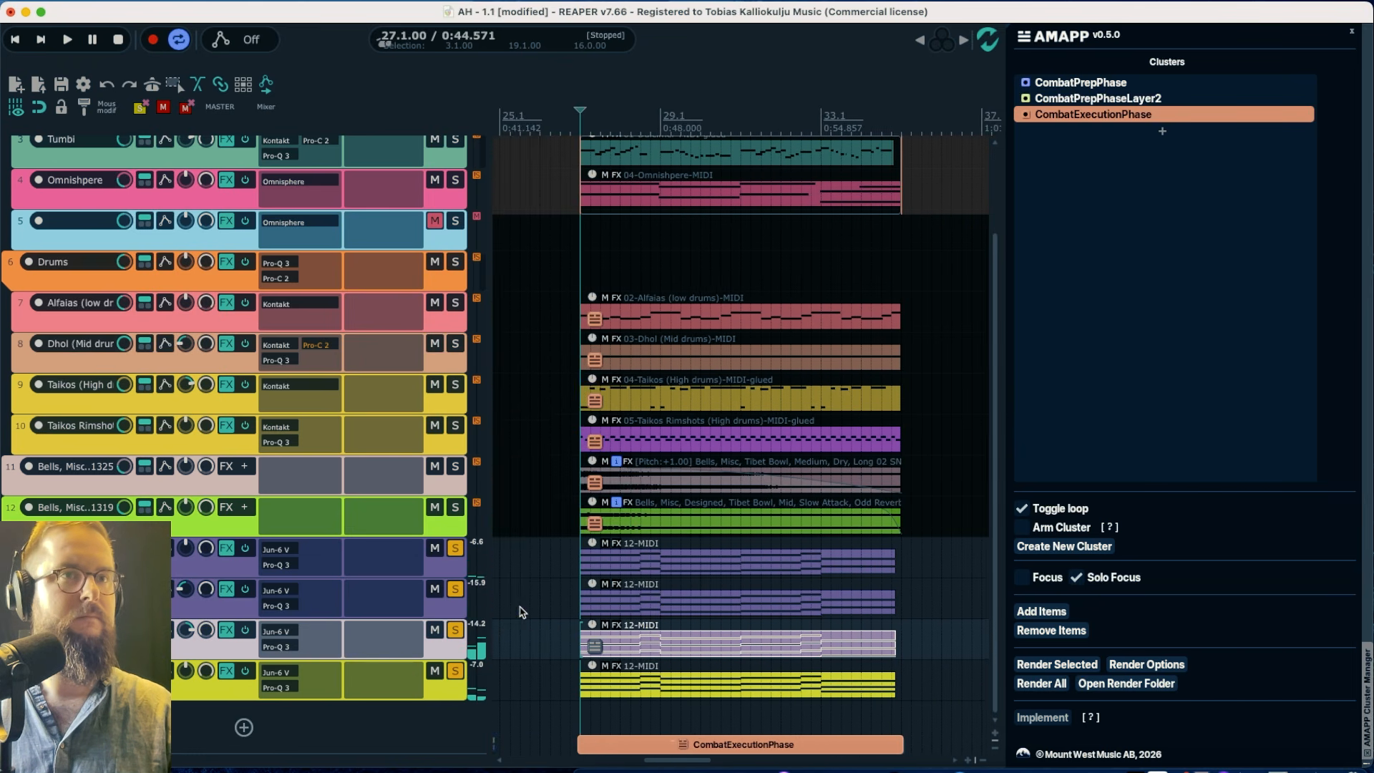
Add the four 12-MIDI synth items, the Omnishpere item, and the Dulcimer and Tumbi items to the CombatExecutionPhase cluster
click(612, 563)
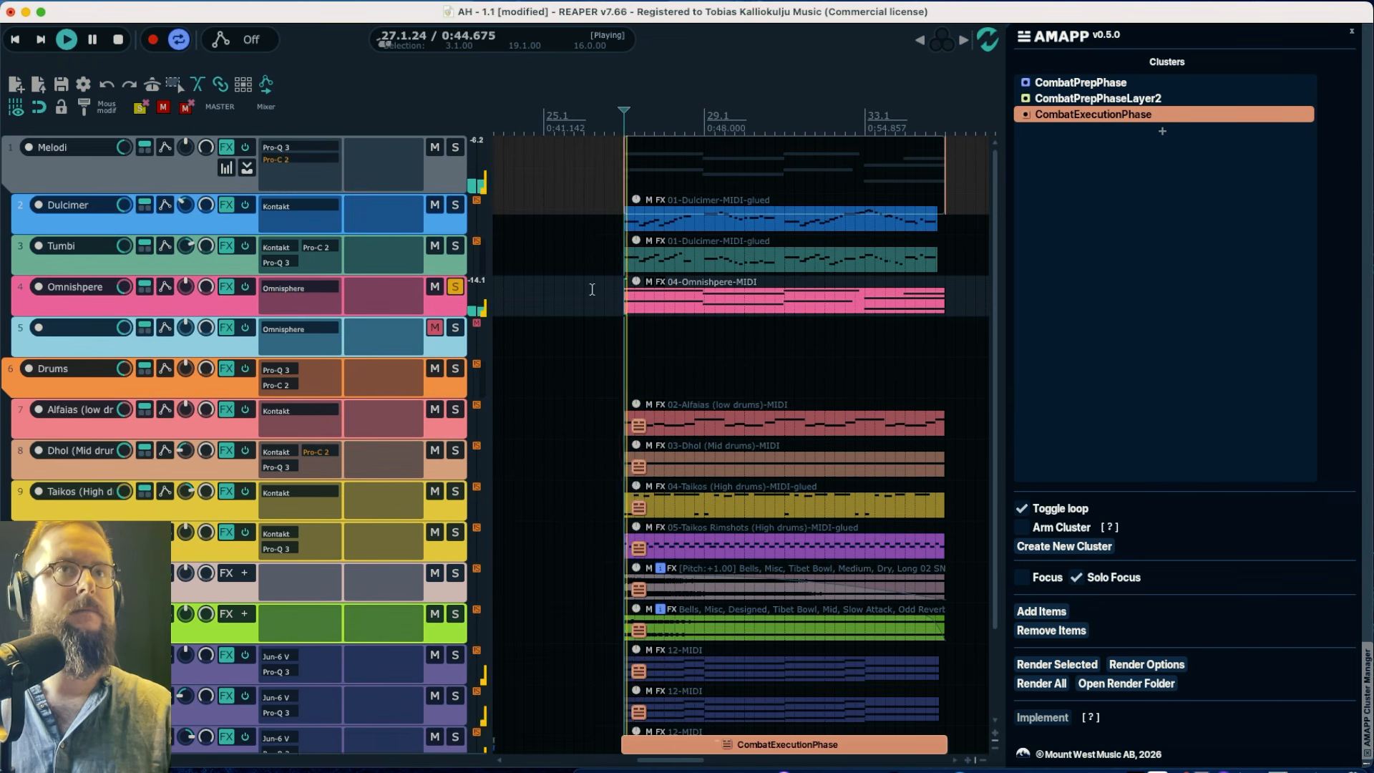
key(space)
click(652, 303)
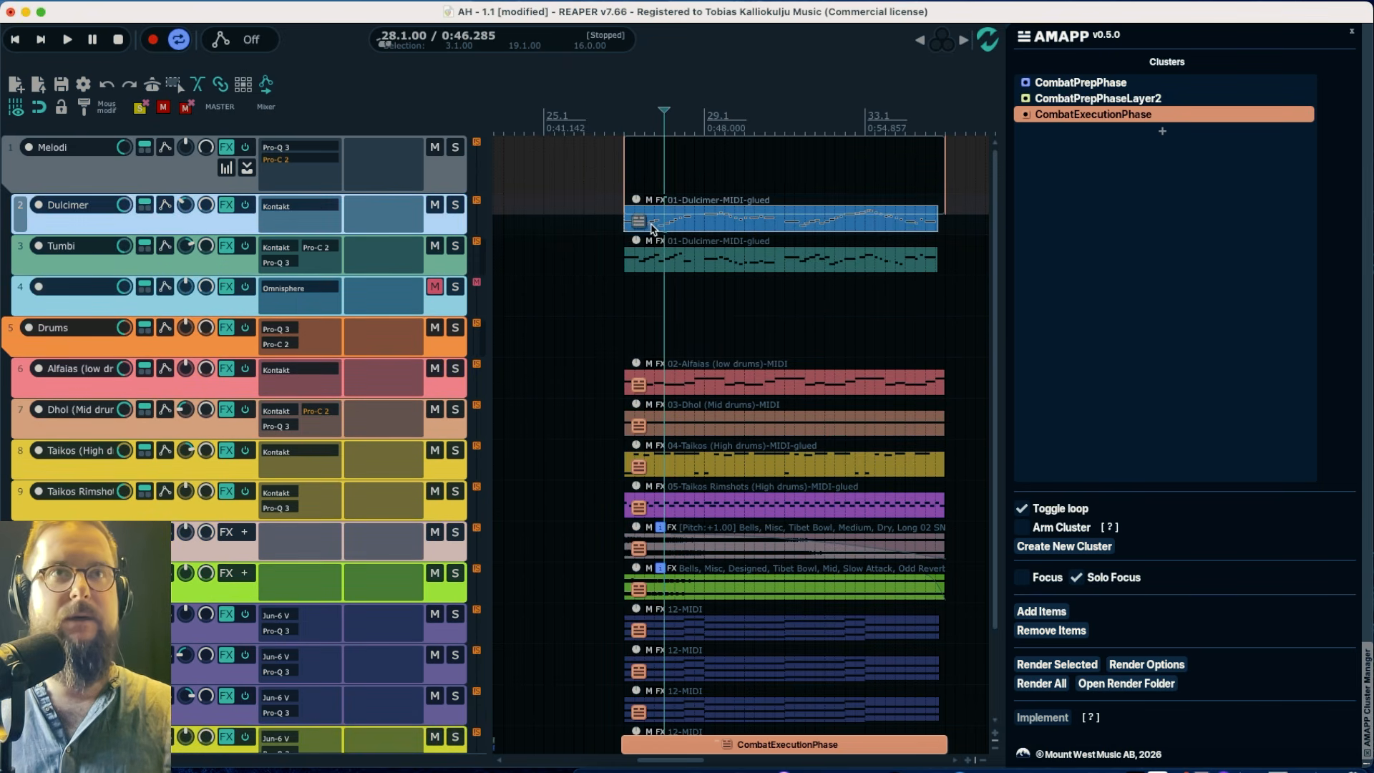
click(645, 260)
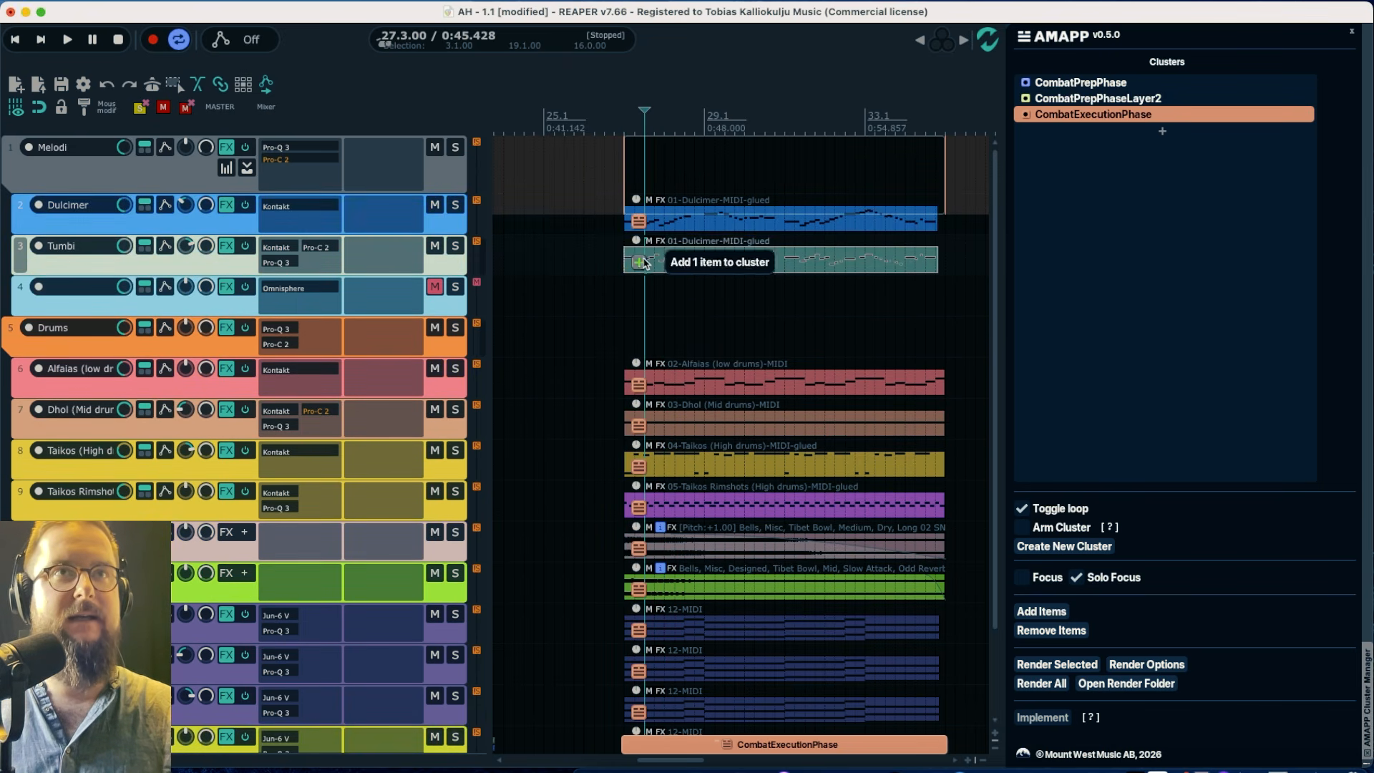
Turn on cluster focus and play CombatPrepPhase, bringing in CombatPrepPhaseLayer2 on top of it
click(617, 122)
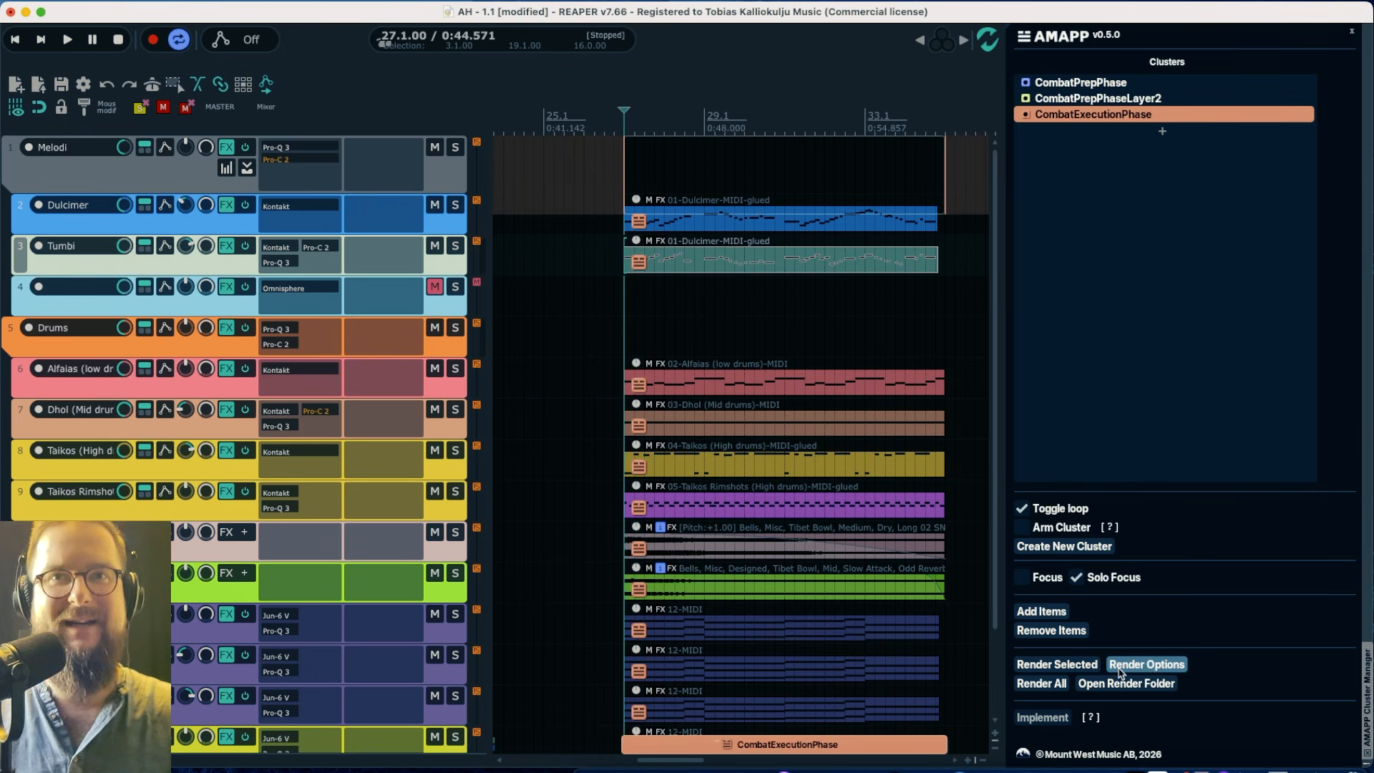
click(1025, 579)
key(space)
key(space)
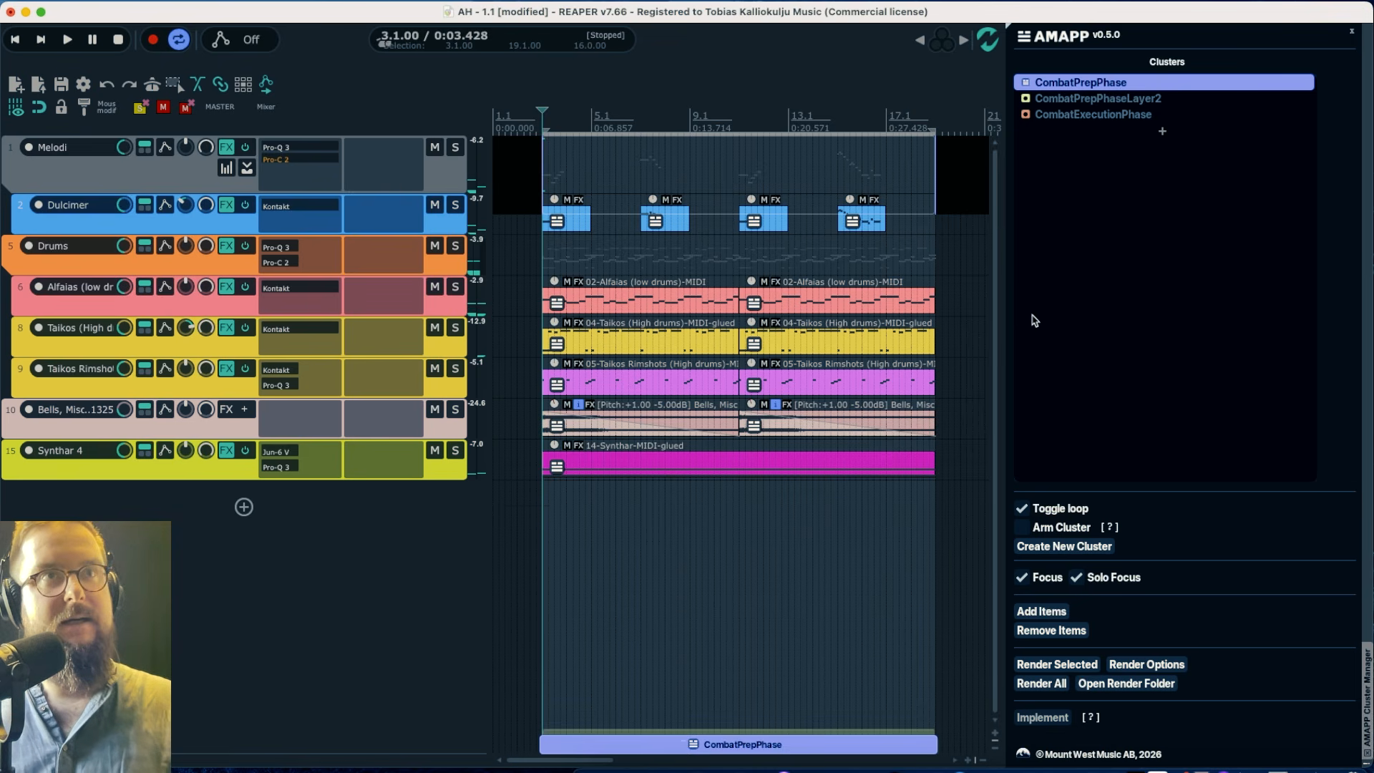
key(space)
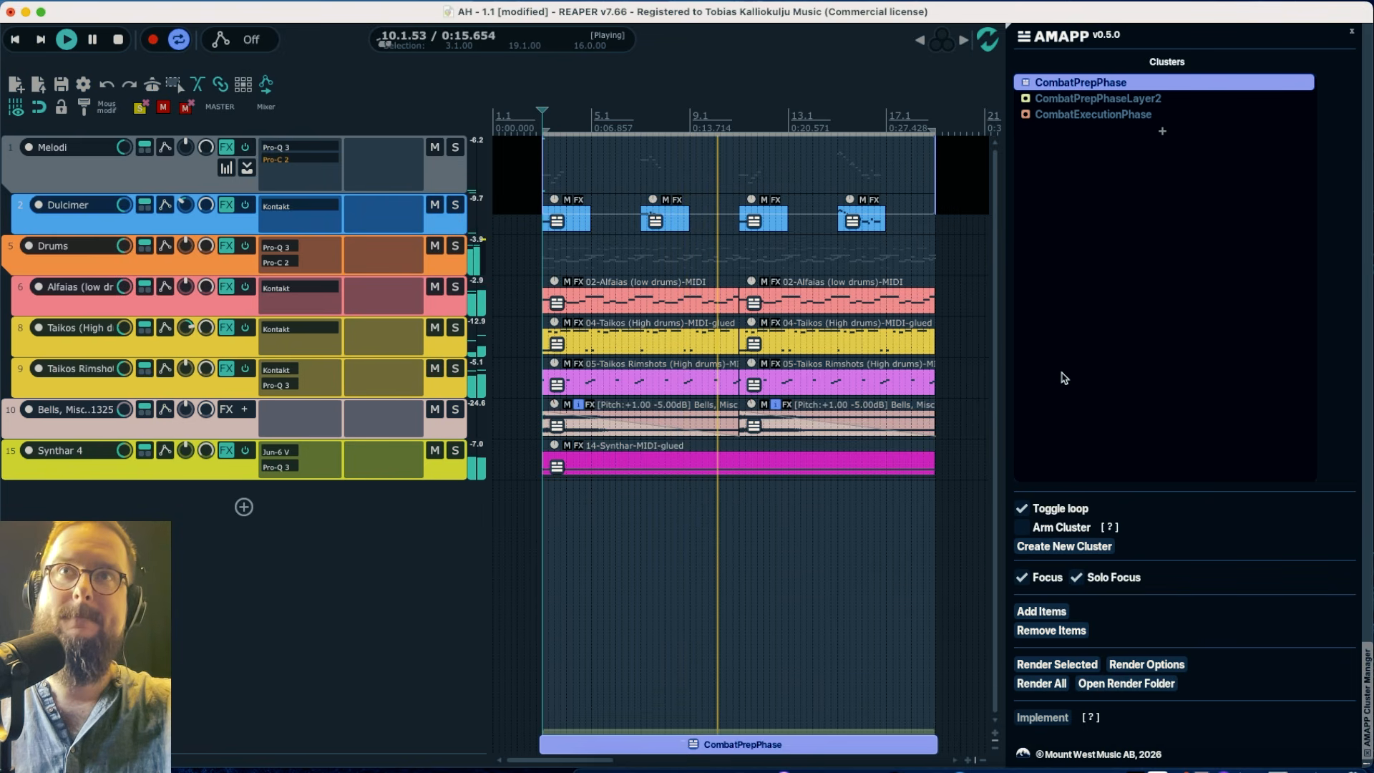
click(1082, 99)
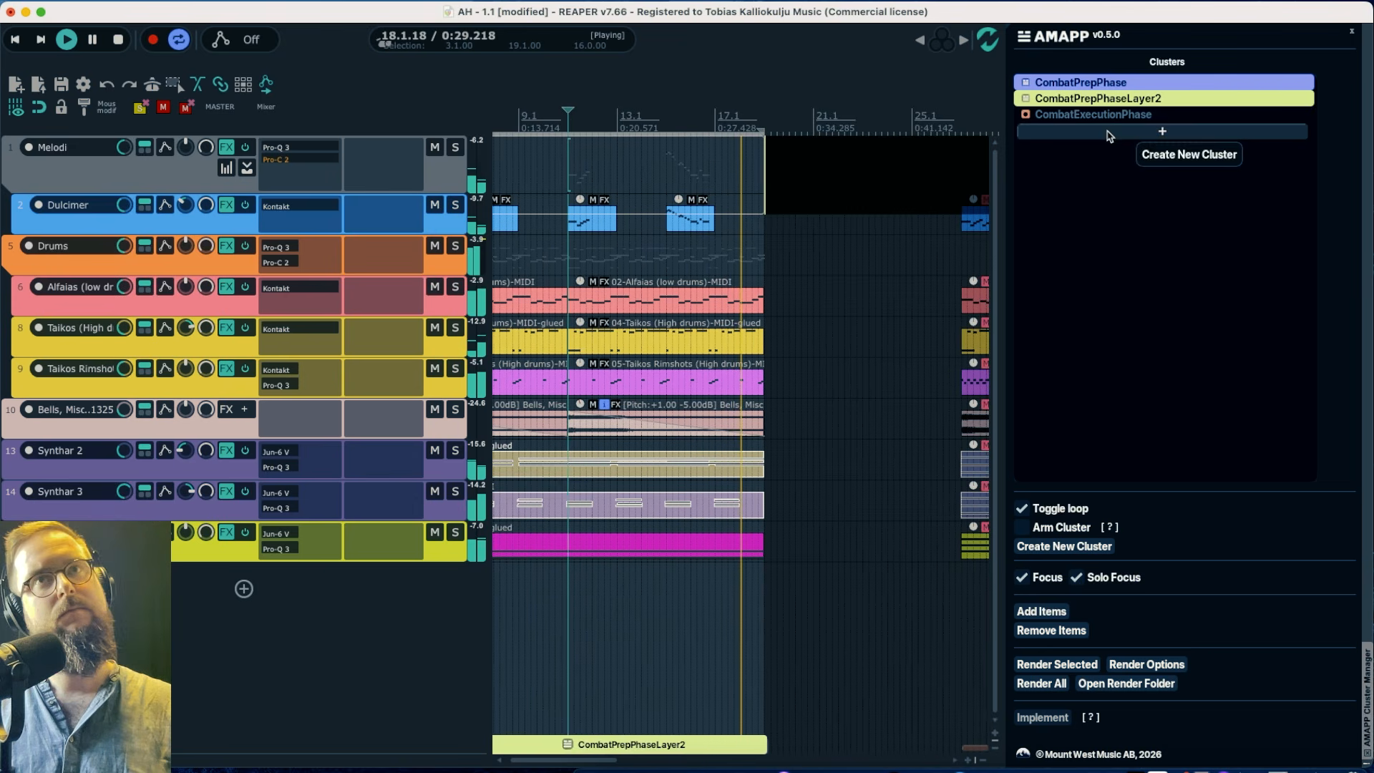
Switch to the CombatExecutionPhase cluster and listen through it from bar 27 with all its tracks in view
click(1075, 116)
click(1075, 116)
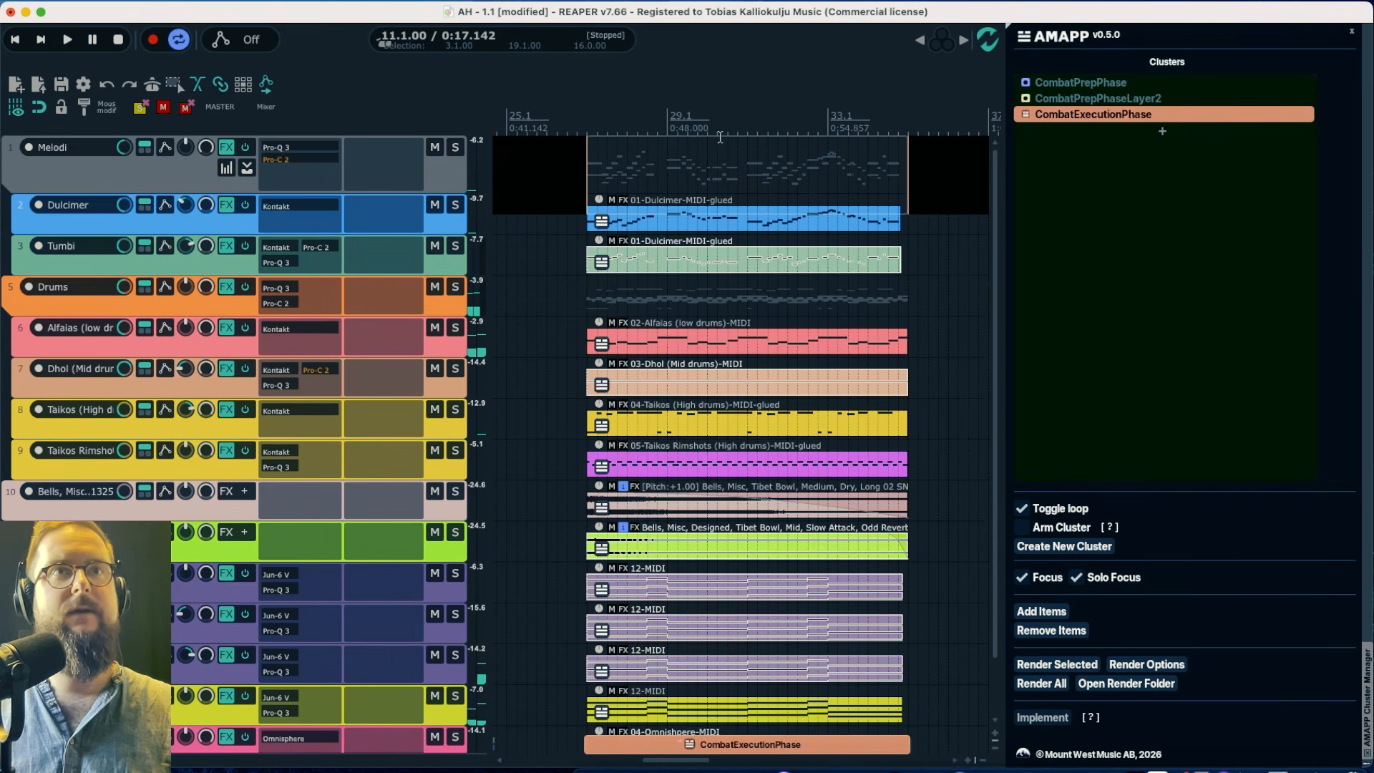
click(587, 116)
key(space)
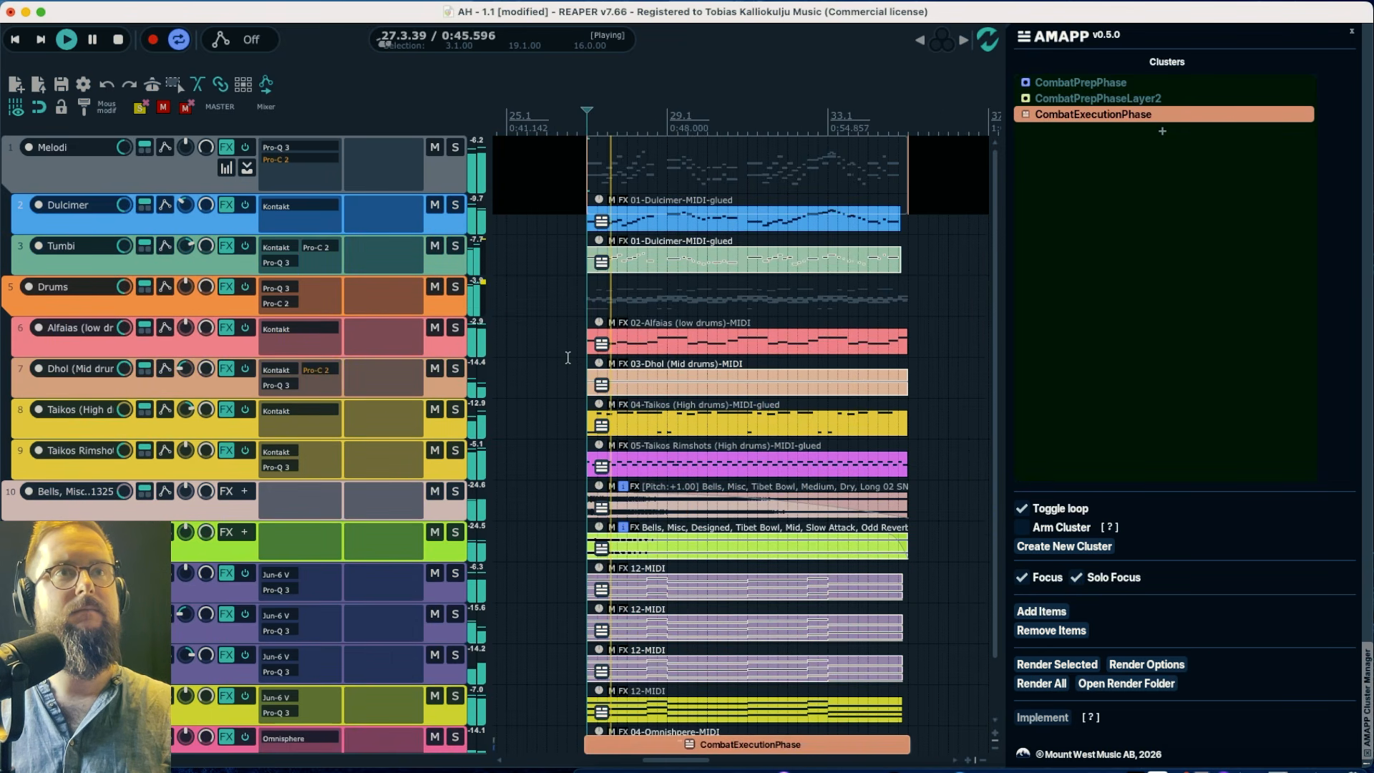
scroll(568, 358, down, 4)
scroll(568, 358, down, 5)
scroll(568, 358, up, 3)
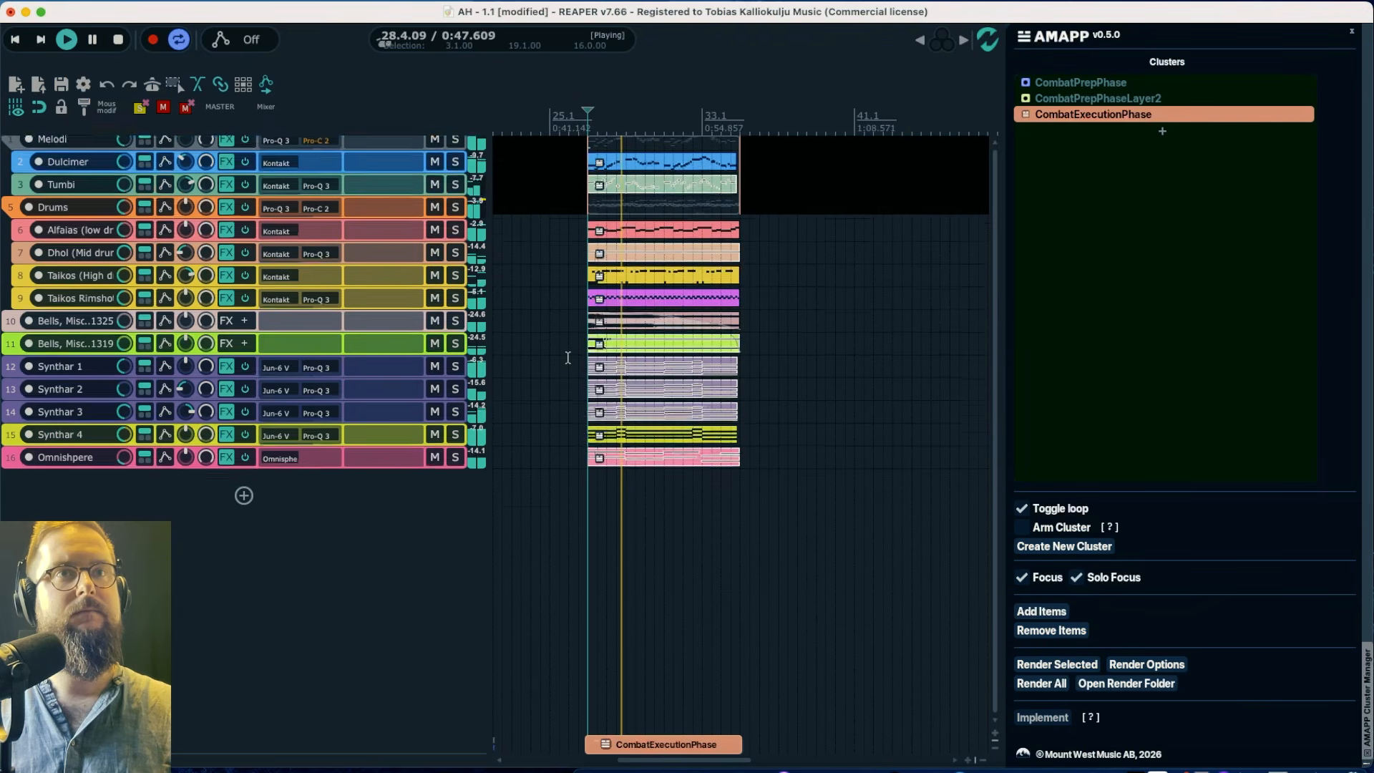
scroll(567, 357, down, 2)
scroll(567, 358, left, 1)
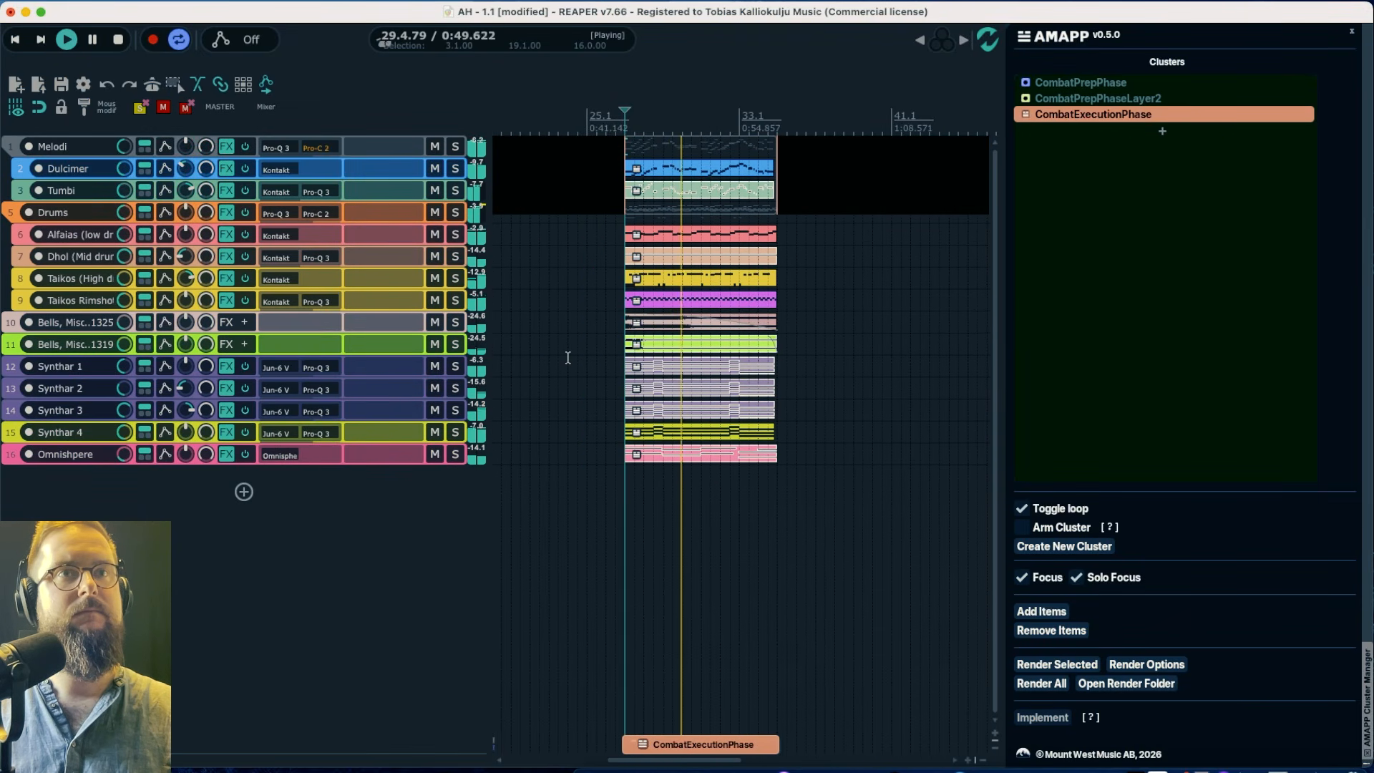
scroll(543, 366, left, 6)
scroll(851, 537, right, 1)
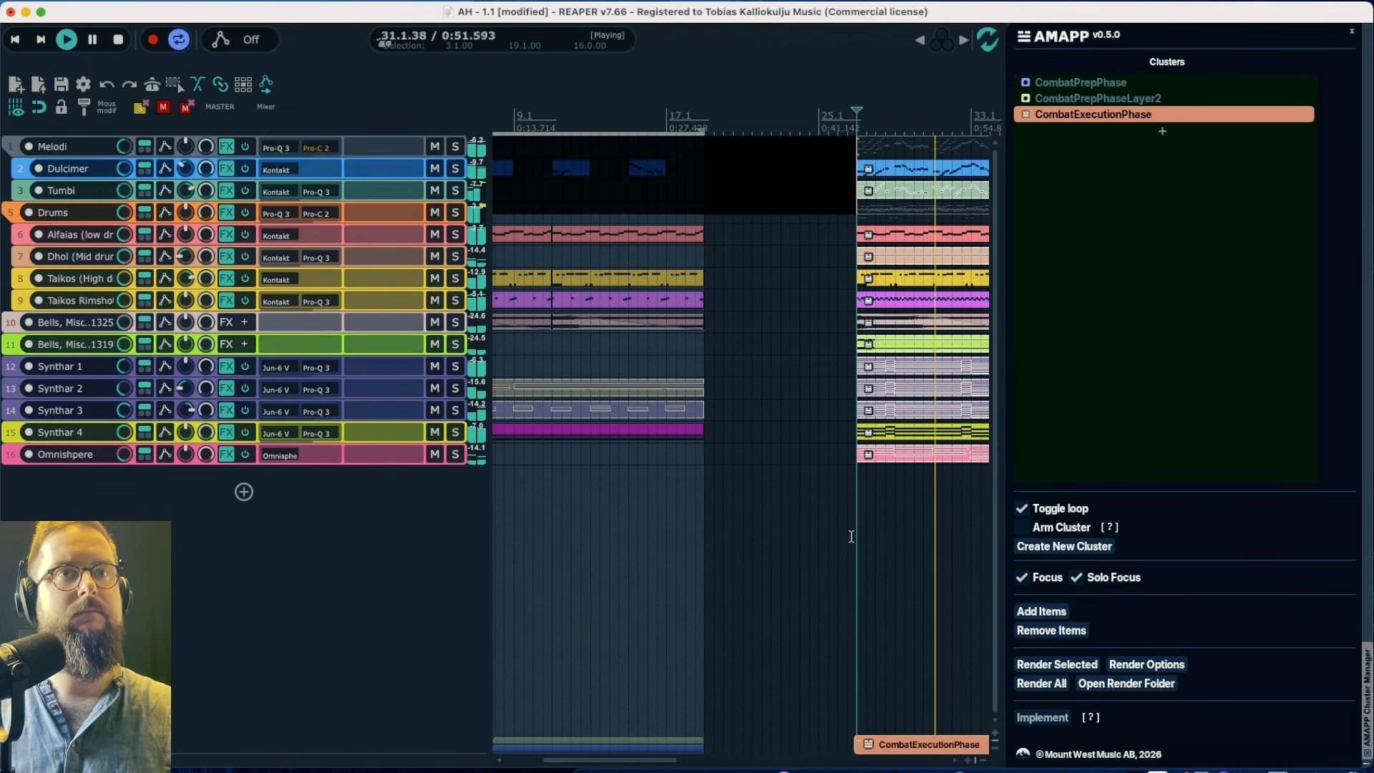
scroll(852, 536, right, 1)
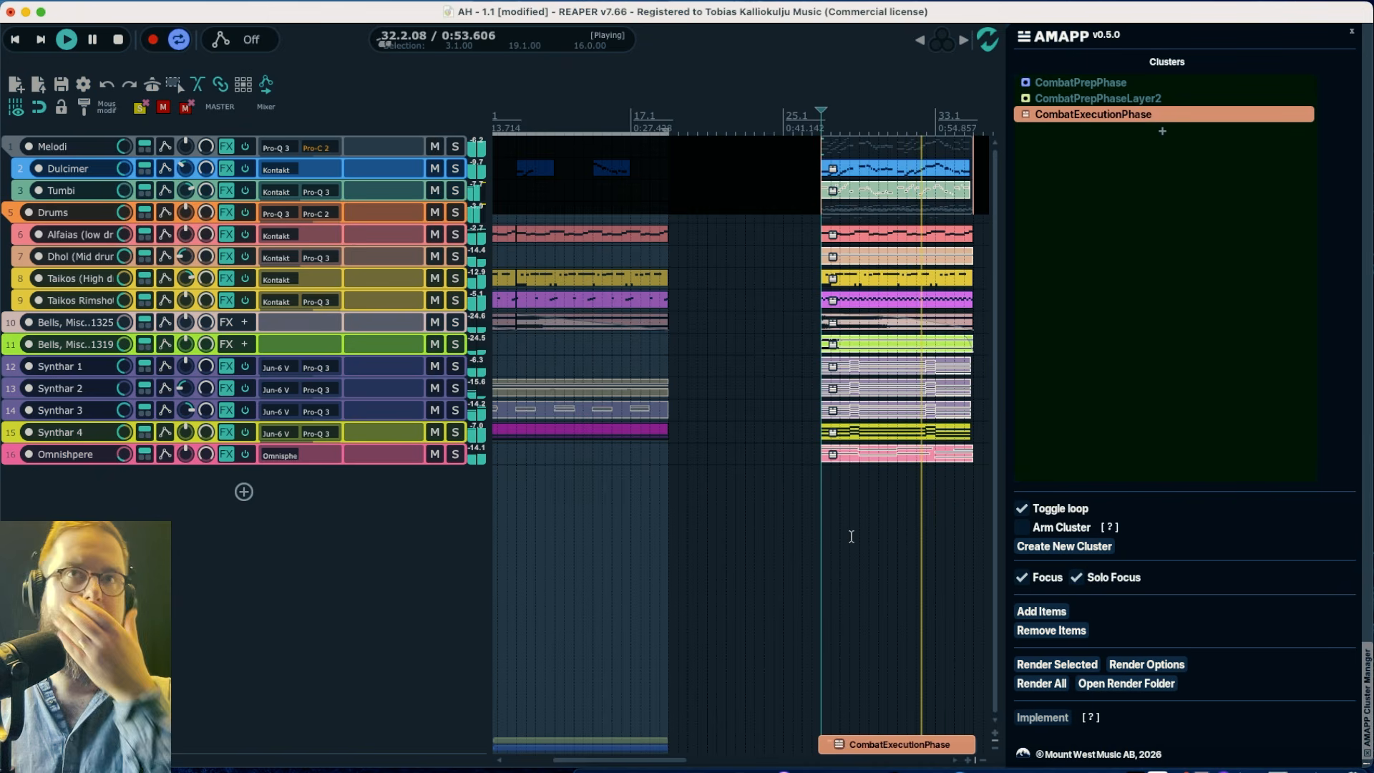
scroll(851, 537, right, 4)
scroll(851, 536, right, 2)
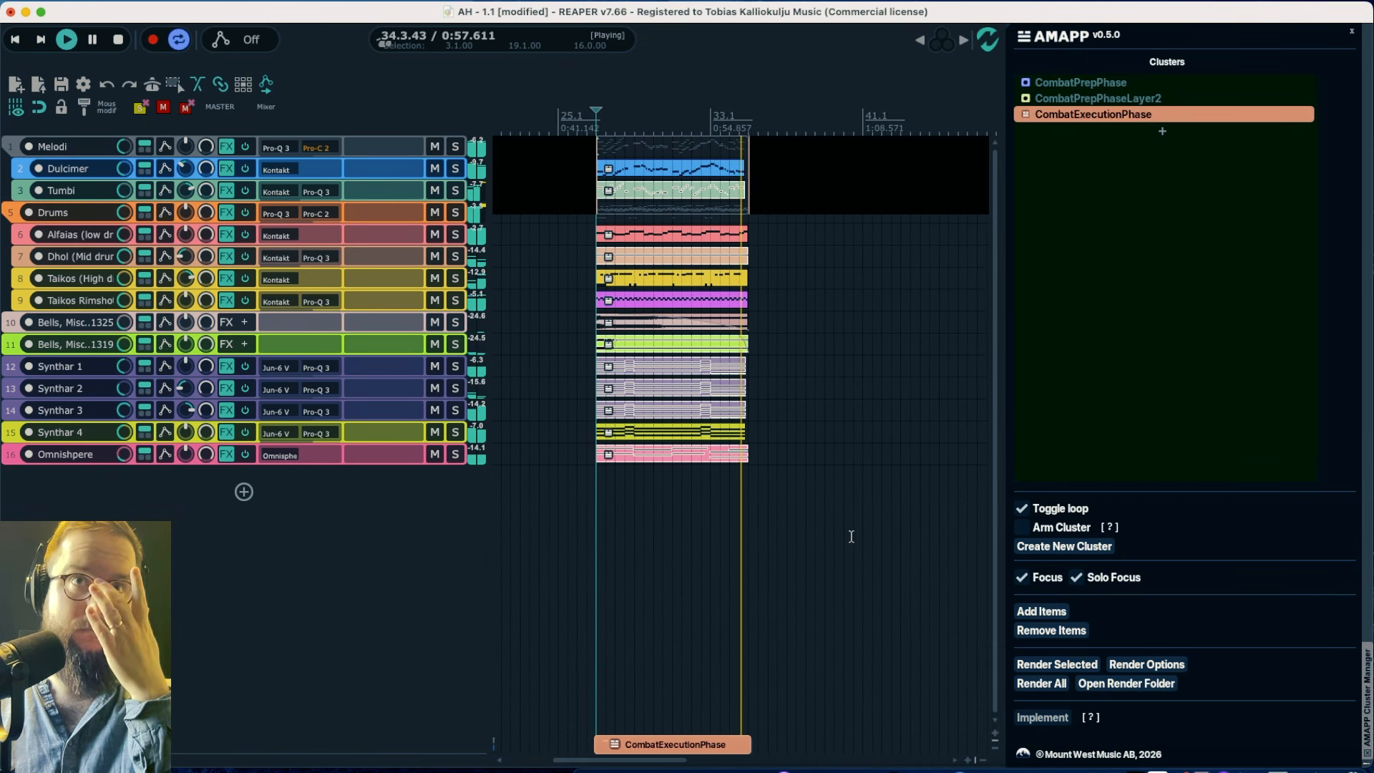
key(space)
scroll(822, 421, left, 3)
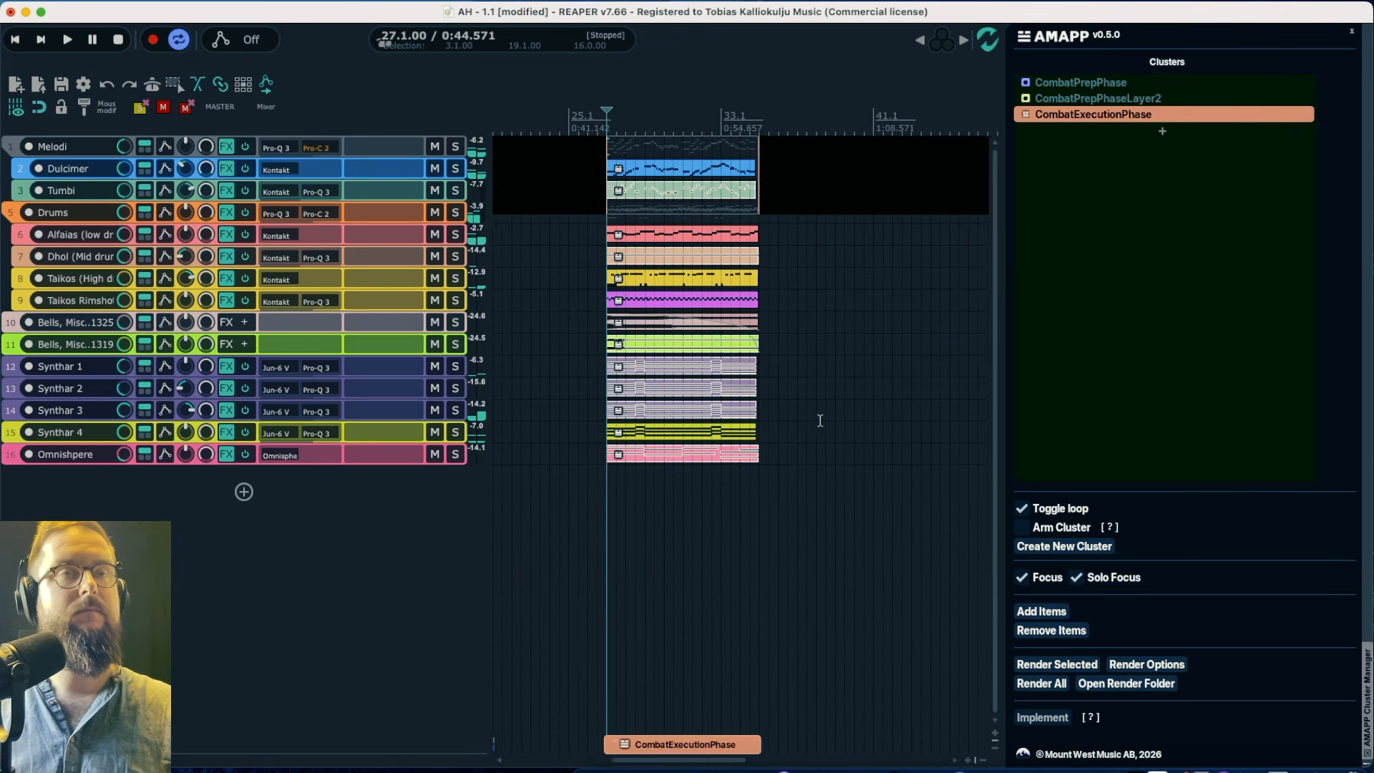
Turn off cluster focus to bring back the whole arrangement
click(1021, 578)
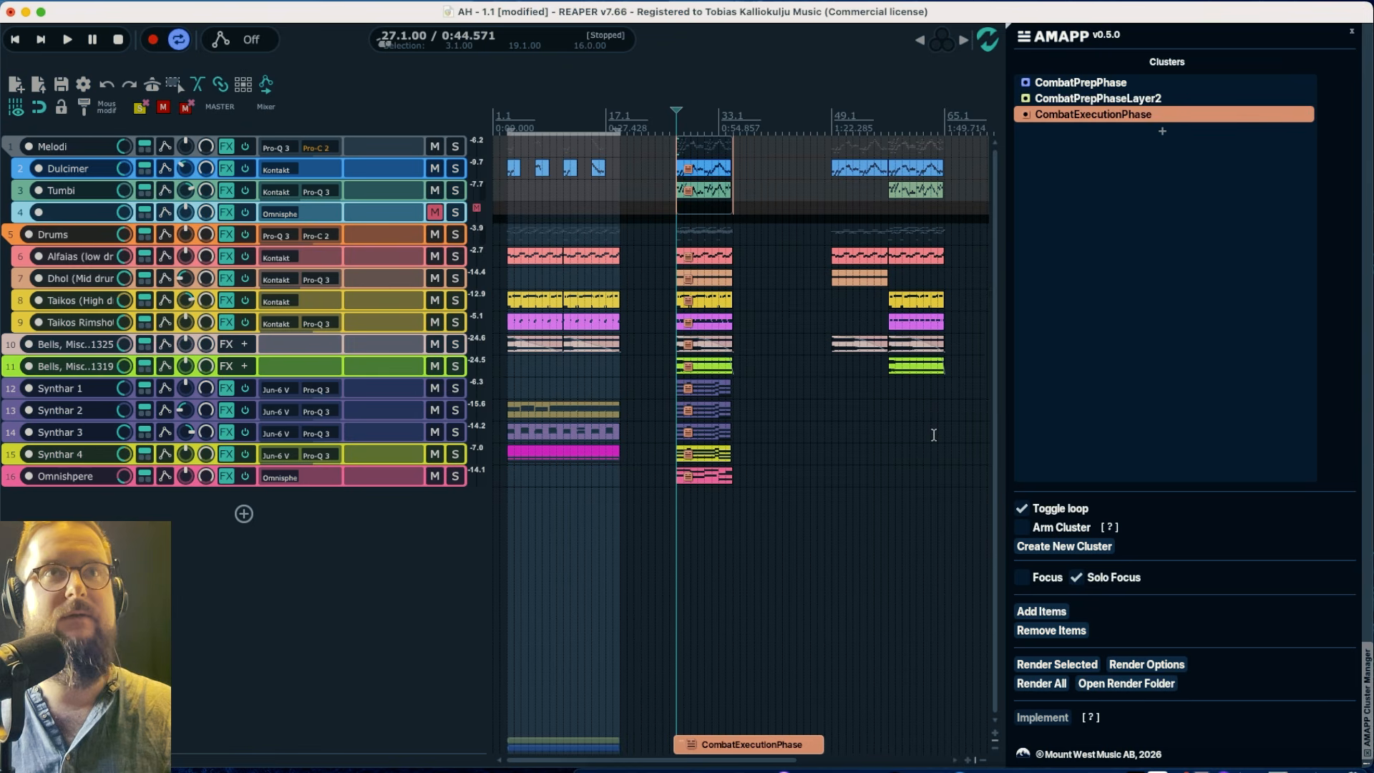
scroll(933, 436, up, 6)
scroll(933, 435, left, 10)
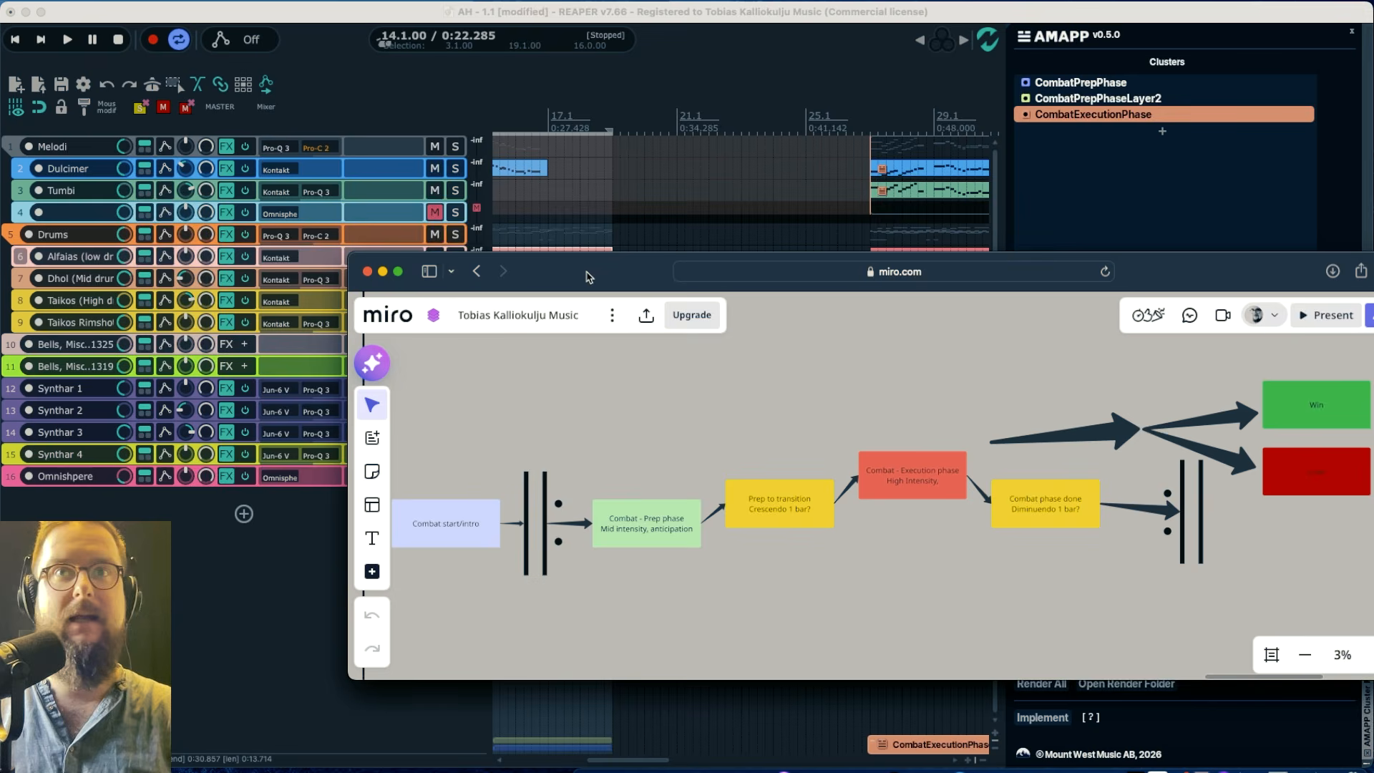
Switch to the Miro board, examine the Combat - Prep phase and Prep to transition blocks, and close its window
drag(587, 273, 392, 187)
click(445, 442)
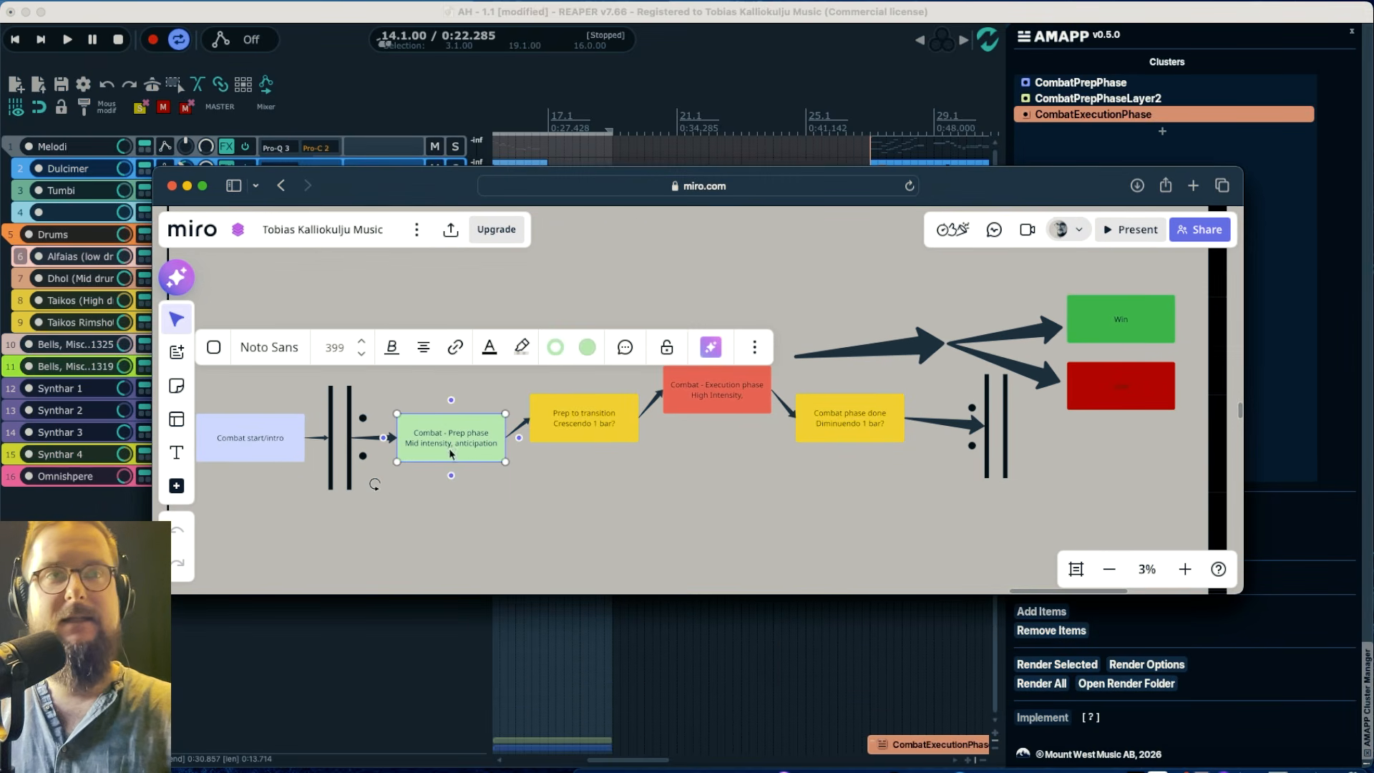
click(607, 426)
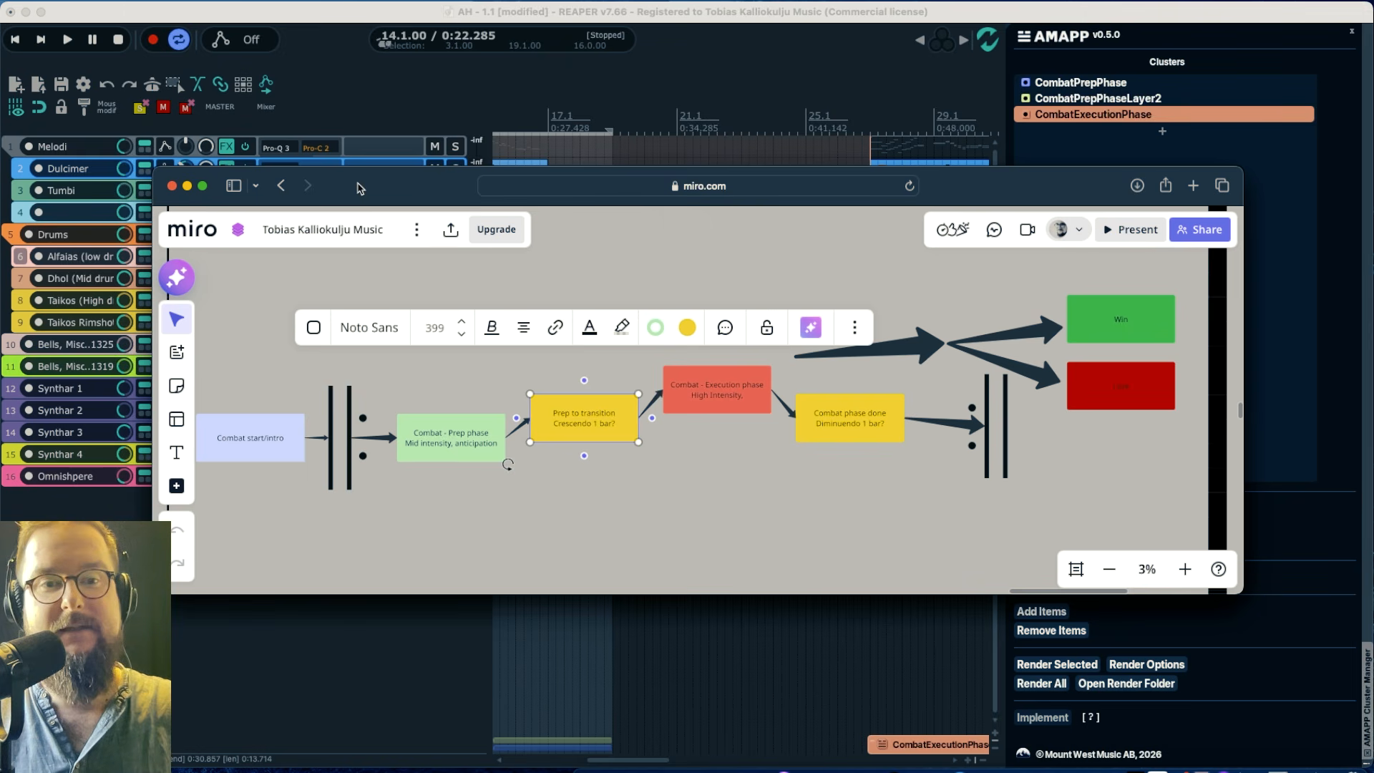
click(172, 186)
Split off the last bar of the prep-phase Alfaias part, copy it to bar 25, and glue the source items together
key(s)
click(589, 260)
drag(596, 261, 828, 267)
scroll(826, 266, left, 2)
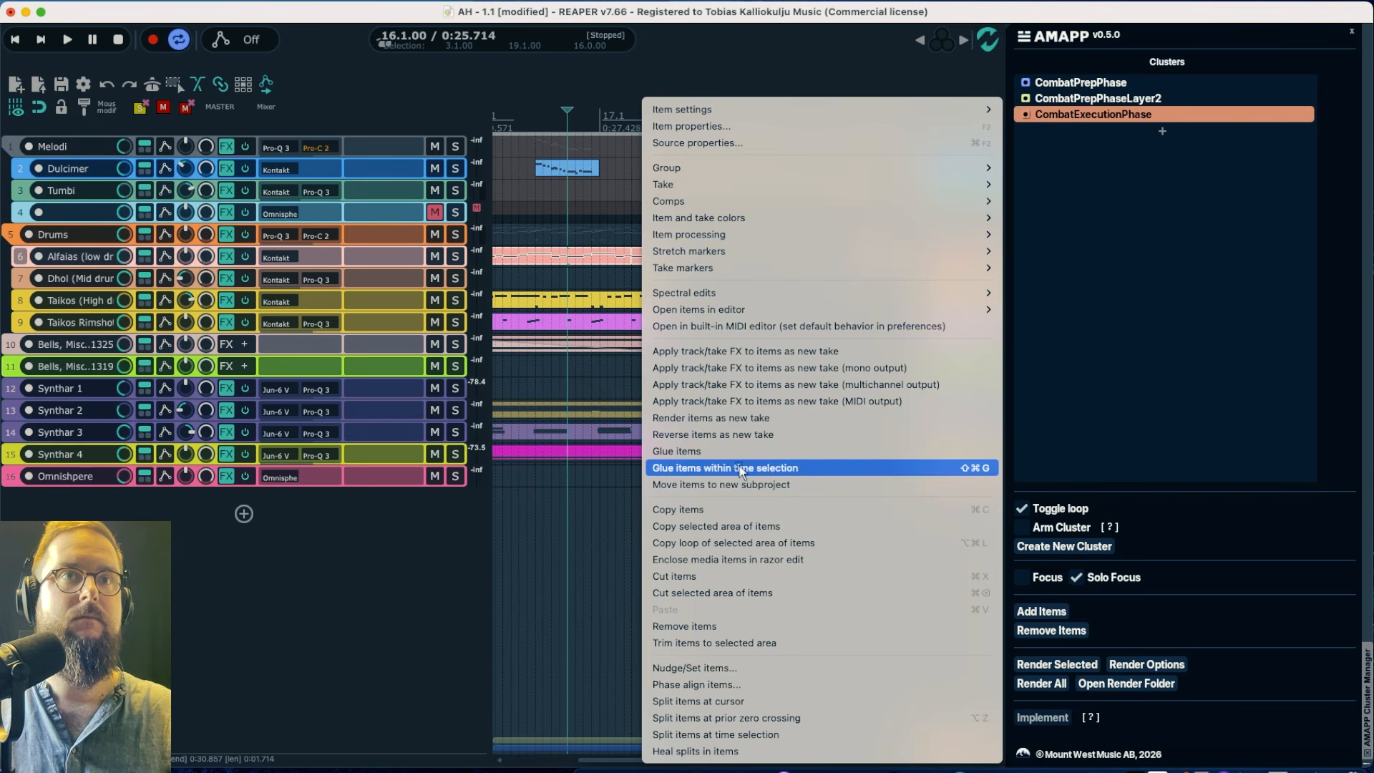
click(730, 454)
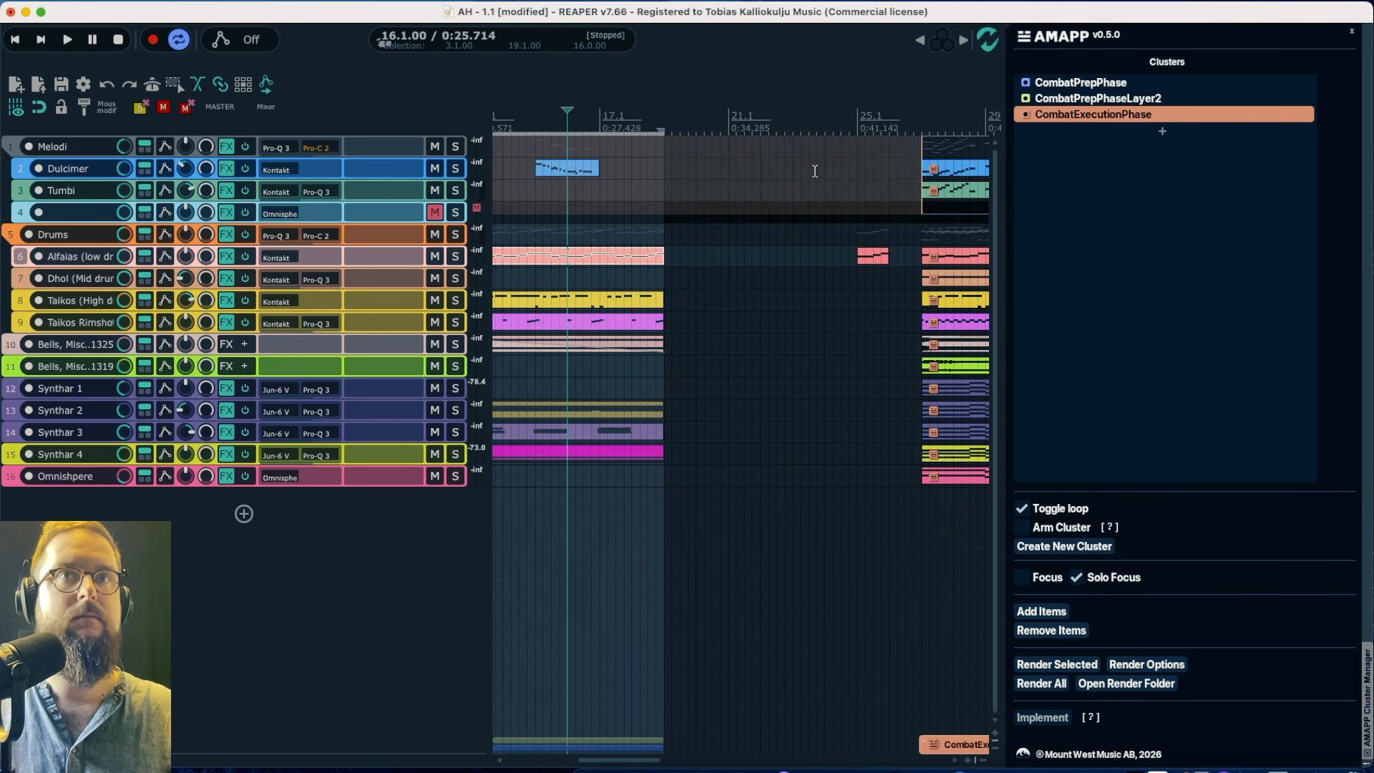
Play the copied one-bar Alfaias item from bar 25
click(858, 123)
key(space)
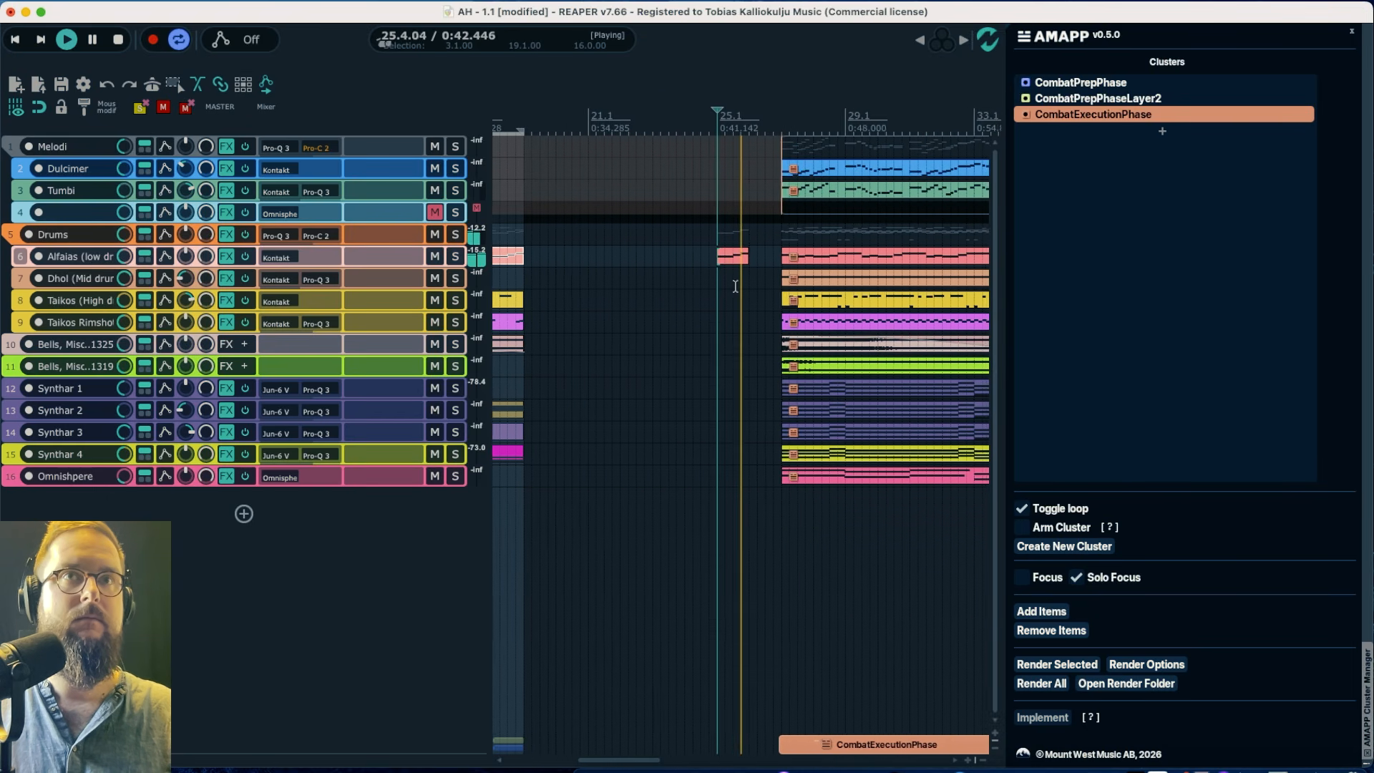
click(724, 260)
key(space)
In the bar 25 Alfaias item, raise the first note's velocity to 121 and the last note's to 127, and shift the last note earlier to beat 3
double_click(735, 257)
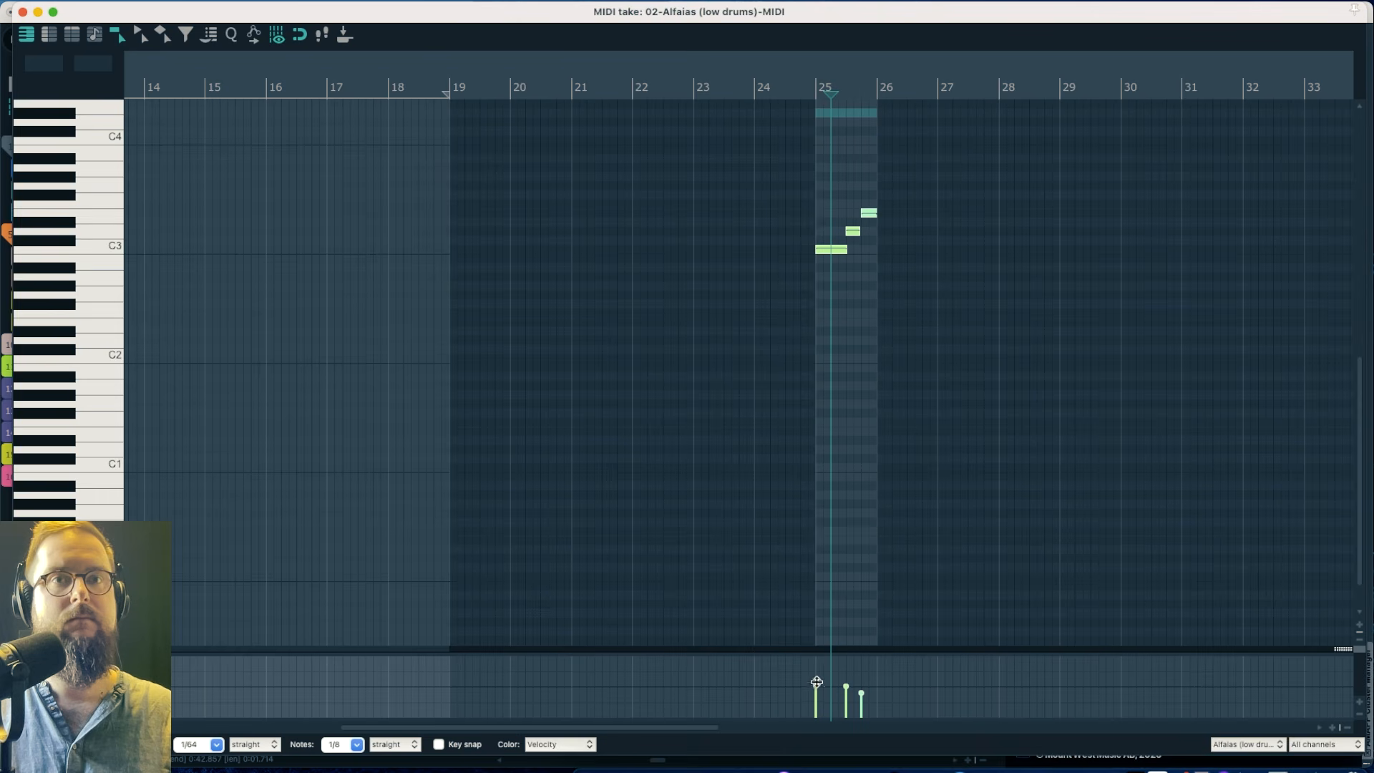
click(871, 689)
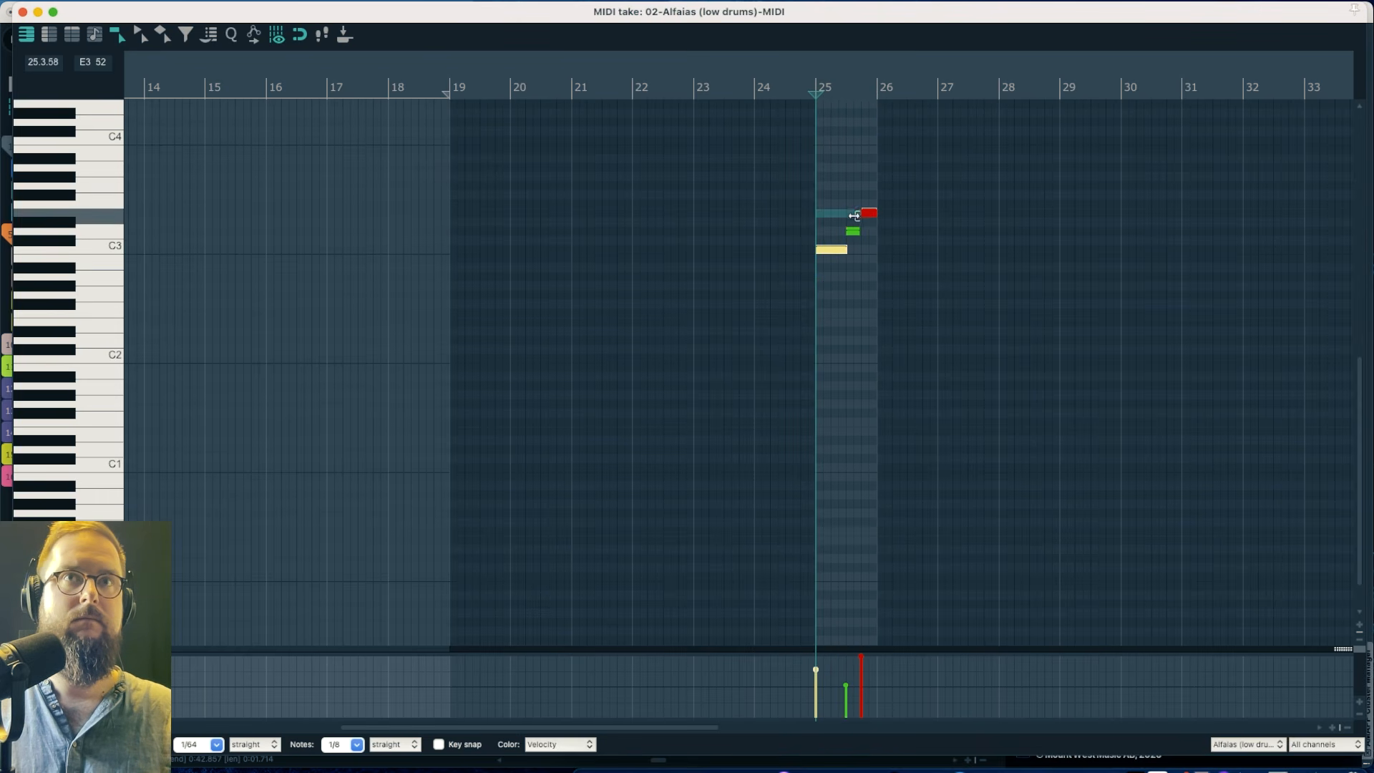
mouse_move(861, 213)
mouse_down()
mouse_move(846, 215)
mouse_move(861, 217)
mouse_up()
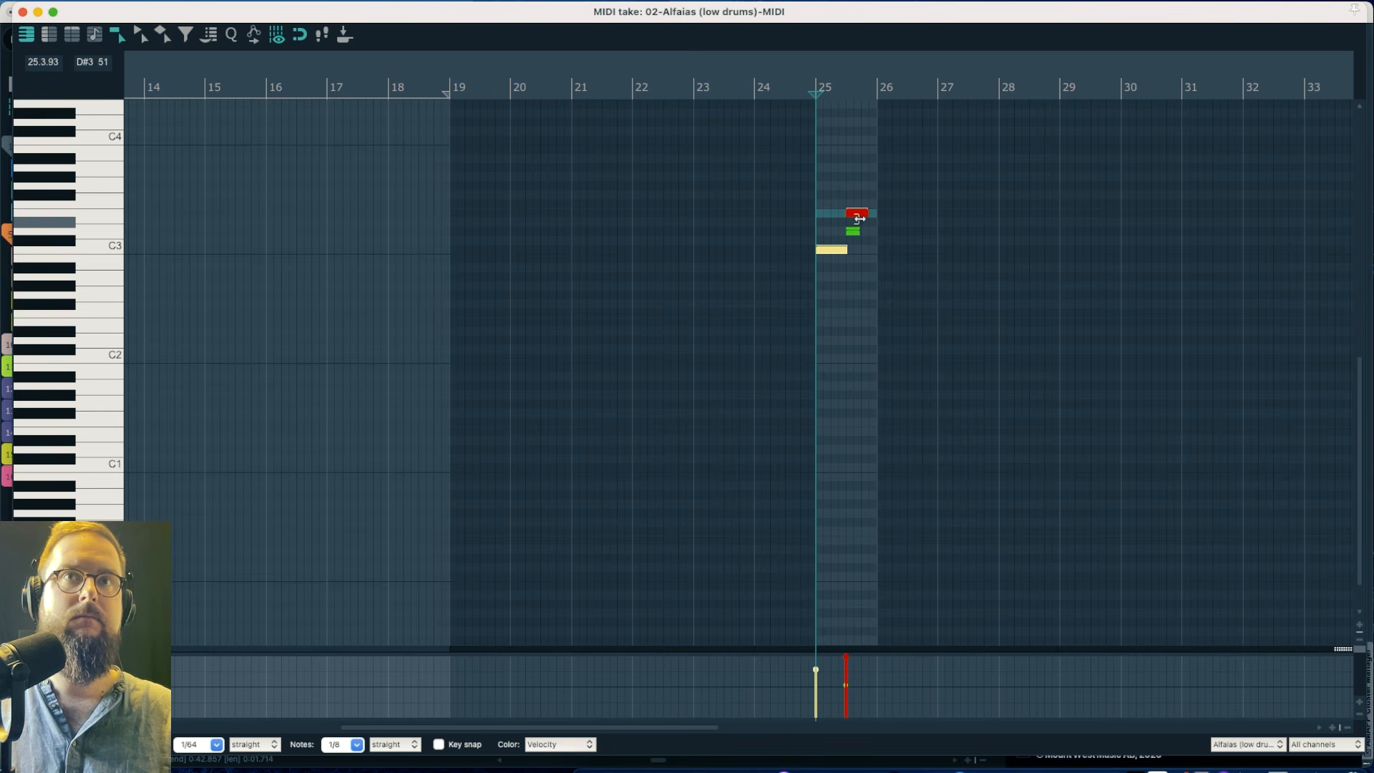
key(space)
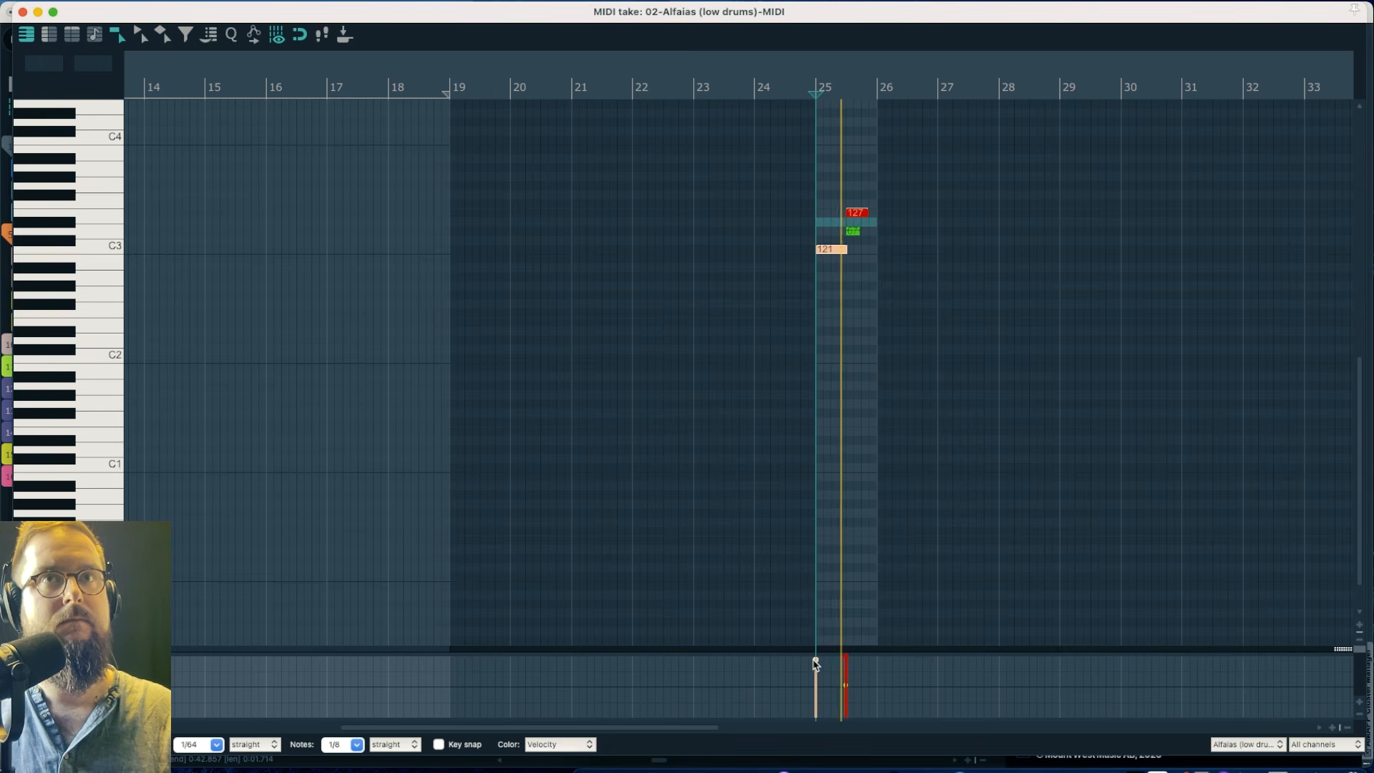
click(23, 12)
Select all CombatExecutionPhase items and move them further along the timeline so they start at bar 41
scroll(625, 392, down, 5)
scroll(625, 392, left, 2)
click(848, 285)
scroll(847, 286, down, 3)
drag(783, 756, 955, 761)
scroll(881, 684, right, 2)
scroll(881, 684, right, 10)
drag(862, 644, 592, 99)
key(Escape)
drag(646, 170, 945, 173)
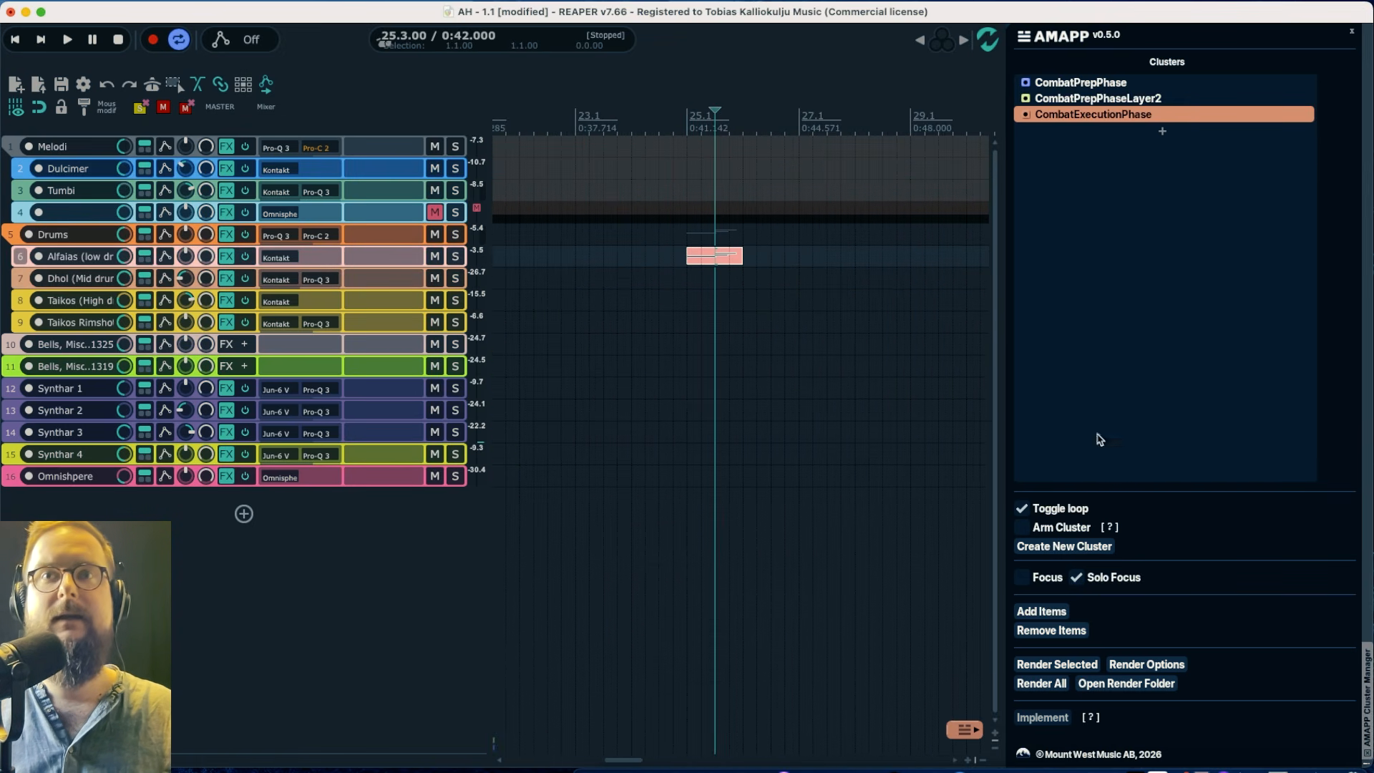
Create a non-looping cluster named Transition Up from the one-bar Alfaias item and play it
click(1153, 135)
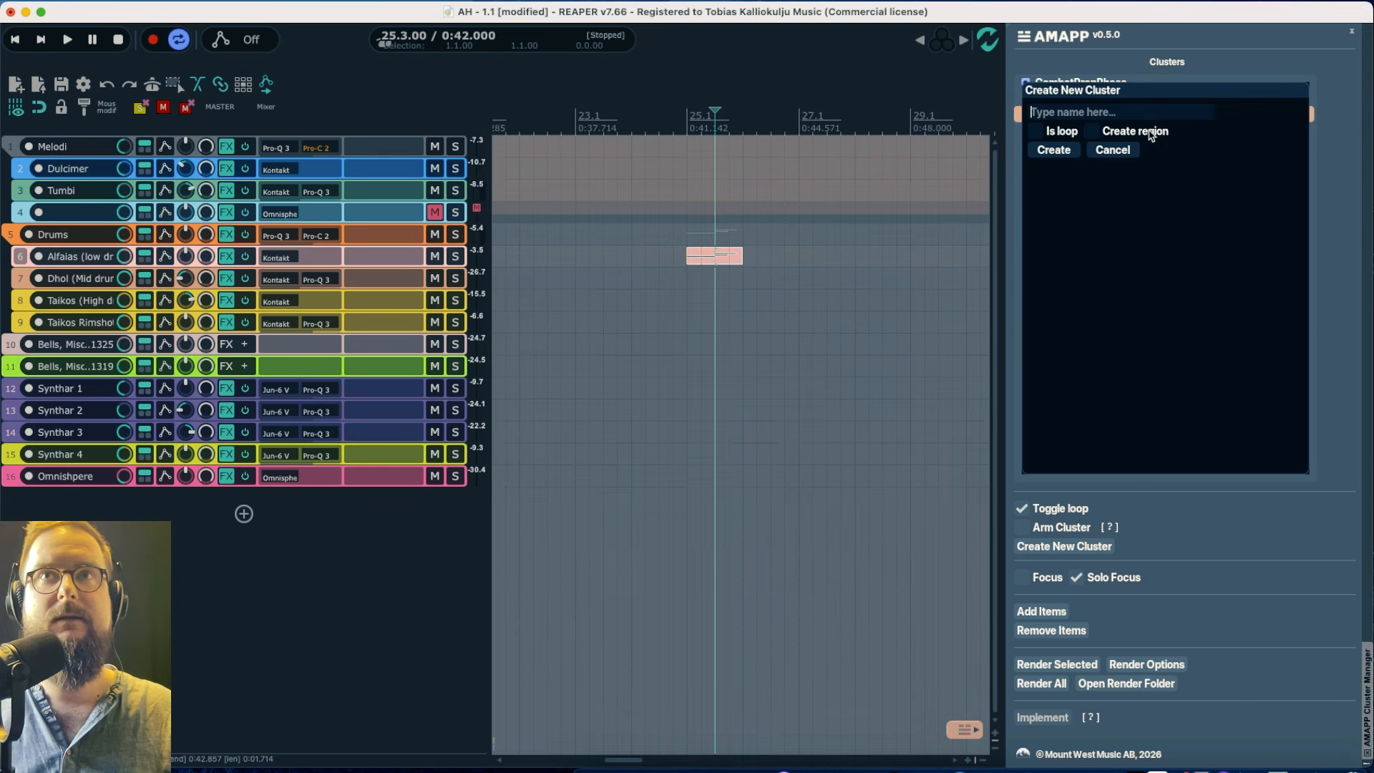
text(Transit)
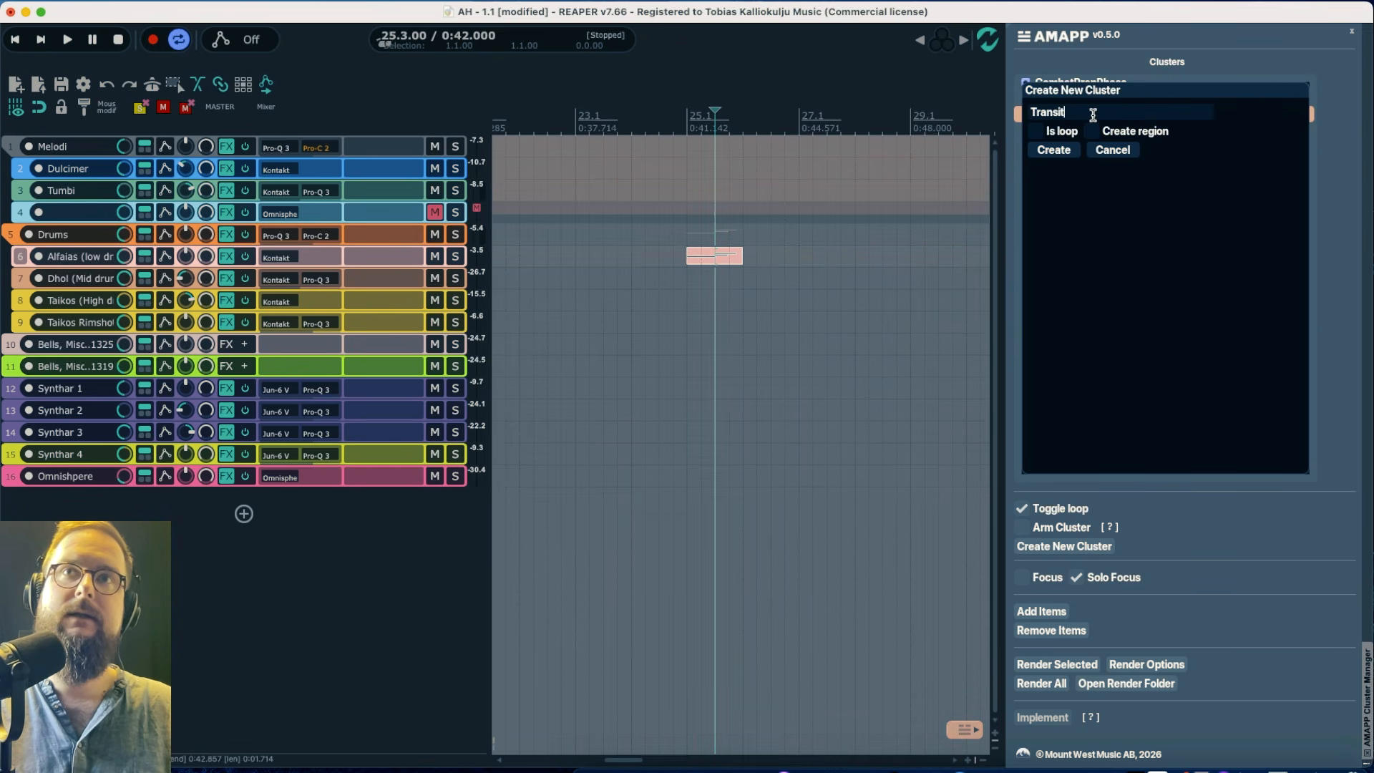
text(ion Up)
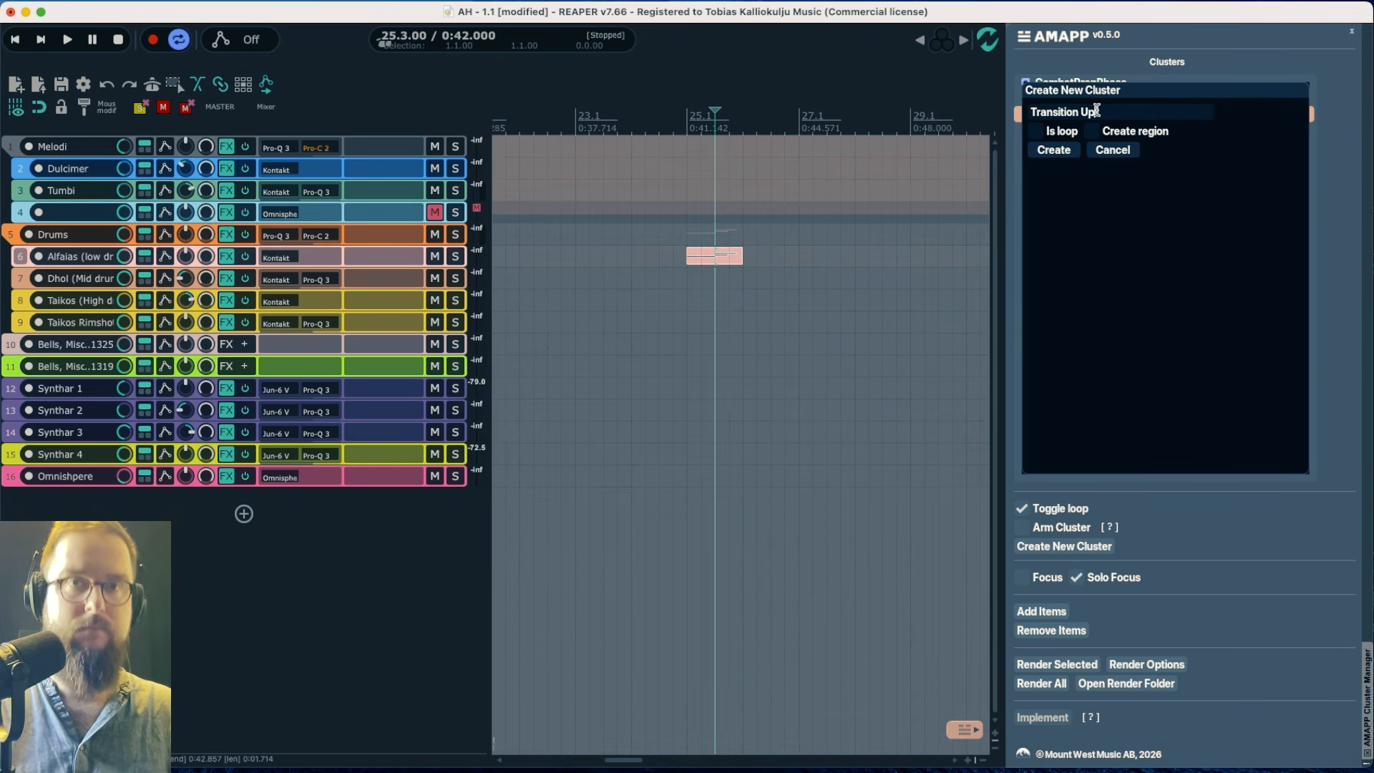
key(Return)
key(space)
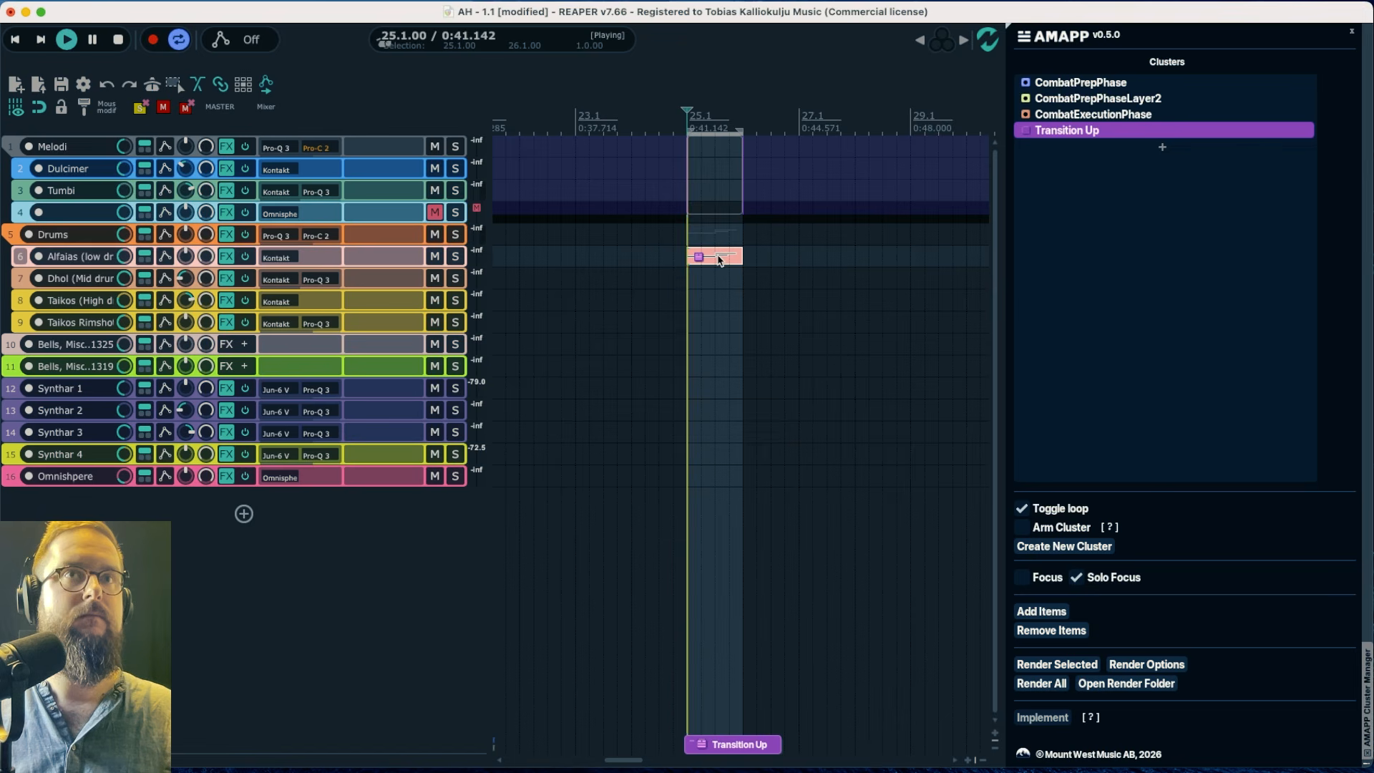
key(space)
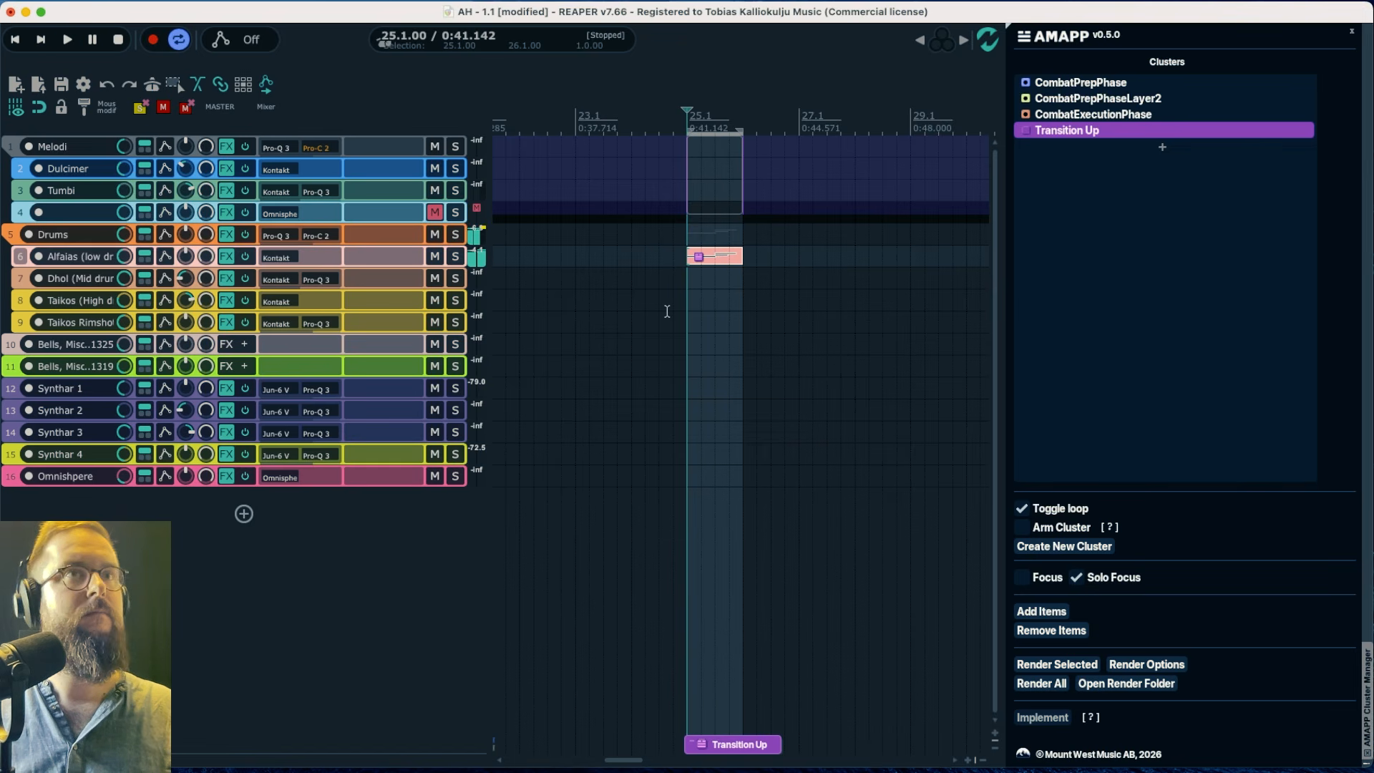
Copy the prep-phase Taikos (High drums) item to bar 25, strengthen its first-bar note velocities up to 127, and play it
scroll(537, 281, down, 4)
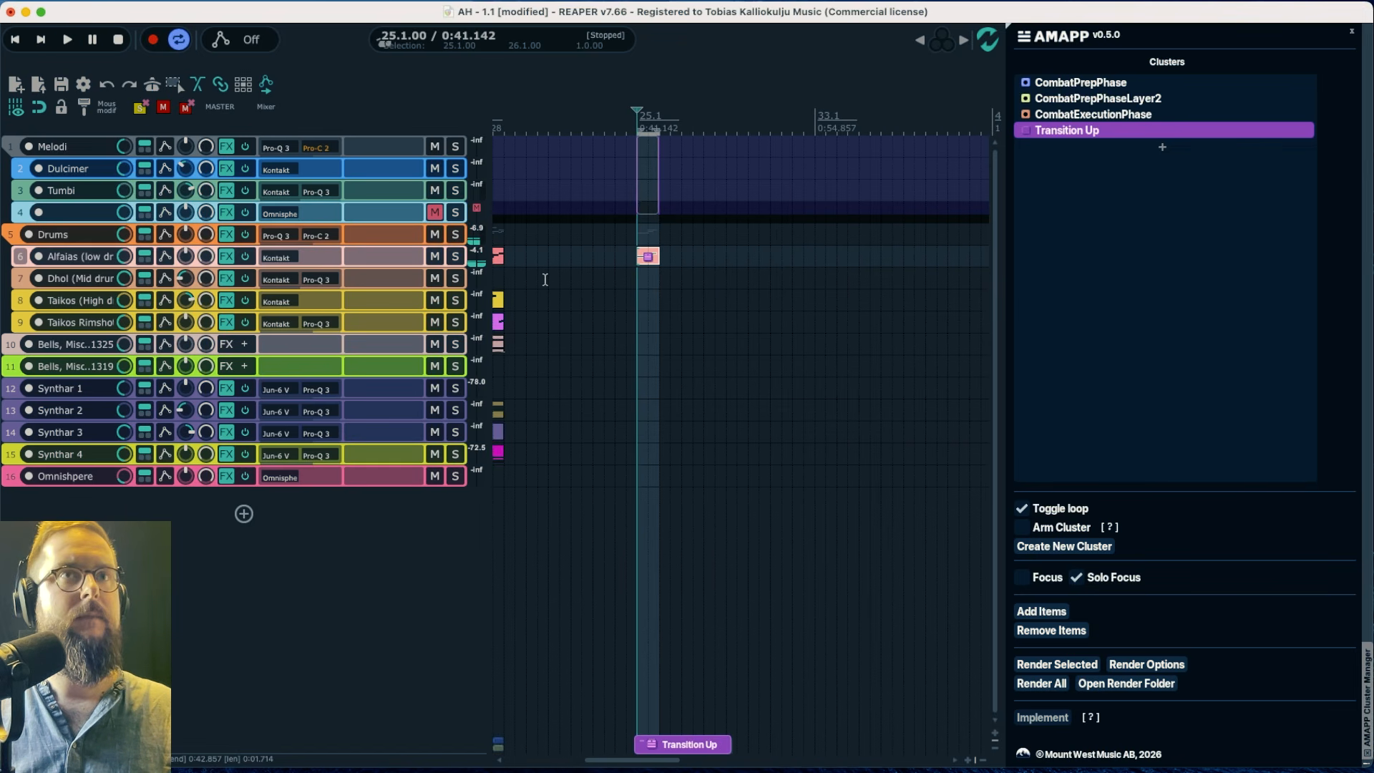
scroll(536, 284, left, 5)
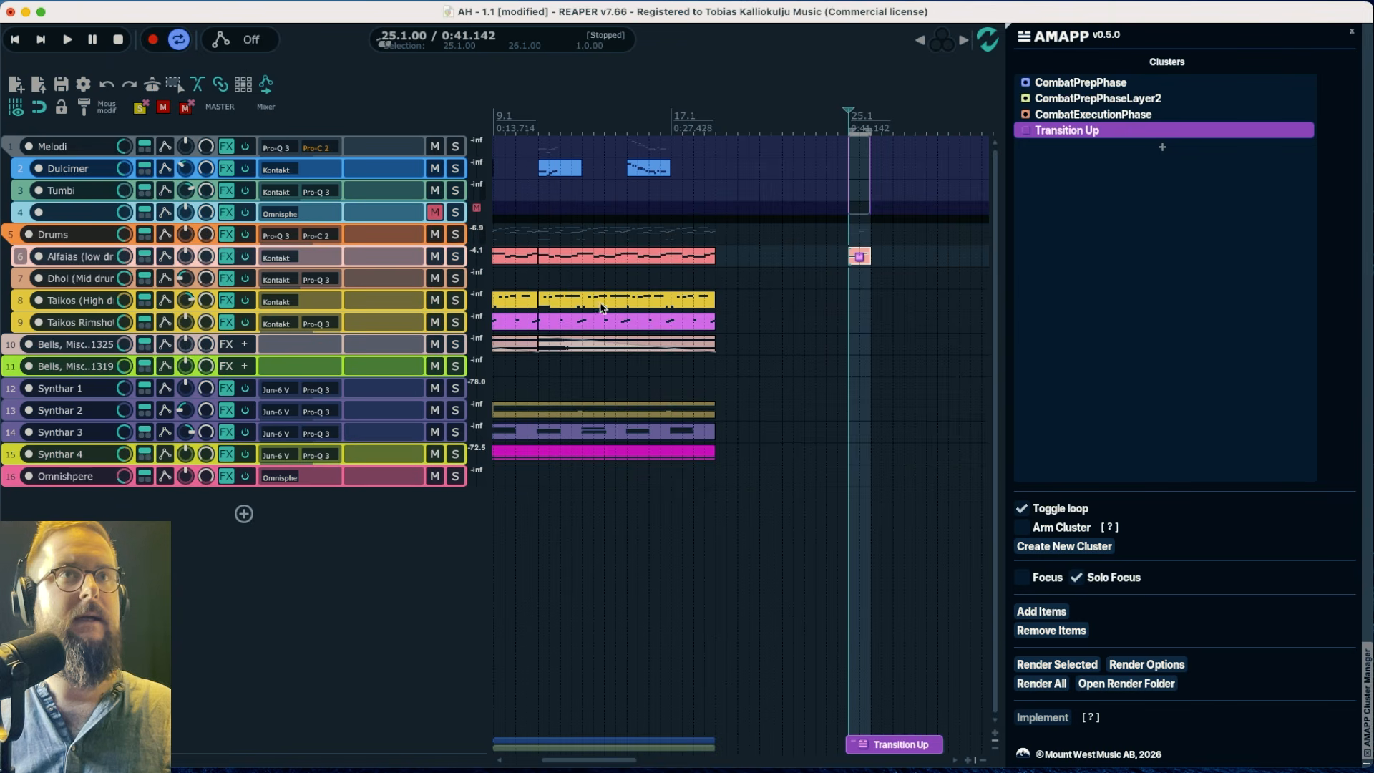
drag(601, 304, 945, 308)
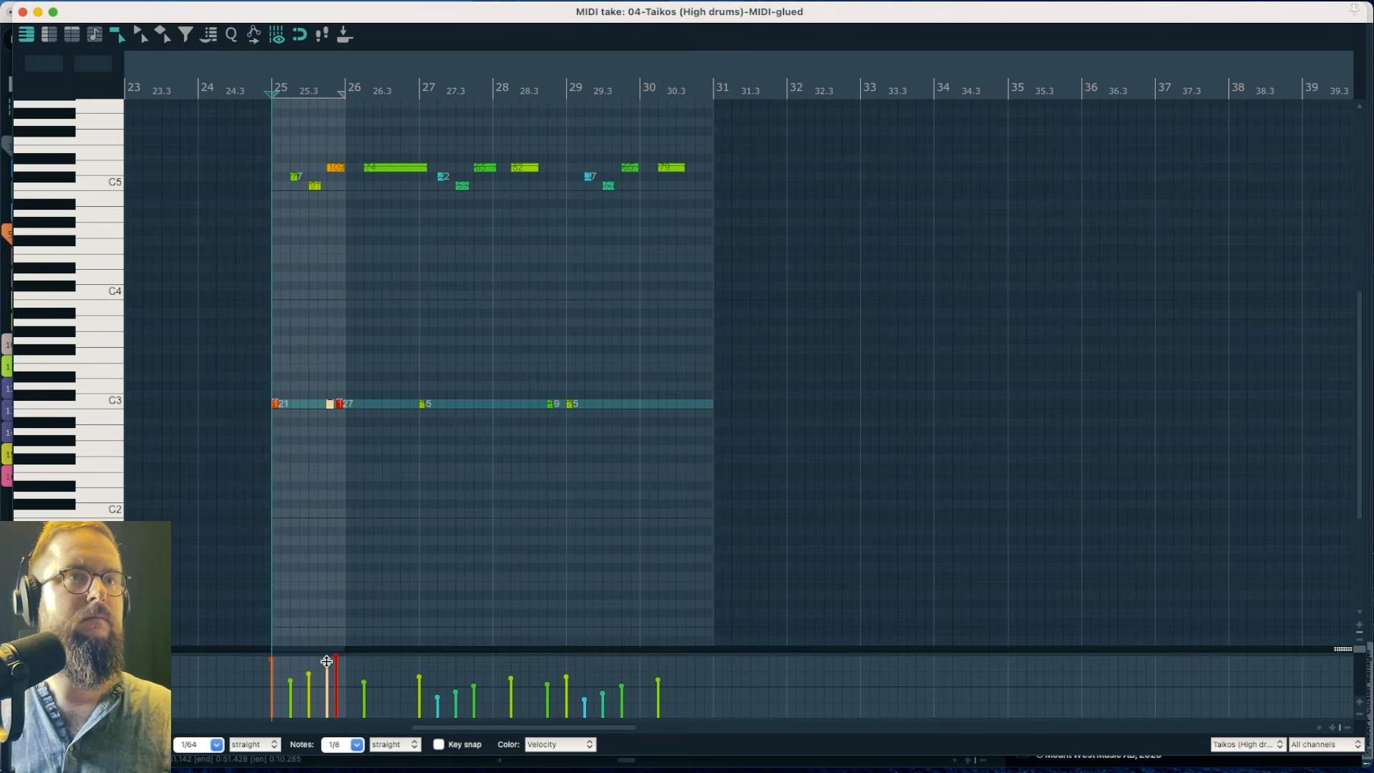
key(space)
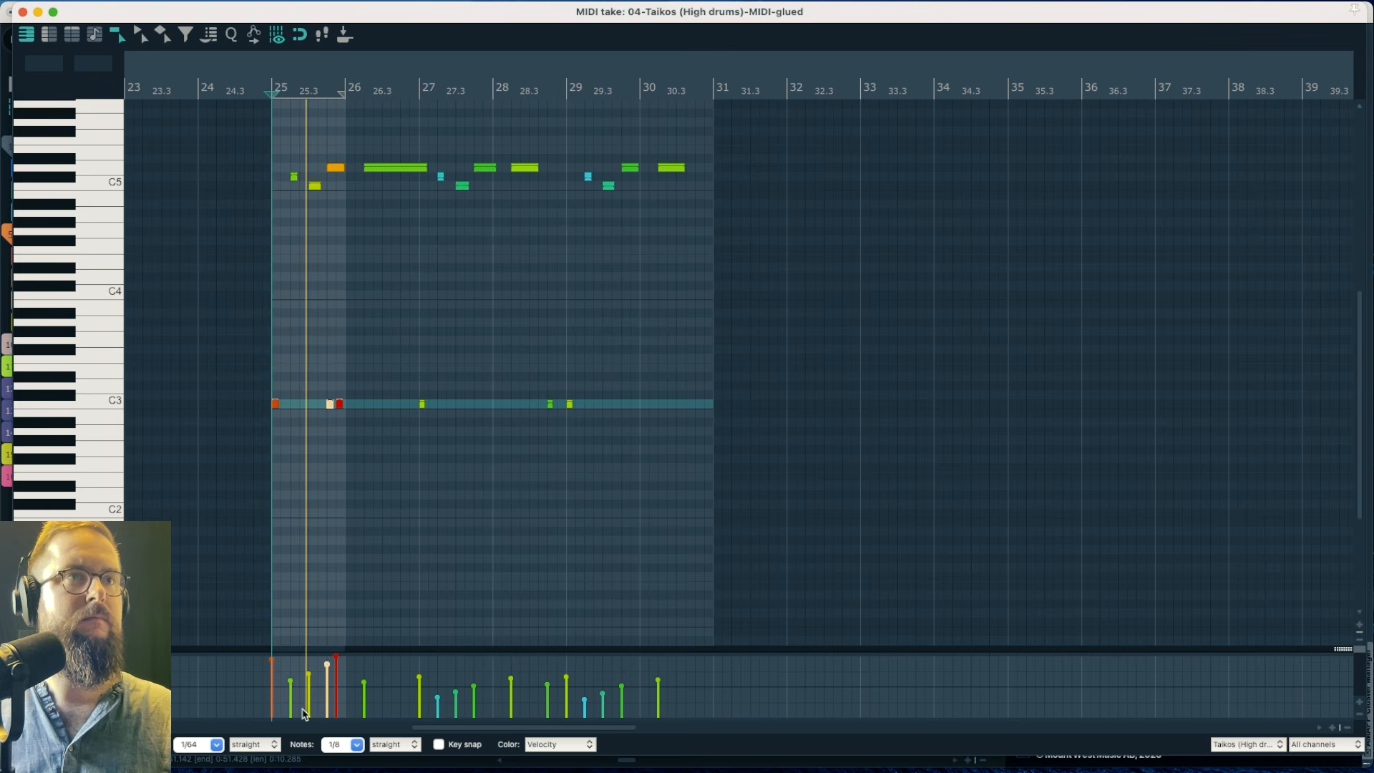
key(space)
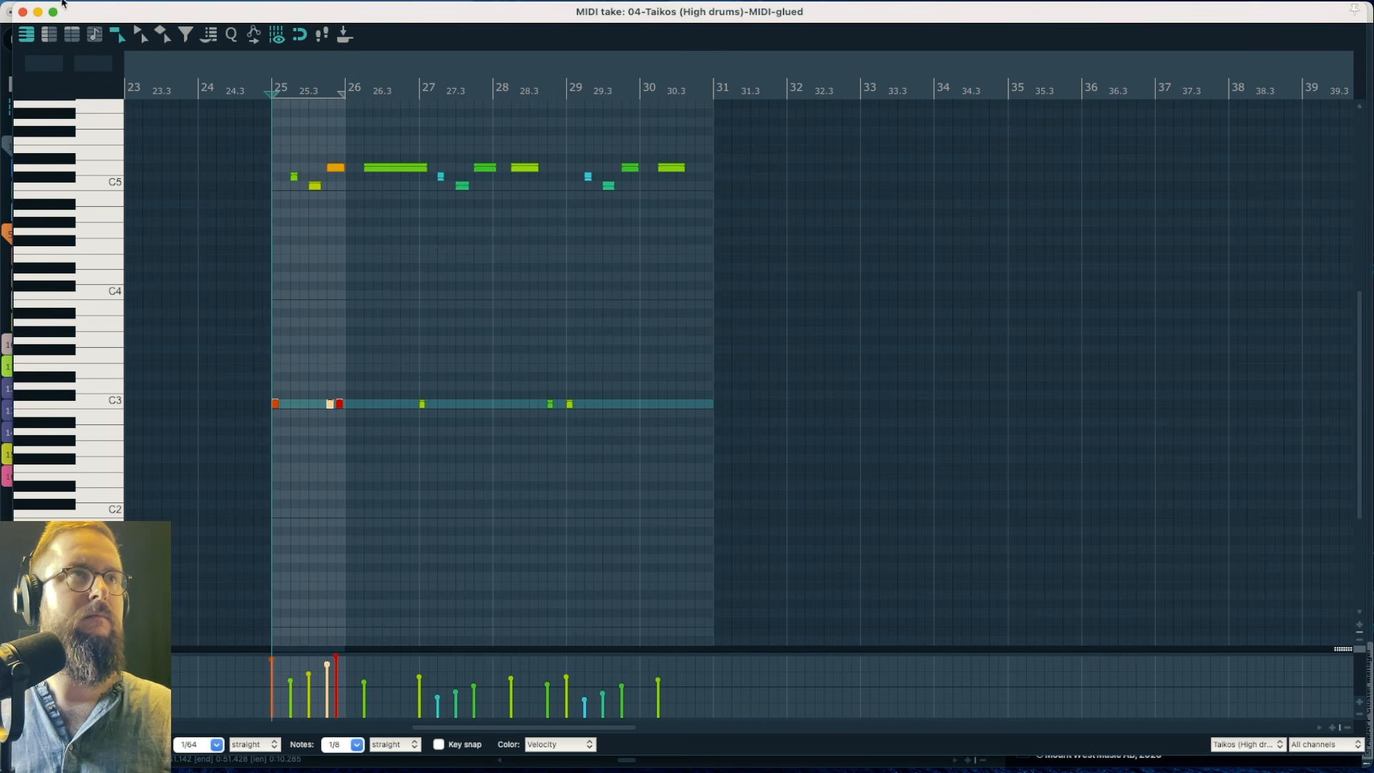
click(24, 12)
Copy the execution-phase Dhol item to bar 25 and trim the copy to one bar
drag(821, 278, 558, 287)
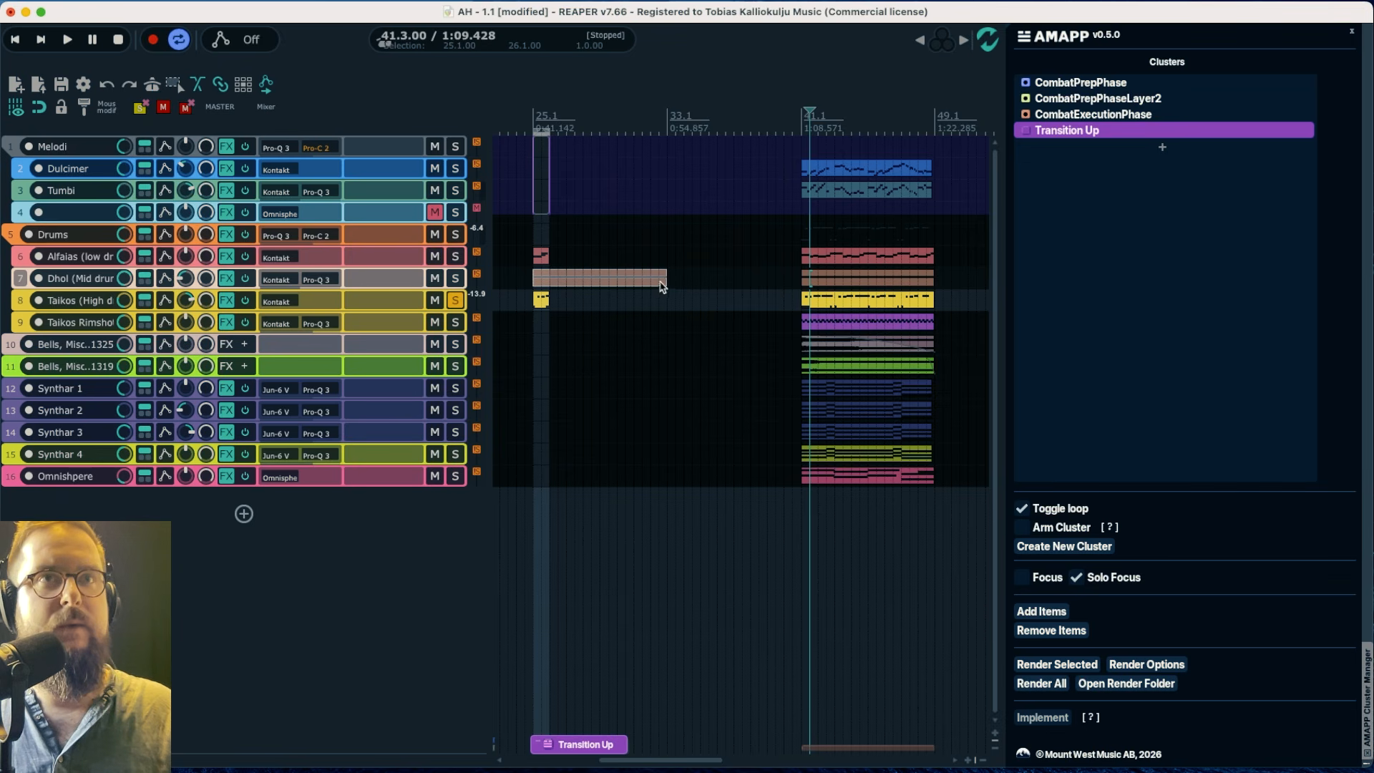
drag(661, 280, 552, 282)
scroll(547, 279, right, 2)
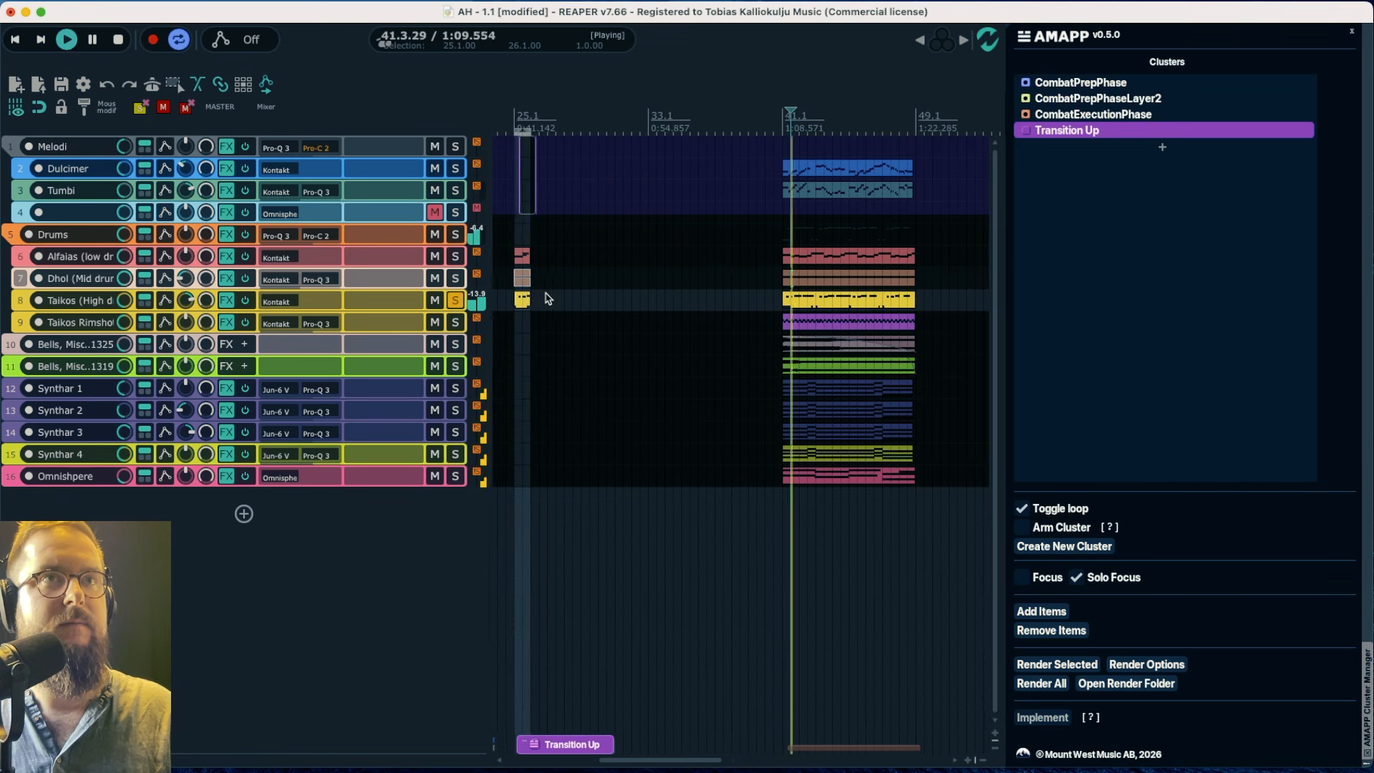
Unsolo the Taikos (High drums) track and play the layered drum transition from bar 25
scroll(545, 275, left, 3)
click(569, 122)
key(space)
key(space)
click(455, 300)
key(space)
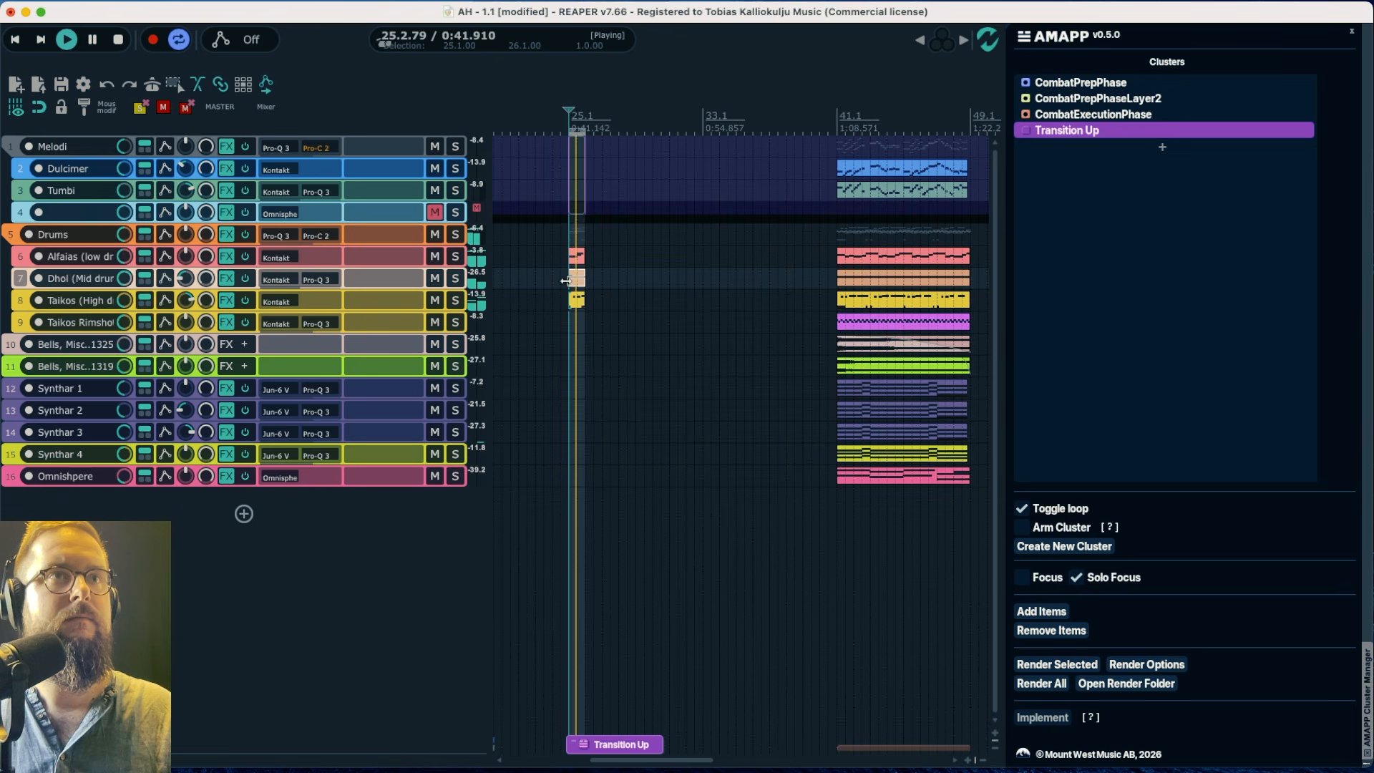
key(space)
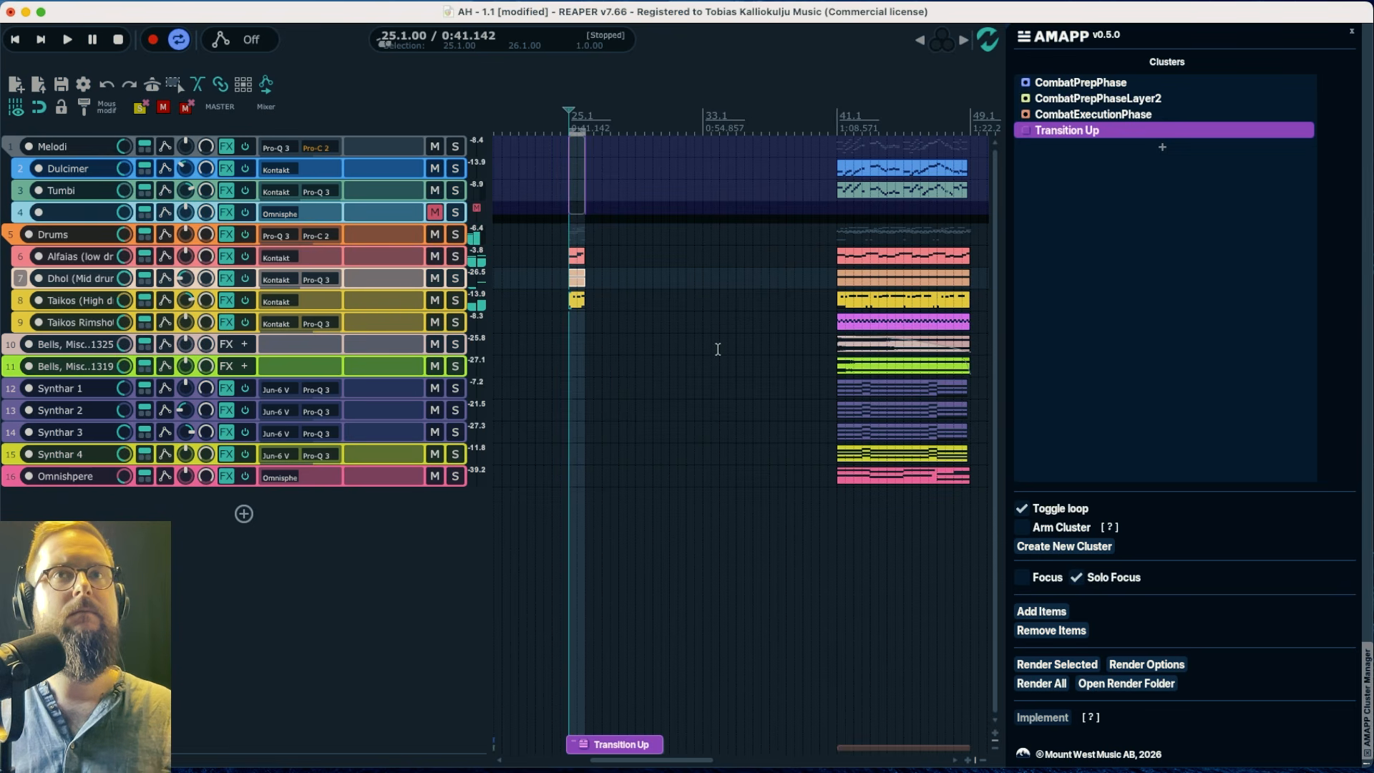
Copy the execution-phase Taikos Rimshots item to bar 25 and trim the copy to one bar
drag(854, 326, 594, 323)
drag(699, 329, 577, 334)
Lower the rimshot velocities after the first note to a crescendo rising from 17 to 86, and play the bar
double_click(574, 325)
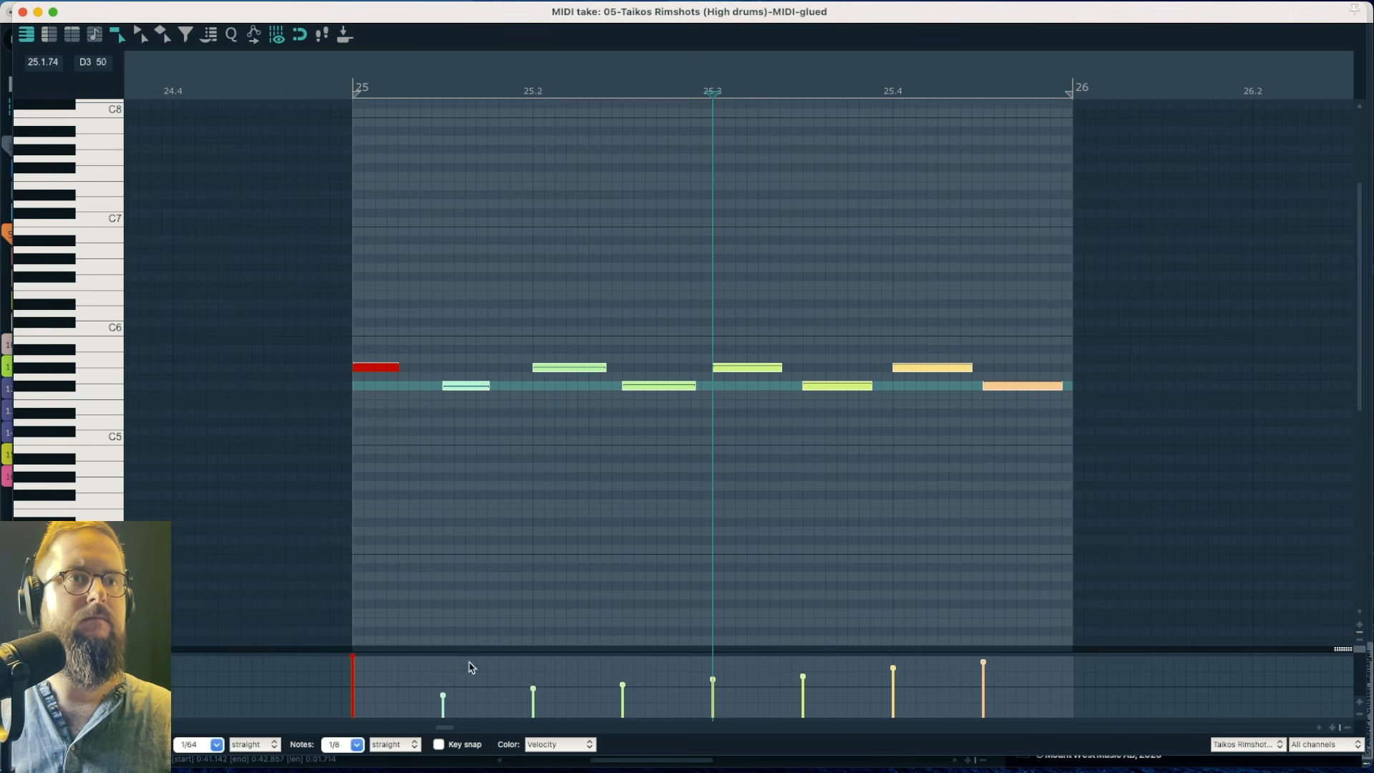
drag(442, 693, 443, 712)
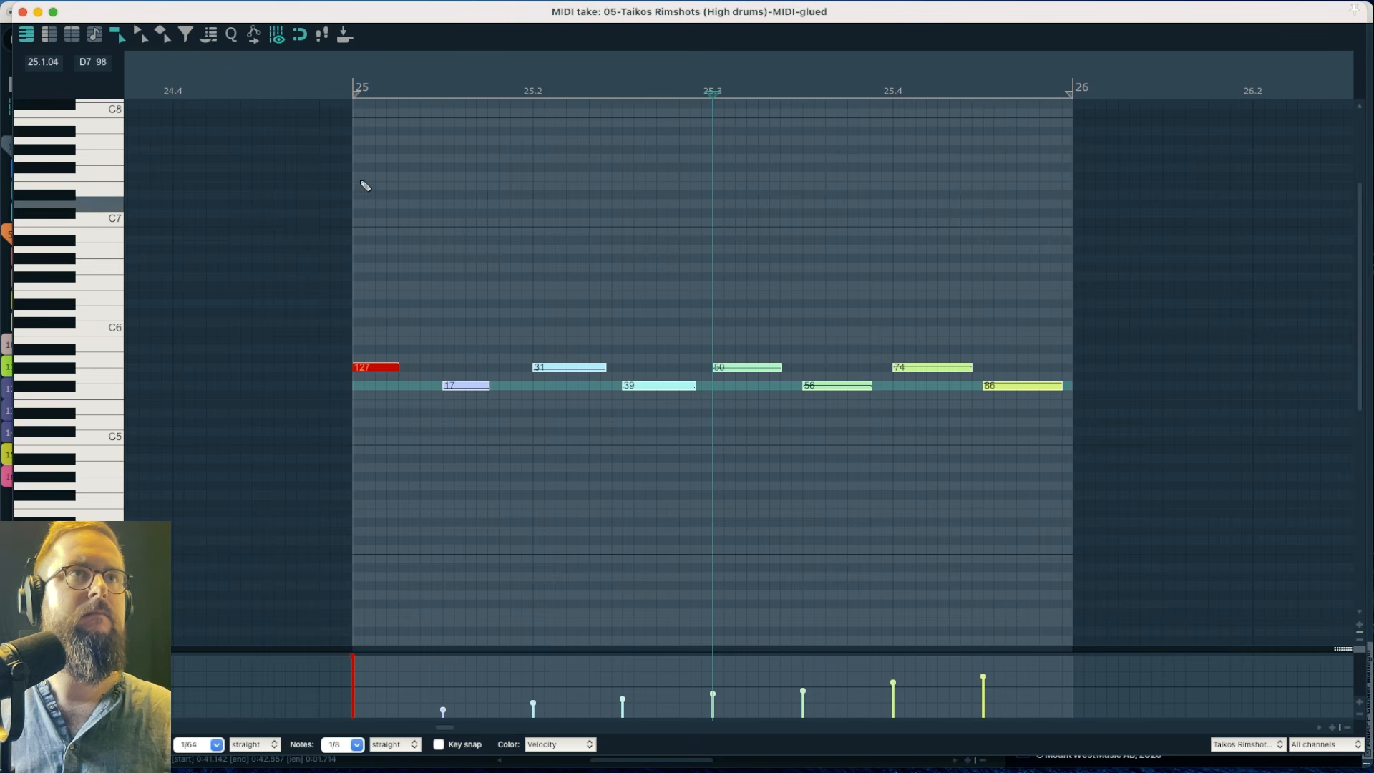
click(353, 85)
key(space)
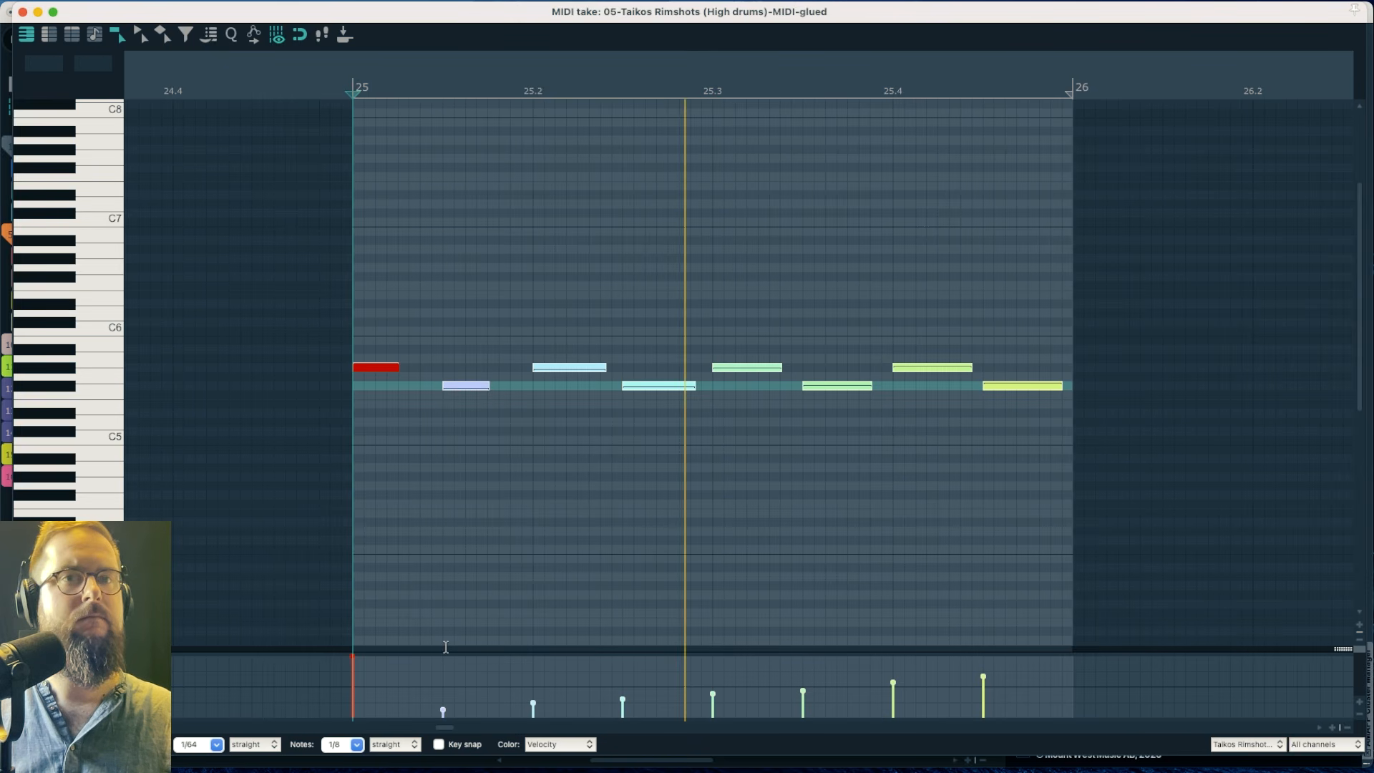
key(space)
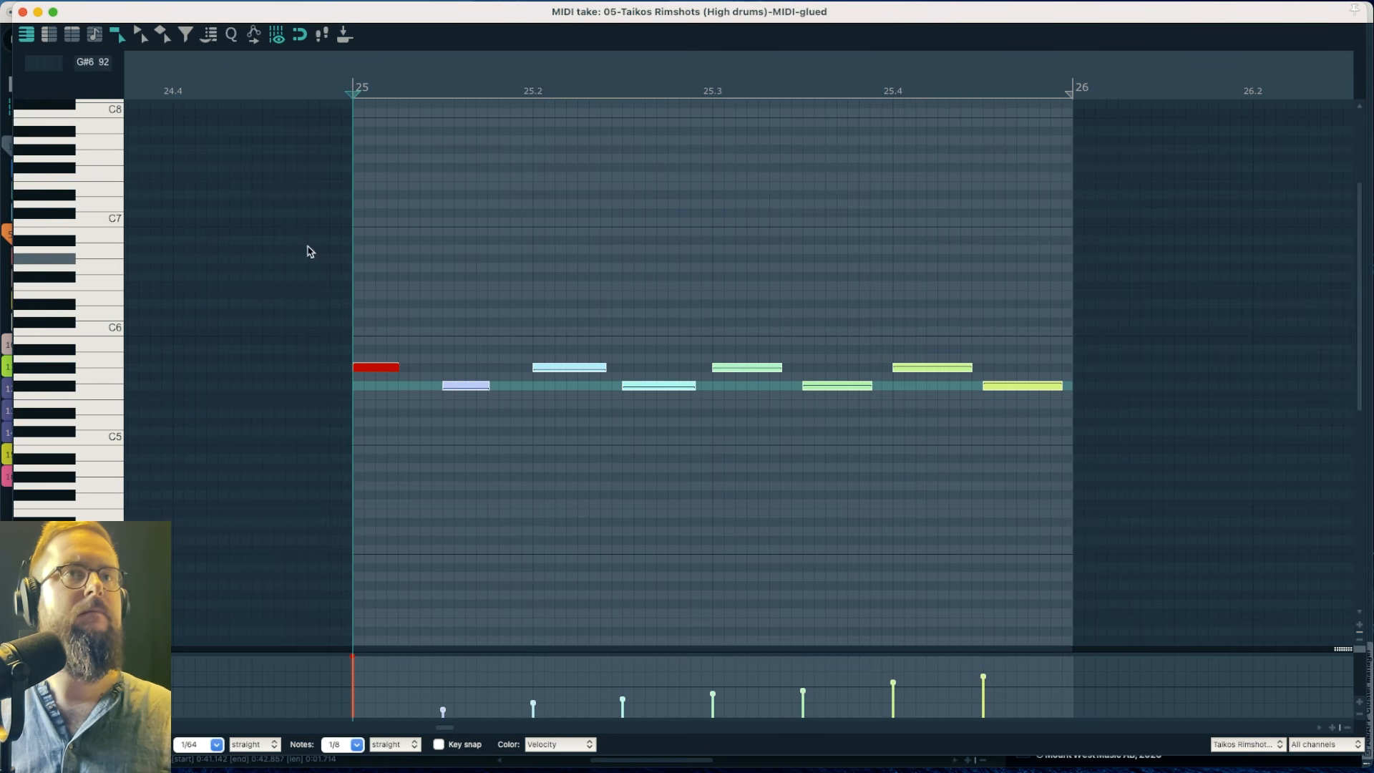
Move the upper rimshot notes after the first down to the lower notes' pitch, play the result, and save the project
key(space)
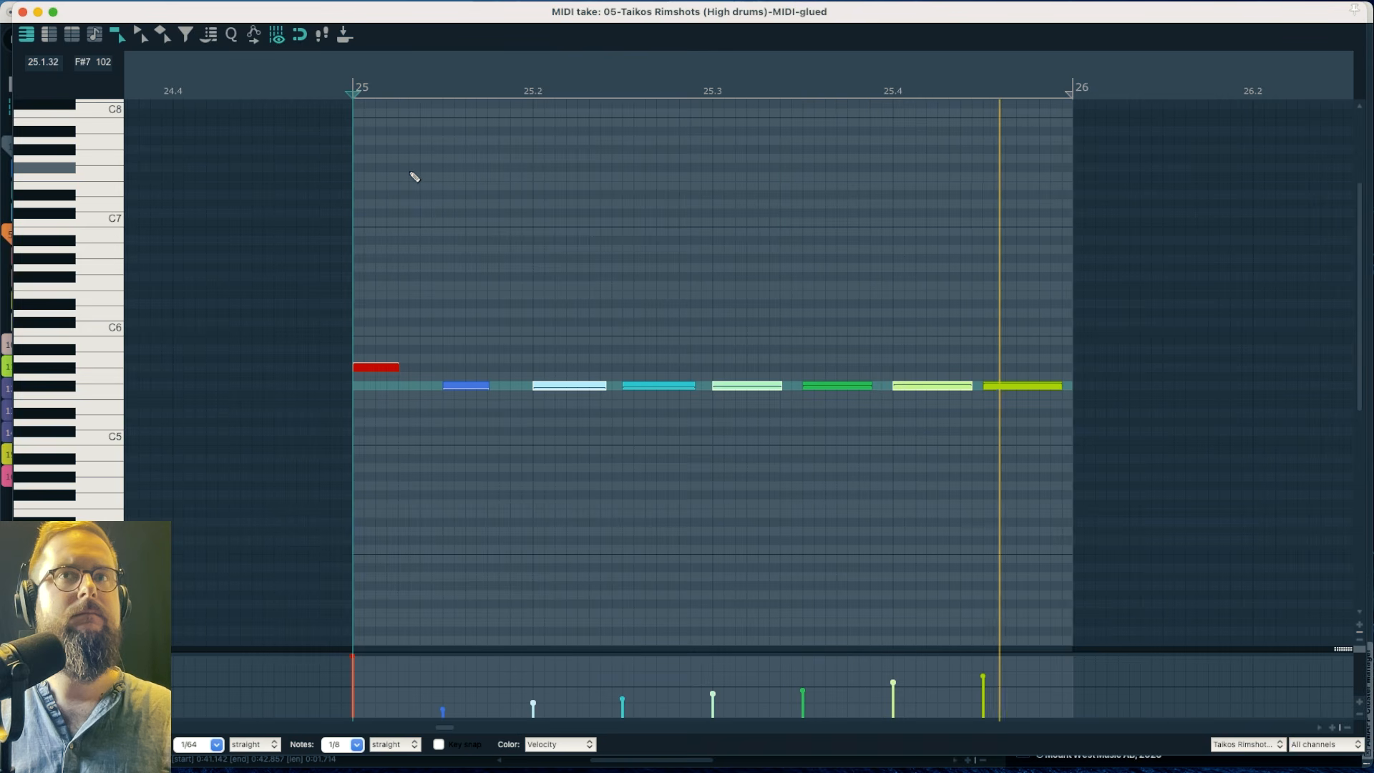
click(23, 12)
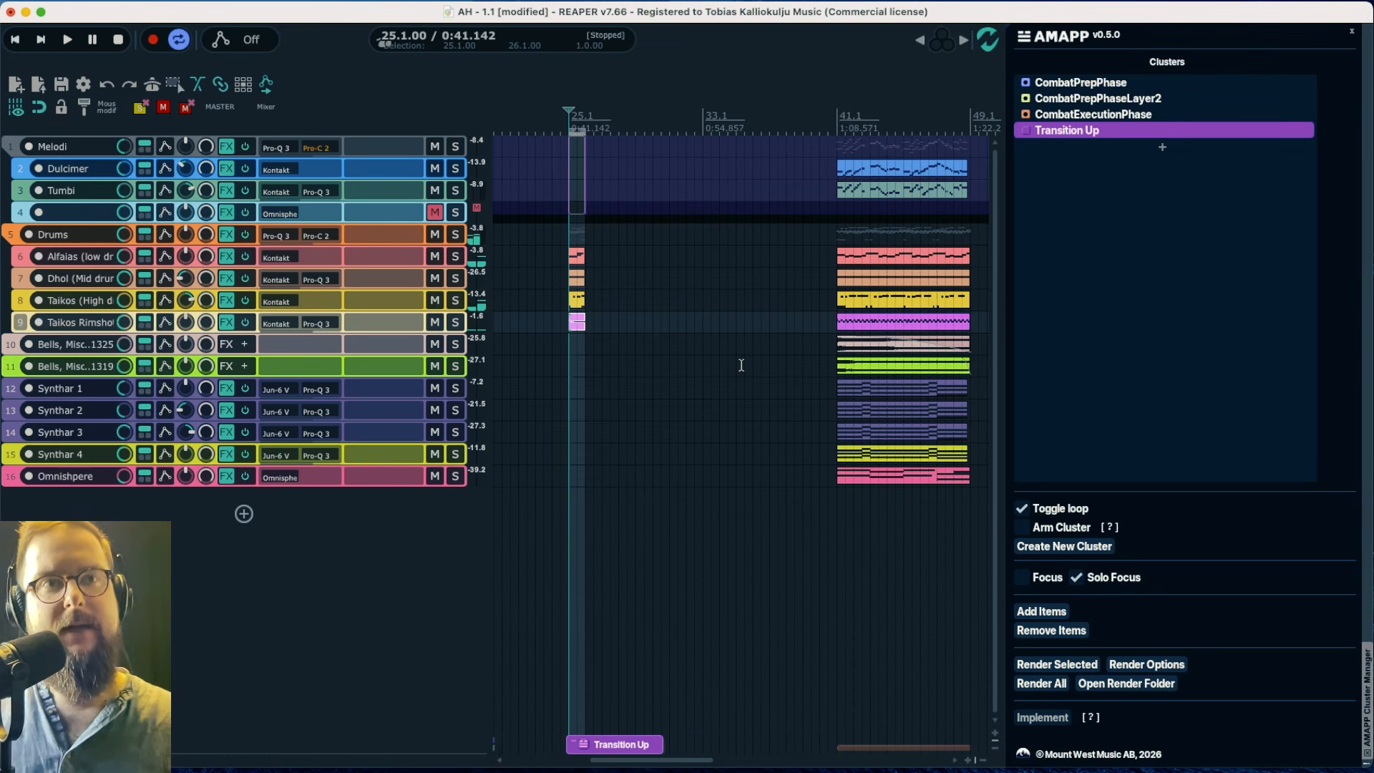
key(super+s)
Copy the execution-phase Tumbi item to bar 25 in the Transition Up section
scroll(632, 374, left, 5)
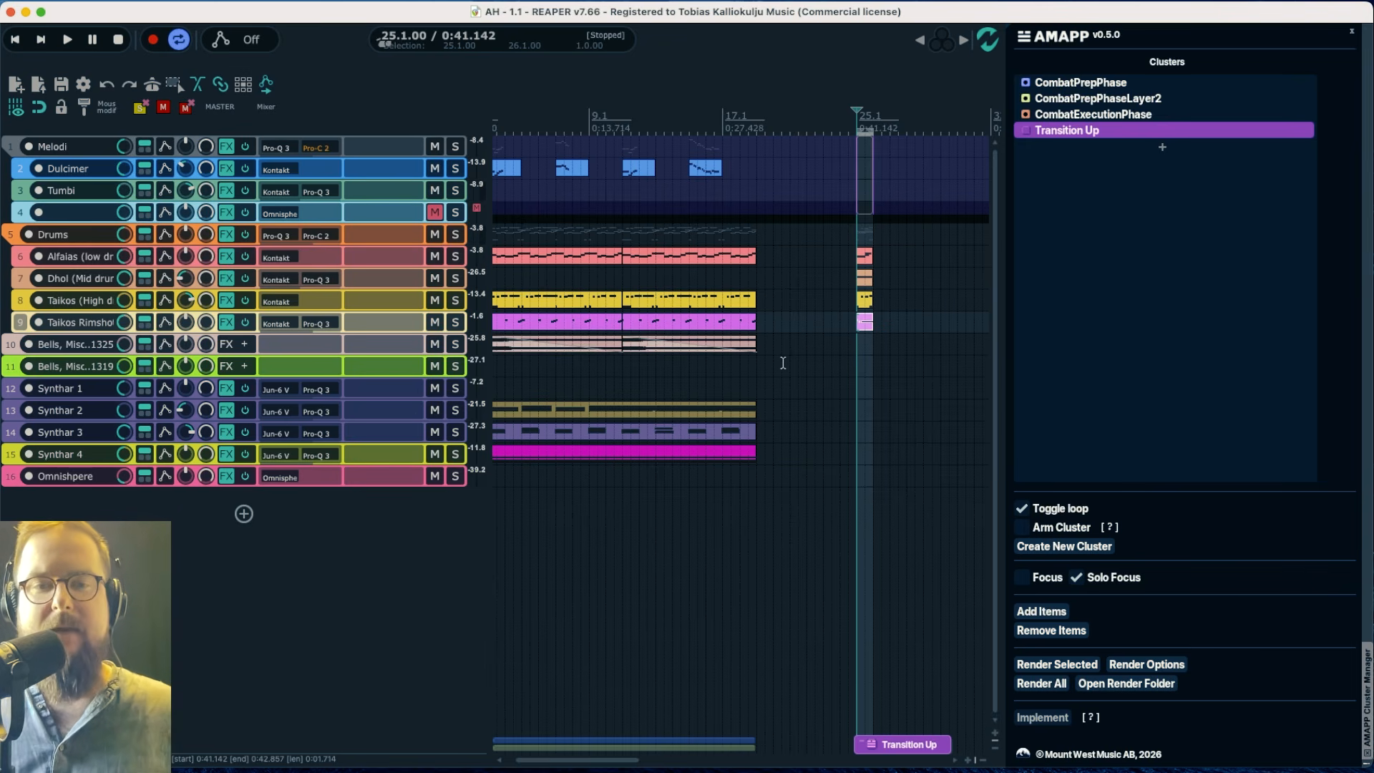
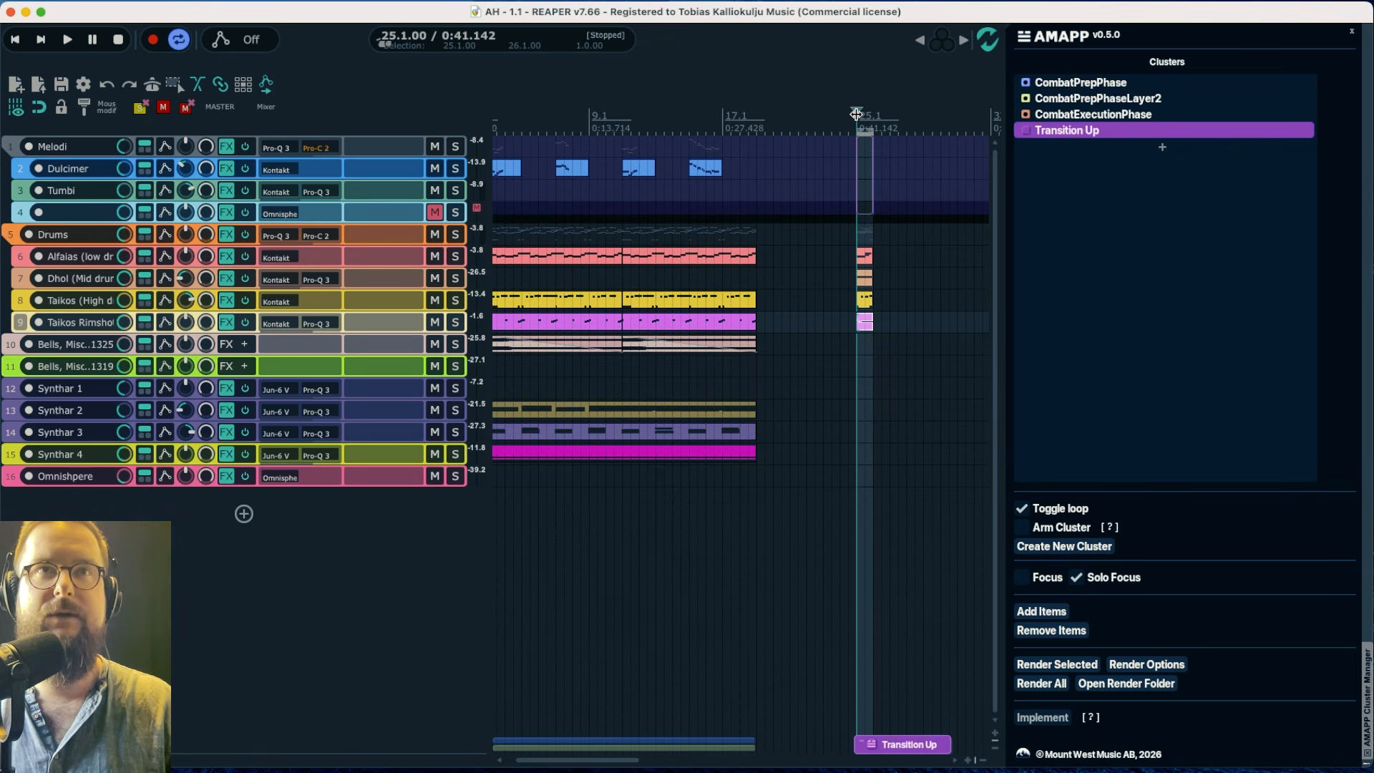
scroll(856, 115, right, 5)
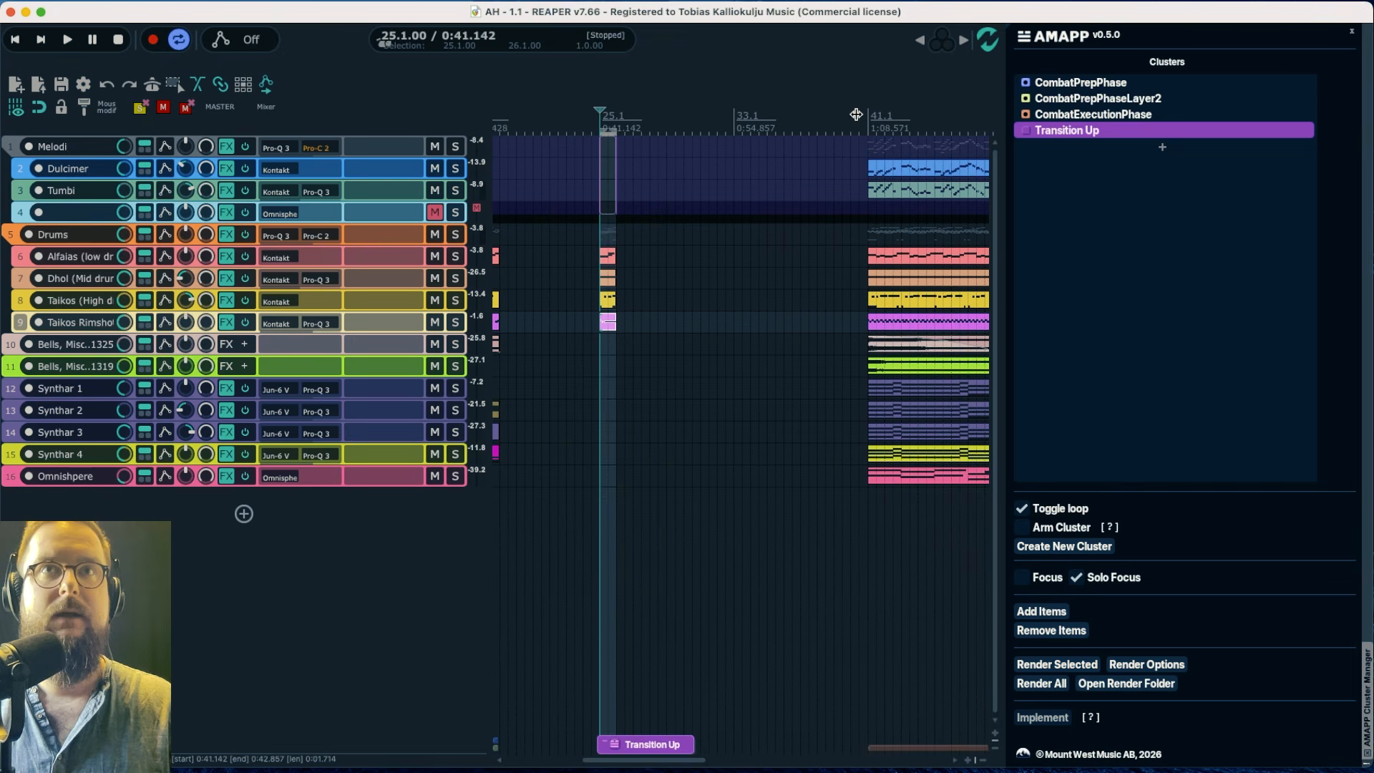
click(893, 193)
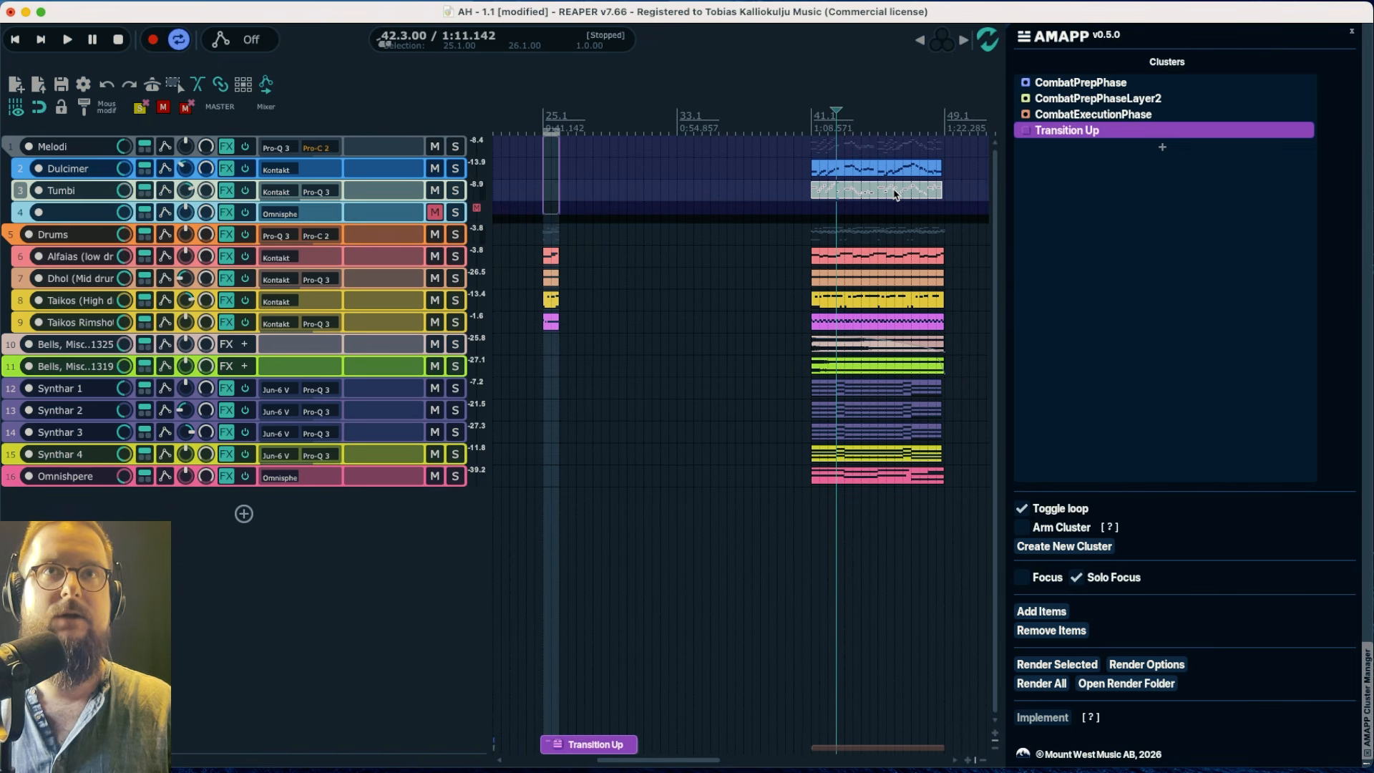
scroll(897, 194, left, 6)
scroll(895, 194, right, 4)
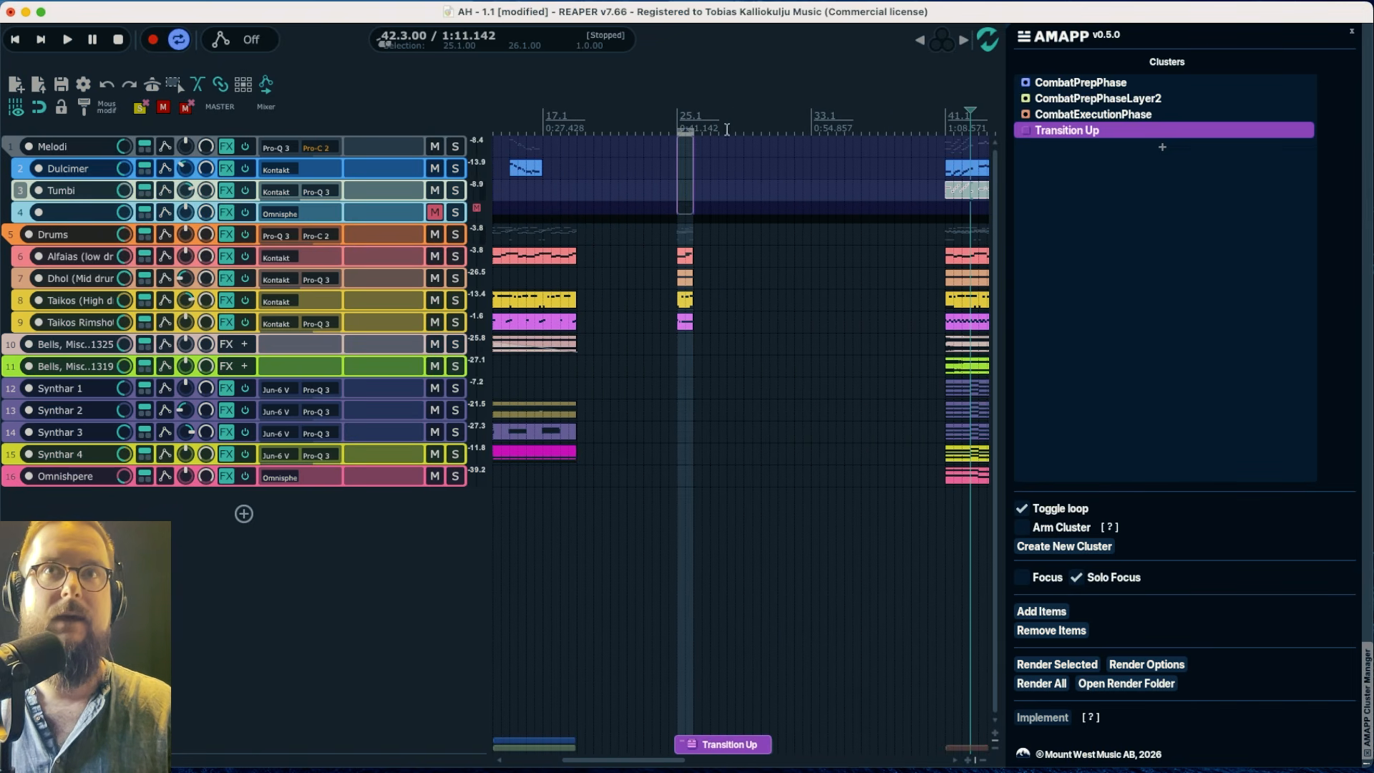
drag(961, 194, 707, 197)
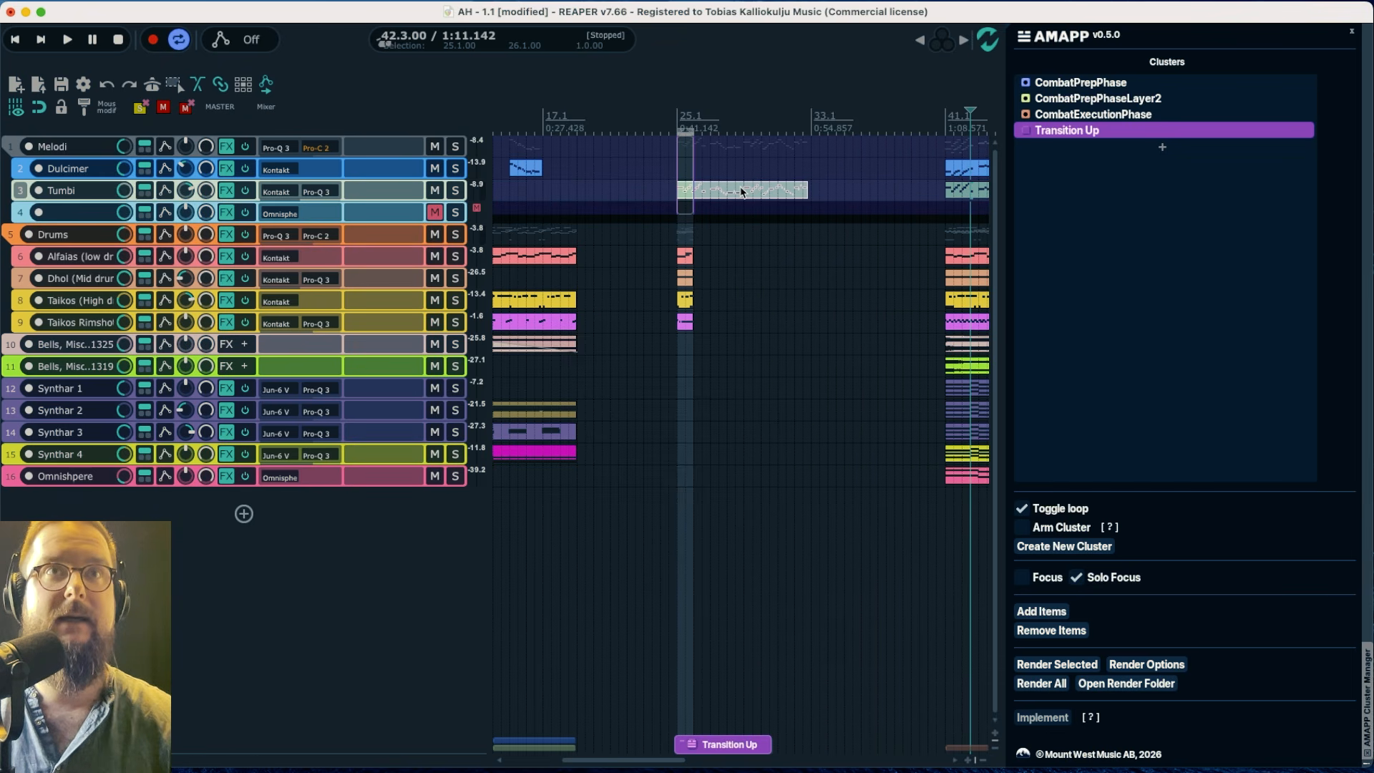
Play the transition with the Tumbi copy and trim the start of that item to 25.2
click(675, 125)
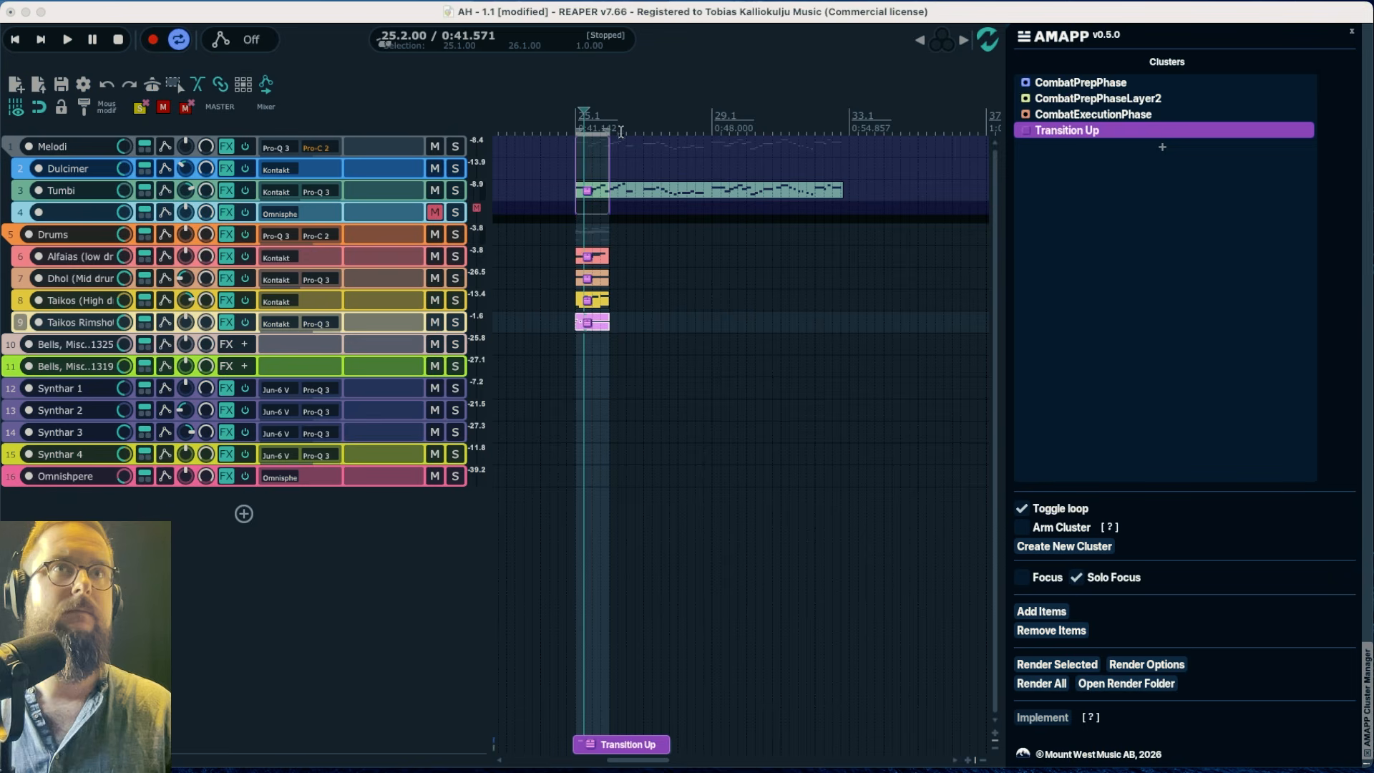
key(space)
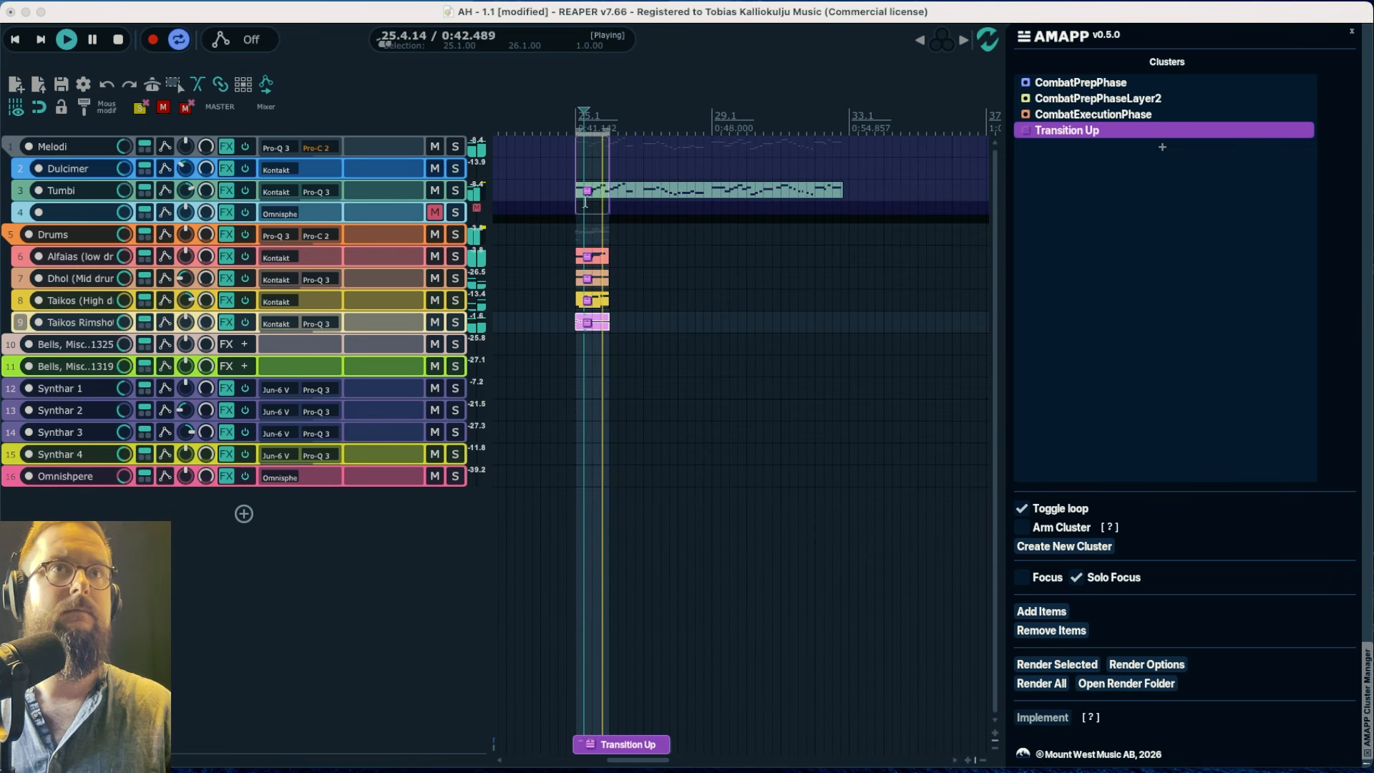
key(space)
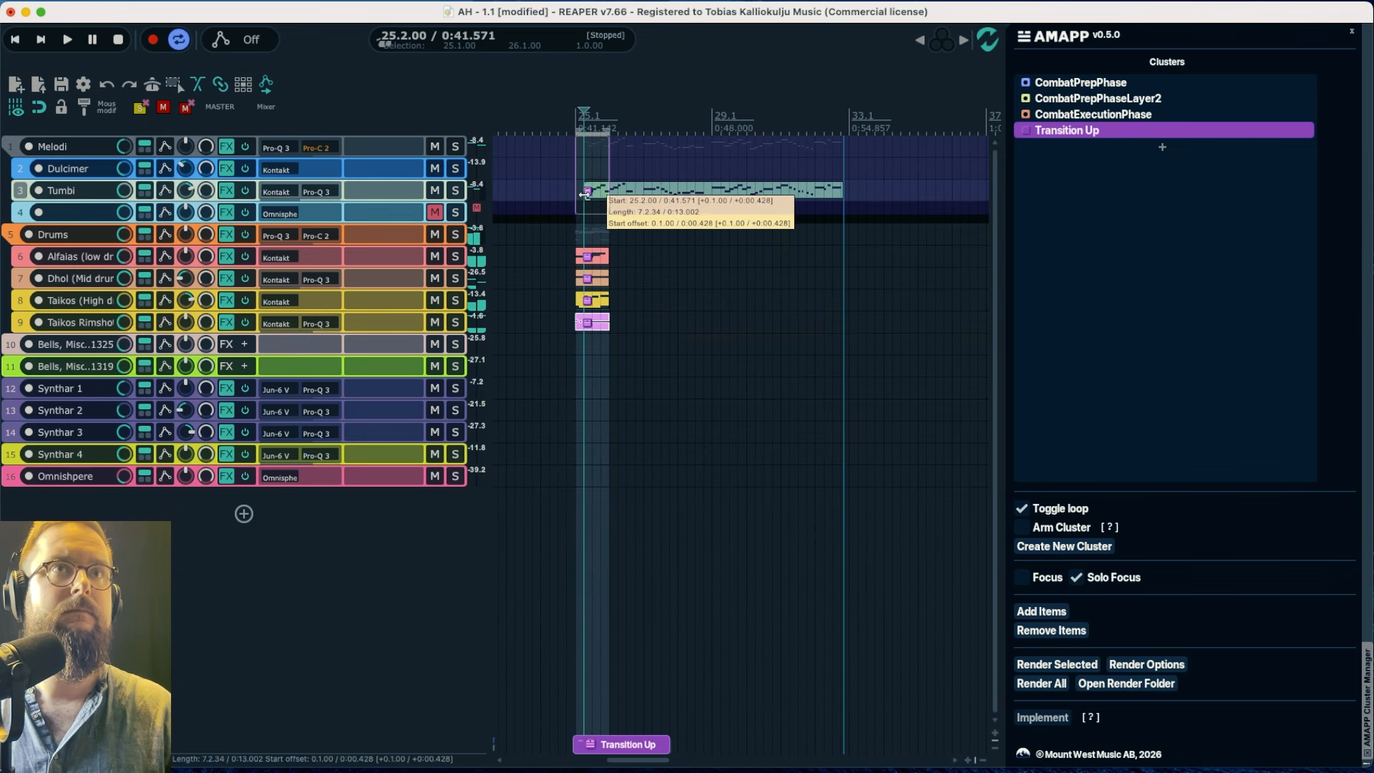
Open the Tumbi copy's notes, play them, and trim the item to end at bar 26
double_click(617, 192)
key(space)
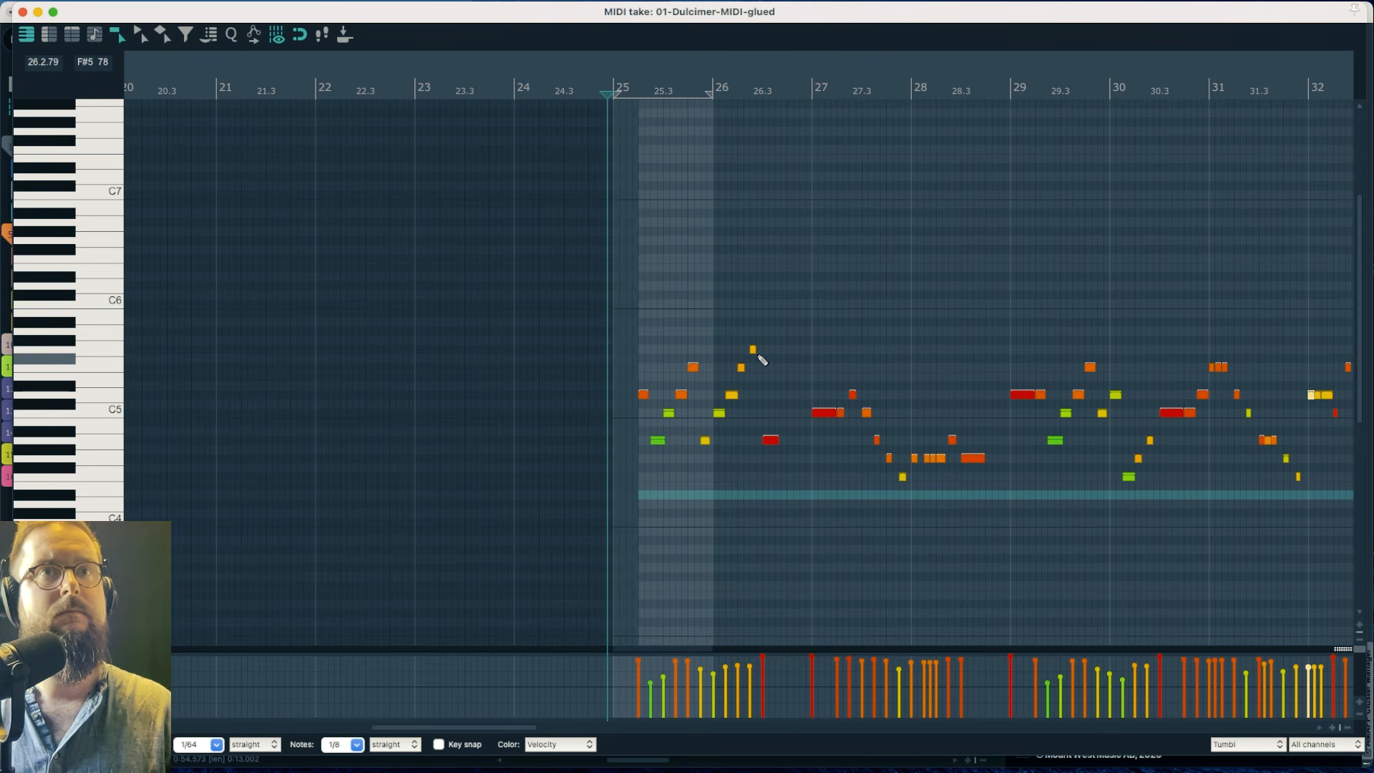
key(space)
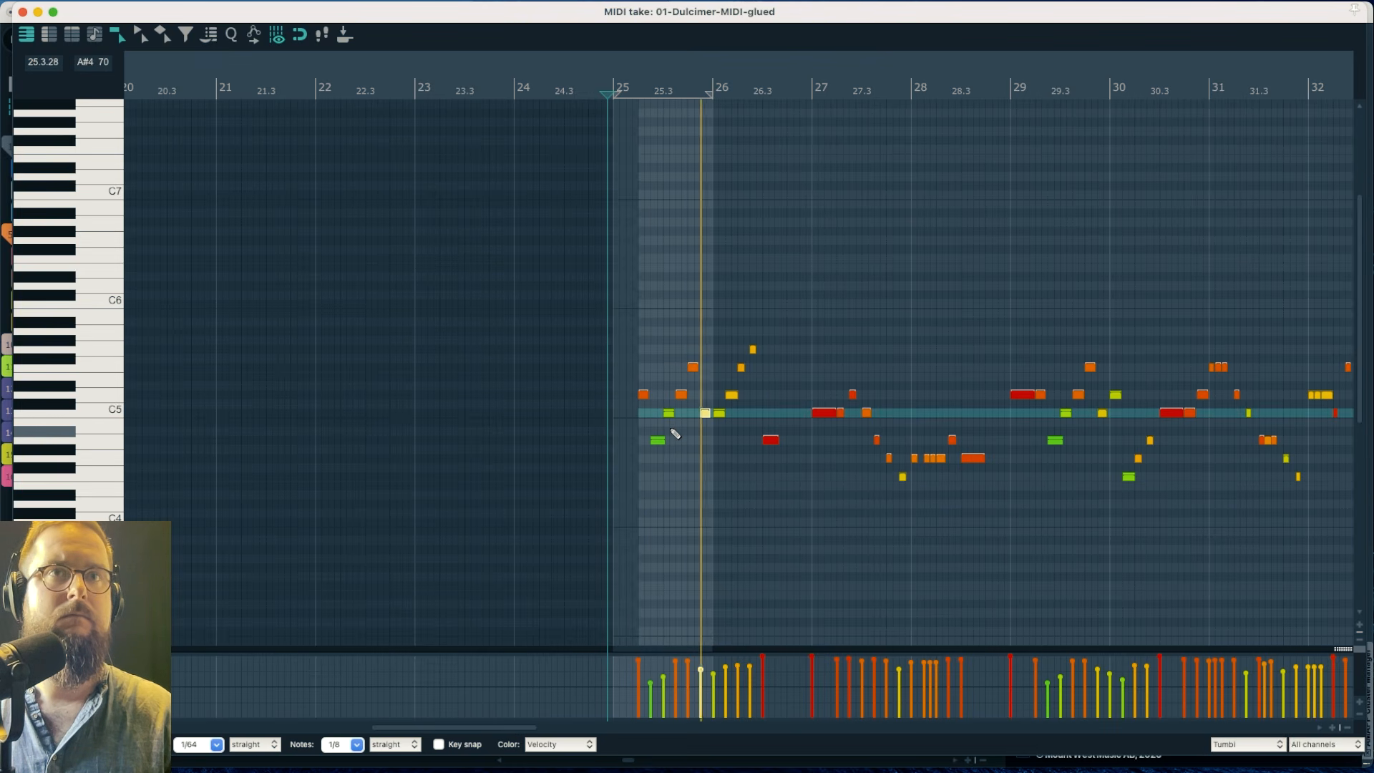
key(space)
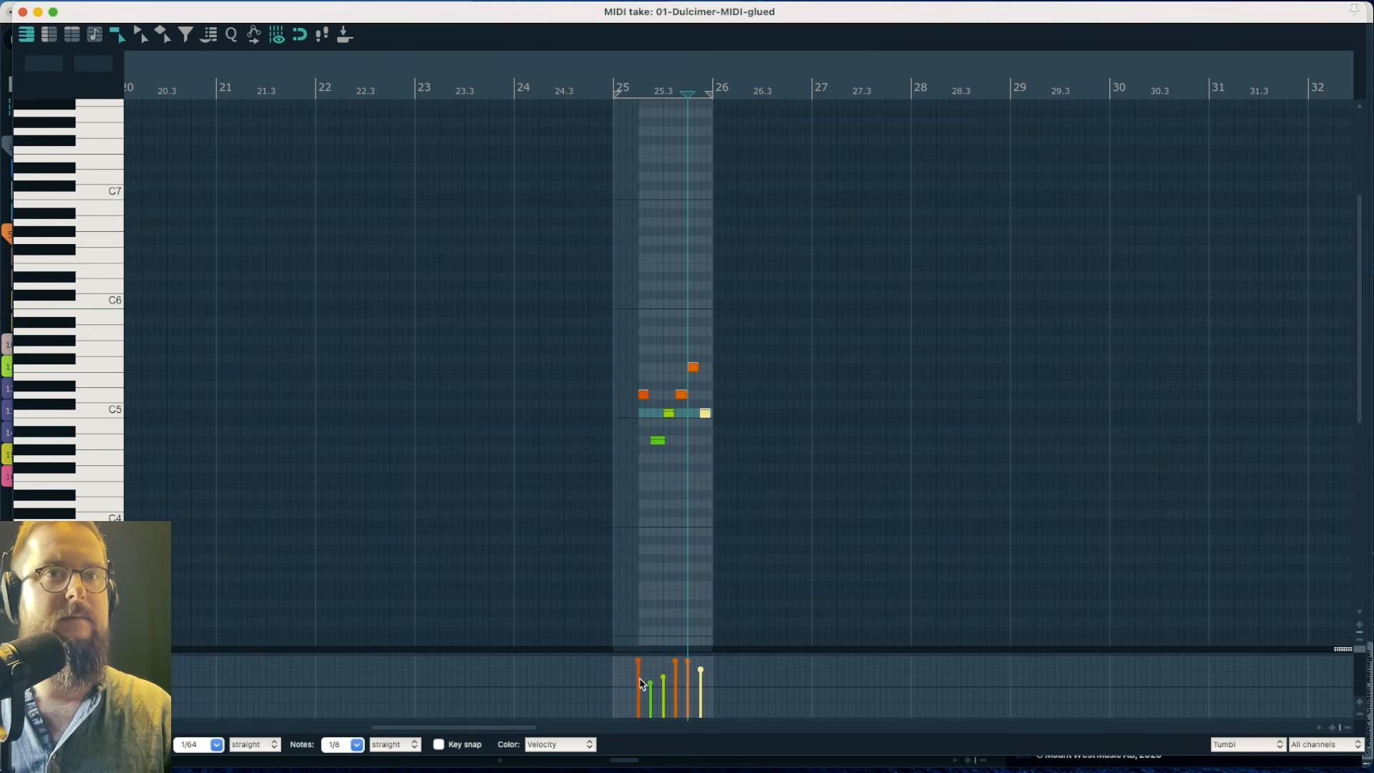
Reshape the velocities of the Tumbi notes after the first into a crescendo starting at about 39, and play the result
drag(653, 460, 738, 338)
mouse_move(675, 685)
mouse_down()
mouse_move(710, 671)
mouse_move(653, 710)
mouse_up()
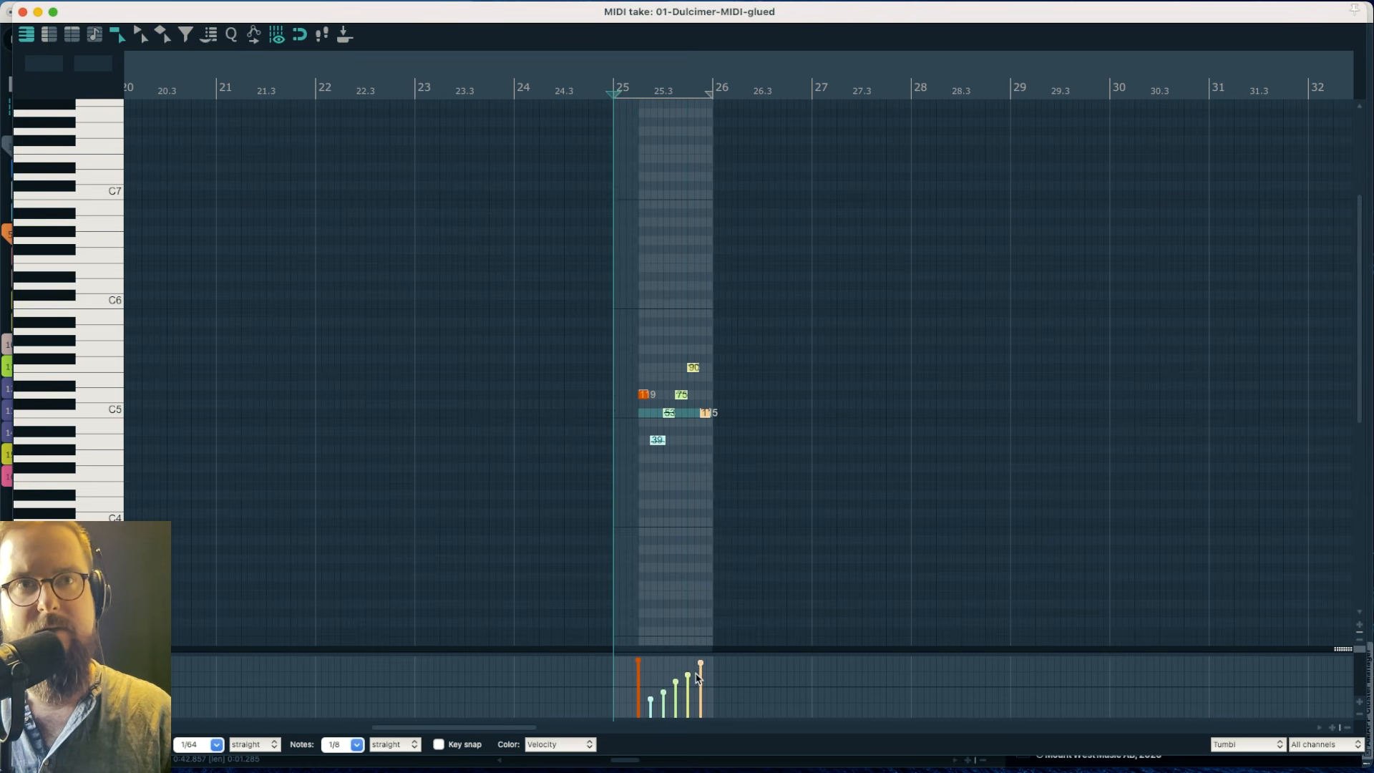
key(space)
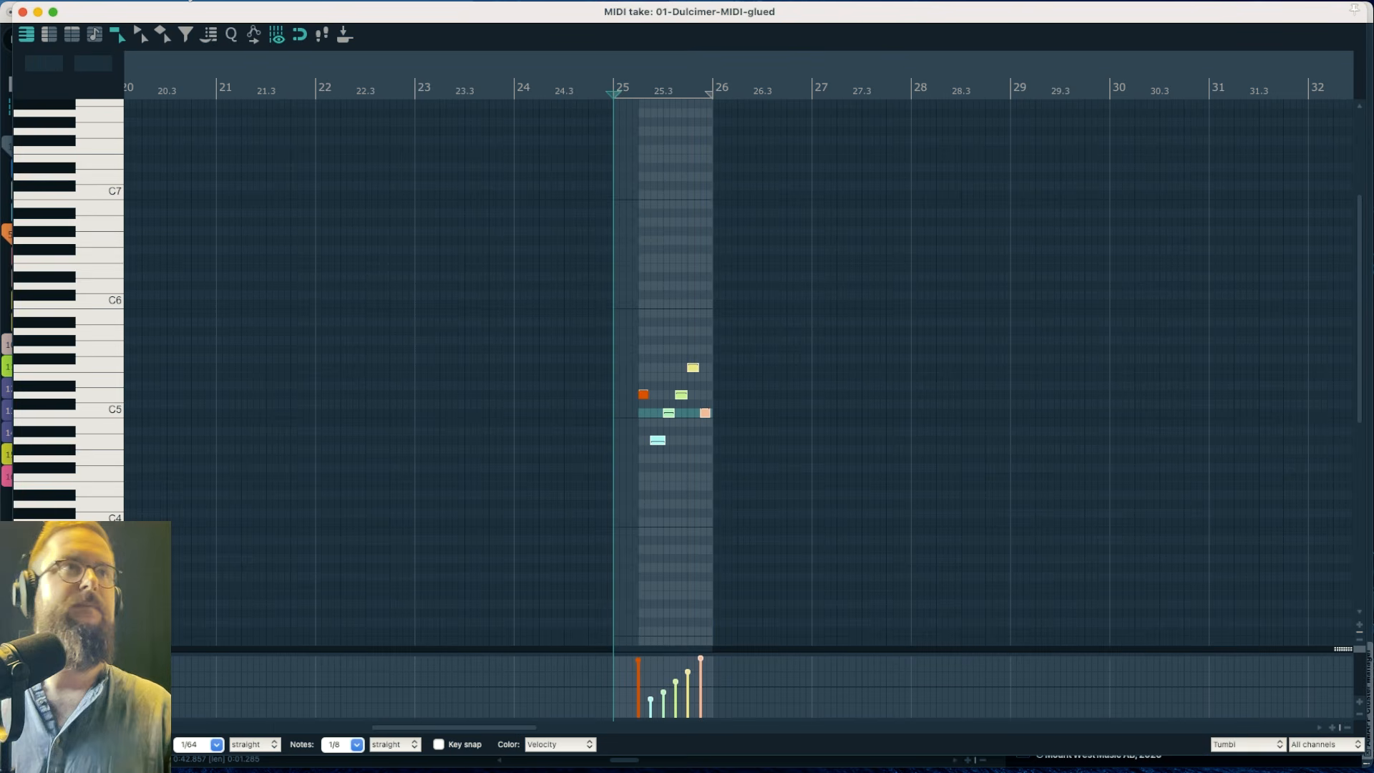
click(22, 12)
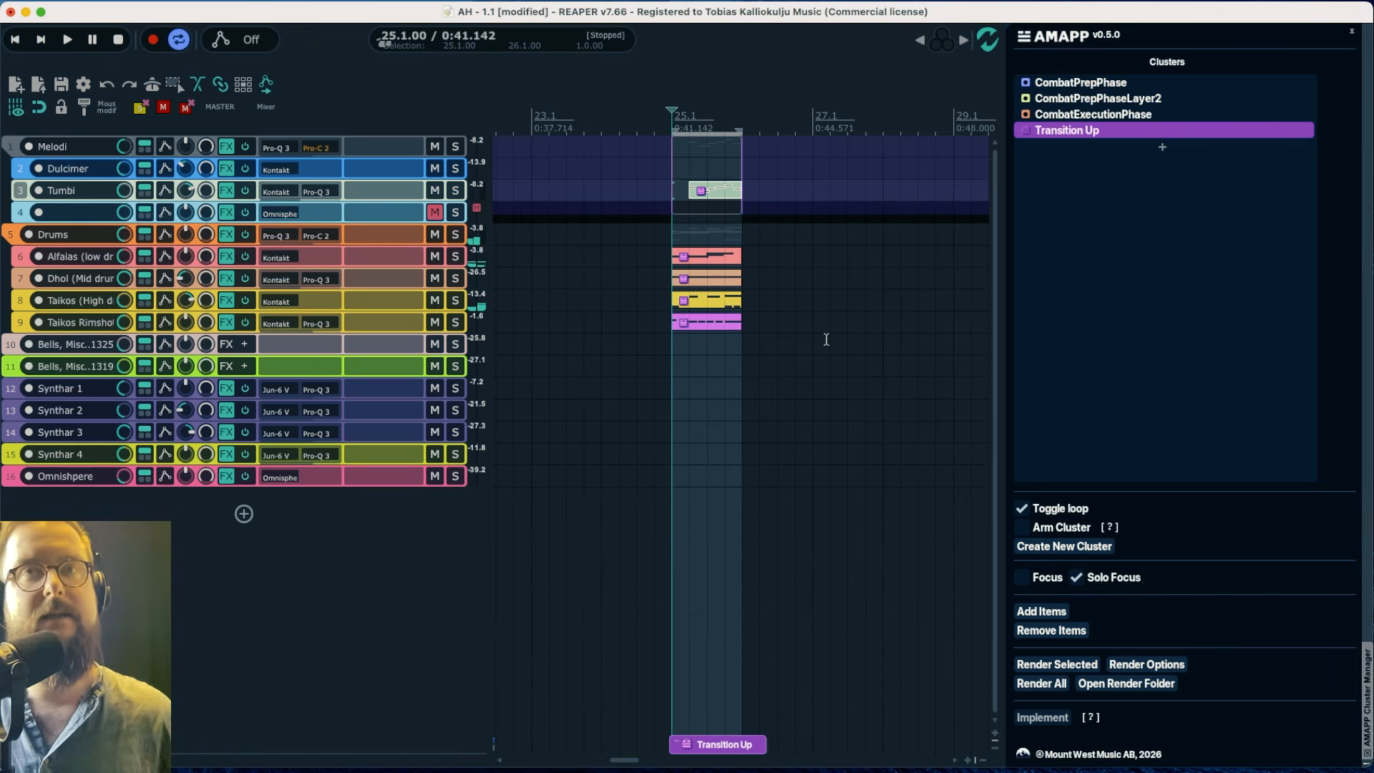
scroll(823, 341, up, 3)
key(space)
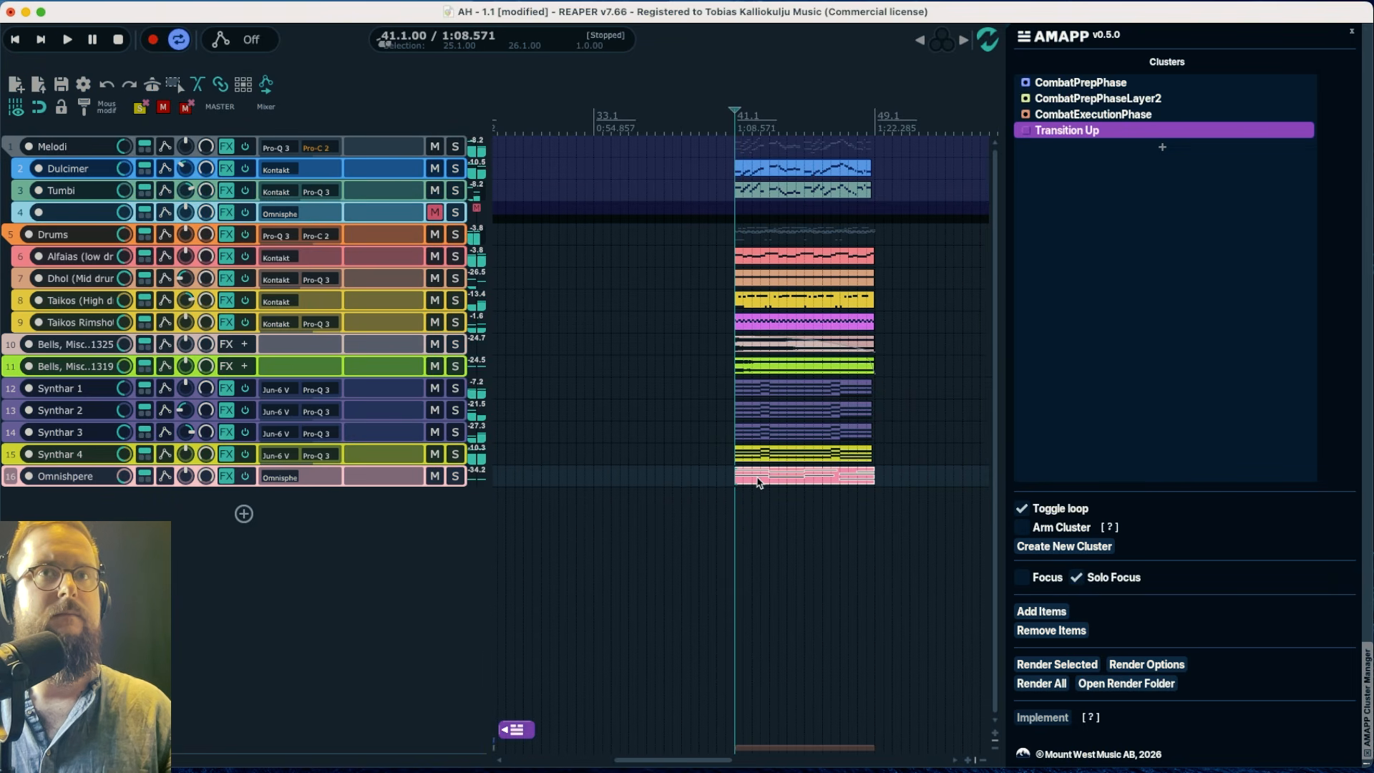
Copy the execution-phase Omnishpere item to bar 25 in the Transition Up section and check its notes
scroll(756, 482, left, 5)
drag(966, 481, 678, 487)
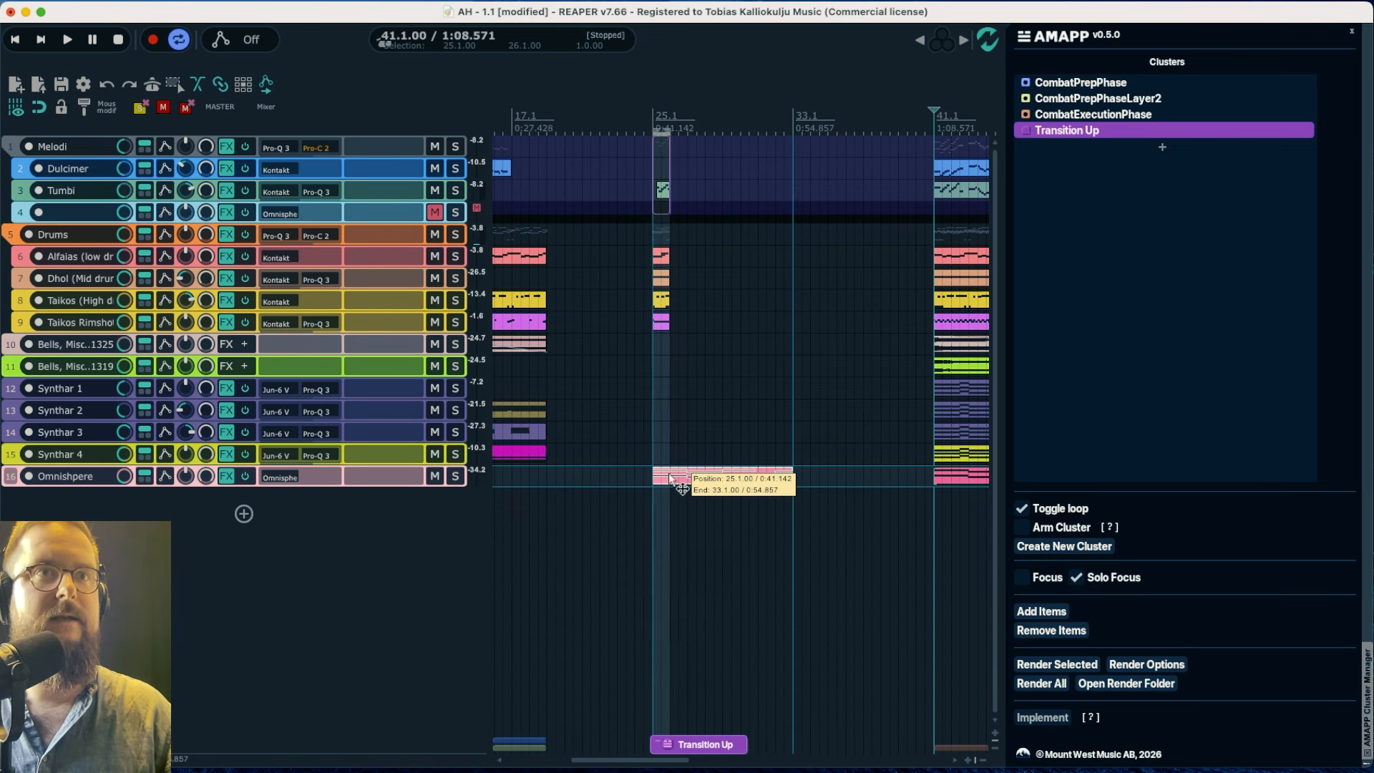
double_click(663, 475)
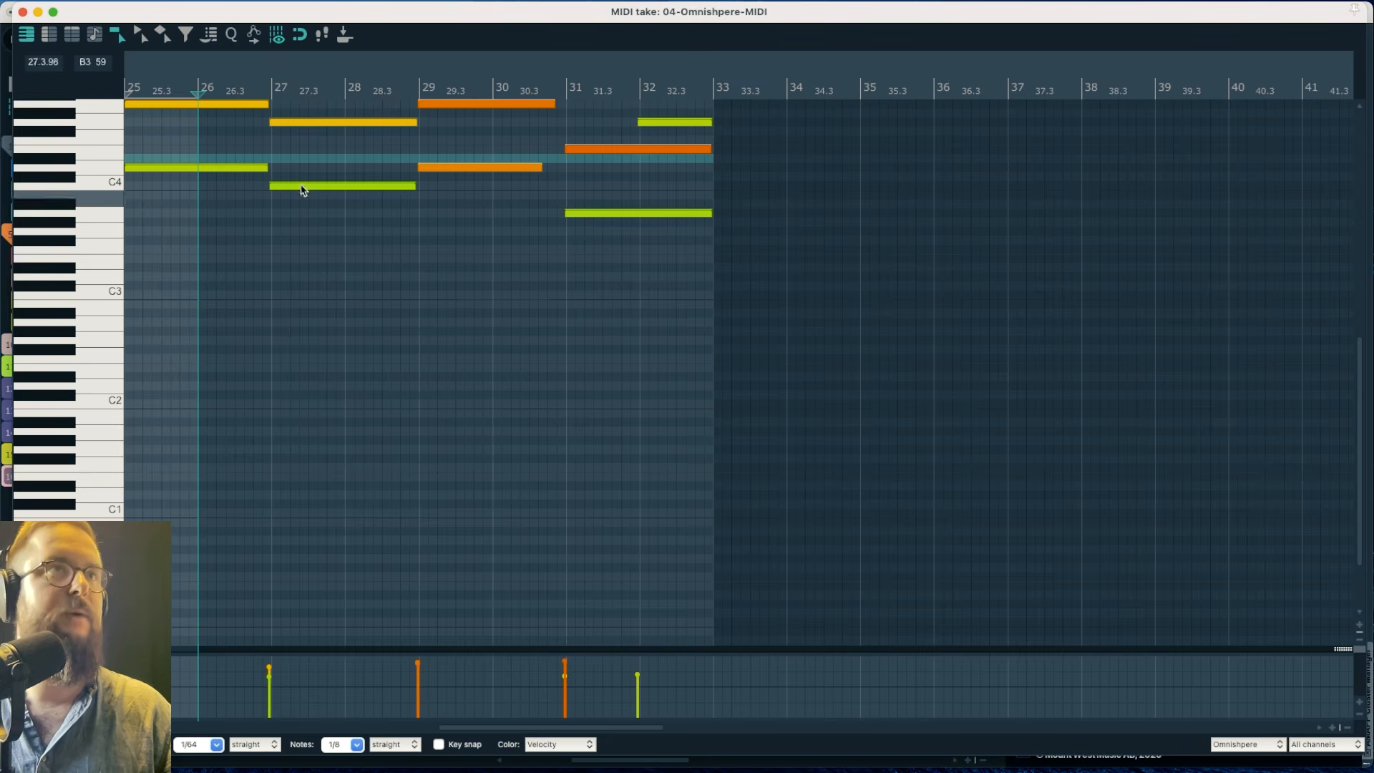
click(23, 12)
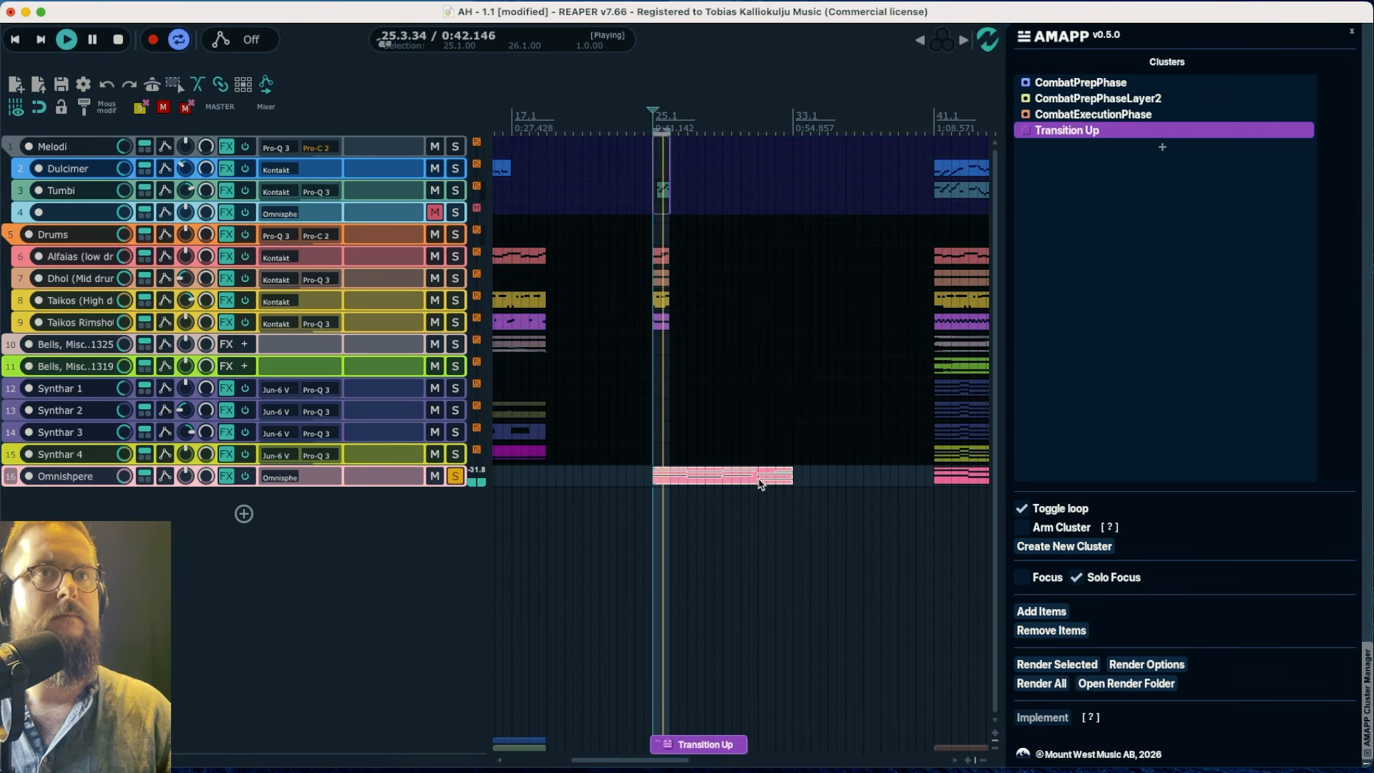
Trim the end of the Omnishpere copy to bar 26, play it soloed, and check its notes
key(space)
drag(791, 476, 666, 483)
key(space)
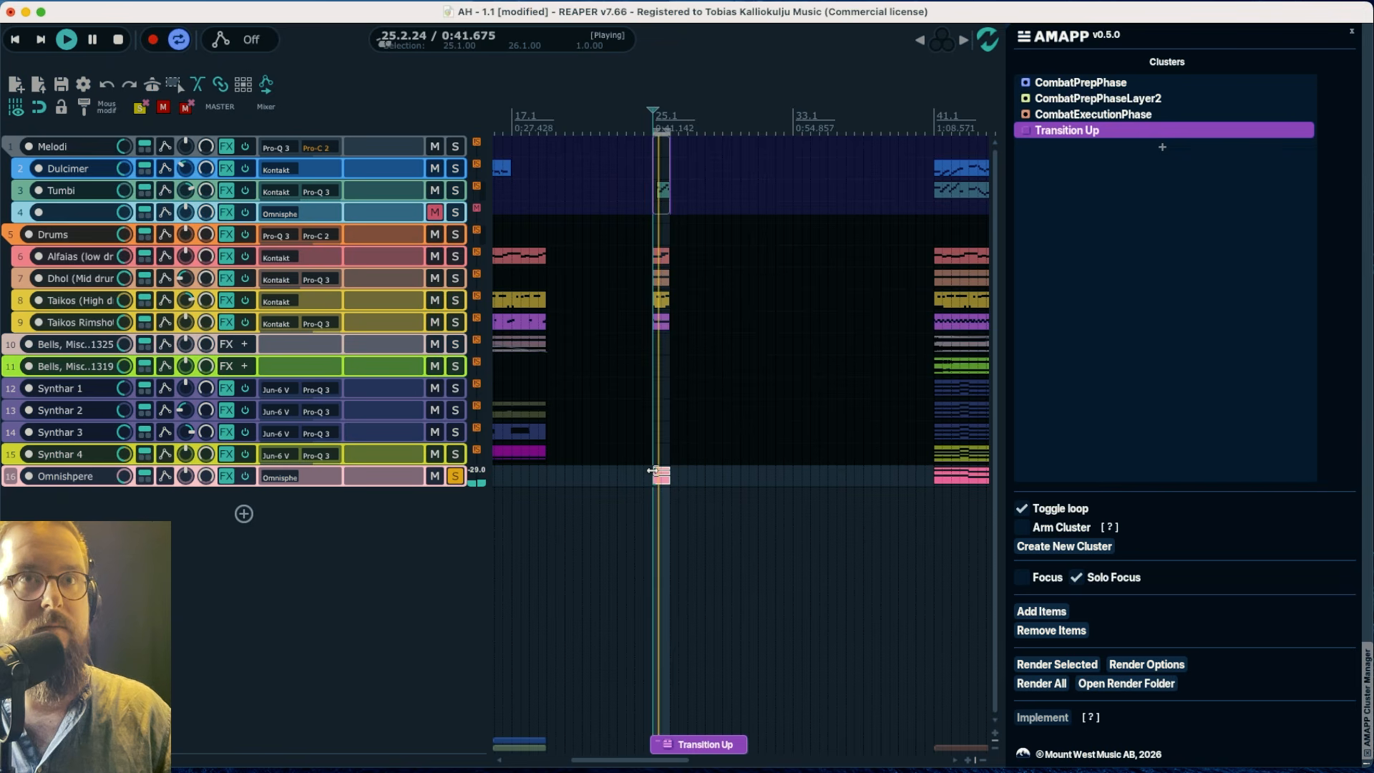
key(e)
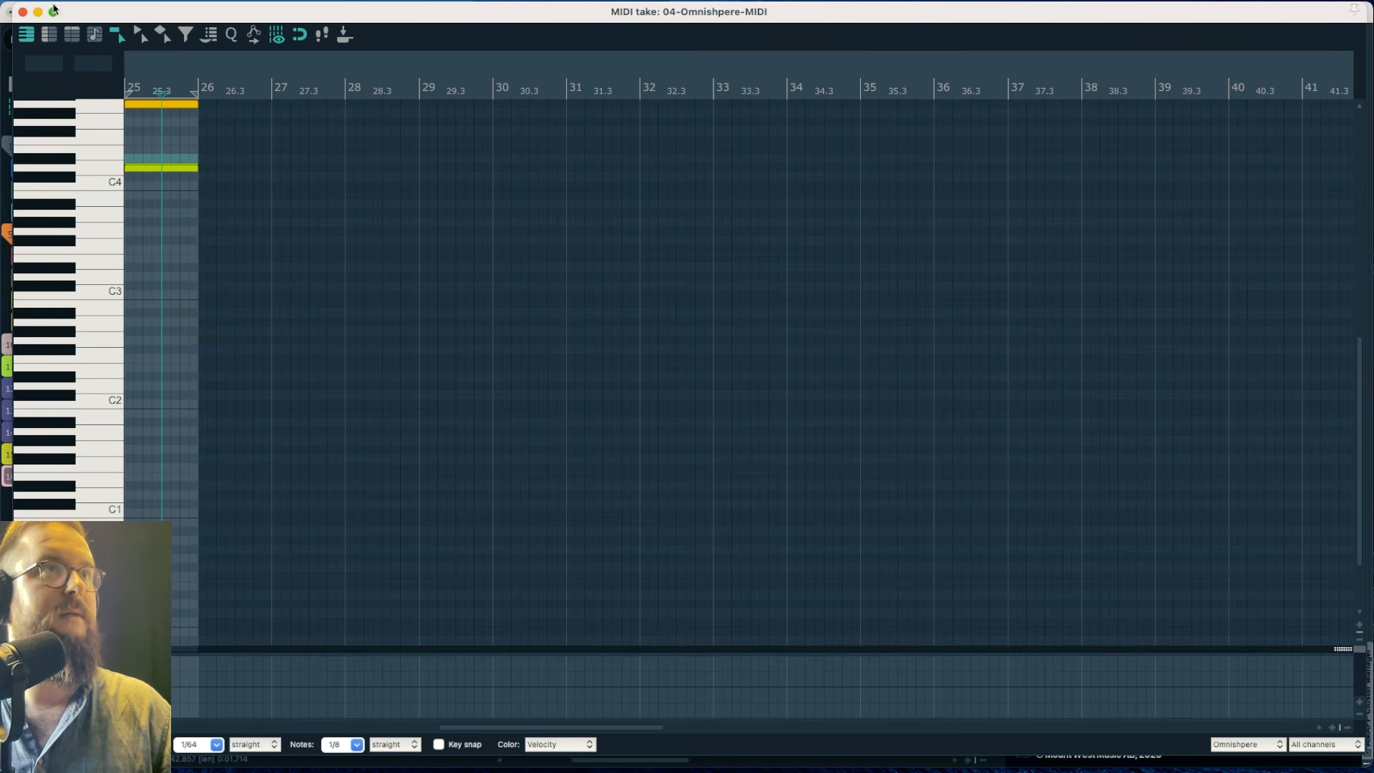
click(23, 13)
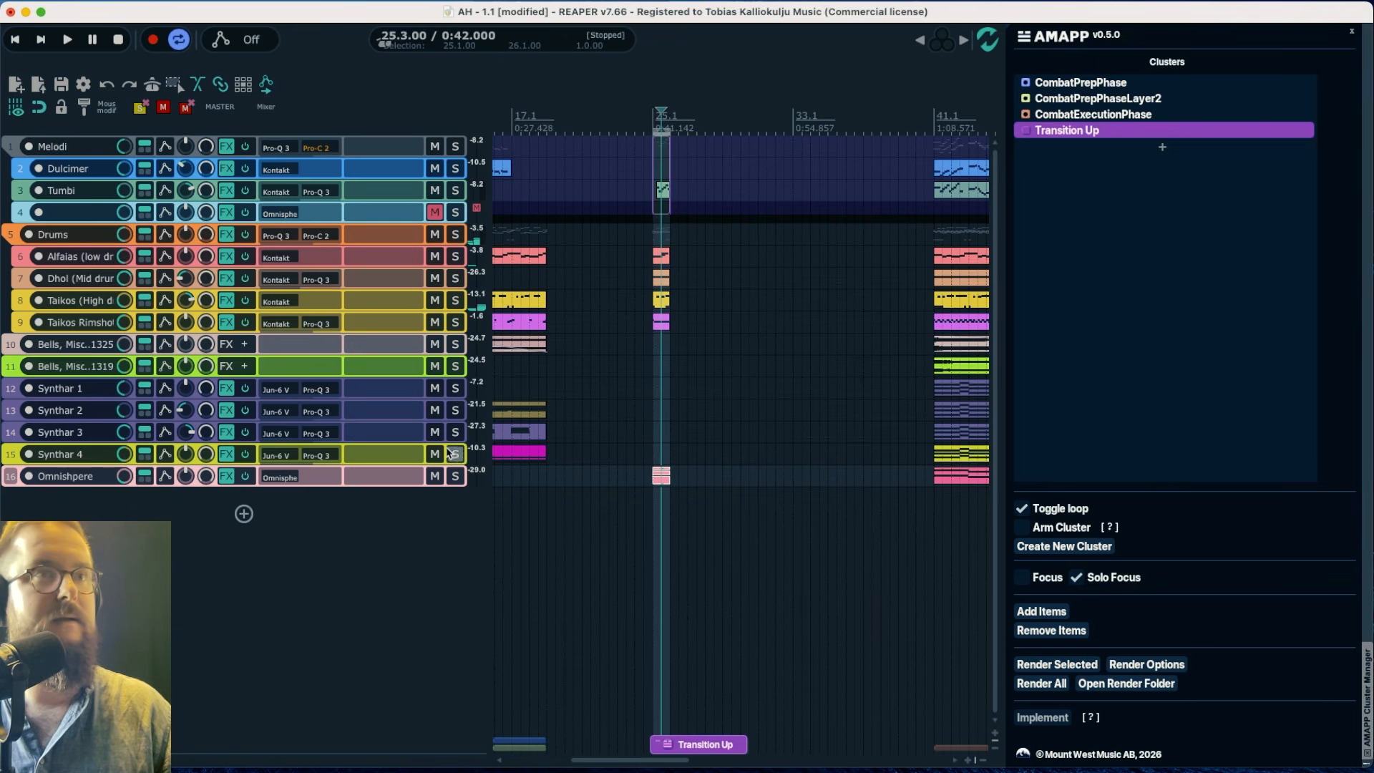
Show the Volume envelope for the Omnishpere track
click(165, 477)
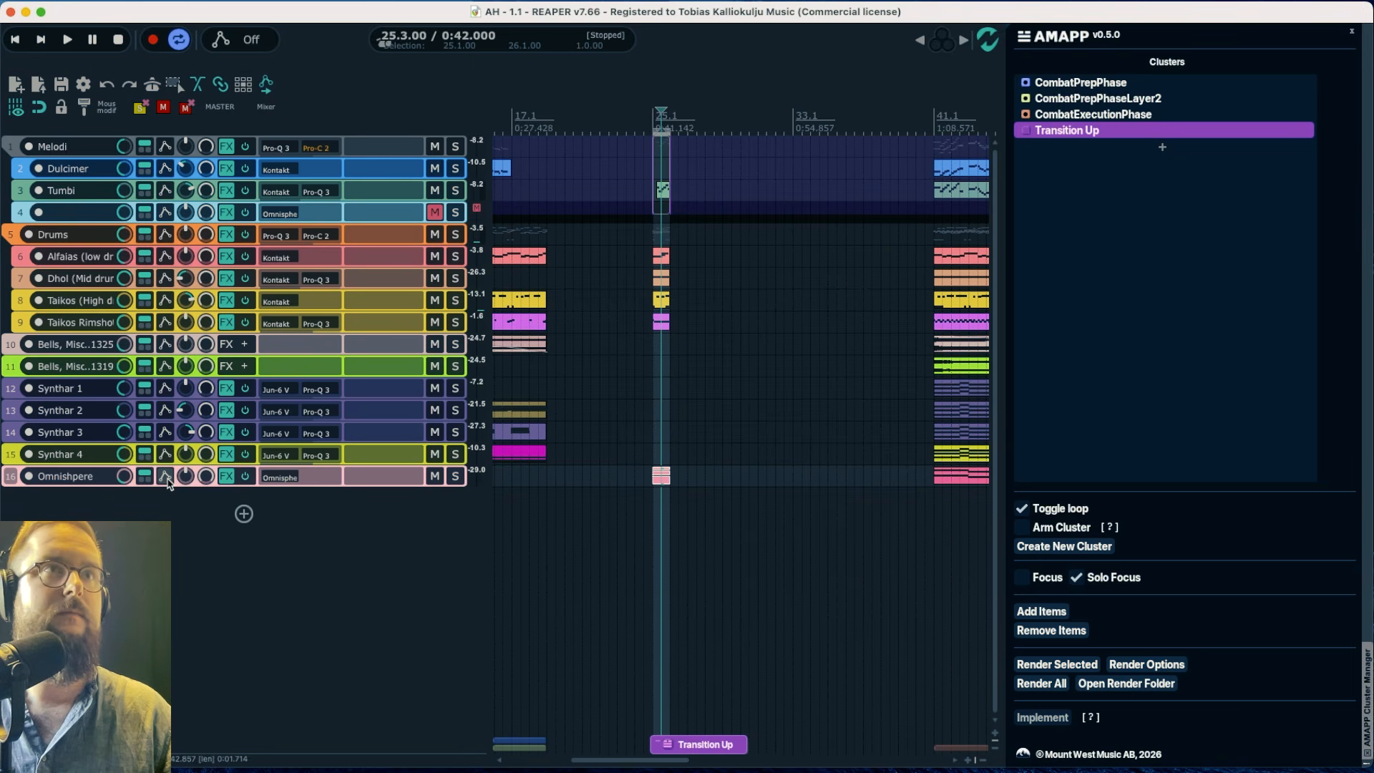
click(706, 499)
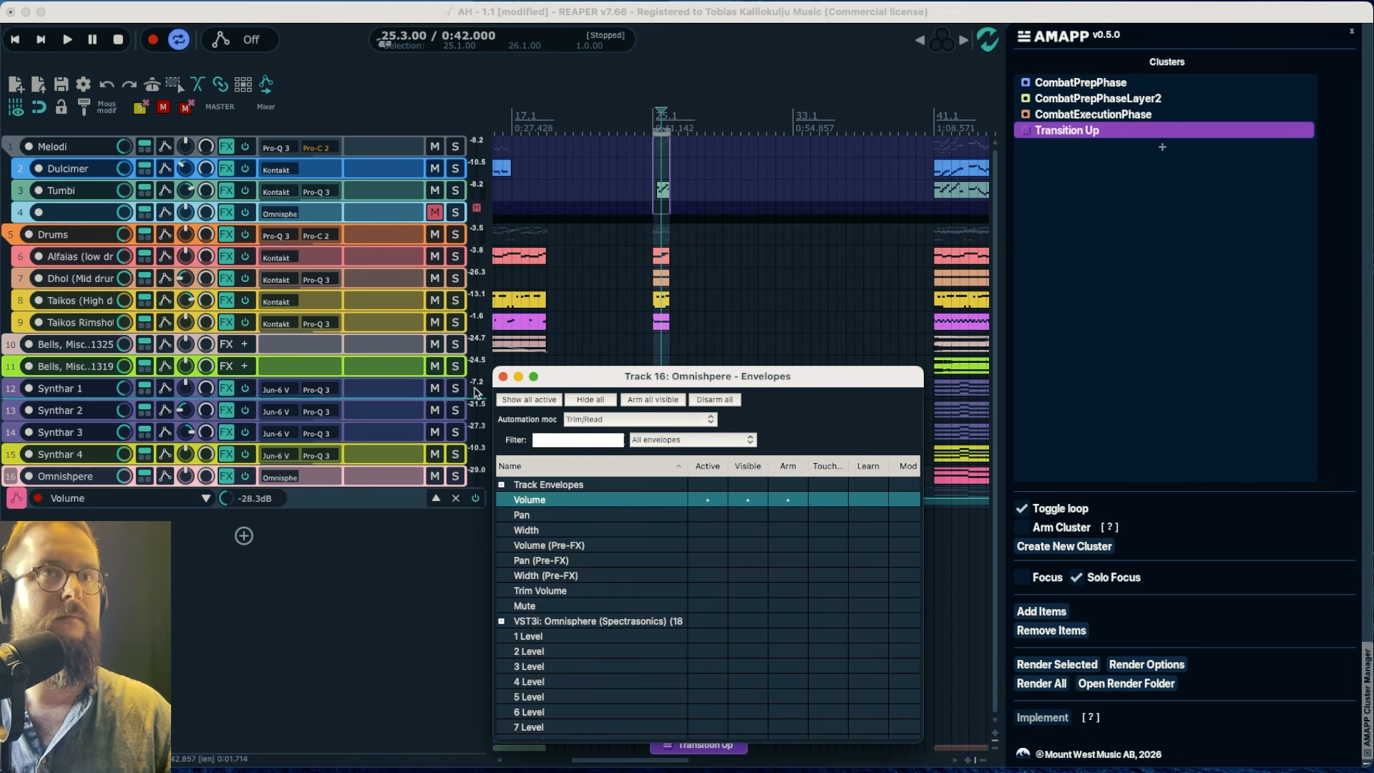
click(503, 377)
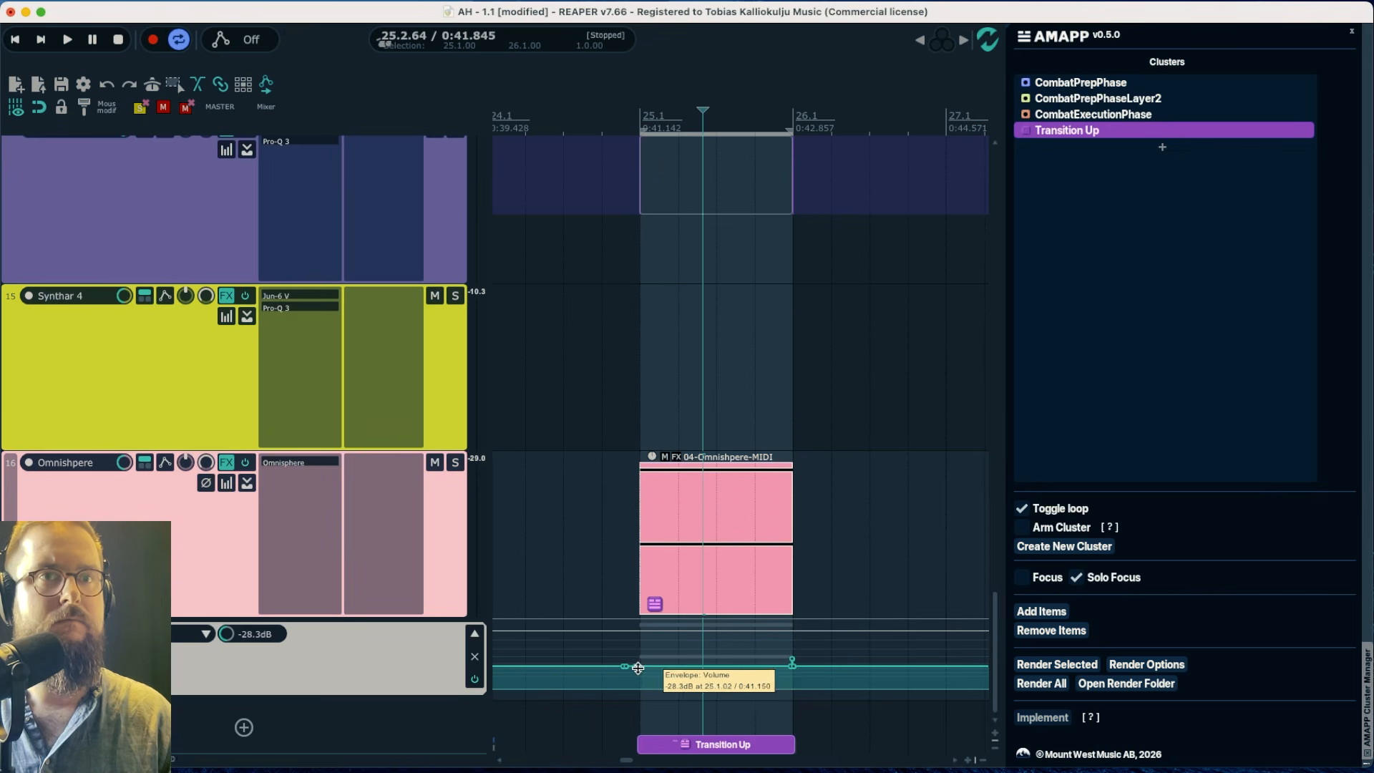
Shape a rising Omnishpere volume ramp across bar 25, starting at about -41.5 dB, and play it
drag(635, 666, 634, 767)
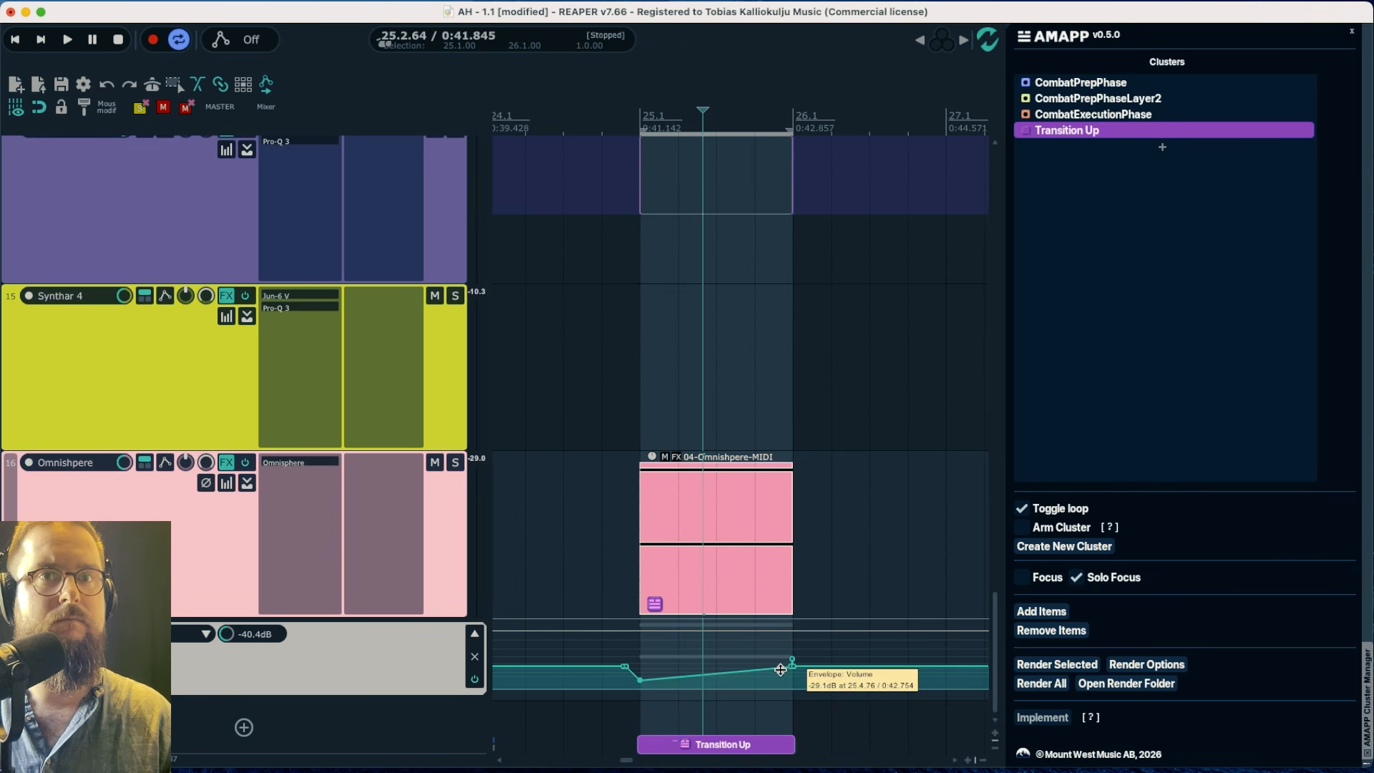
click(639, 123)
key(space)
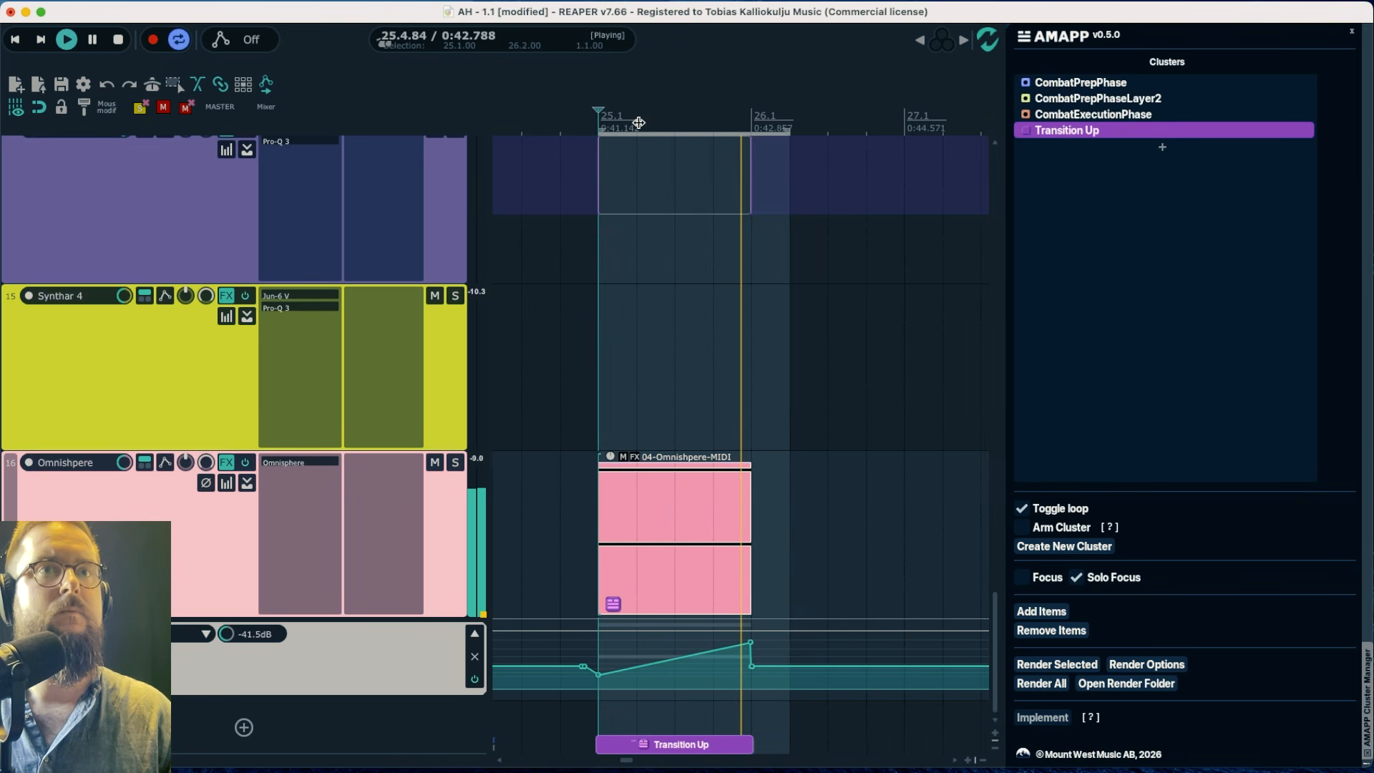
key(space)
Lower the end point of the Omnishpere volume ramp at 26.1 to about -11.9 dB and play the transition
drag(733, 642, 734, 652)
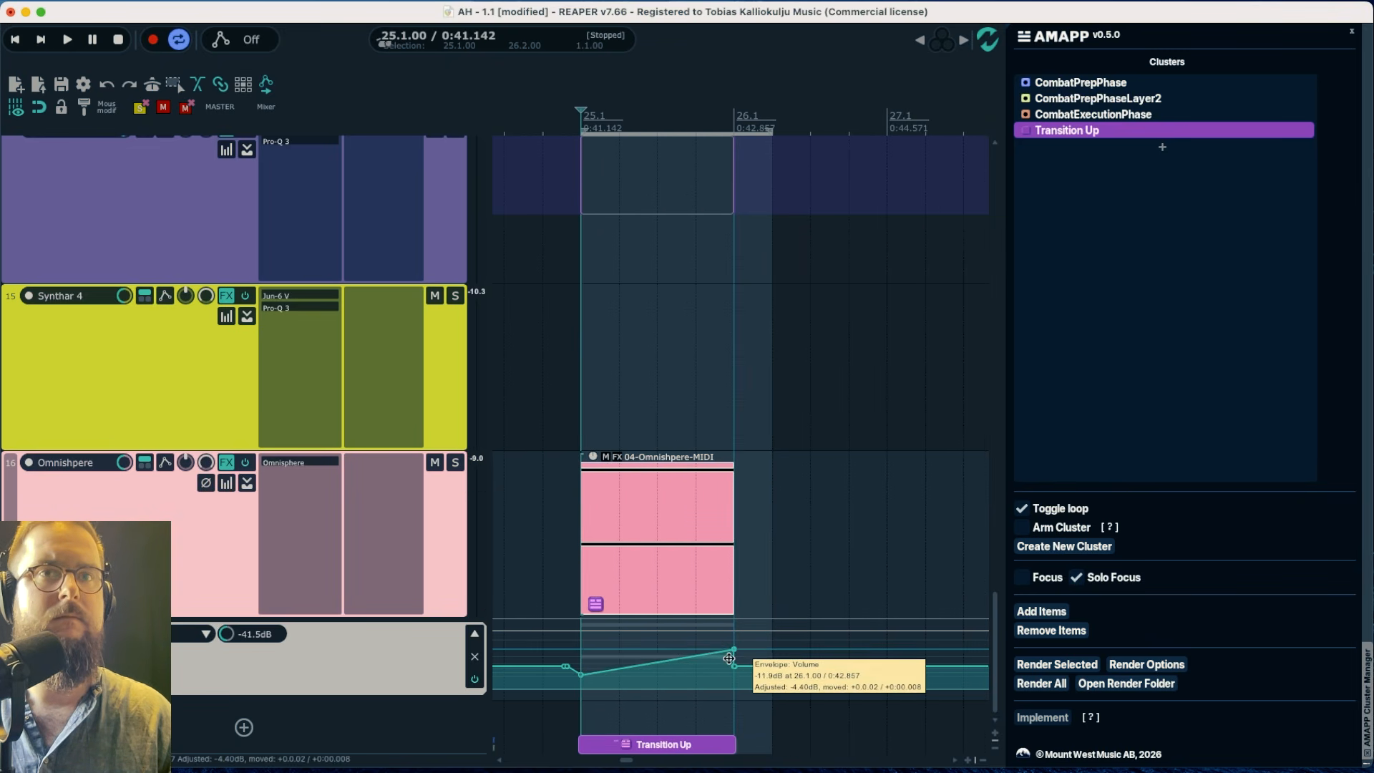
key(space)
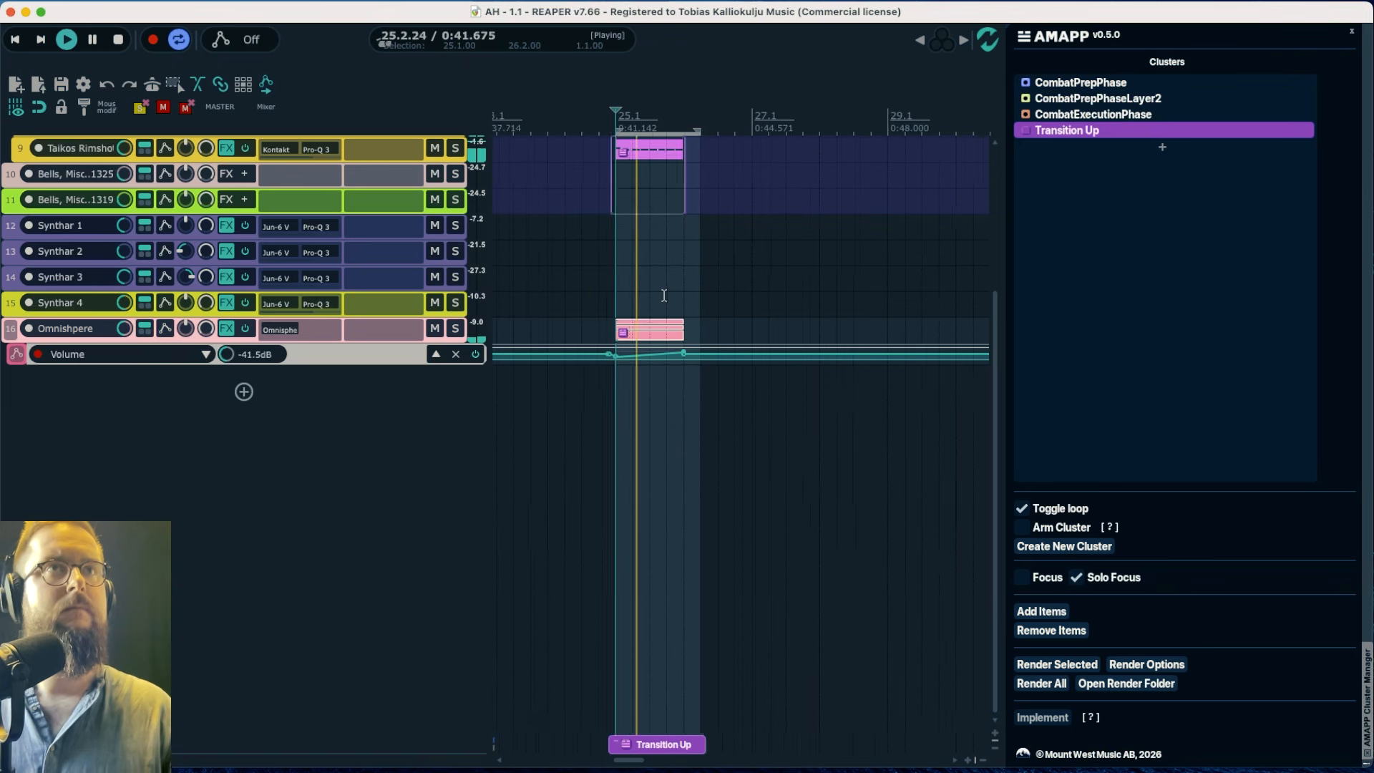
scroll(664, 296, down, 2)
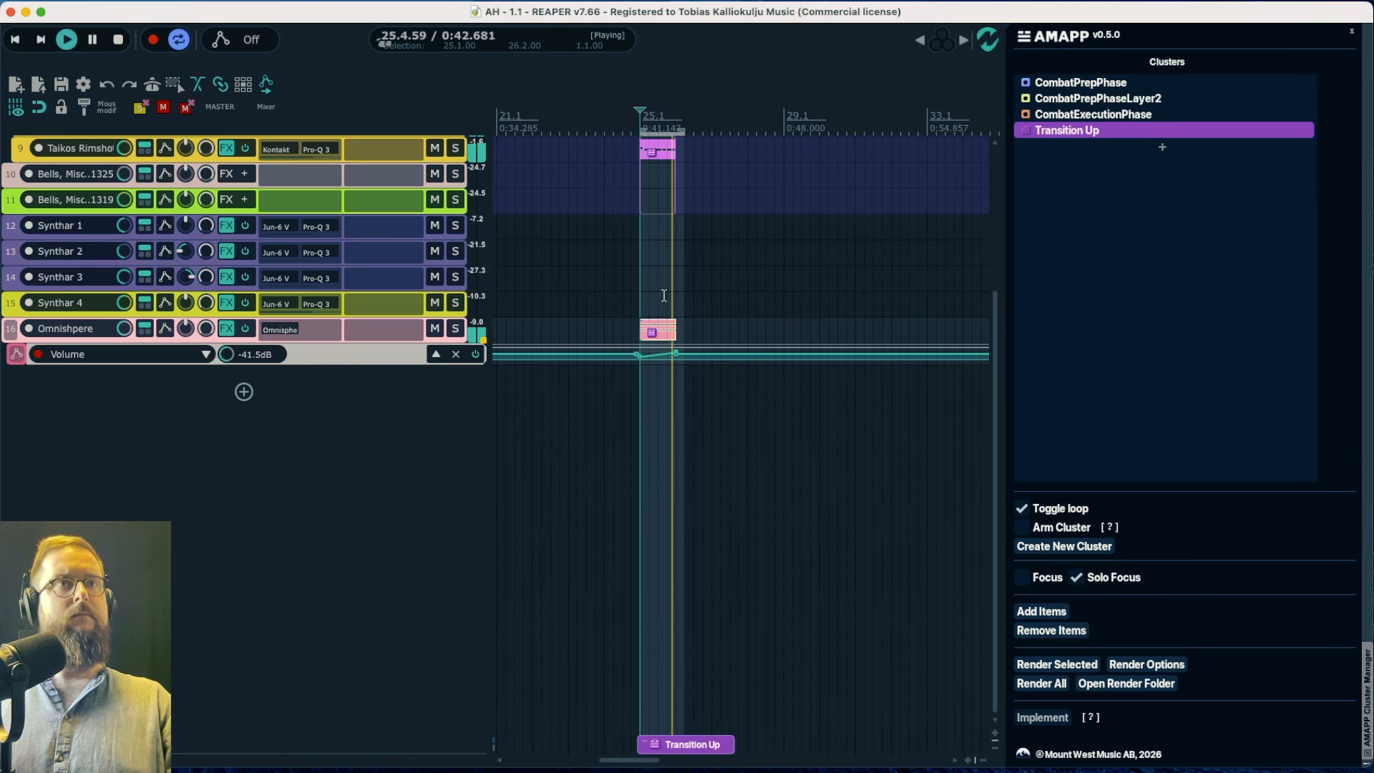
key(space)
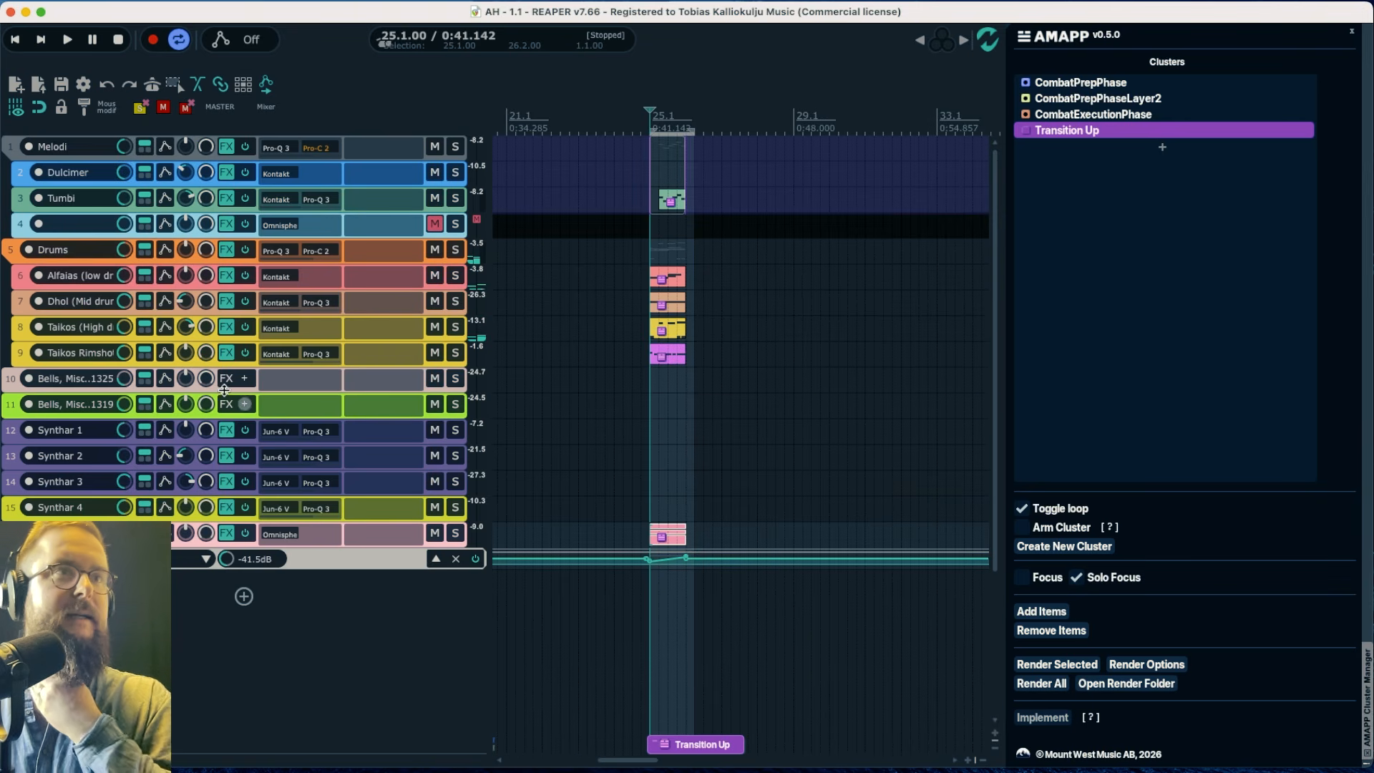
Add a Damage cymbals track with a copied Kontakt instrument, record a cymbal hit at 25.1, and play it back
click(243, 600)
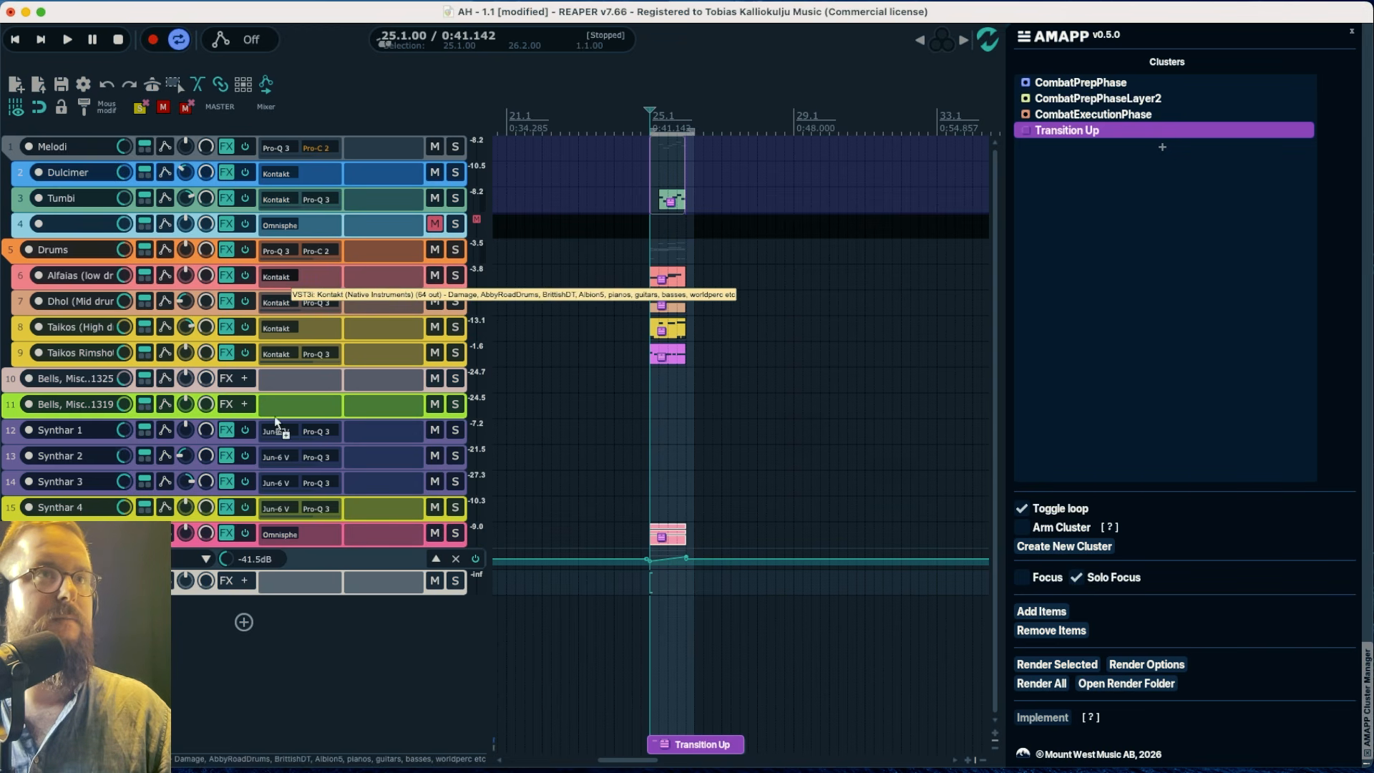
drag(278, 392, 277, 579)
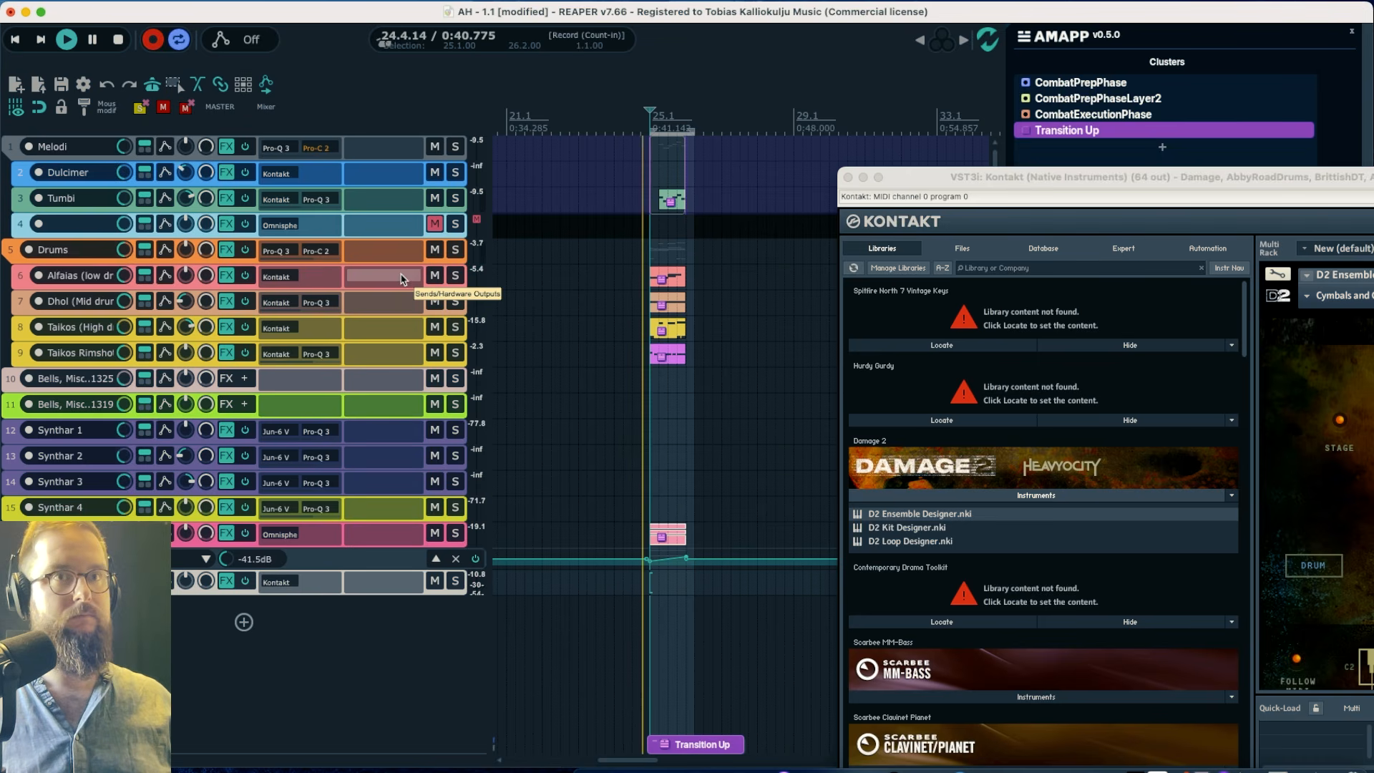
key(space)
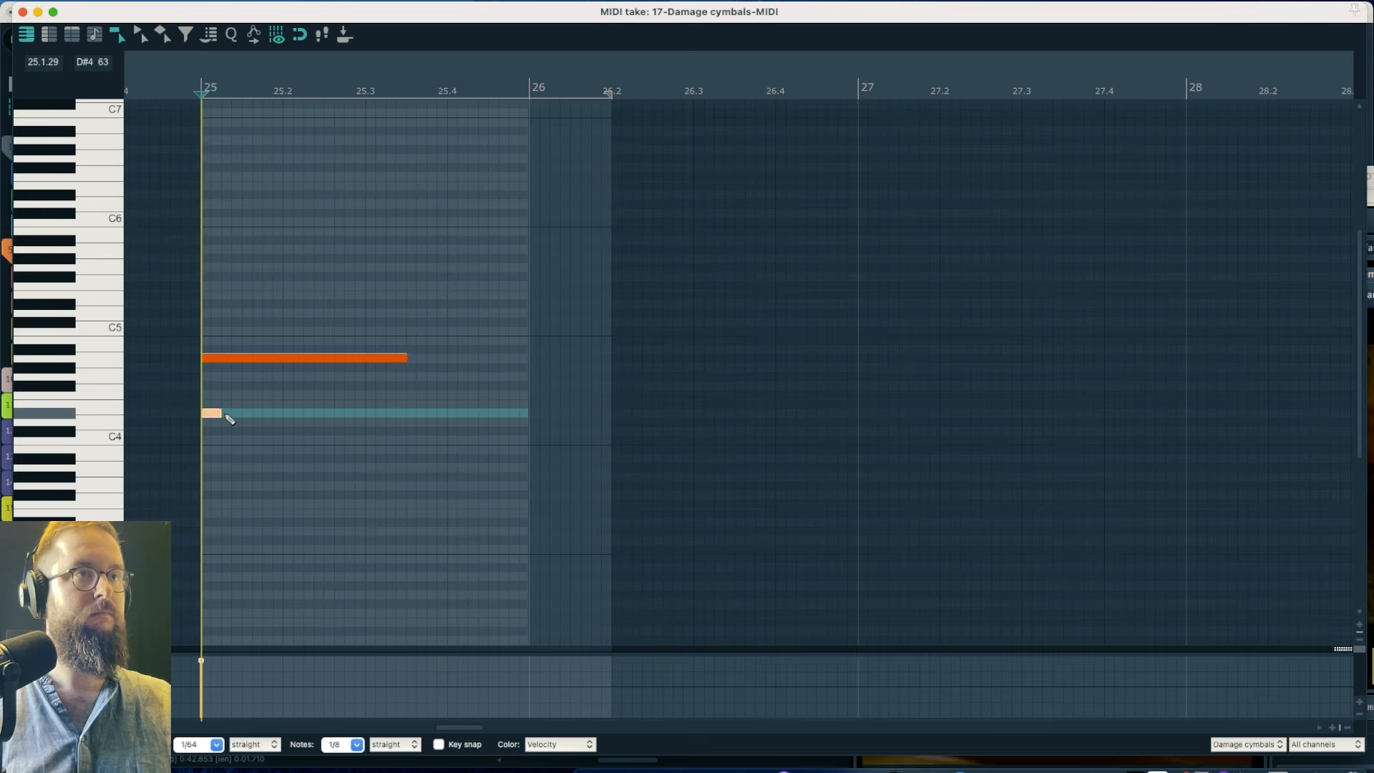
key(space)
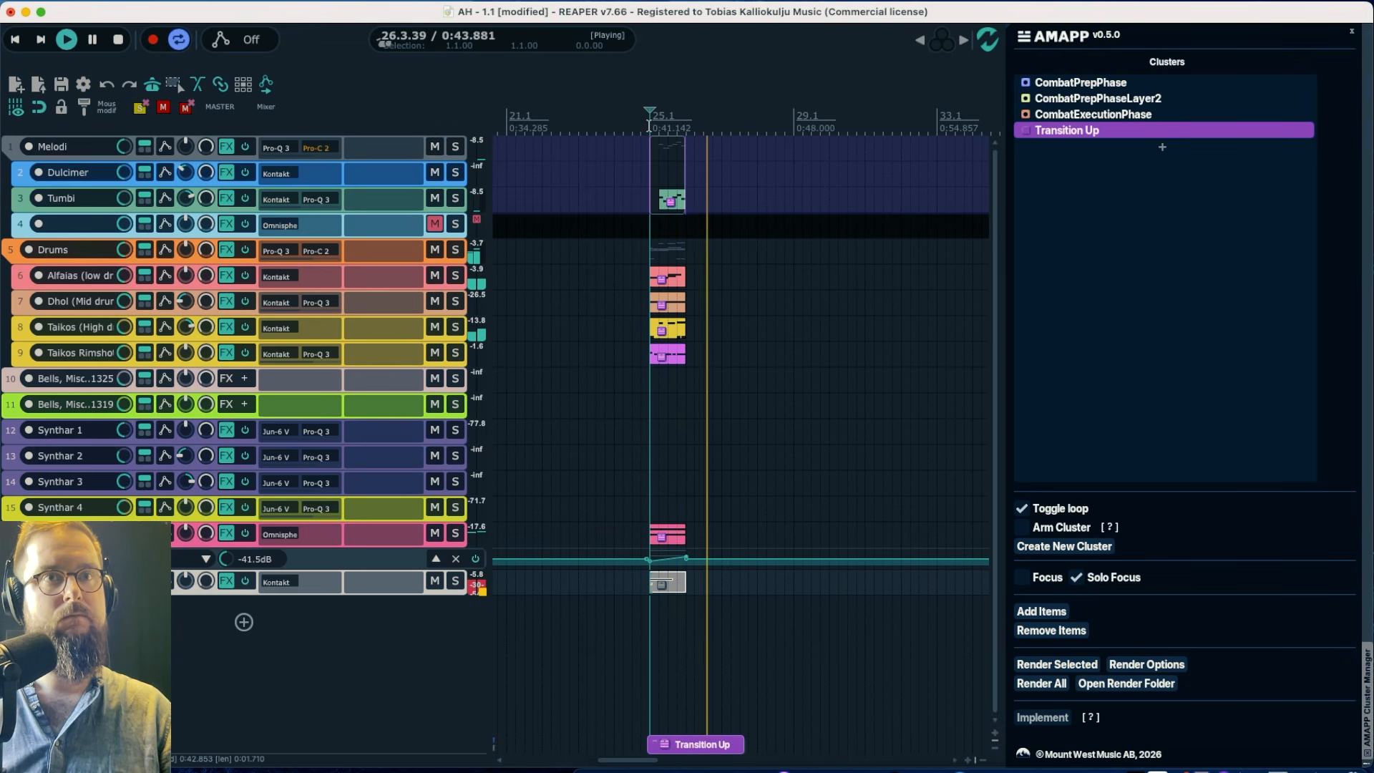
key(space)
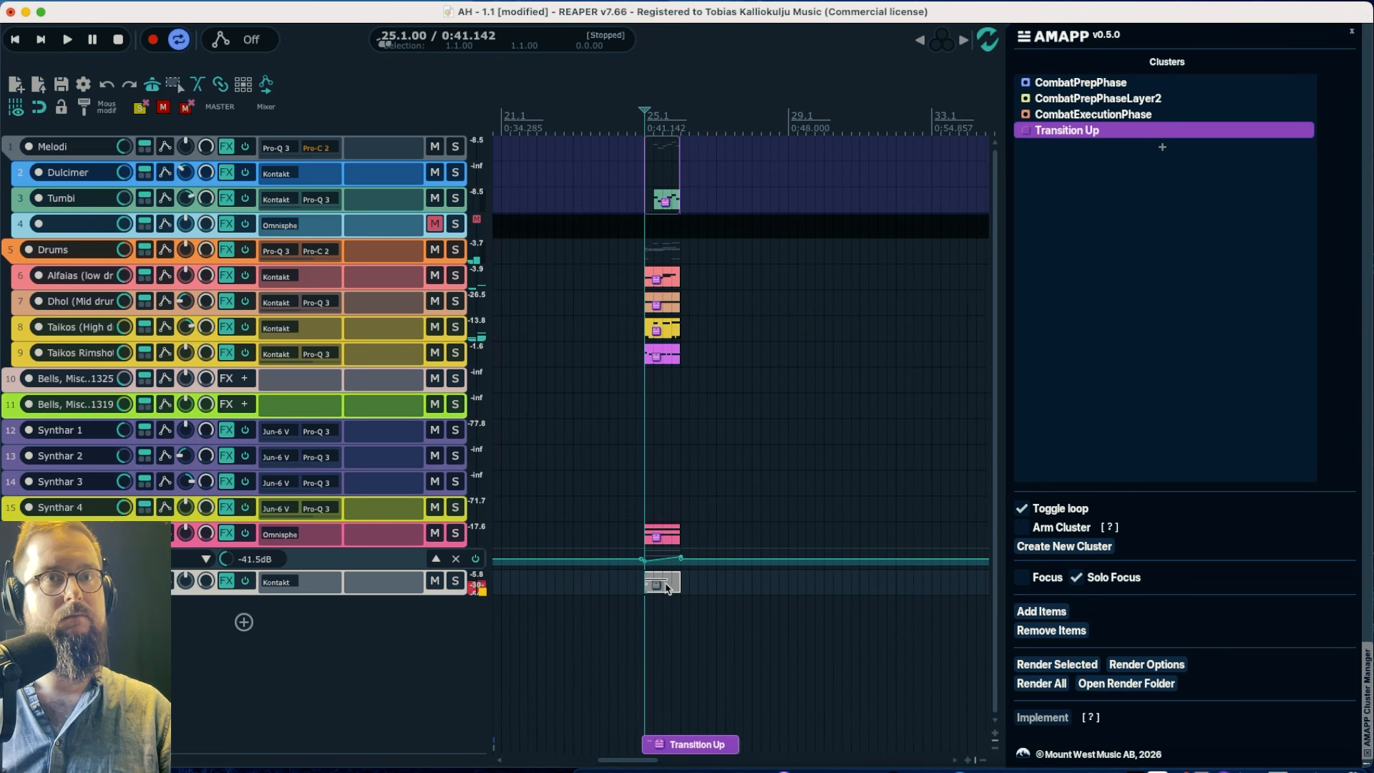
Show the Volume envelope for the Damage cymbals track
double_click(669, 586)
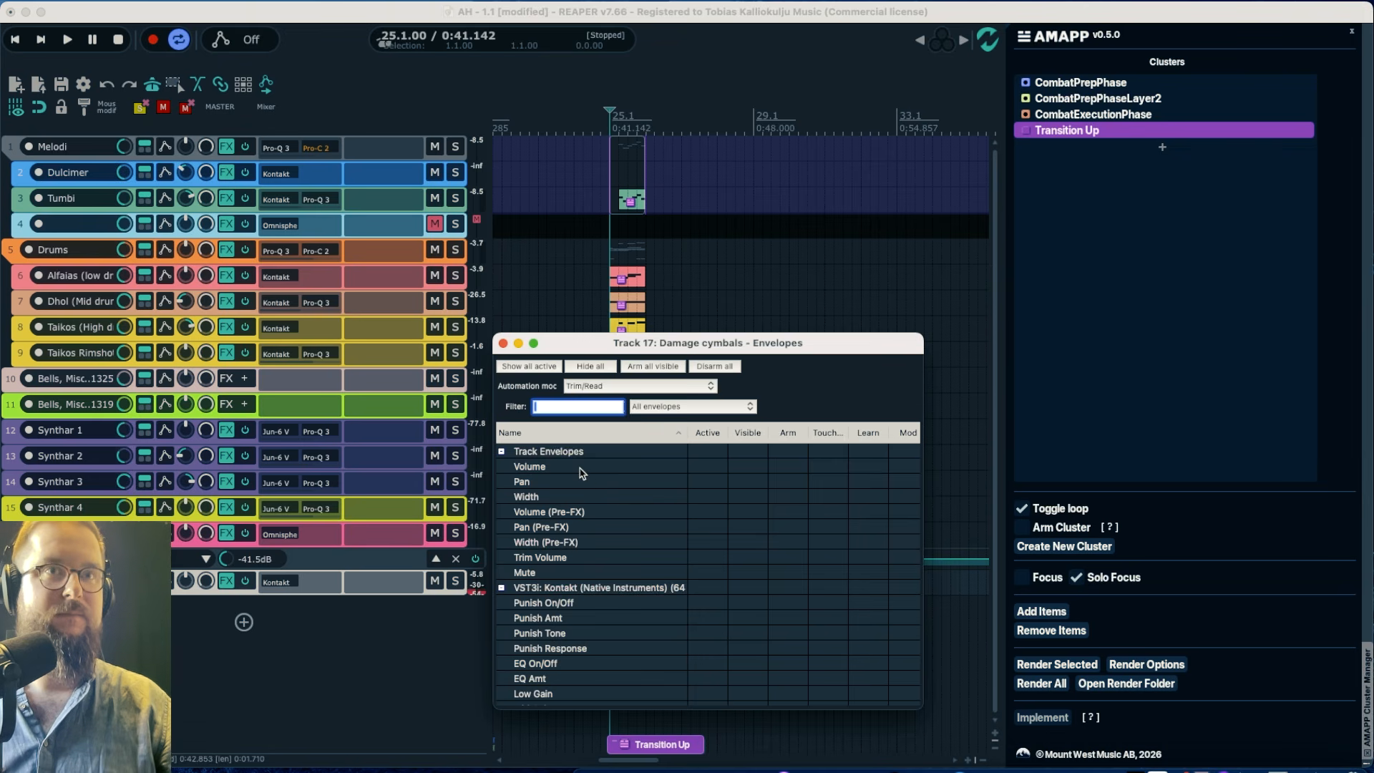
click(581, 469)
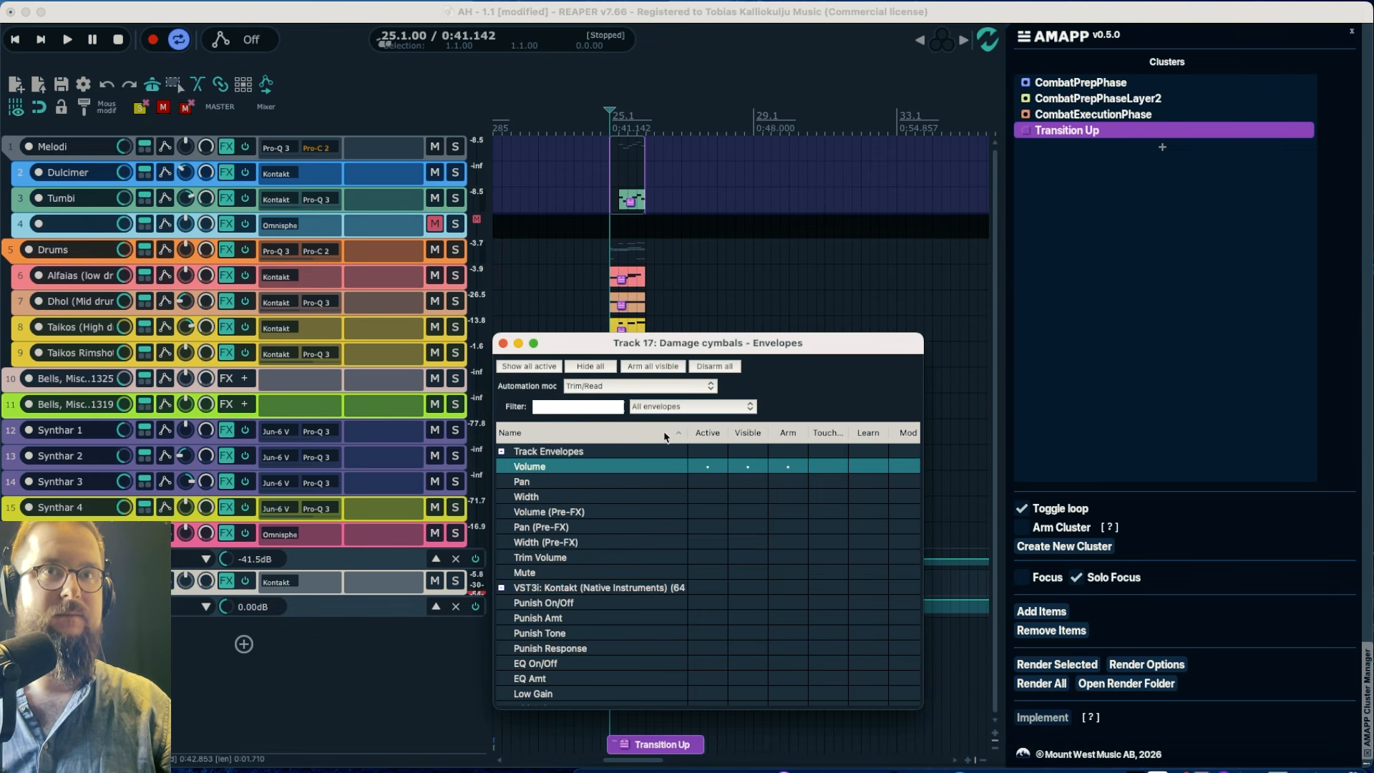
click(503, 343)
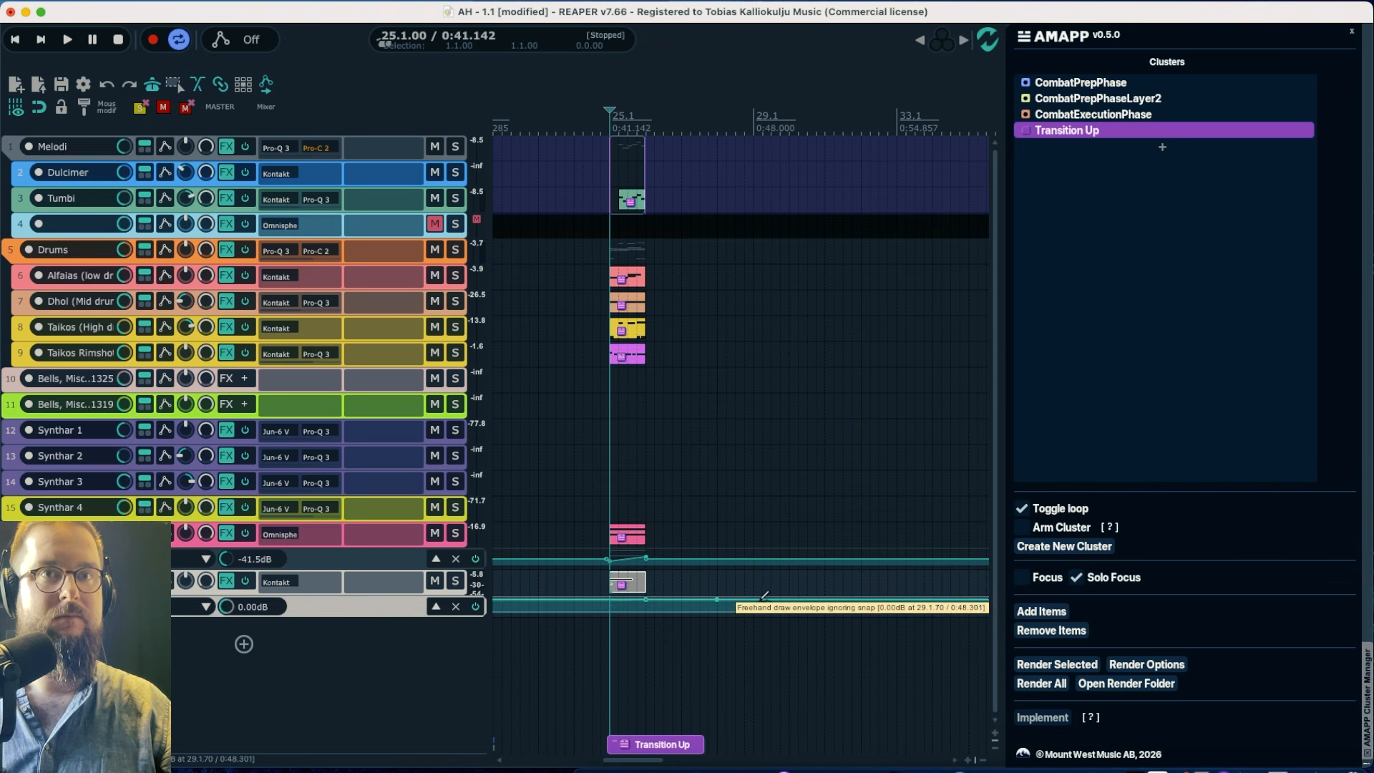
Draw a volume fade-out on the Damage cymbals track from 26.1 down to about bar 29, and play it
drag(715, 597, 717, 716)
key(space)
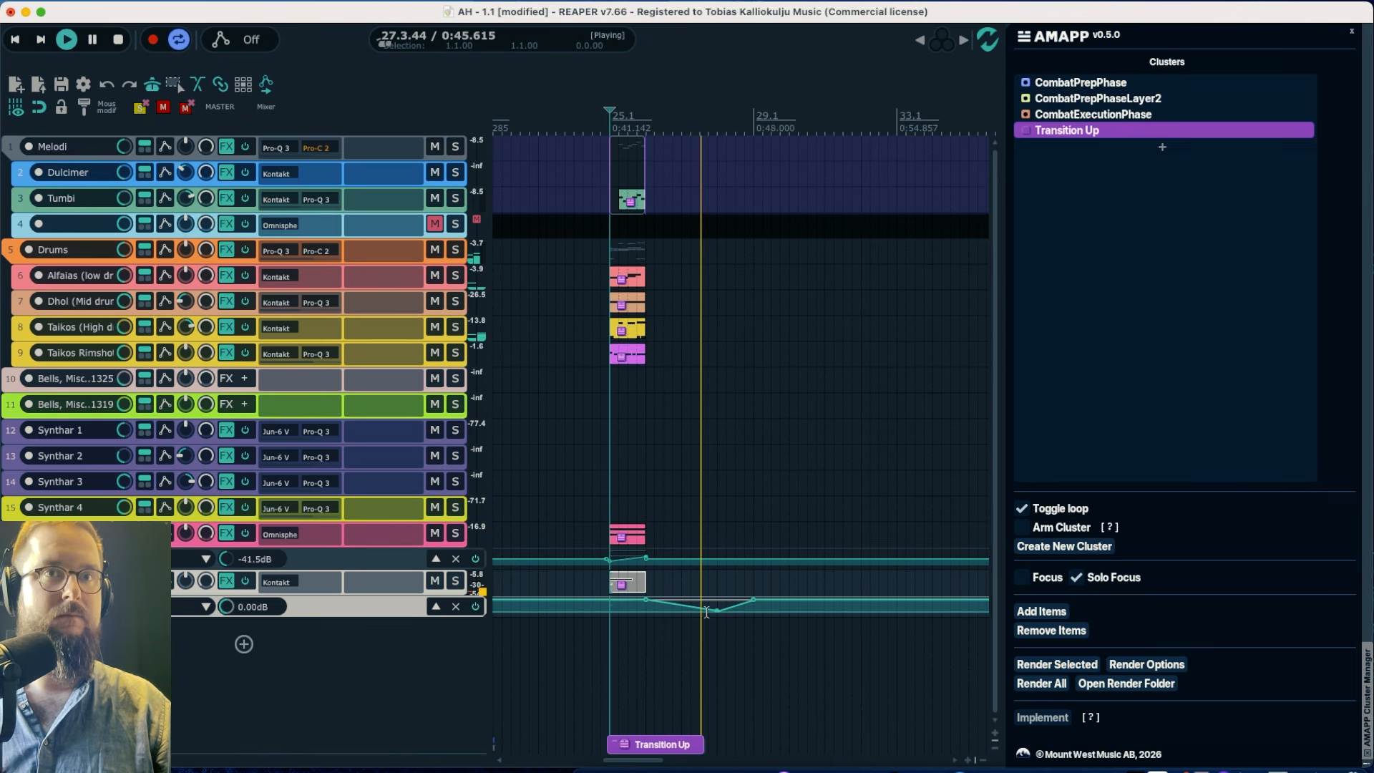
key(space)
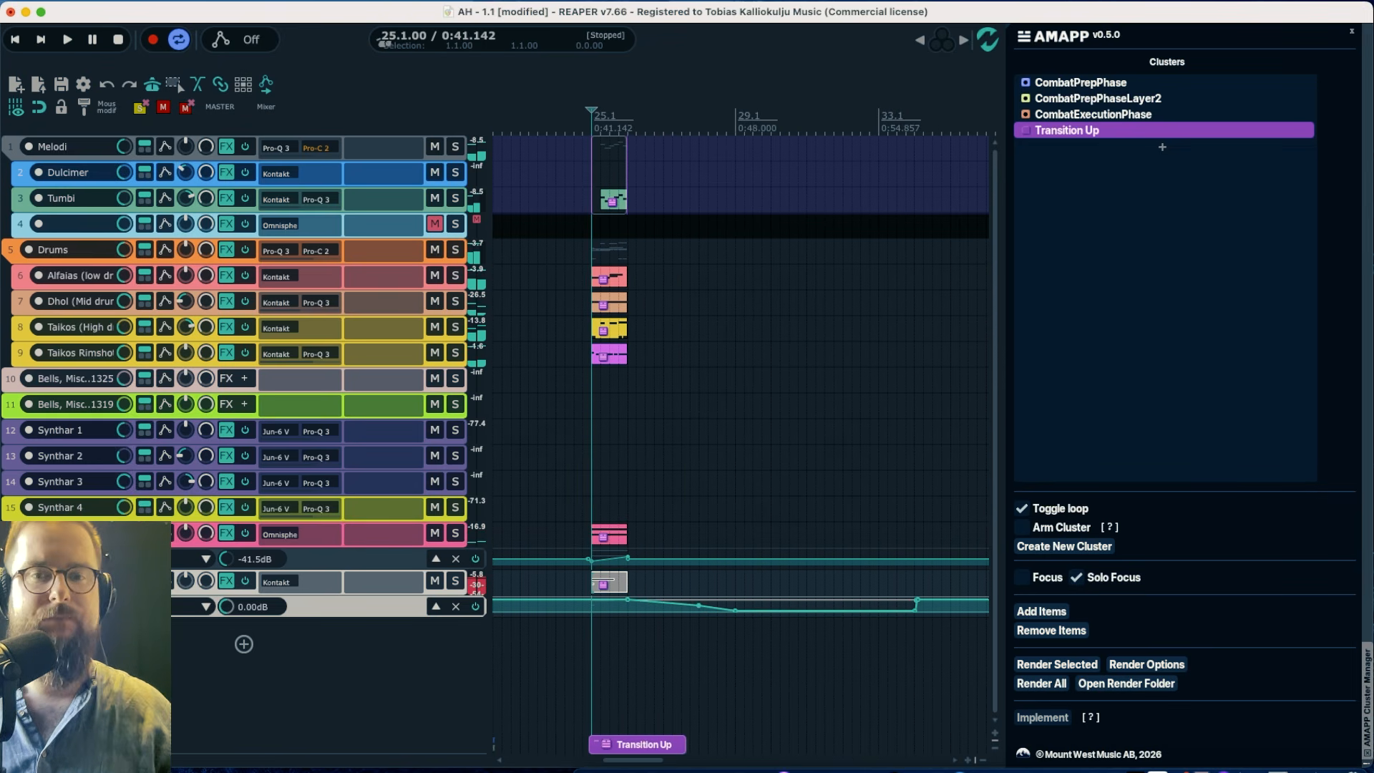
Turn on Focus for the Transition Up cluster and play the transition through the cymbal tail
click(1024, 576)
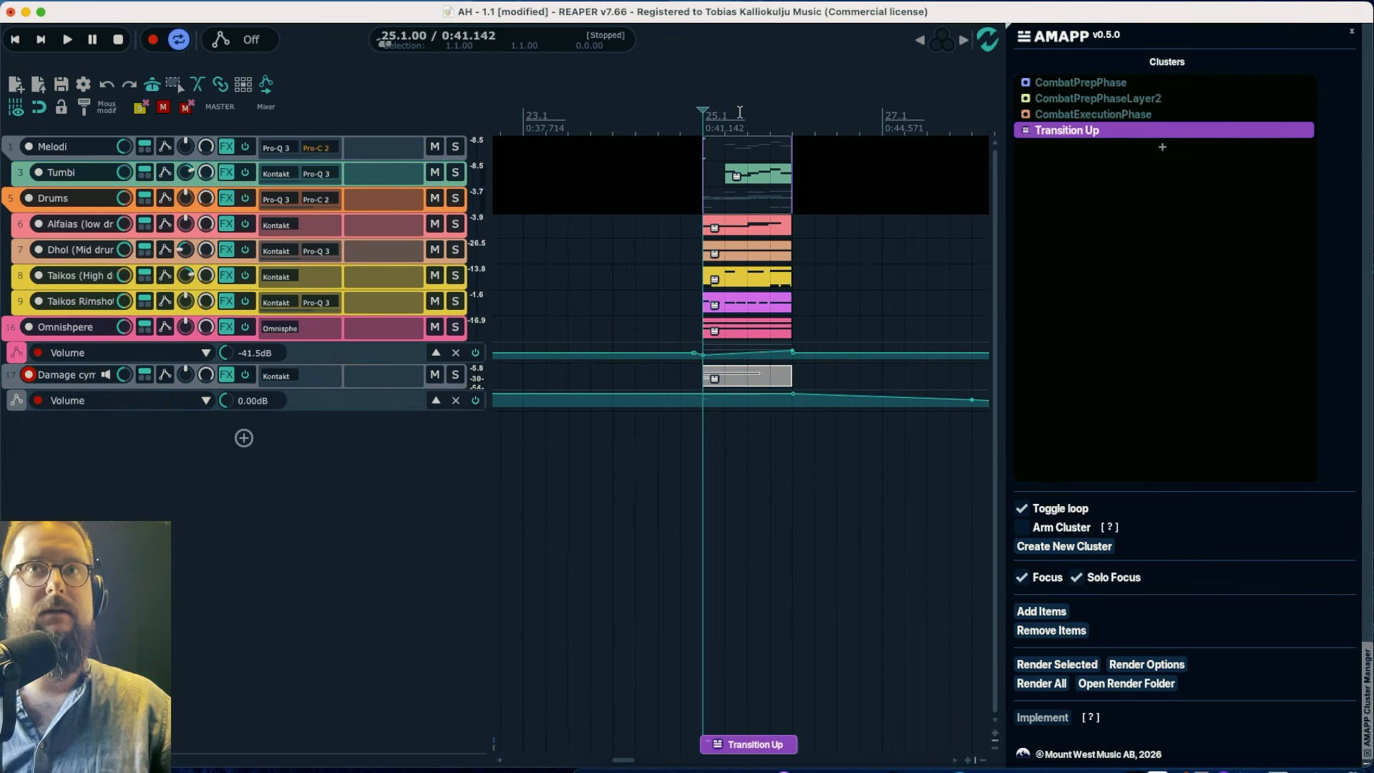
key(space)
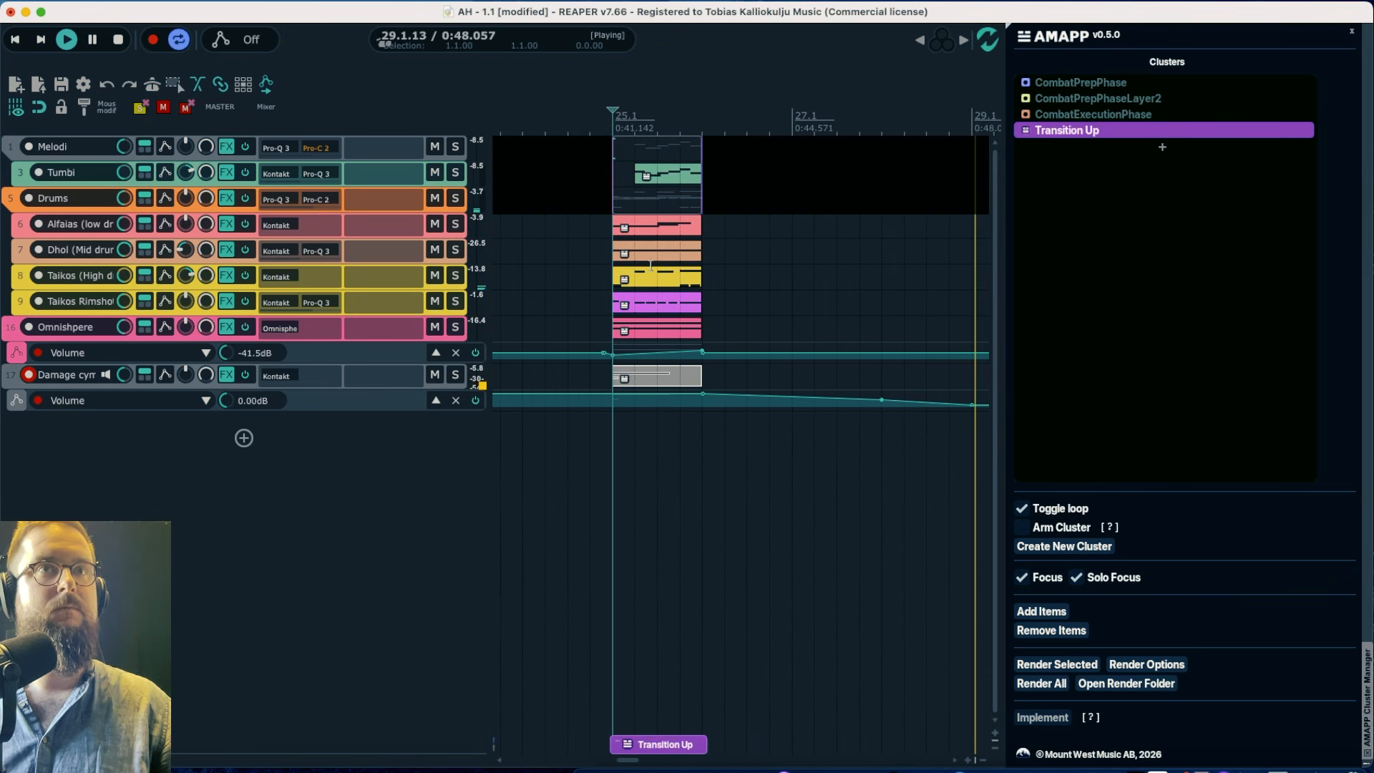
key(space)
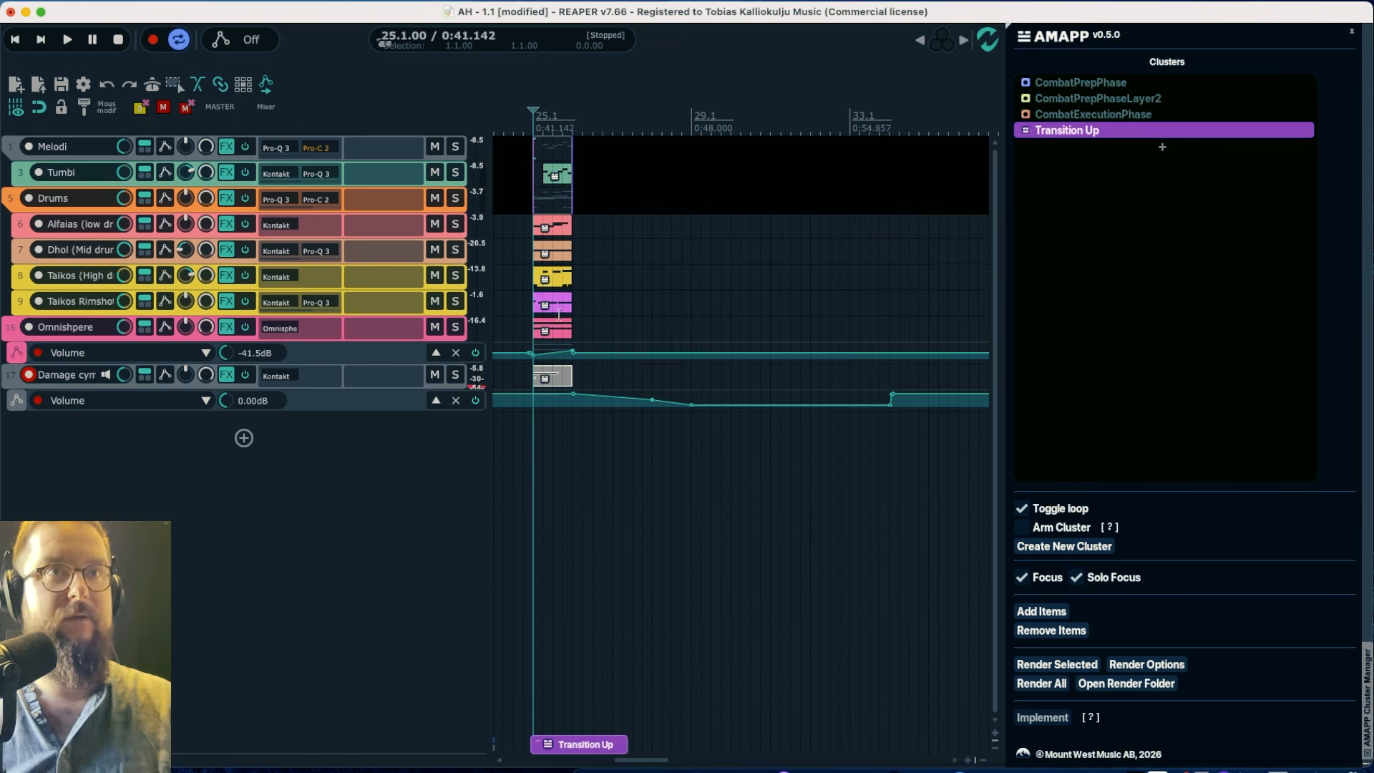
Copy the Transition Up drum, Tumbi, Omnishpere and Damage cymbals items to 61.3 on the same tracks
scroll(864, 272, right, 5)
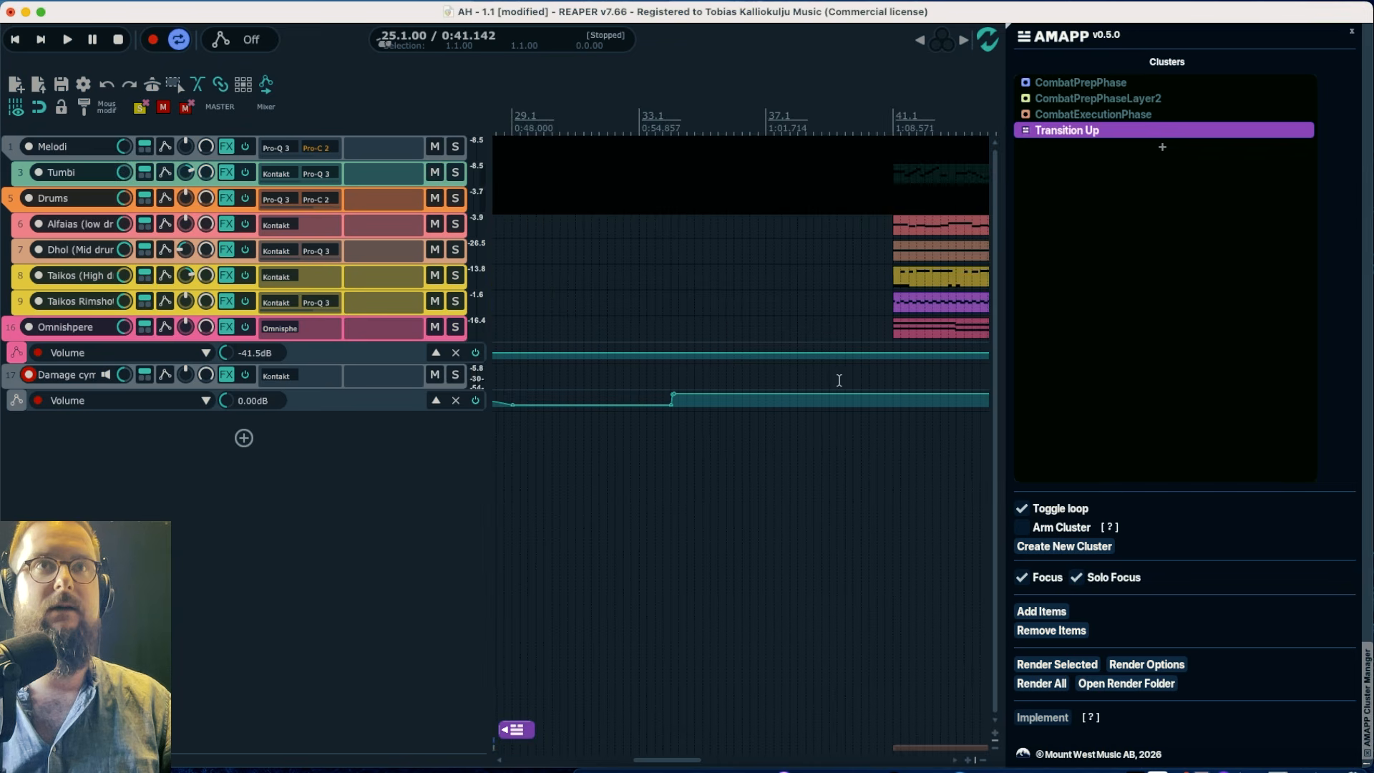
click(858, 379)
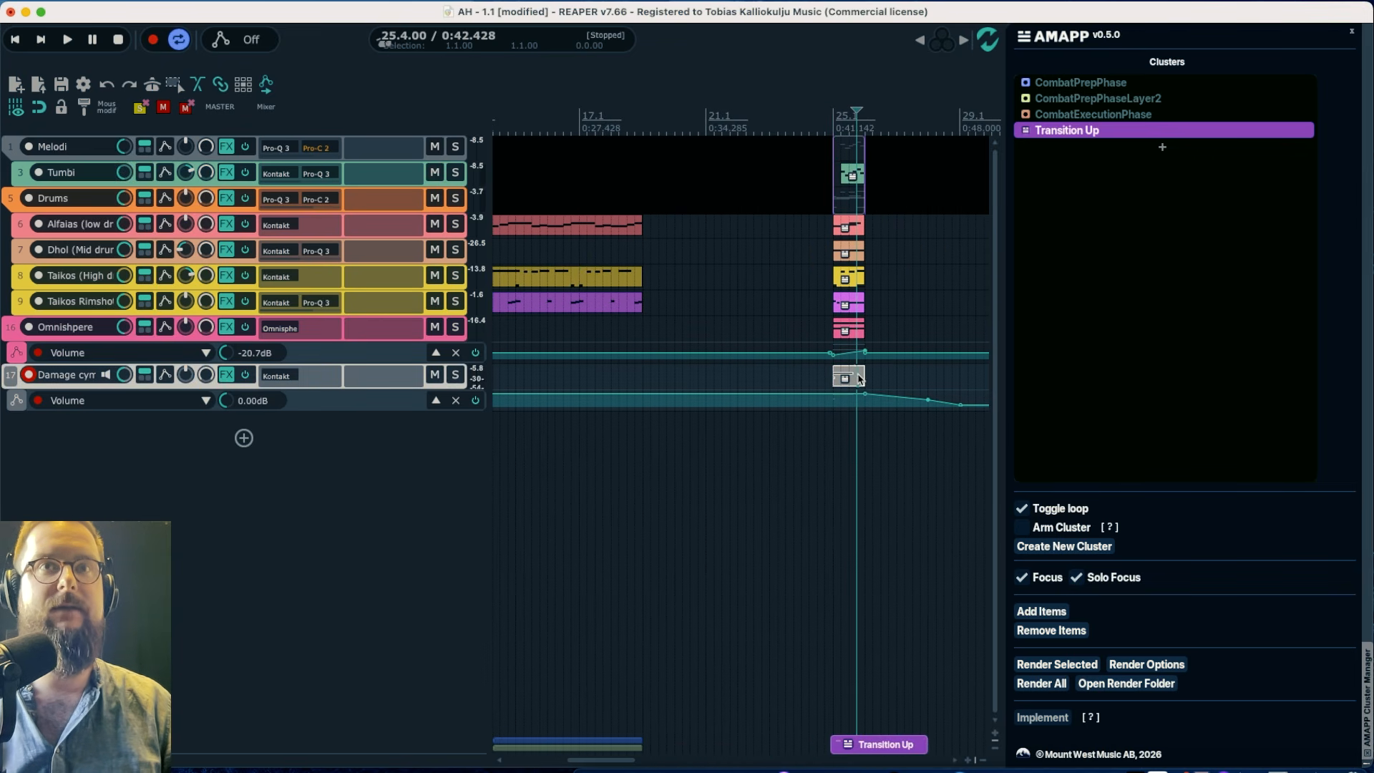
super+click(853, 333)
super+click(853, 305)
super+click(855, 278)
super+click(854, 254)
super+click(856, 228)
drag(580, 226, 885, 230)
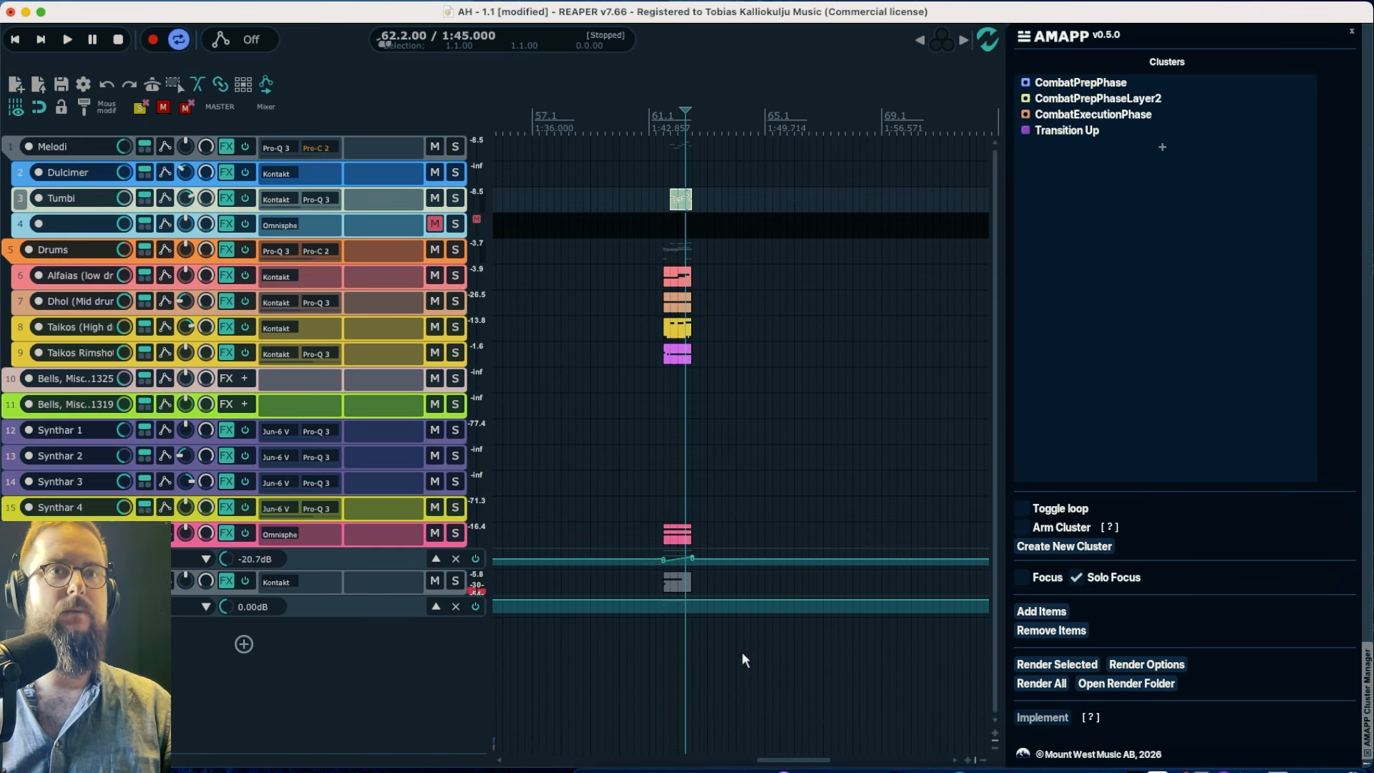
Create a new cluster named TransitionDown from all the copied items at 61.3
drag(743, 653, 597, 137)
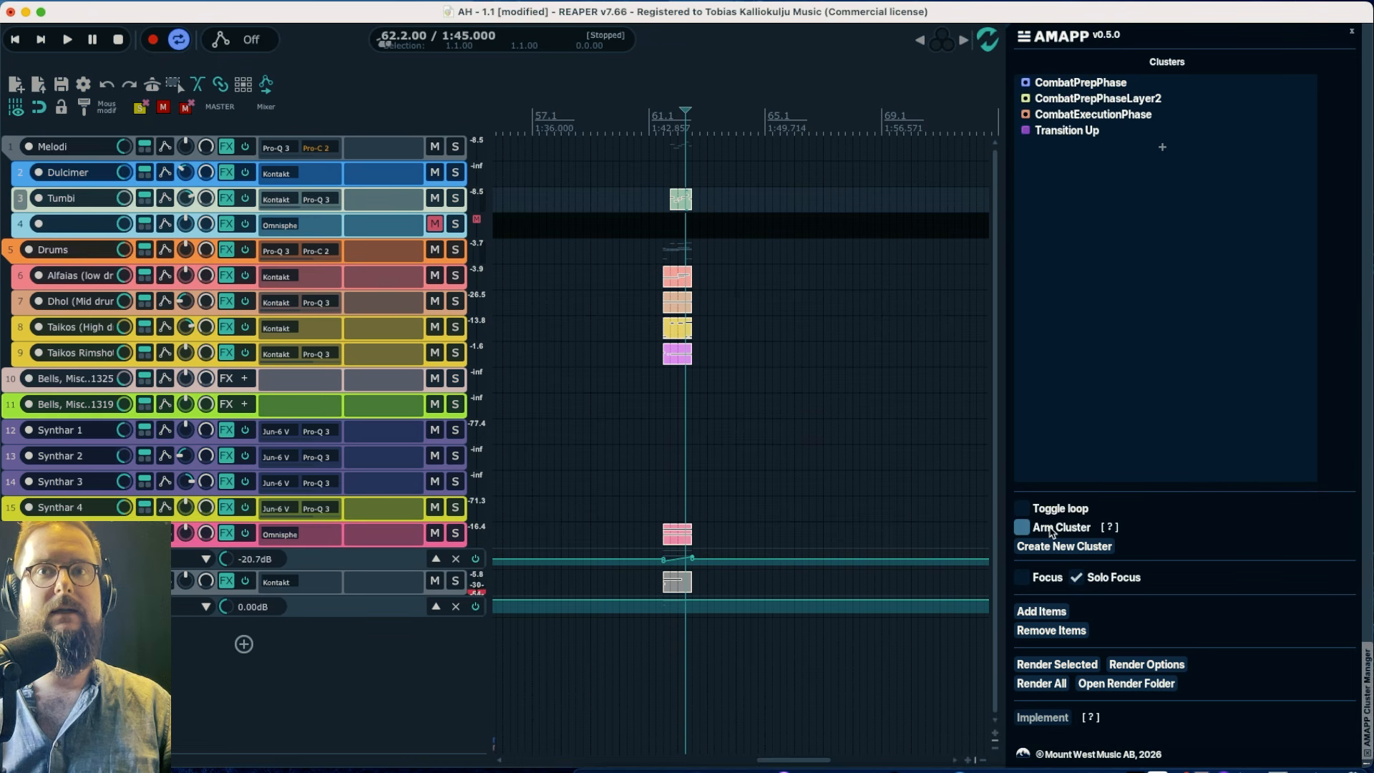
click(1057, 548)
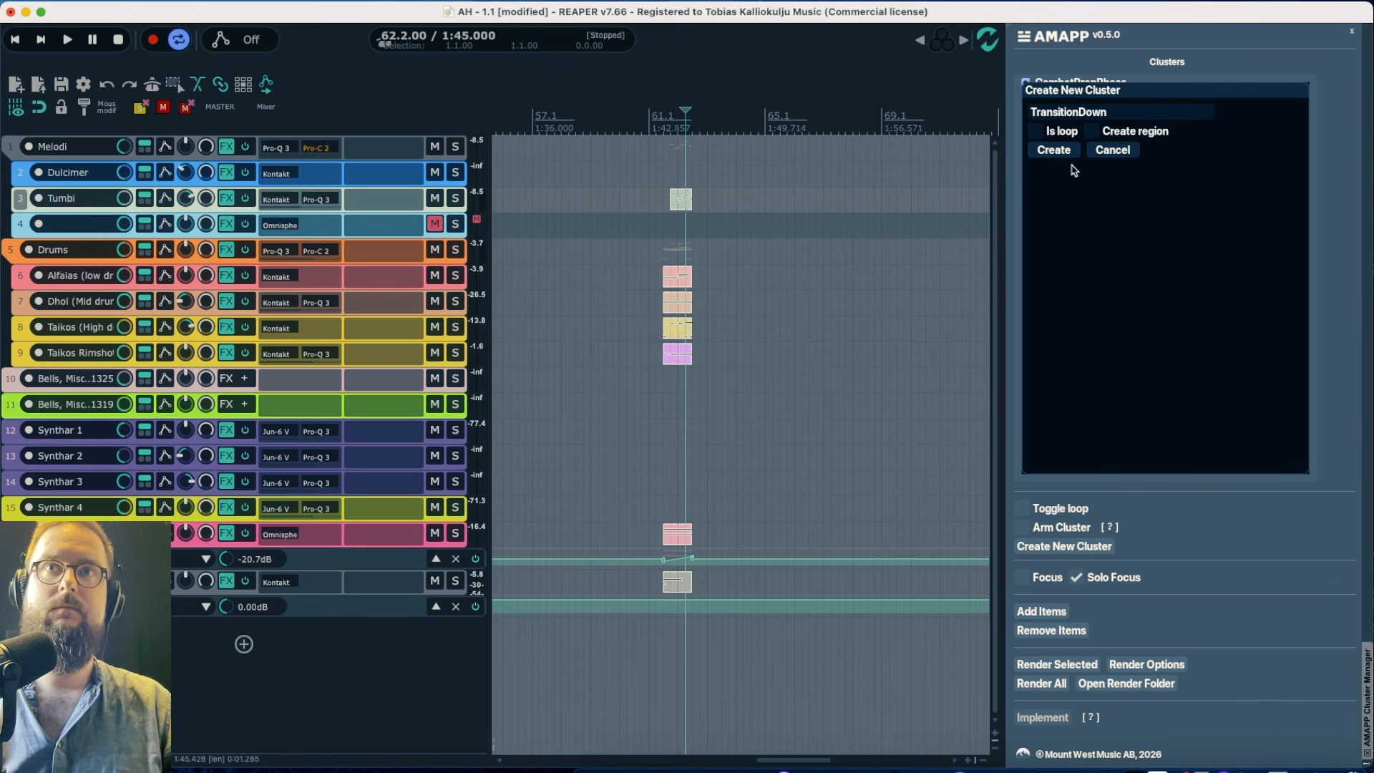
click(1054, 151)
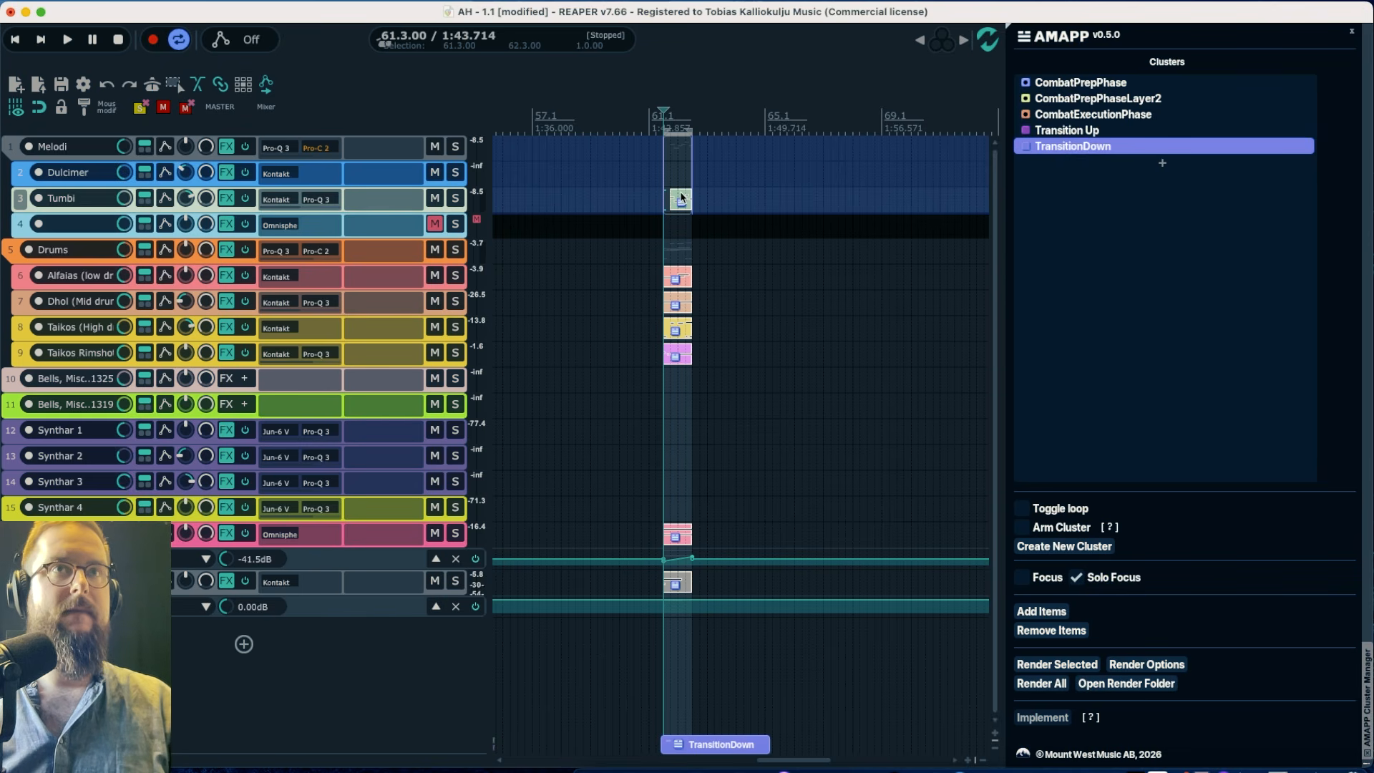
Remove the Tumbi item from TransitionDown and delete the Alfaias notes above C3 from bar 62 on
click(682, 196)
click(681, 194)
double_click(680, 279)
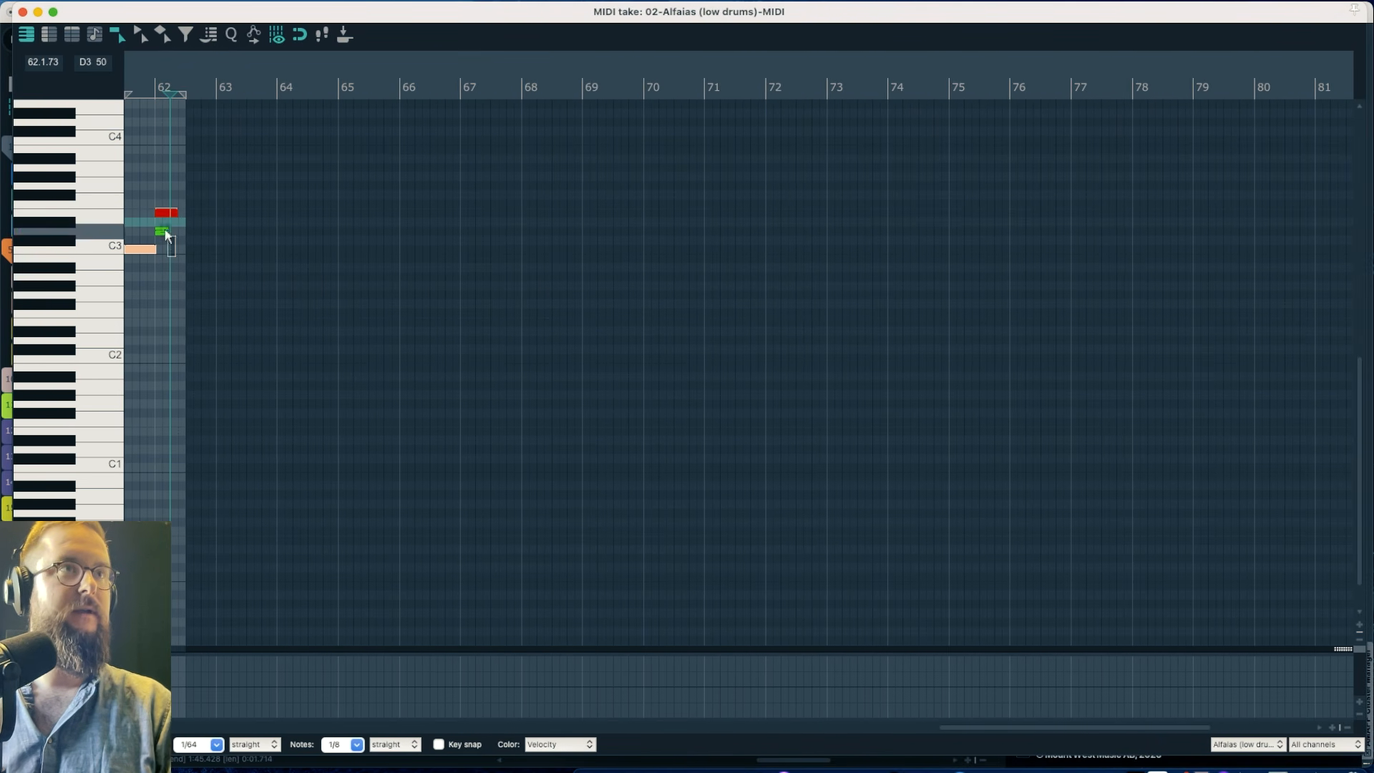
drag(167, 233, 157, 195)
key(Delete)
Extend the Alfaias C3 note to the item's end at 62.3 and play it
click(139, 249)
click(126, 79)
drag(155, 250, 186, 255)
key(space)
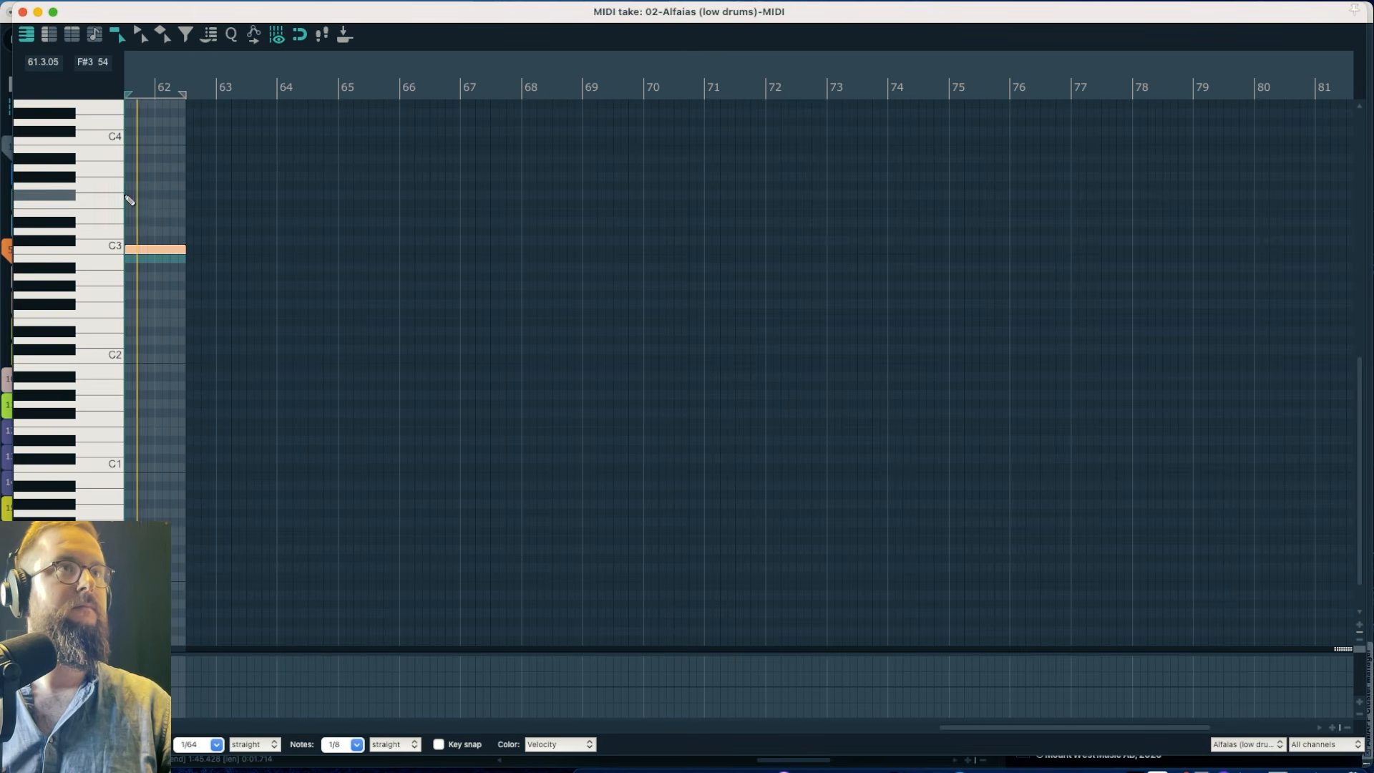
key(space)
click(22, 12)
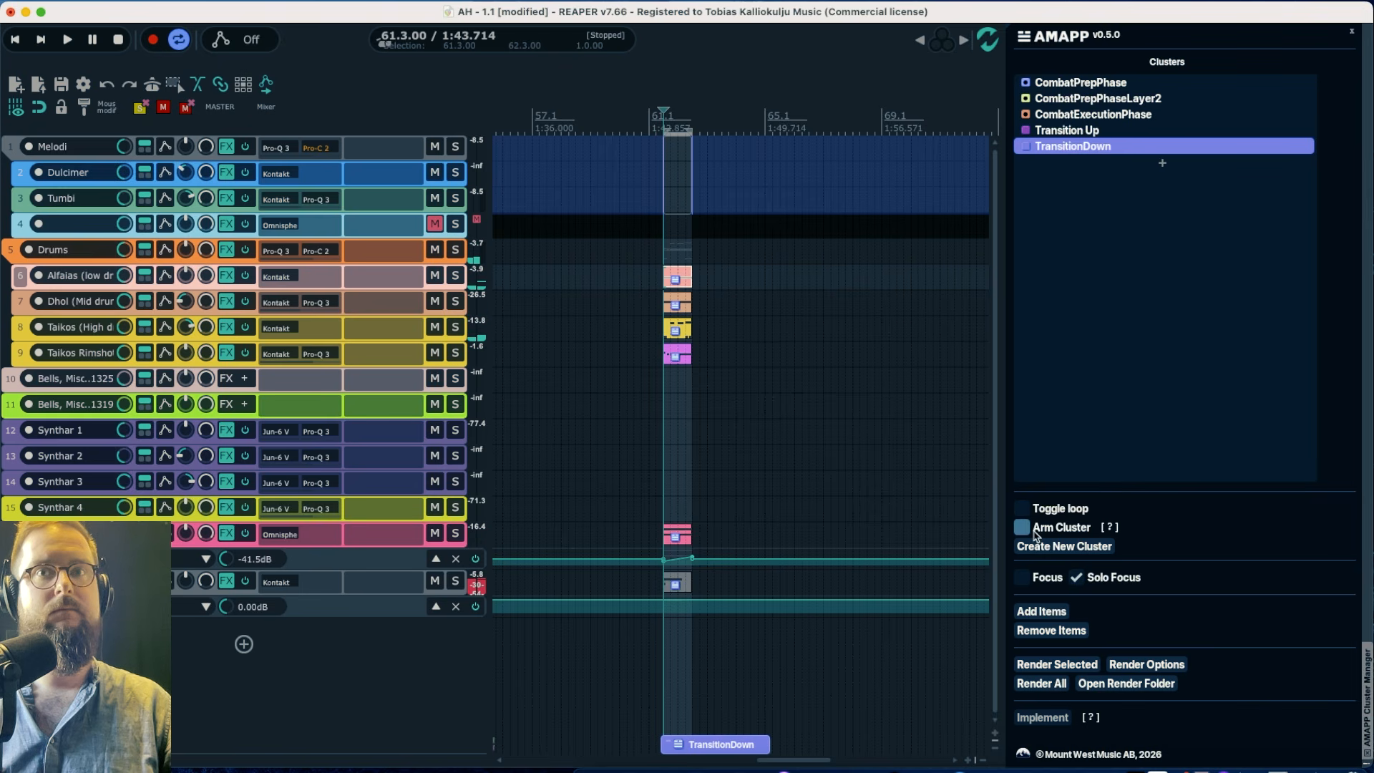
Turn on Focus for TransitionDown and shorten the Dhol note to a short hit at 61.3
click(1036, 576)
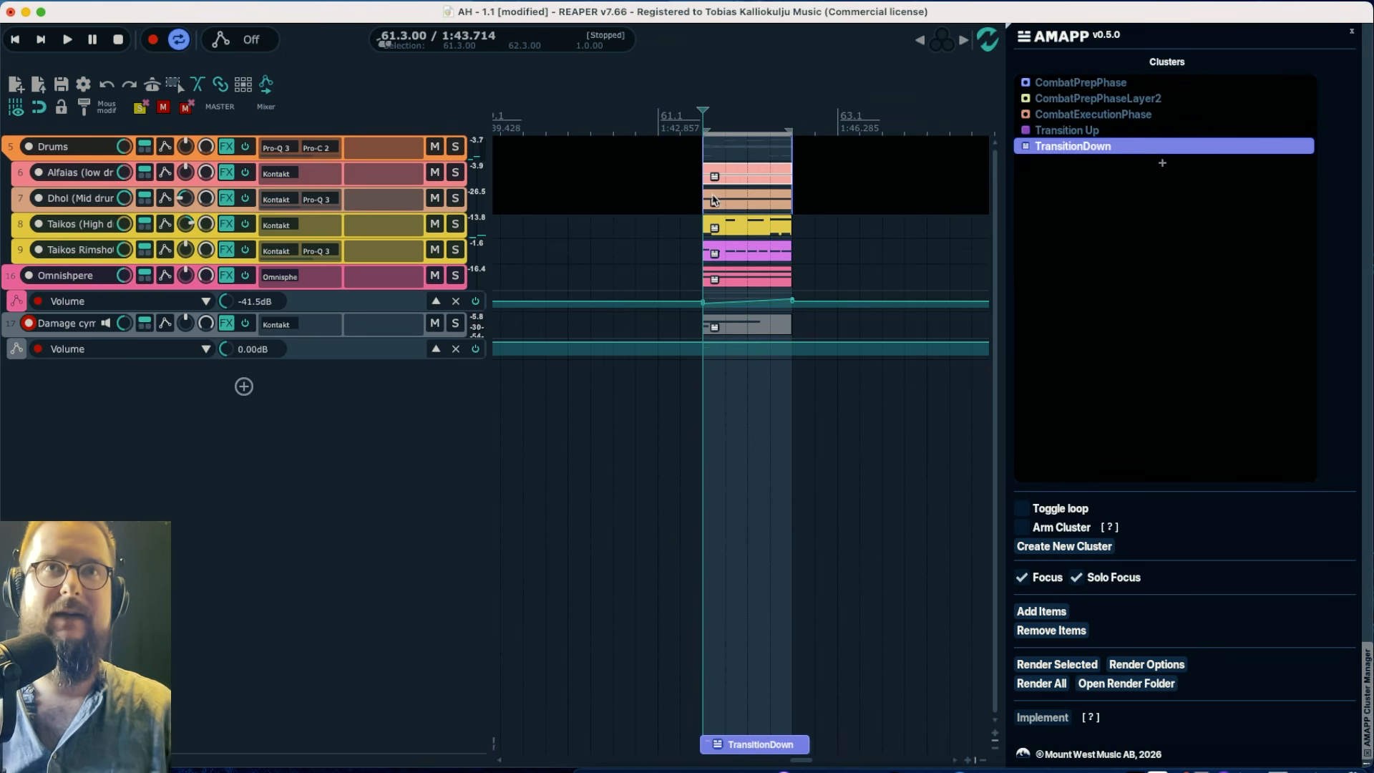
click(733, 197)
click(703, 123)
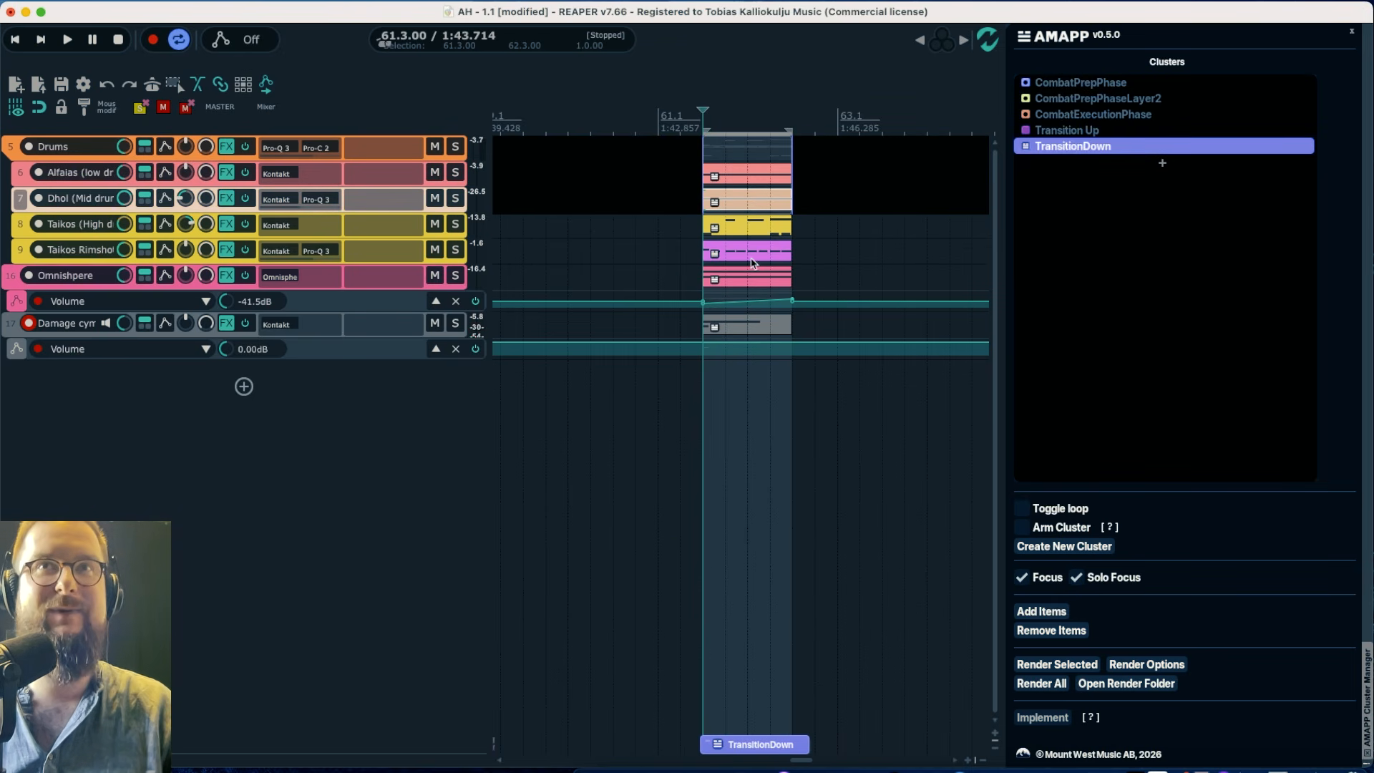
click(731, 194)
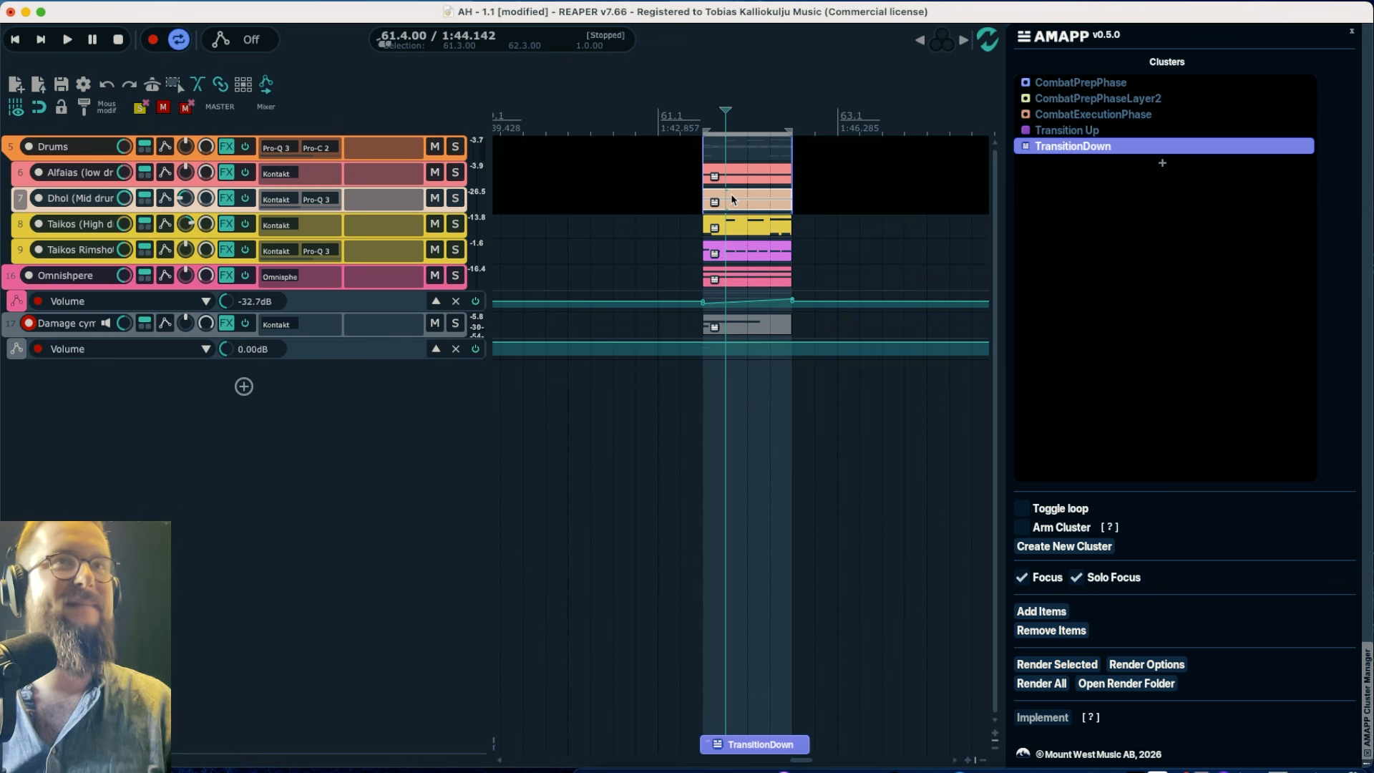
double_click(707, 191)
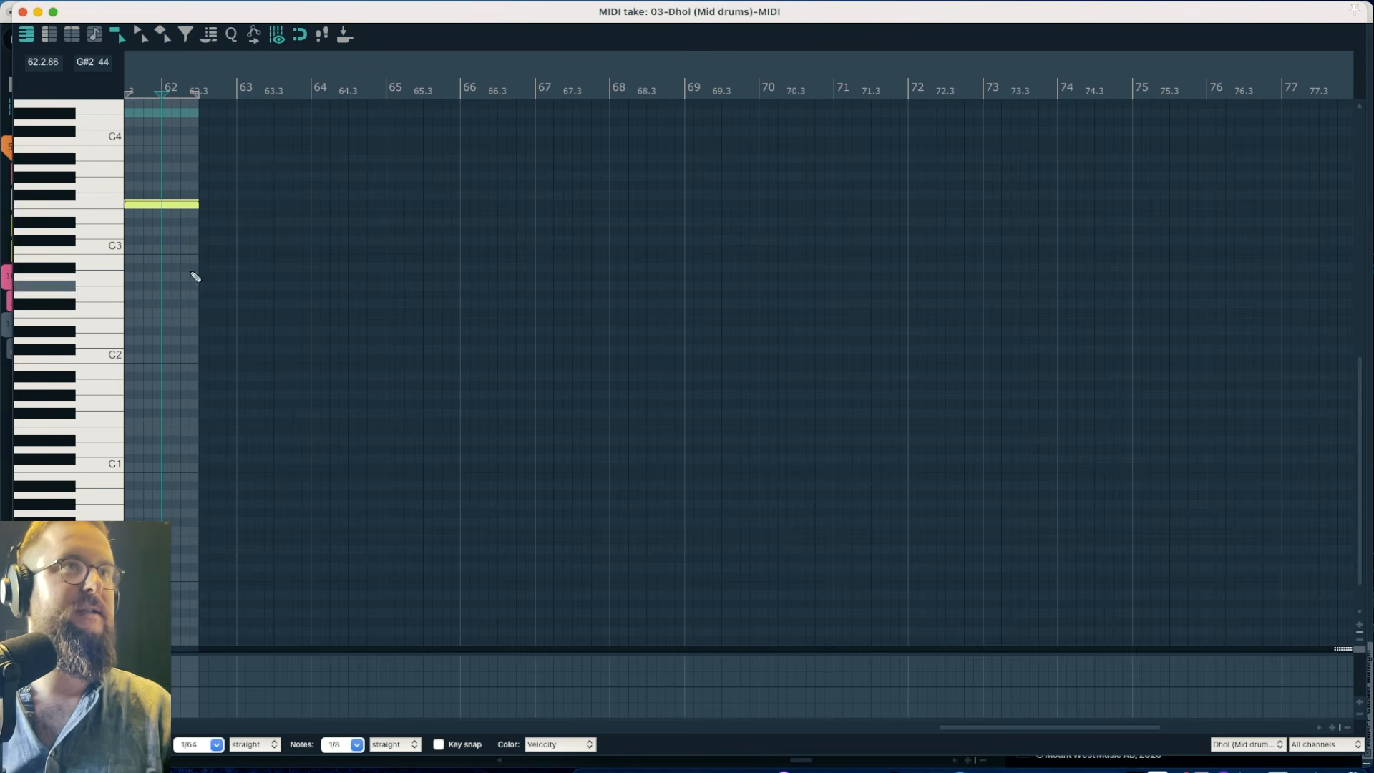
drag(197, 208, 132, 207)
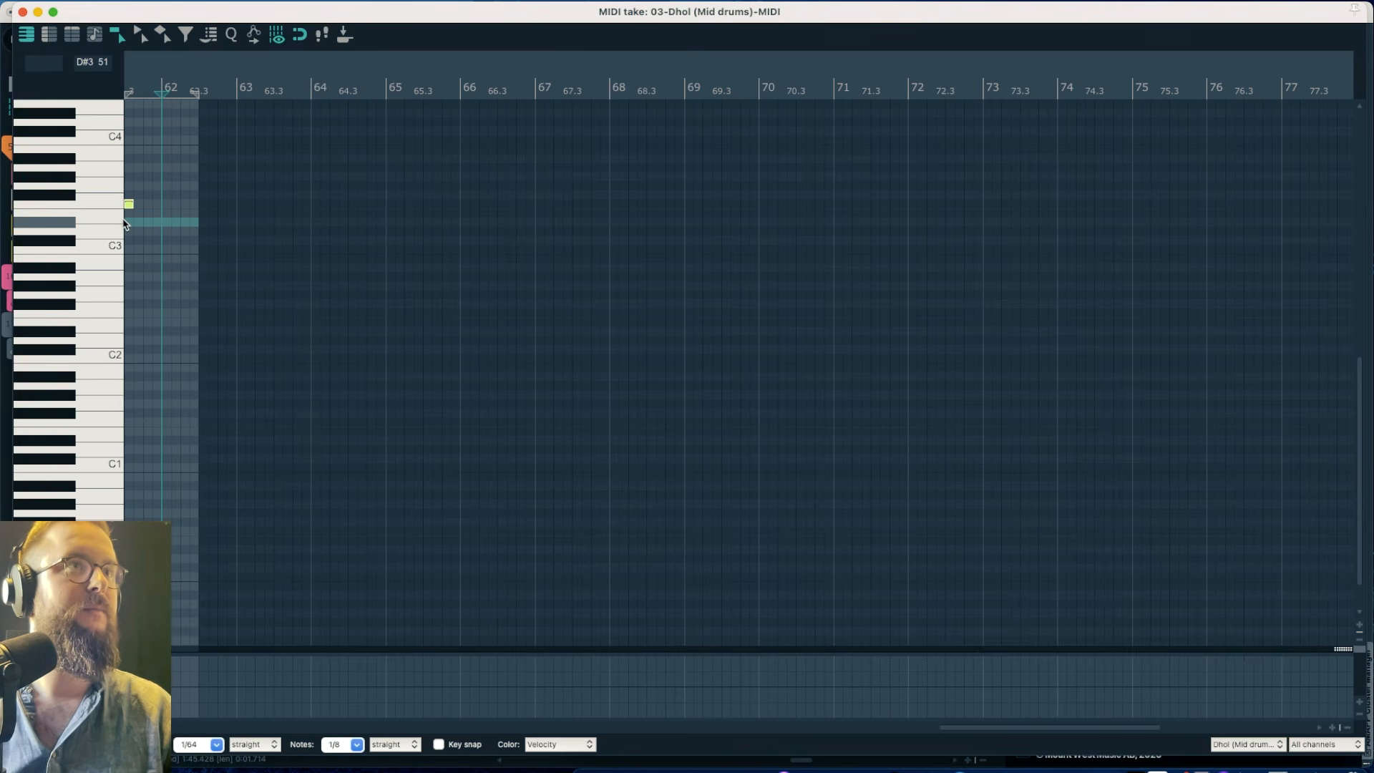
scroll(150, 247, left, 5)
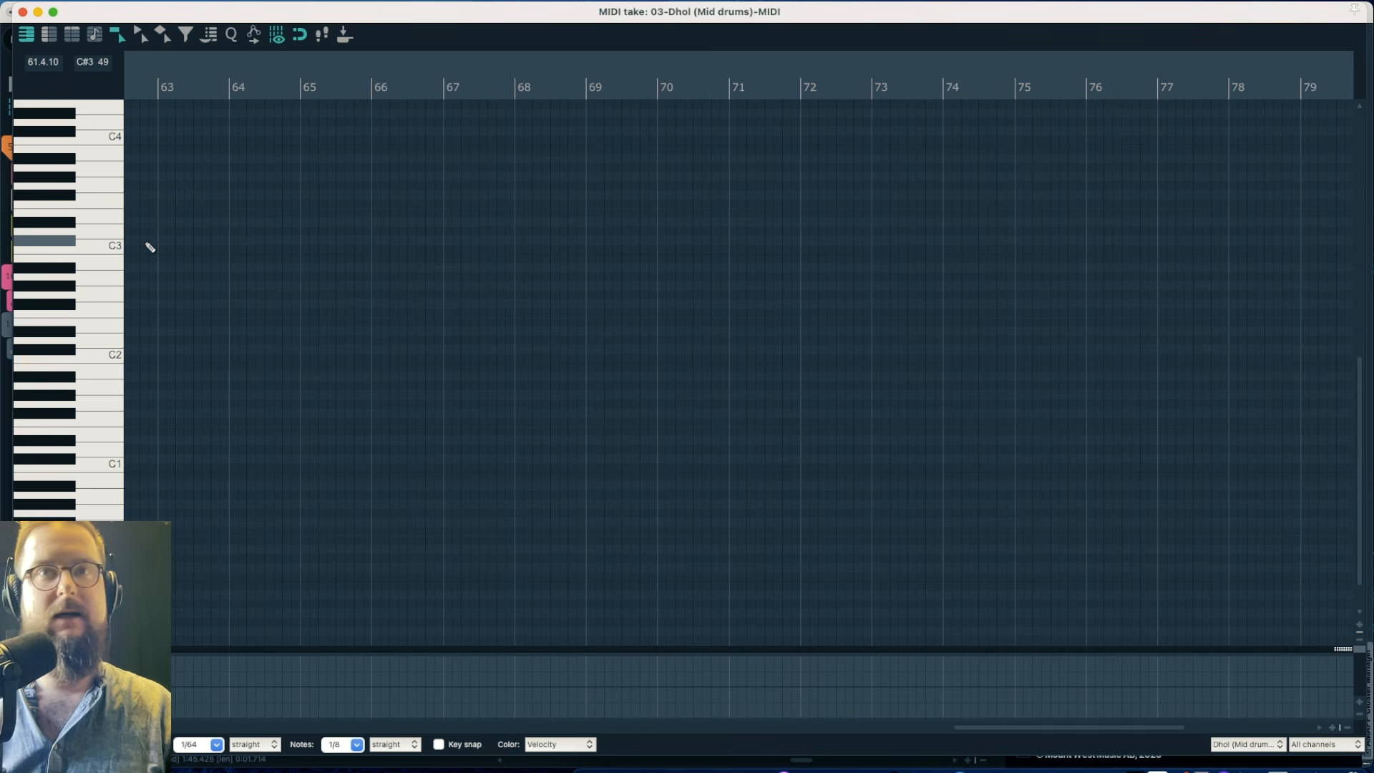
scroll(816, 608, right, 1)
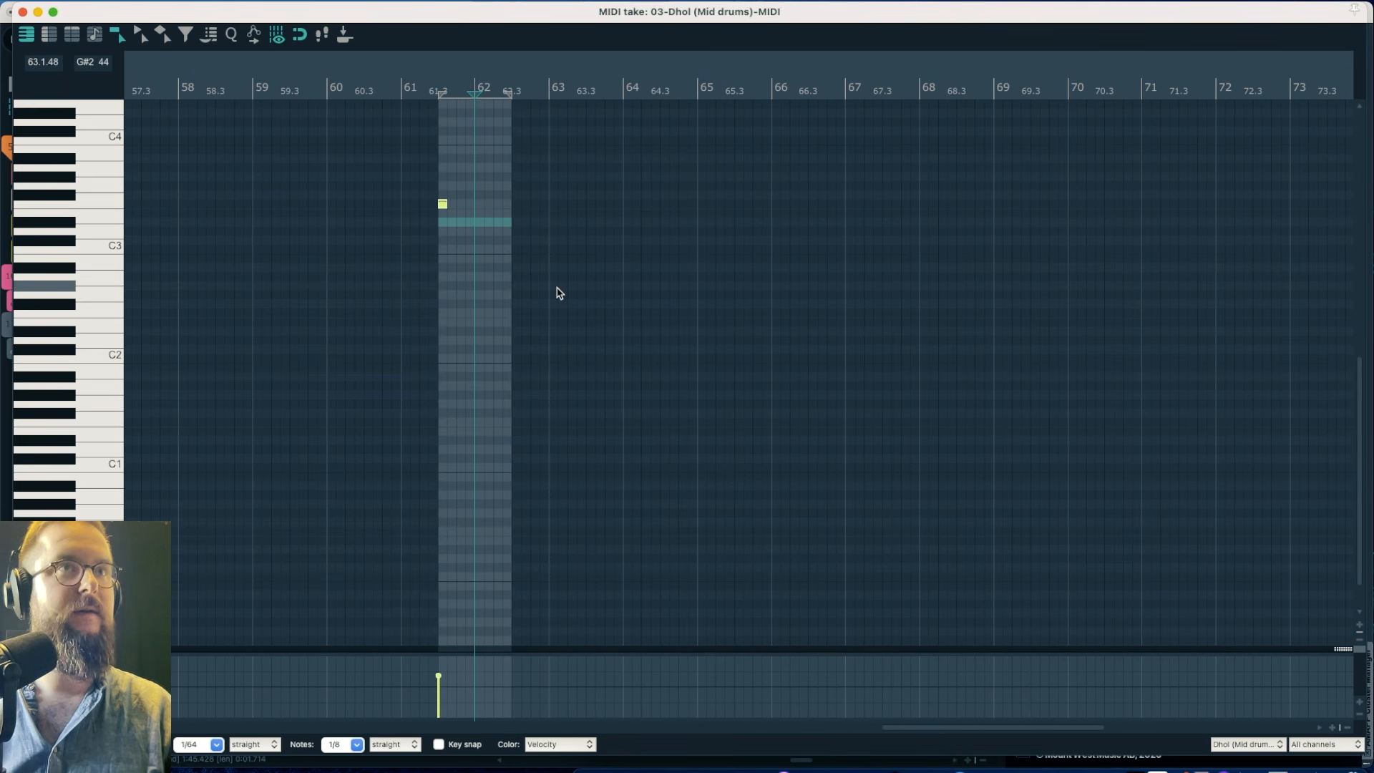
scroll(460, 224, up, 4)
scroll(460, 229, up, 2)
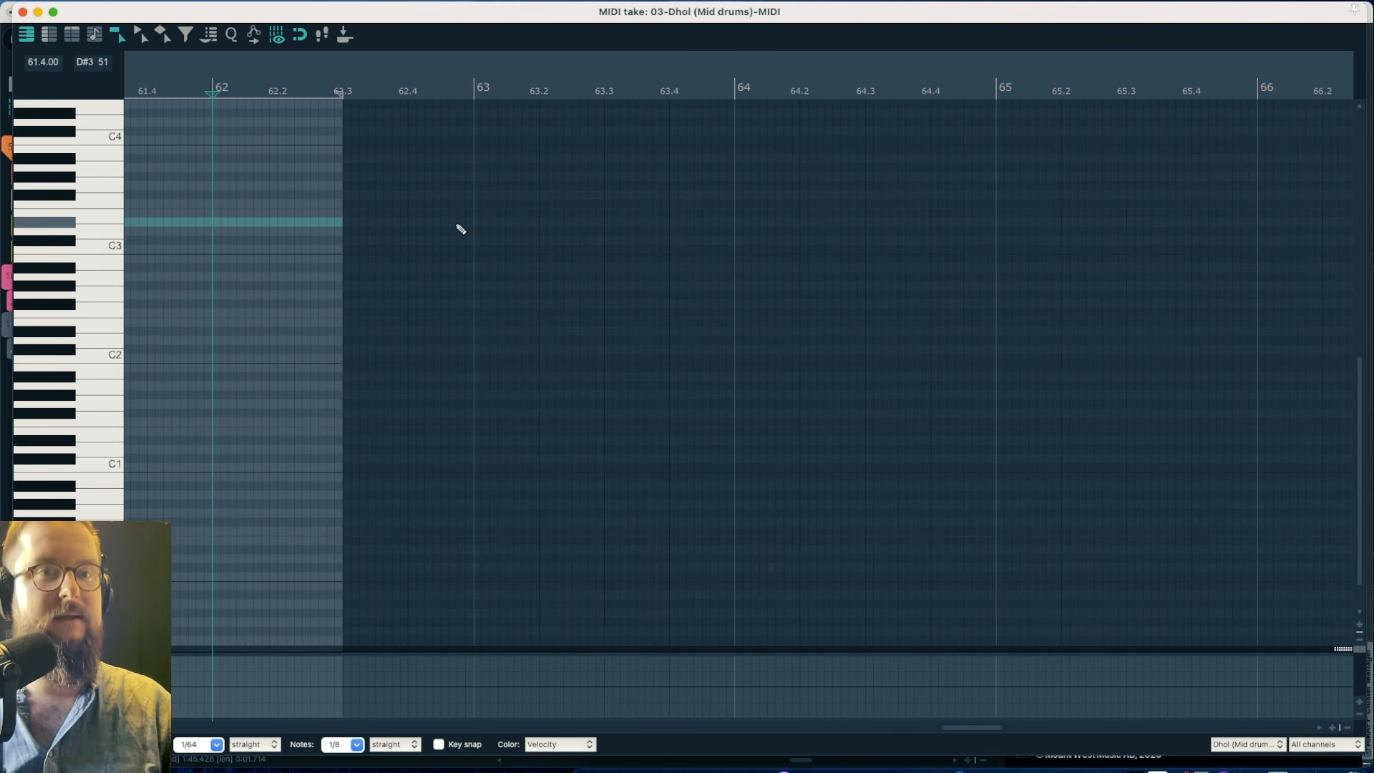
scroll(460, 230, right, 1)
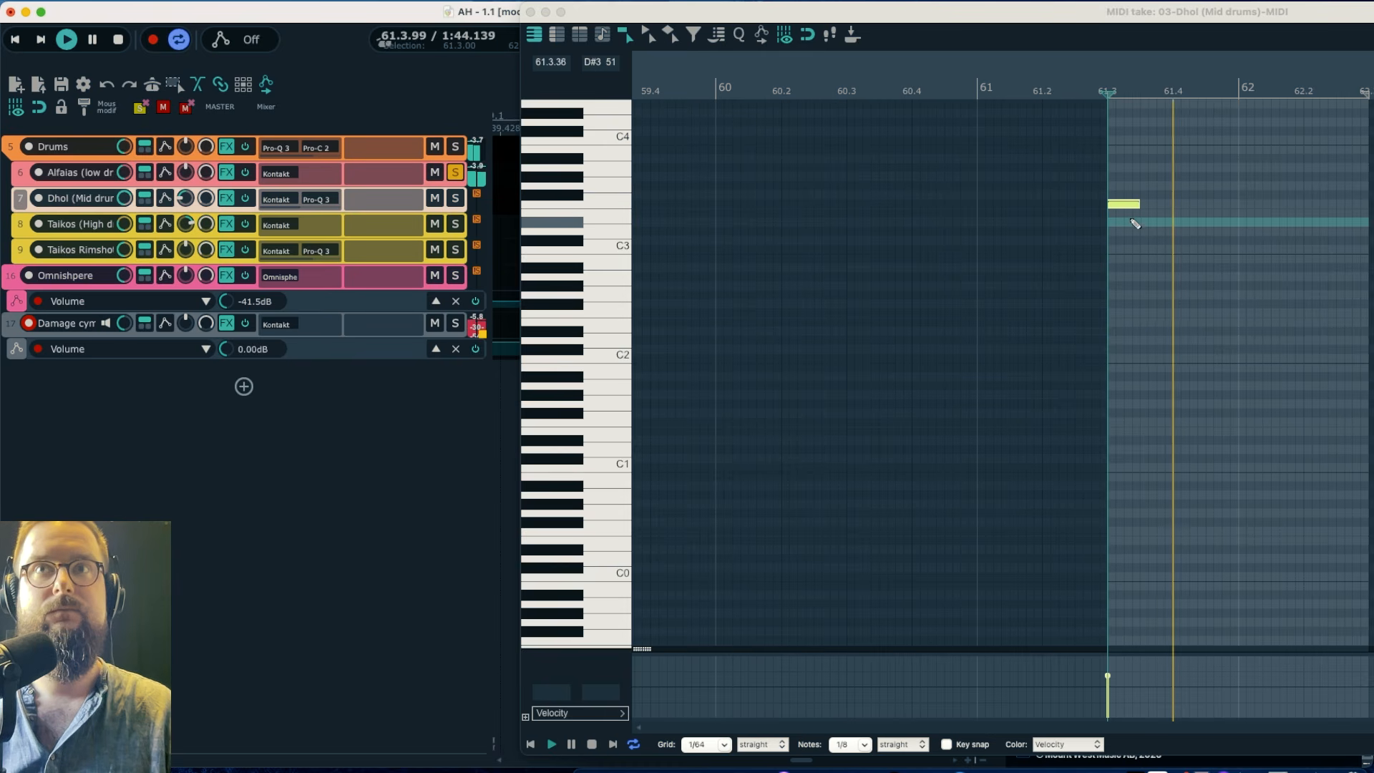
Shorten the Dhol hit at 61.3 further and play the Dhol track soloed
click(1133, 207)
key(space)
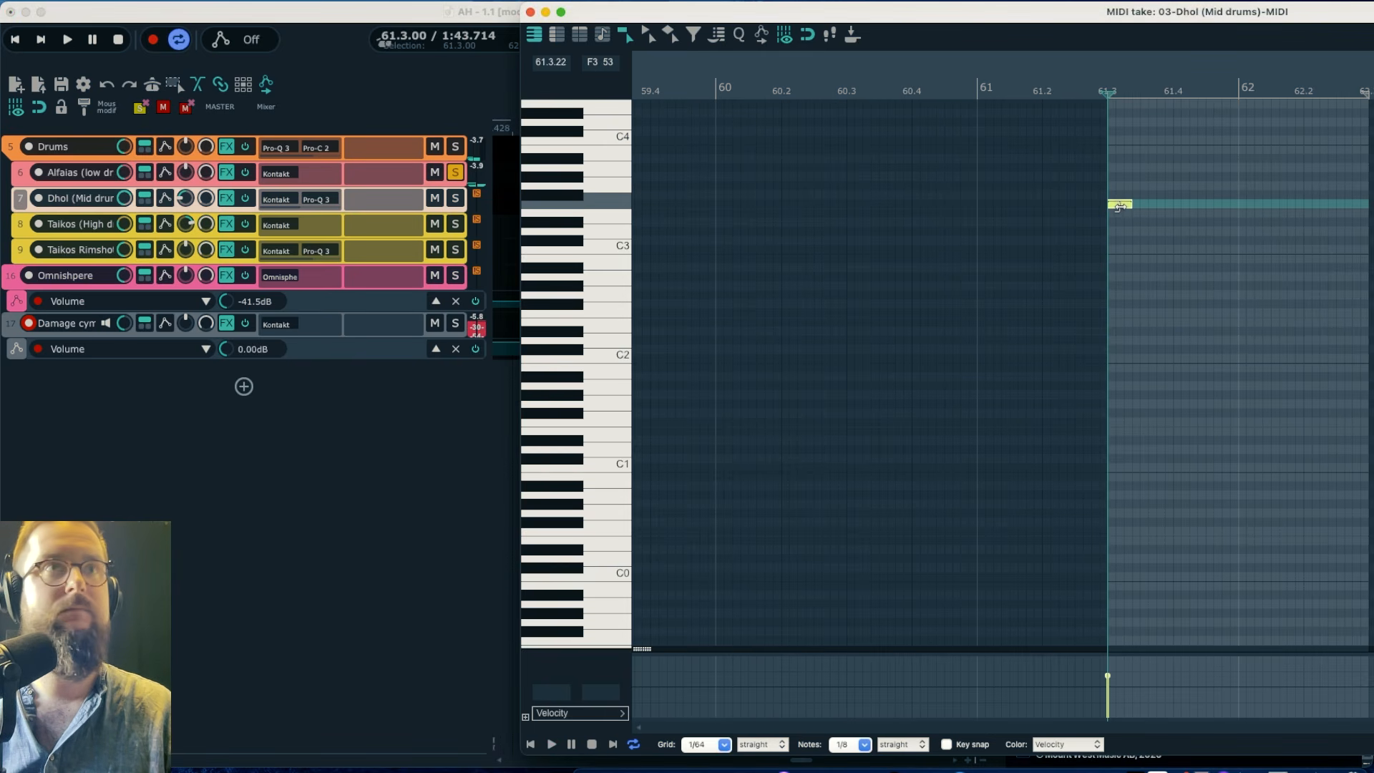
drag(1121, 207, 1125, 208)
click(455, 199)
key(space)
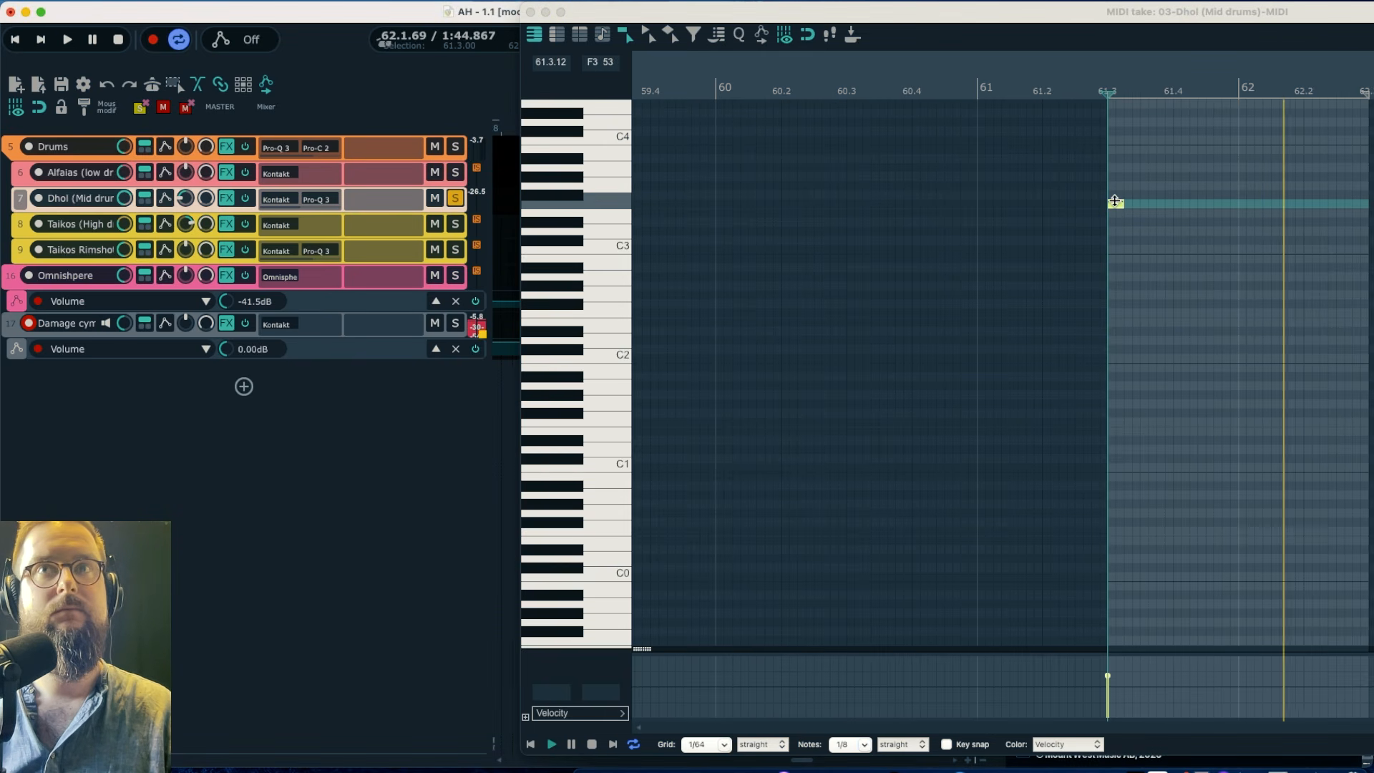
key(space)
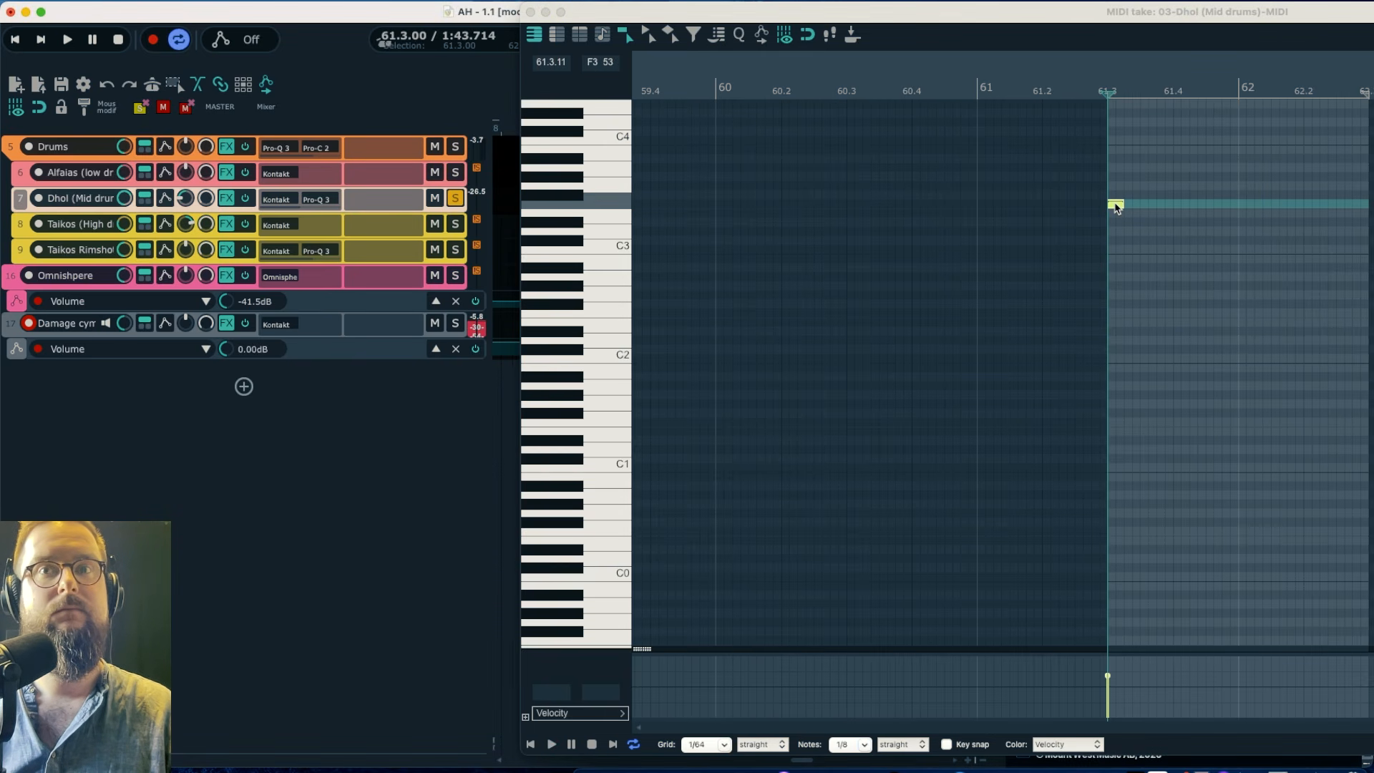
Raise the Dhol hit's velocity to 127 and play it
drag(1108, 676, 1089, 592)
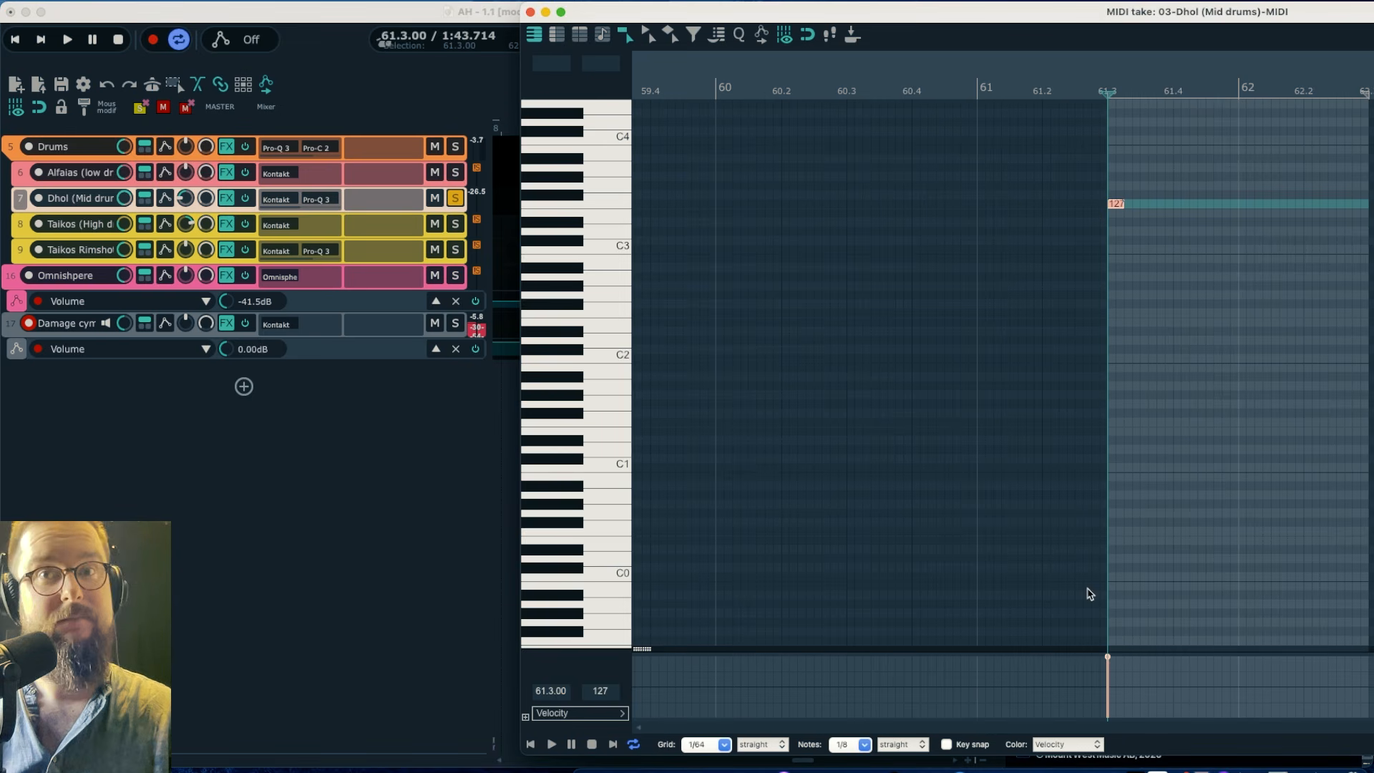
key(space)
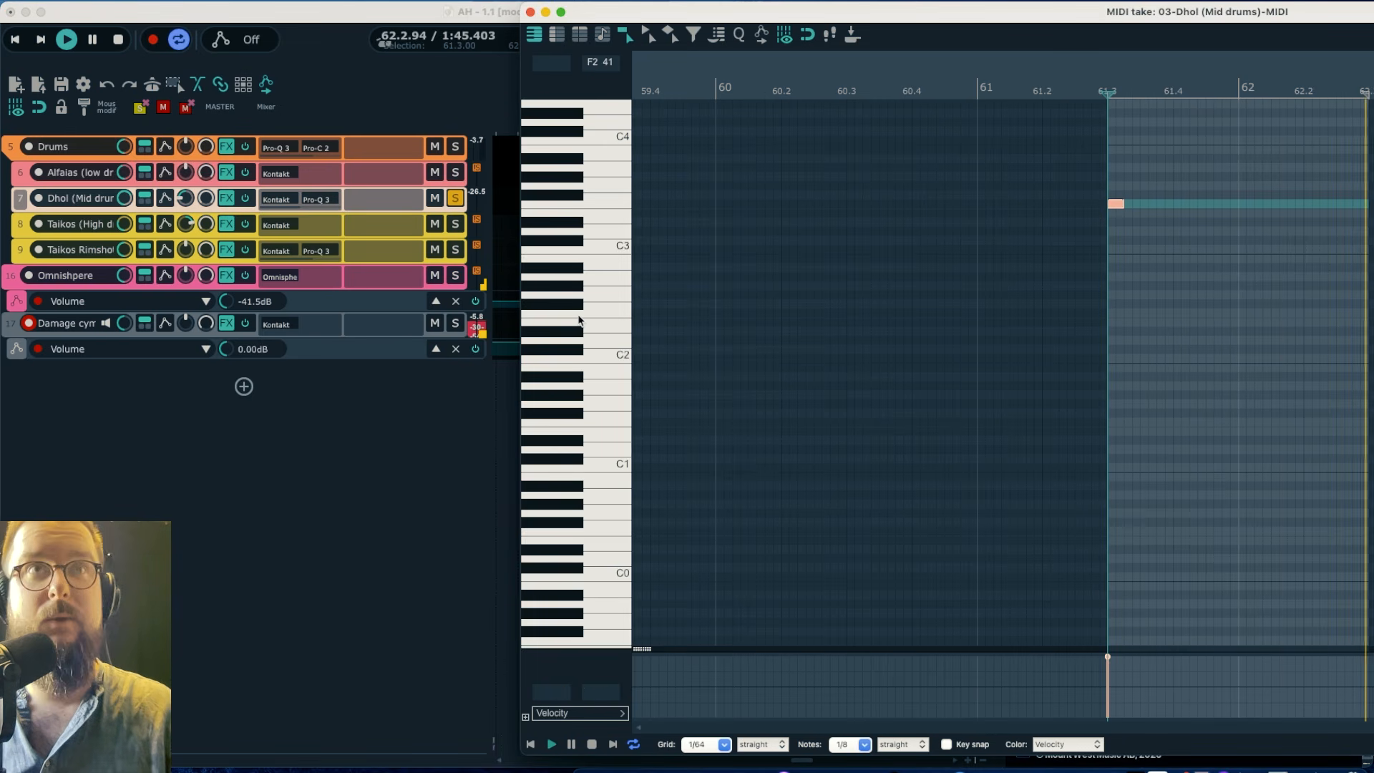
key(space)
click(531, 12)
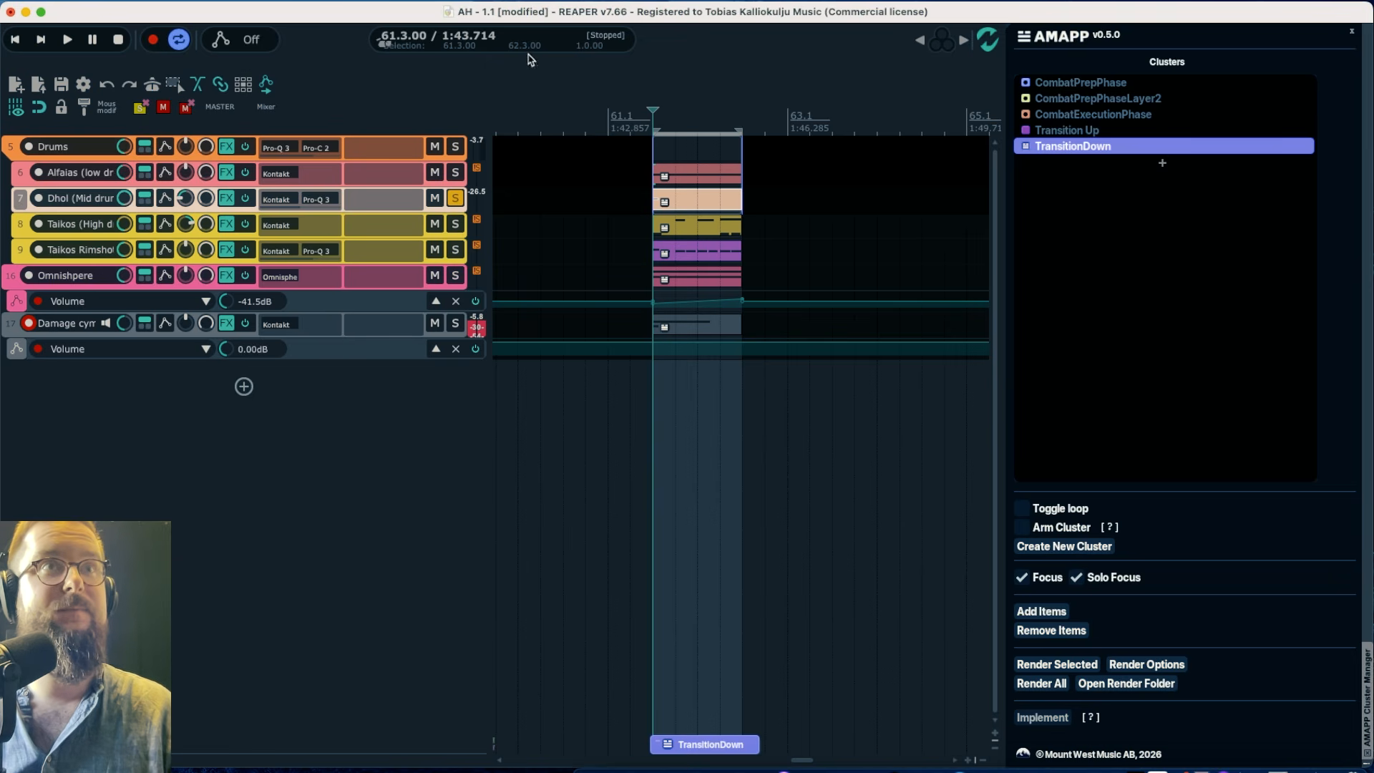
Delete every Taikos (High drums) note except the C3 hit at 61.3 and play it
double_click(705, 226)
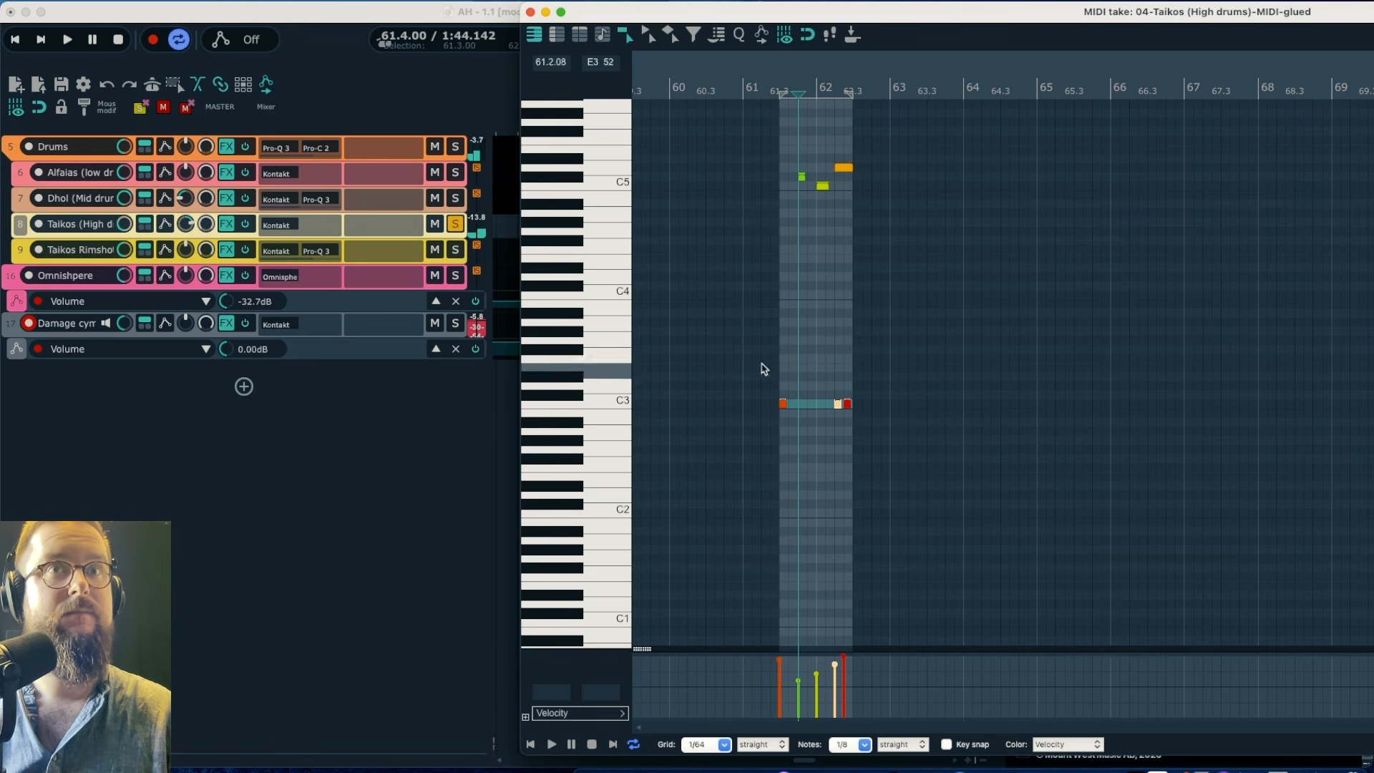
drag(847, 424, 807, 133)
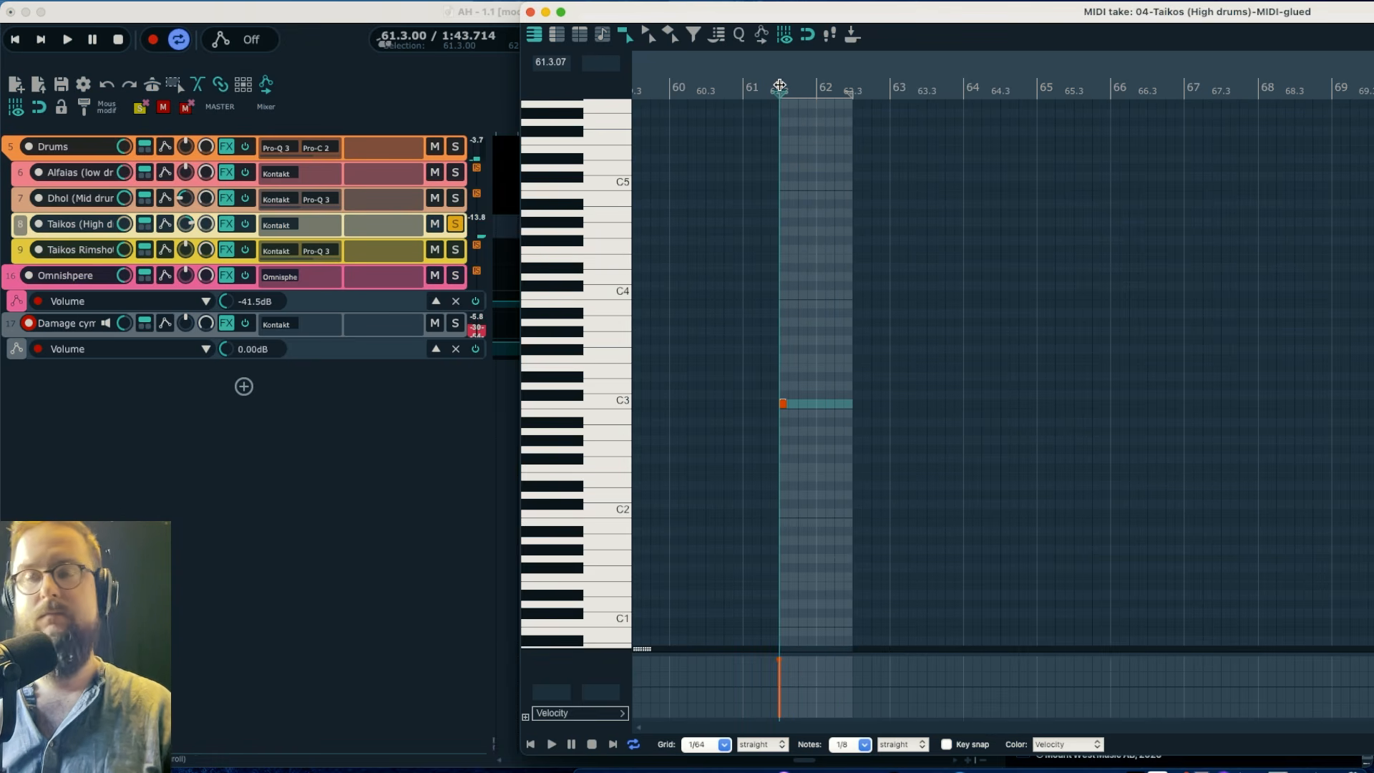
key(space)
key(space)
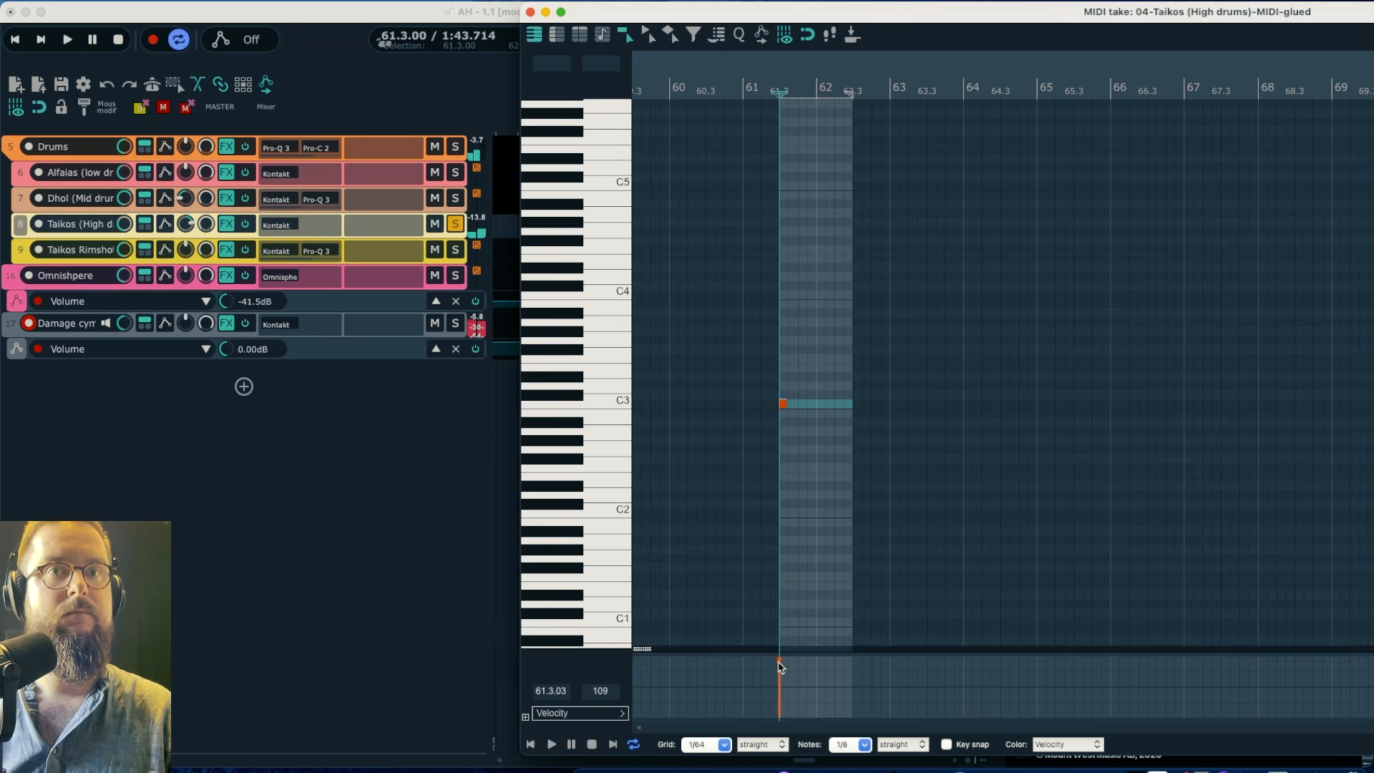
key(ctrl+z)
key(space)
click(530, 12)
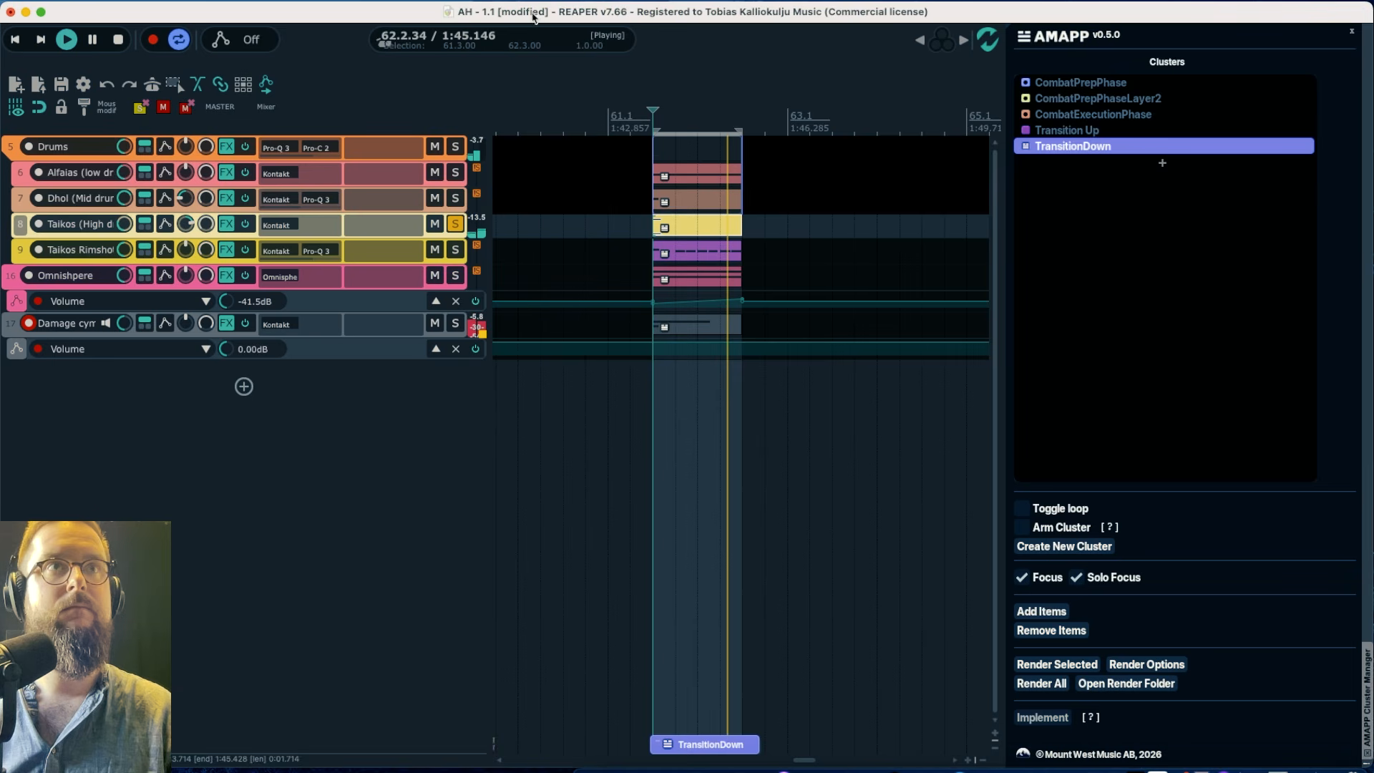
key(space)
Reduce the Taikos Rimshots part in TransitionDown to its opening hit at 61.3 and play it
click(676, 224)
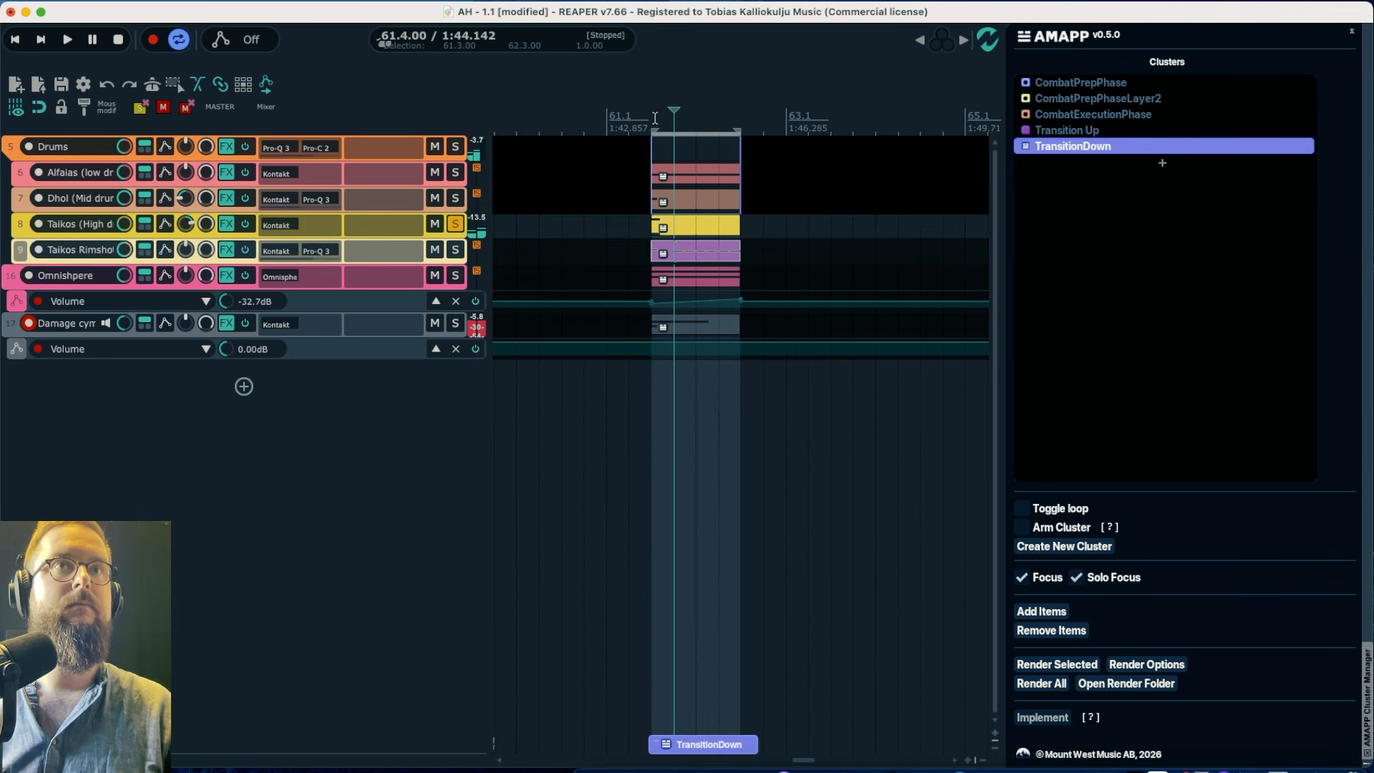
click(691, 260)
key(space)
key(space)
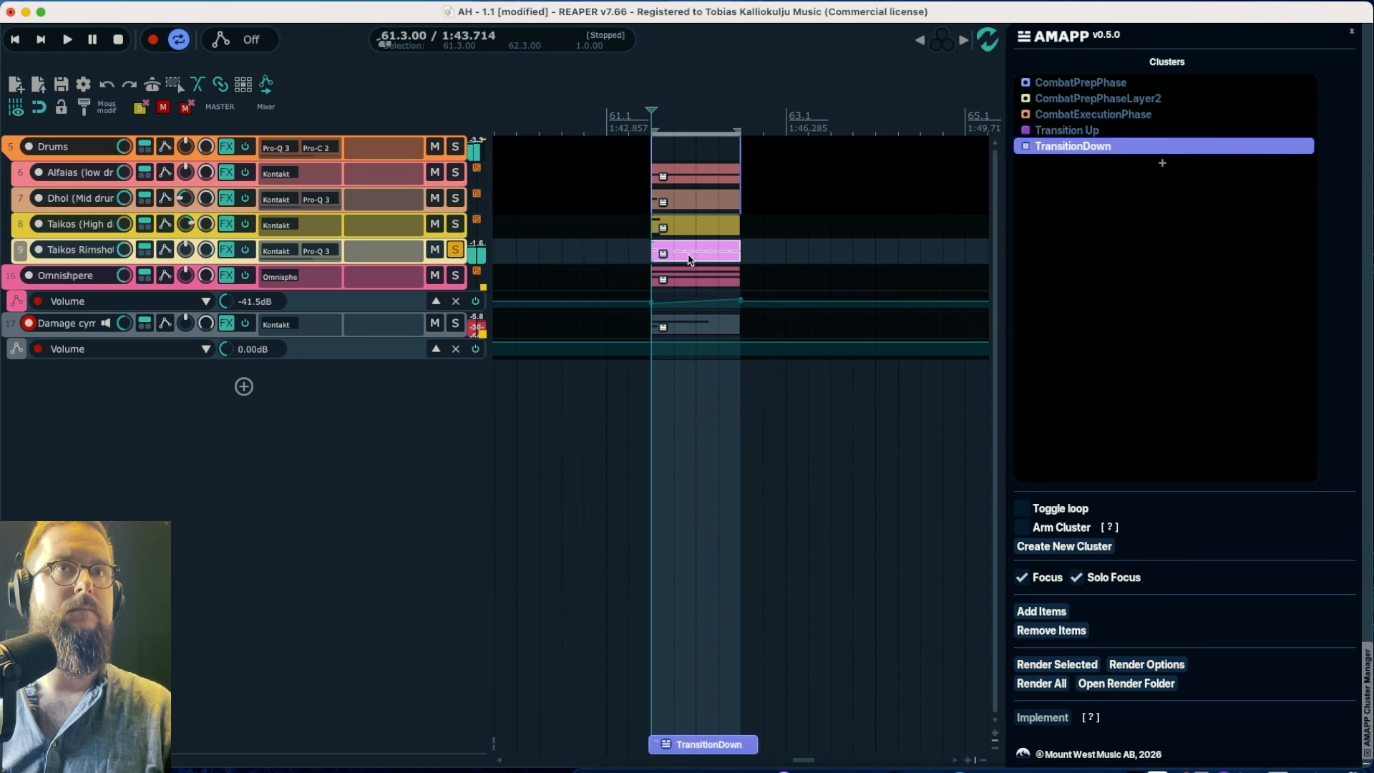
double_click(691, 259)
key(space)
click(530, 12)
key(space)
Delete the Omnishpere item from TransitionDown and reapply Focus to the cluster
click(667, 274)
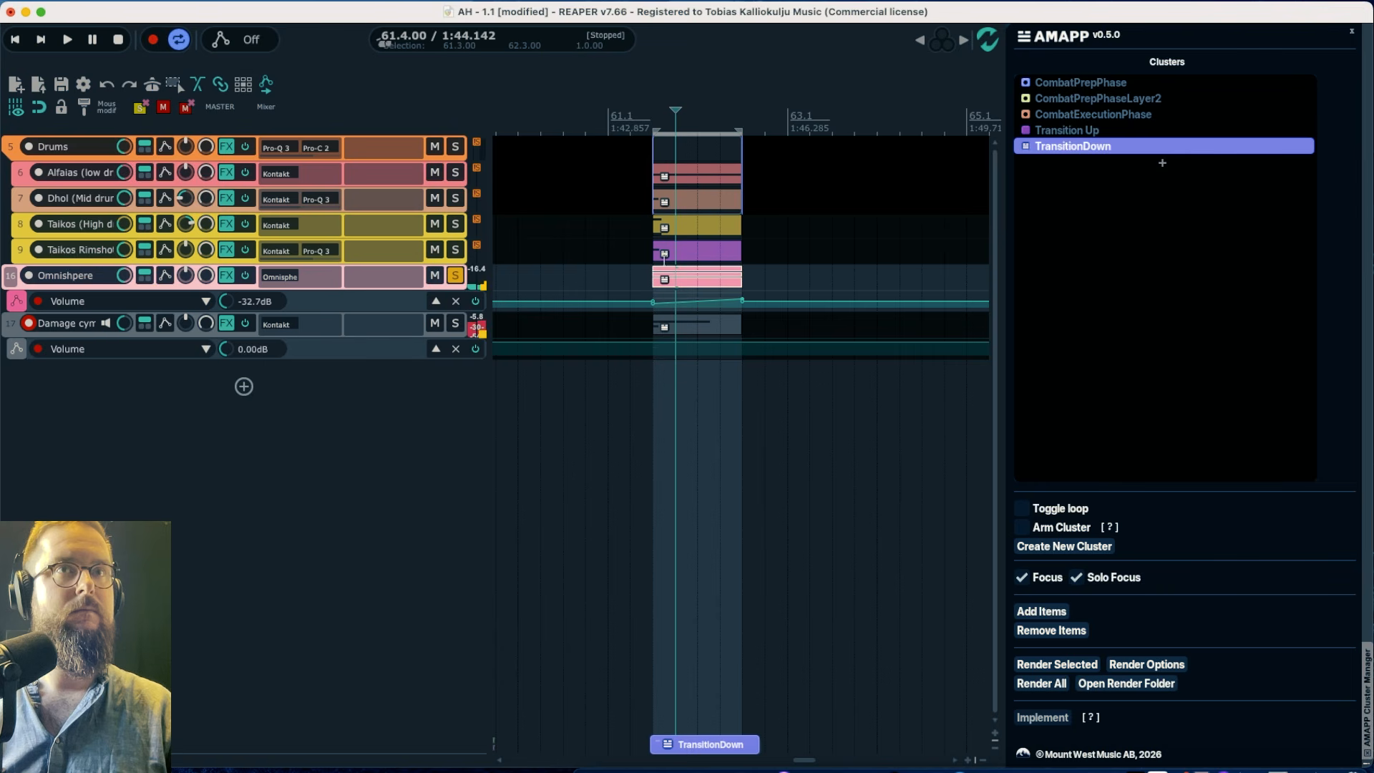
click(659, 128)
click(701, 280)
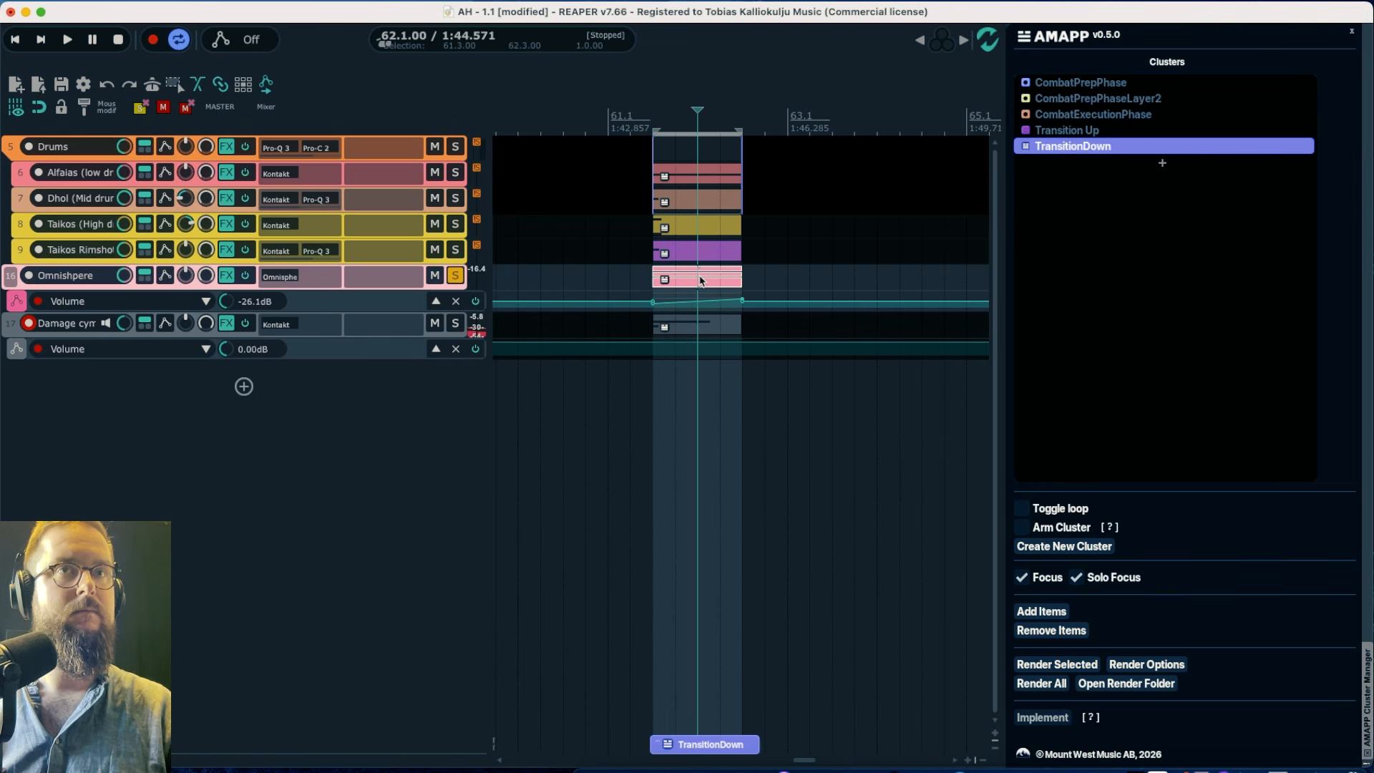
key(Delete)
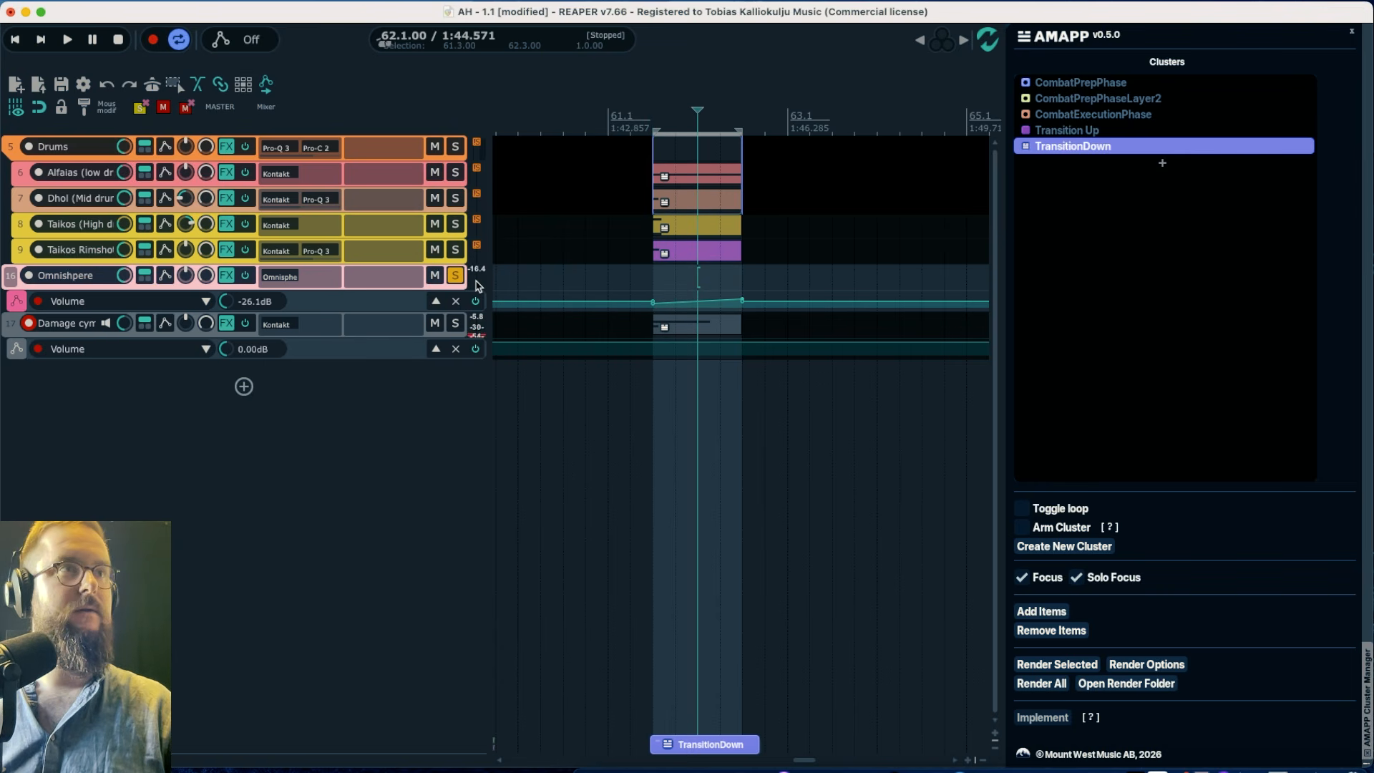
click(1024, 577)
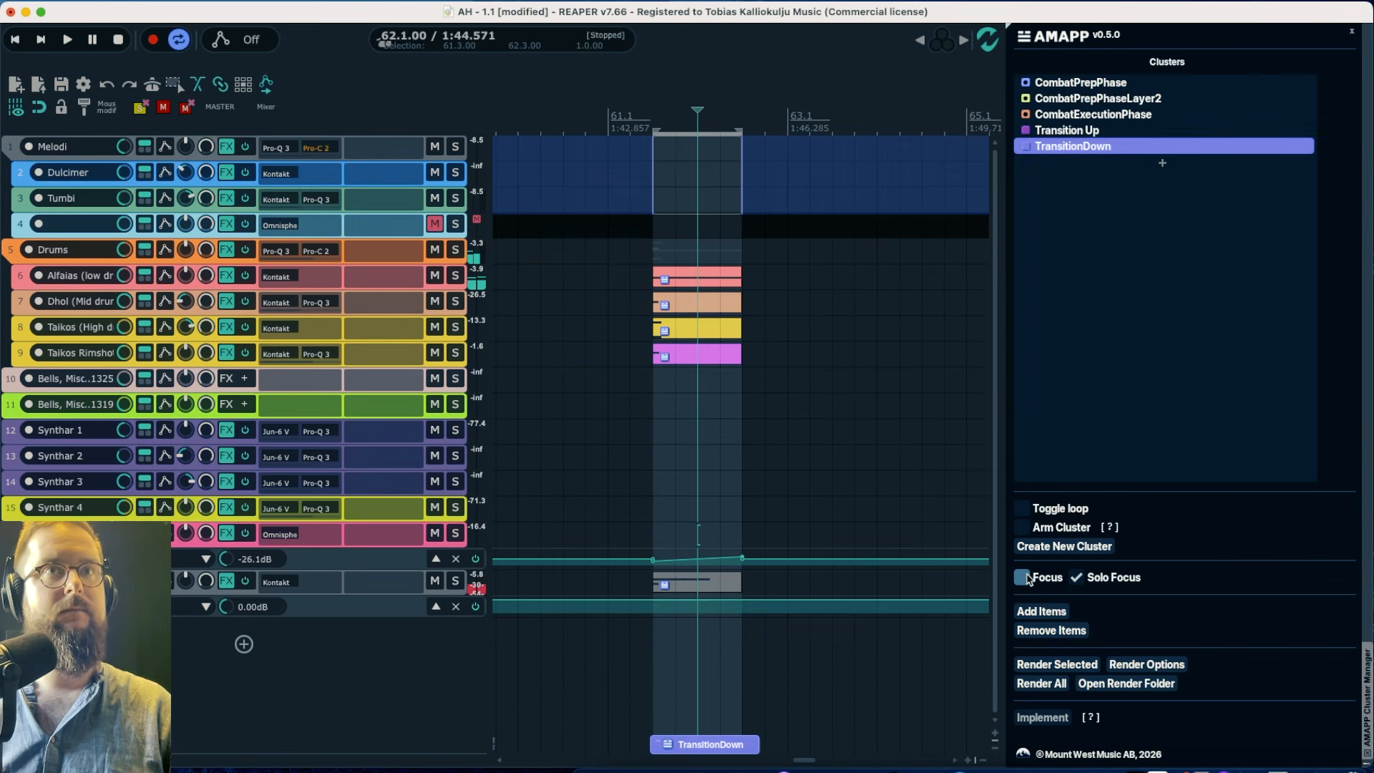
click(1024, 578)
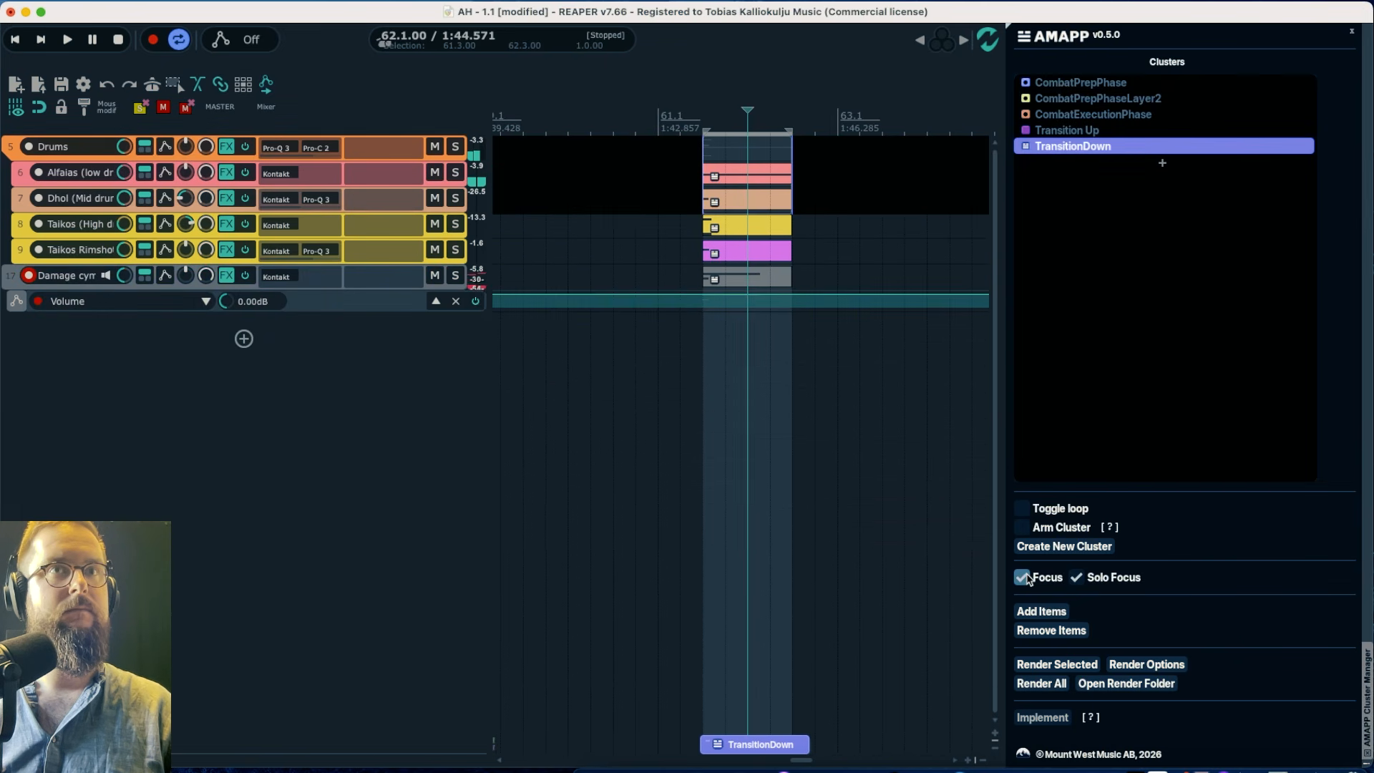
Play the TransitionDown cluster from 61.3
click(706, 109)
key(space)
key(space)
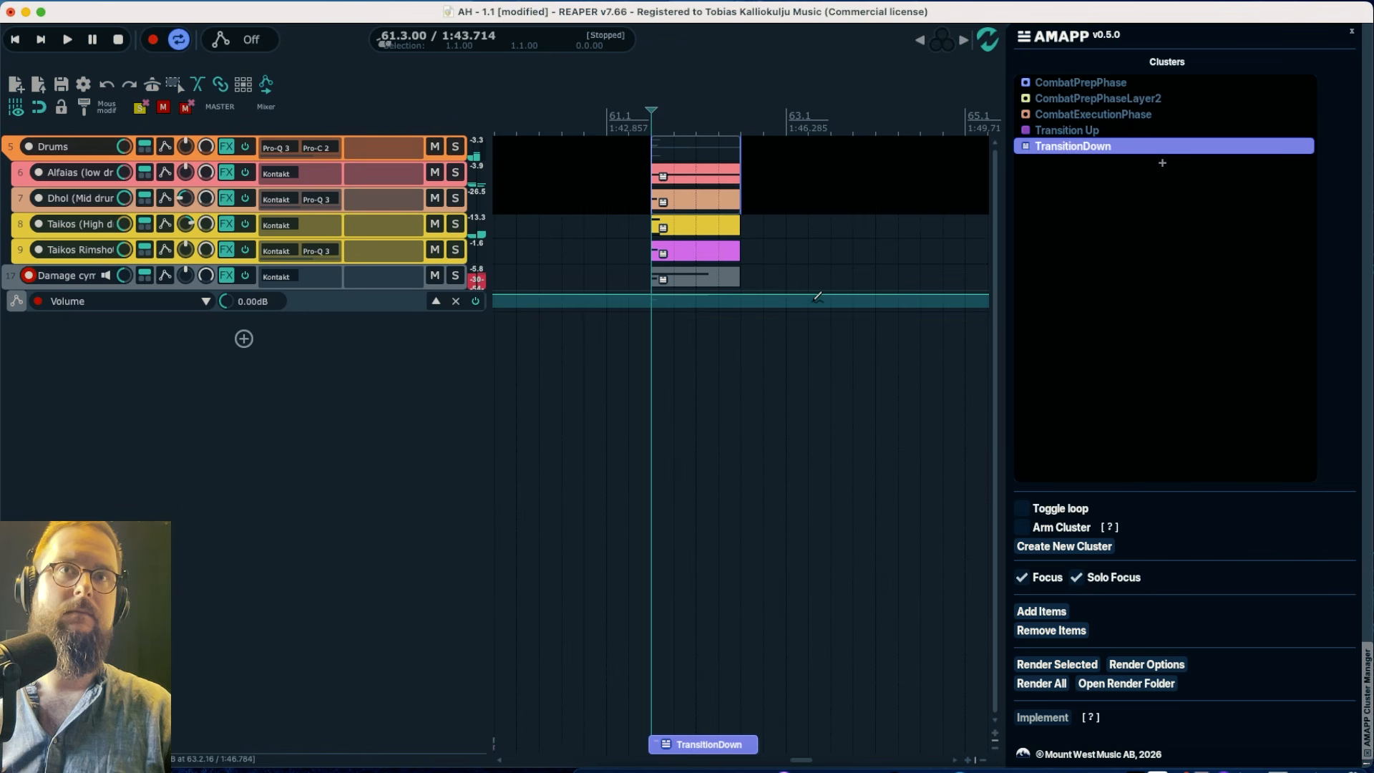
Shape a fade-out on the Damage cymbals volume envelope starting at 61.3 in TransitionDown and play it
click(876, 295)
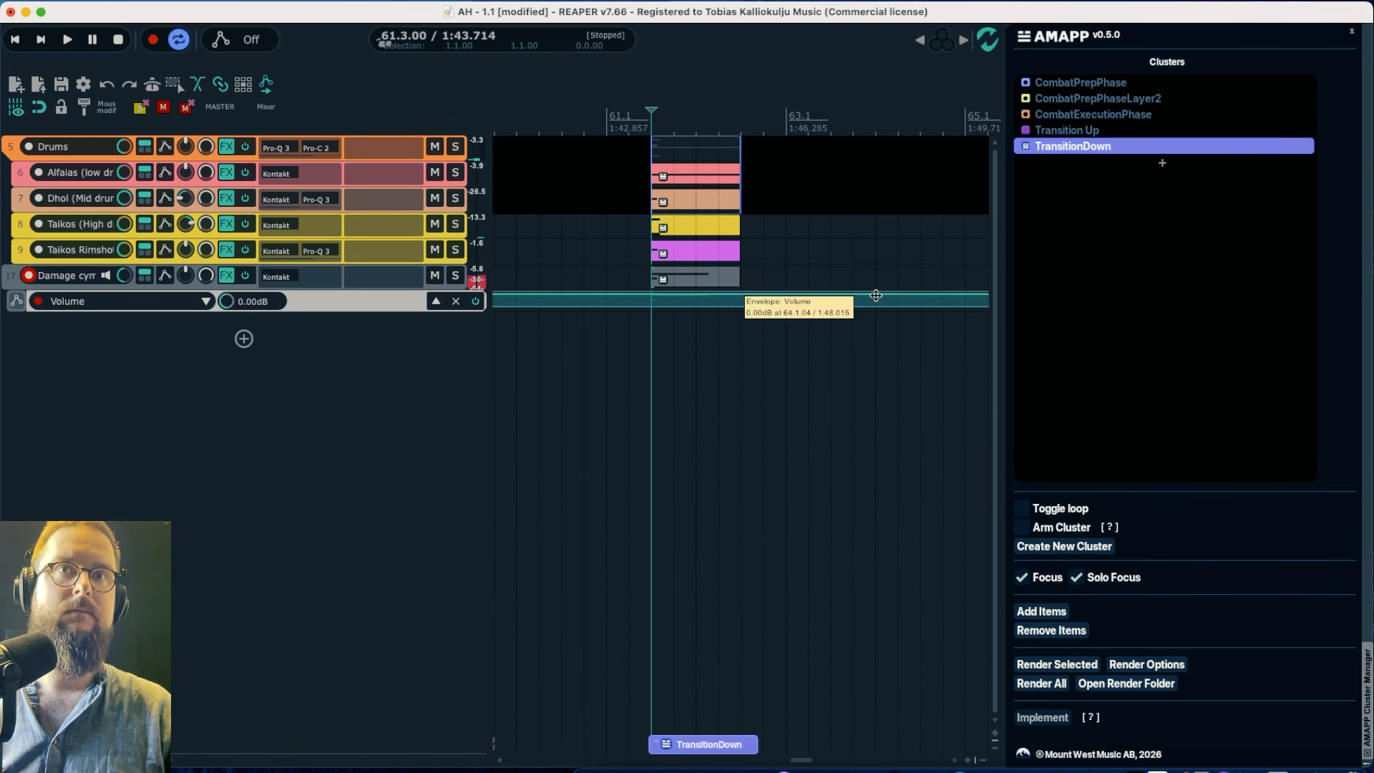
scroll(876, 295, down, 5)
scroll(876, 295, right, 3)
drag(652, 296, 650, 476)
key(space)
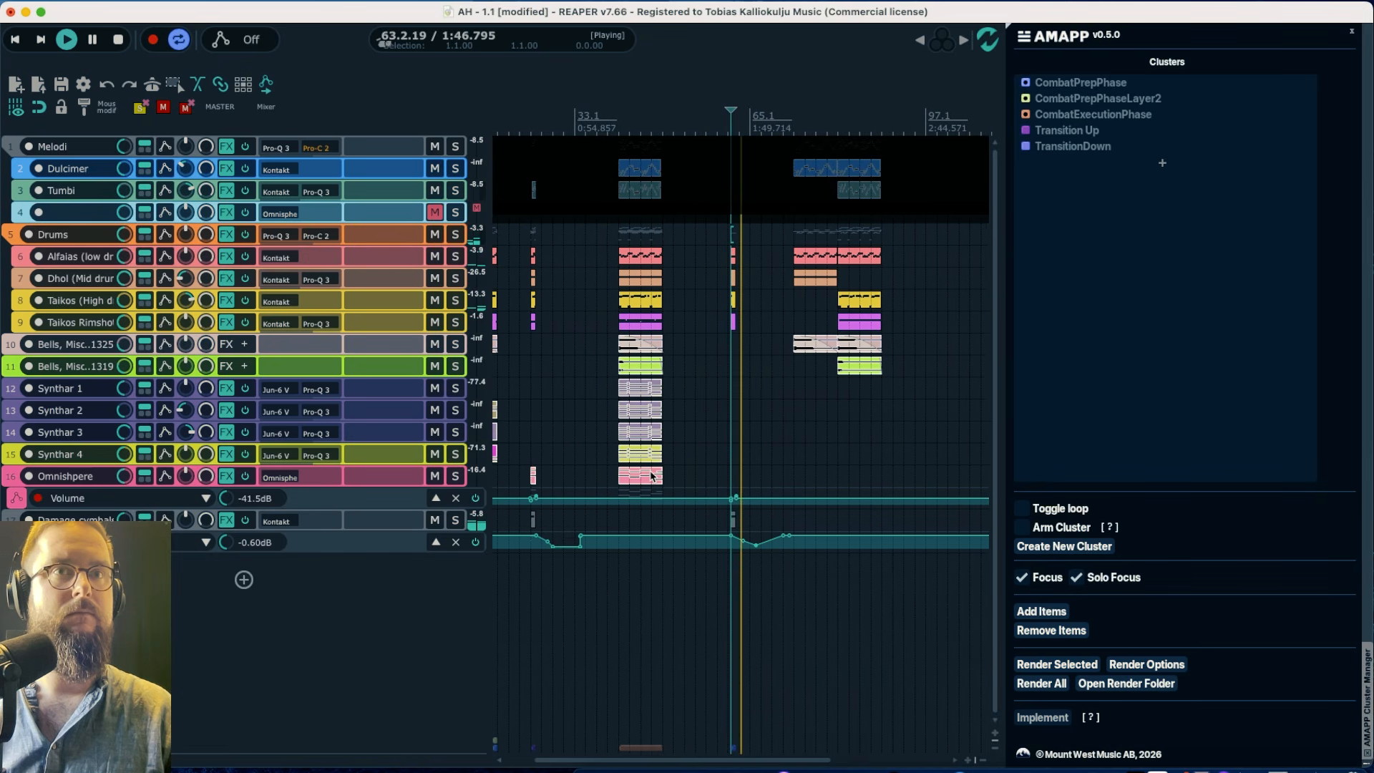
Focus the Transition Up cluster and play it from 25.1
click(1066, 130)
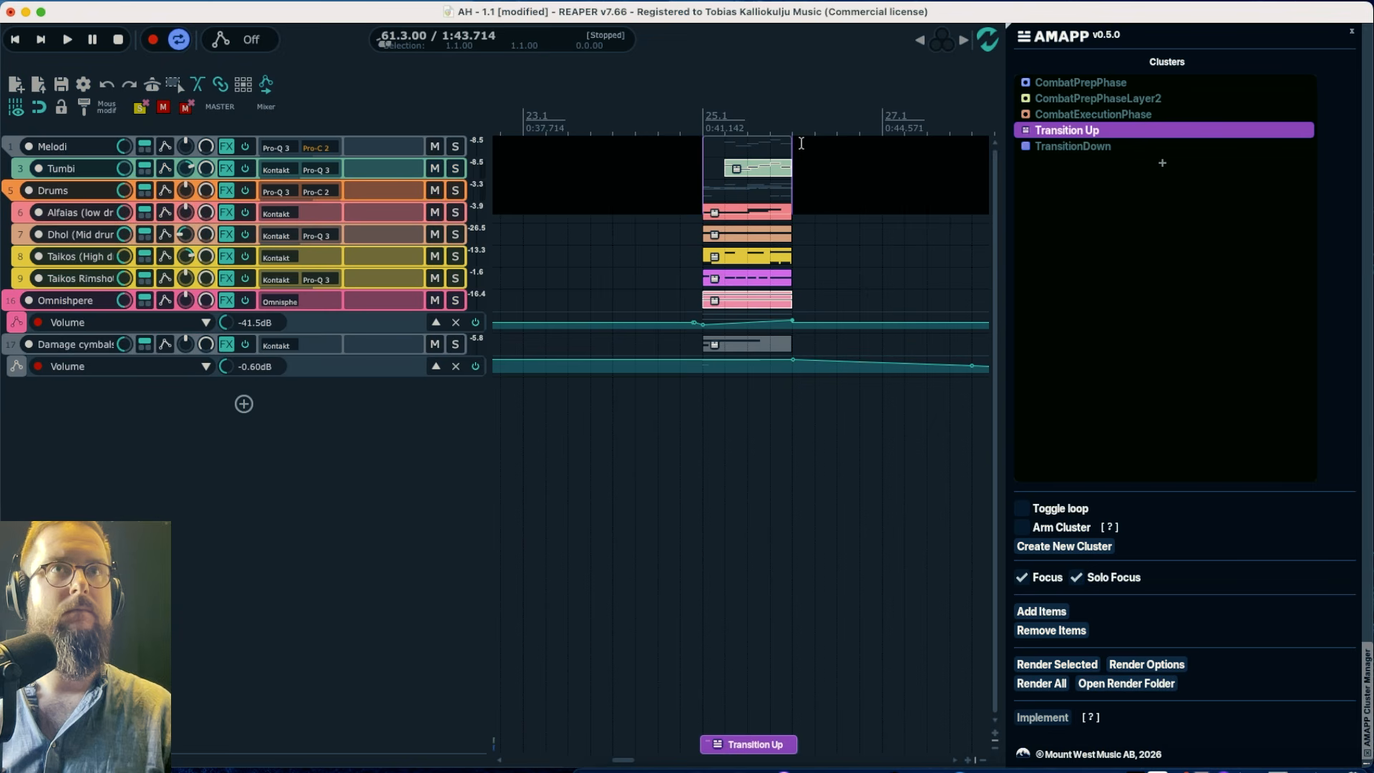
click(700, 114)
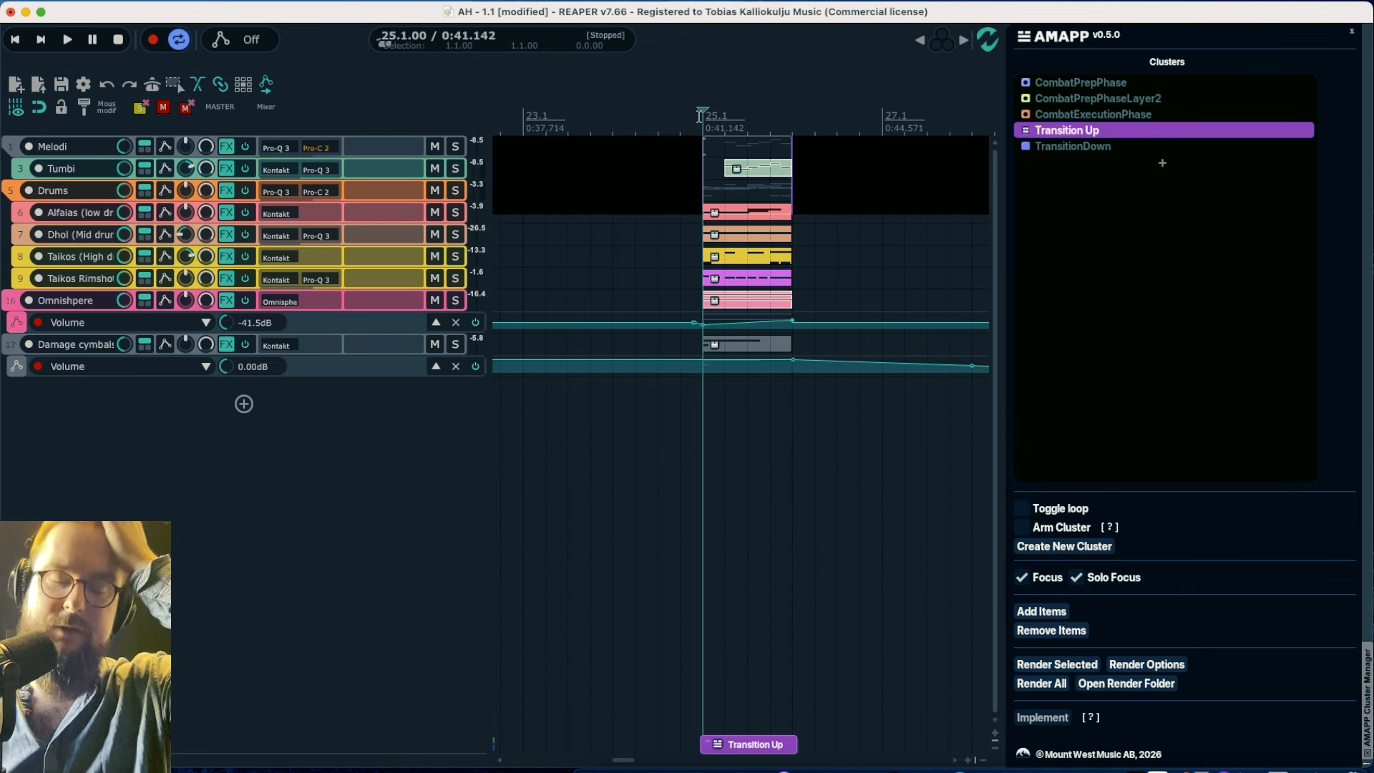
key(space)
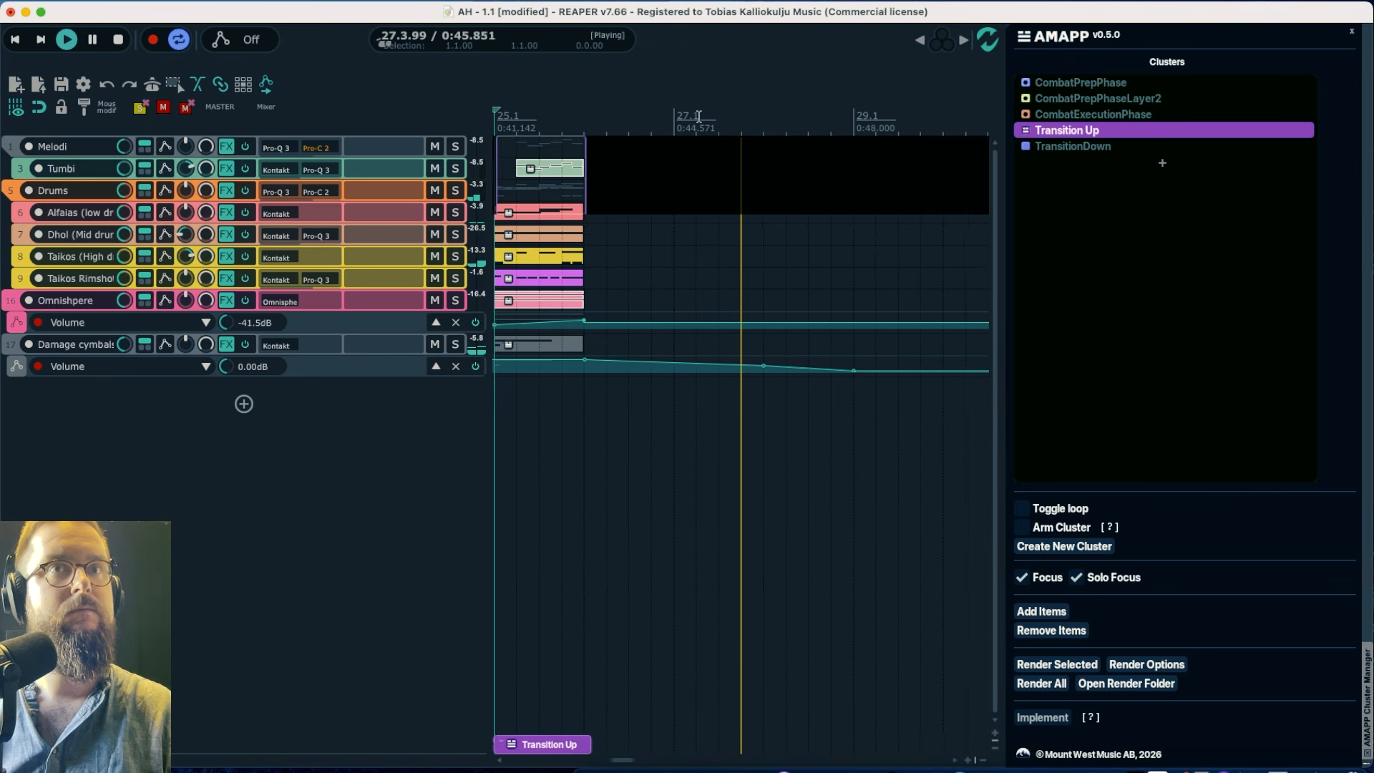
Focus the TransitionDown cluster and play it from 61.3 to check the cymbal fade
click(1090, 147)
key(space)
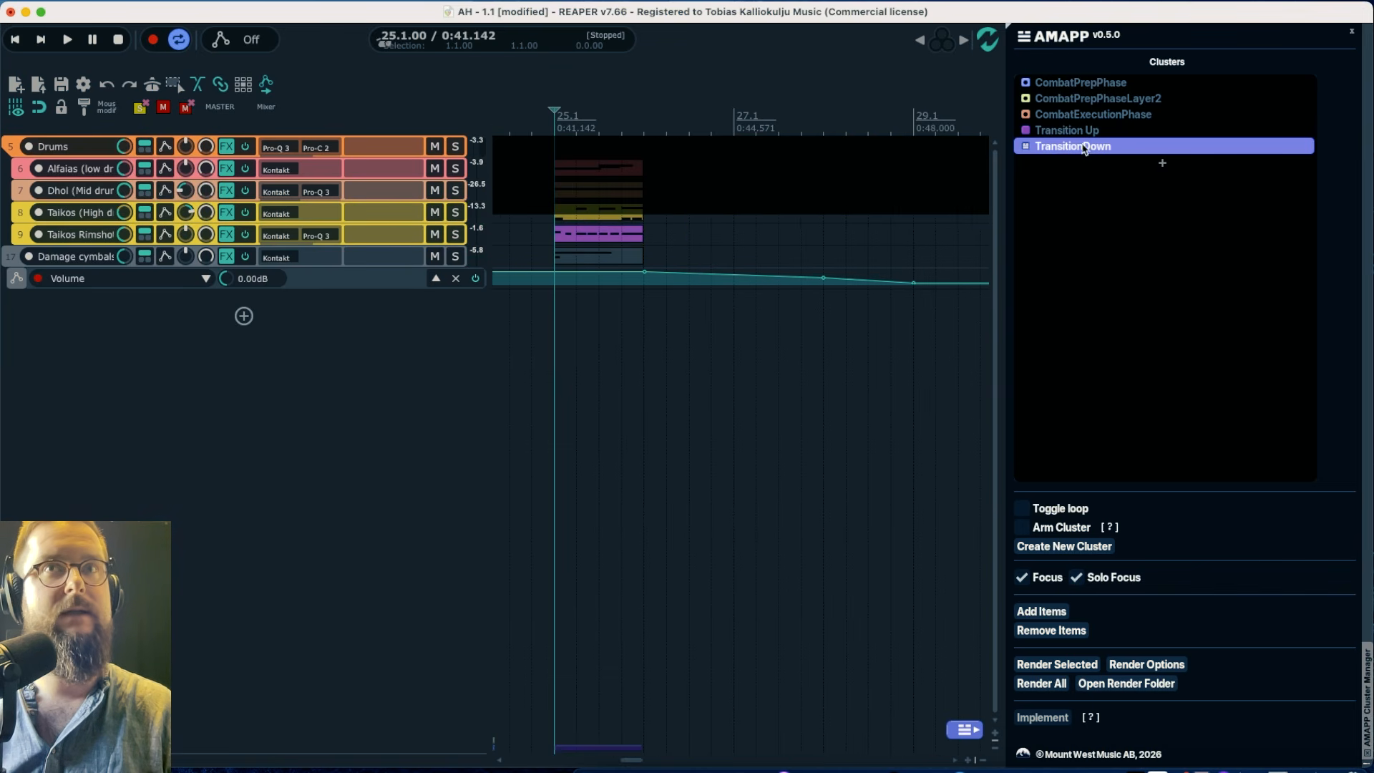
click(1082, 146)
click(1055, 146)
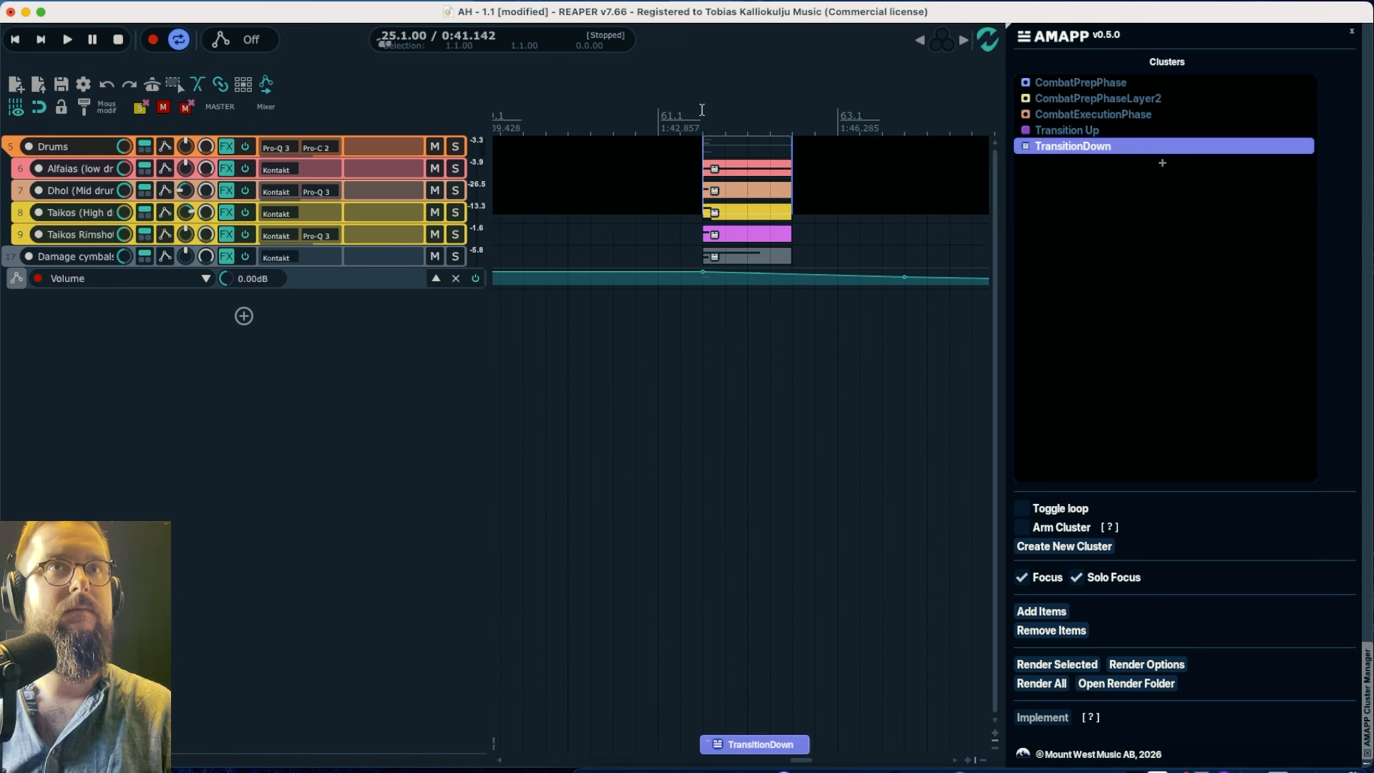
click(703, 110)
key(space)
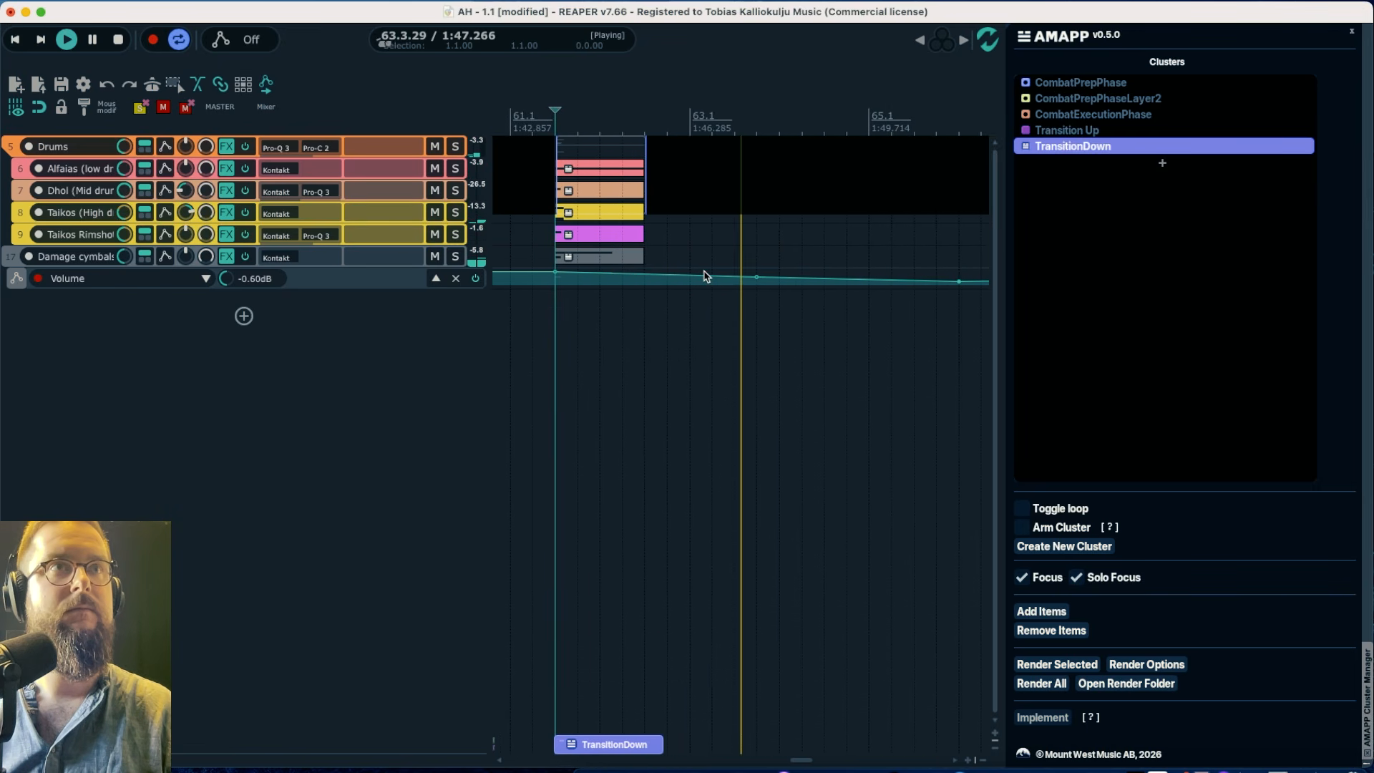
Review all five clusters one after another, from CombatPrepPhase through TransitionDown
click(1015, 175)
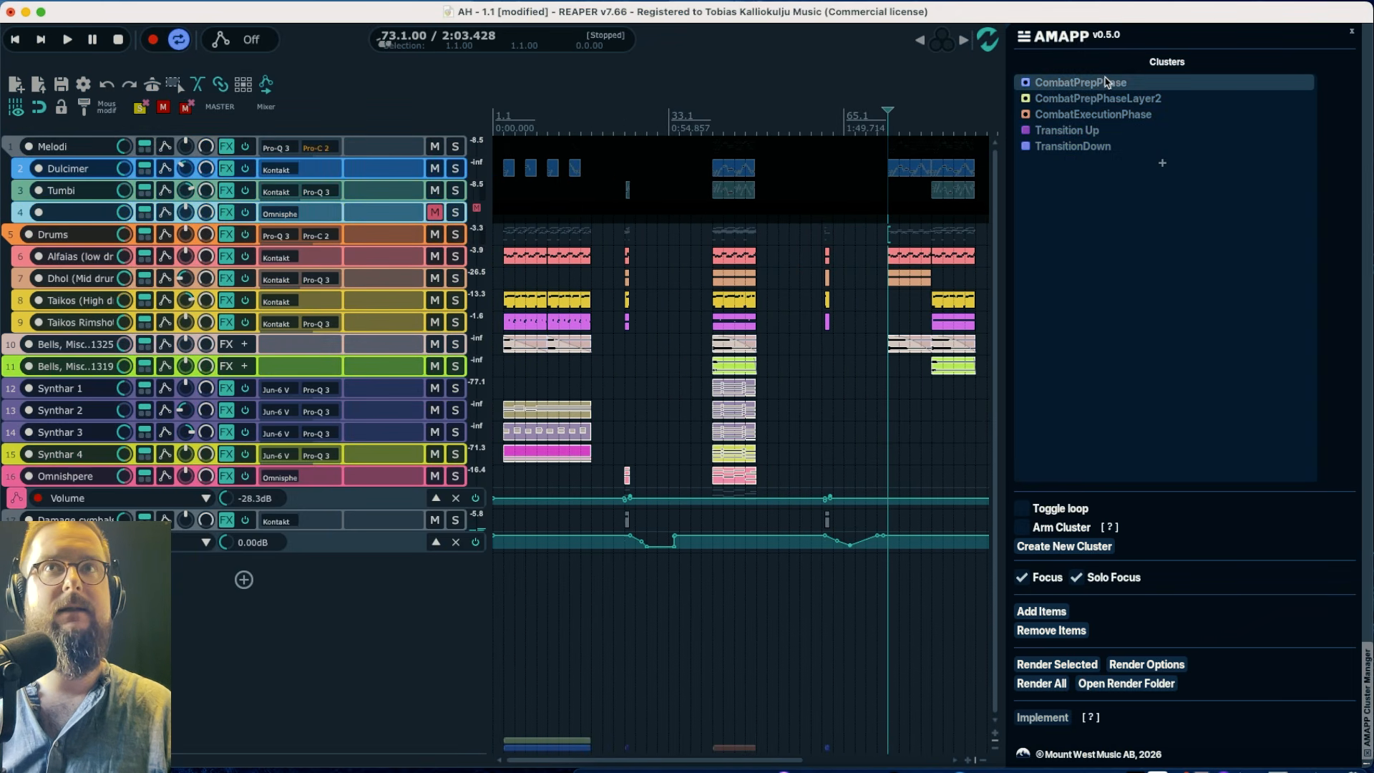
click(1108, 82)
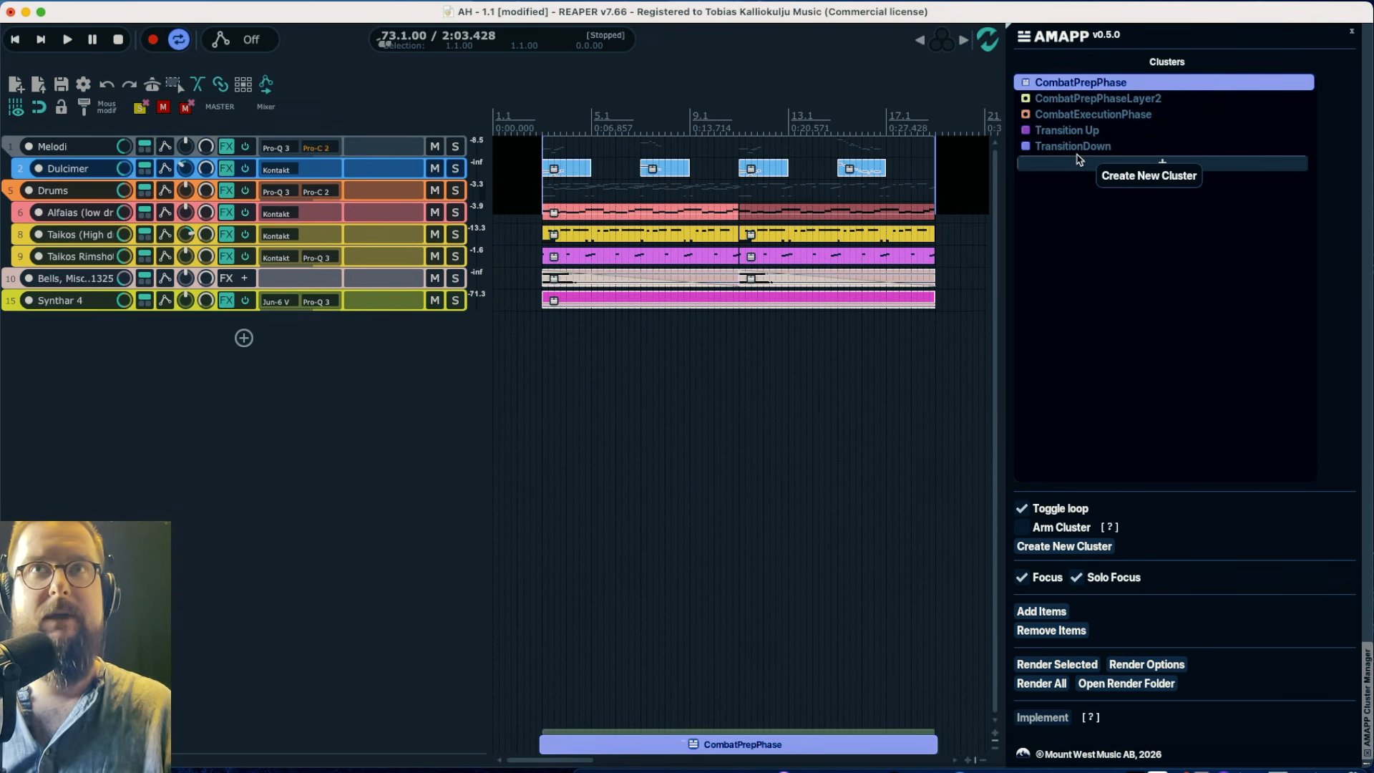
click(1056, 101)
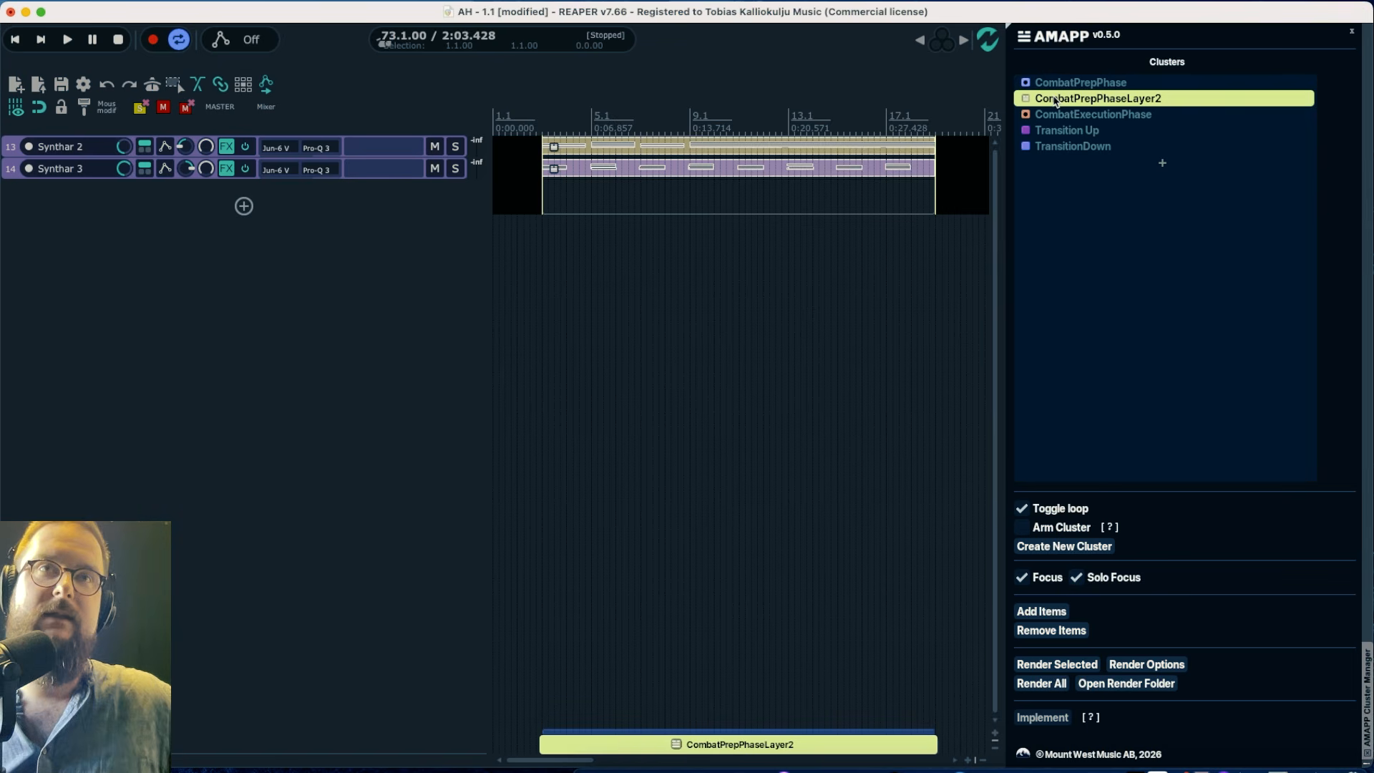
click(1059, 115)
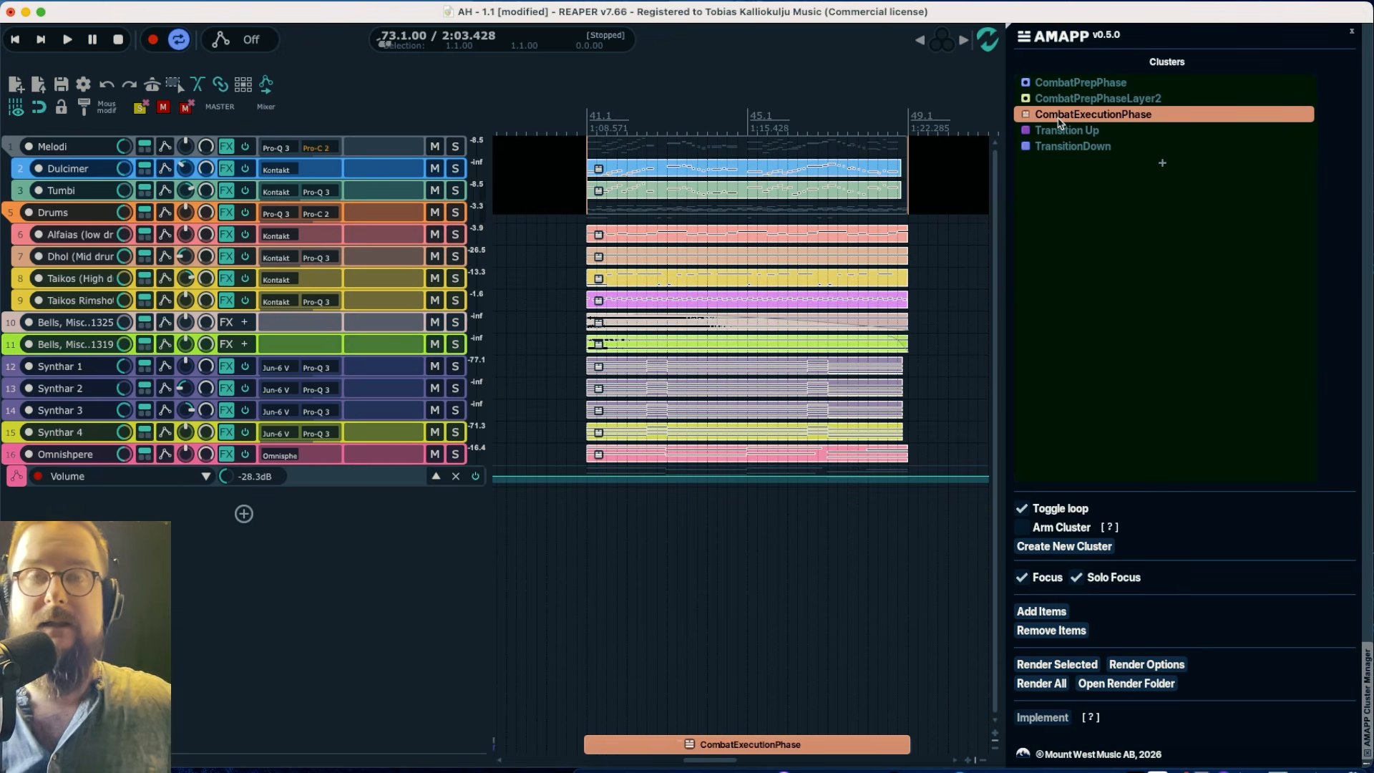
click(1062, 131)
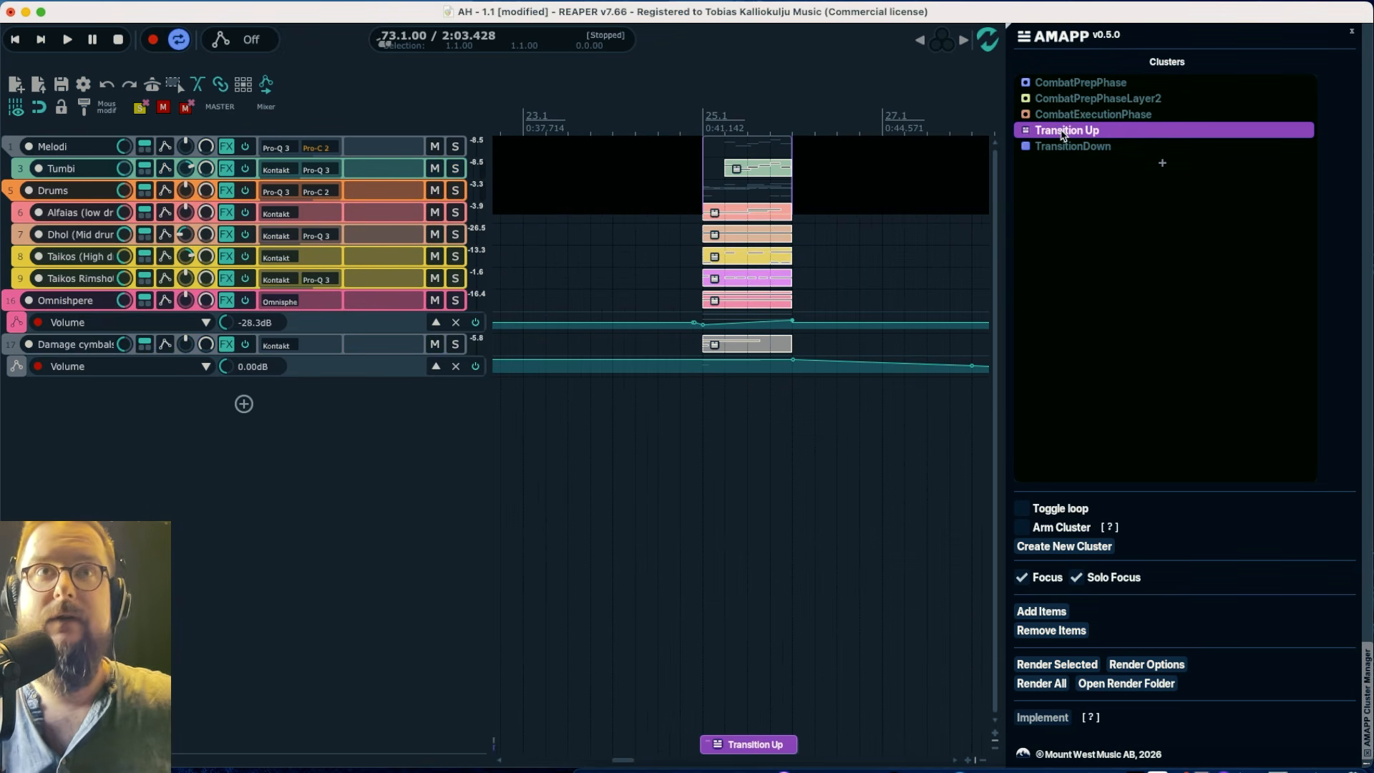
click(1064, 147)
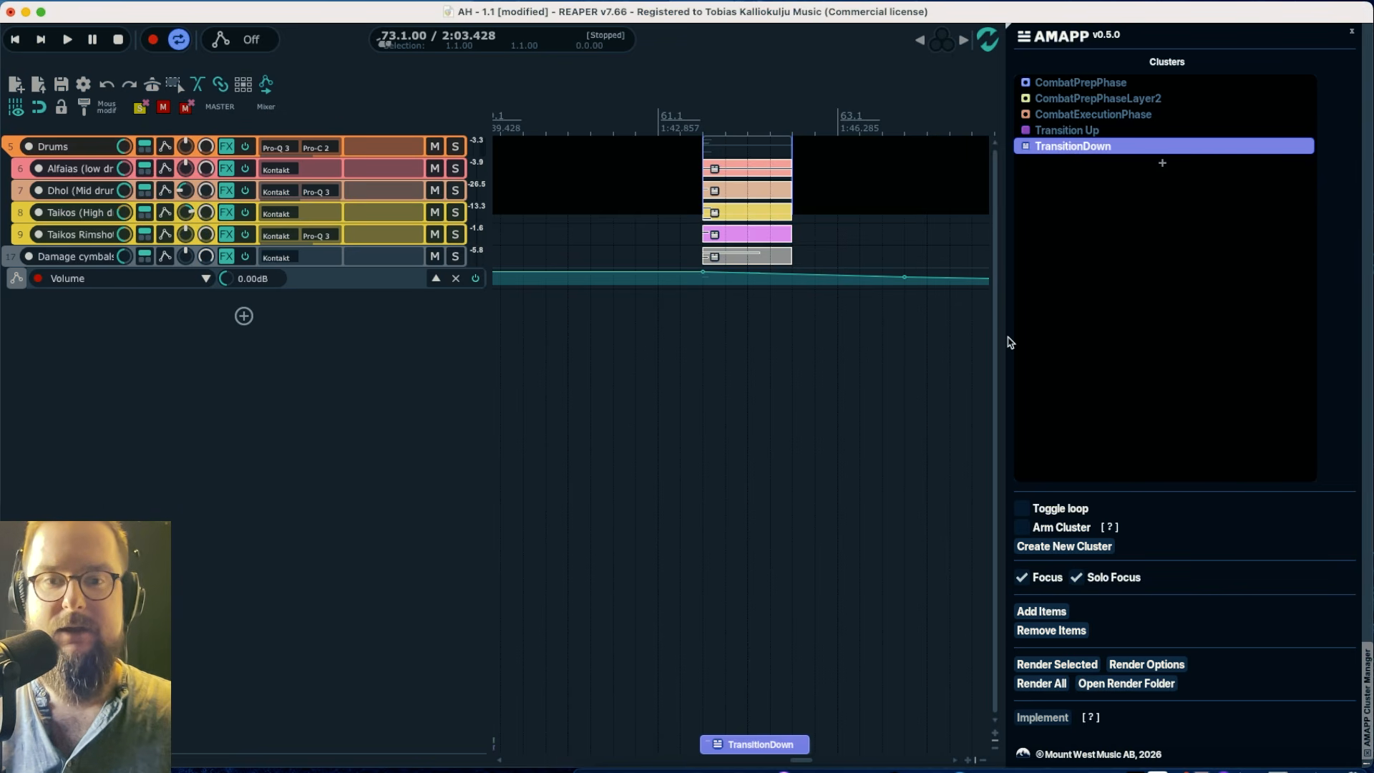
Select all clusters and save render options with the compressed OGG duplicate and Skip Render Stats turned off
shift+click(1051, 84)
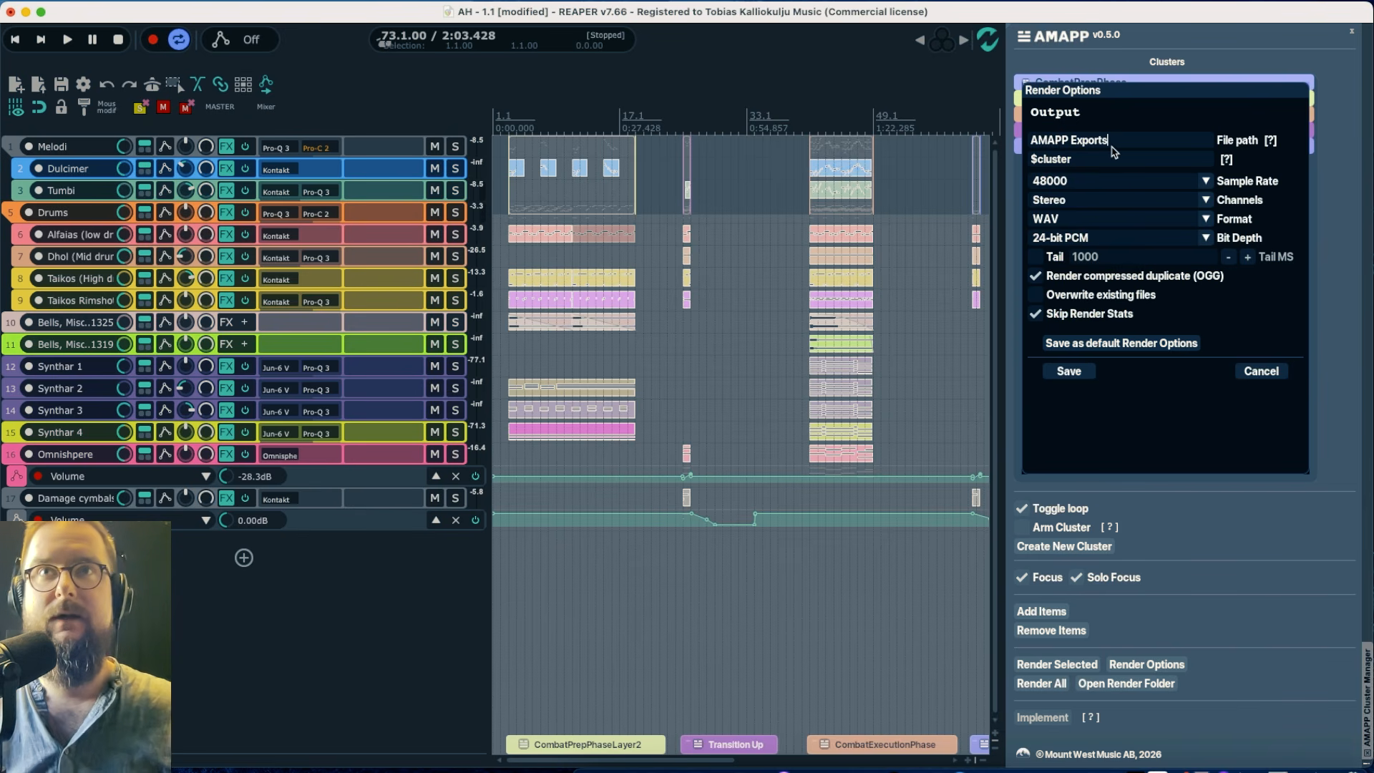
click(1081, 159)
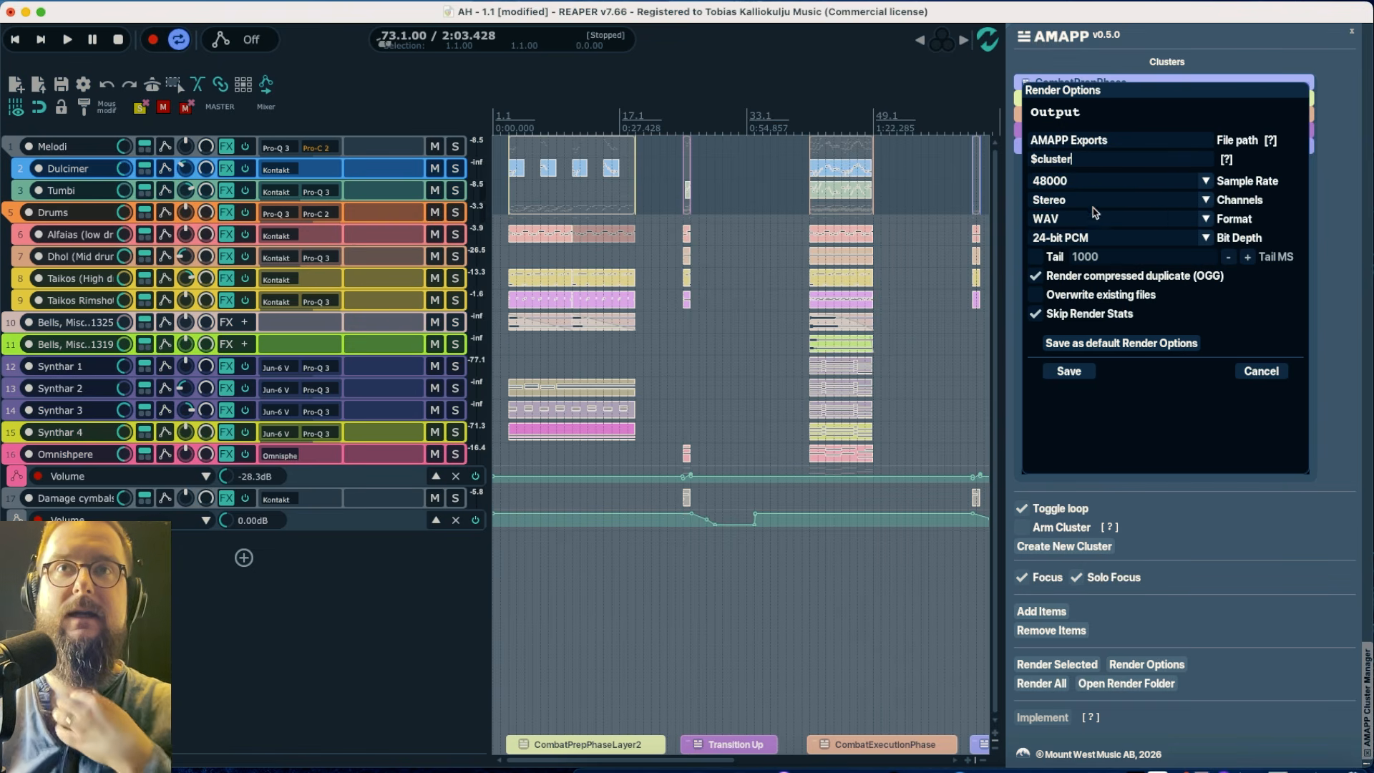
click(1078, 279)
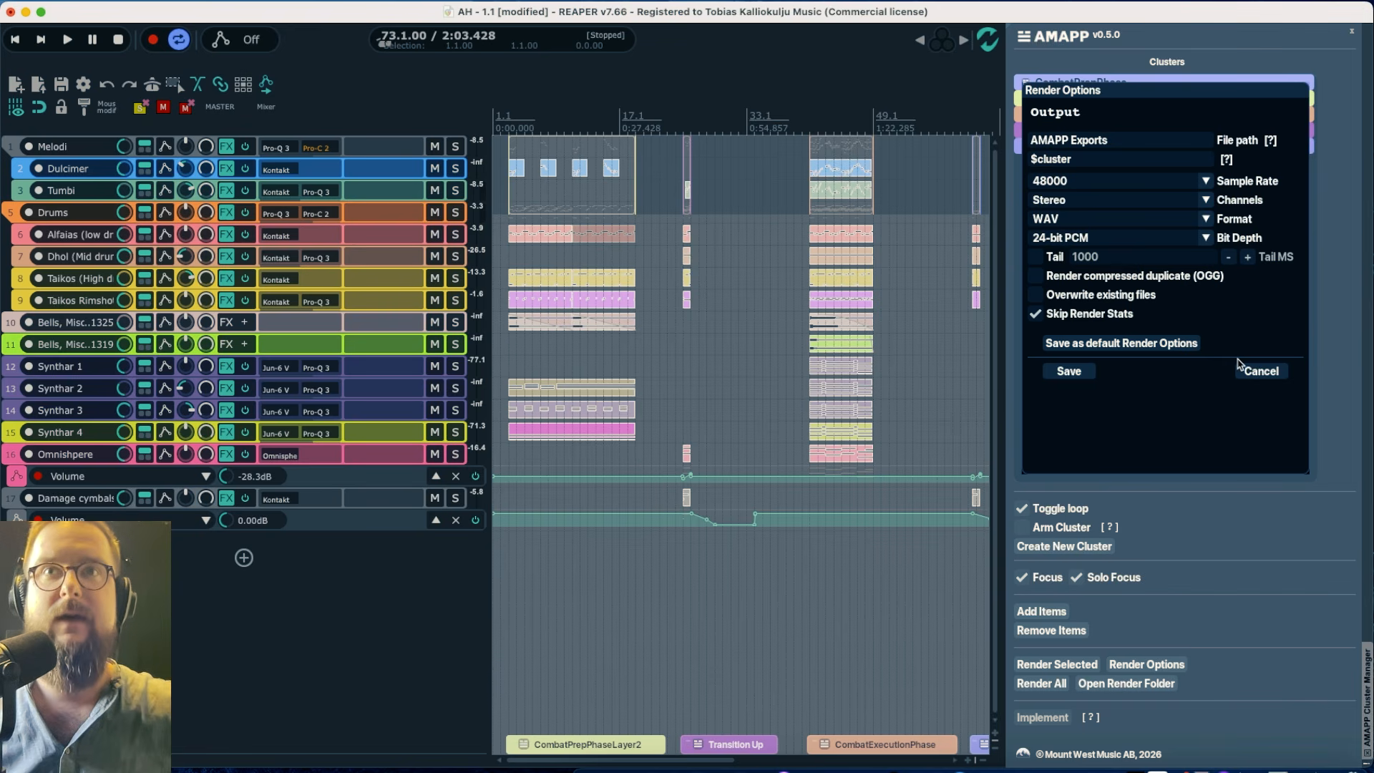
click(1132, 312)
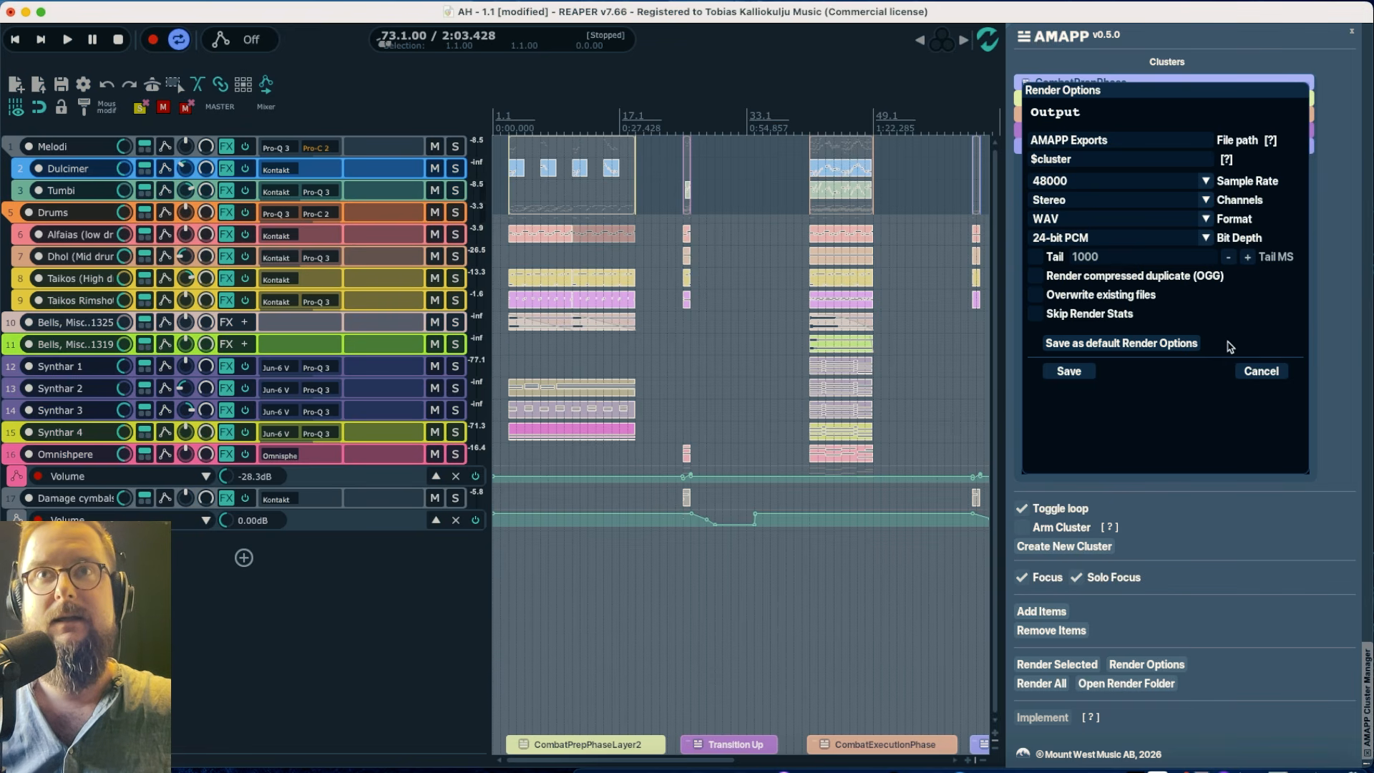
click(1069, 371)
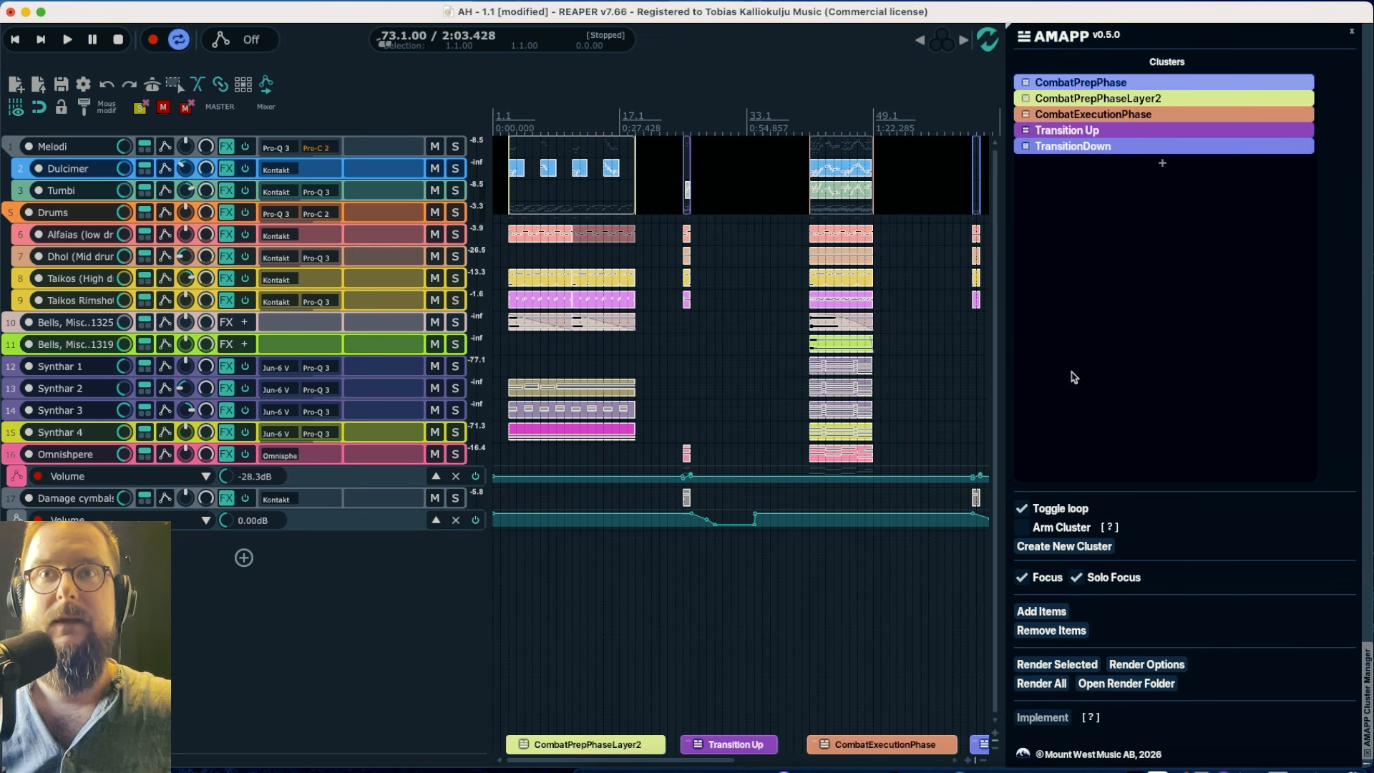
Render all clusters and dismiss the render results and the finished-render window
click(1042, 686)
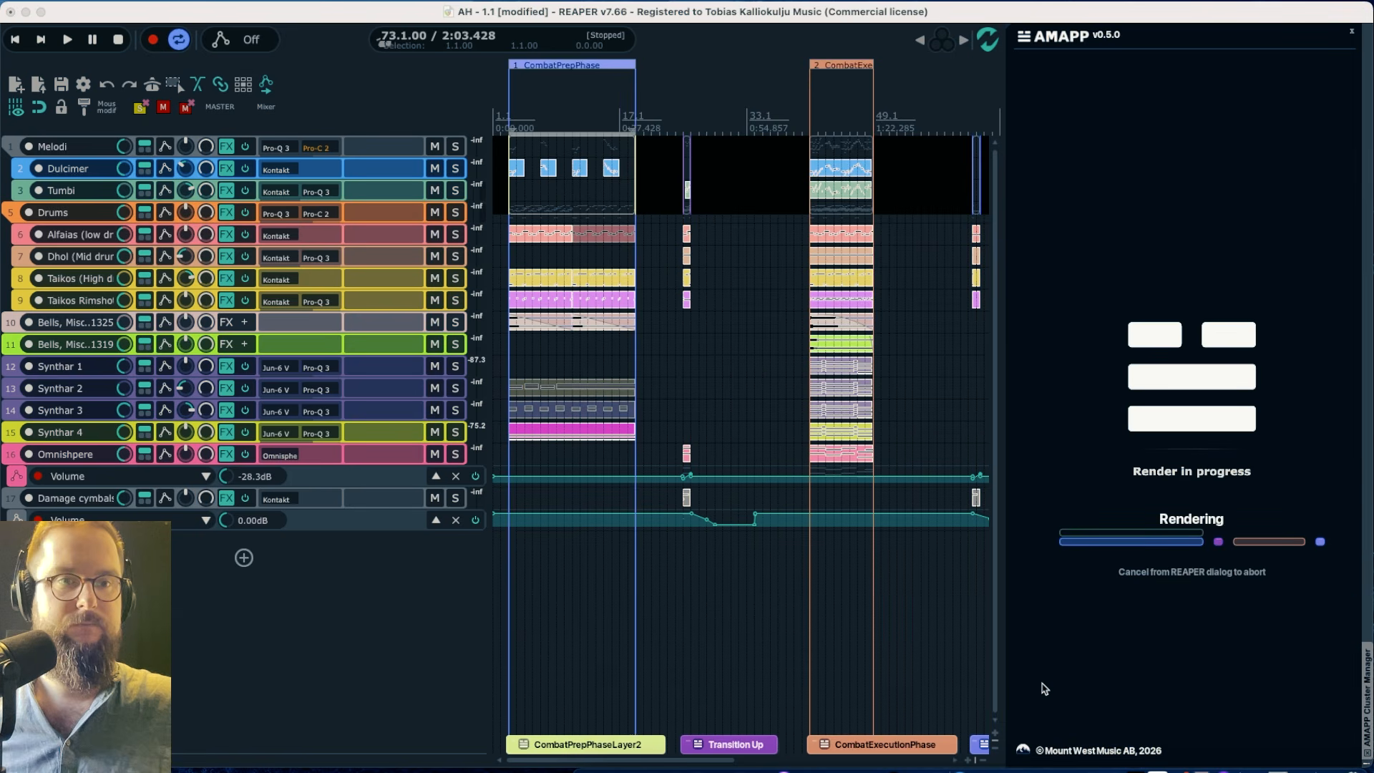
drag(827, 571, 654, 97)
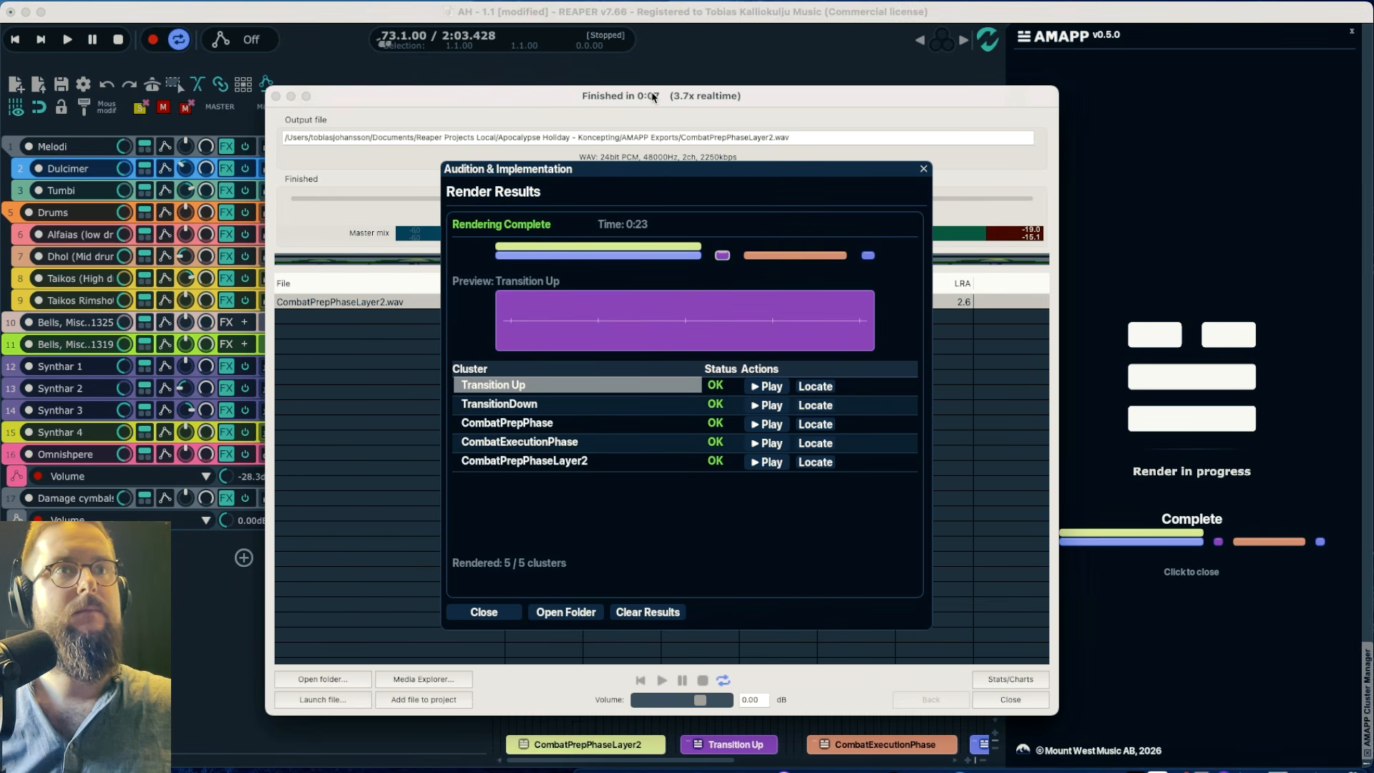
click(466, 617)
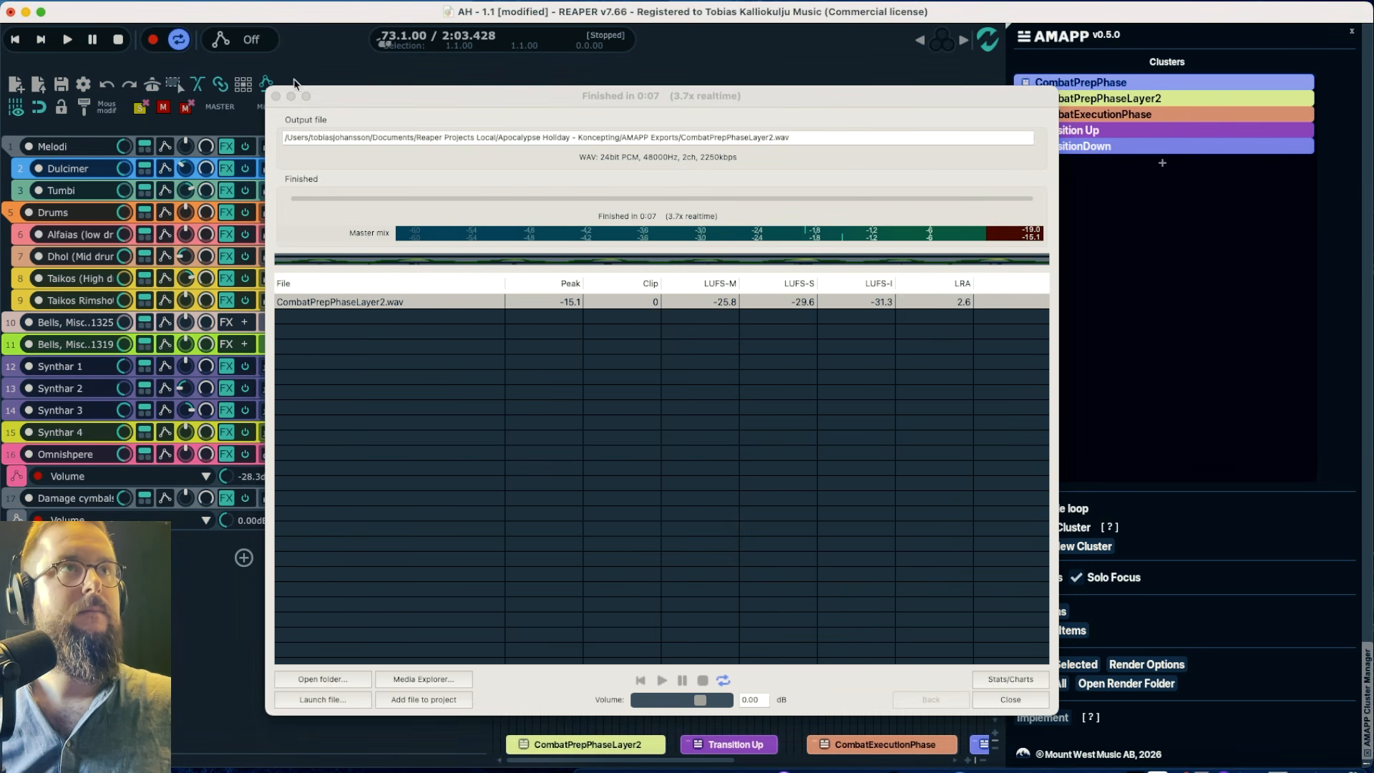
click(276, 96)
Focus the Transition Up cluster and extend its end to 29.1 to include the tail
scroll(686, 372, up, 10)
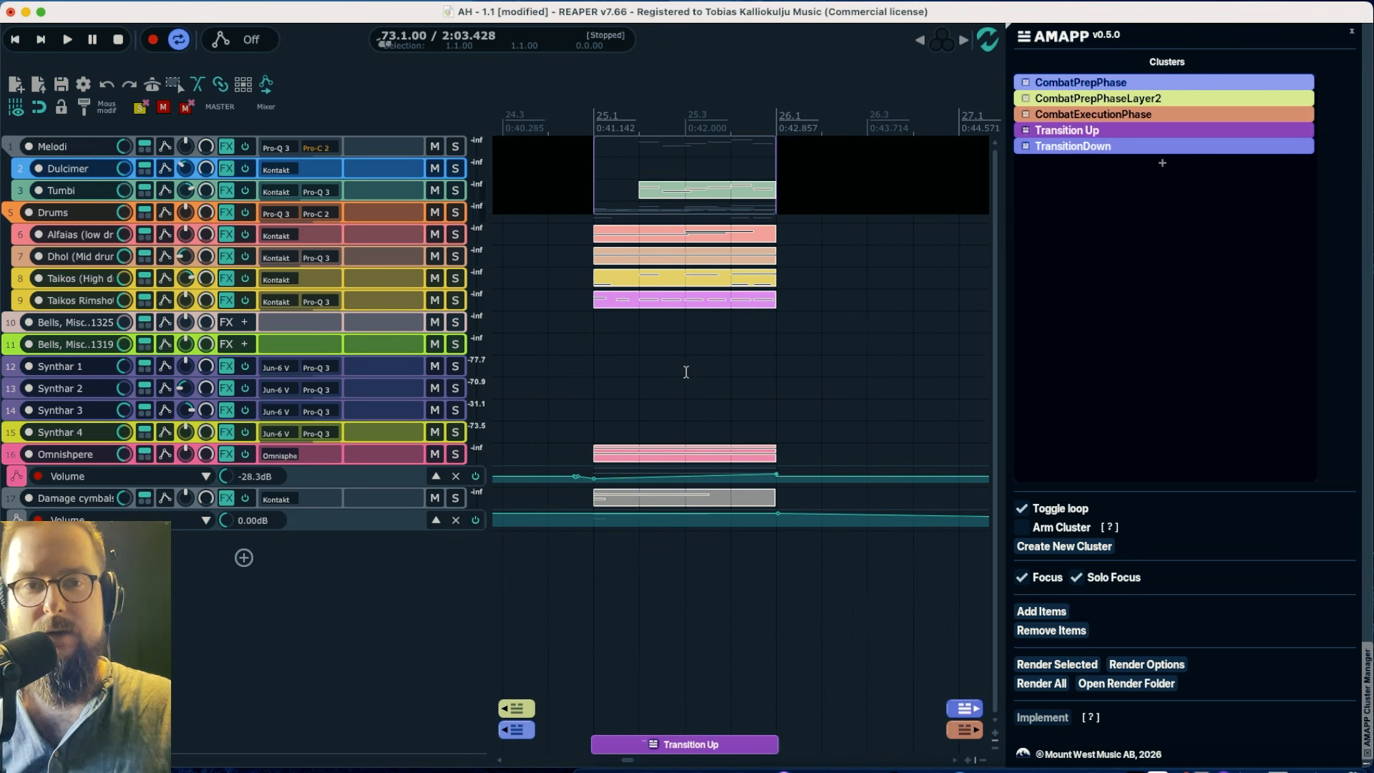
scroll(686, 372, down, 3)
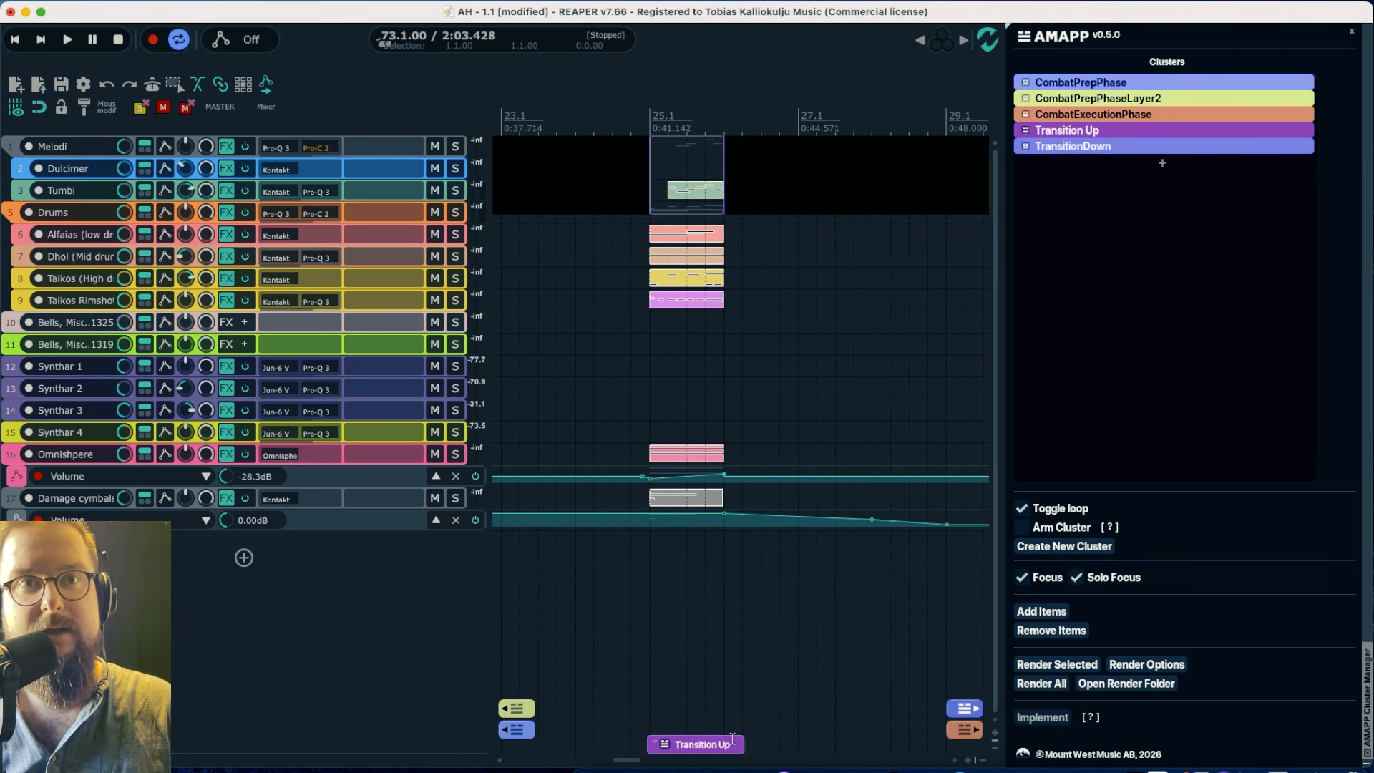
click(684, 694)
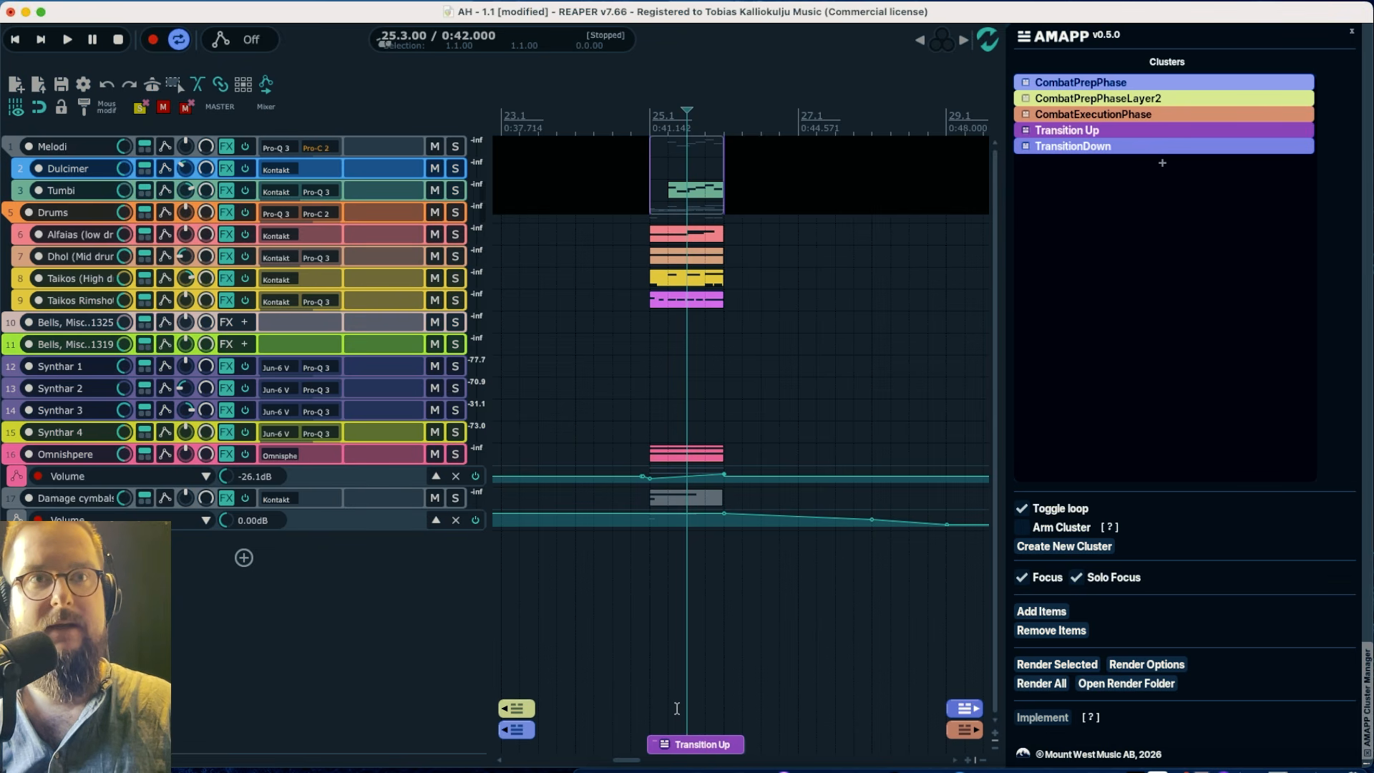
click(1067, 131)
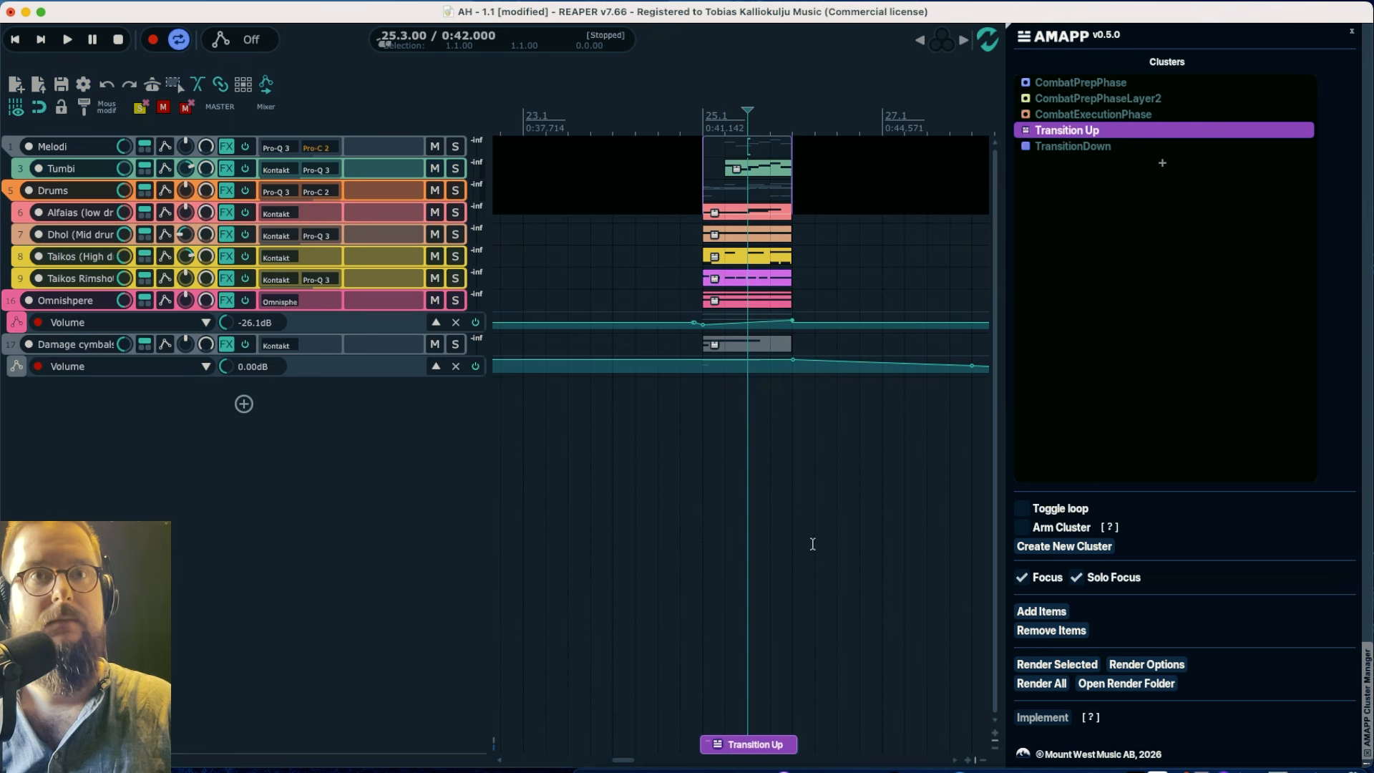
scroll(798, 678, right, 5)
scroll(775, 677, left, 1)
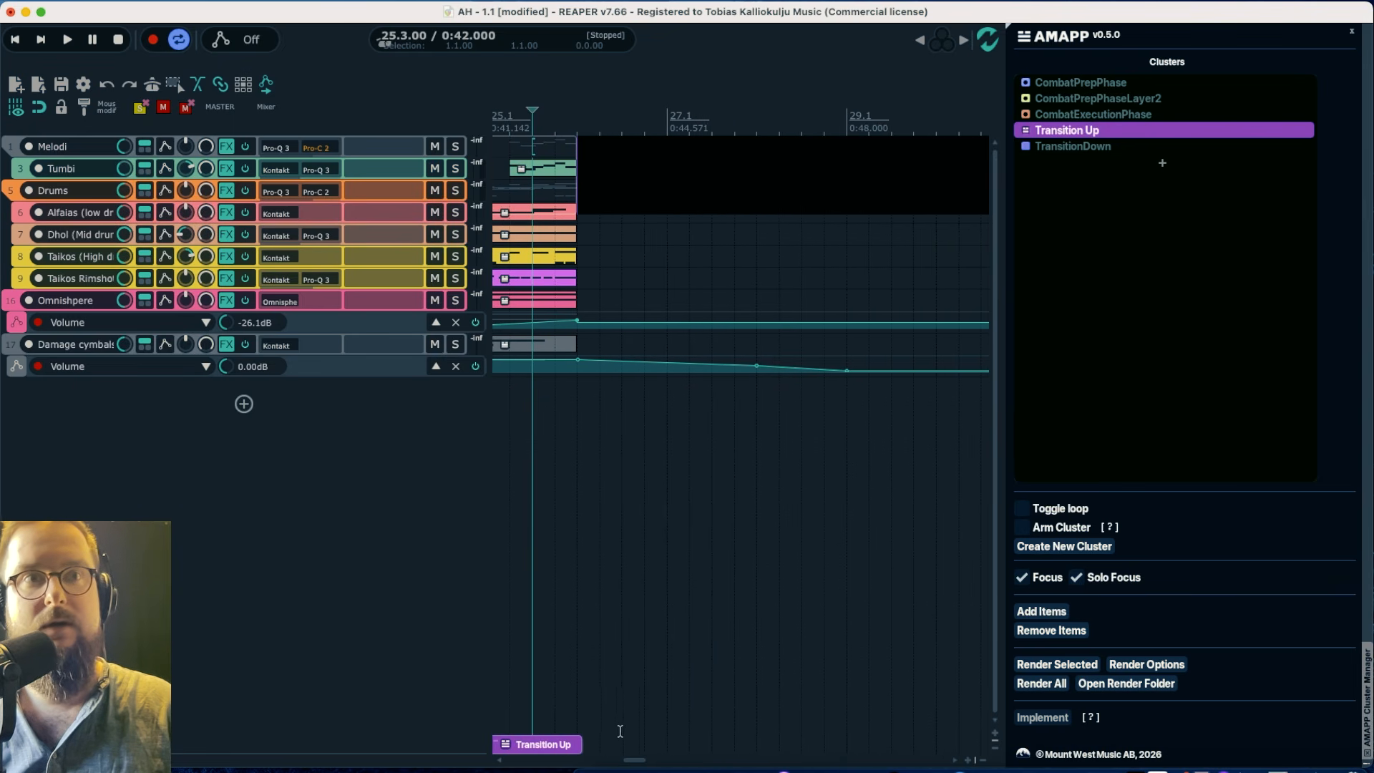
click(577, 749)
drag(579, 749, 852, 723)
scroll(854, 728, left, 2)
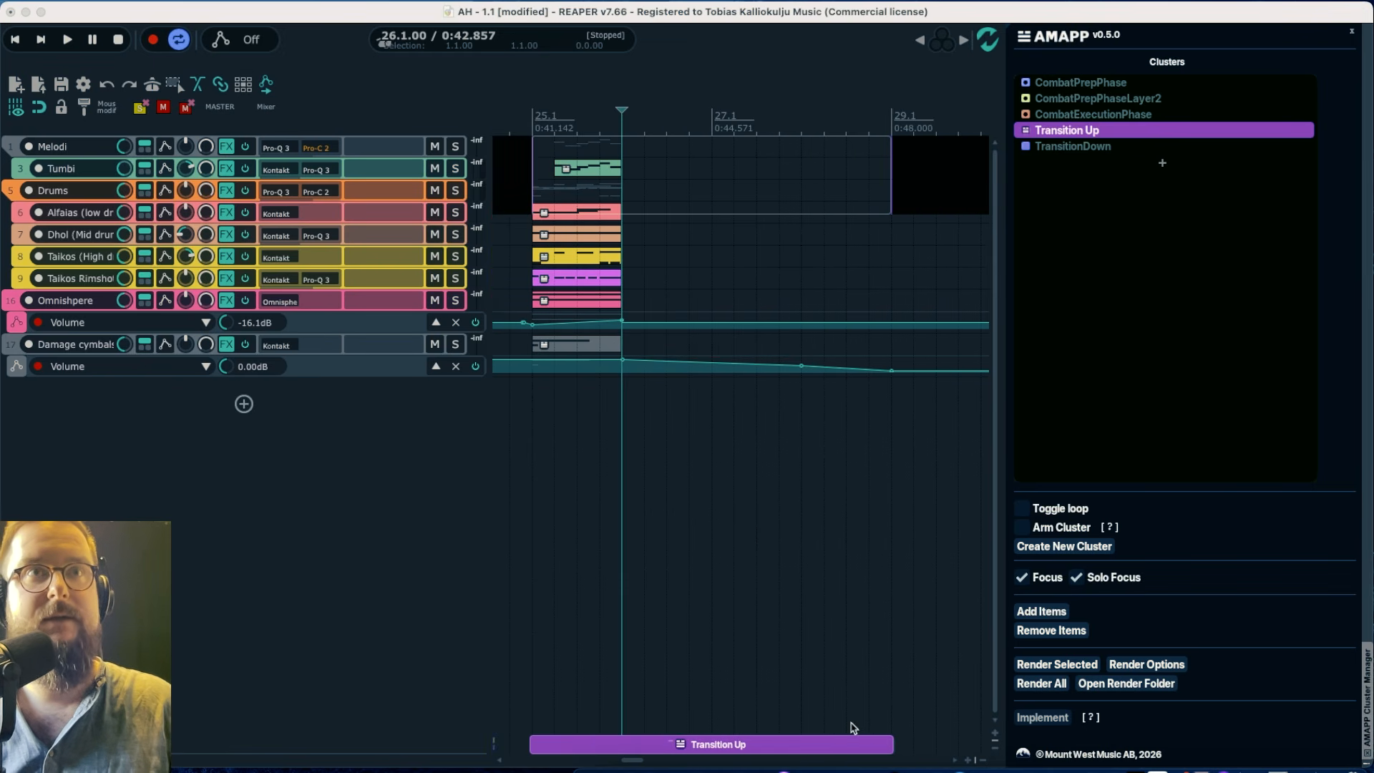
Extend the TransitionDown cluster's end to about 65.4 and lower the last point of the Damage cymbals fade to its minimum
scroll(816, 681, right, 10)
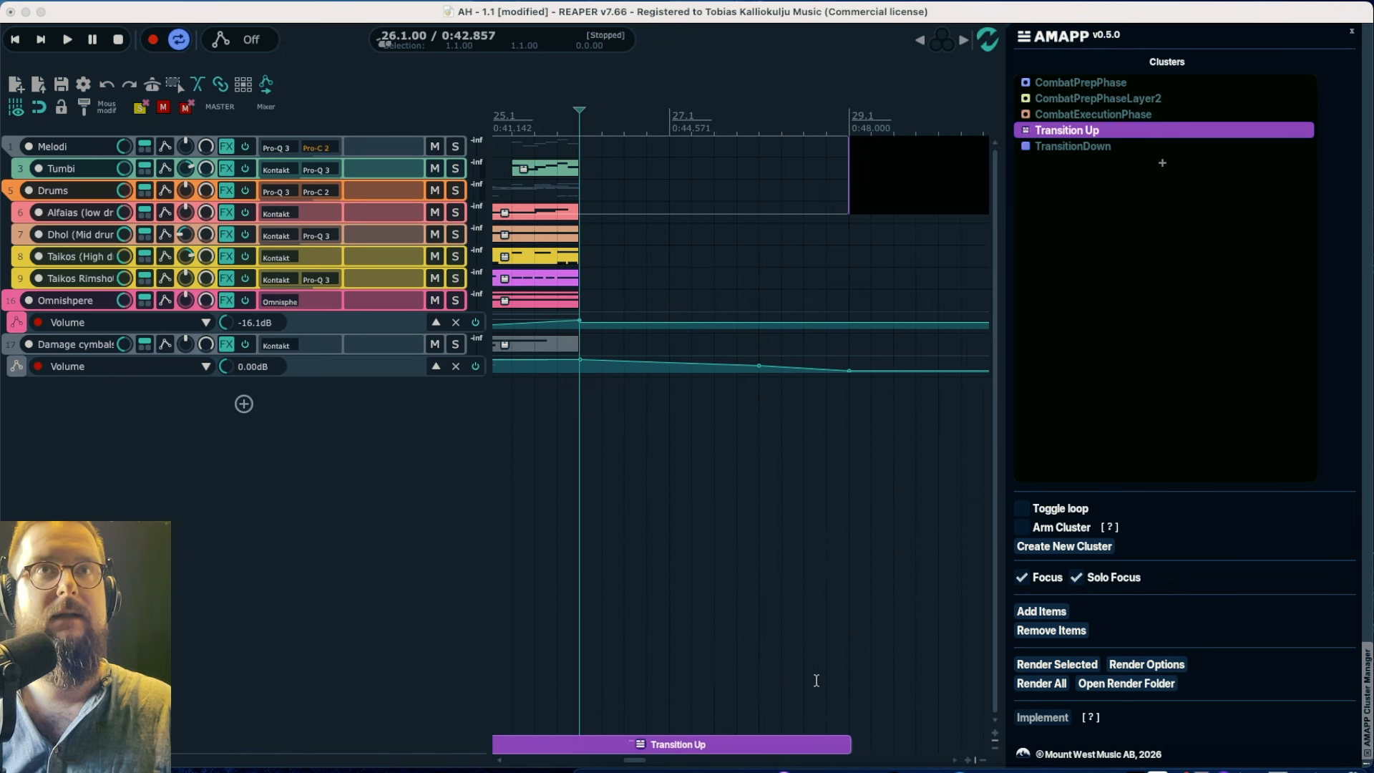
click(1065, 147)
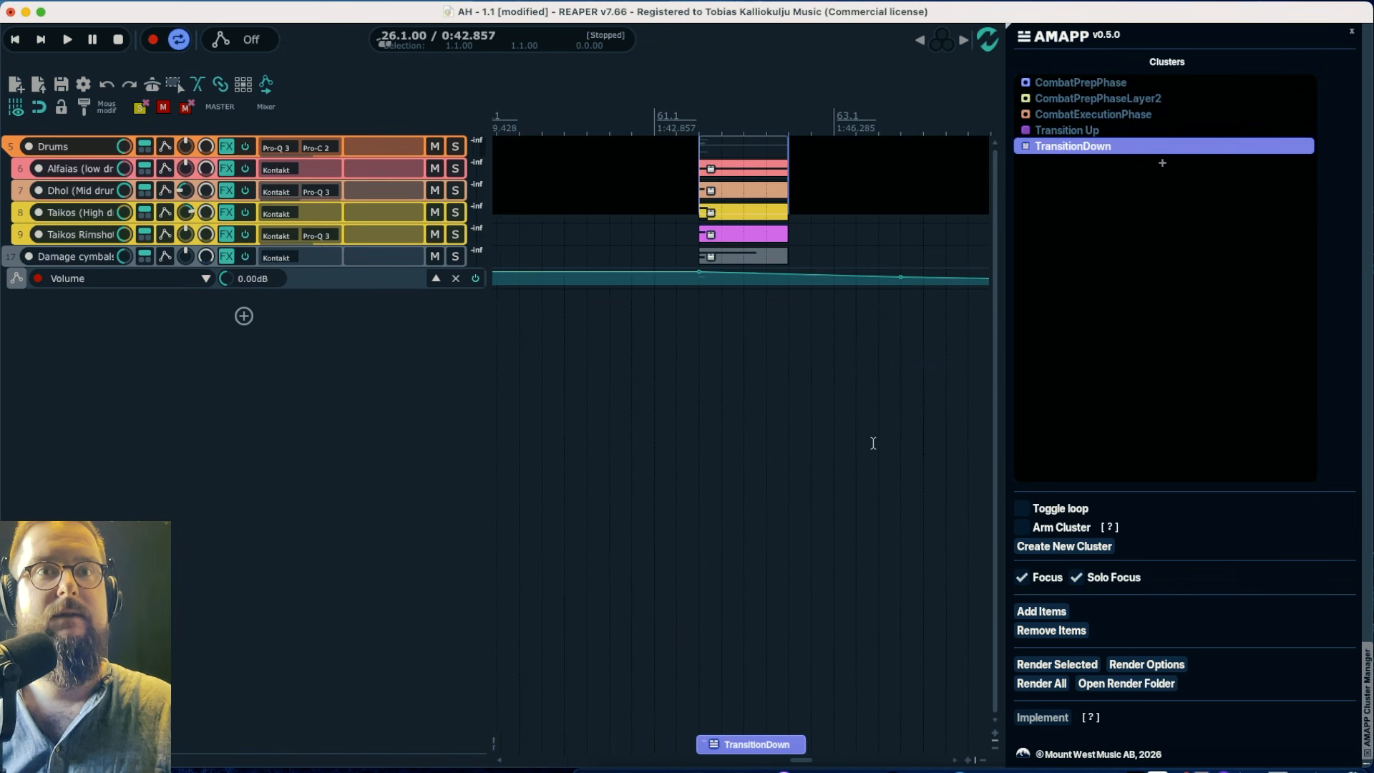
scroll(824, 501, right, 4)
drag(691, 746, 957, 716)
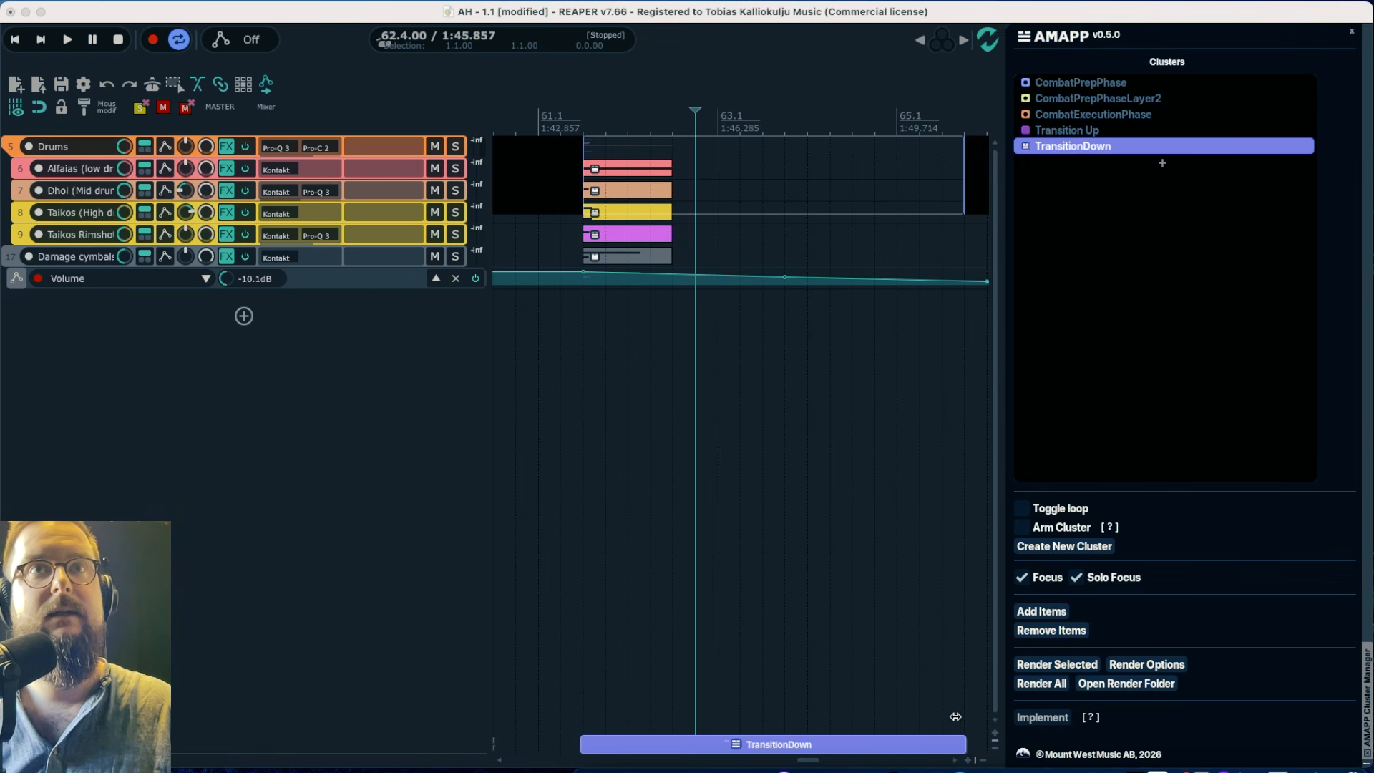
scroll(957, 722, right, 5)
drag(832, 282, 838, 676)
Turn on overwriting of existing files in the render options and render the selected Transition Up and TransitionDown clusters
scroll(712, 558, left, 12)
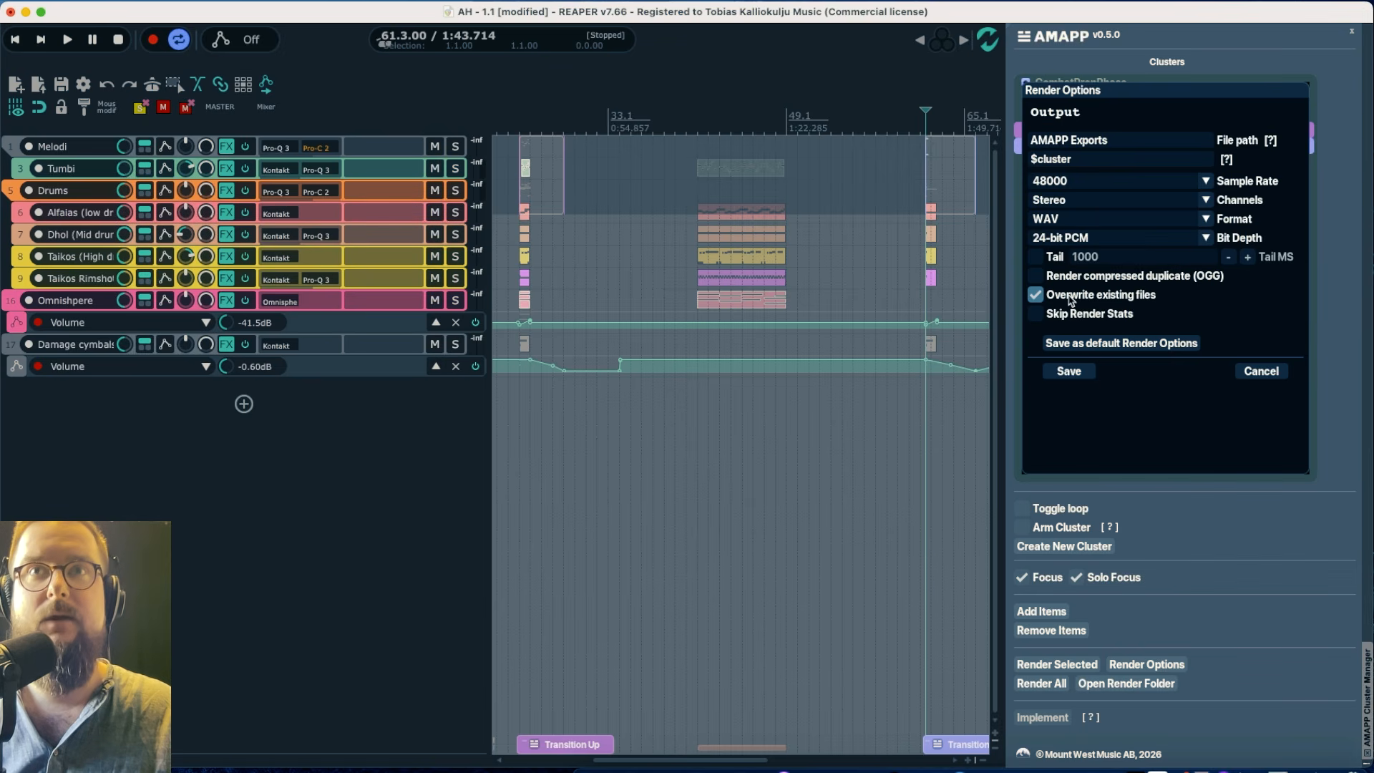
click(1068, 371)
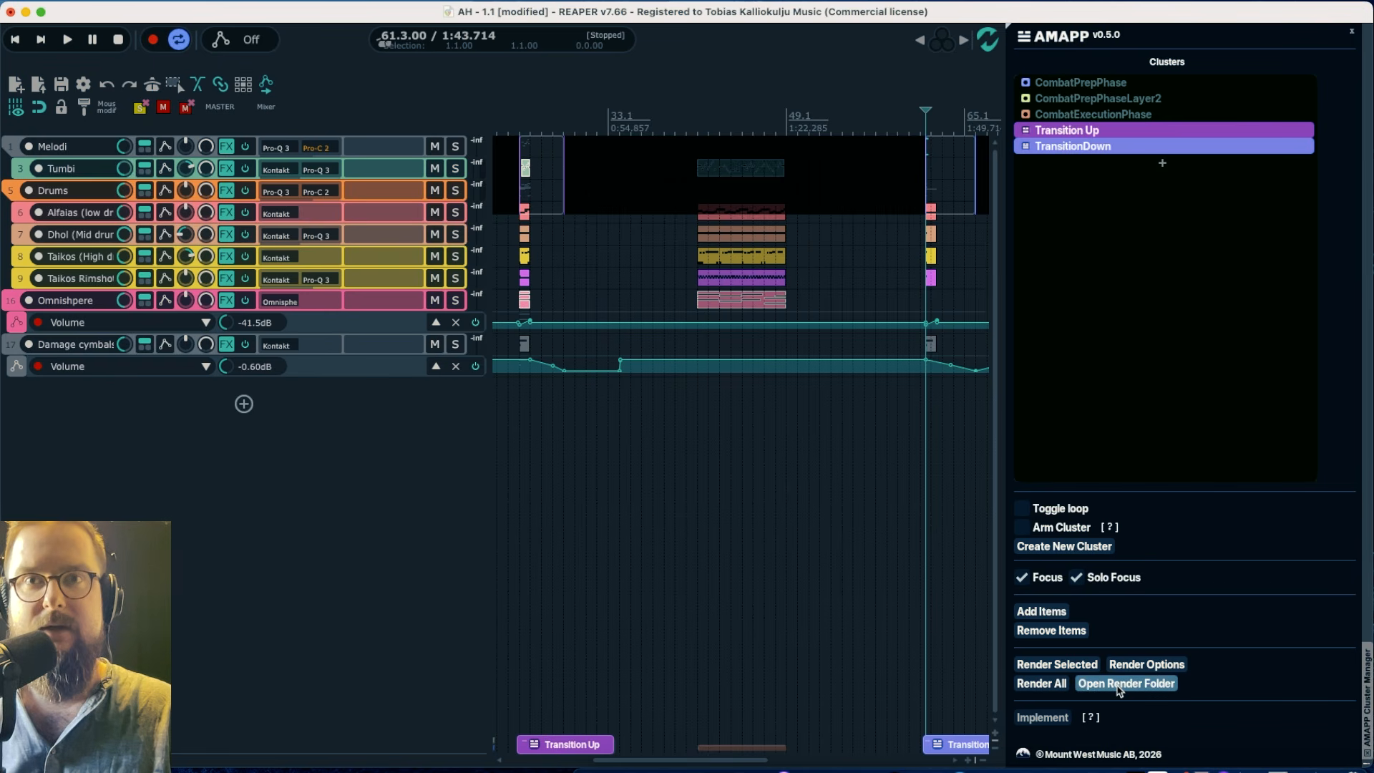
click(1057, 665)
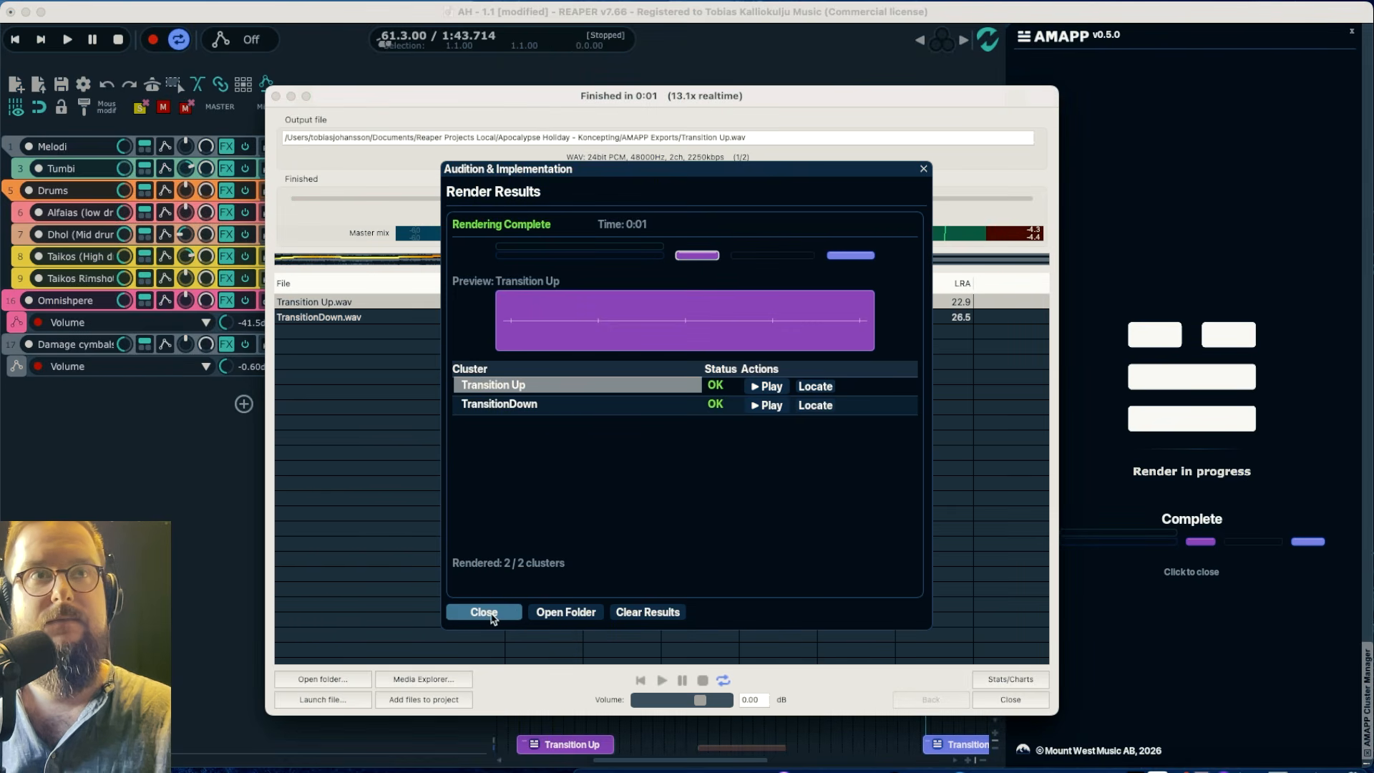
Dismiss the render results, switch to FMOD Studio and import the five exported WAV files into the project's assets
click(501, 607)
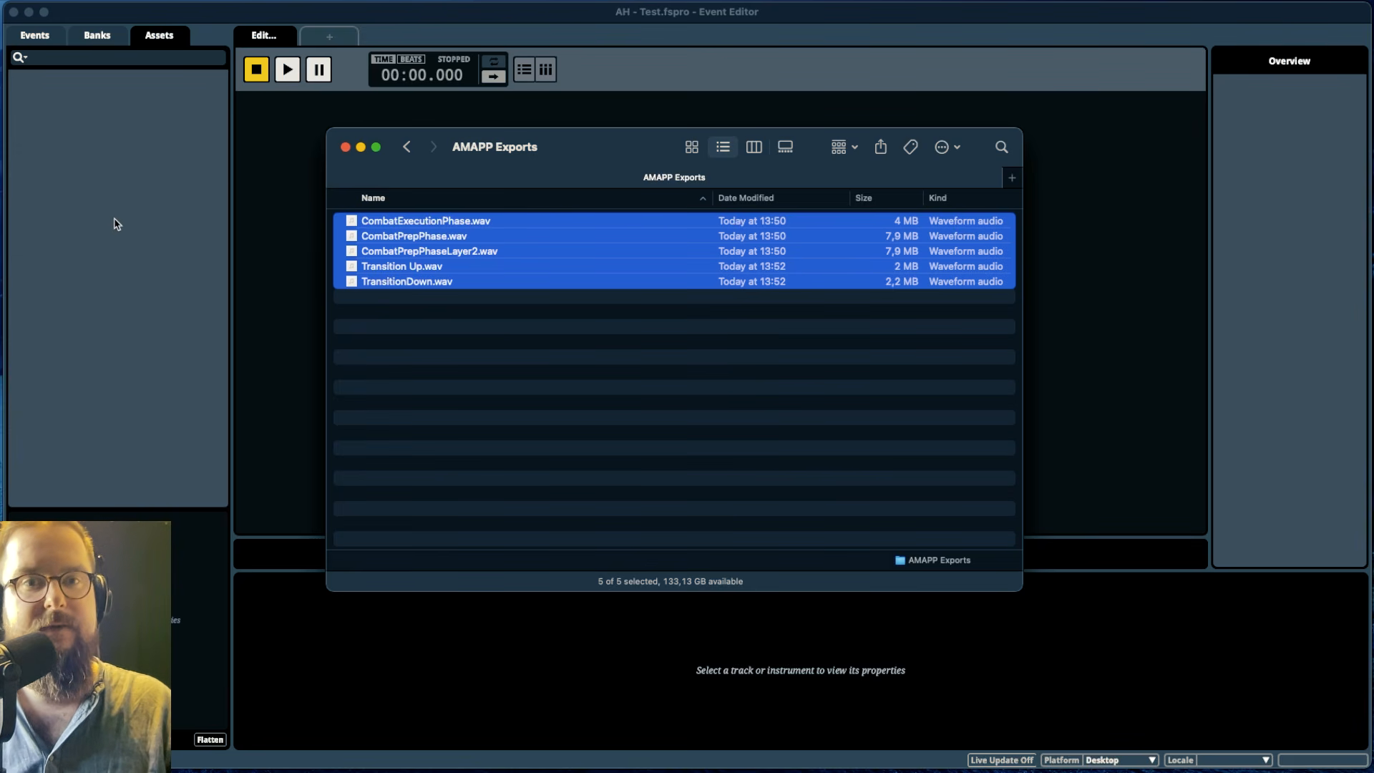
drag(394, 232, 93, 72)
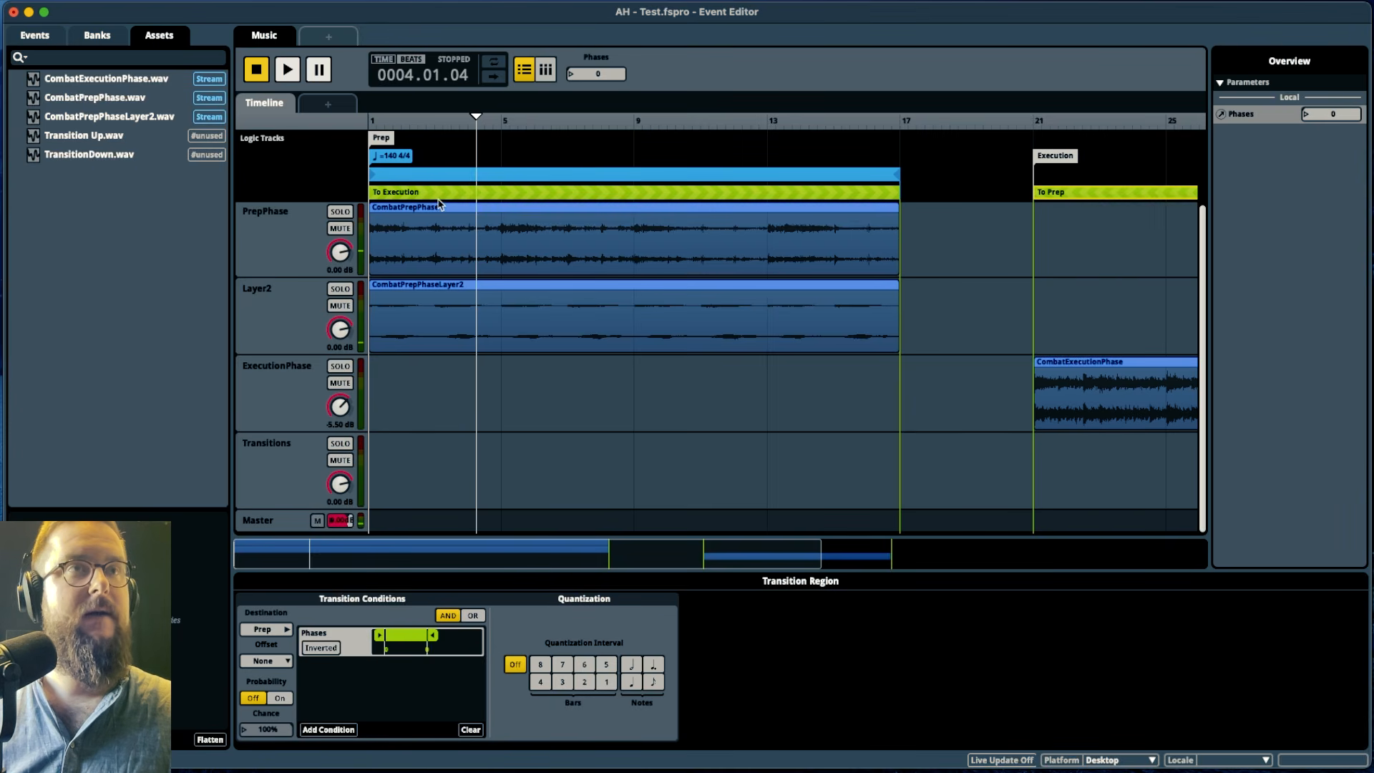
Set the quantization interval of the To Execution and To Prep transition regions to 1 bar
click(434, 194)
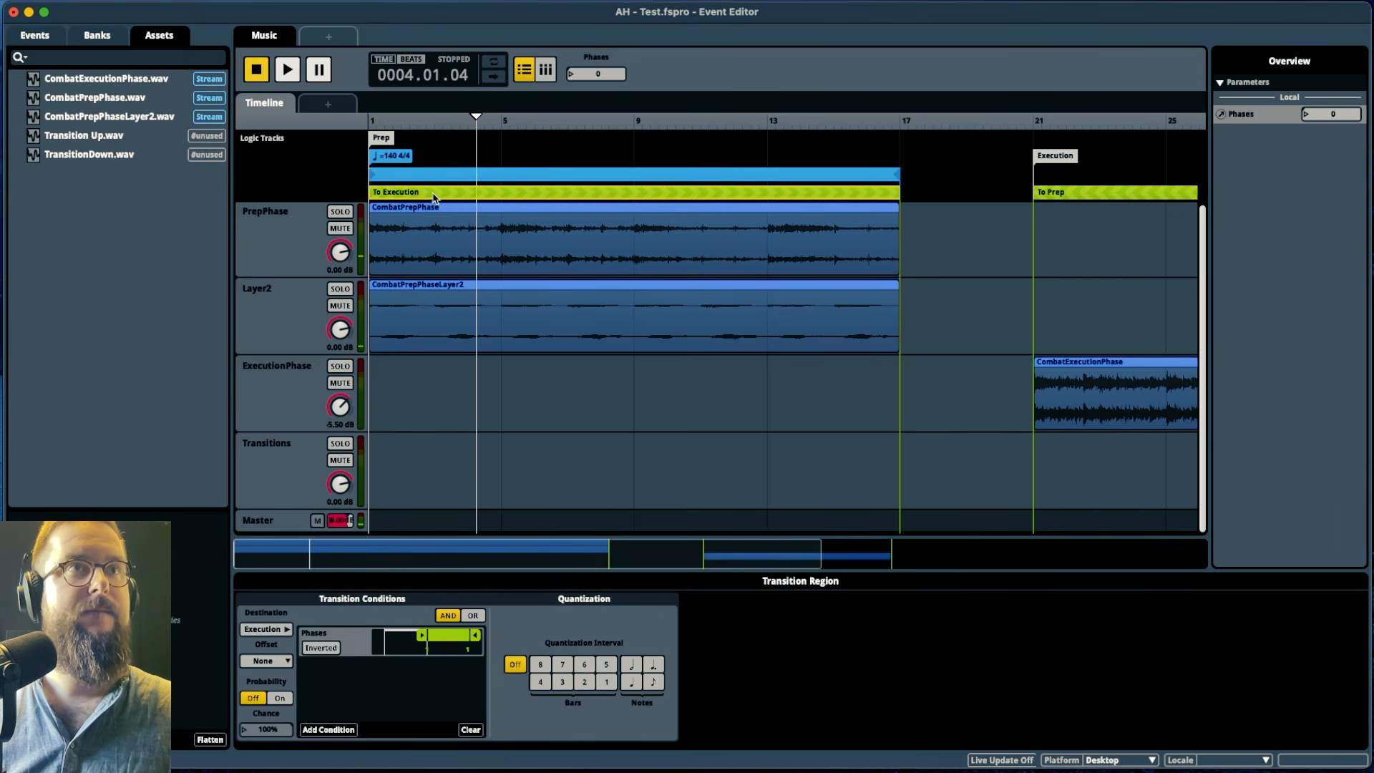
click(606, 682)
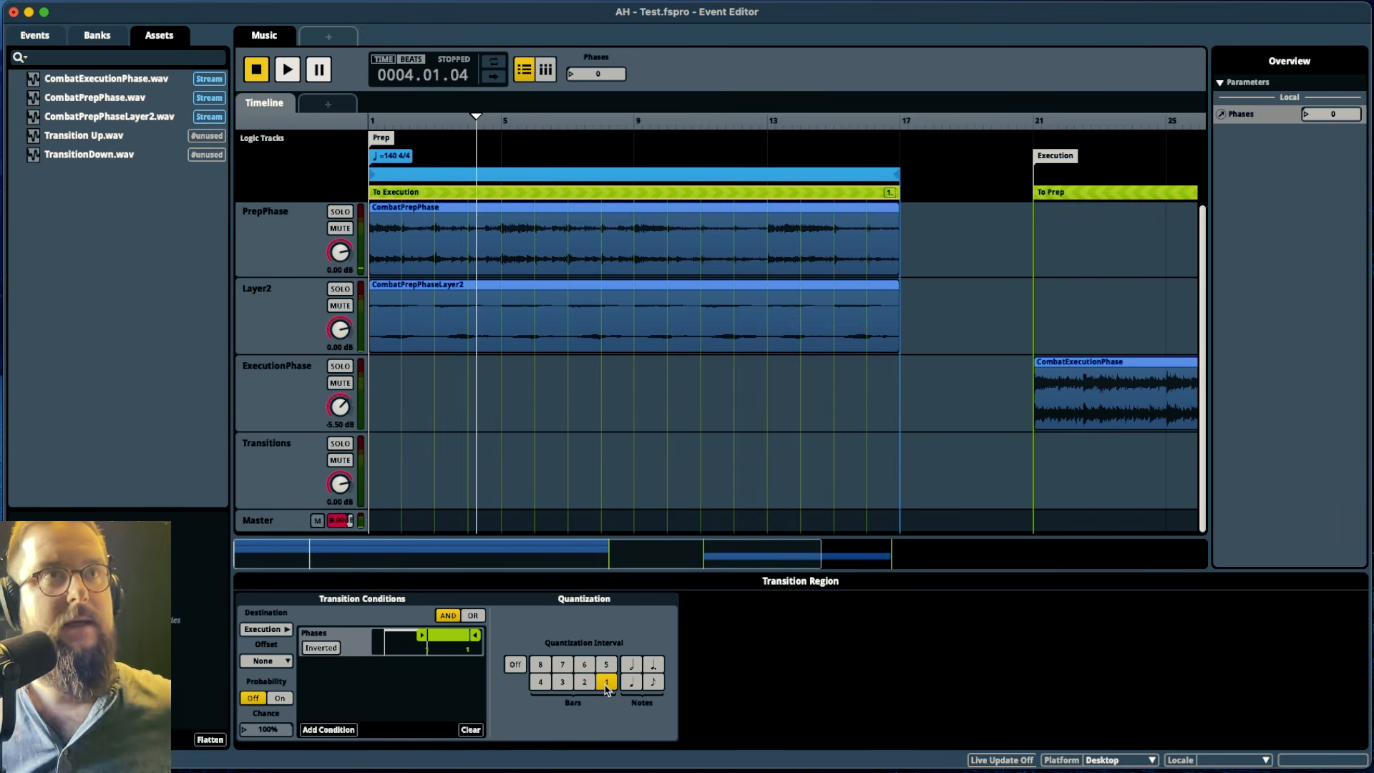
click(1058, 192)
click(608, 684)
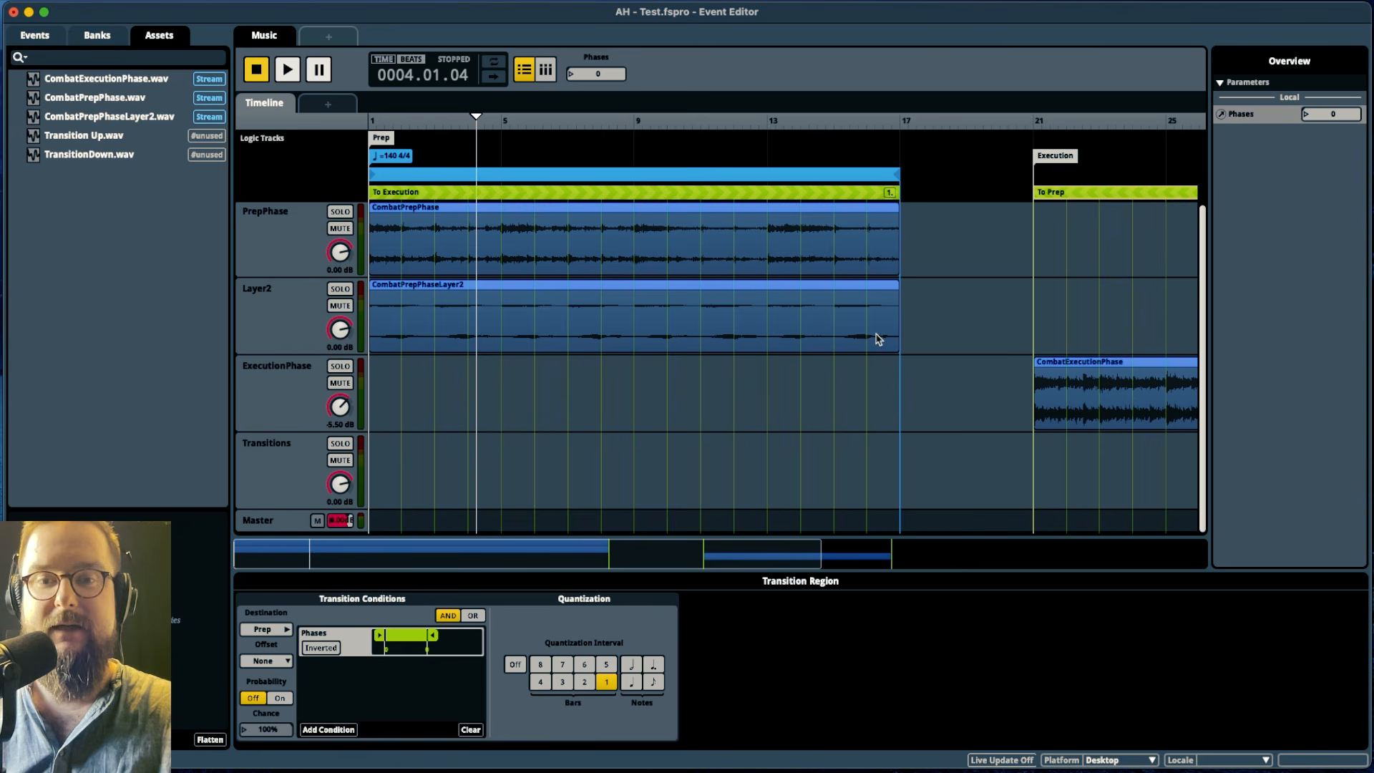
Shorten the transition timeline between the To Prep region and the Prep marker to one bar
click(633, 194)
scroll(933, 194, right, 5)
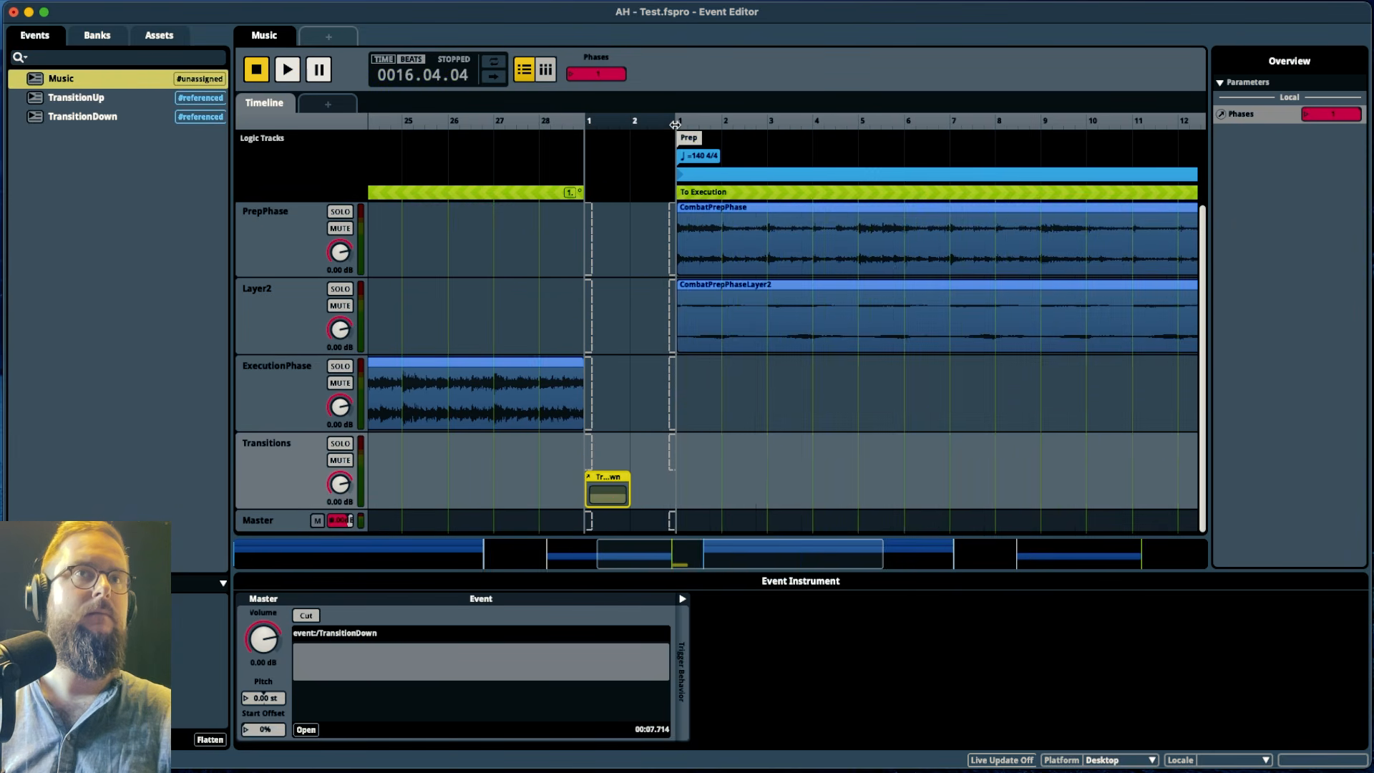
drag(678, 137, 634, 137)
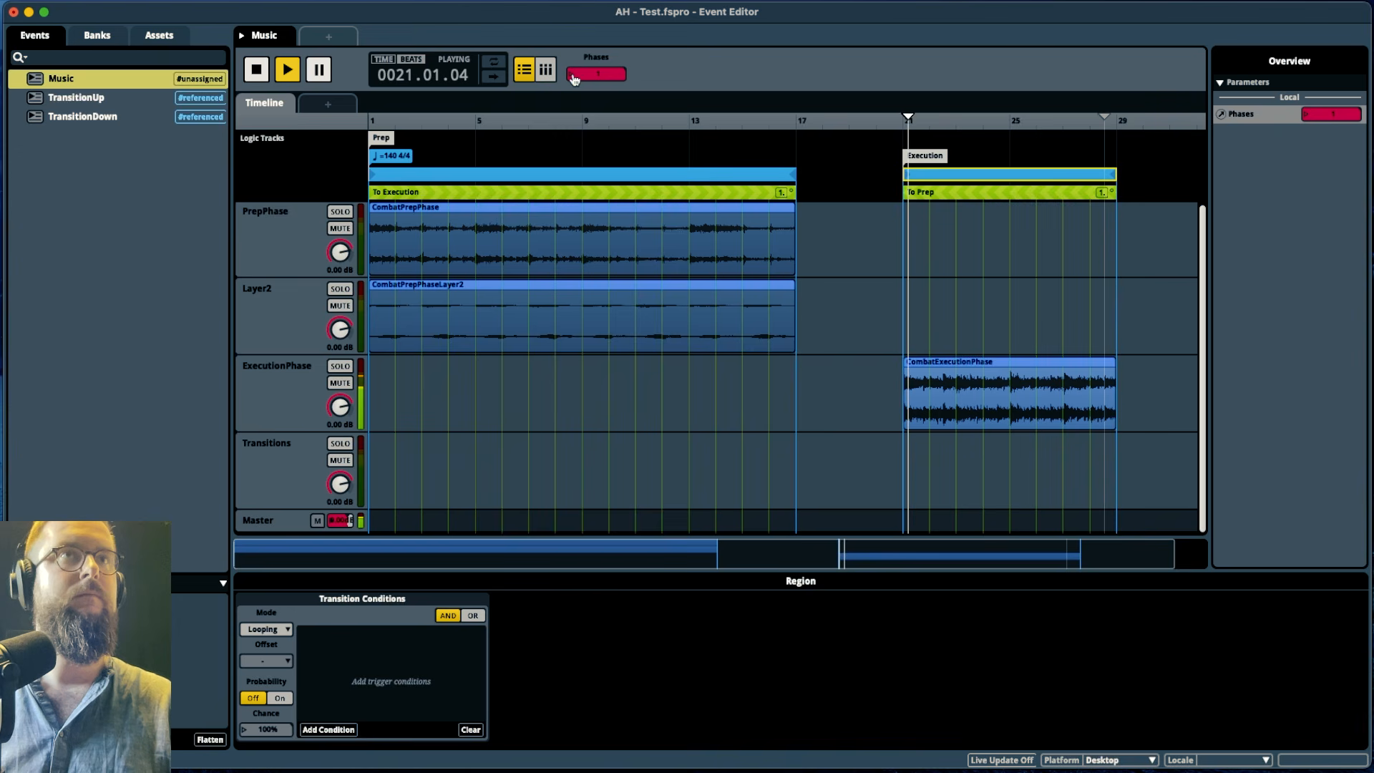
Audition both transitions during playback by setting Phases to 0 and back to 1, and stop playback
double_click(571, 74)
text(0)
key(Return)
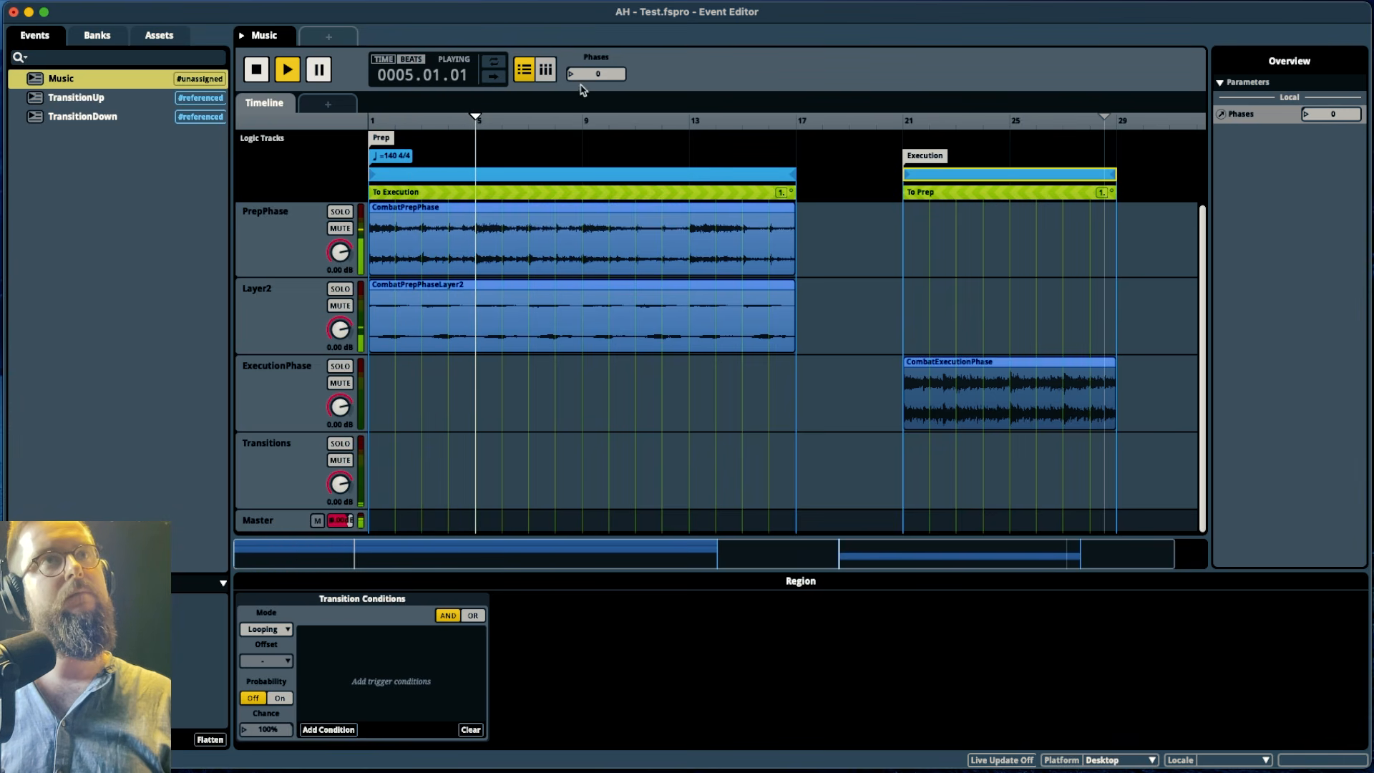
text(1)
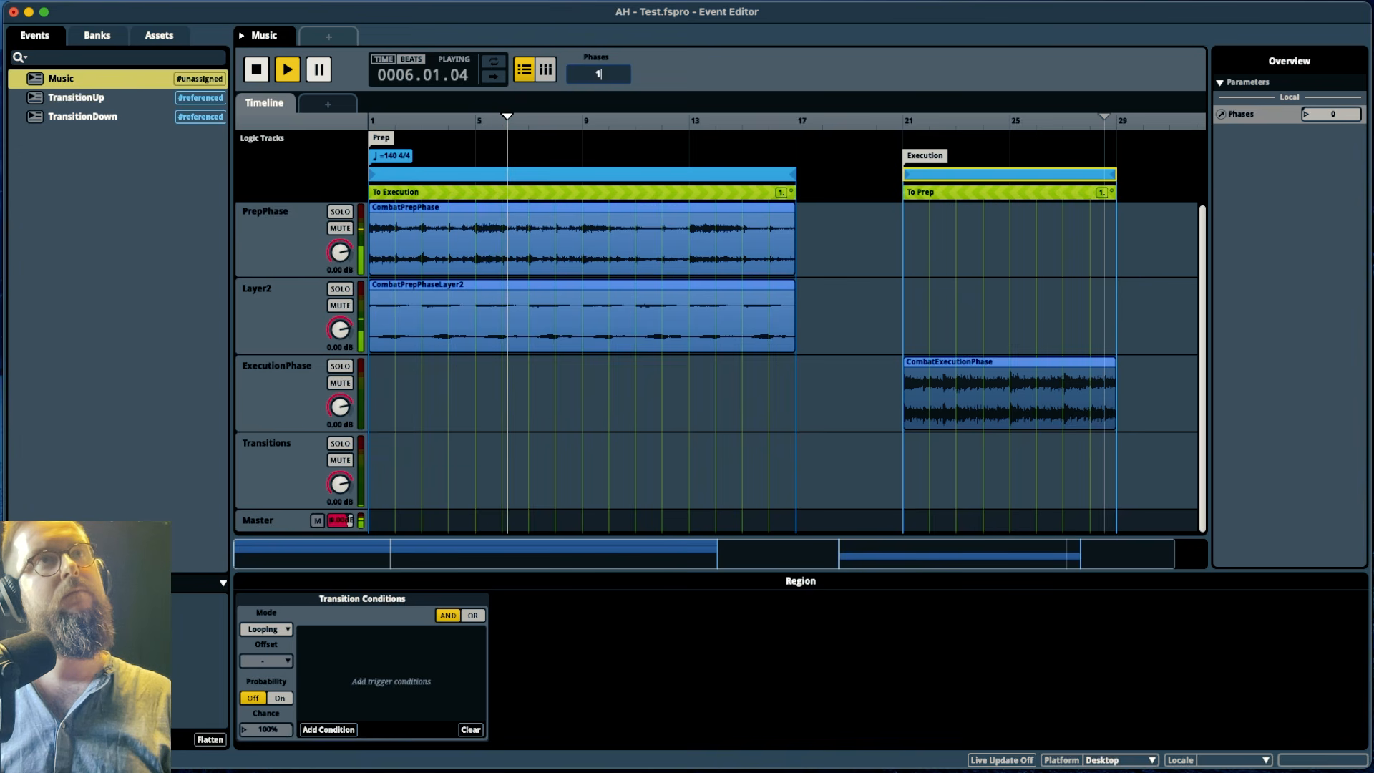
key(Return)
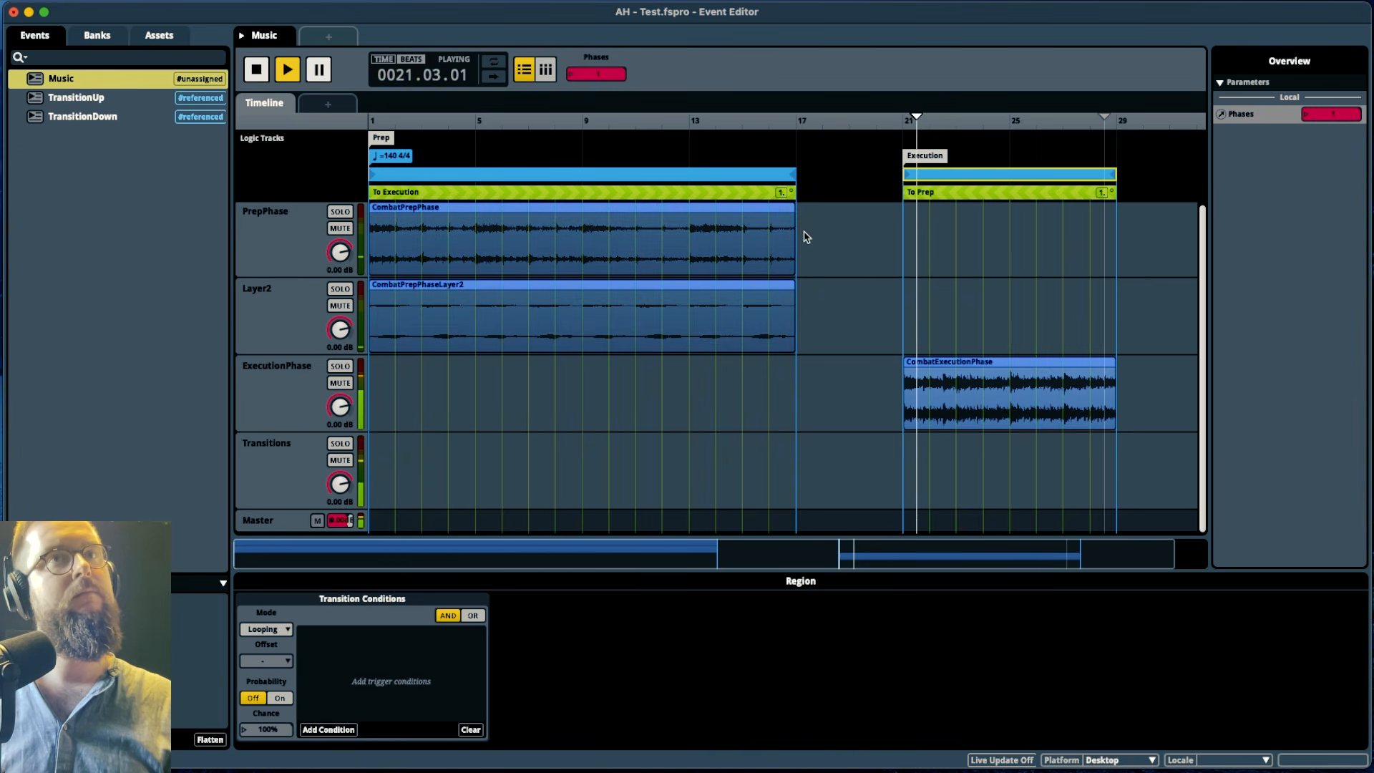
key(space)
Switch to REAPER, select the CombatPrepPhase cluster and use Focus to locate its items
key(super+Tab)
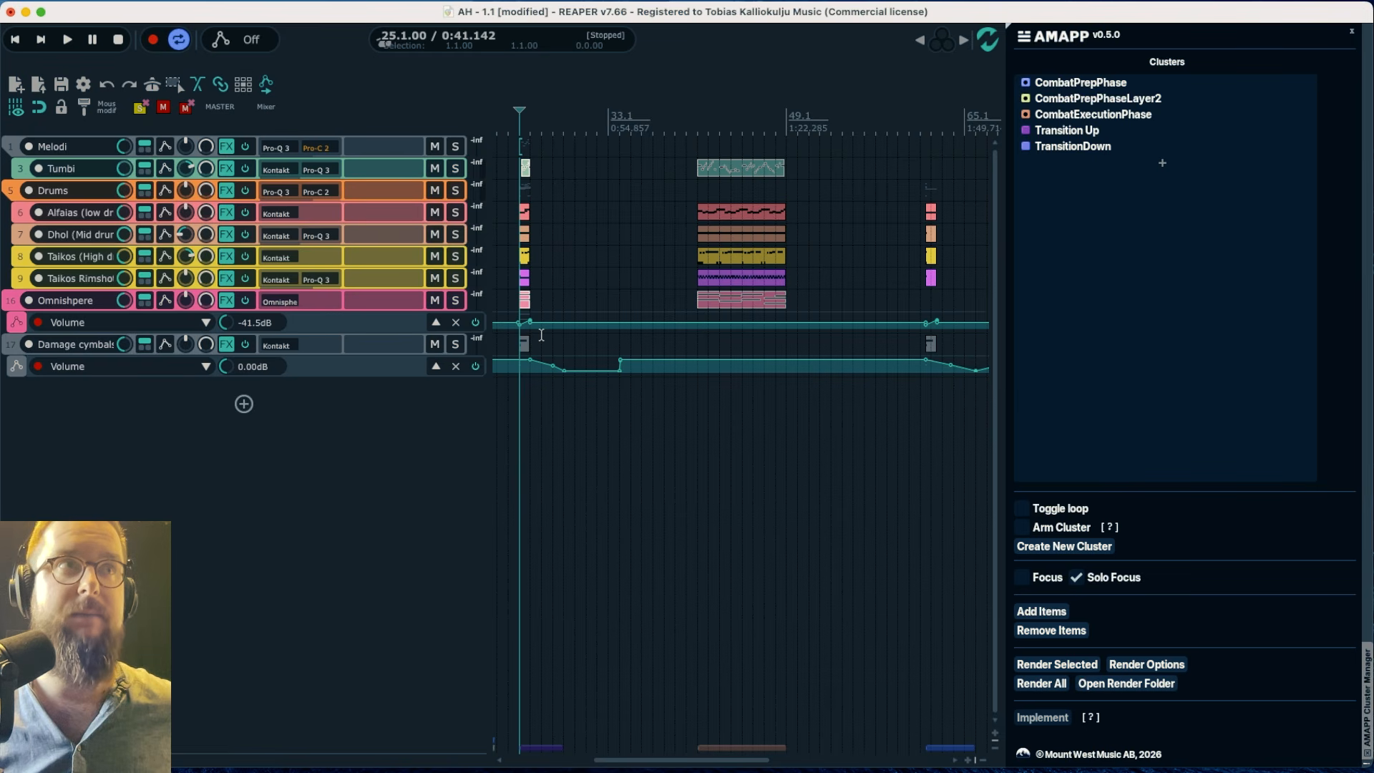
scroll(548, 302, left, 1)
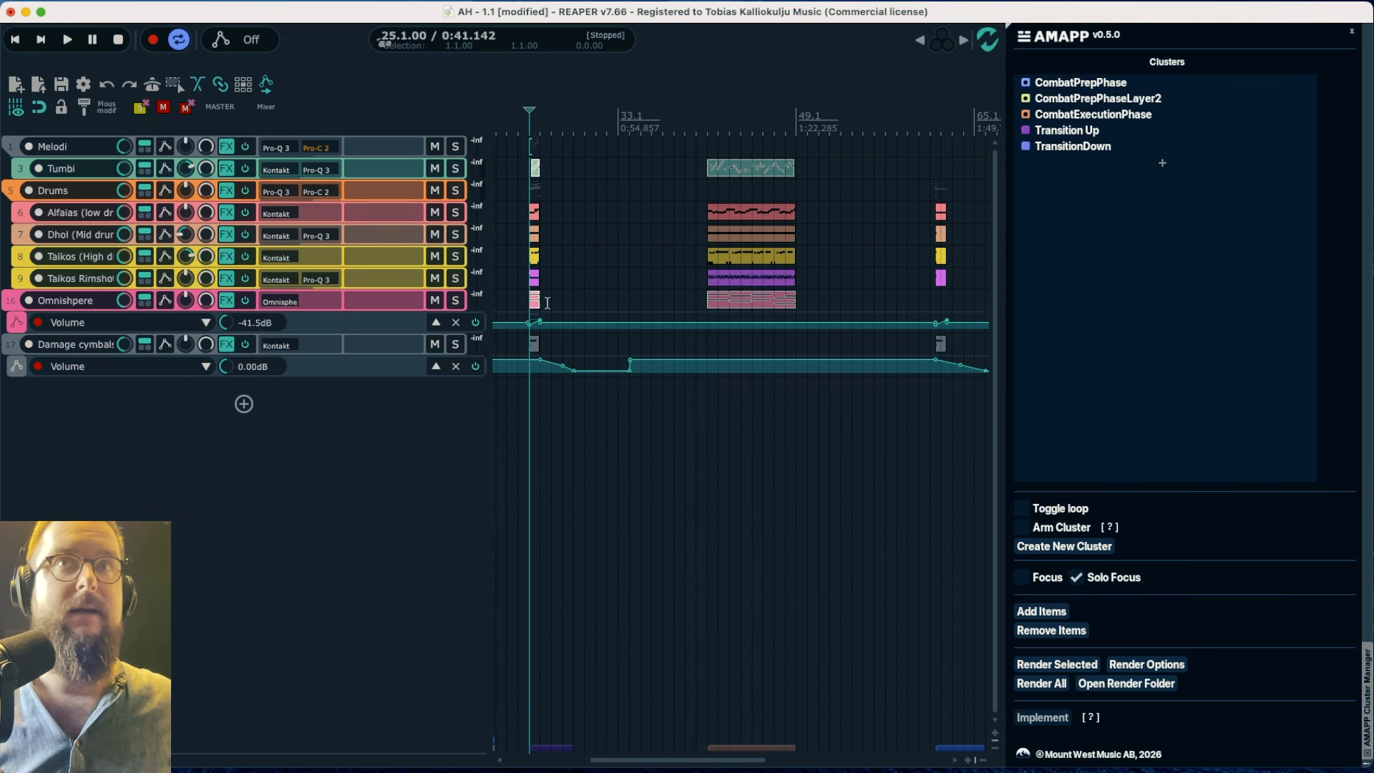
click(1077, 84)
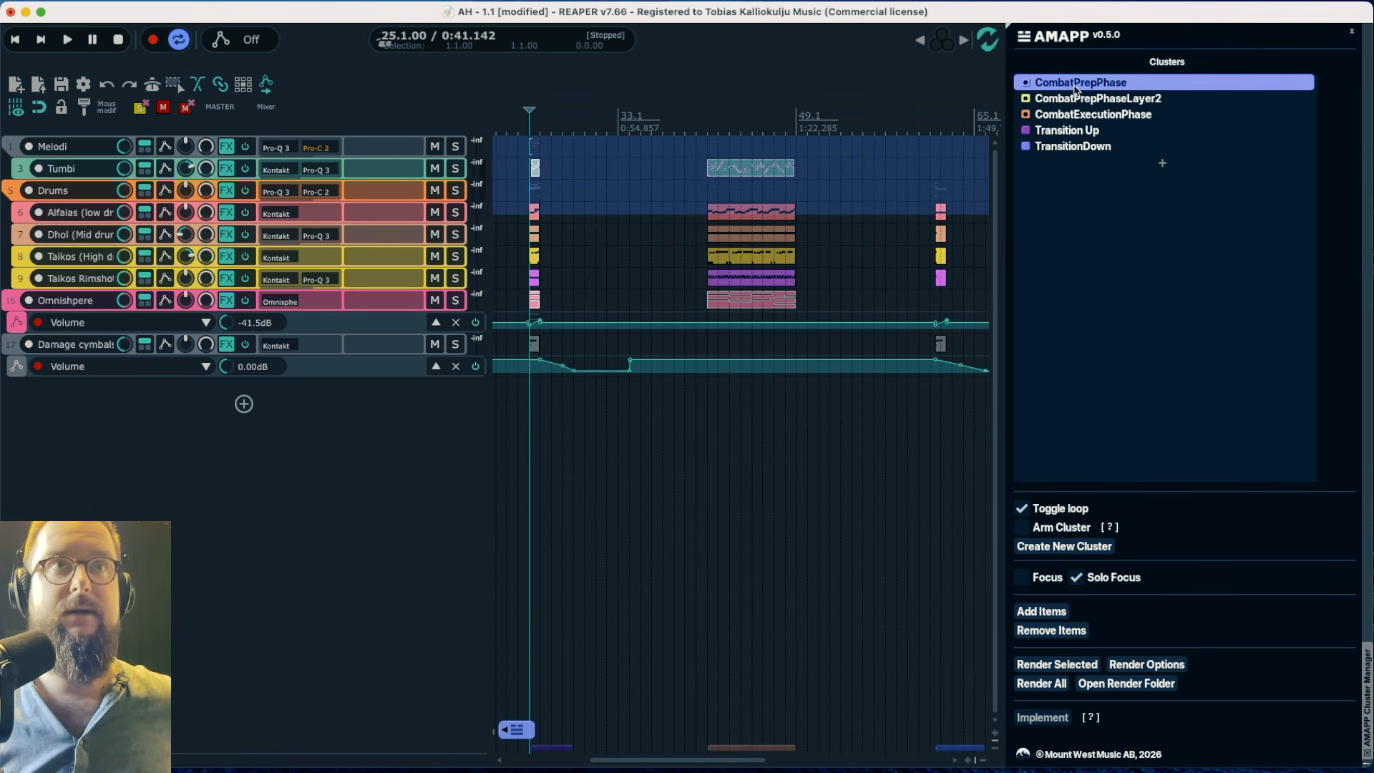
click(1022, 578)
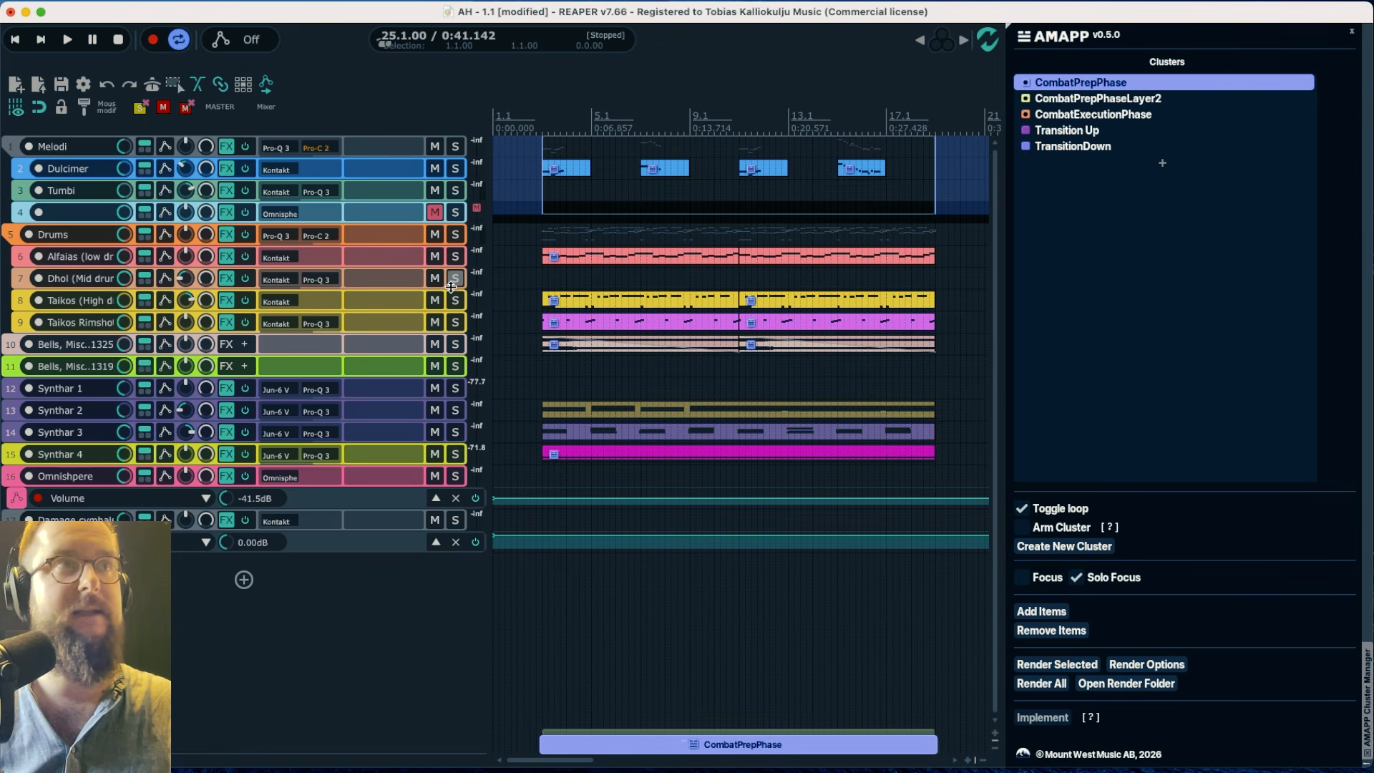
Create a cluster named CombatPrepPhaseDrums from the Alfaias, Taikos, Taikos Rimshot and Bells items
click(854, 254)
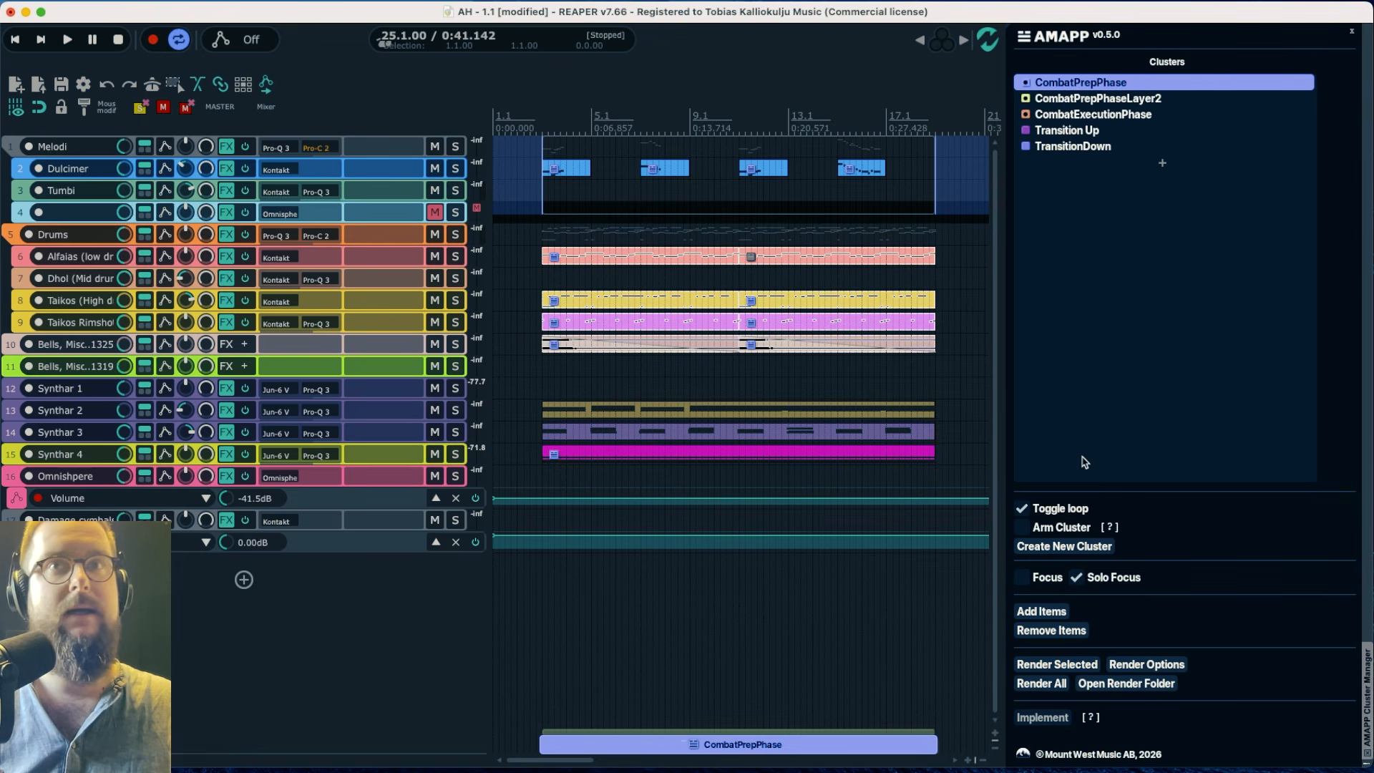
click(1161, 164)
click(1047, 131)
click(1046, 151)
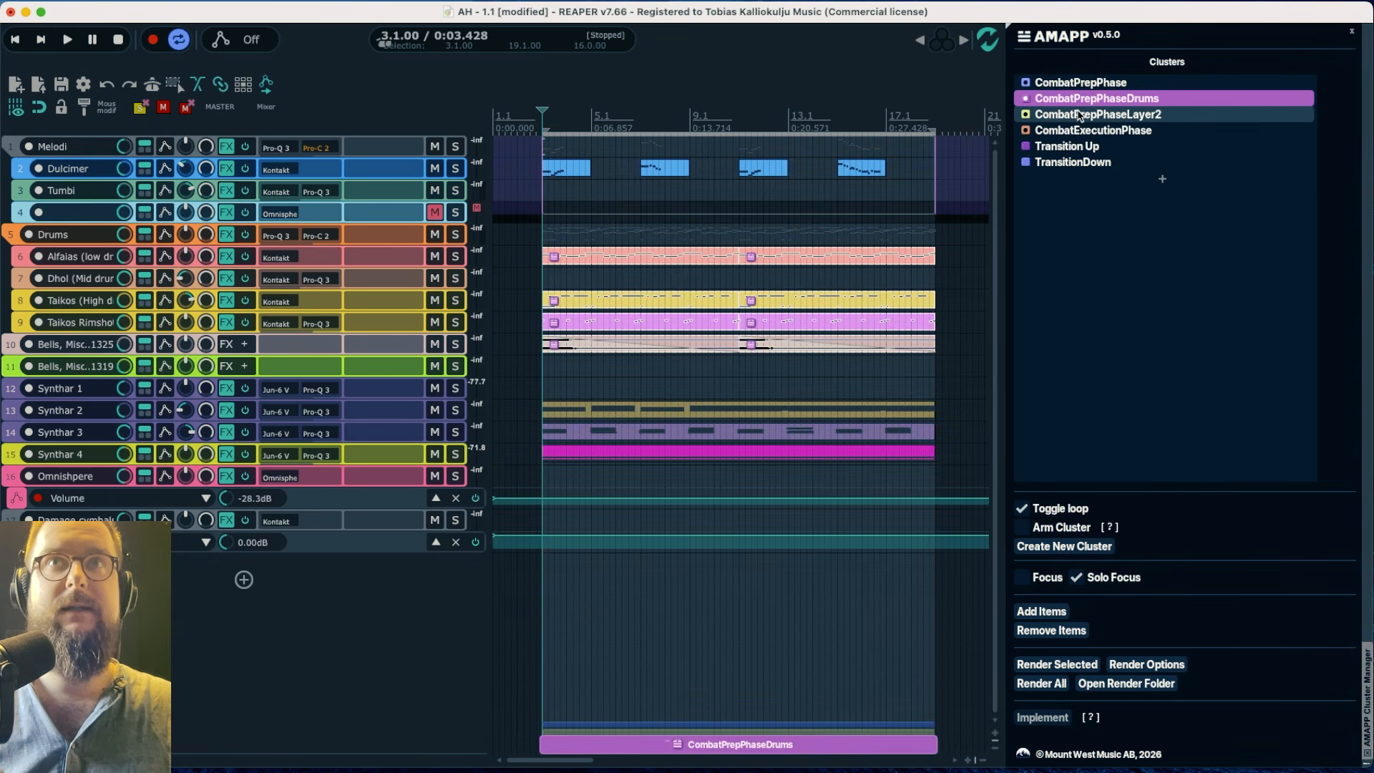
Focus the CombatPrepPhase cluster and play it from 3.1, and do the same for CombatPrepPhaseDrums
click(1081, 82)
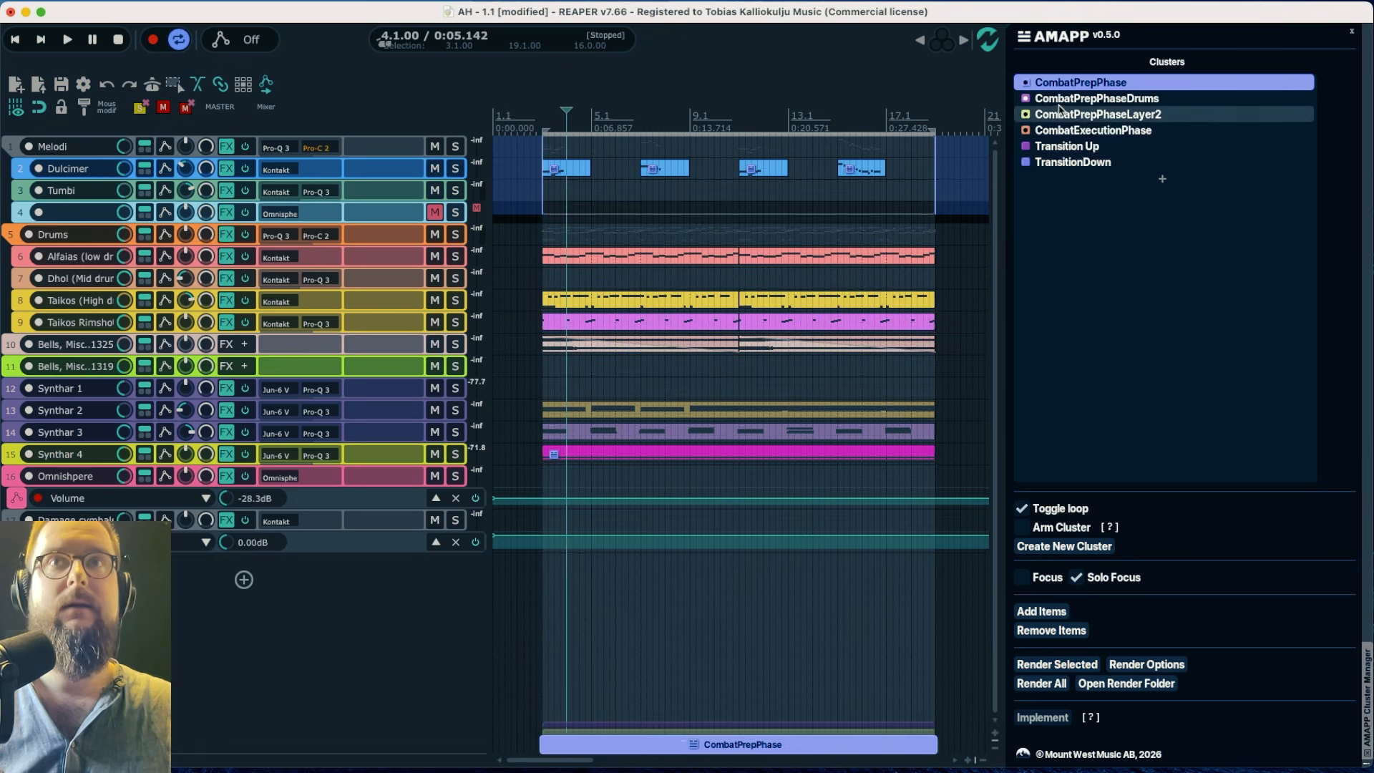
click(1024, 577)
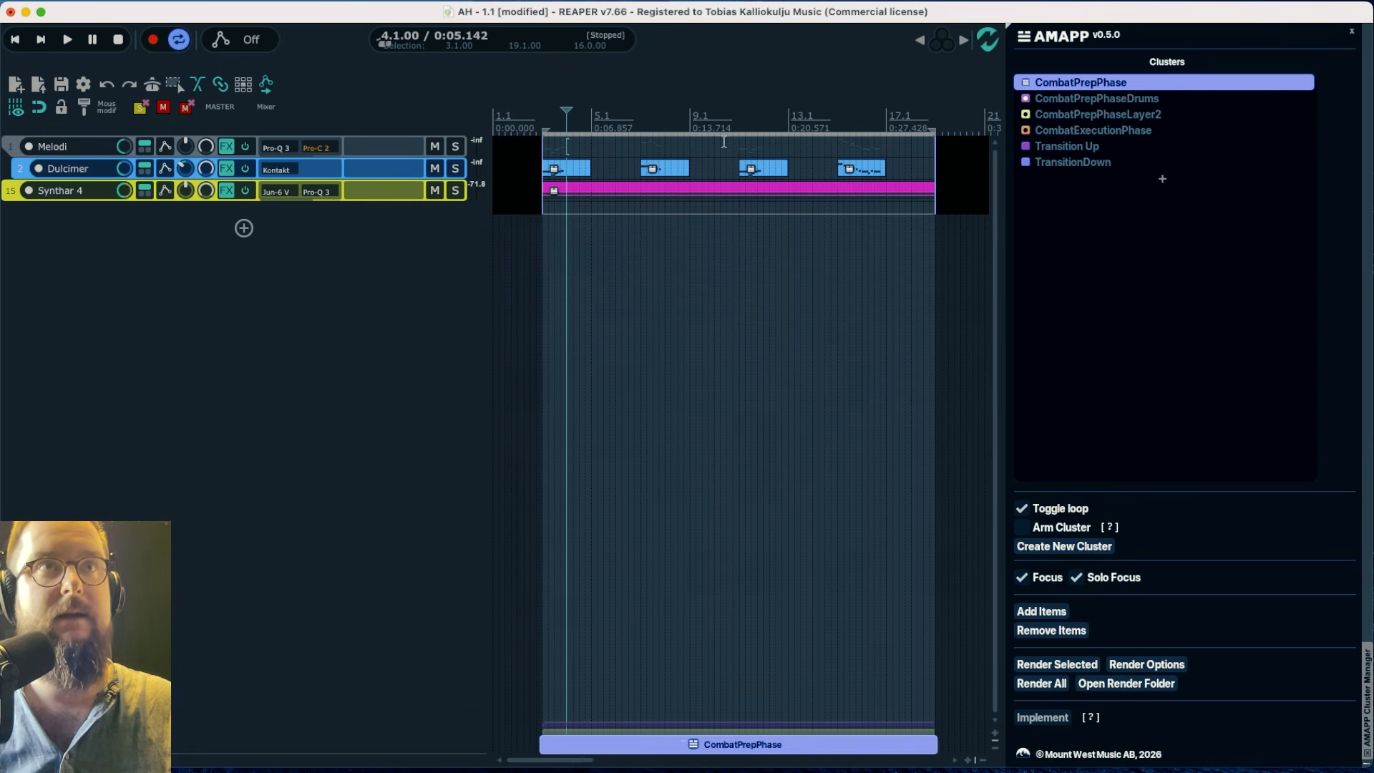
click(541, 122)
key(space)
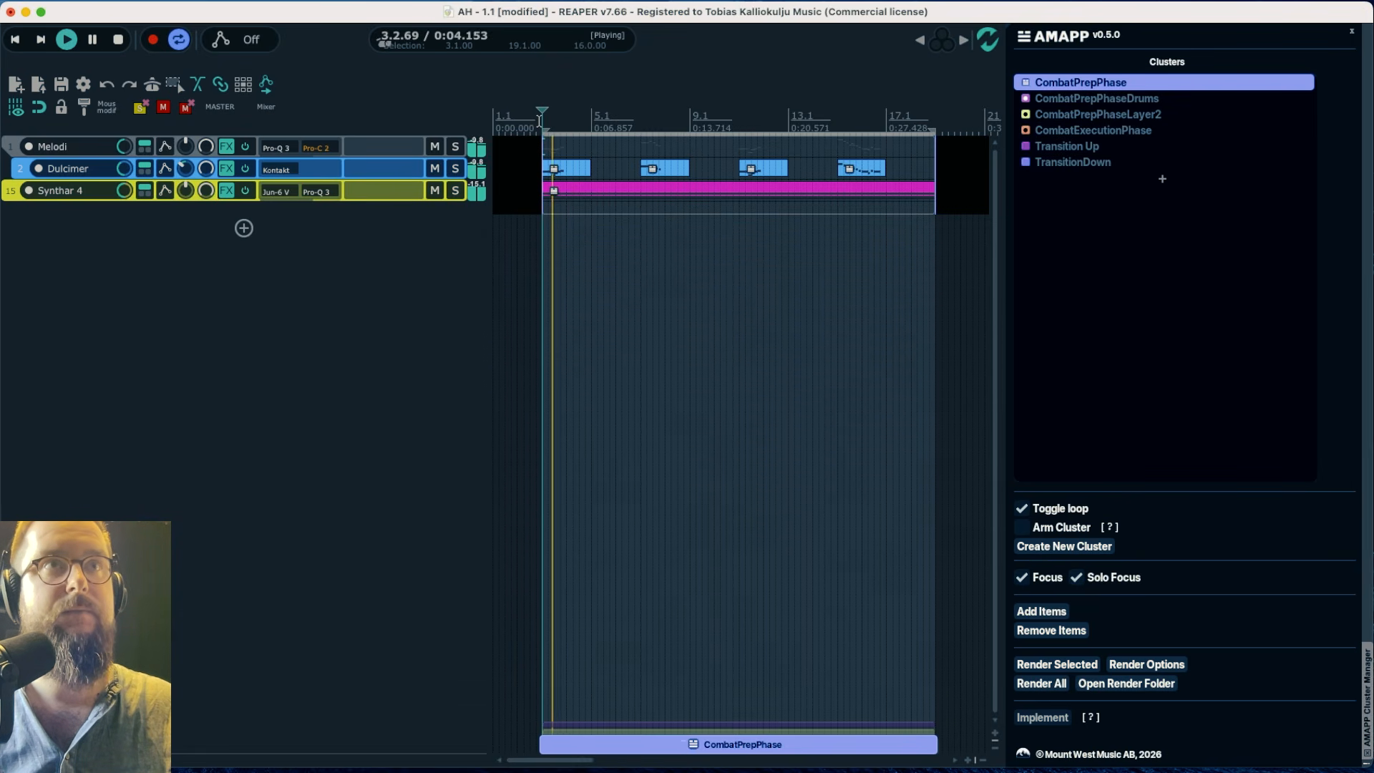
click(1096, 98)
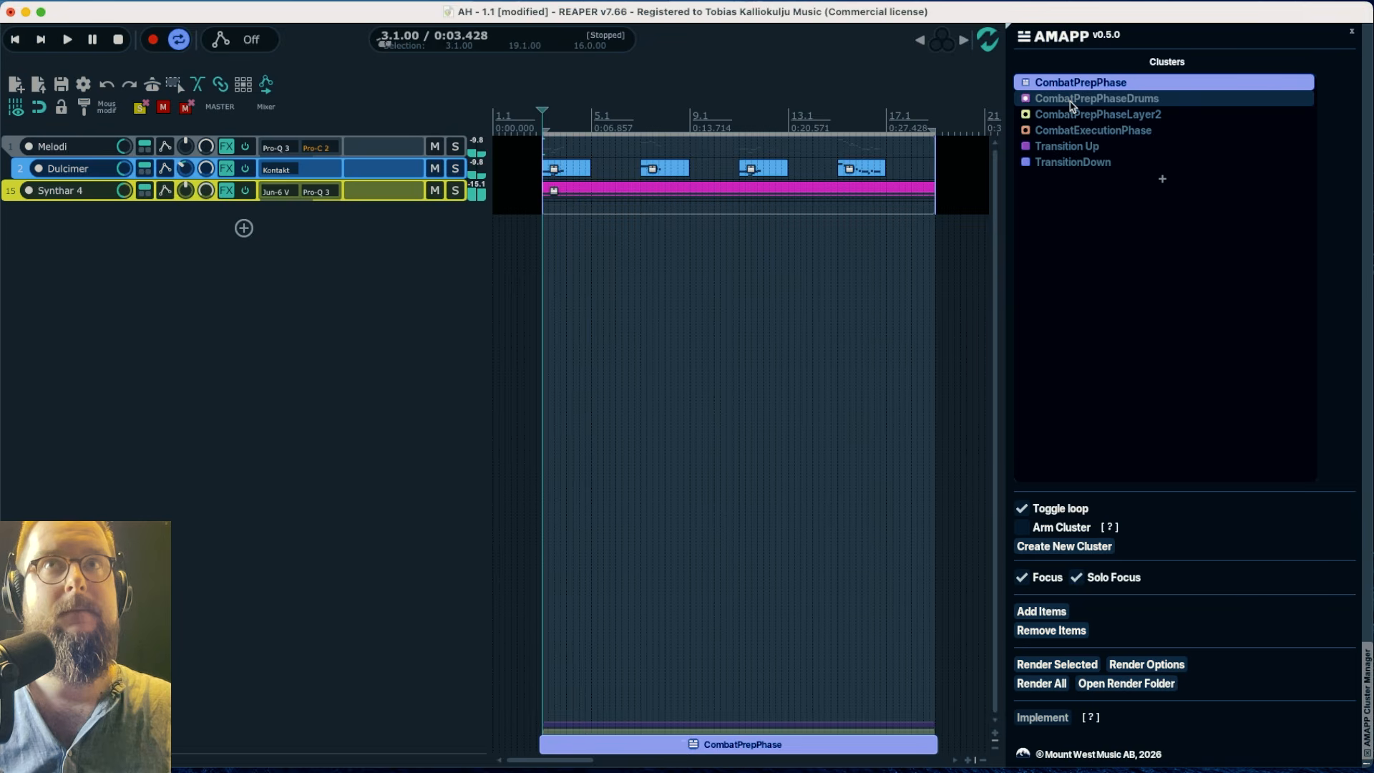
key(space)
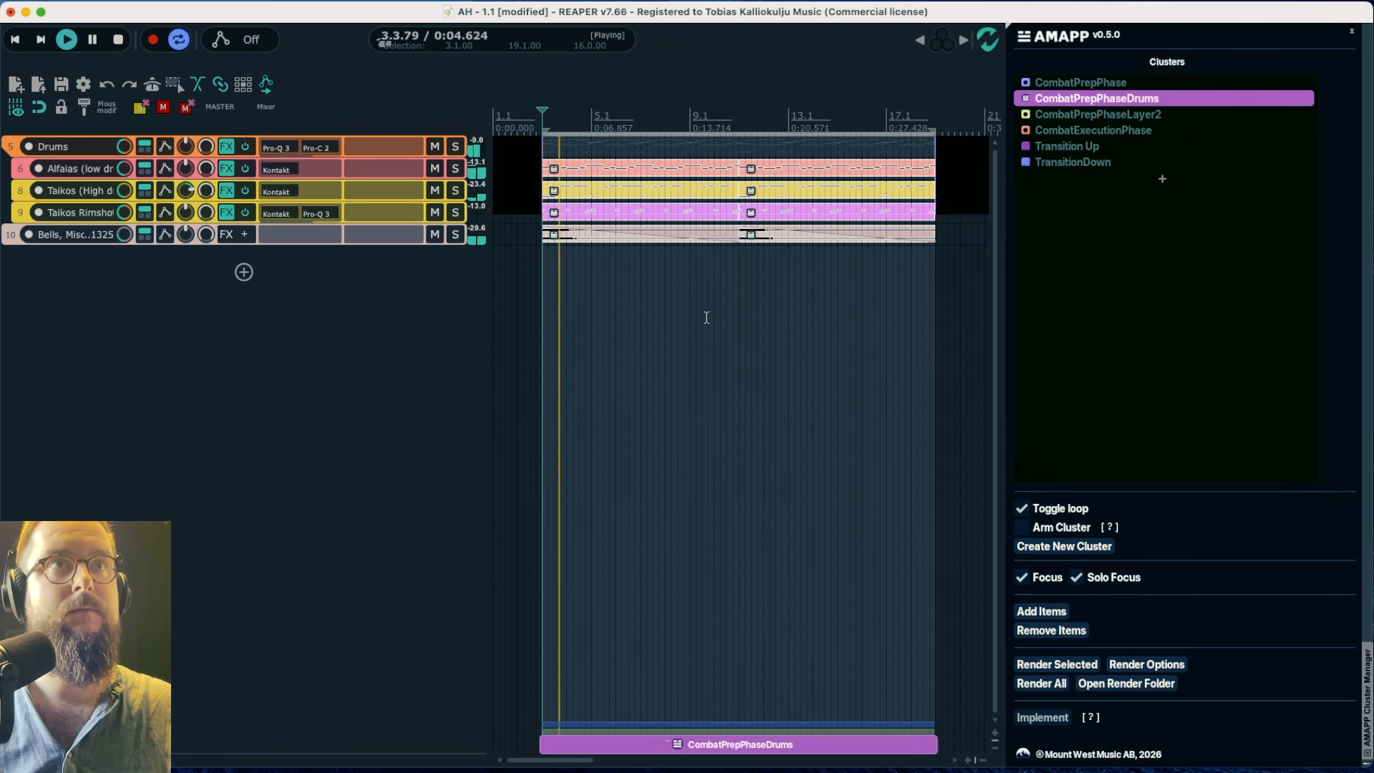
key(space)
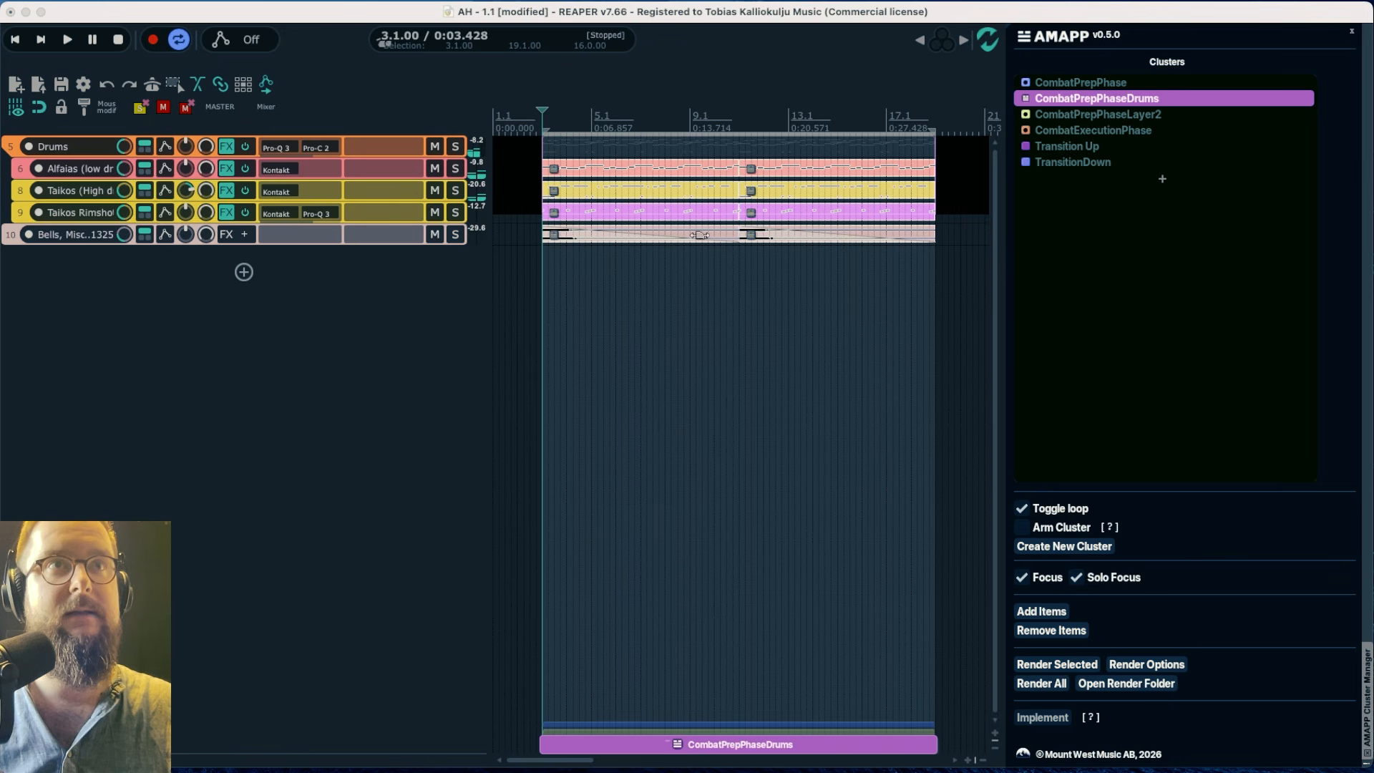
Remove the Bells, Synthar 2, Synthar 3 and Synthar 4 items from the CombatPrepPhaseDrums cluster
click(1047, 83)
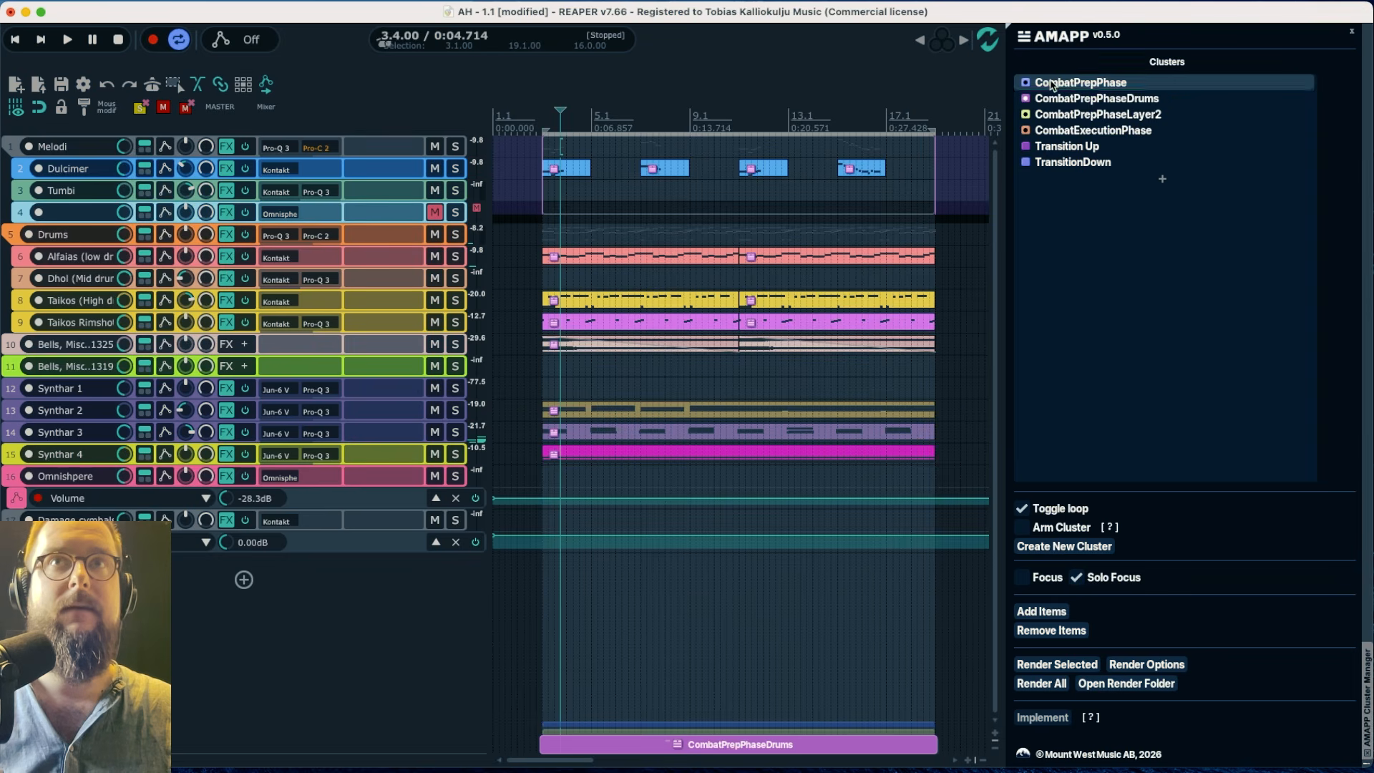
click(549, 388)
click(562, 346)
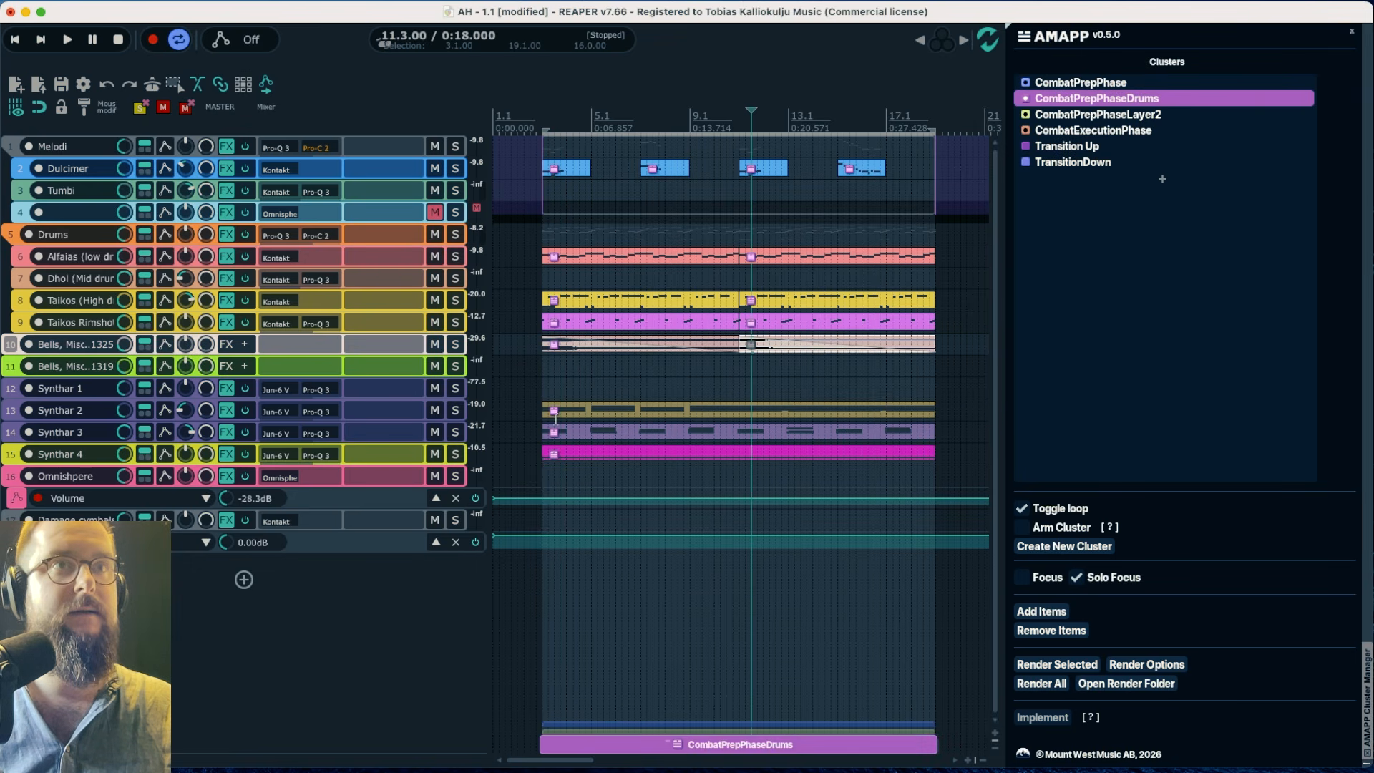
click(555, 411)
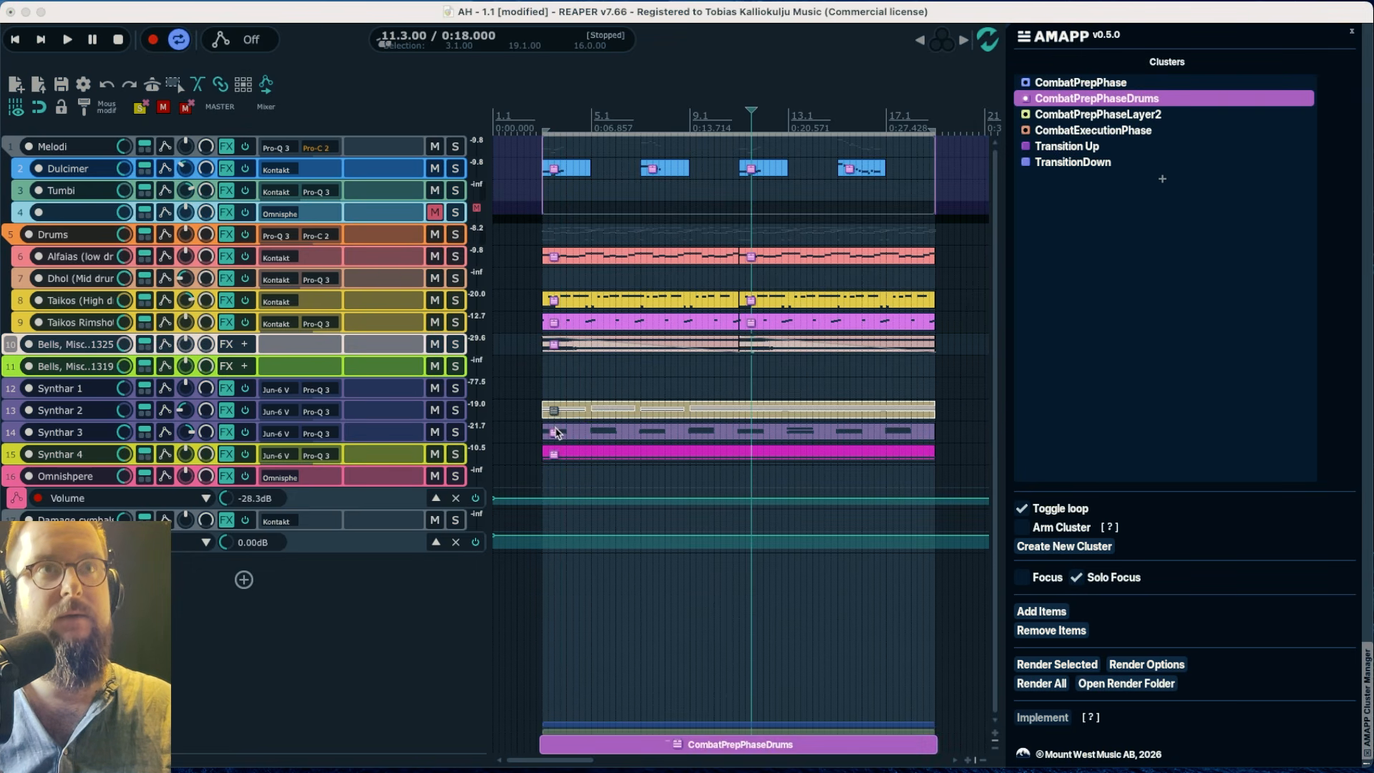
click(555, 433)
click(555, 455)
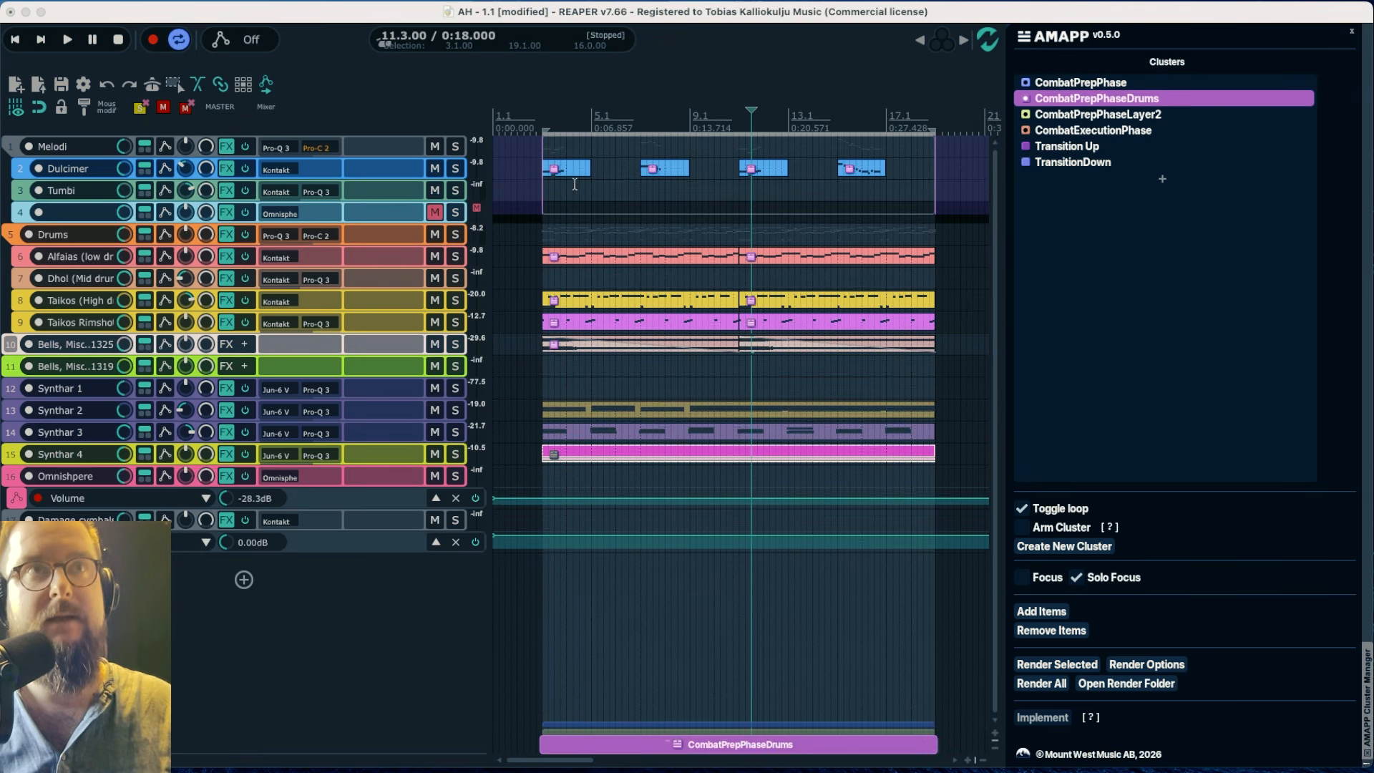
Remove the four Dulcimer items from the CombatPrepPhaseDrums cluster
click(562, 172)
click(652, 170)
click(751, 171)
click(850, 170)
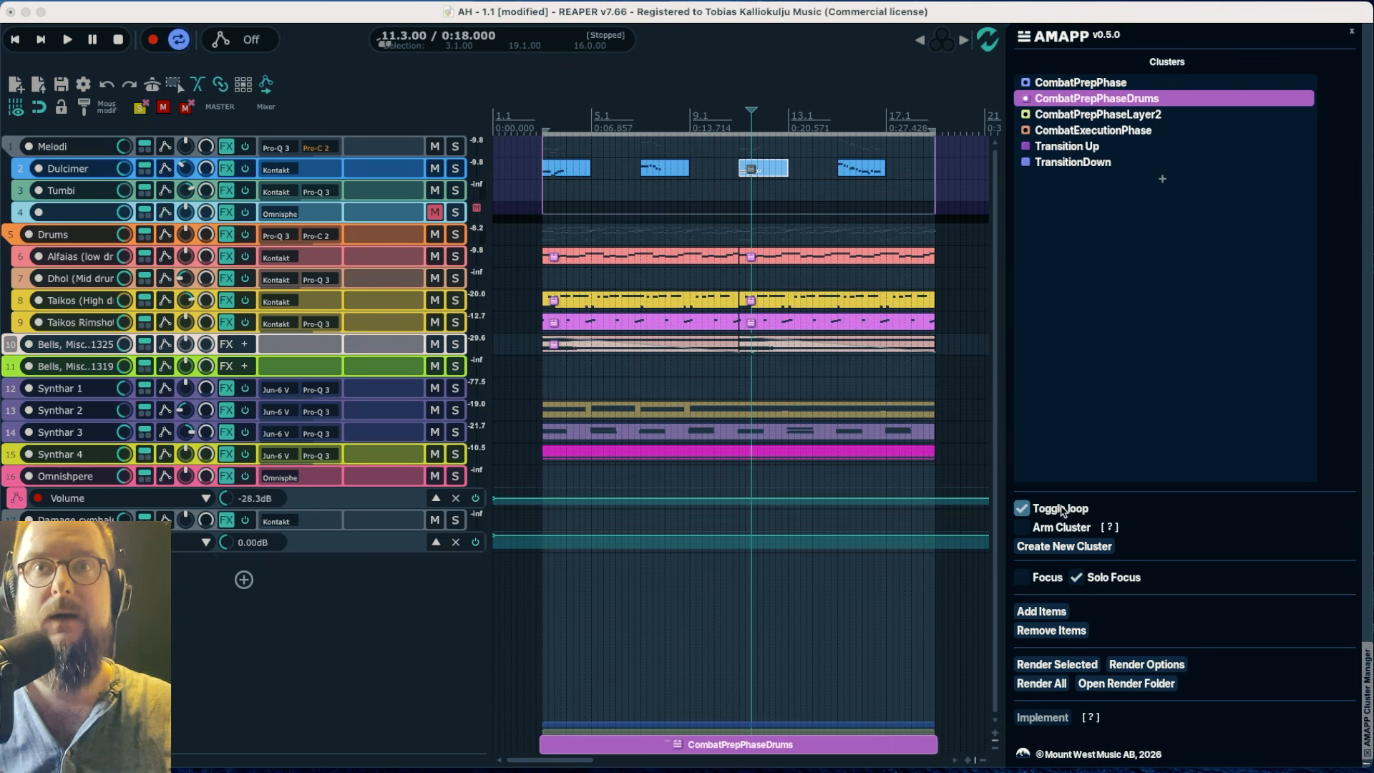
Turn on Focus and play back the corrected CombatPrepPhaseDrums cluster, followed by the CombatPrepPhase cluster
click(1022, 577)
key(space)
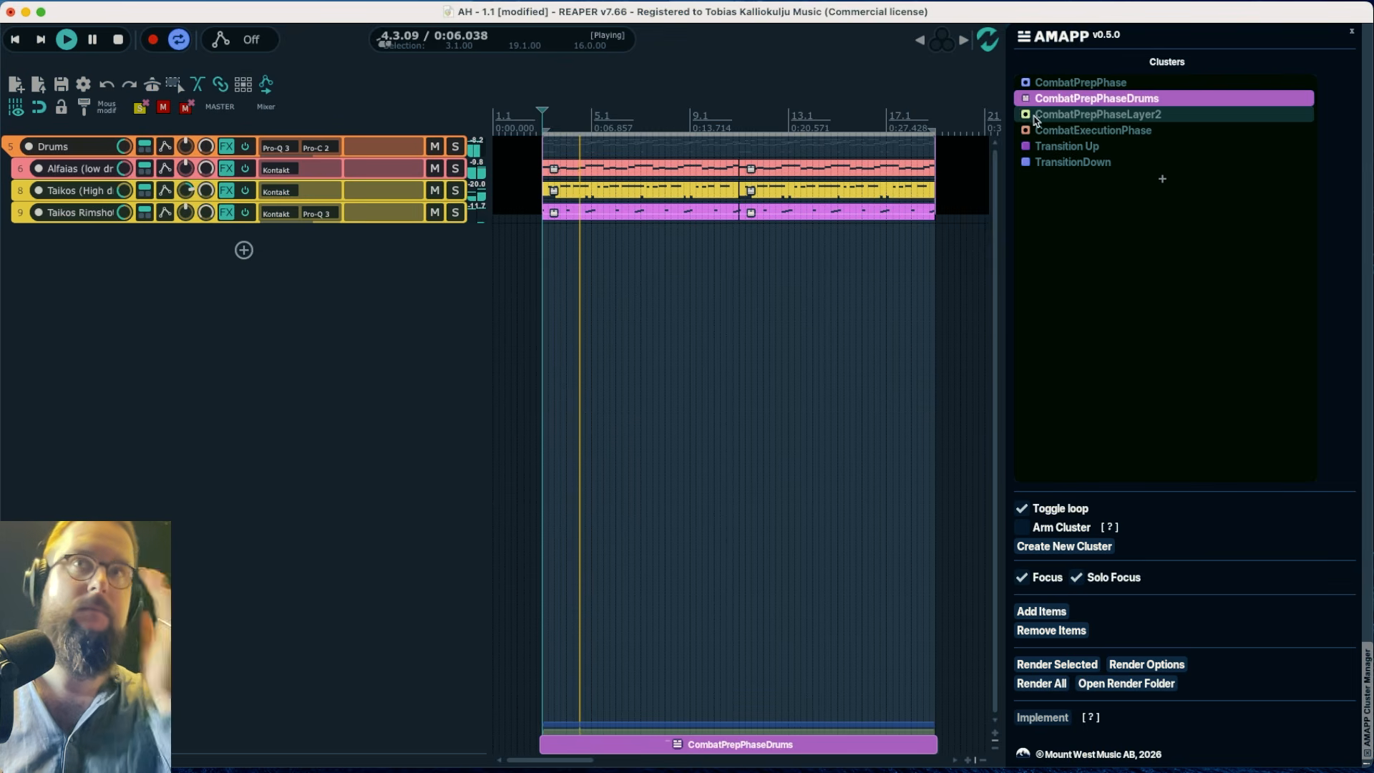
click(1066, 82)
key(space)
key(space)
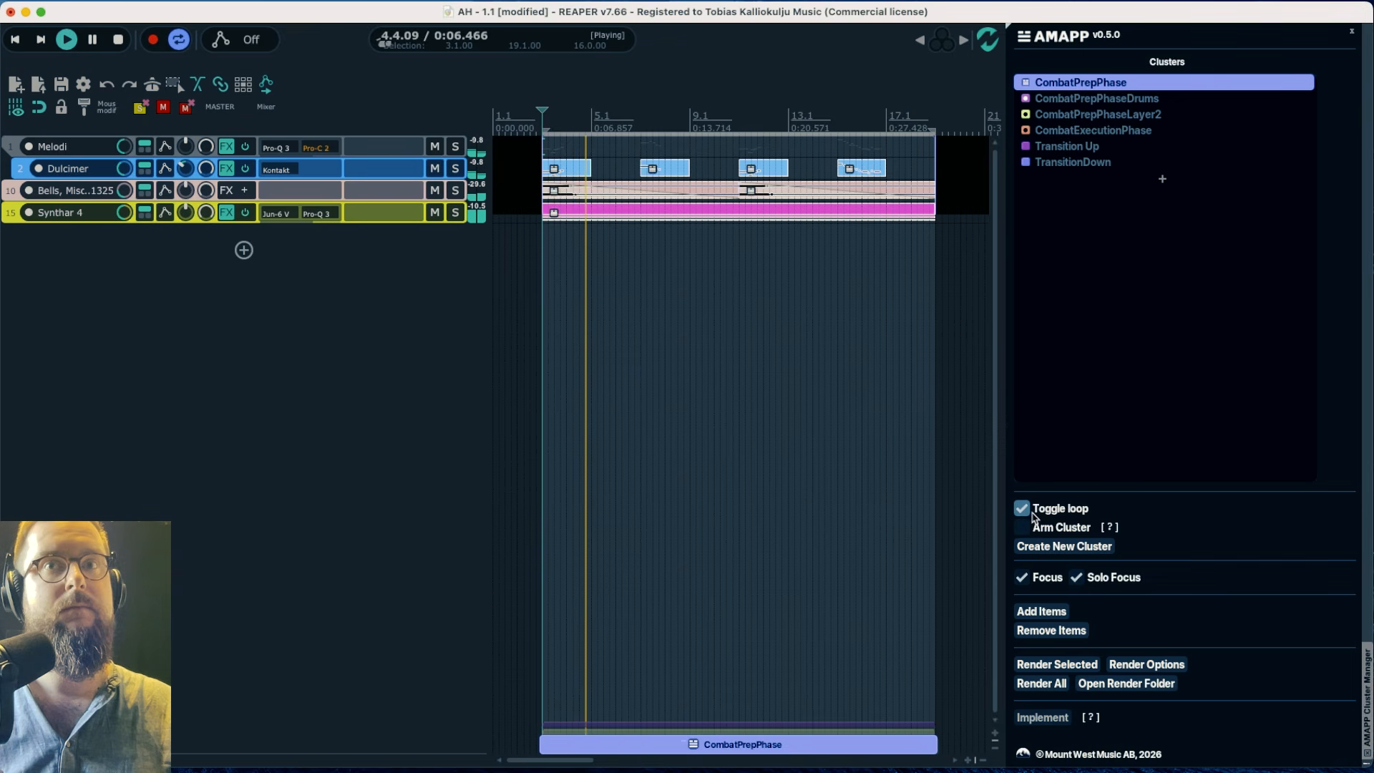
Rename the CombatPrepPhase cluster to CombatPrepPhaseLayer1 and play it back together with CombatPrepPhaseLayer2 and CombatPrepPhaseDrums
click(1106, 83)
right_click(1108, 86)
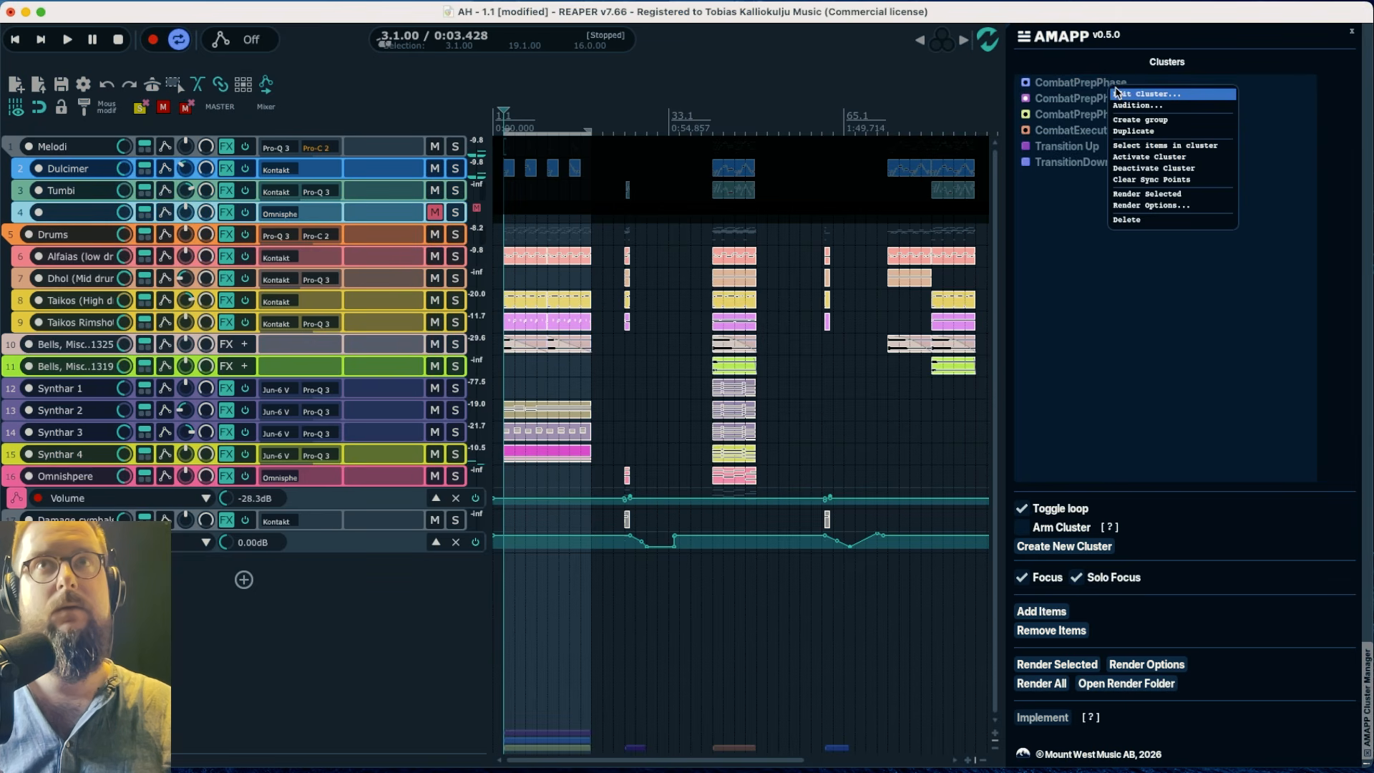
click(1119, 93)
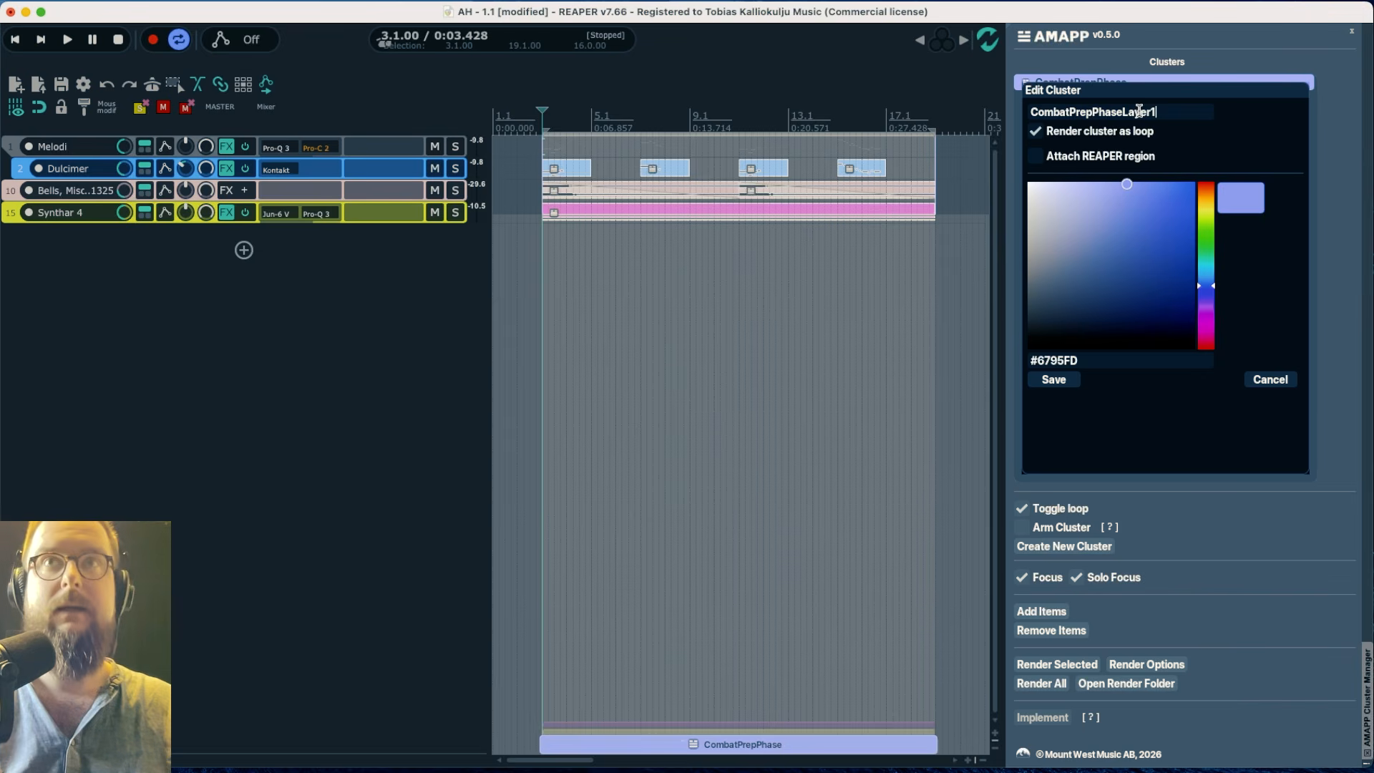
key(Return)
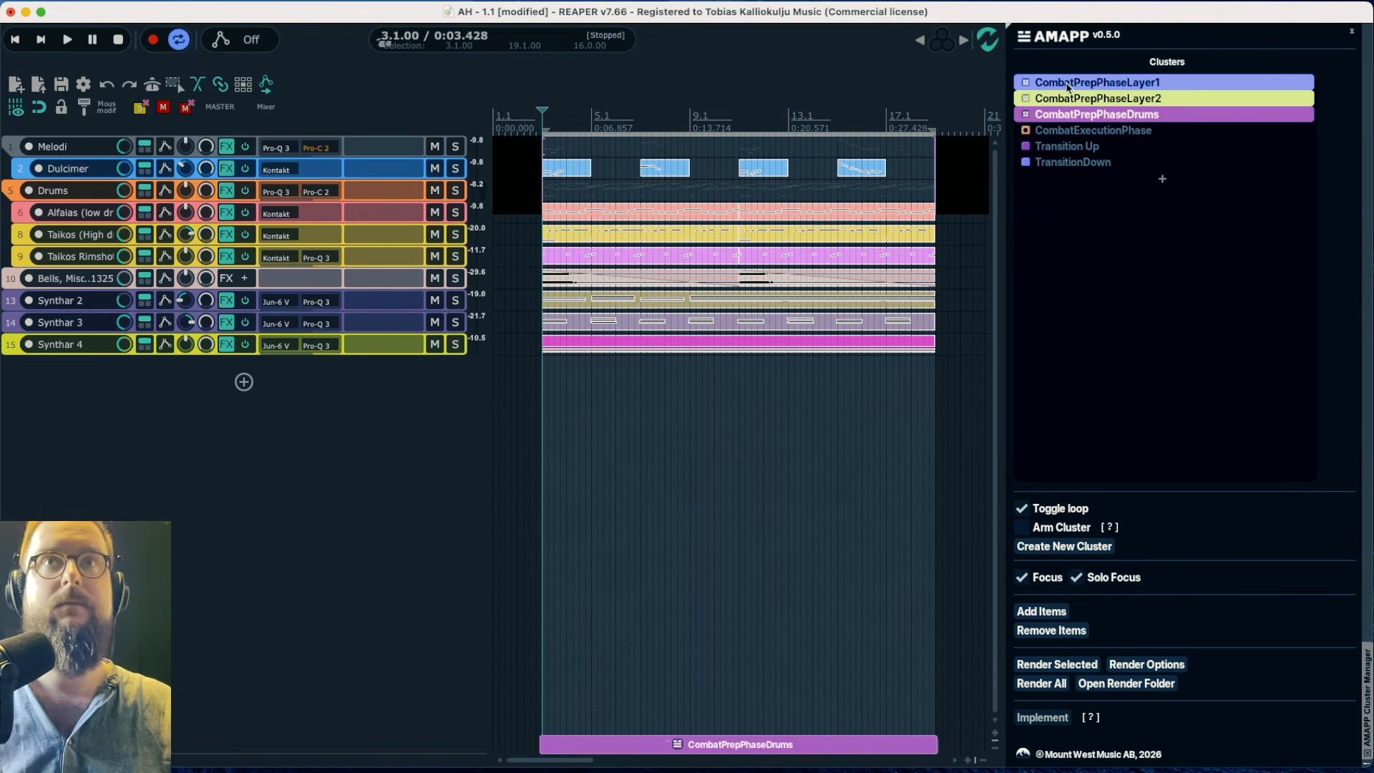
key(space)
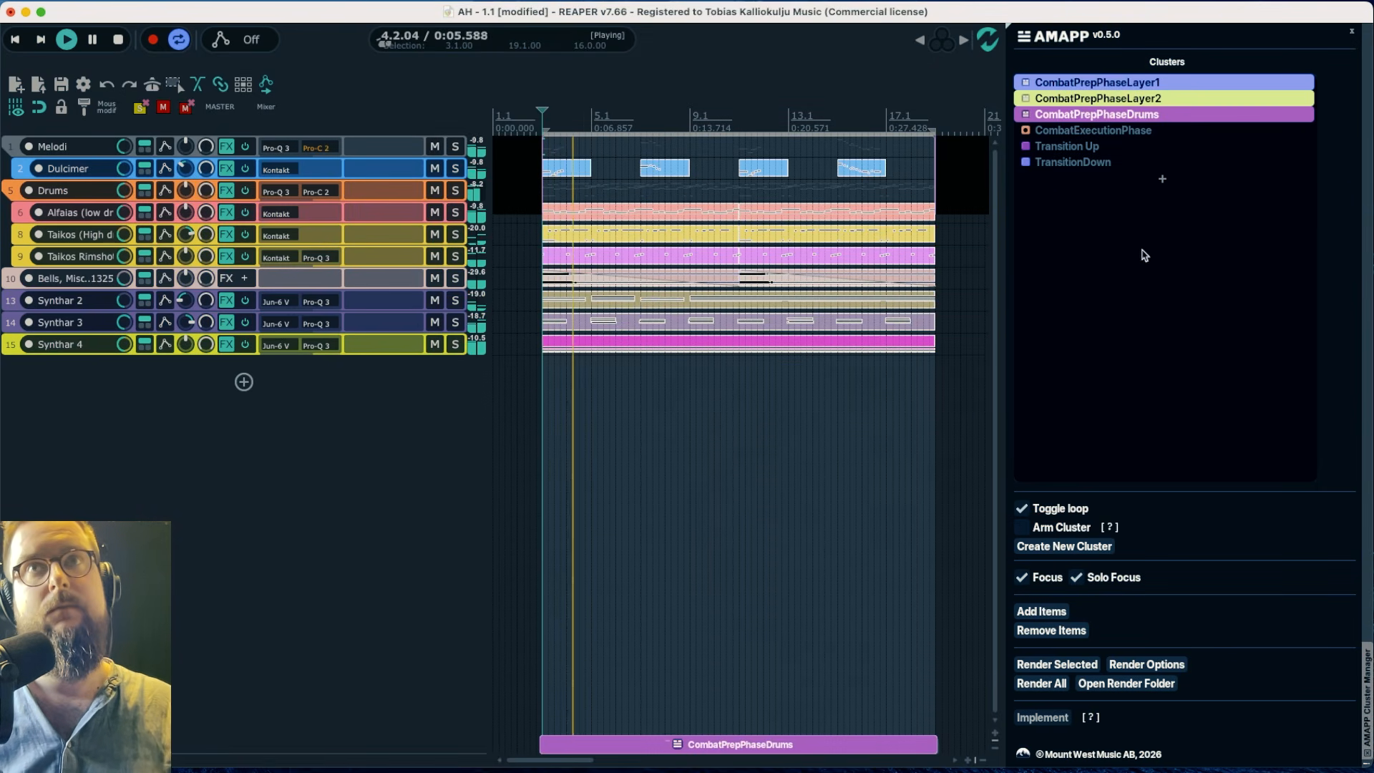
key(space)
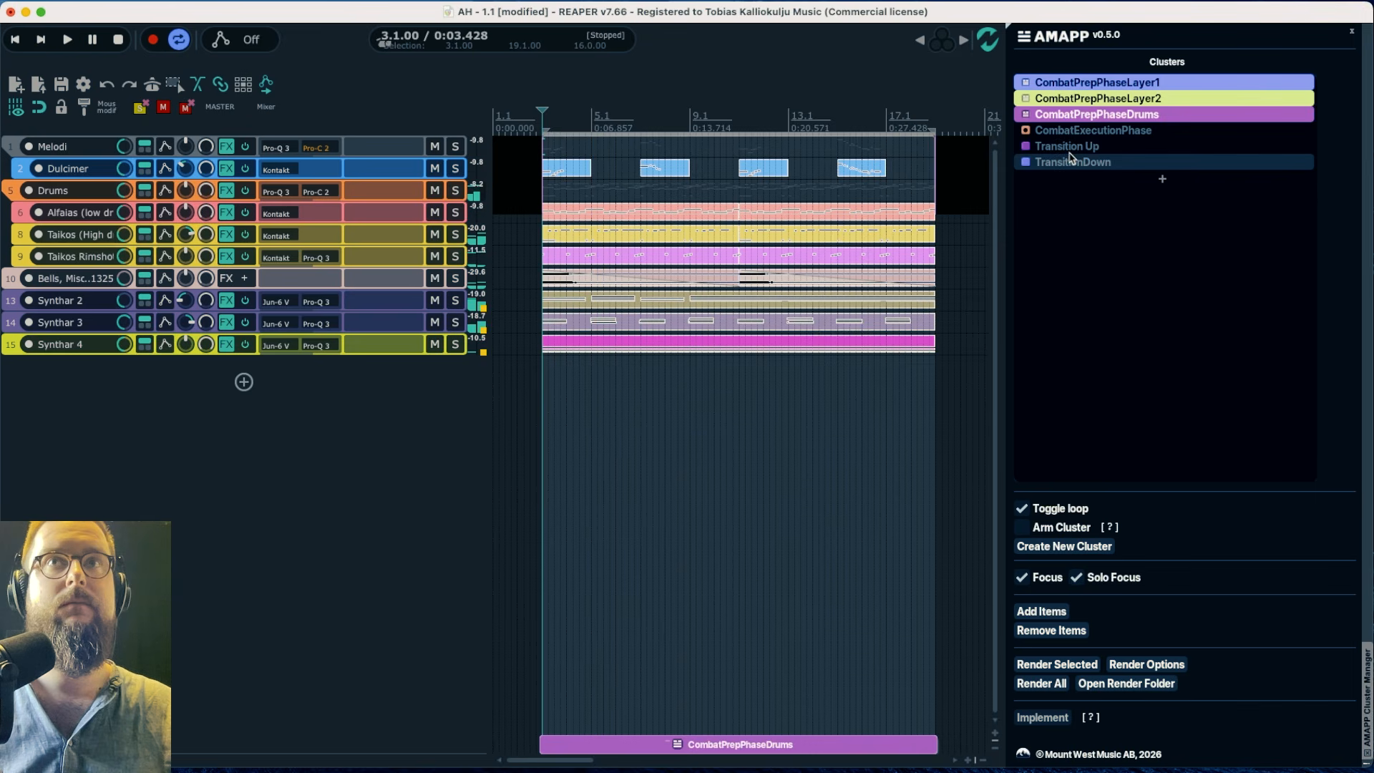
In the Transition Up cluster, move the notes of the Tumbi track's MIDI item onto a single pitch and play back the result
click(1066, 146)
click(627, 123)
double_click(679, 237)
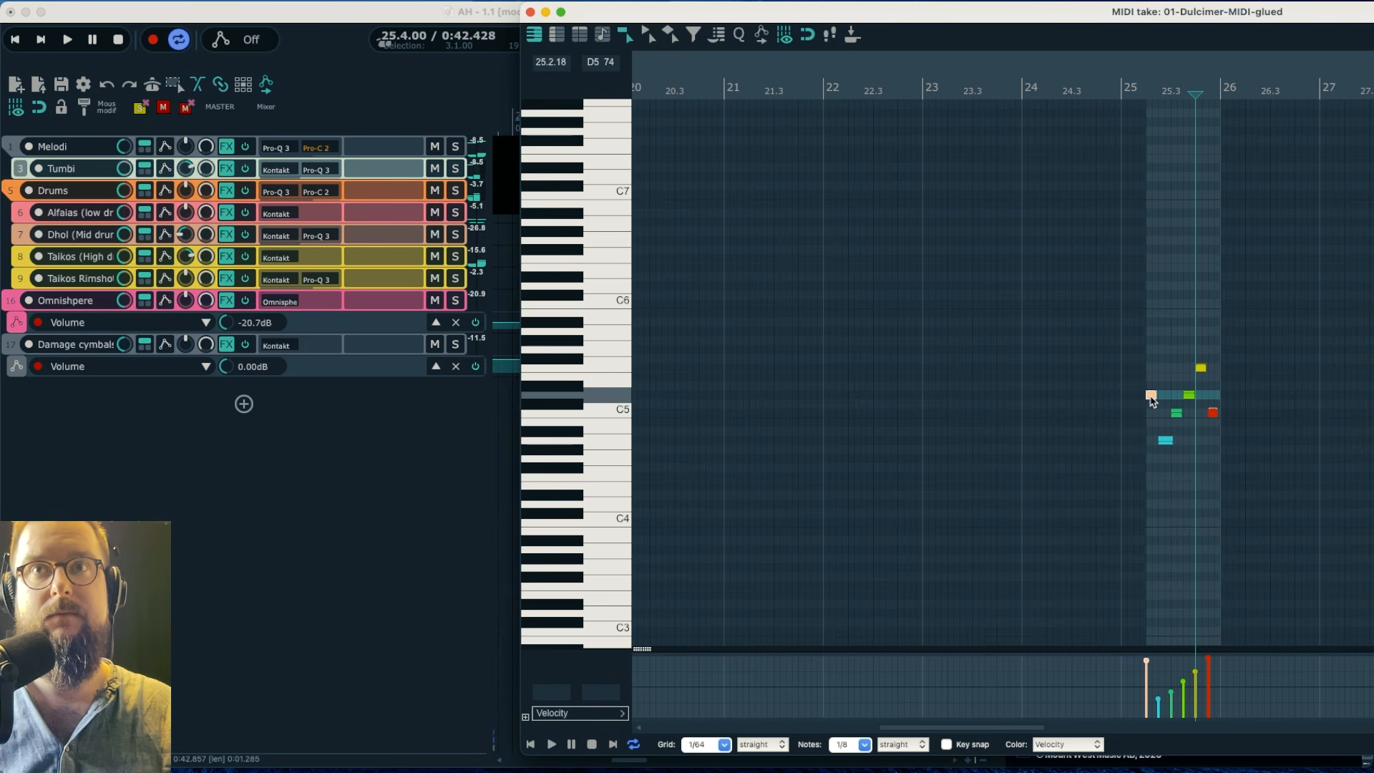
drag(1150, 397, 1151, 442)
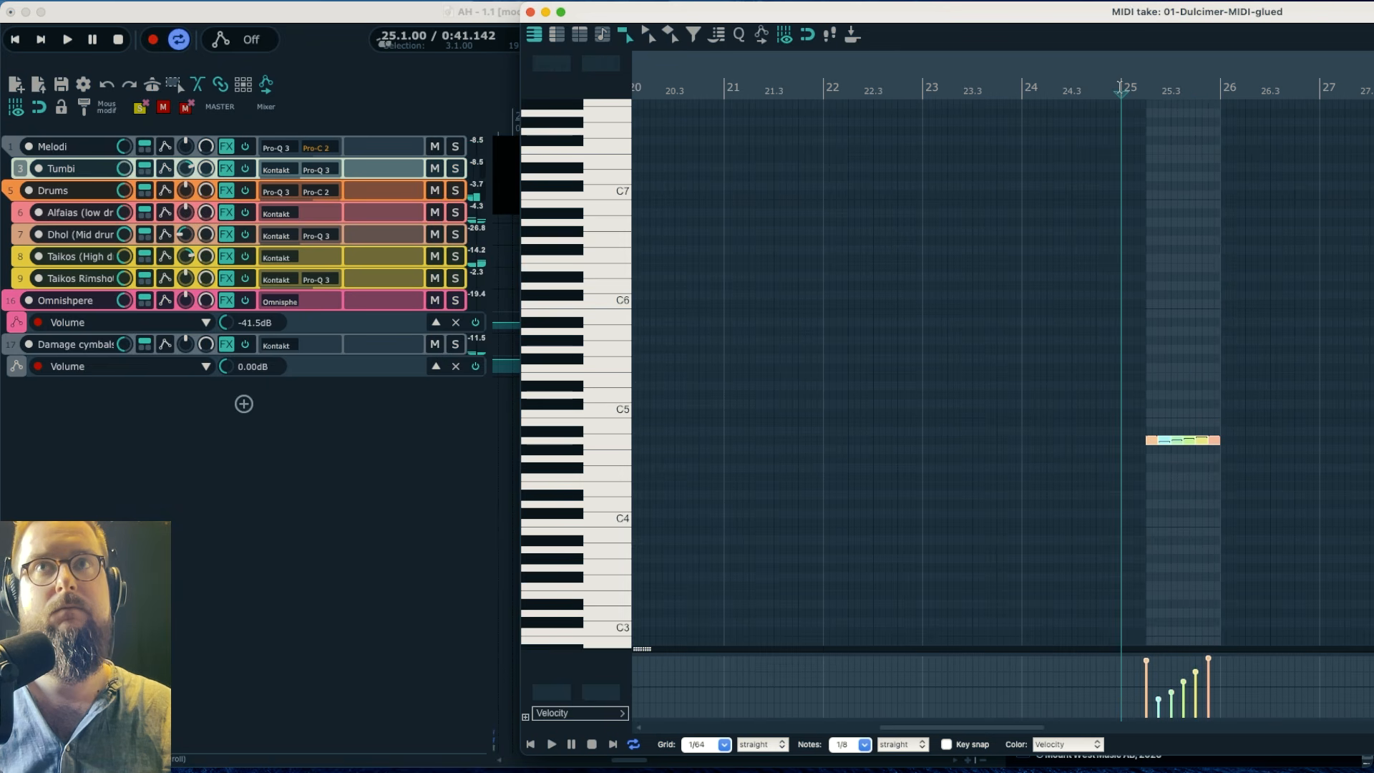
key(space)
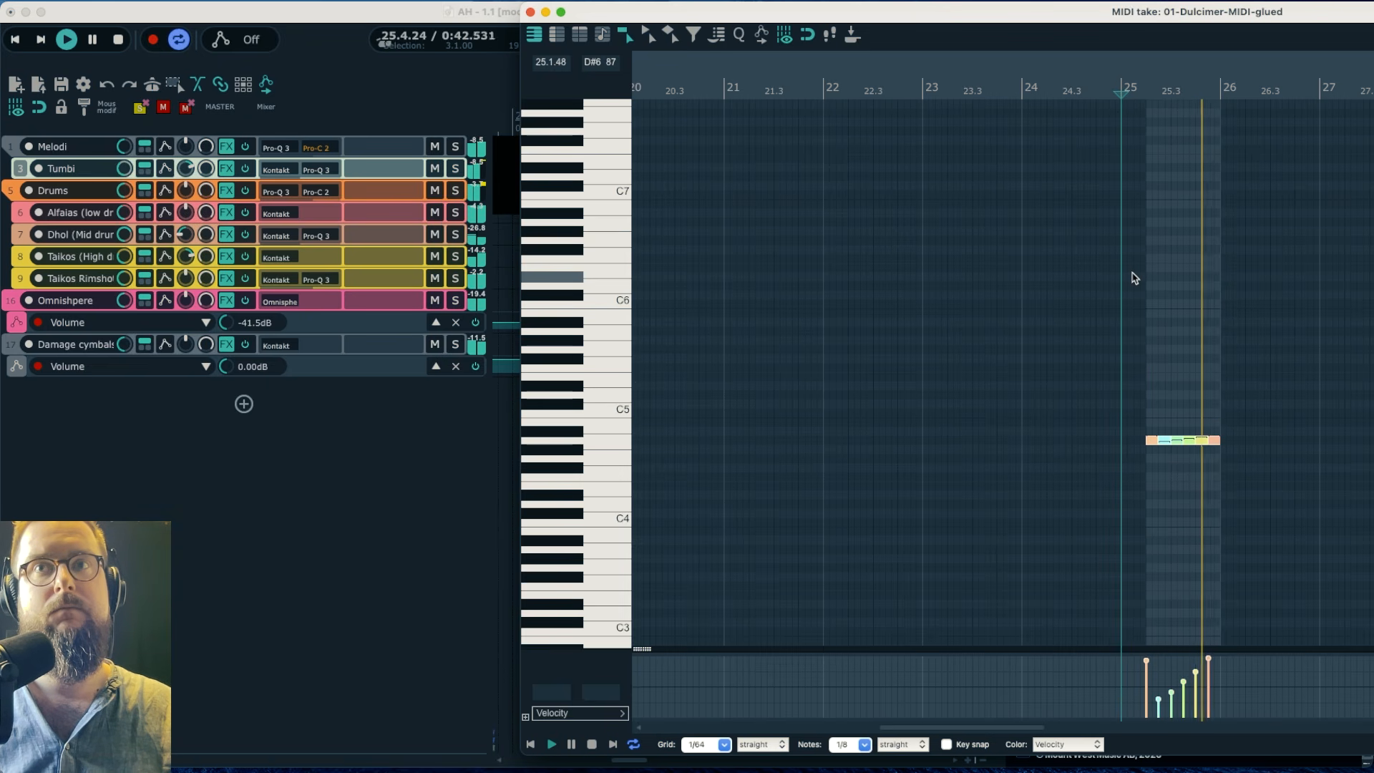
key(space)
key(Escape)
key(space)
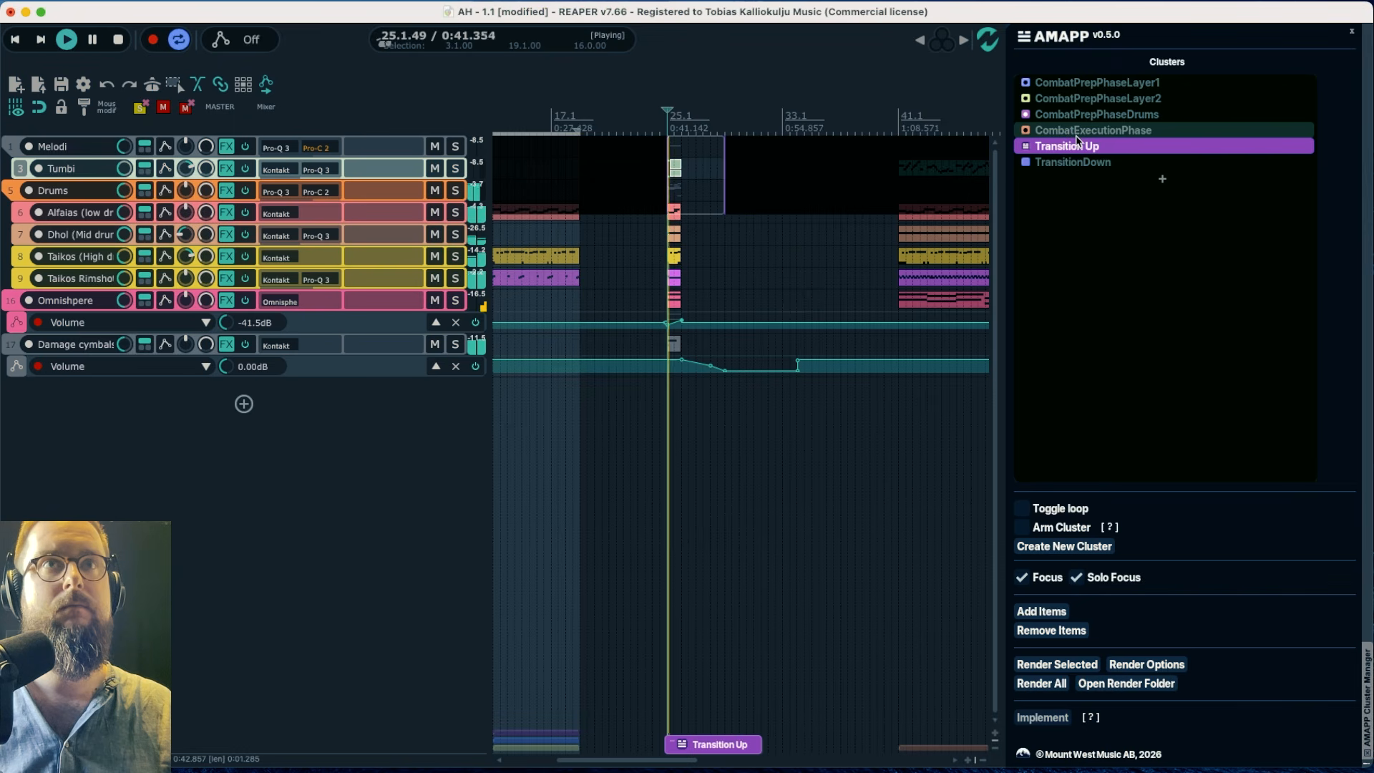
Play back the CombatExecutionPhase cluster from its start and inspect the Taikos (High drums) MIDI item
click(1076, 131)
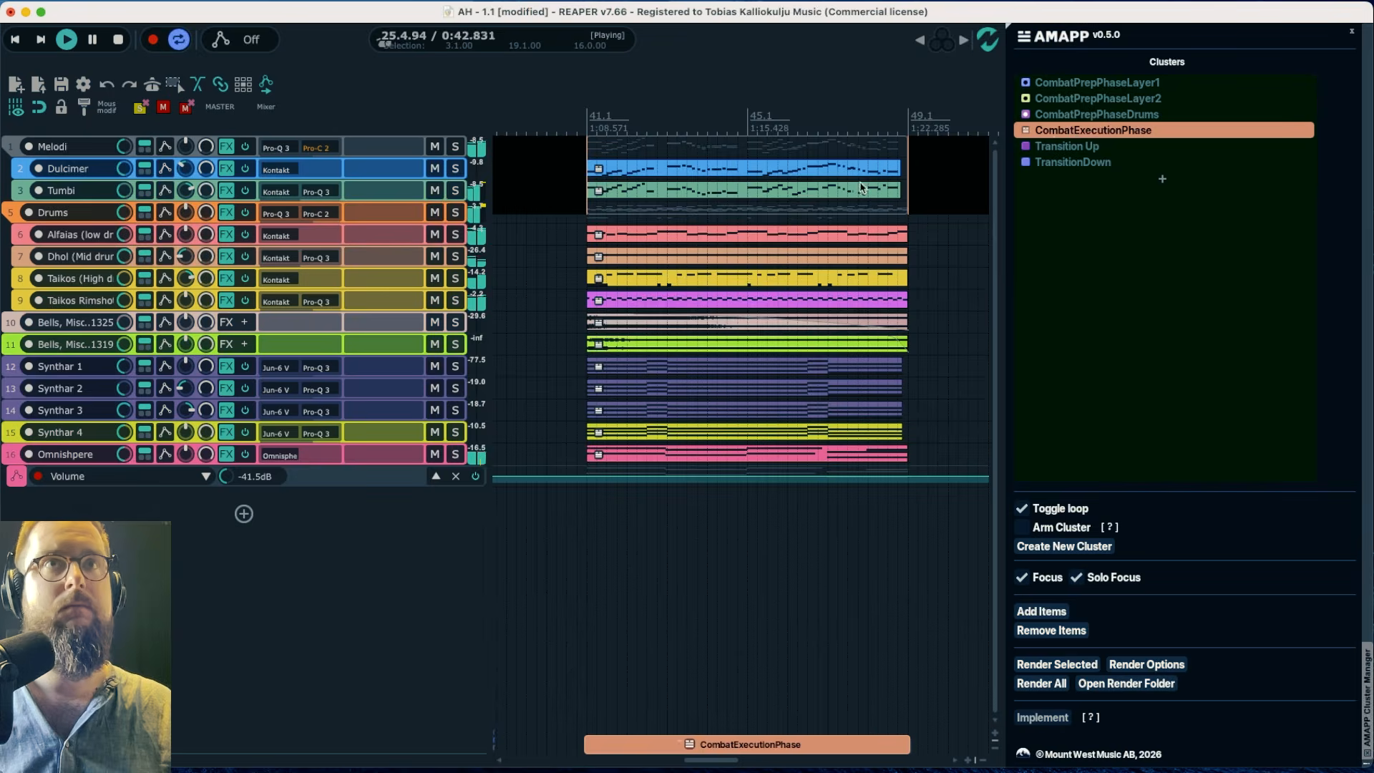
click(579, 122)
key(space)
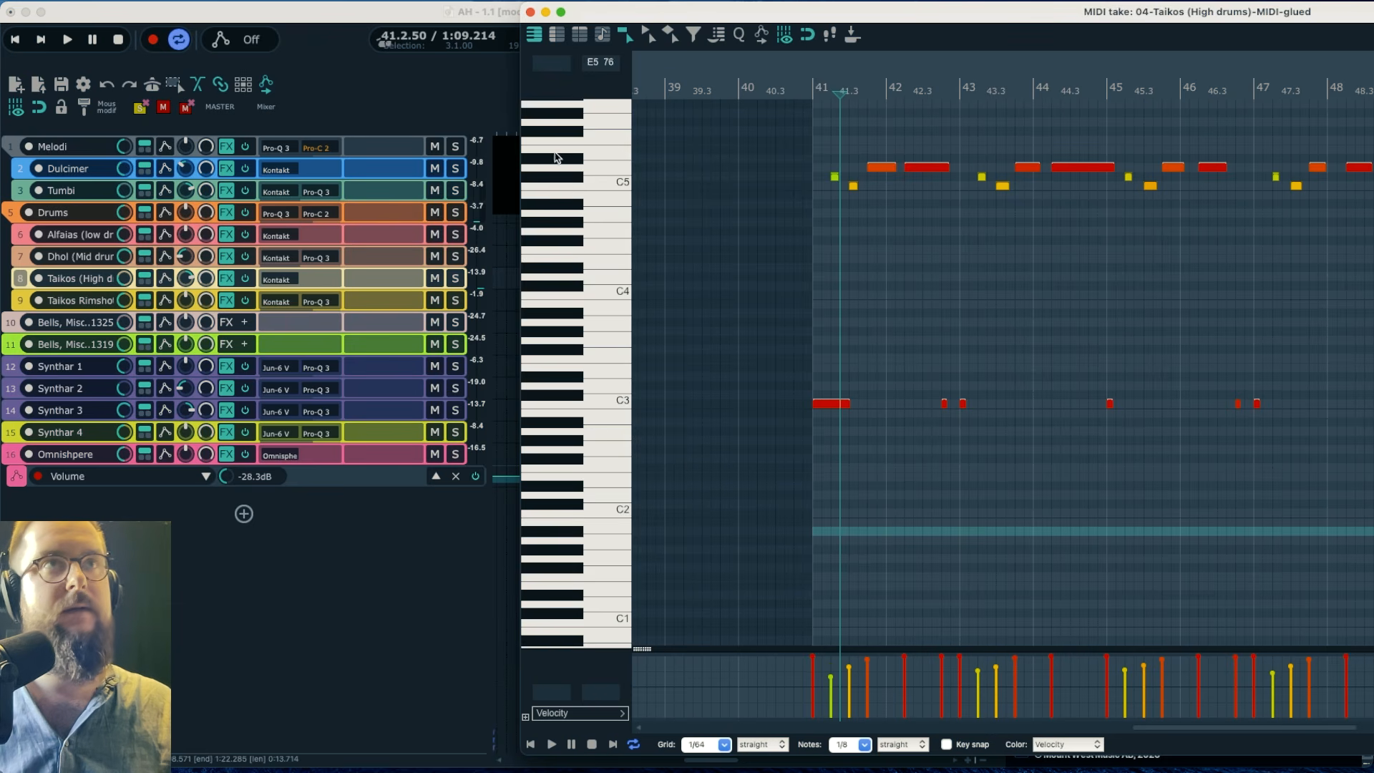
click(530, 13)
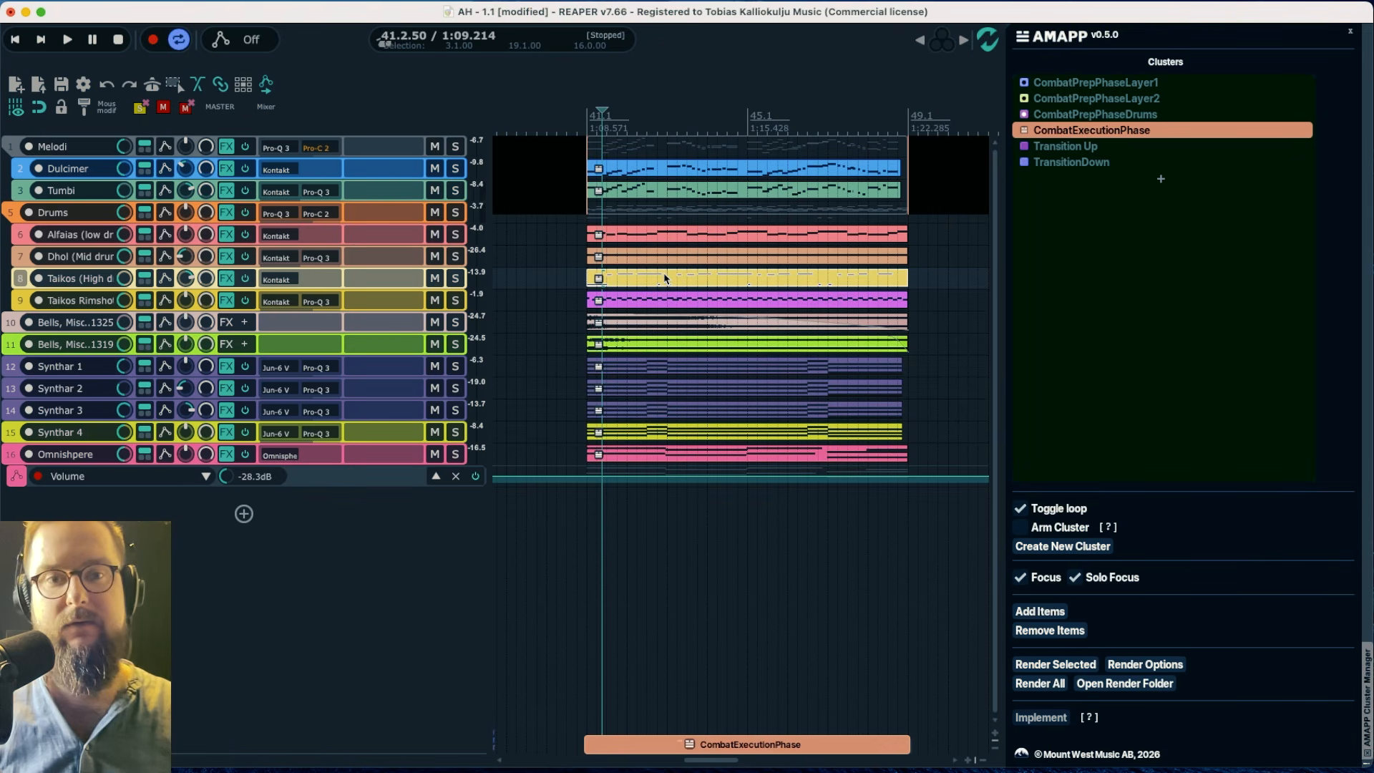
Raise the velocity of the first note in the Taikos Rimshots item of CombatExecutionPhase and play it back
double_click(634, 299)
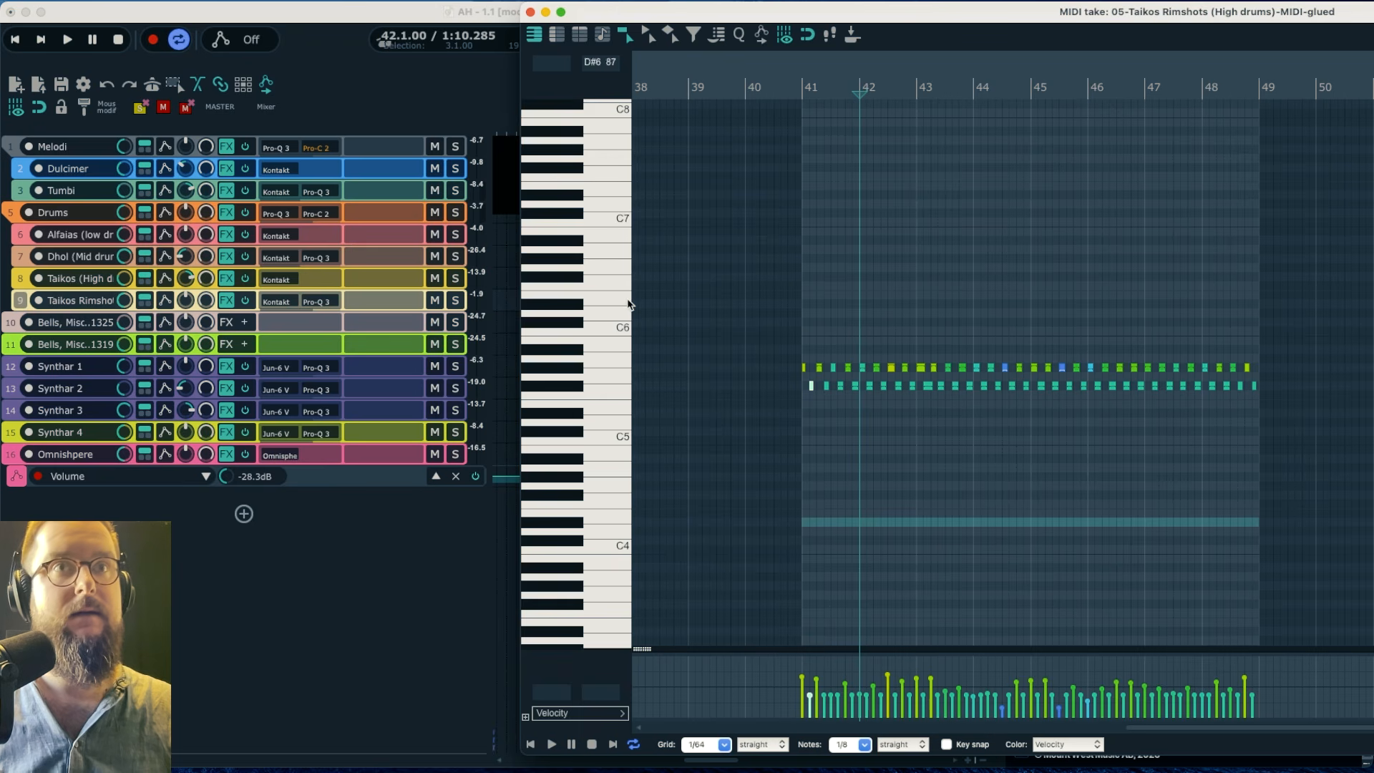
click(810, 671)
click(803, 671)
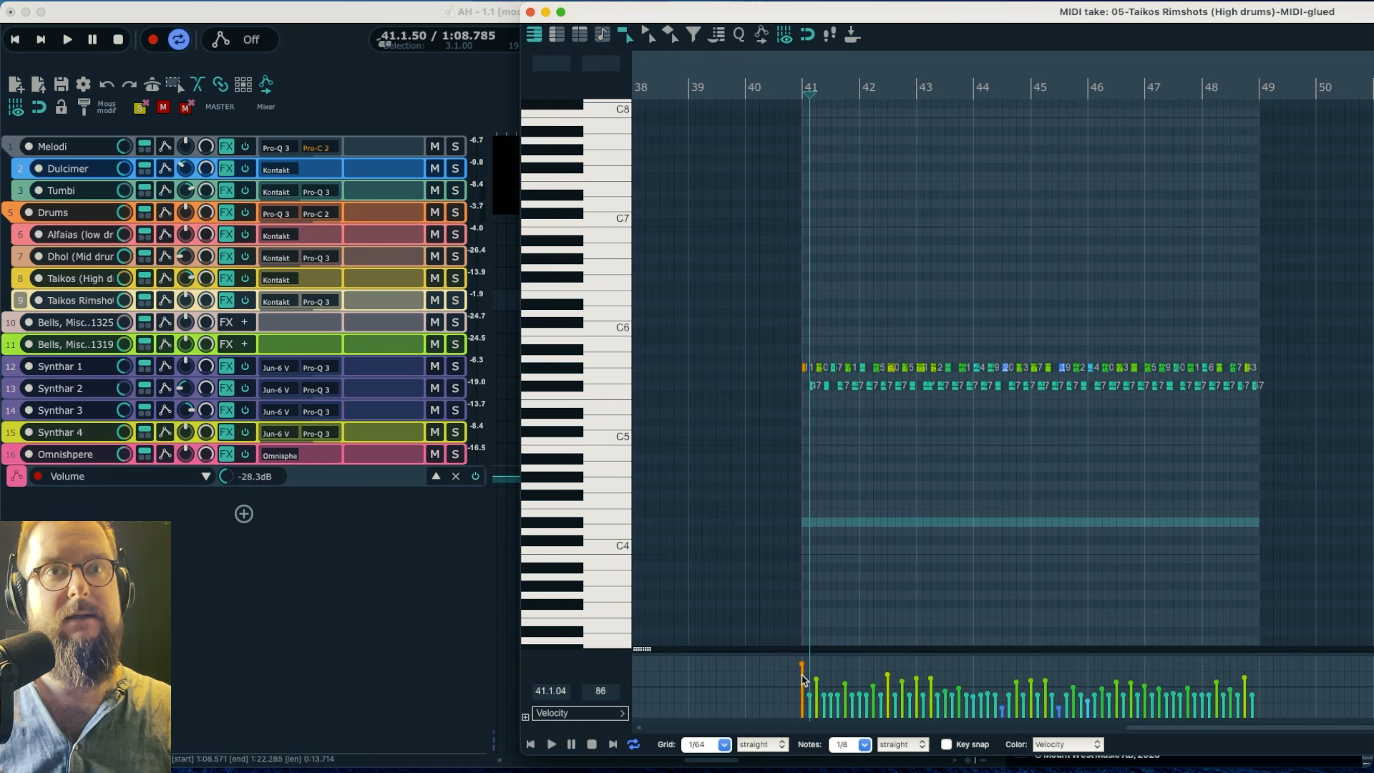
click(802, 83)
key(space)
key(space)
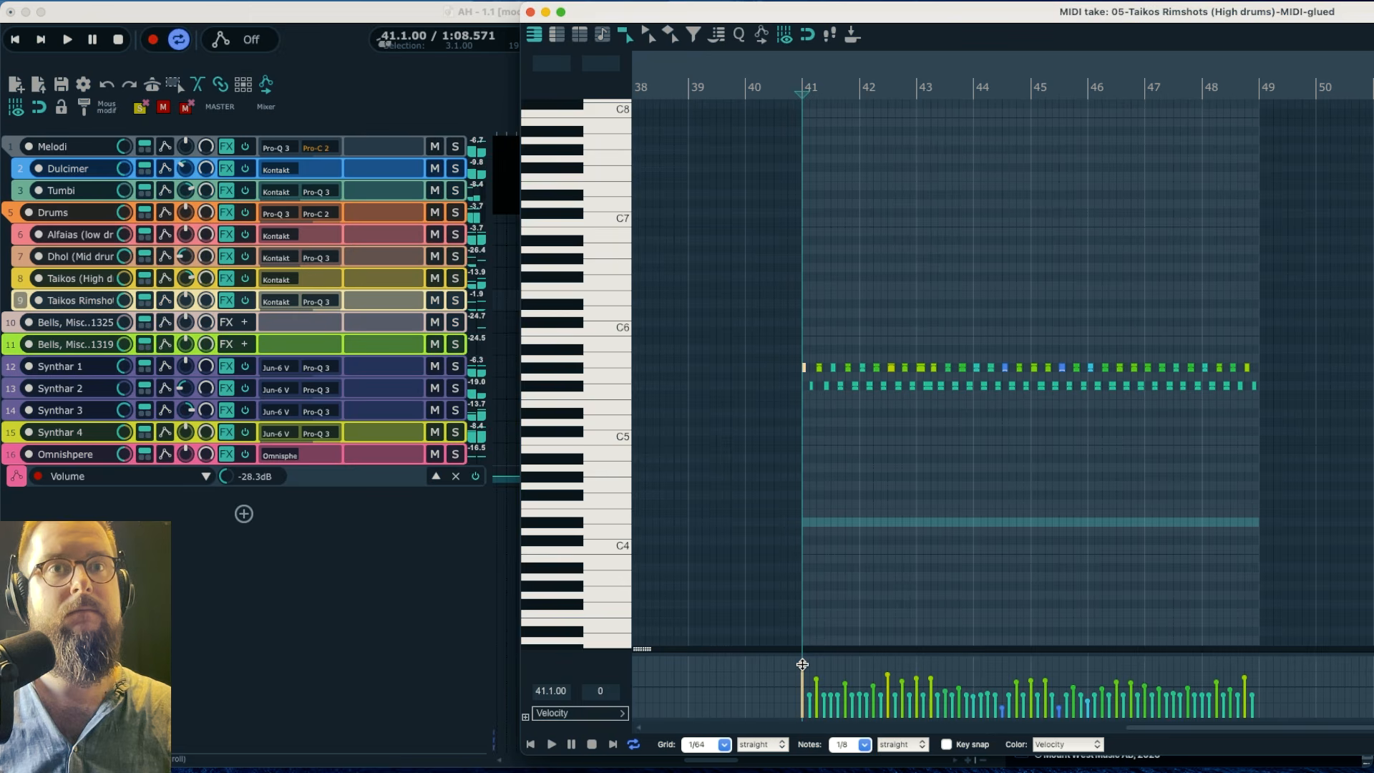
key(Escape)
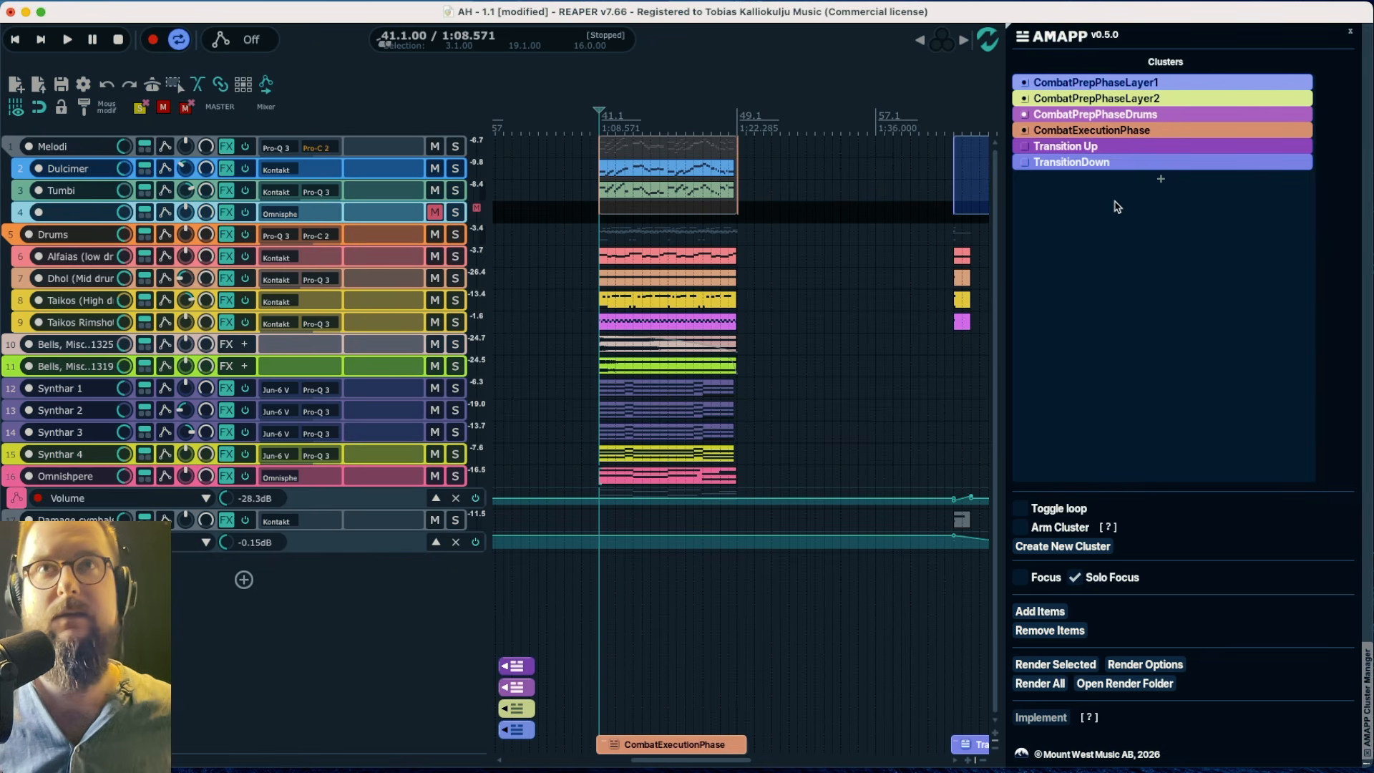
Render all clusters and switch to FMOD Studio to import the files, replacing the existing assets of the same names
click(1039, 688)
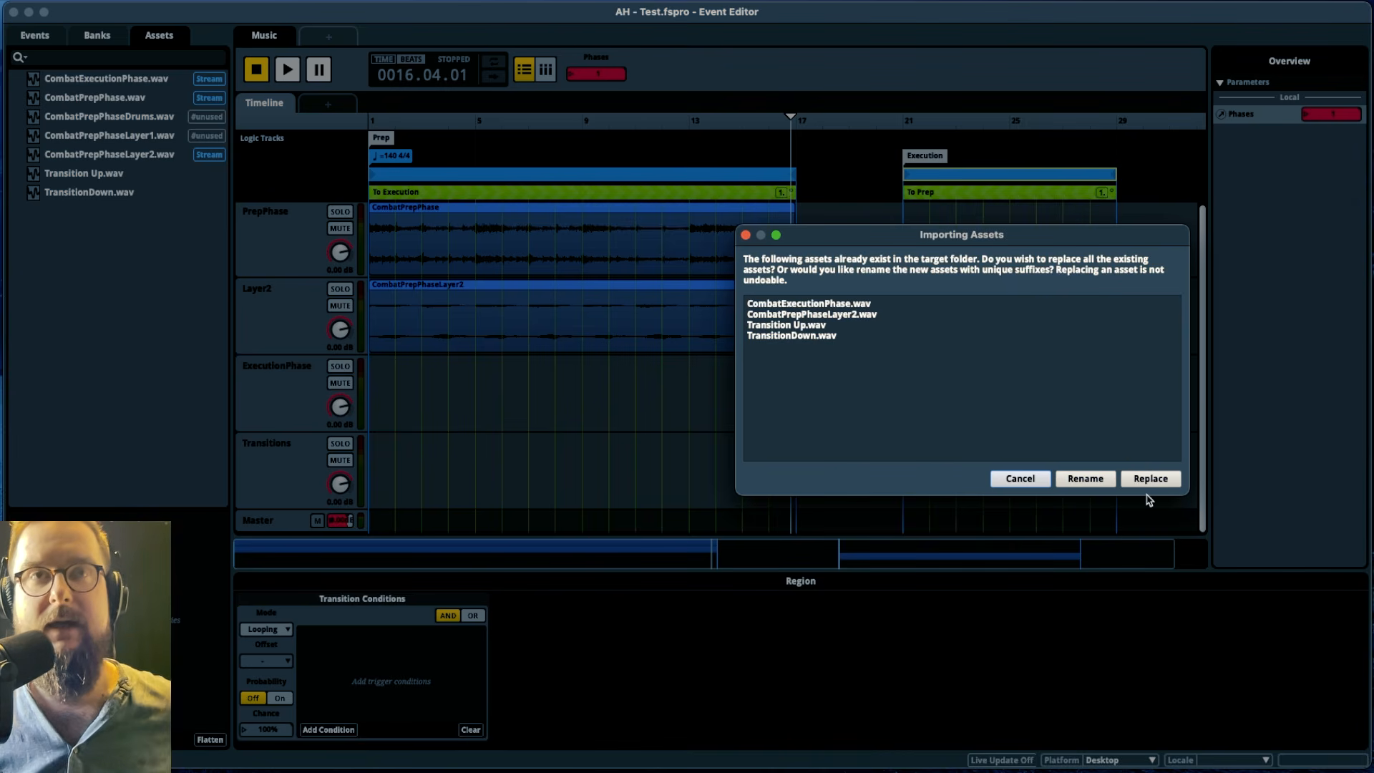
click(1146, 488)
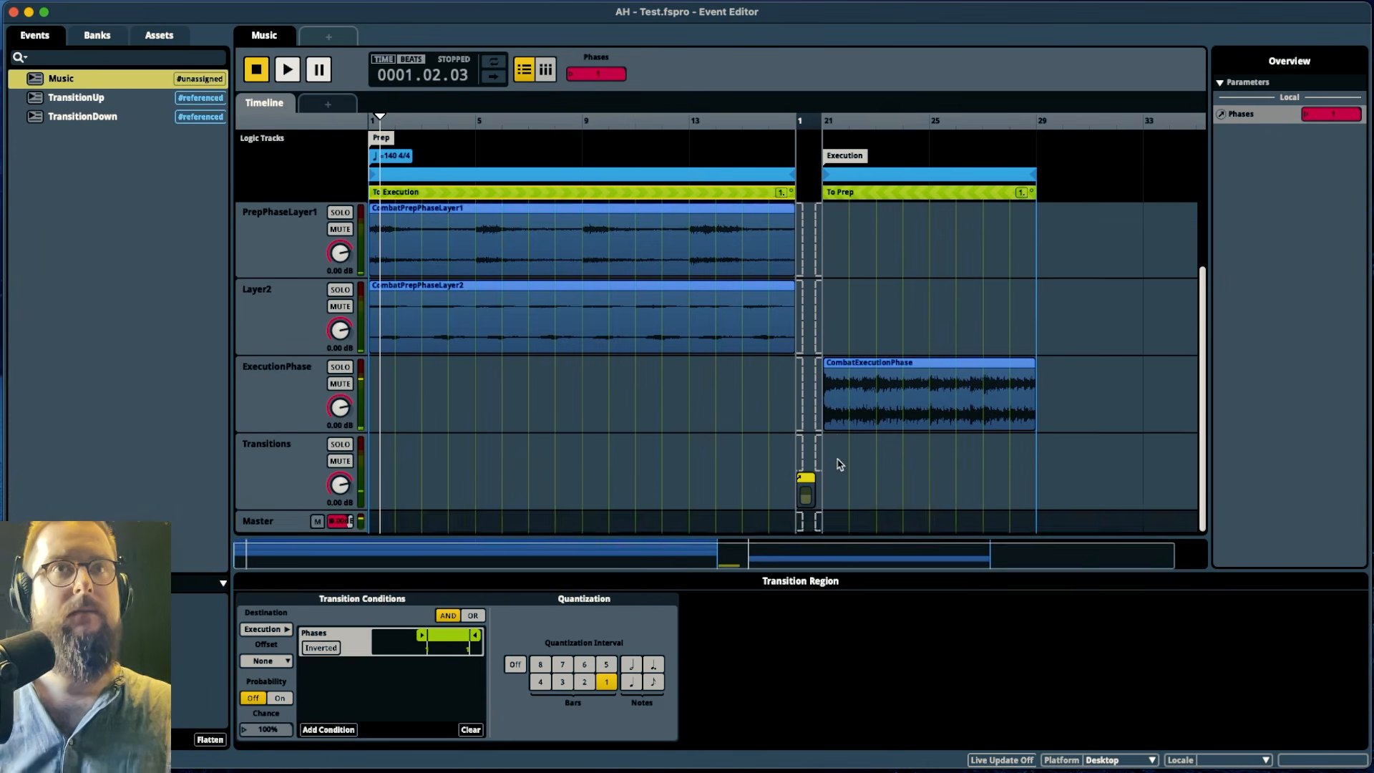
Add source regions for the Layer2 and PrepPhaseLayer1 tracks in the To Execution transition timeline
scroll(836, 464, up, 1)
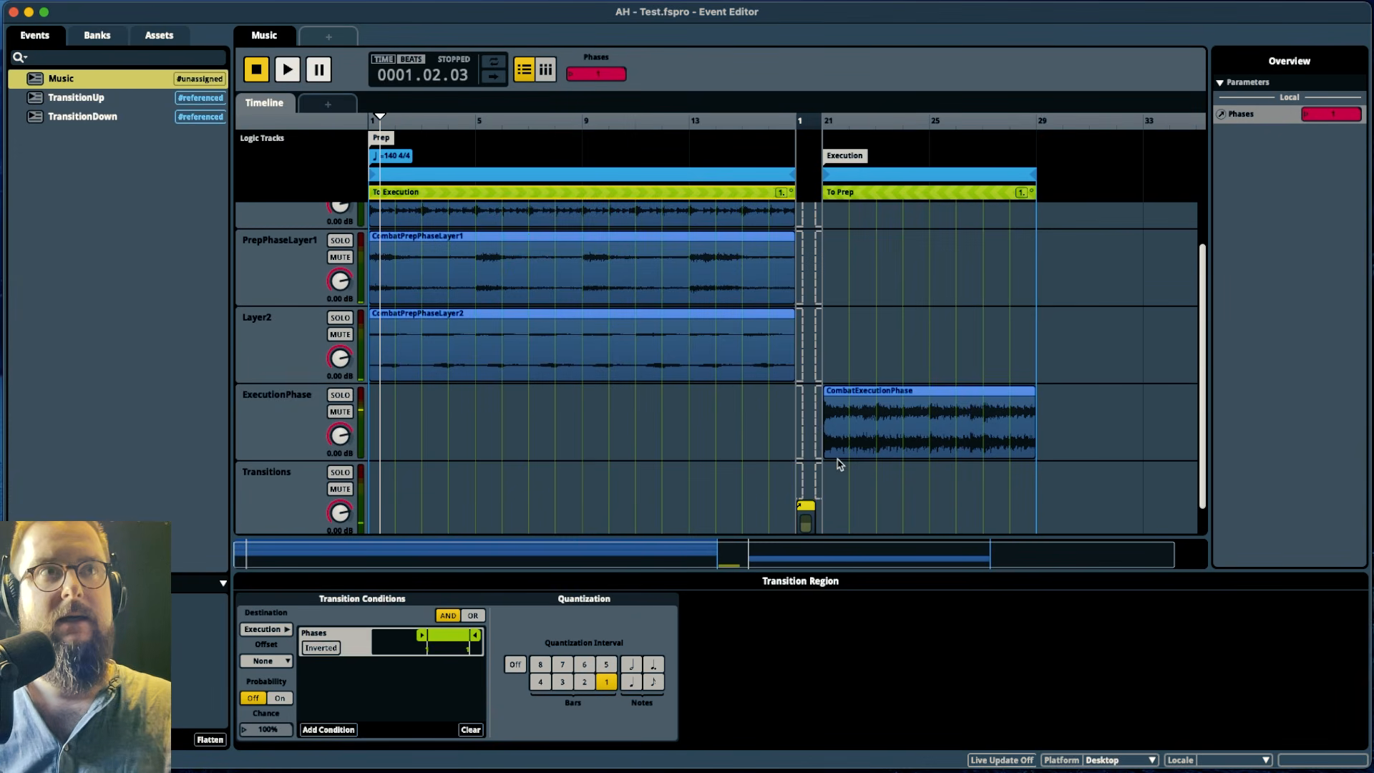
click(796, 351)
click(807, 365)
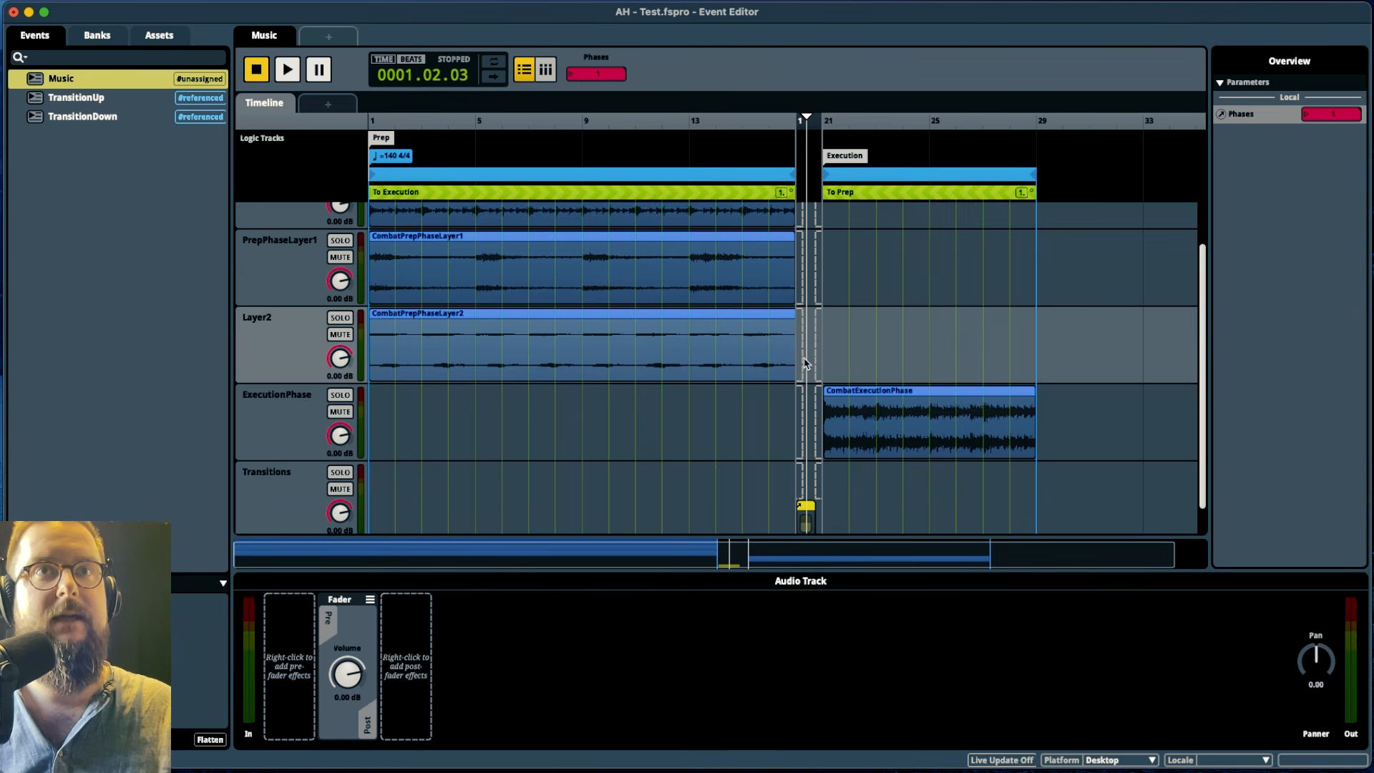
click(805, 358)
scroll(831, 368, up, 2)
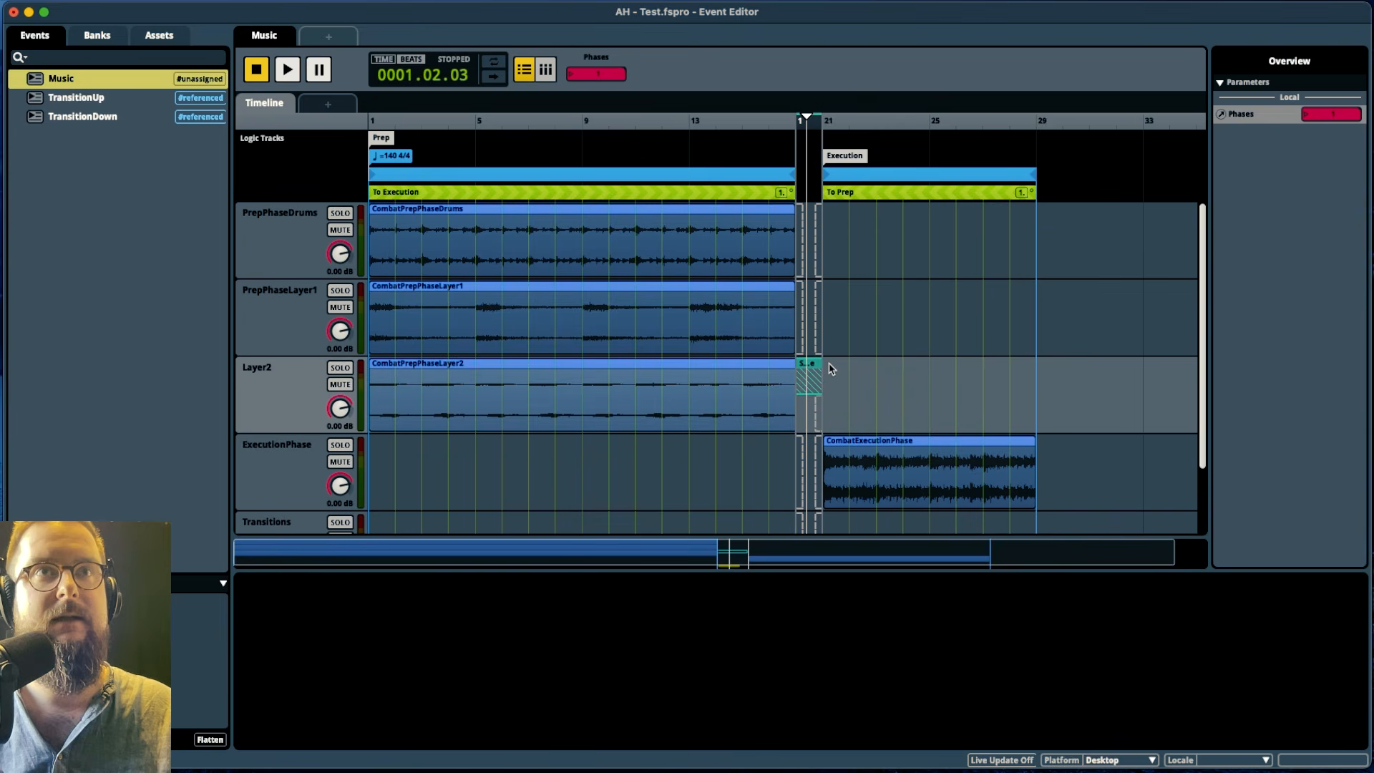
drag(801, 316, 830, 323)
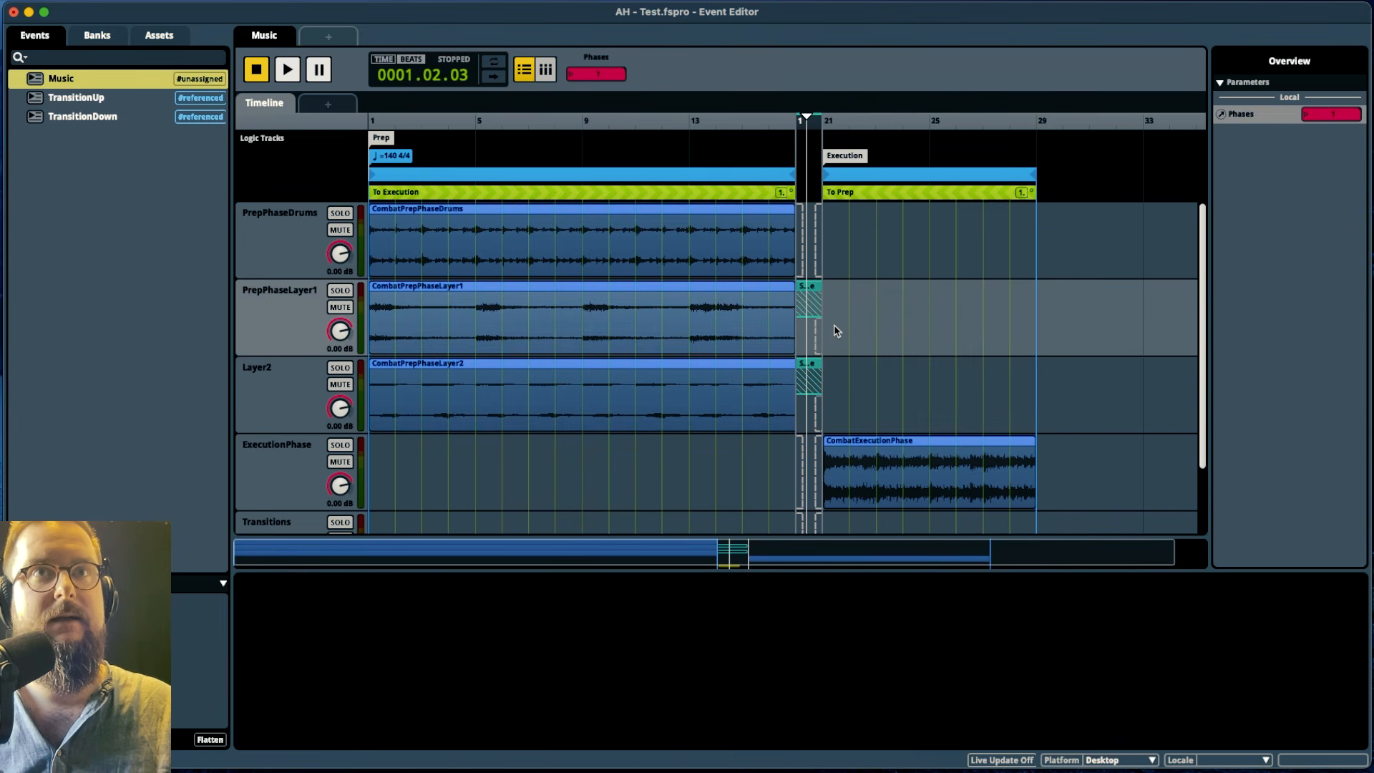
Test the Music event's transitions during playback by setting Phases to 1 and back to 0, and stop playback
scroll(809, 250, down, 1)
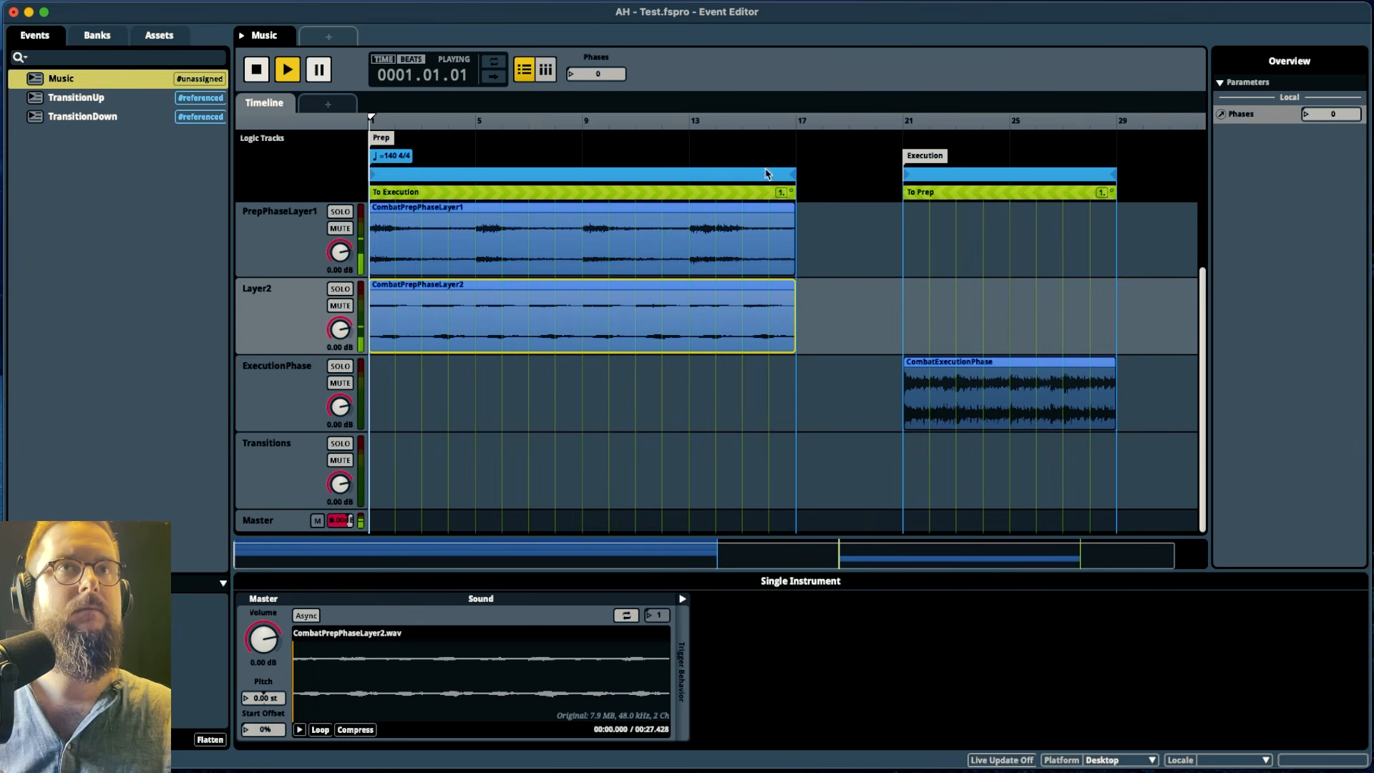
click(573, 75)
text(1)
key(Return)
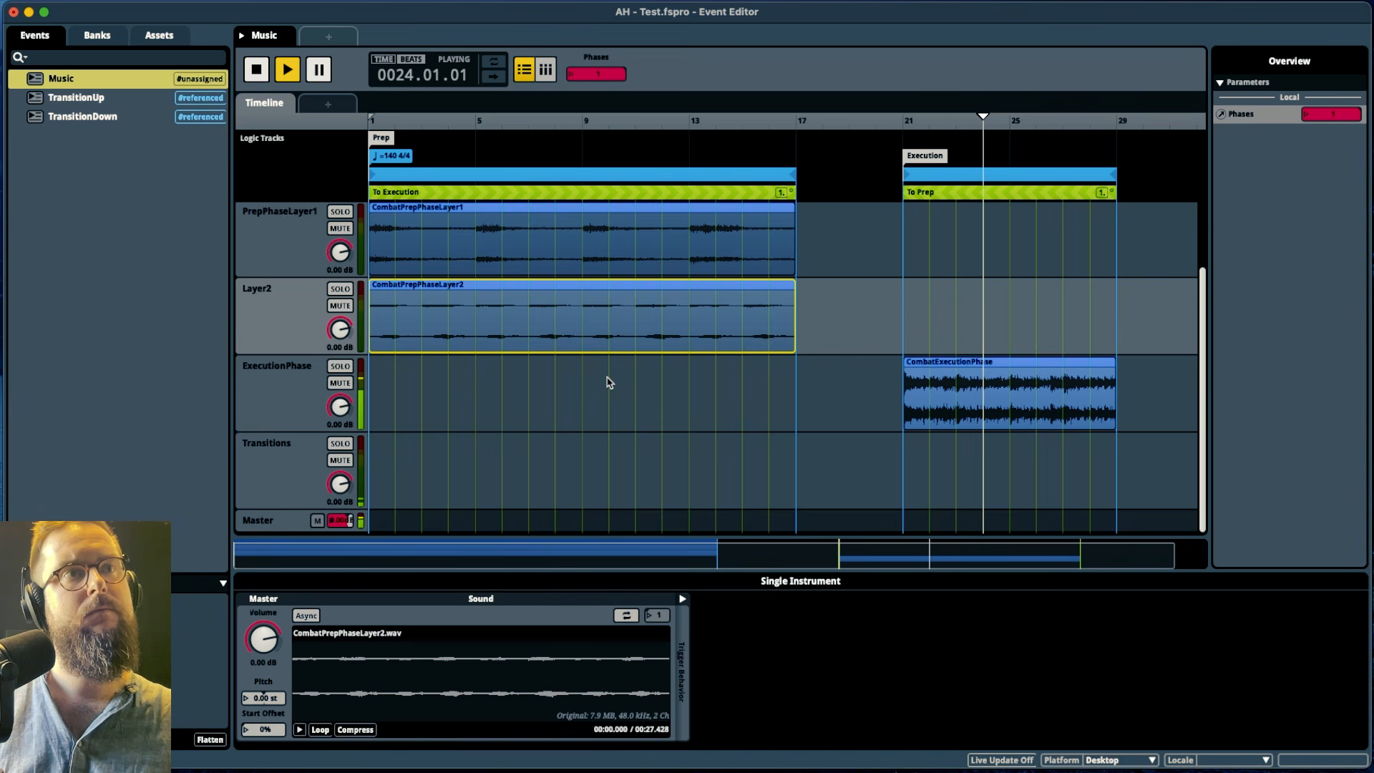
click(570, 75)
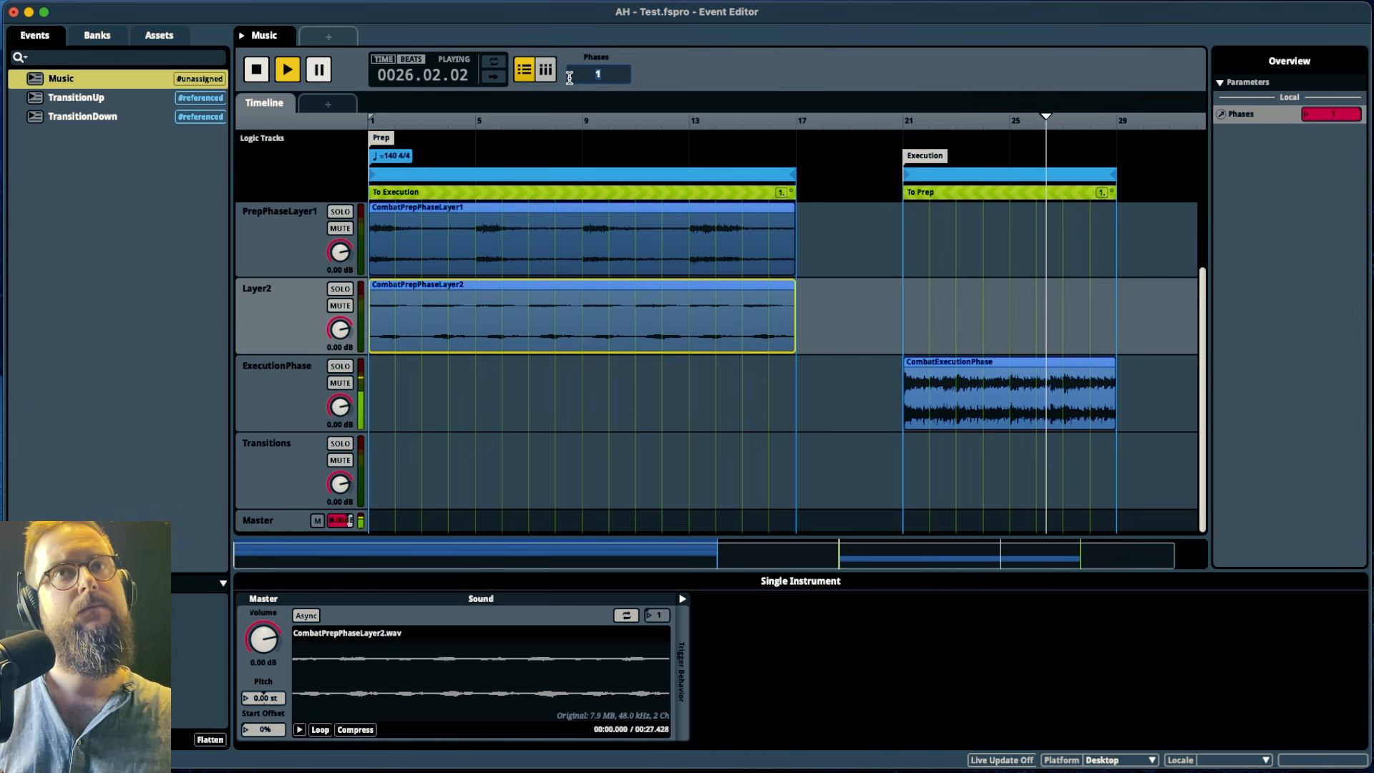
text(0)
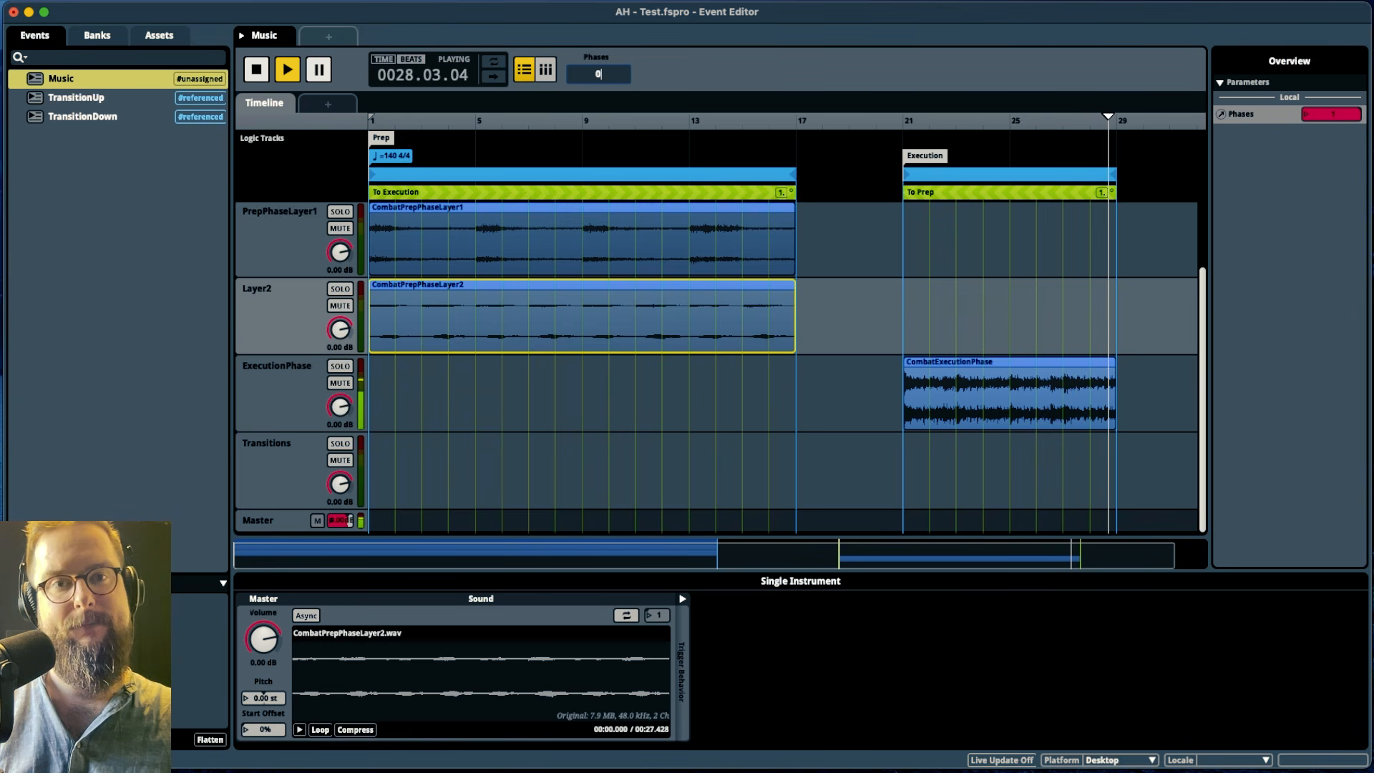
key(Return)
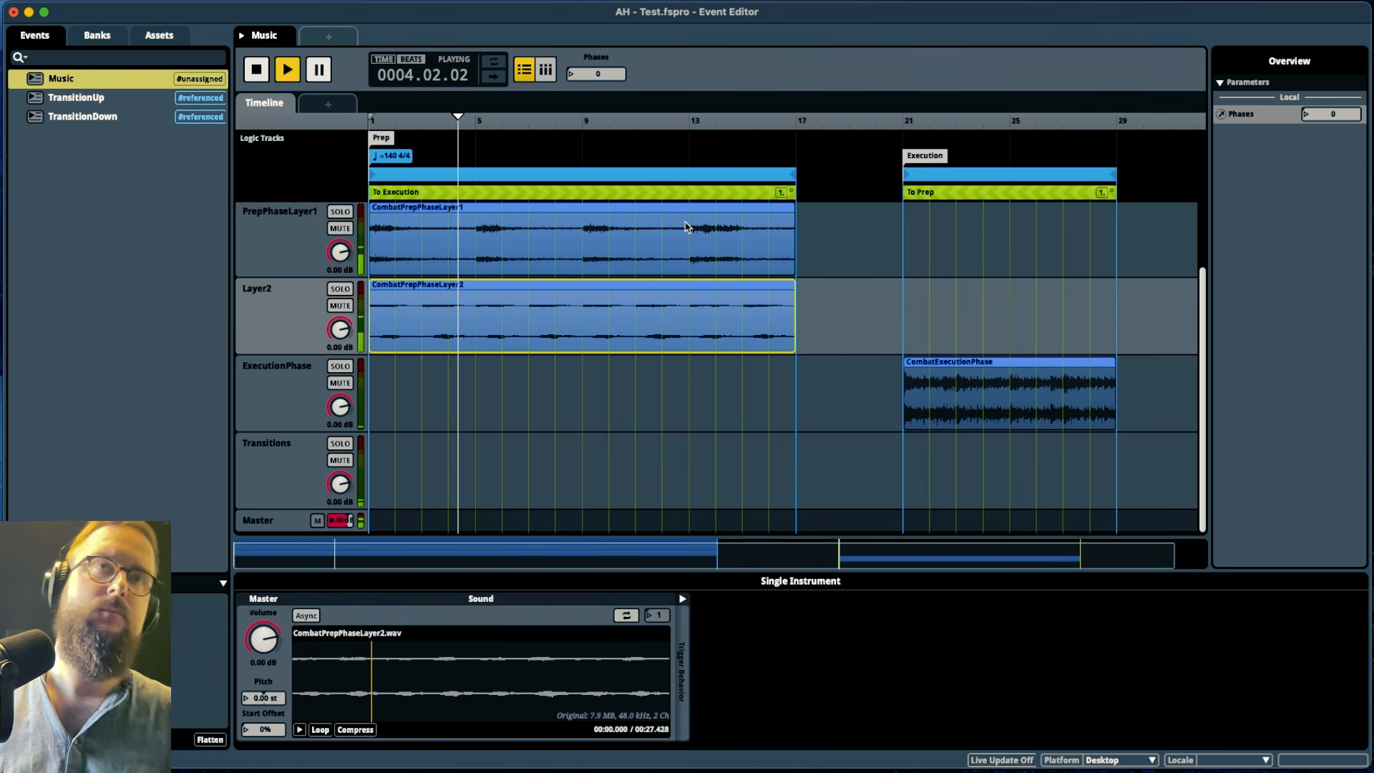
key(space)
Inspect the destination regions on PrepPhaseLayer1 and Layer2 in the To Prep transition timeline, and return the playhead to the start
click(303, 231)
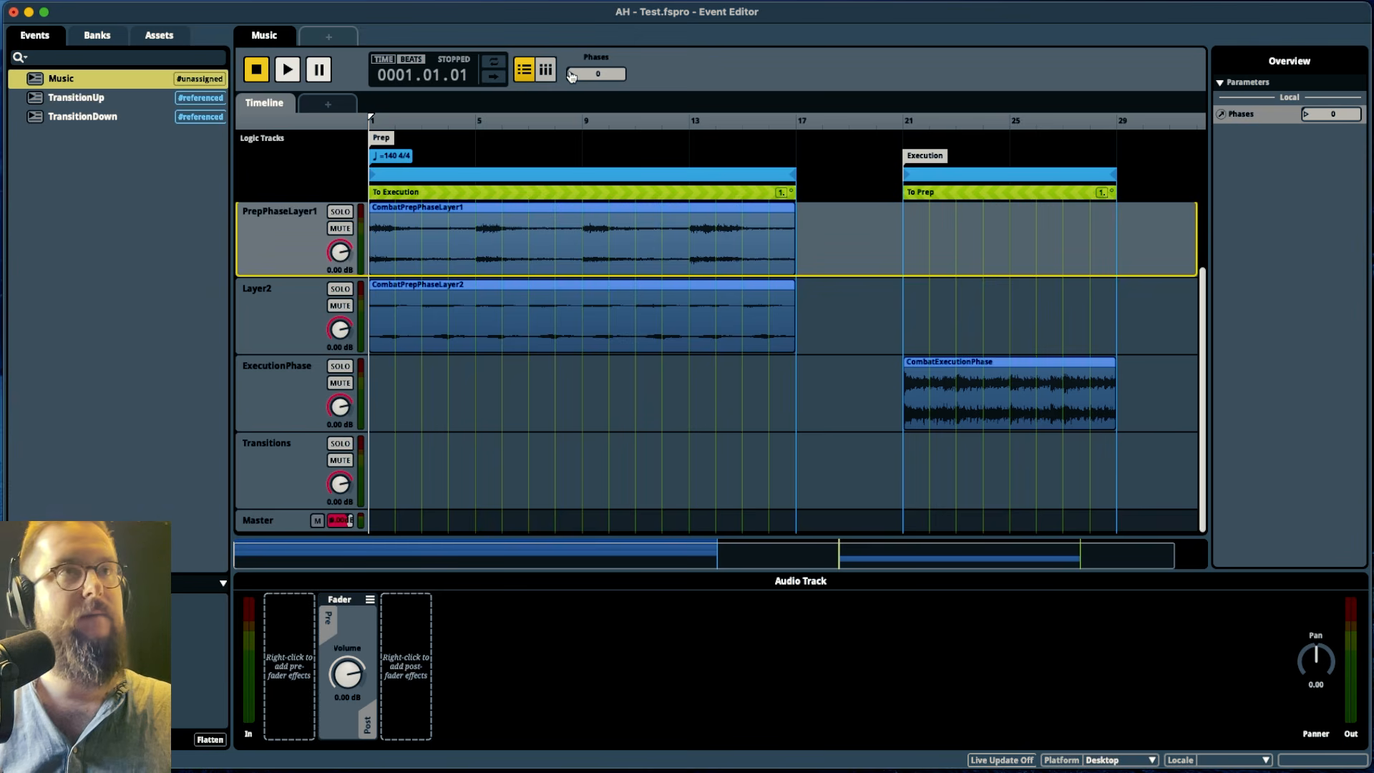
click(934, 120)
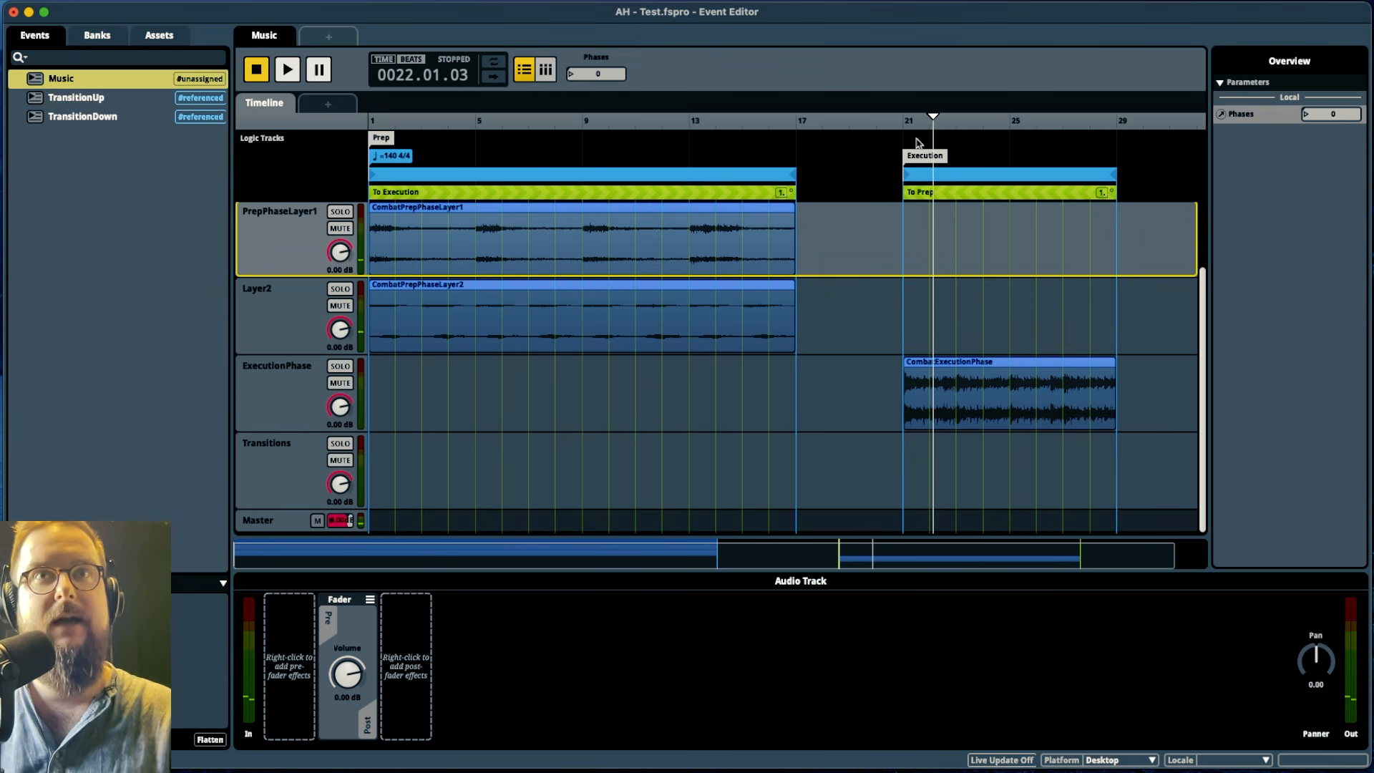
double_click(1032, 192)
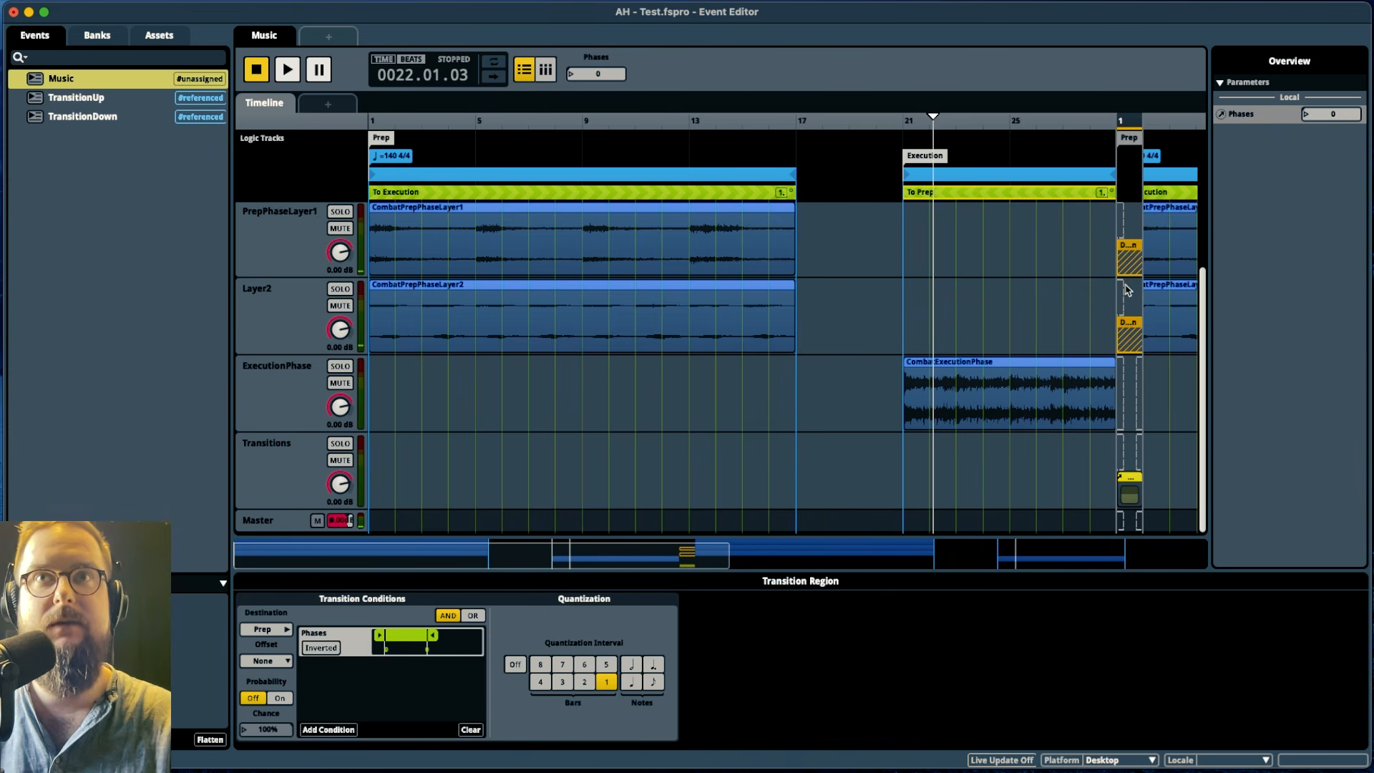
double_click(920, 191)
drag(411, 122, 344, 125)
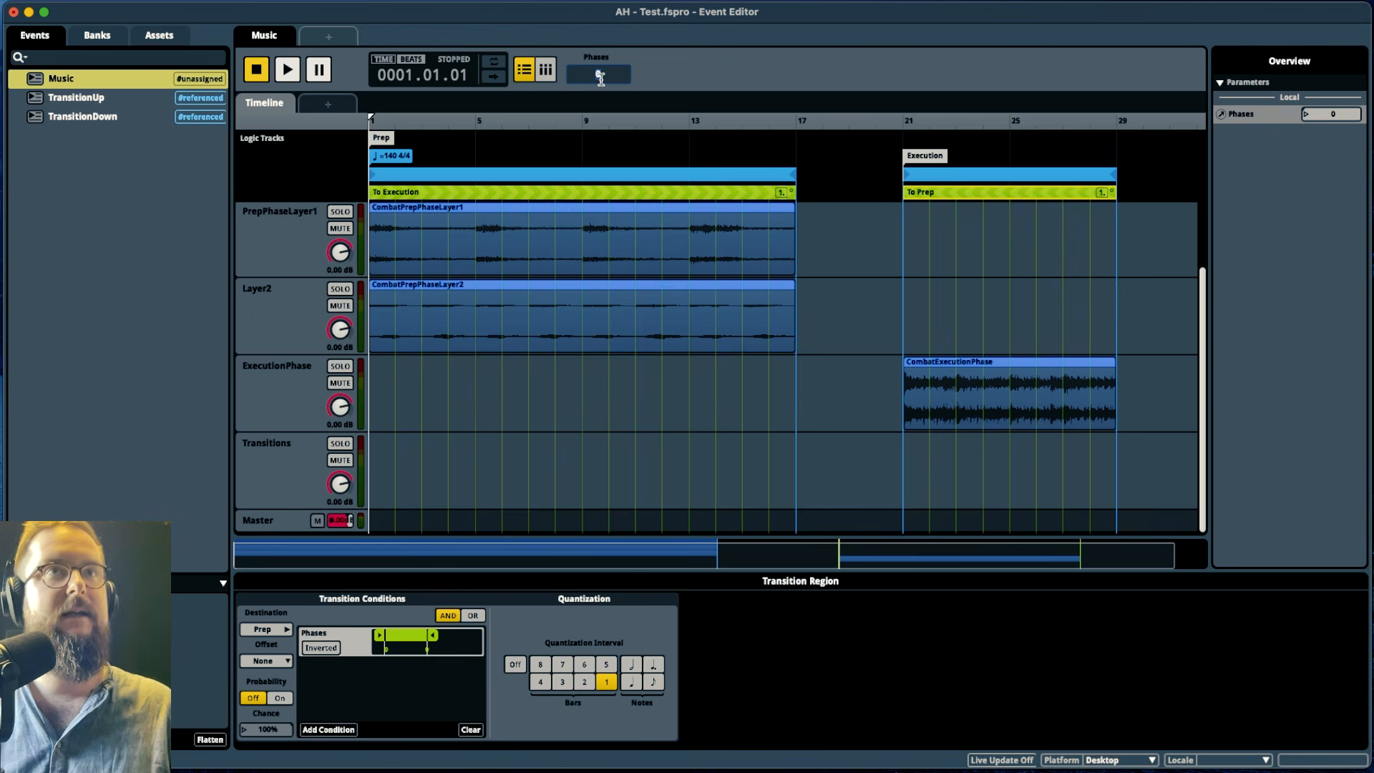
Play the Music event from within the Execution section and set Phases to 0 to audition the transition to Prep
click(952, 119)
key(space)
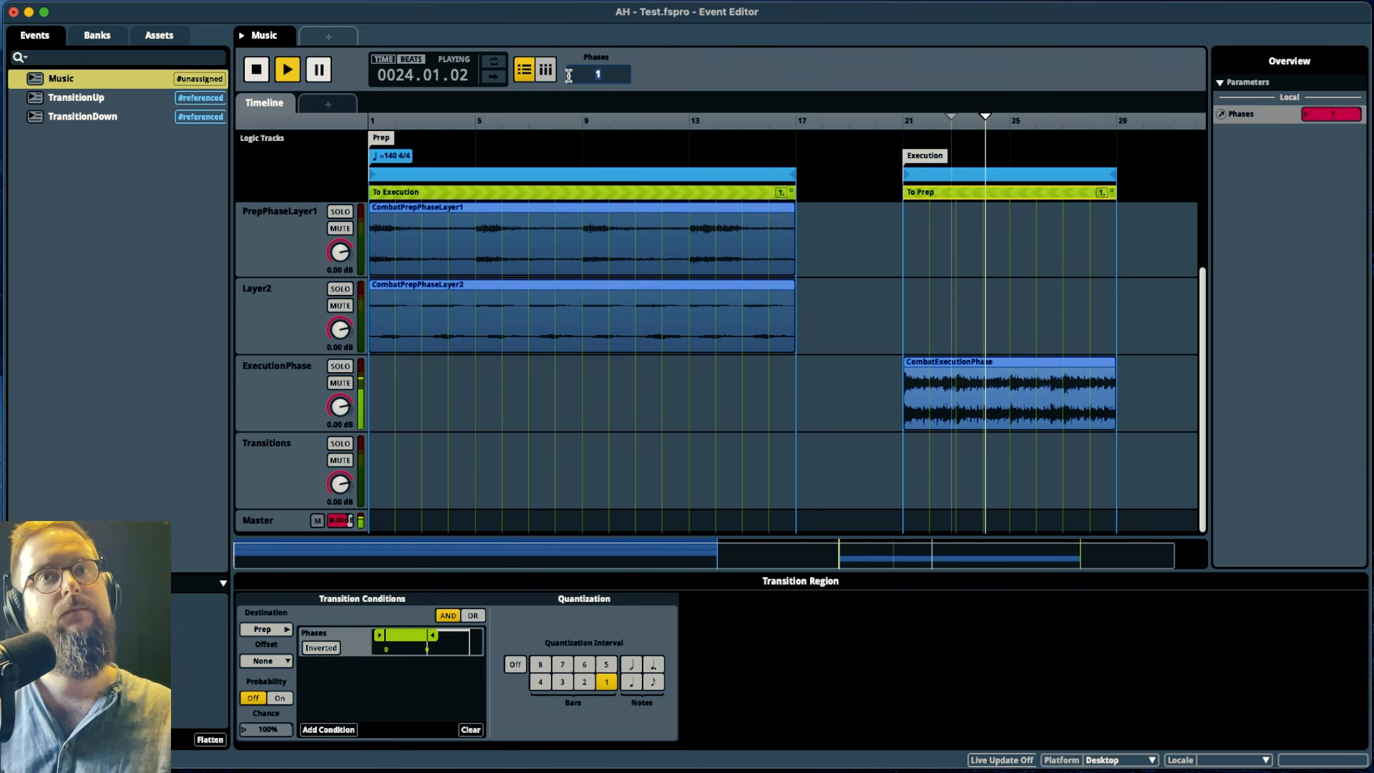
text(0)
key(Return)
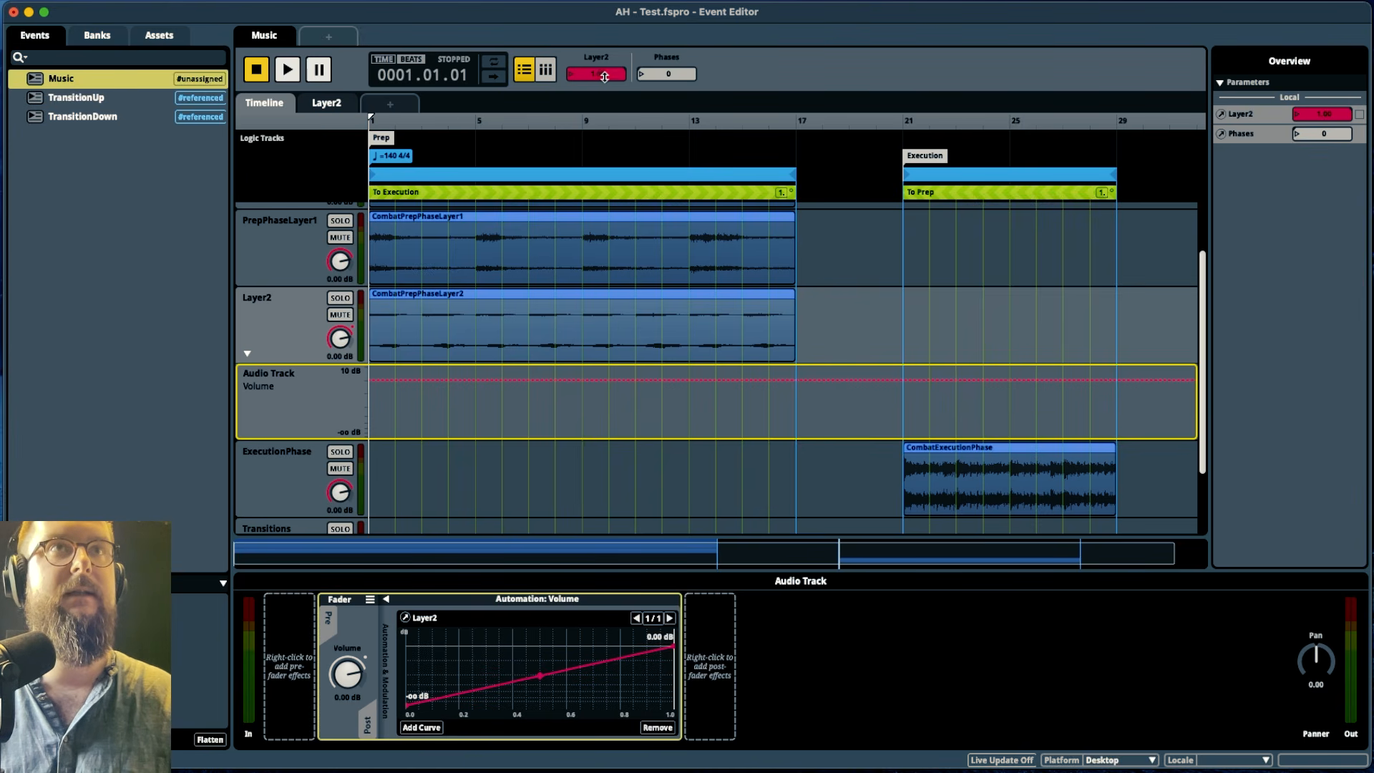
Play the Prep section with the Layer2 parameter at 0, raise it to 1.00 to audition the layer, and stop playback
drag(606, 75, 569, 75)
key(space)
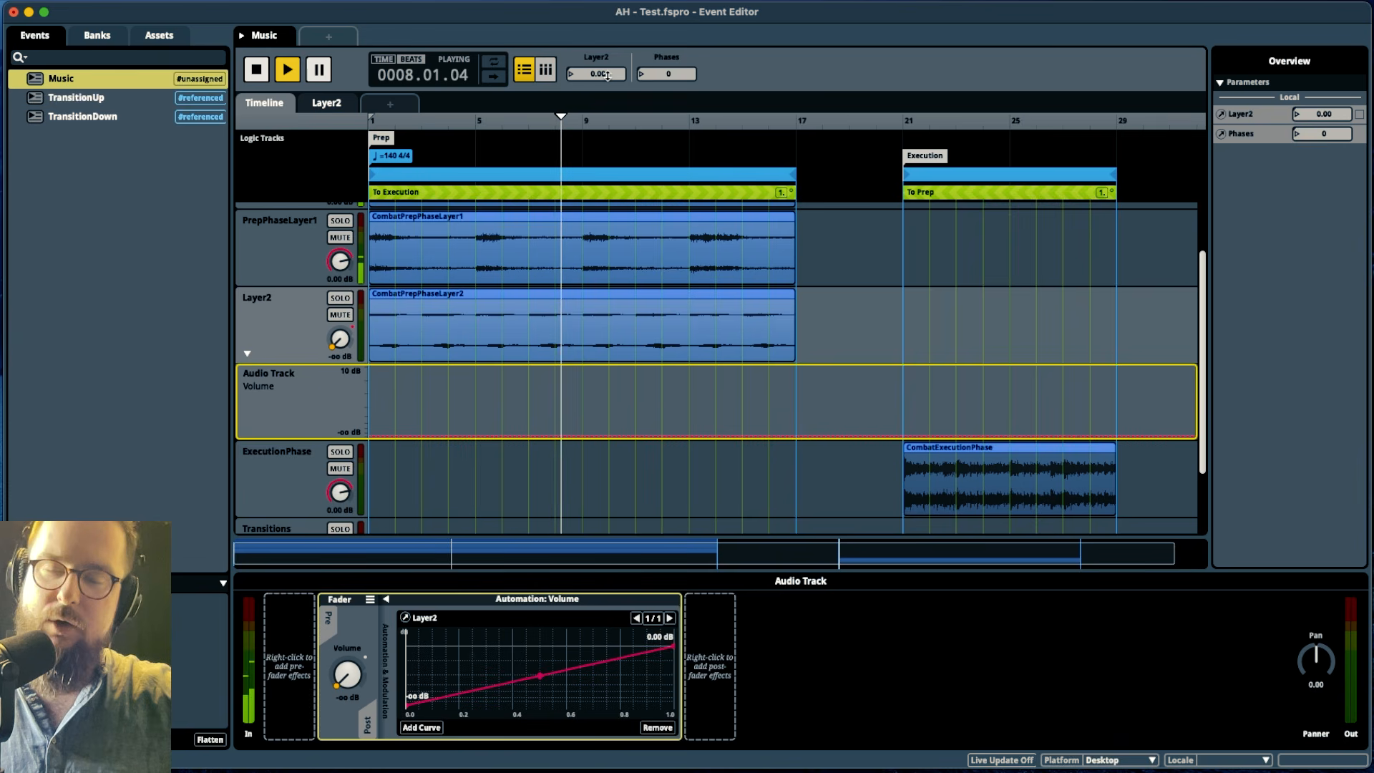
mouse_move(607, 75)
mouse_down()
mouse_move(659, 75)
mouse_move(607, 75)
mouse_up()
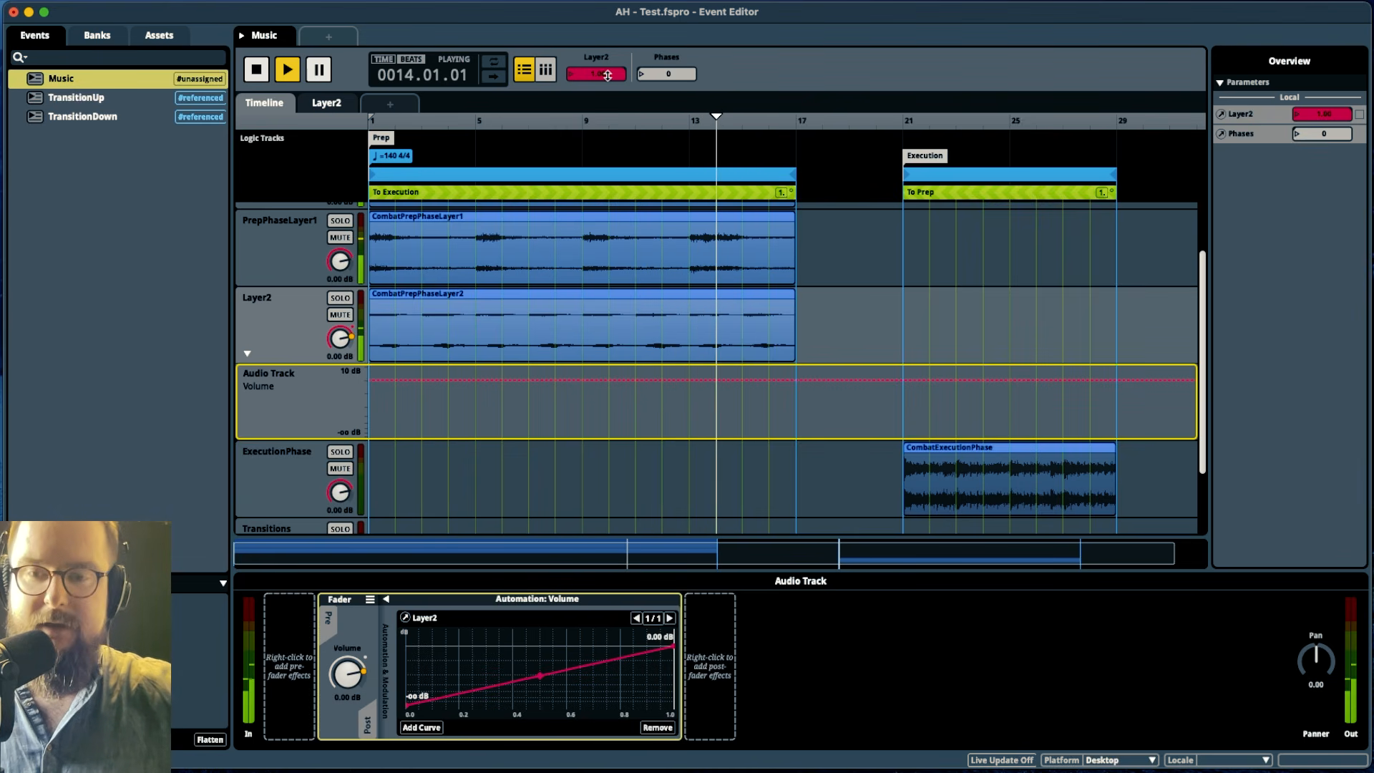
key(space)
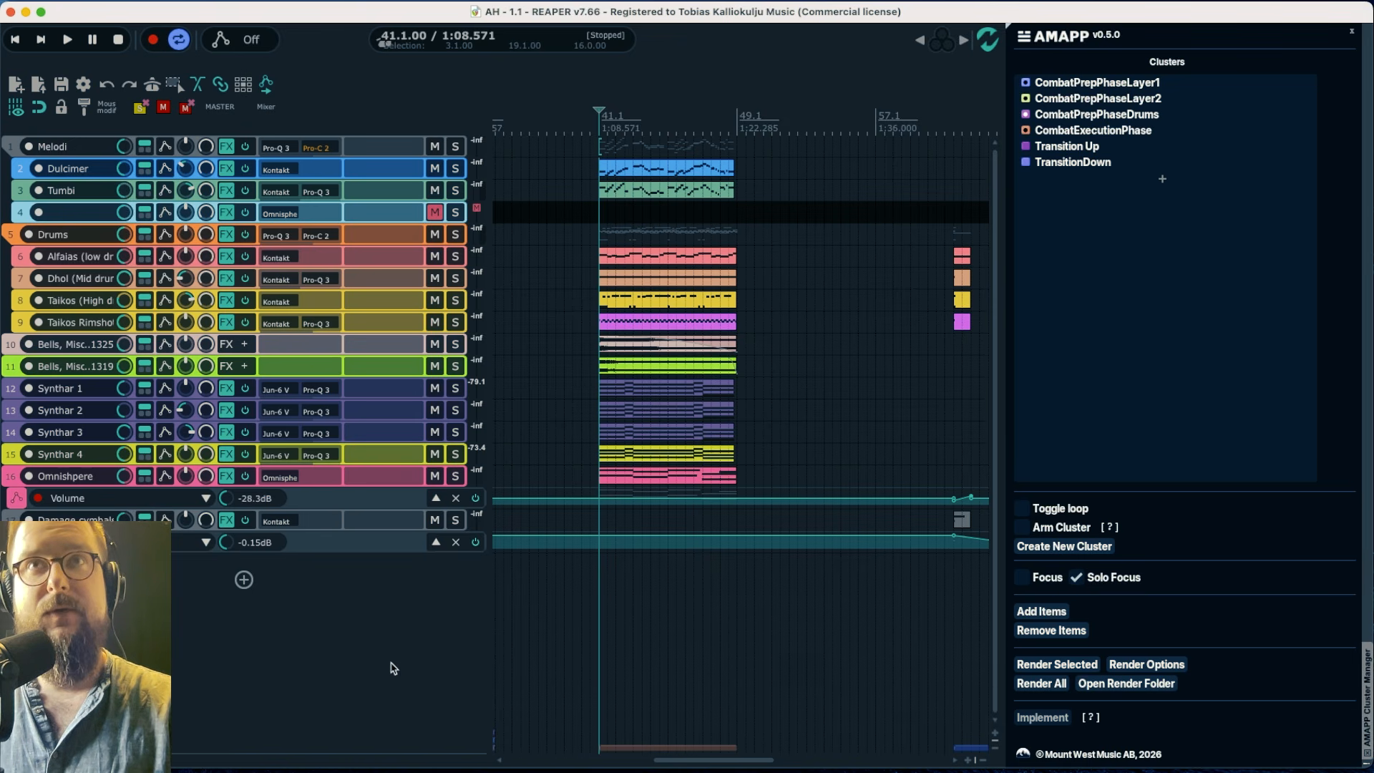
In REAPER, turn on Focus for CombatPrepPhaseLayer2 and select the CombatPrepPhaseLayer1, CombatPrepPhaseLayer2 and CombatPrepPhaseDrums clusters together
scroll(794, 373, down, 3)
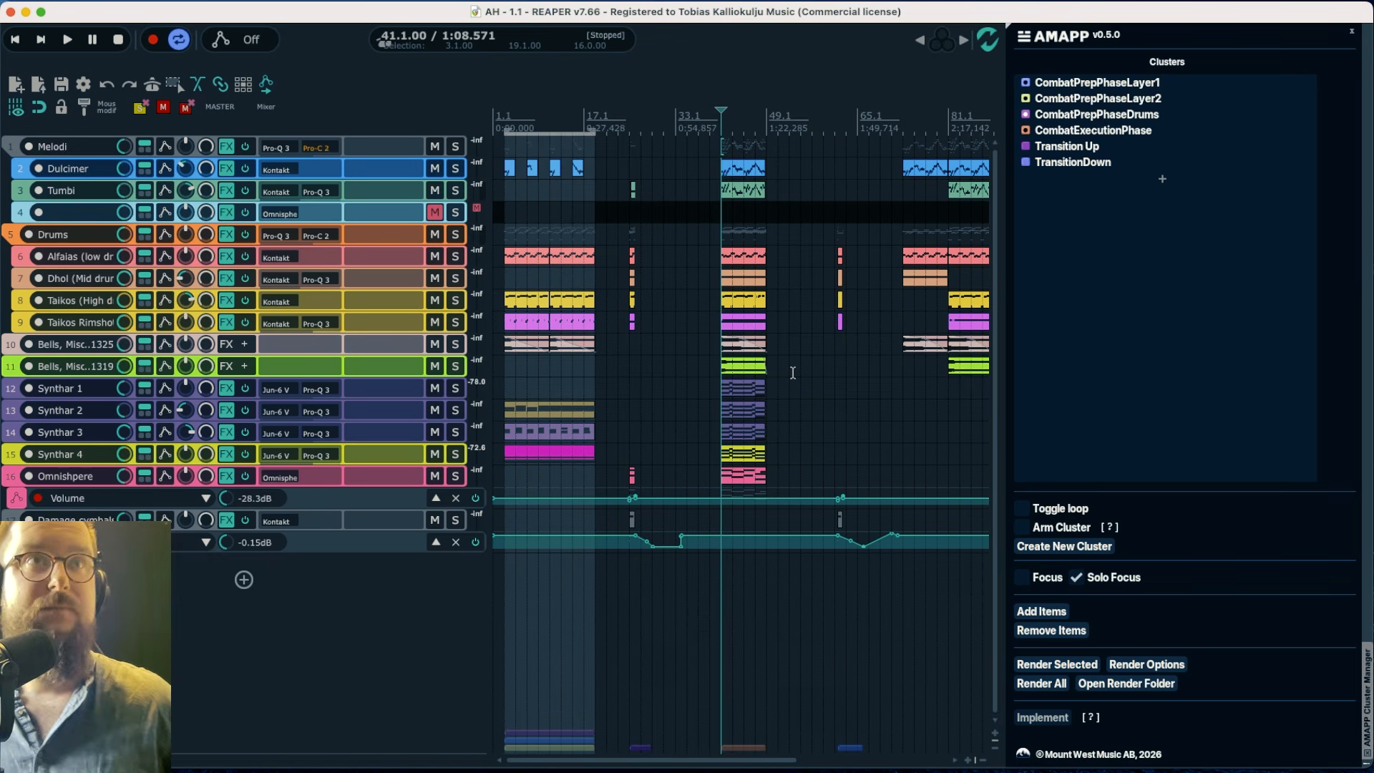
click(1083, 98)
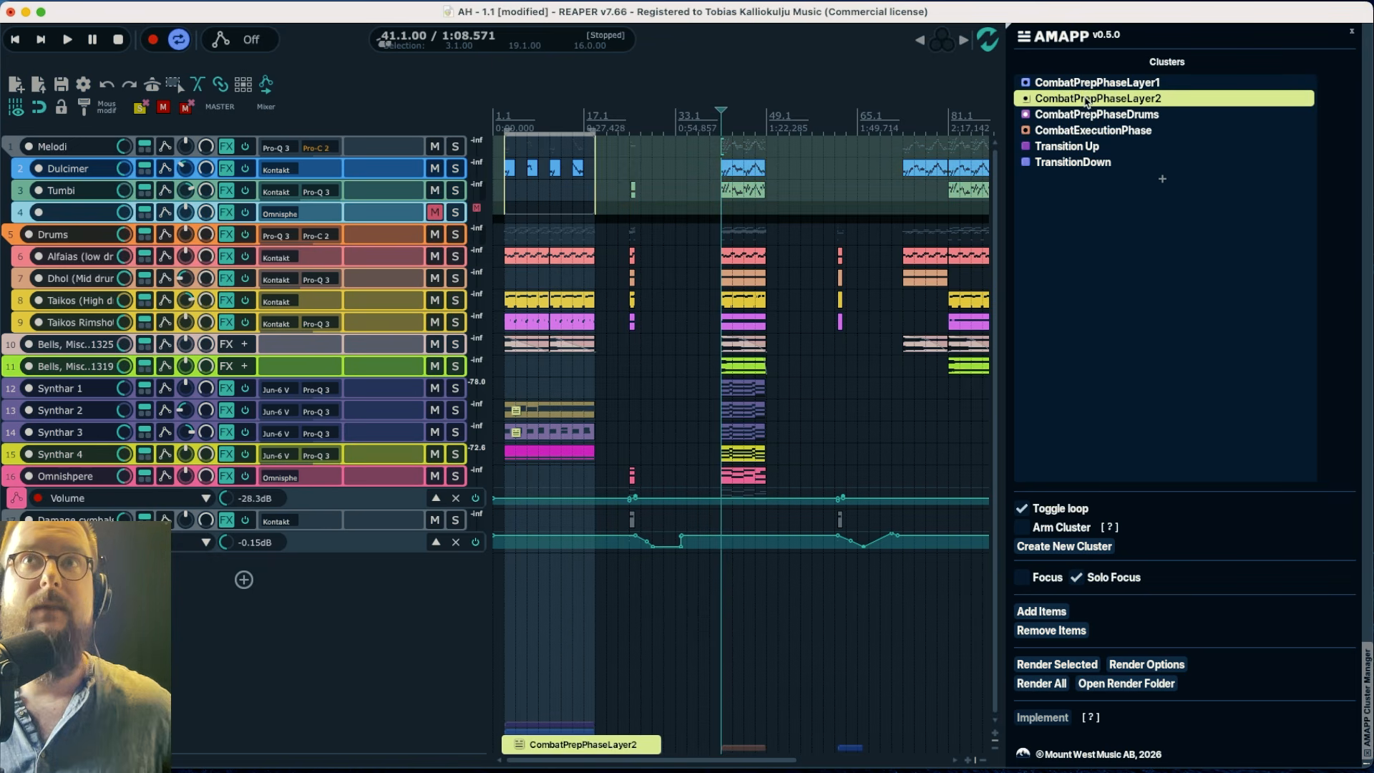
click(1023, 576)
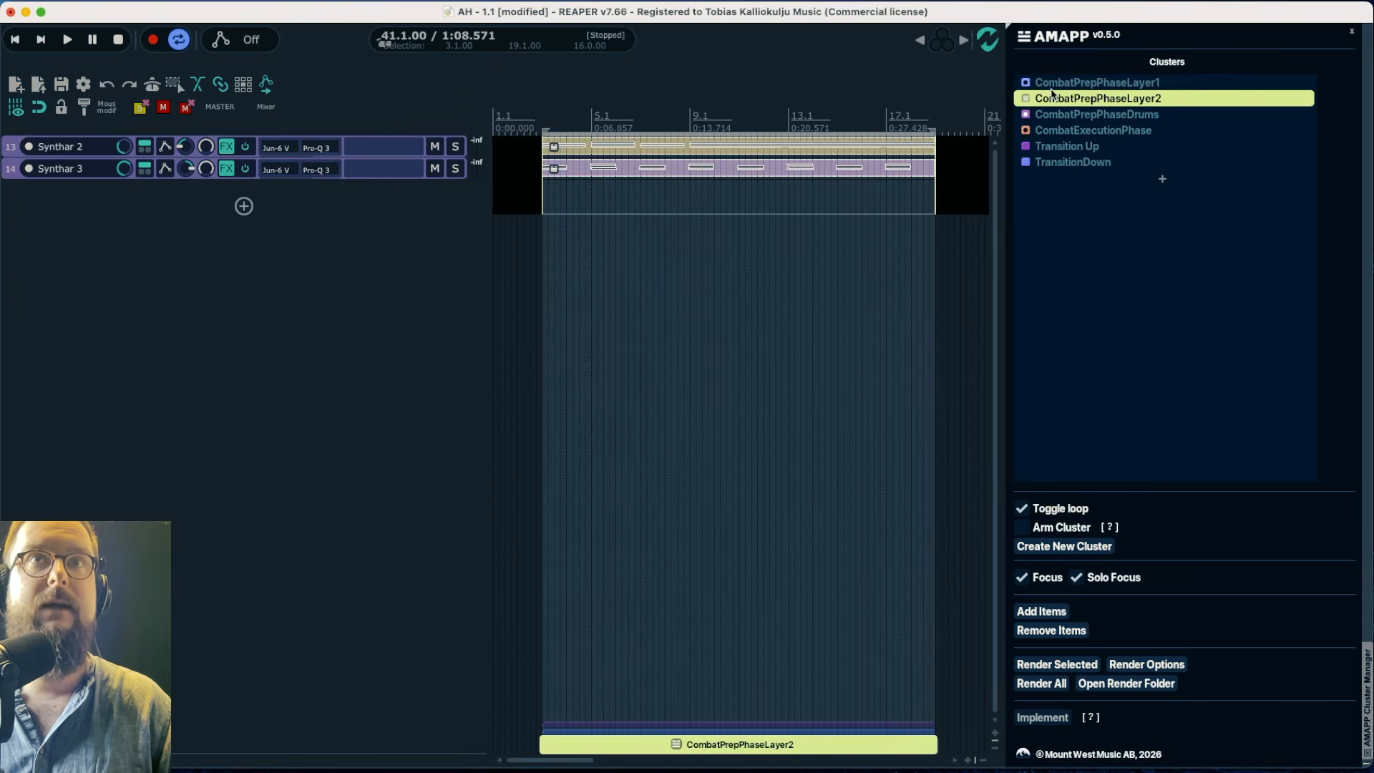
click(1054, 86)
shift+click(1056, 115)
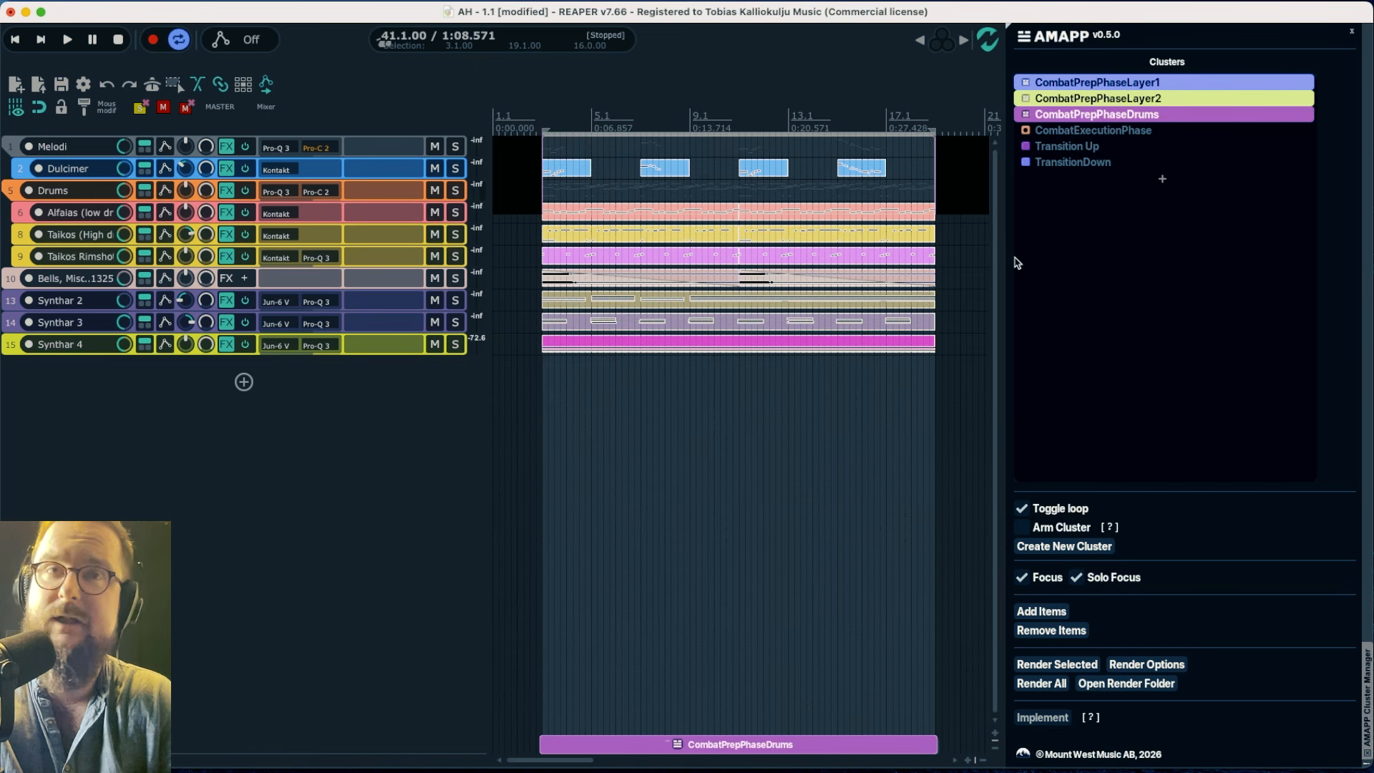
Look over the arrangement around the three selected prep-phase clusters and turn off Focus to show all tracks
scroll(822, 393, down, 5)
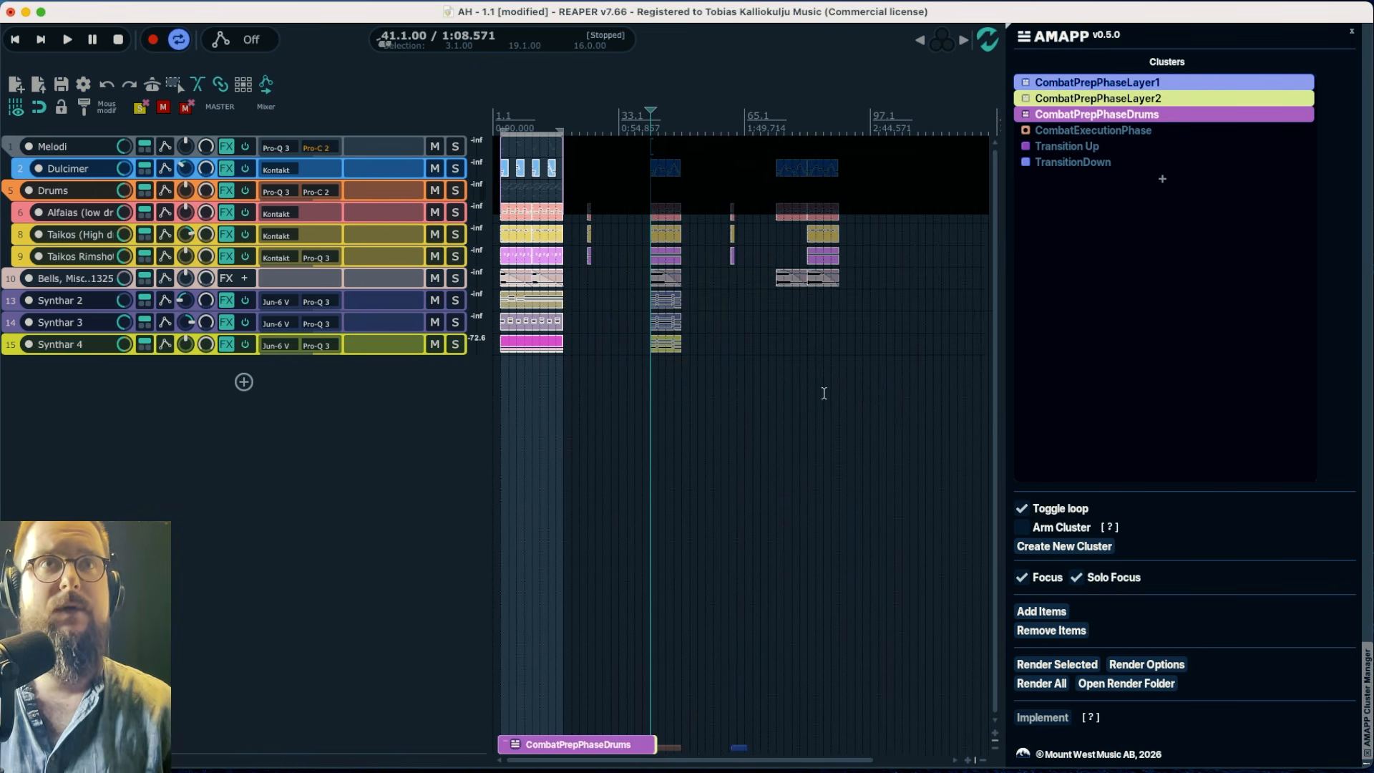
scroll(679, 476, up, 5)
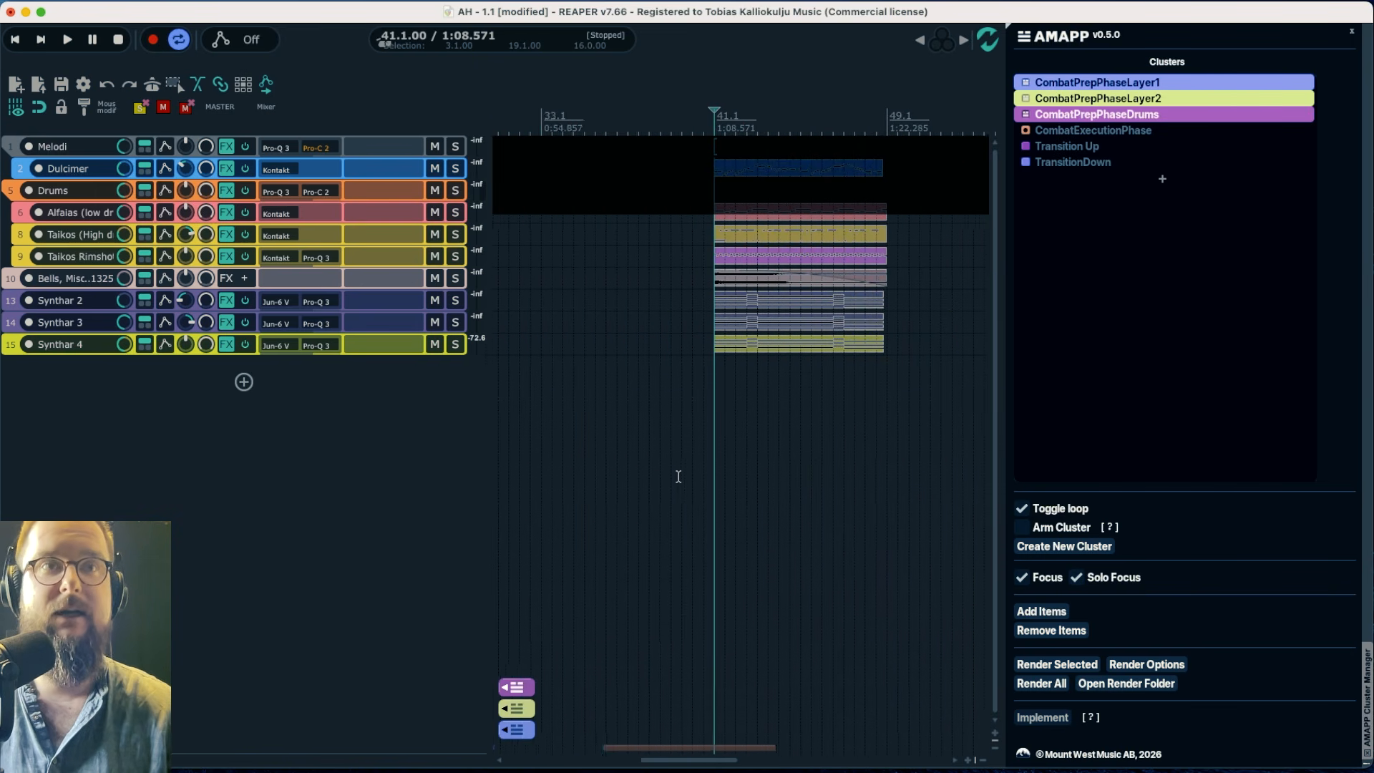
scroll(679, 476, left, 10)
click(1022, 577)
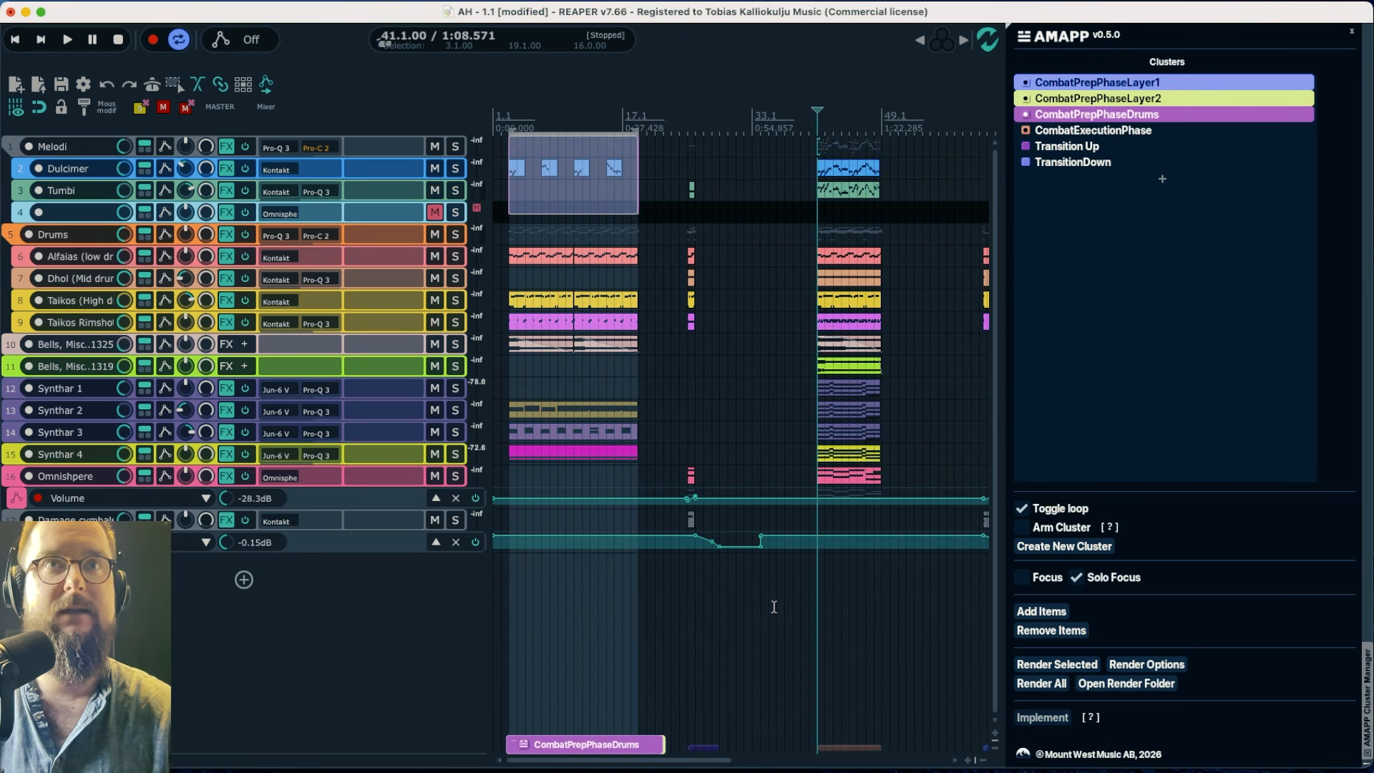